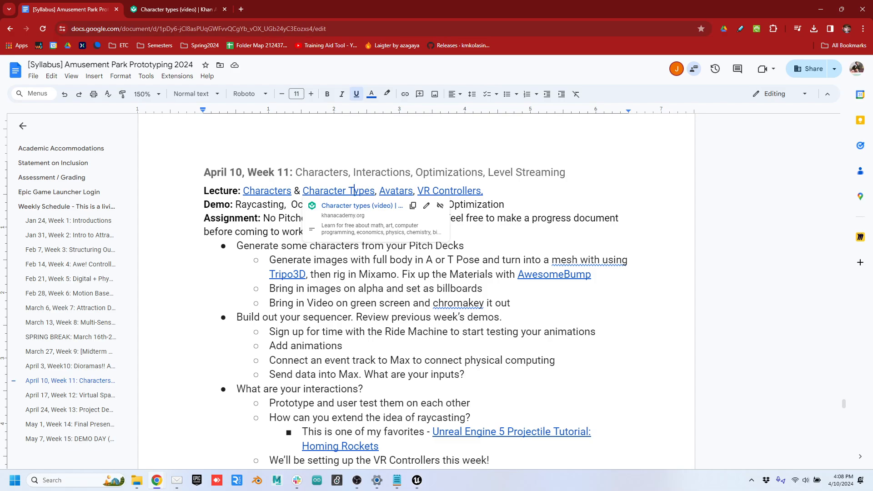
Step: Open Scenario in the browser and browse through the library of previously generated images
{"action": "left_click_drag", "start_coordinate": [454, 490], "coordinate": [660, 29]}
{"action": "left_click_drag", "start_coordinate": [542, 30], "coordinate": [291, 9]}
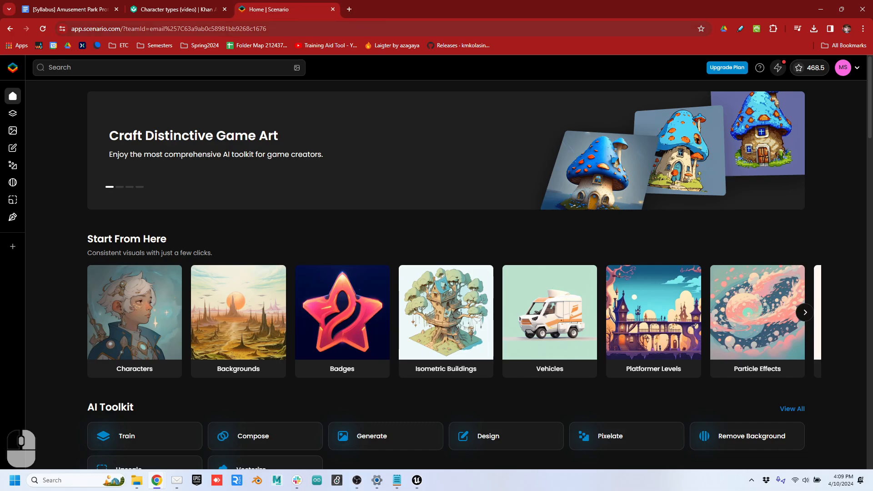
{"action": "left_click", "coordinate": [36, 131]}
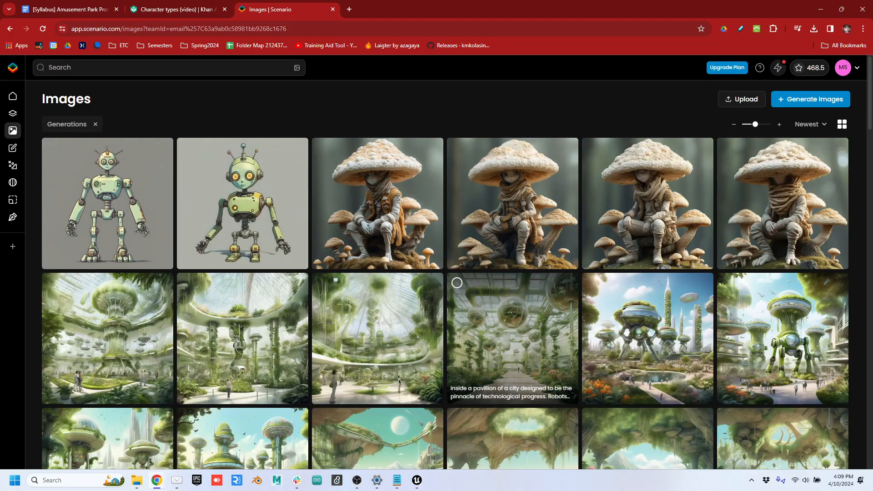
{"action": "scroll", "coordinate": [457, 283], "scroll_direction": "down", "scroll_amount": 20}
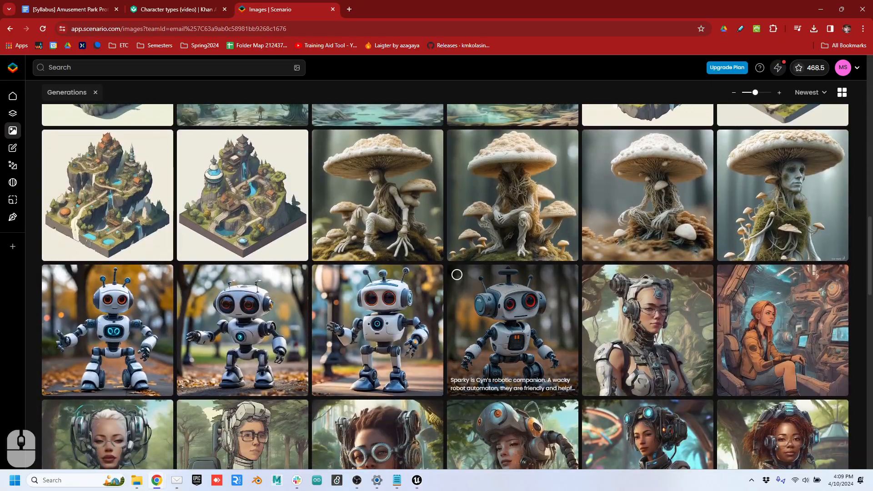
{"action": "scroll", "coordinate": [457, 275], "scroll_direction": "down", "scroll_amount": 15}
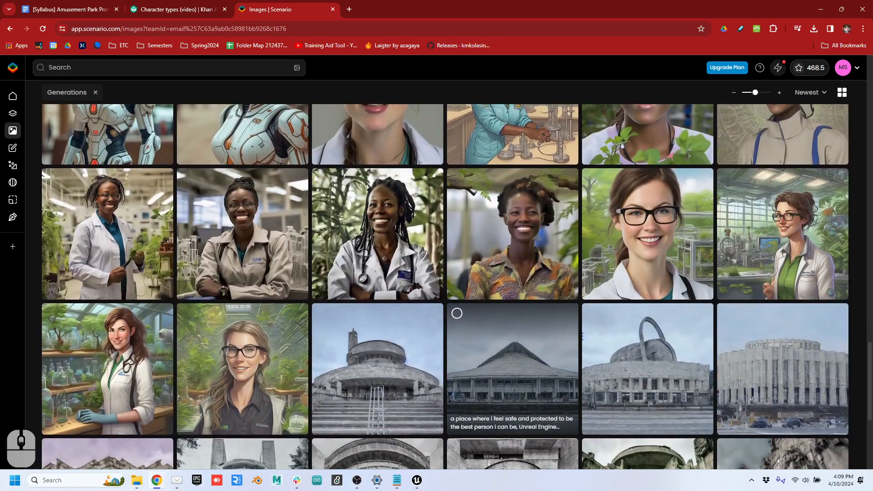
{"action": "scroll", "coordinate": [457, 313], "scroll_direction": "down", "scroll_amount": 5}
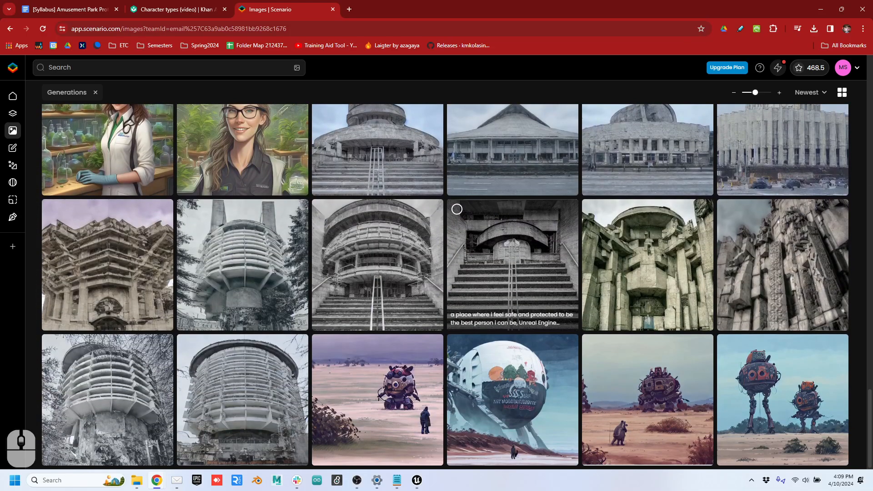
{"action": "scroll", "coordinate": [513, 265], "scroll_direction": "up", "scroll_amount": 20}
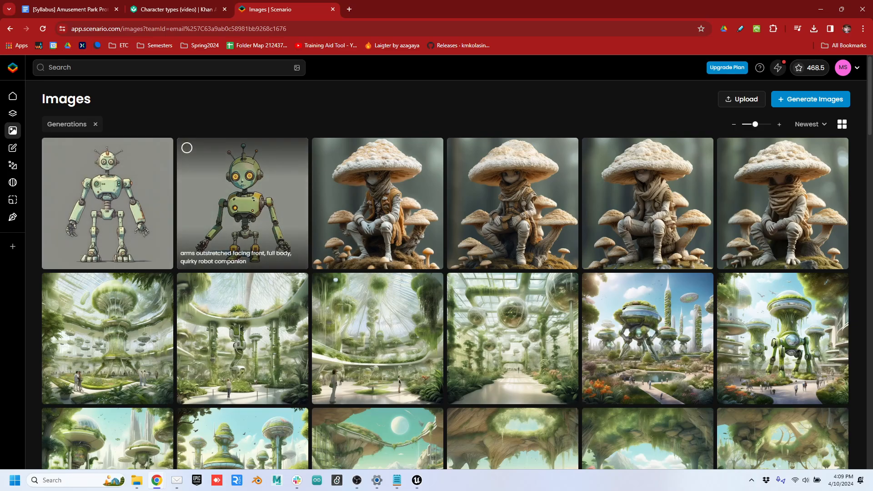
Step: Remove the background from the library image of the red-eyed white robot with the propeller-like top, keeping the Transparent setting
{"action": "mouse_move", "coordinate": [14, 148]}
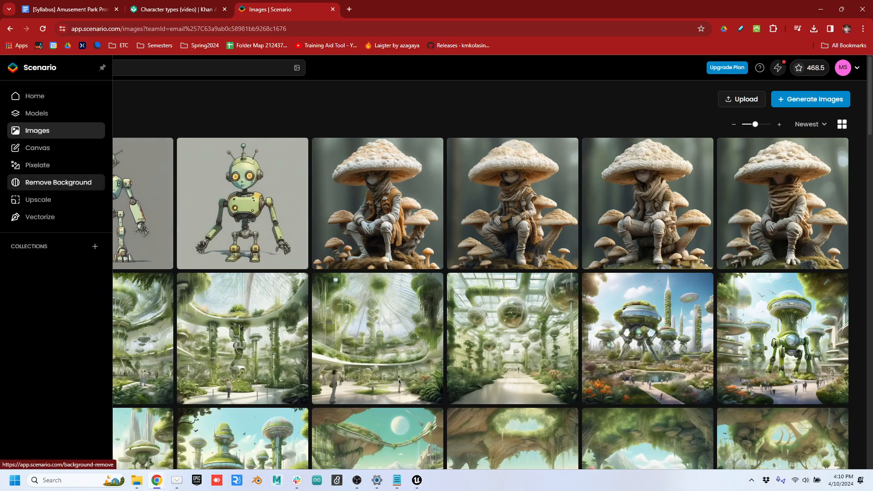
{"action": "left_click", "coordinate": [55, 183]}
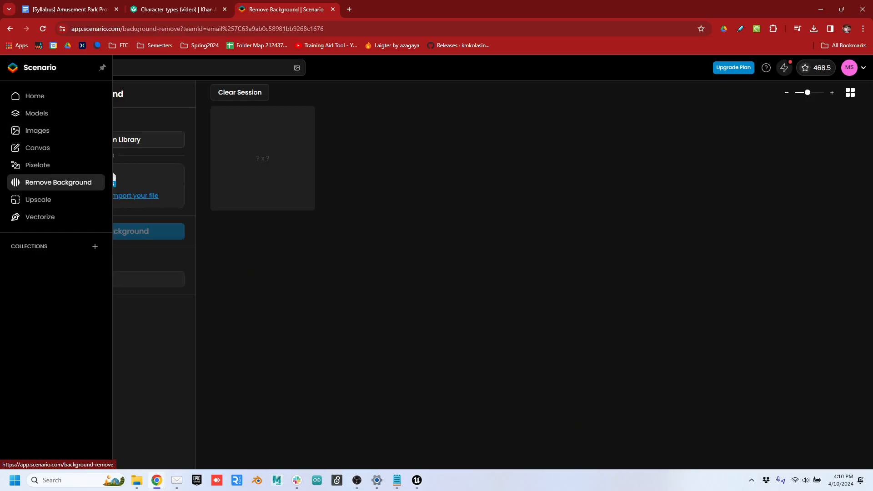
{"action": "left_click", "coordinate": [111, 139]}
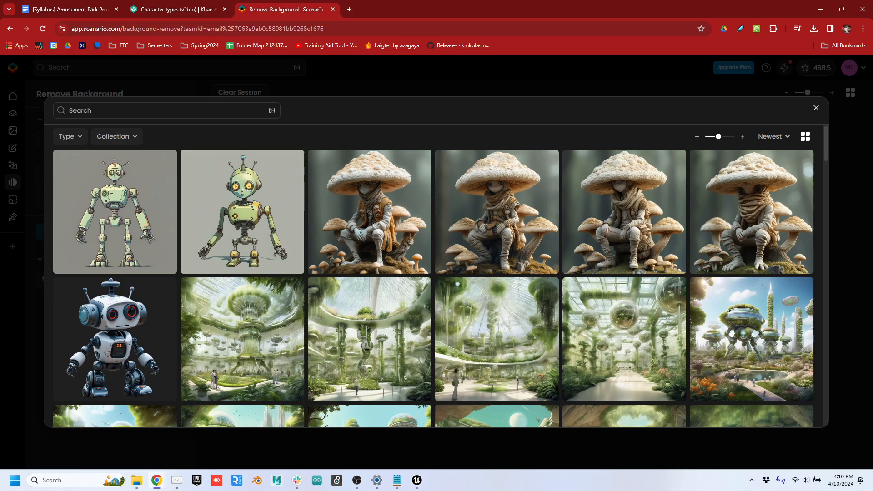
{"action": "scroll", "coordinate": [441, 288], "scroll_direction": "down", "scroll_amount": 15}
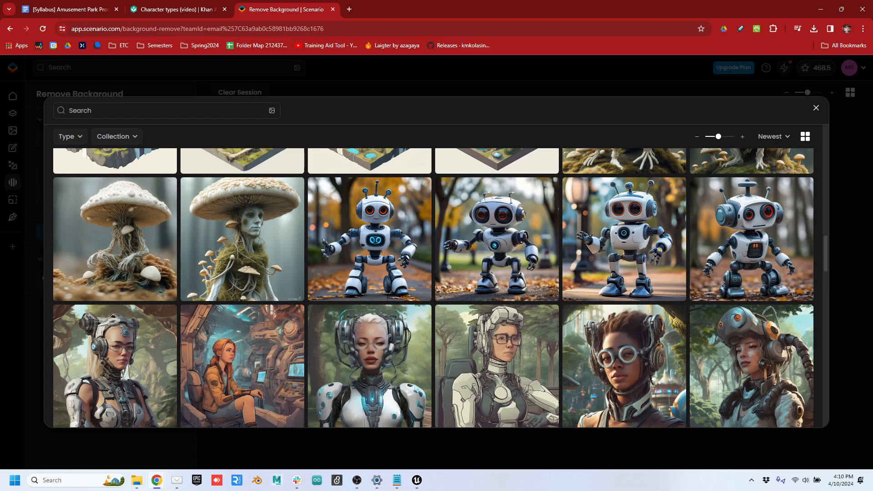
{"action": "left_click", "coordinate": [751, 239]}
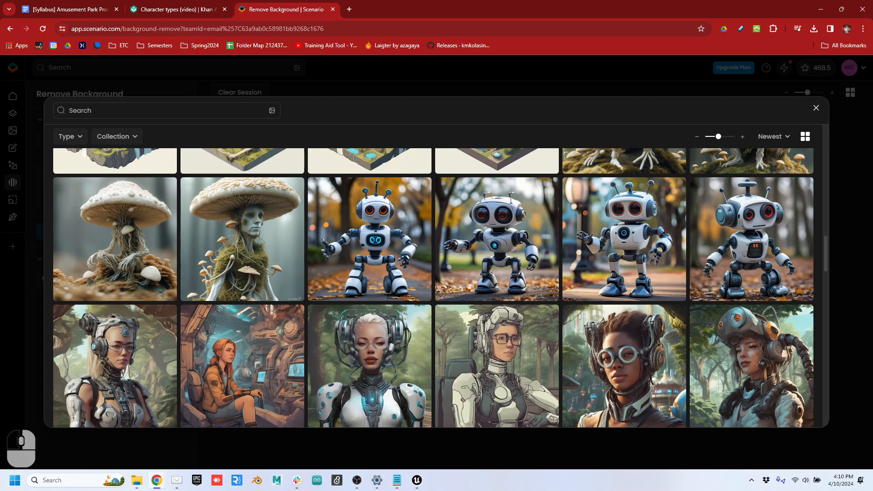
{"action": "left_click", "coordinate": [110, 227]}
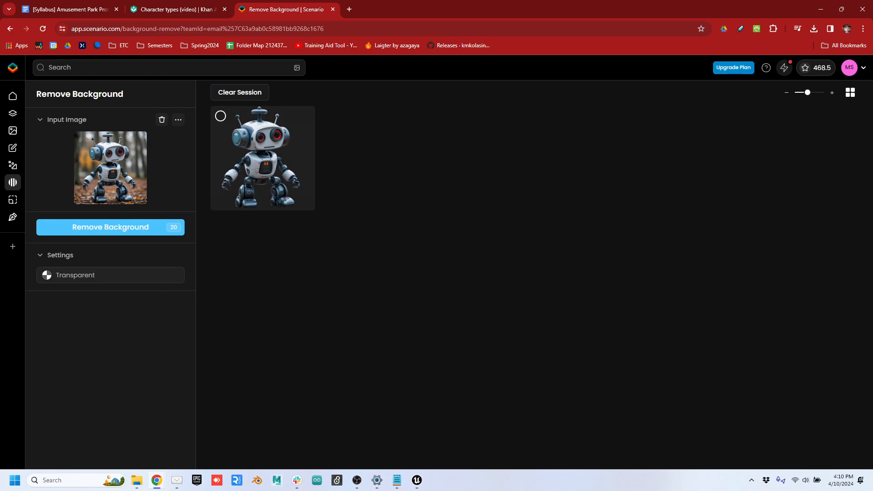
Step: Save the background-free robot image to the Downloads folder as a PNG named Sparky
{"action": "right_click", "coordinate": [221, 116]}
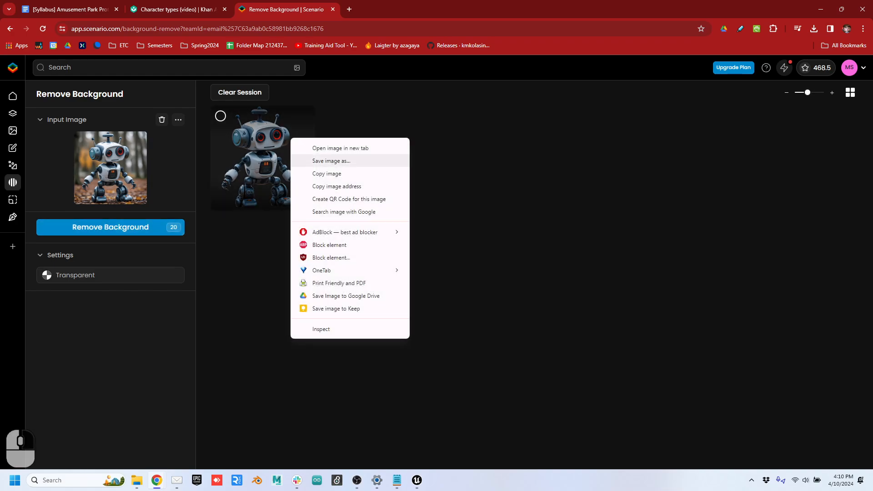
{"action": "left_click", "coordinate": [331, 160]}
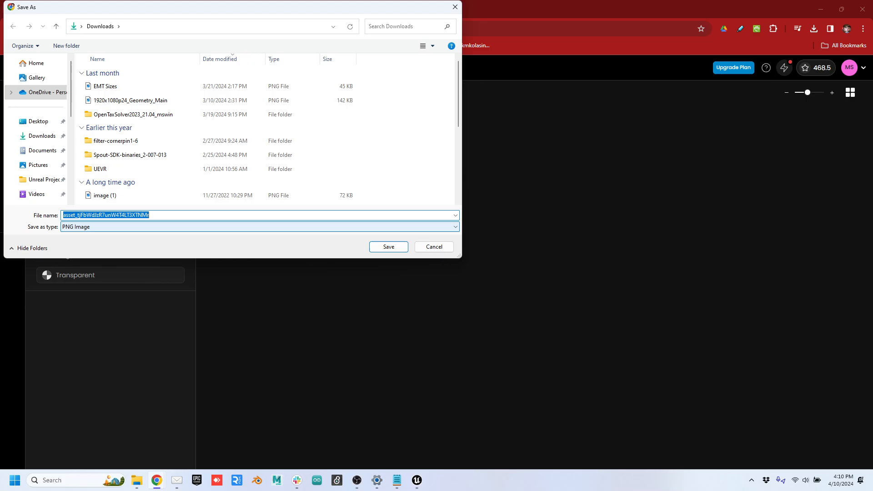
{"action": "type", "text": "Spark"}
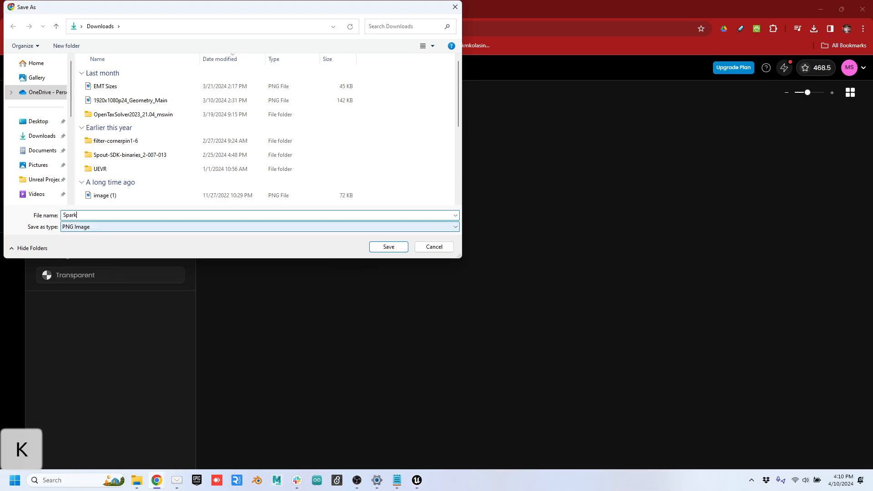
{"action": "type", "text": "y"}
{"action": "key", "text": "Return"}
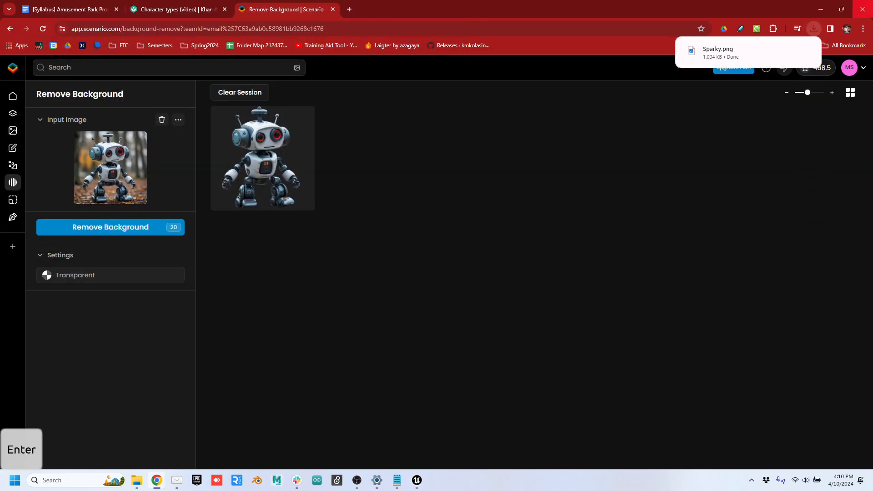
Step: Switch to Unreal Editor, open the Assets/Materials content folder with more room for its assets, and set the viewport to Lit
{"action": "left_click", "coordinate": [821, 8]}
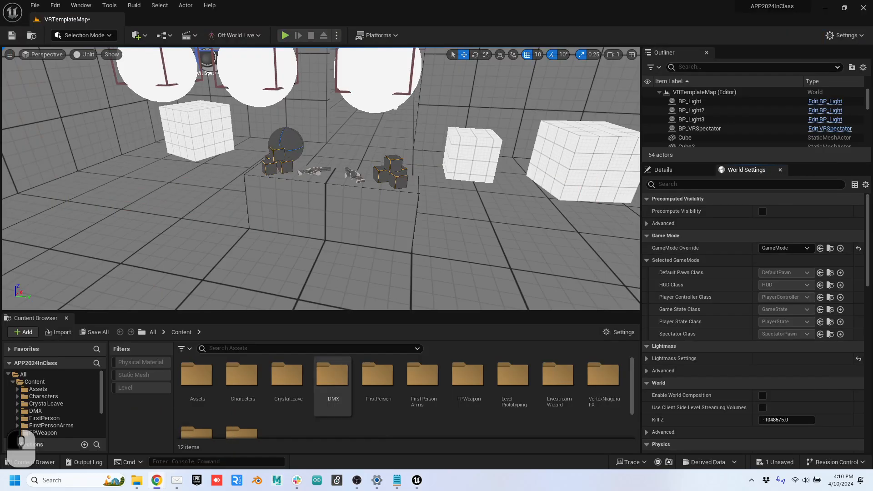
{"action": "left_click", "coordinate": [38, 389]}
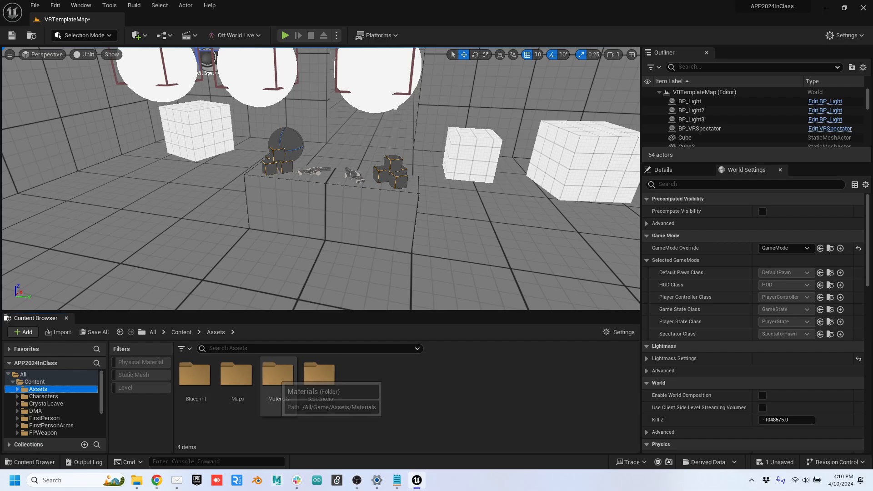
{"action": "double_click", "coordinate": [278, 376]}
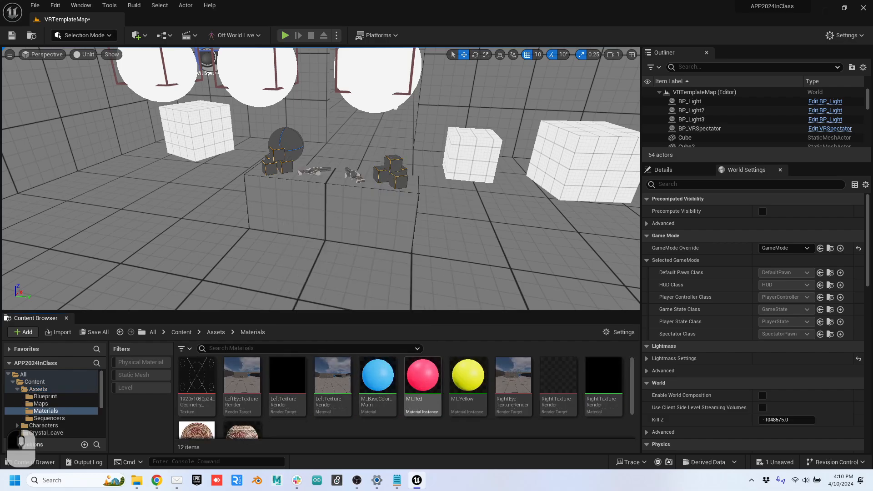
{"action": "left_click_drag", "start_coordinate": [373, 311], "coordinate": [372, 283]}
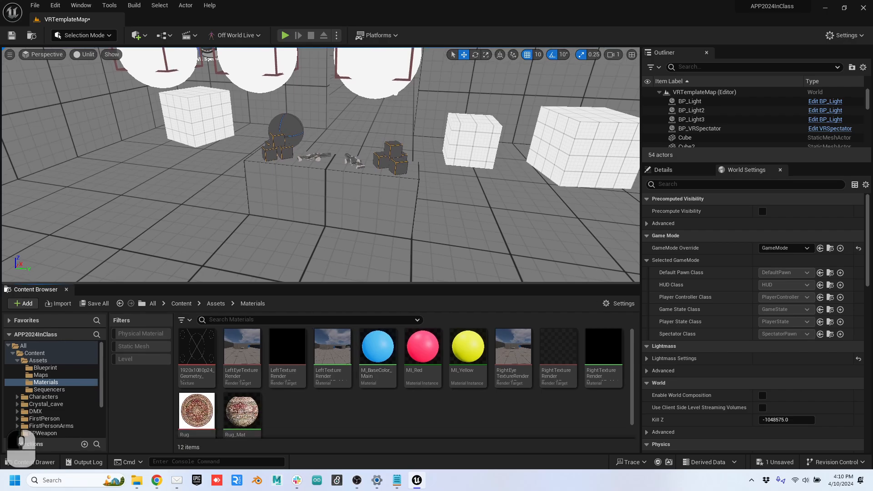
{"action": "left_click", "coordinate": [84, 55]}
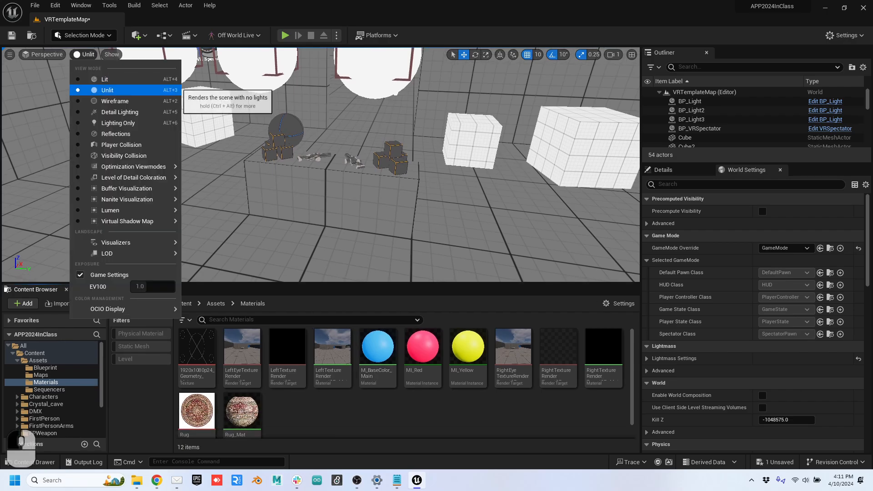
{"action": "left_click", "coordinate": [101, 79]}
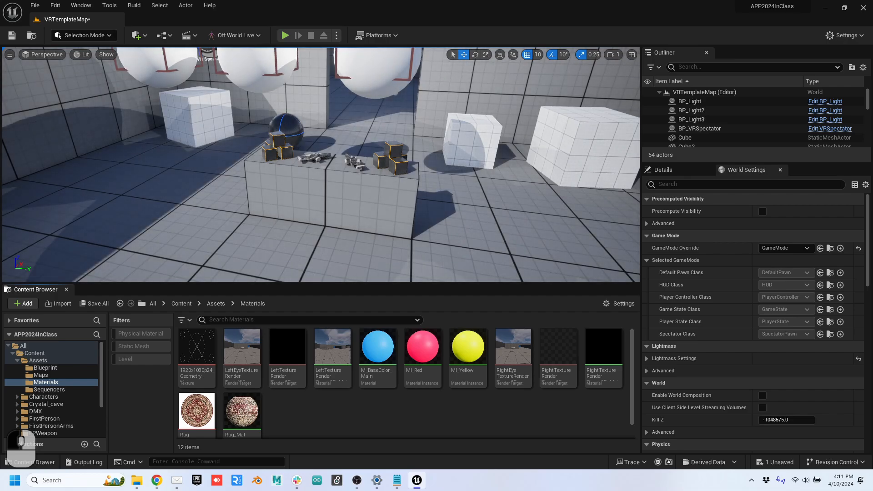
Step: Import Sparky.png from Downloads into the Materials folder and inspect the texture's transparent background
{"action": "key", "text": "alt+Tab"}
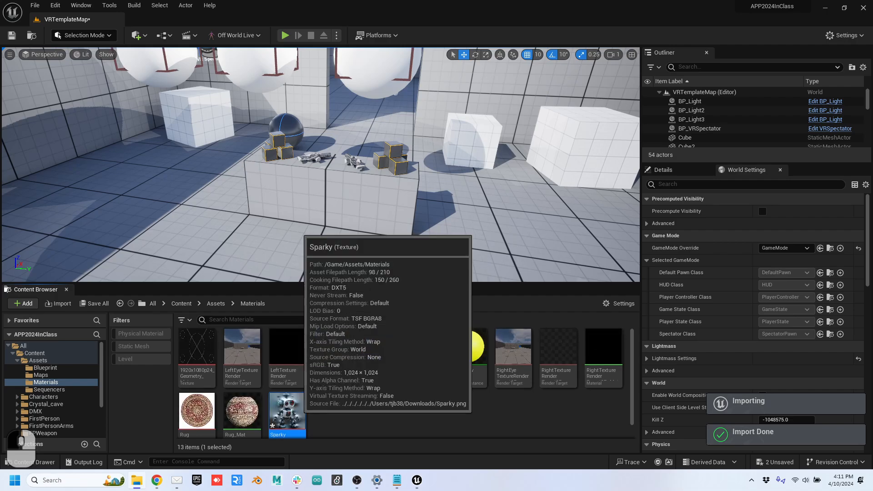
{"action": "double_click", "coordinate": [287, 412]}
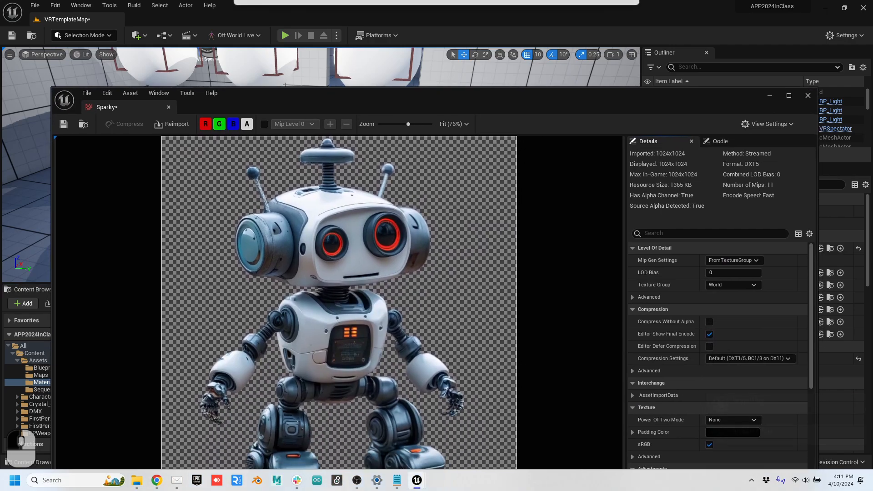
{"action": "left_click_drag", "start_coordinate": [436, 95], "coordinate": [457, 69]}
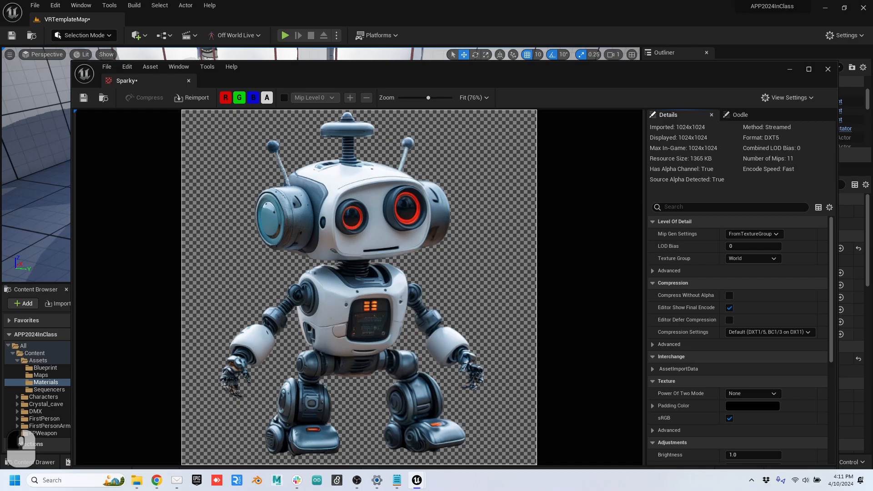
{"action": "left_click", "coordinate": [828, 70]}
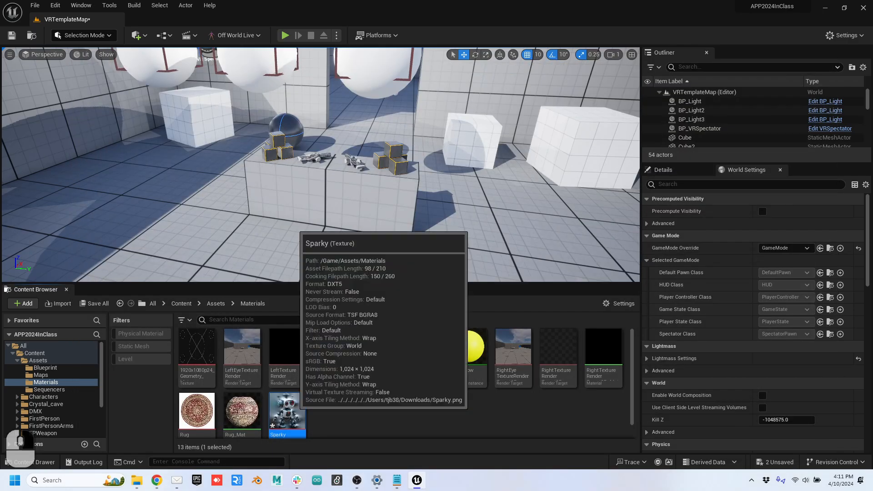
Step: Create a material from the Sparky texture, keeping the suggested name
{"action": "right_click", "coordinate": [295, 405]}
{"action": "left_click", "coordinate": [338, 105]}
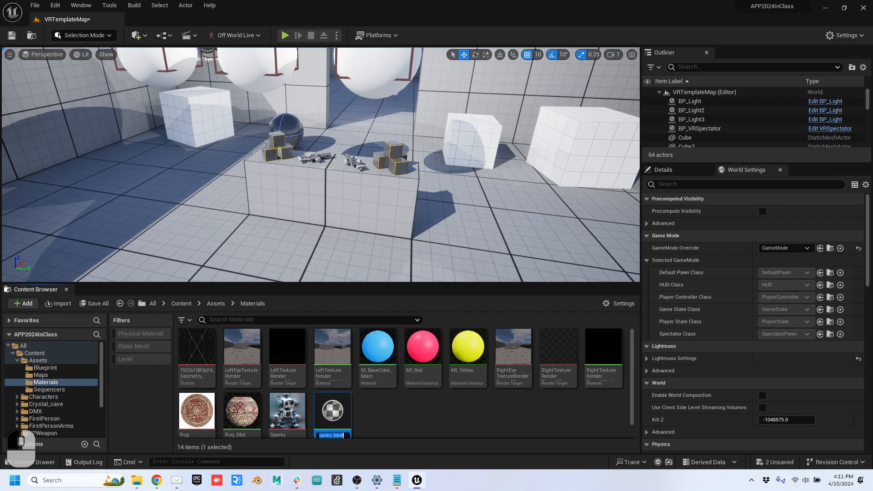
{"action": "key", "text": "Return"}
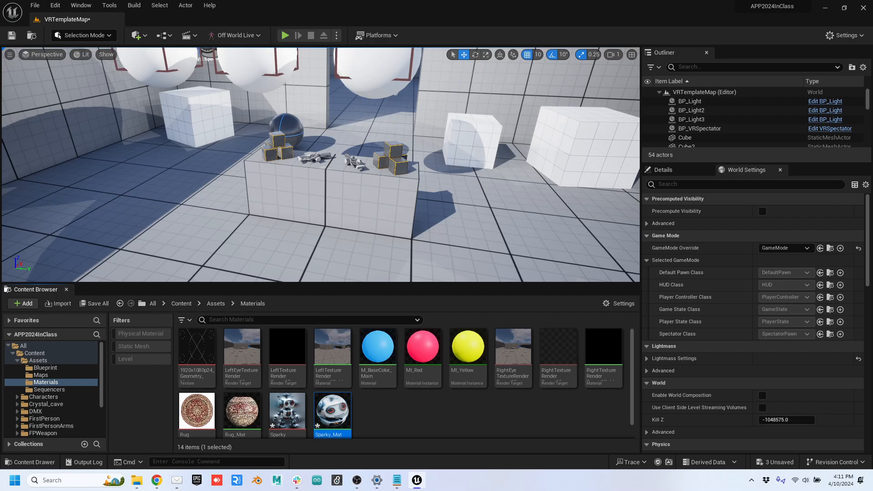
Step: Add a Plane shape to the level, placed on the floor beside the block tables
{"action": "left_click", "coordinate": [137, 35]}
{"action": "type", "text": "plane"}
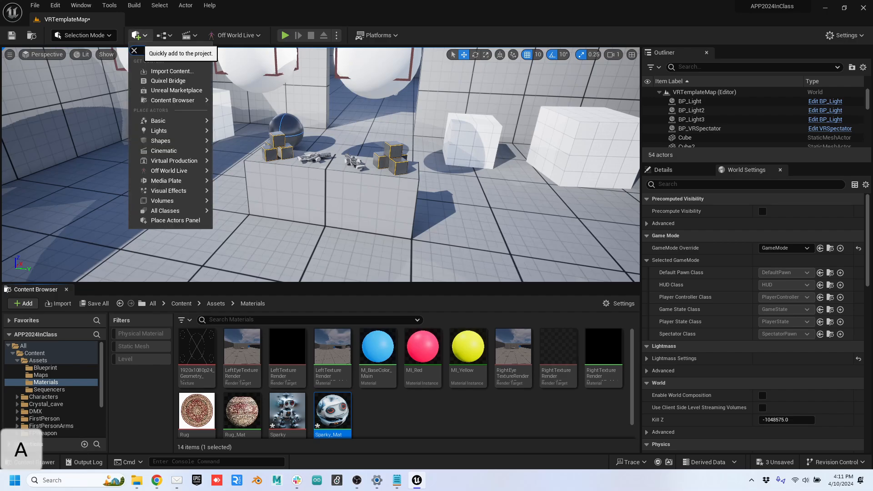
{"action": "key", "text": "Return"}
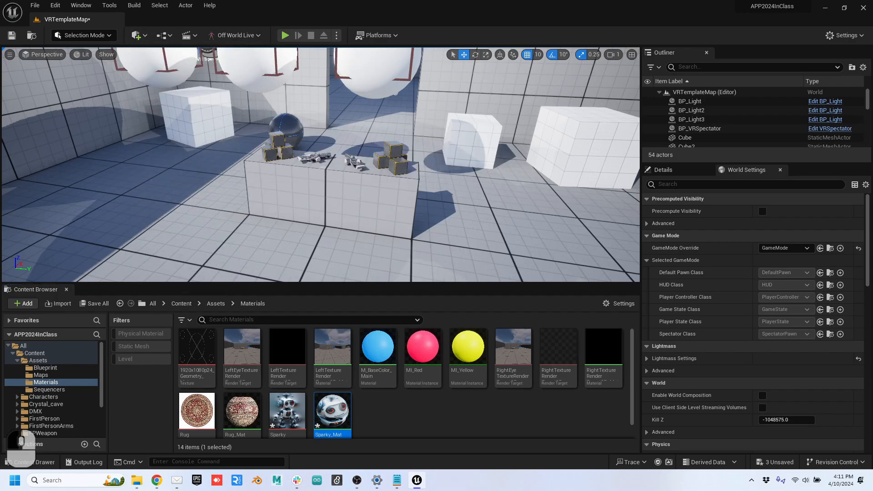
{"action": "left_click_drag", "start_coordinate": [184, 214], "coordinate": [177, 171]}
Step: Rotate the plane so it stands upright on the floor, facing the camera
{"action": "left_click", "coordinate": [475, 54]}
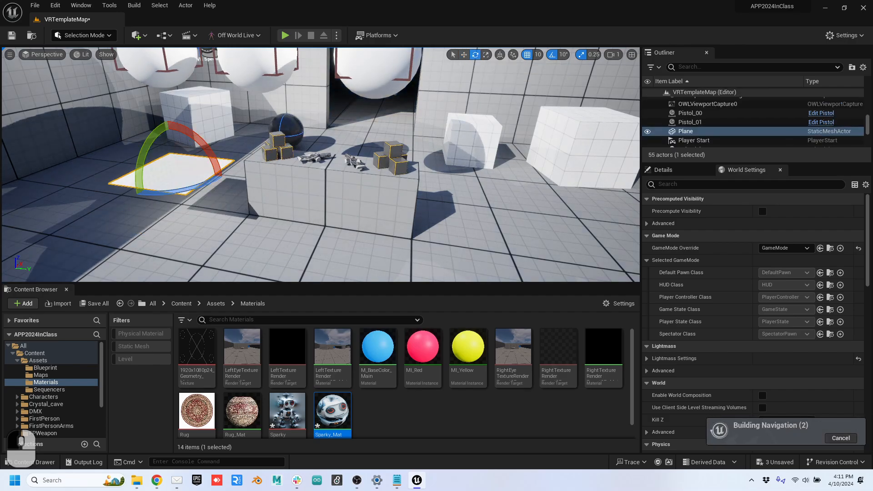
{"action": "left_click_drag", "start_coordinate": [150, 133], "coordinate": [208, 151]}
{"action": "left_click_drag", "start_coordinate": [187, 120], "coordinate": [172, 118]}
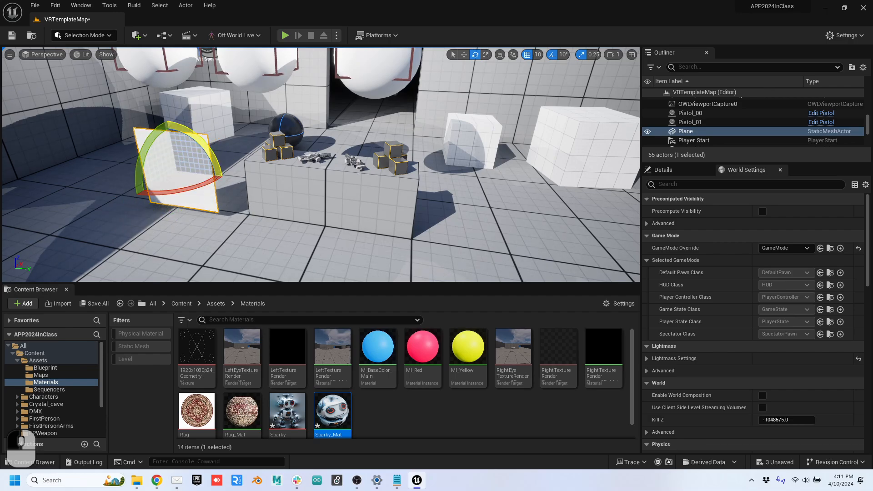
Step: Apply Sparky_Mat to the upright plane and rotate the plane so the robot picture is the right way up
{"action": "left_click_drag", "start_coordinate": [332, 412], "coordinate": [189, 163]}
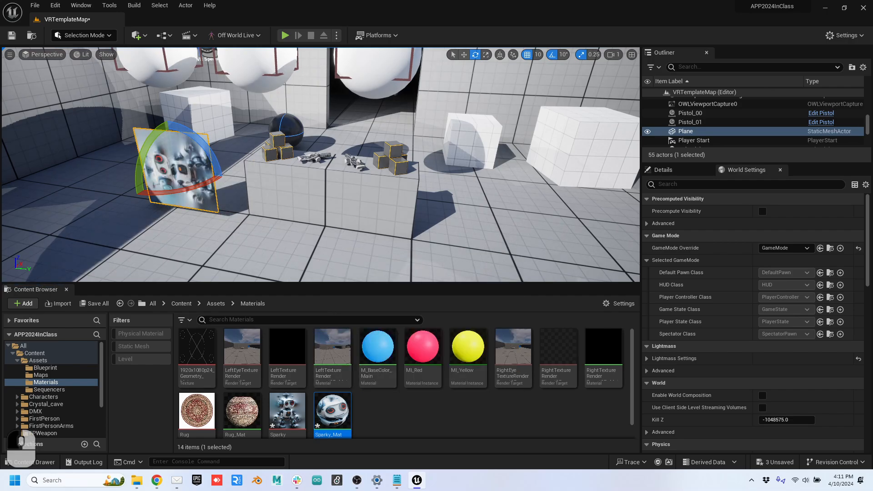
{"action": "left_click_drag", "start_coordinate": [175, 125], "coordinate": [221, 168]}
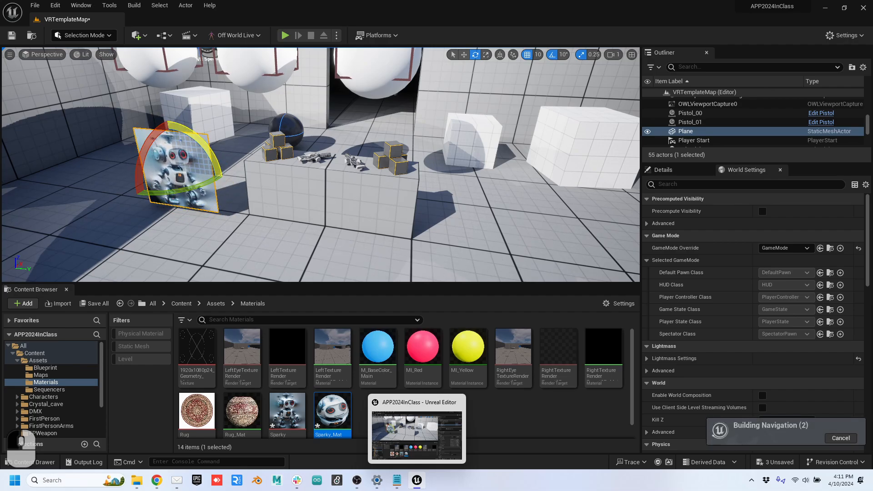
{"action": "right_click_drag", "start_coordinate": [321, 164], "coordinate": [378, 178]}
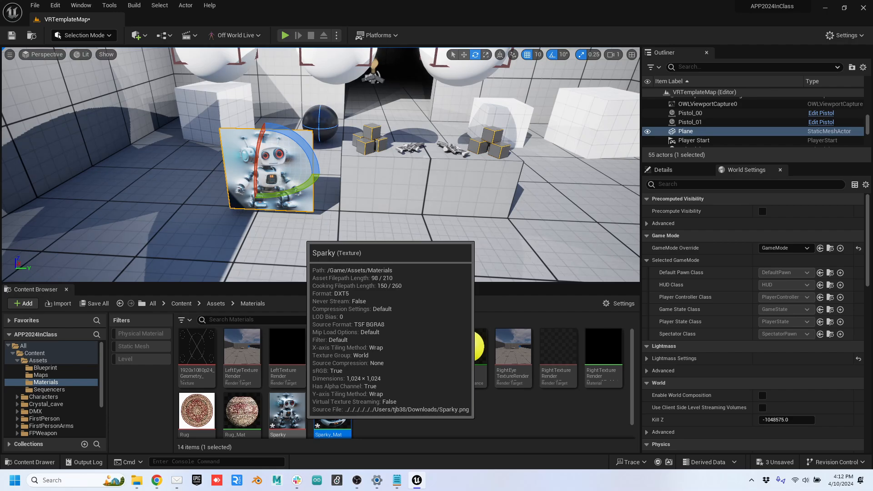
Step: Open the Sparky_Mat material and move its Texture Sample node farther away from the material output node
{"action": "double_click", "coordinate": [333, 411]}
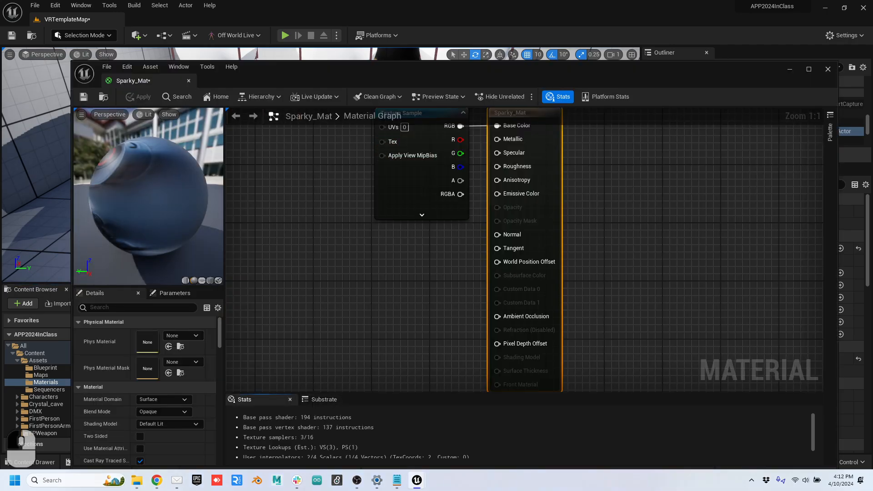
{"action": "right_click_drag", "start_coordinate": [394, 271], "coordinate": [405, 324]}
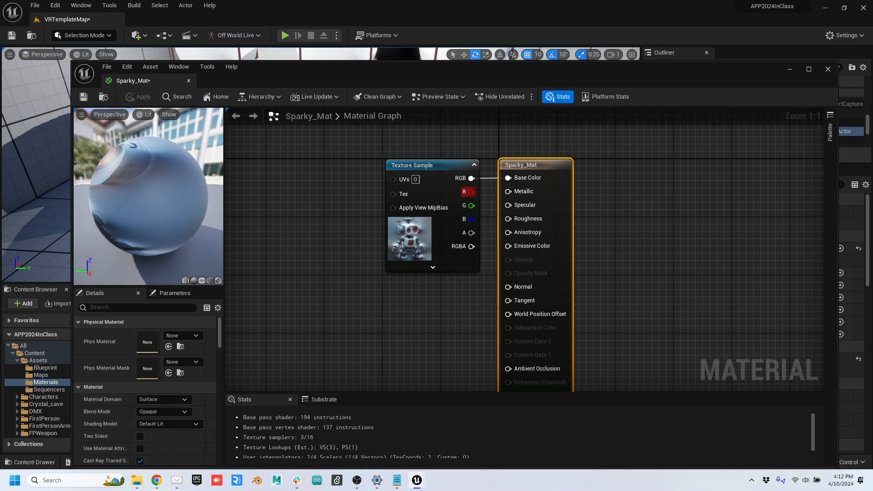
{"action": "left_click_drag", "start_coordinate": [439, 166], "coordinate": [385, 166]}
{"action": "right_click_drag", "start_coordinate": [465, 282], "coordinate": [475, 227]}
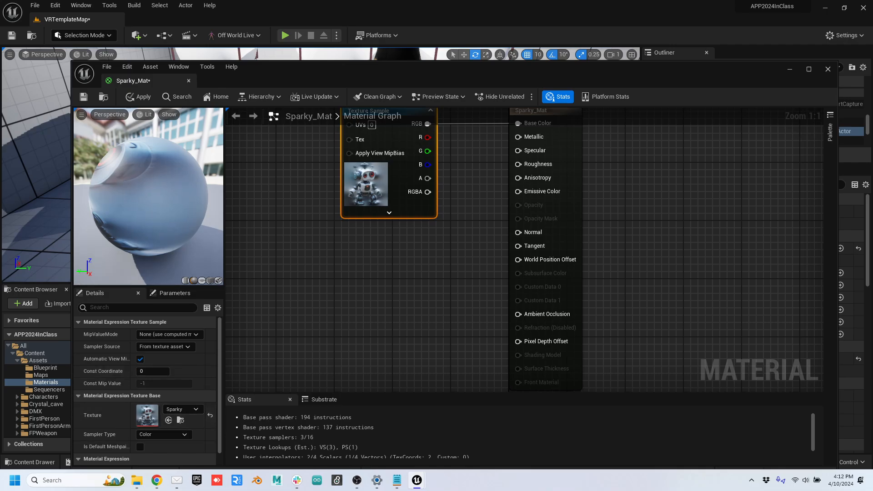
Step: Set Sparky_Mat to the Masked blend mode with the Texture Sample's alpha output feeding Opacity Mask, and save the material
{"action": "left_click", "coordinate": [539, 218]}
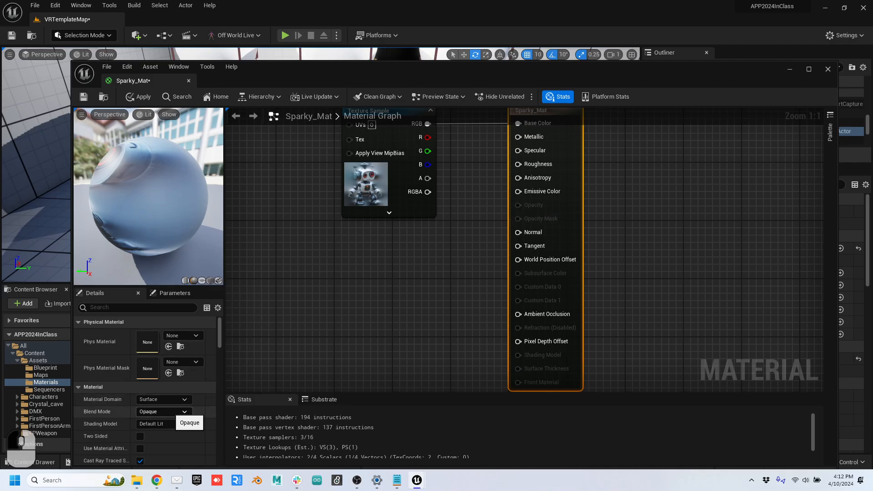
{"action": "left_click", "coordinate": [178, 412]}
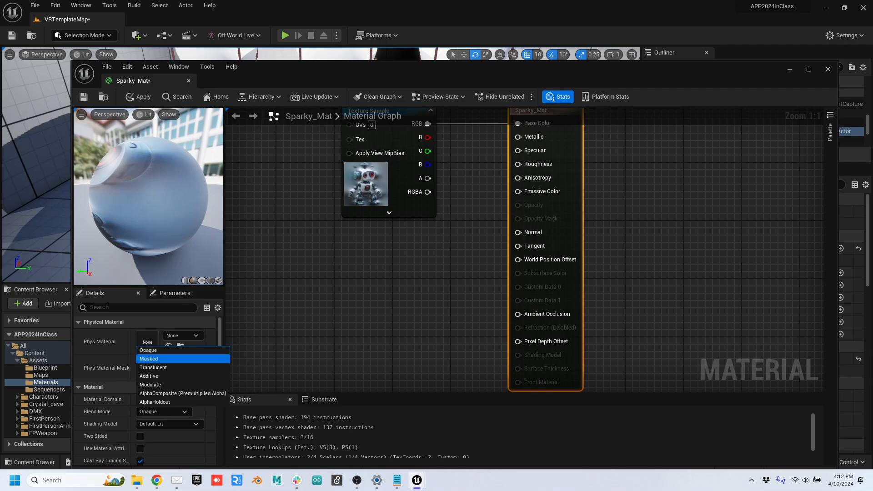
{"action": "left_click", "coordinate": [149, 359]}
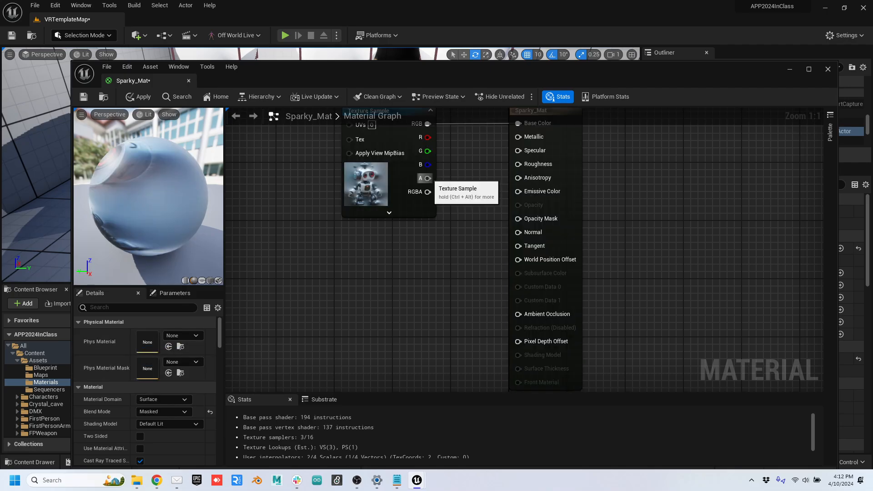
{"action": "left_click_drag", "start_coordinate": [428, 178], "coordinate": [518, 219]}
{"action": "left_click", "coordinate": [84, 97]}
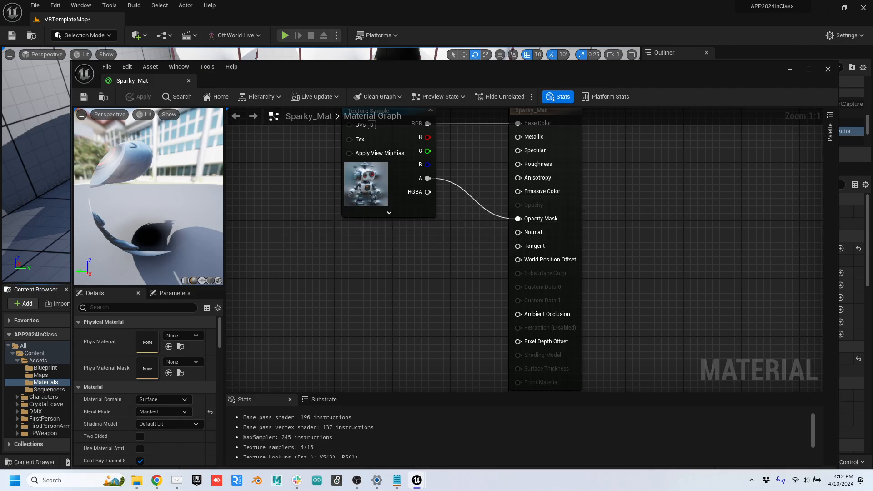
Step: Dock the Sparky_Mat editor beside the VRTemplateMap level and view the cut-out robot plane up close in the level
{"action": "left_click_drag", "start_coordinate": [159, 81], "coordinate": [150, 19]}
{"action": "left_click", "coordinate": [97, 20]}
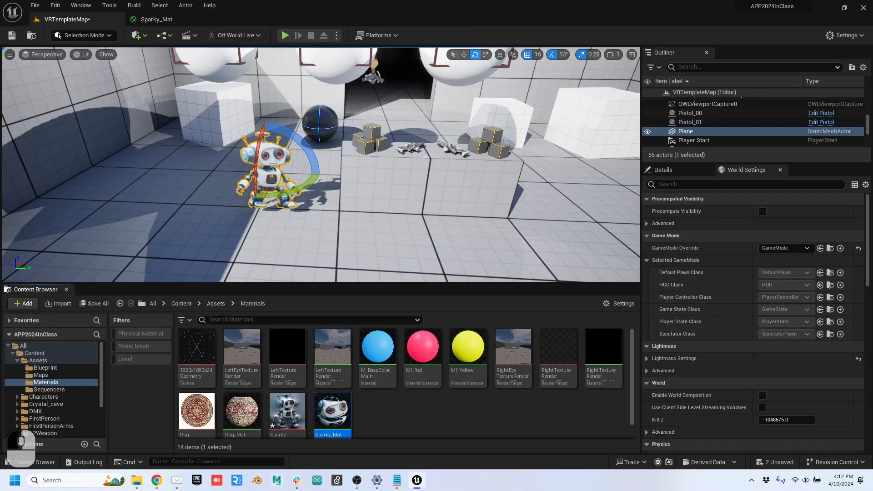
{"action": "right_click_drag", "start_coordinate": [320, 182], "coordinate": [309, 166]}
{"action": "key", "text": "a"}
{"action": "key", "text": "d"}
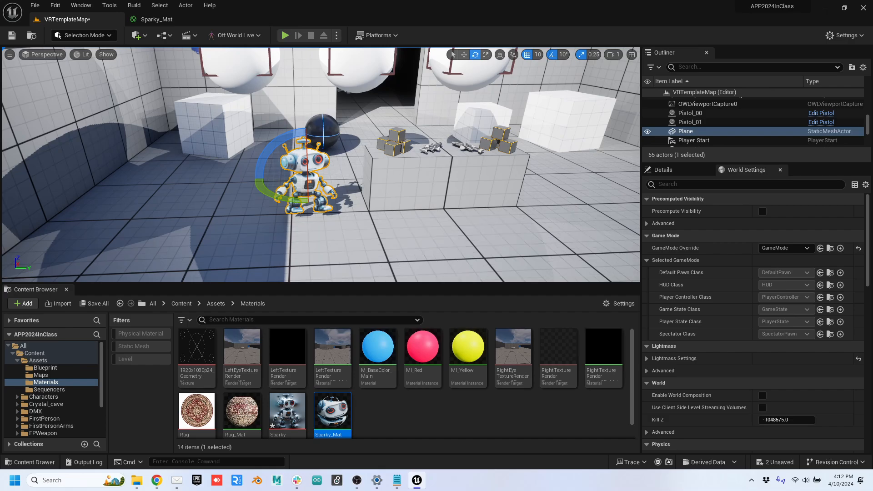
{"action": "scroll", "coordinate": [320, 164], "scroll_direction": "up", "scroll_amount": 5}
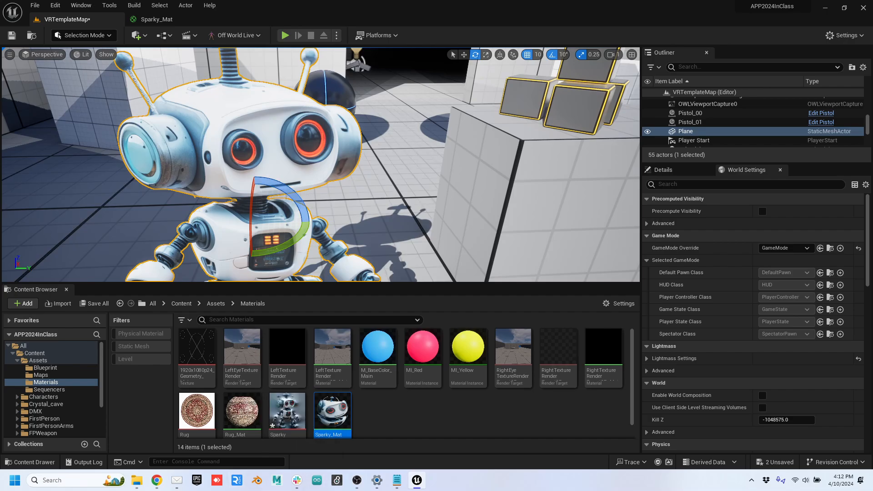
Step: Switch to Chrome and download AwesomeBumpV5.1Bin32x64Win7.zip from the Win7/8/10 release on the AwesomeBump releases page
{"action": "left_click", "coordinate": [156, 480]}
{"action": "left_click_drag", "start_coordinate": [382, 490], "coordinate": [432, 28]}
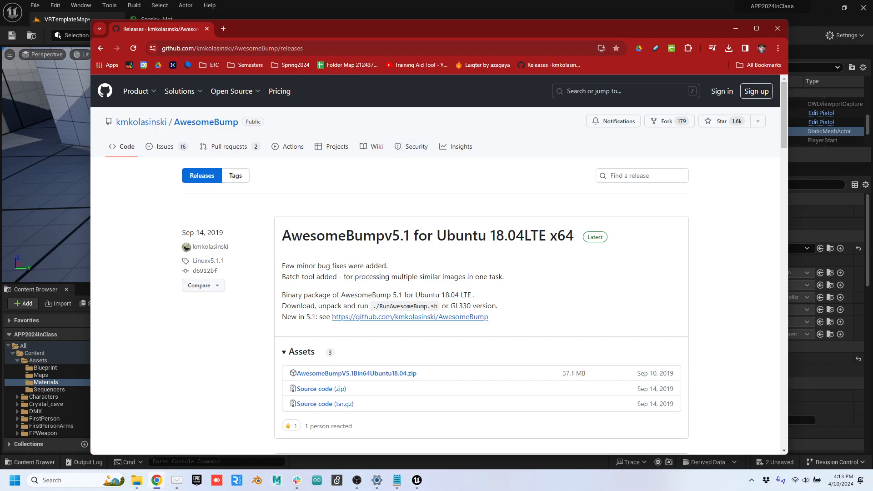
{"action": "scroll", "coordinate": [437, 264], "scroll_direction": "down", "scroll_amount": 5}
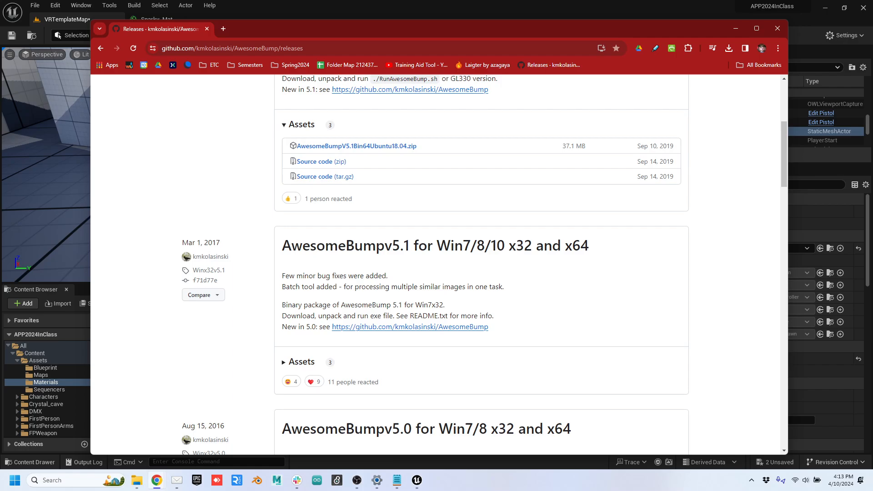
{"action": "left_click", "coordinate": [300, 362]}
{"action": "left_click", "coordinate": [350, 384]}
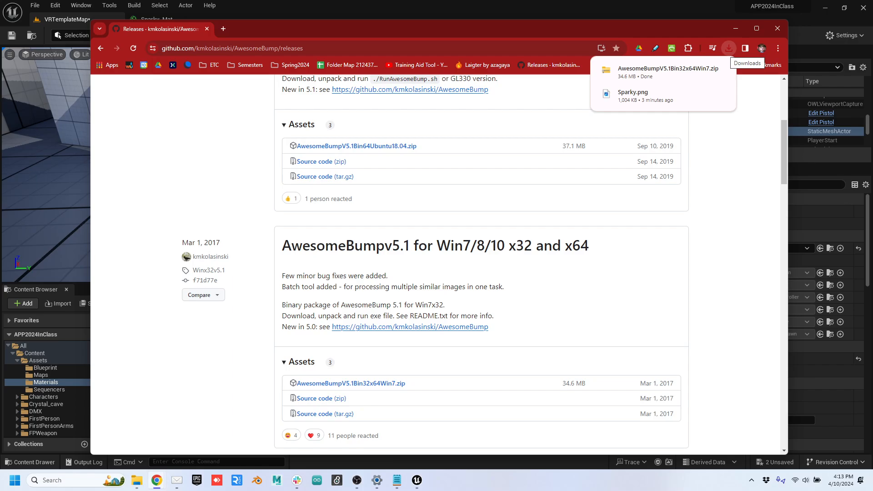
Step: Show the downloaded AwesomeBump archive in its folder and extract it with 7-Zip into a folder of the same name
{"action": "left_click", "coordinate": [729, 48]}
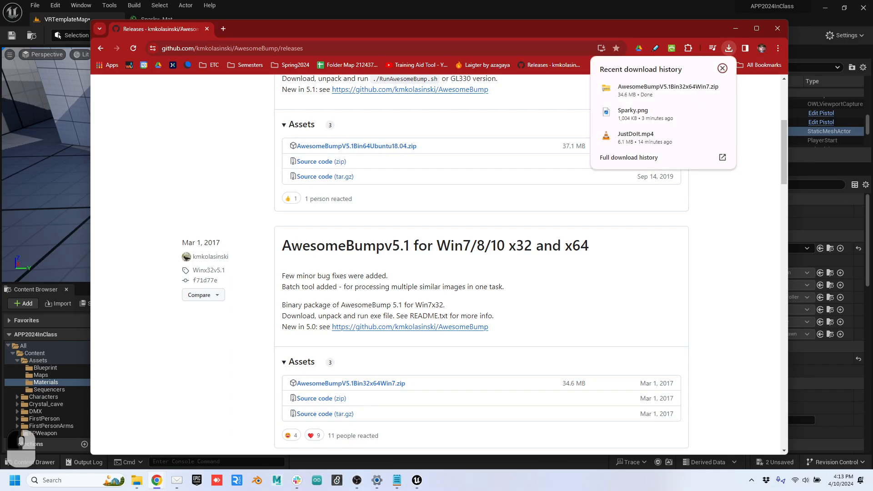
{"action": "left_click", "coordinate": [704, 88]}
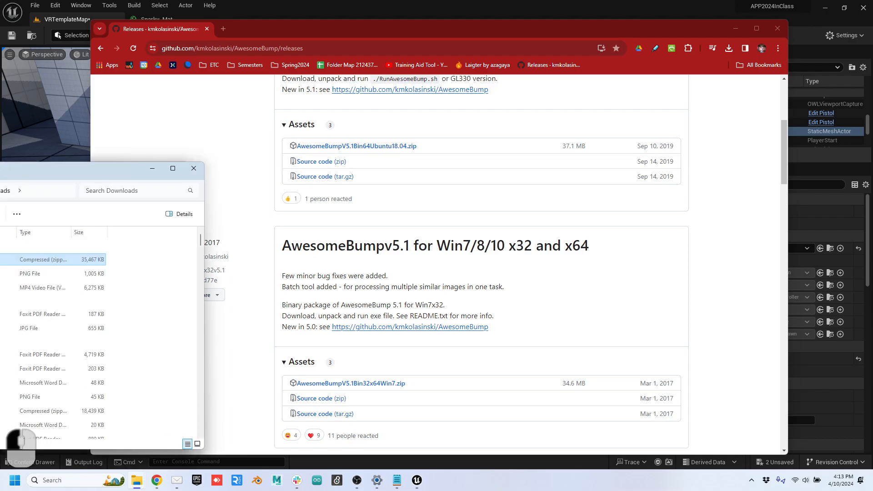
{"action": "left_click_drag", "start_coordinate": [9, 169], "coordinate": [559, 102]}
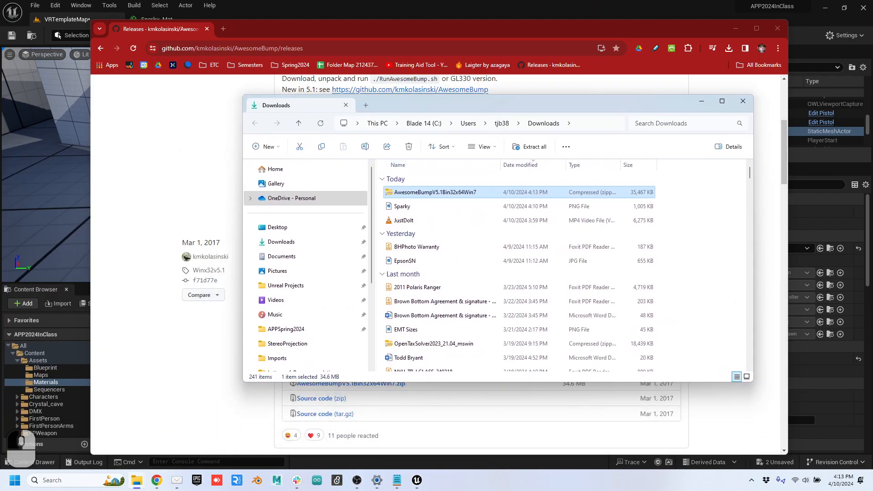
{"action": "right_click", "coordinate": [448, 190], "text": "shift"}
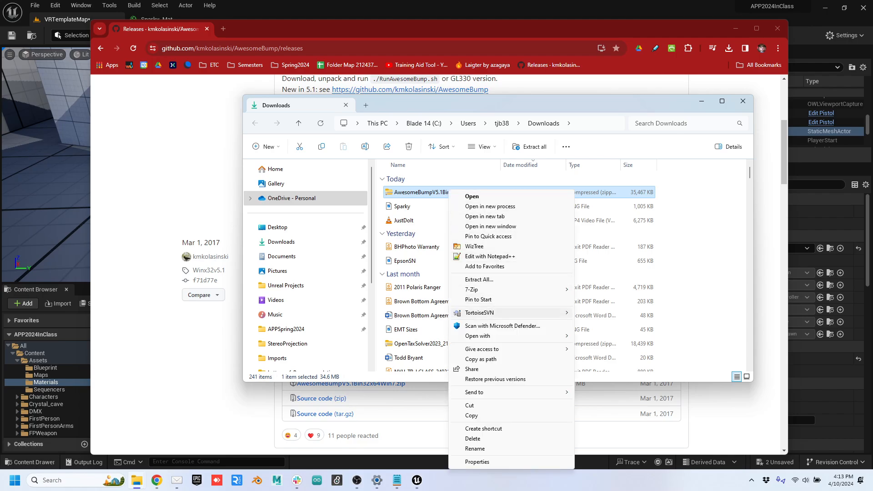
{"action": "mouse_move", "coordinate": [471, 290]}
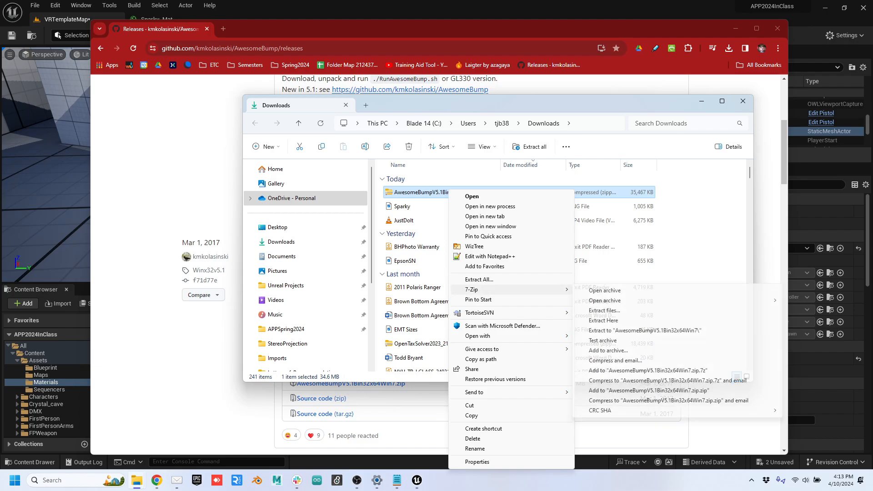
{"action": "left_click", "coordinate": [644, 330]}
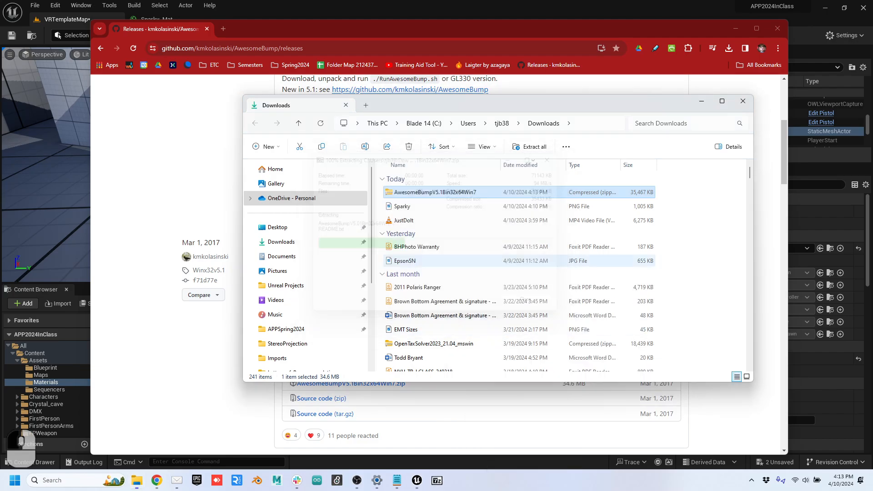
Step: Launch AwesomeBump from the extracted AwesomeBumpV5.01Bin32x64Win7 folder and bring up the Sparky_Mat graph in Unreal Editor
{"action": "double_click", "coordinate": [435, 234]}
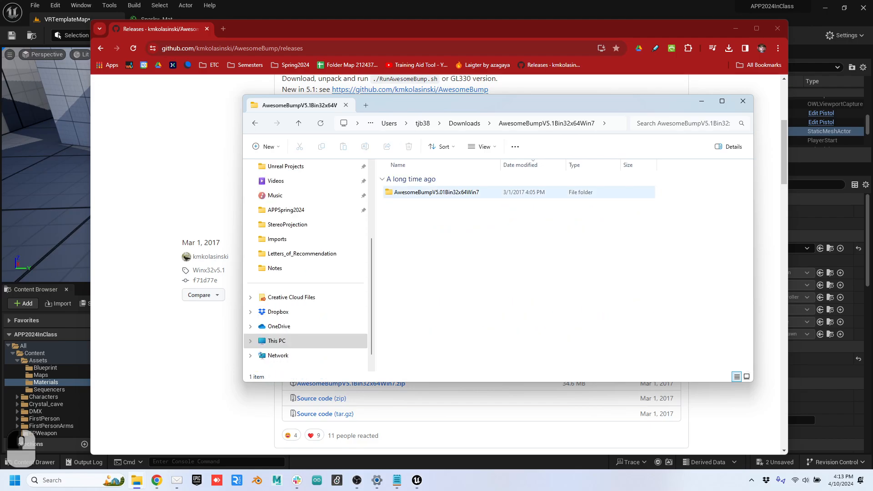
{"action": "double_click", "coordinate": [436, 191]}
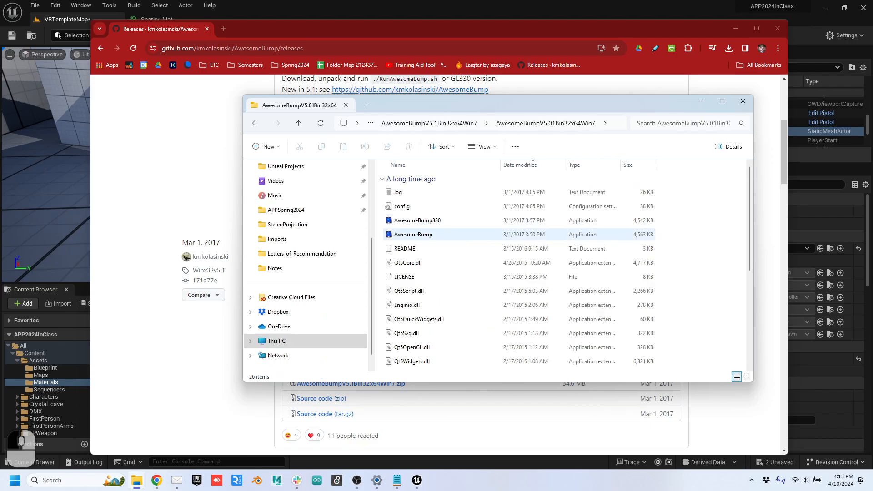
{"action": "left_click", "coordinate": [413, 234]}
{"action": "double_click", "coordinate": [413, 234]}
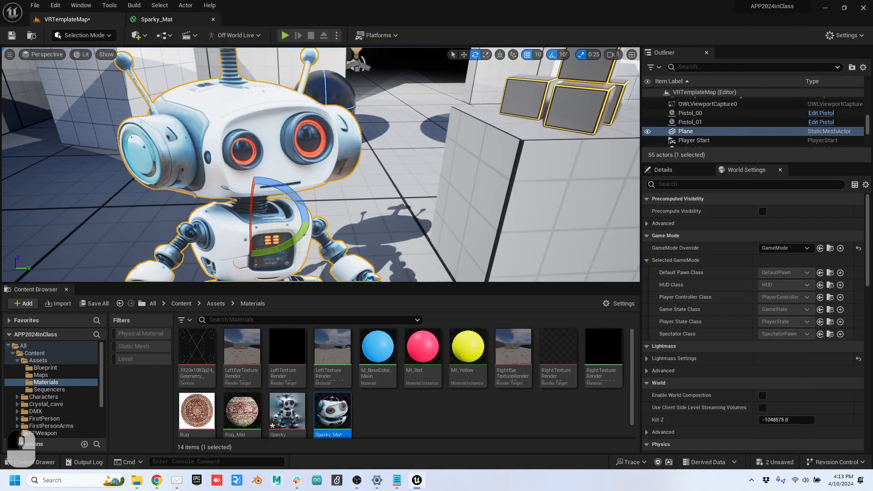
{"action": "left_click", "coordinate": [157, 19]}
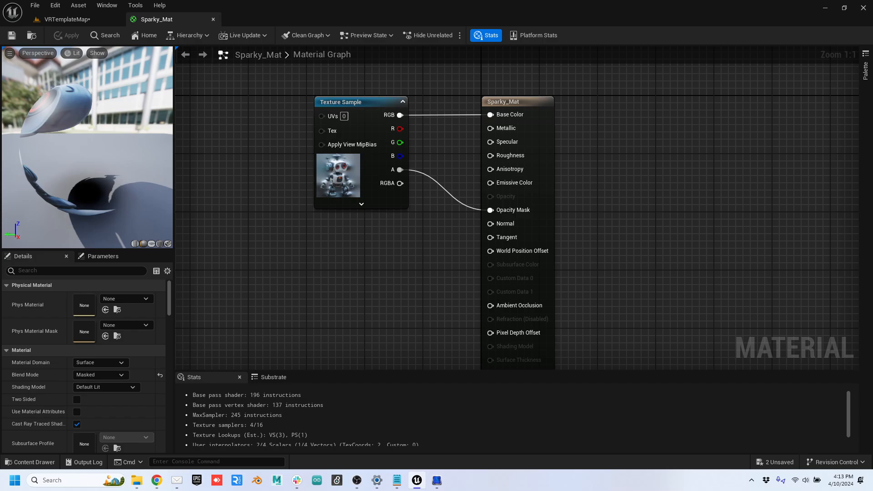
Step: Switch to AwesomeBump and load the Sparky PNG from Downloads as the diffuse image
{"action": "key", "text": "alt+Tab"}
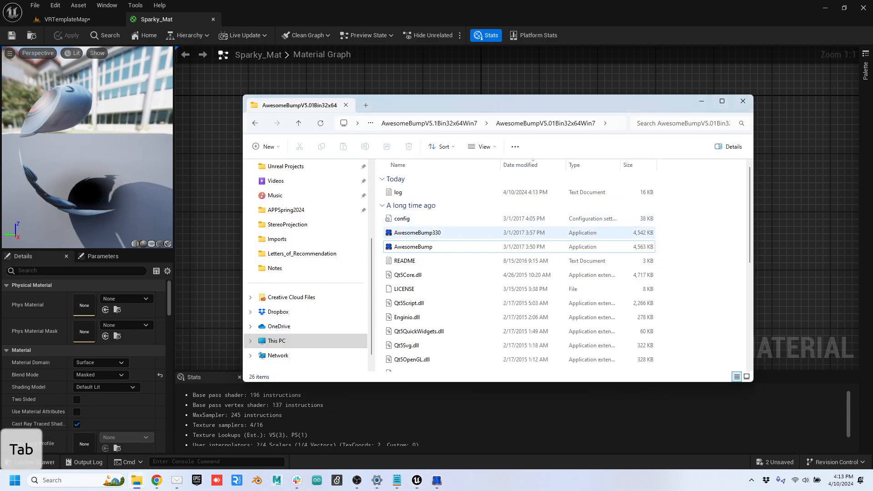
{"action": "left_click", "coordinate": [437, 480]}
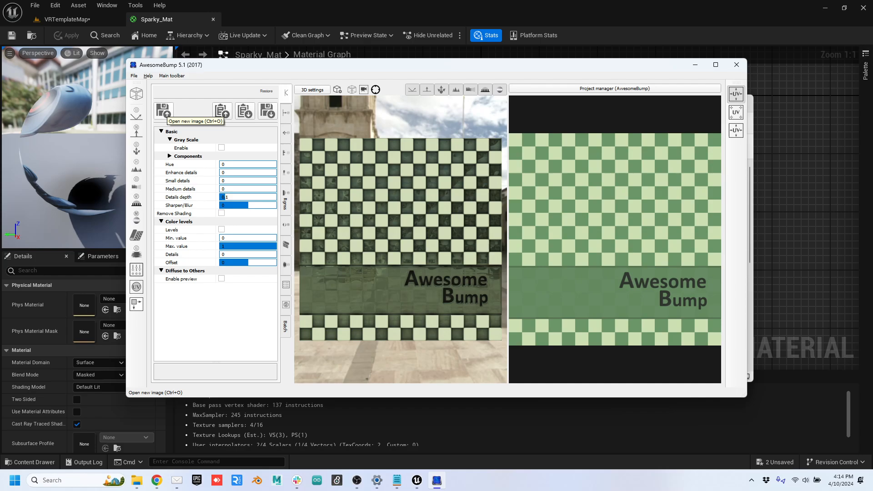
{"action": "left_click", "coordinate": [163, 111]}
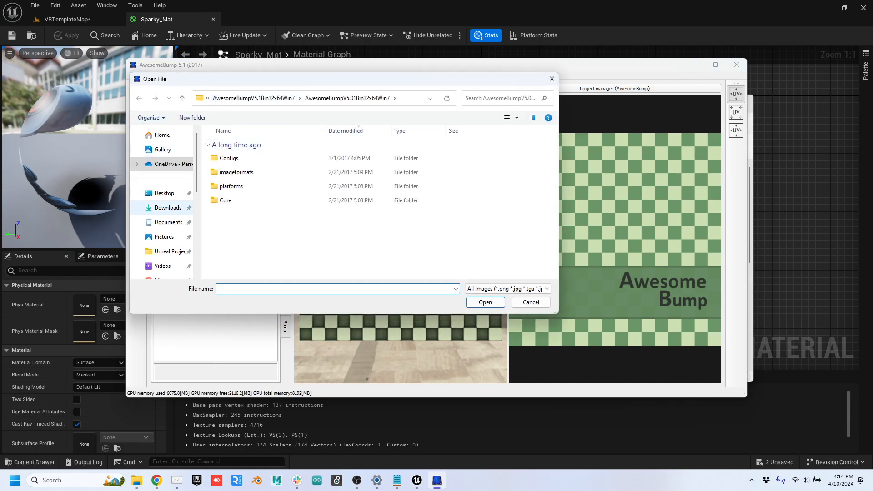
{"action": "left_click", "coordinate": [168, 207]}
{"action": "left_click", "coordinate": [227, 158]}
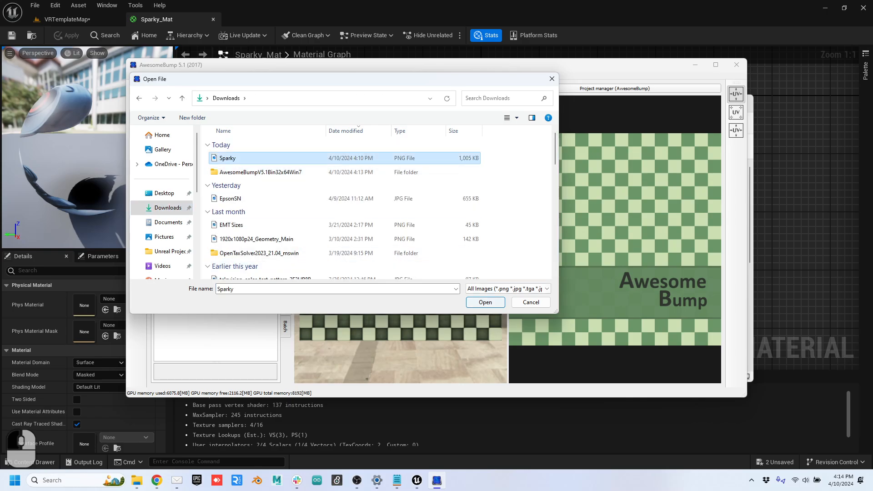
{"action": "left_click", "coordinate": [485, 303]}
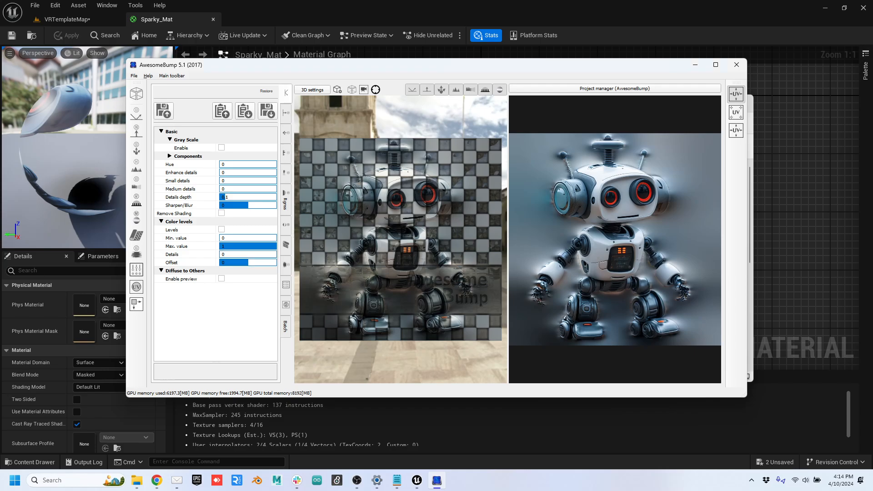
Step: Enable the Diffuse to Others preview for the Sparky image and look through its conversion settings
{"action": "left_click", "coordinate": [222, 279]}
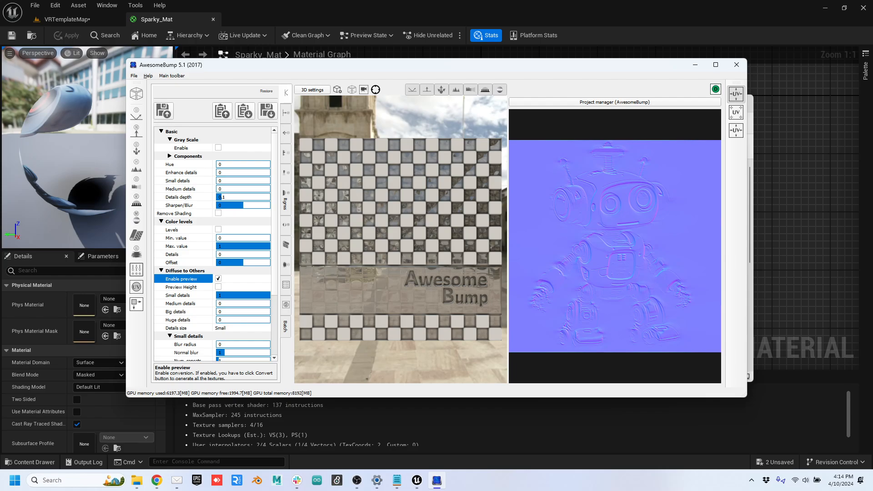
{"action": "scroll", "coordinate": [214, 245], "scroll_direction": "down", "scroll_amount": 3}
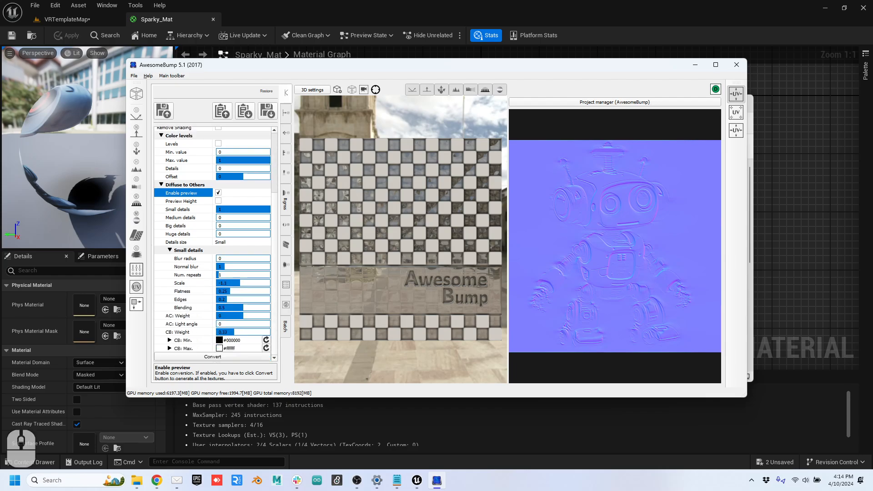
{"action": "scroll", "coordinate": [243, 168], "scroll_direction": "up", "scroll_amount": 1}
Step: Enable the Normal Mixer for the normal map, keeping Current image as input, and return to the diffuse settings
{"action": "left_click", "coordinate": [286, 112]}
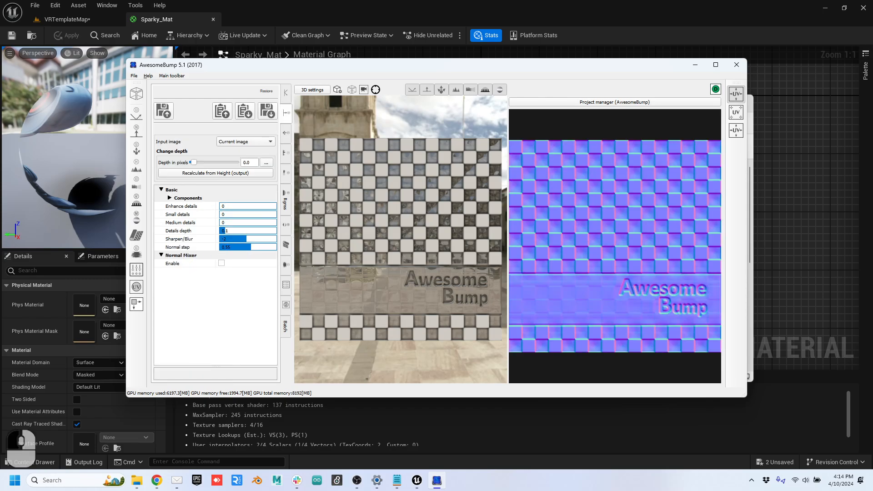
{"action": "left_click", "coordinate": [222, 263]}
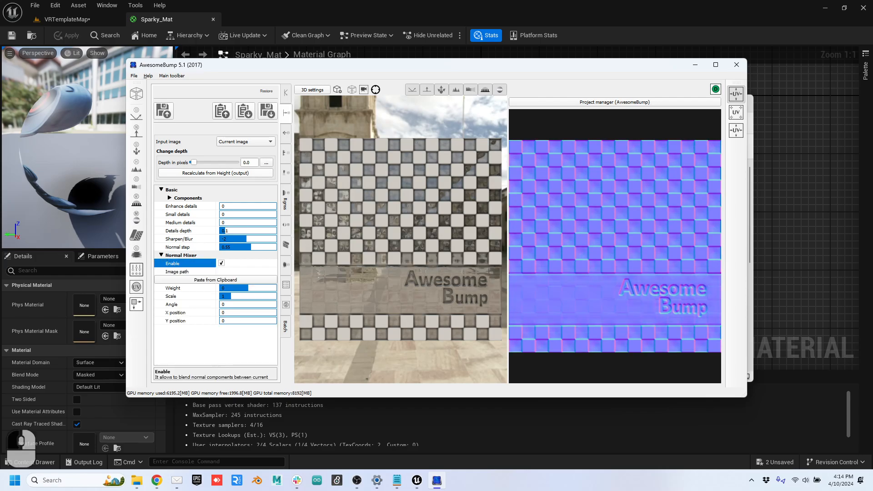
{"action": "left_click", "coordinate": [245, 141]}
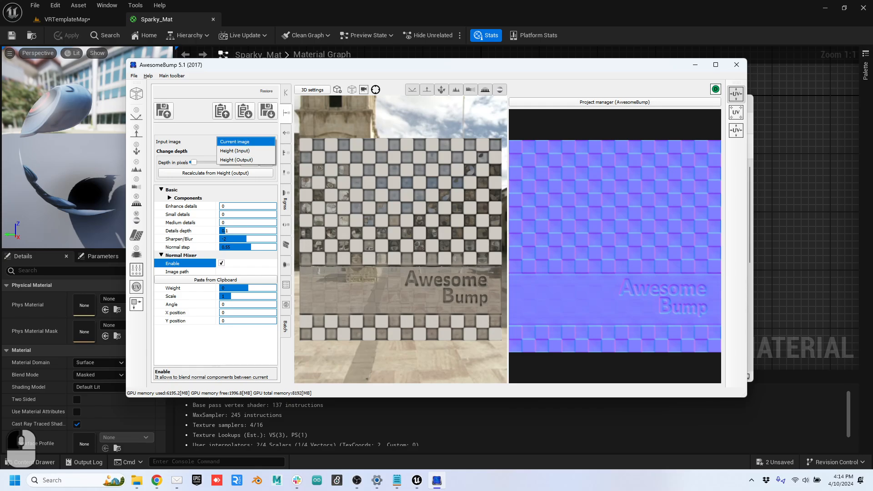
{"action": "left_click", "coordinate": [245, 141]}
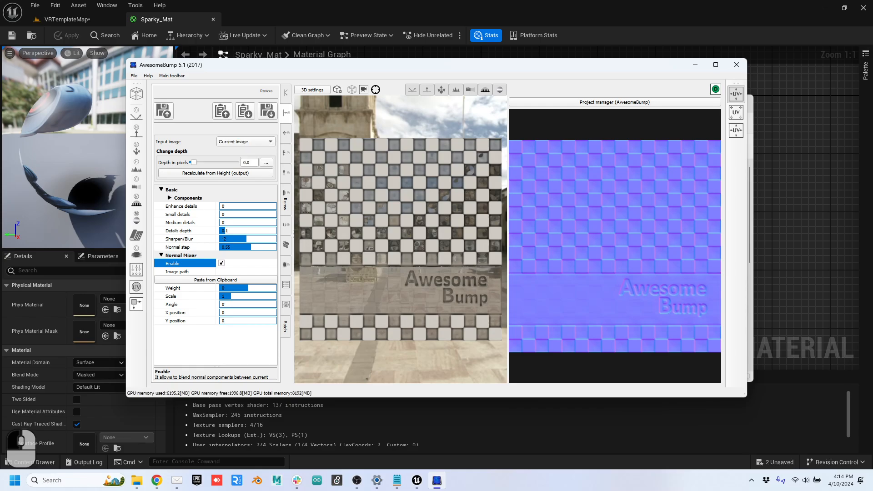
{"action": "left_click", "coordinate": [285, 93]}
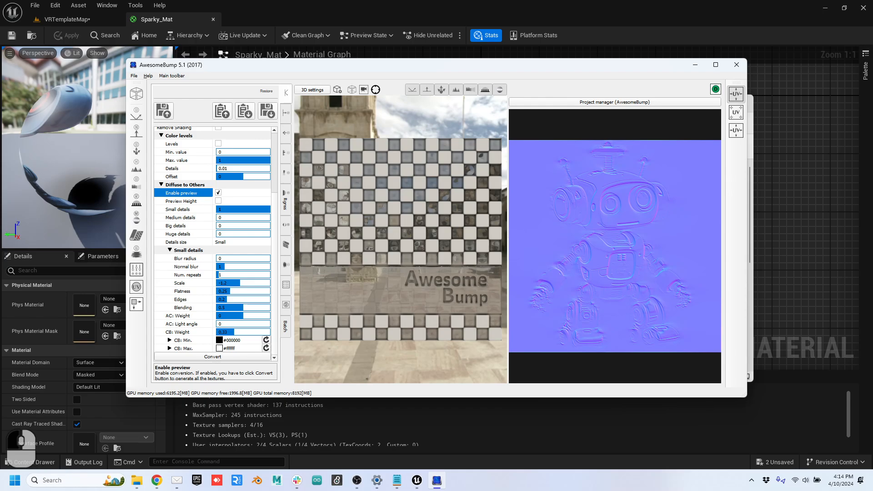
Step: Collapse the Basic, Color levels and Diffuse to Others groups in the diffuse image settings
{"action": "left_click", "coordinate": [268, 111]}
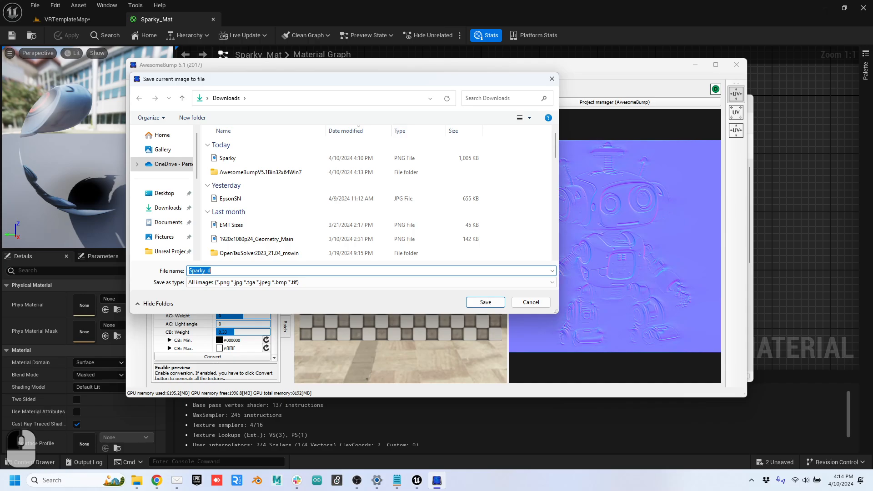
{"action": "key", "text": "Return"}
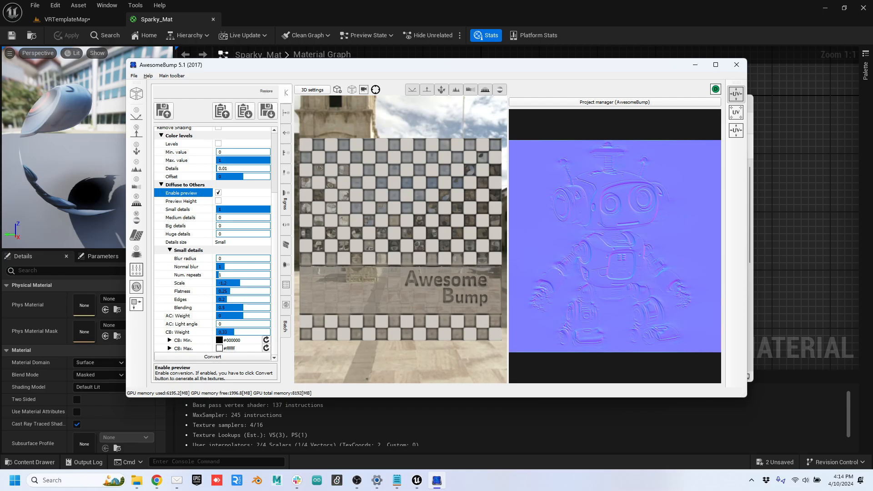
{"action": "scroll", "coordinate": [257, 170], "scroll_direction": "up", "scroll_amount": 2}
{"action": "scroll", "coordinate": [257, 175], "scroll_direction": "up", "scroll_amount": 5}
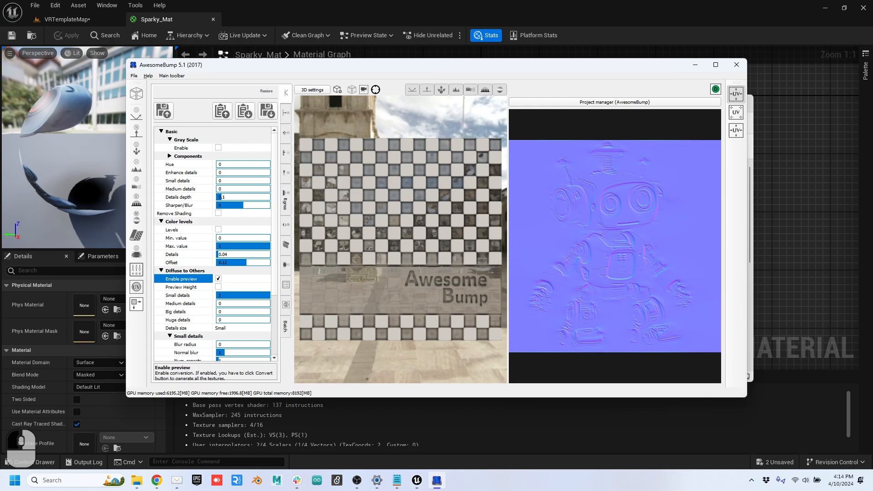
{"action": "left_click", "coordinate": [170, 140]}
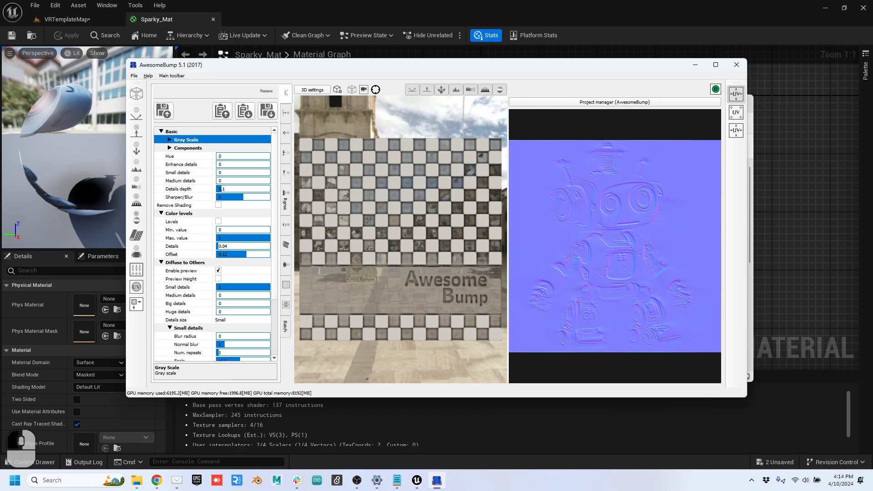
{"action": "left_click", "coordinate": [161, 132]}
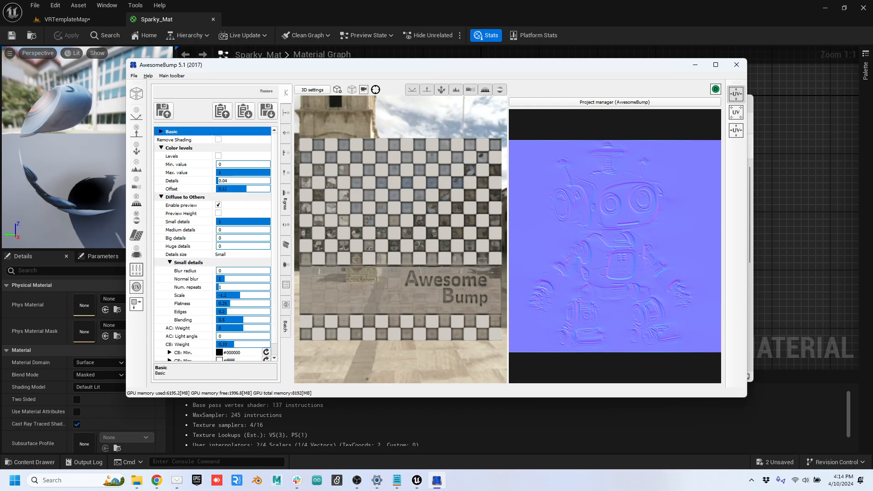
{"action": "left_click", "coordinate": [161, 148]}
{"action": "left_click", "coordinate": [161, 156]}
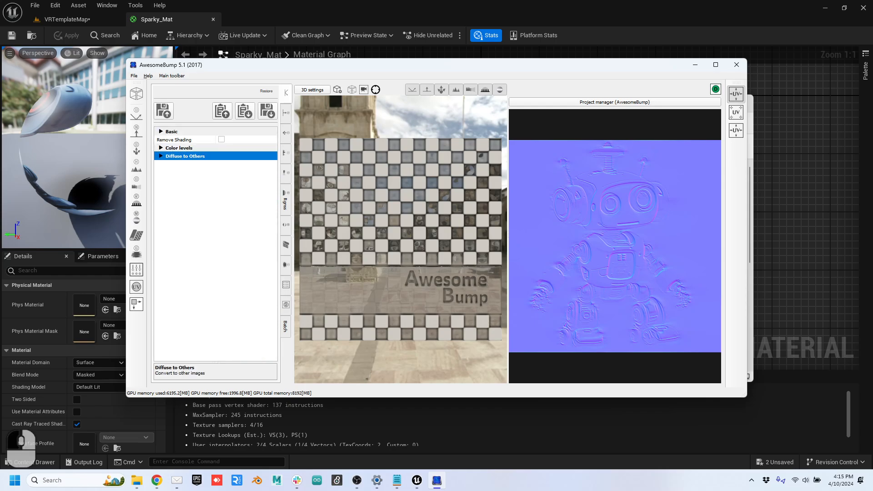
{"action": "left_click", "coordinate": [172, 131]}
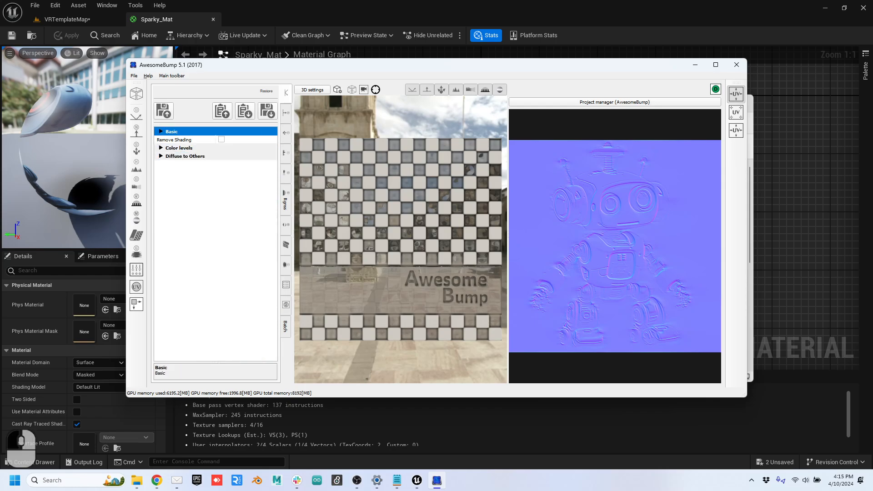
Step: Try to load the Sparky PNG as the normal map image, testing its input image options and the Normal Mixer toggle
{"action": "left_click", "coordinate": [286, 113]}
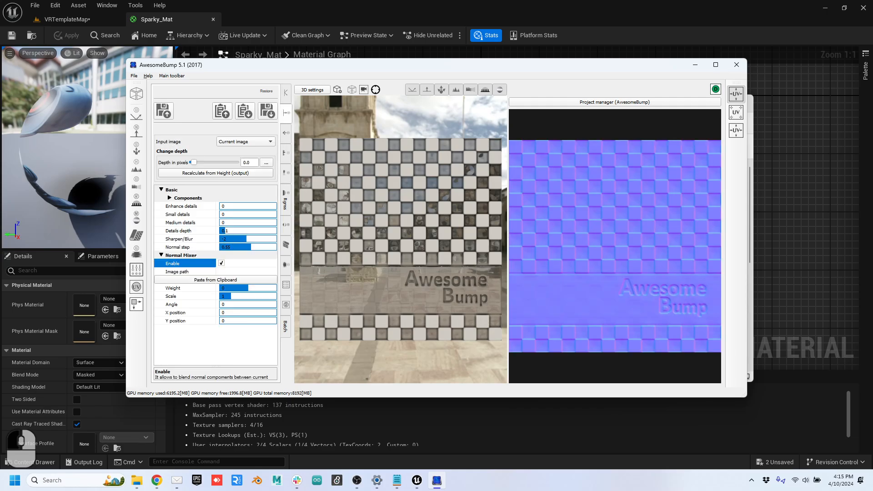
{"action": "left_click", "coordinate": [246, 142]}
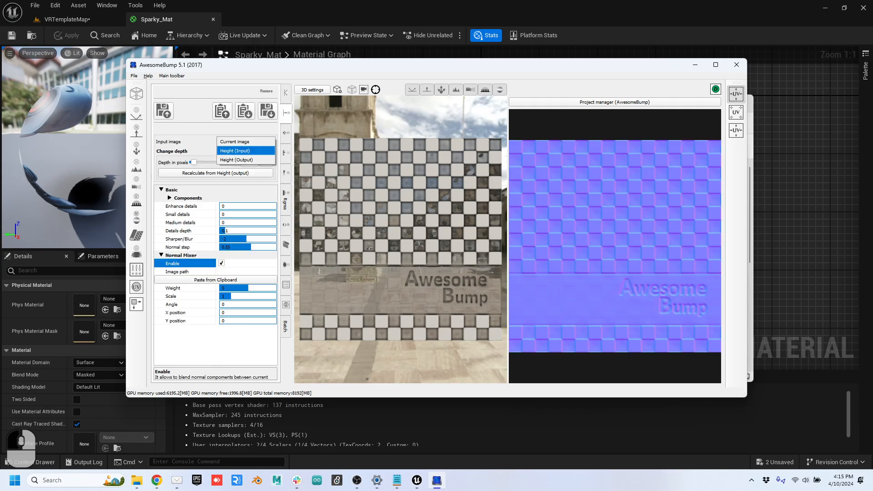
{"action": "left_click", "coordinate": [235, 151]}
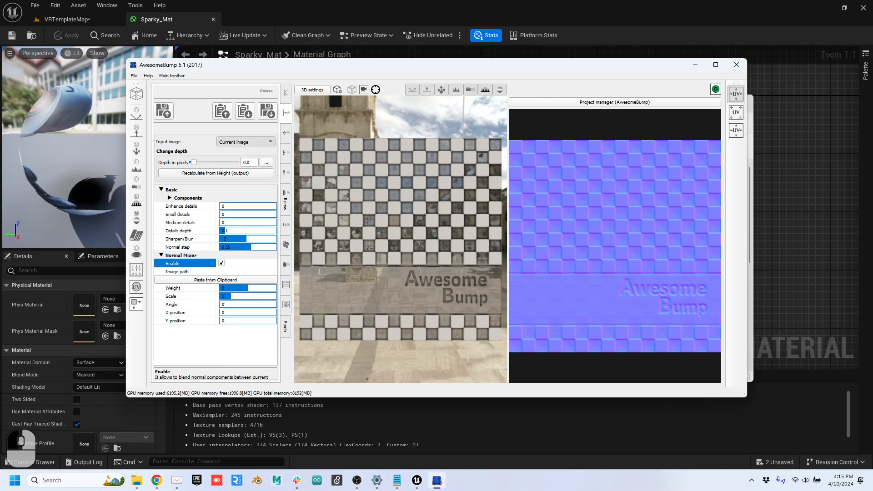
{"action": "left_click", "coordinate": [246, 142]}
{"action": "left_click", "coordinate": [234, 131]}
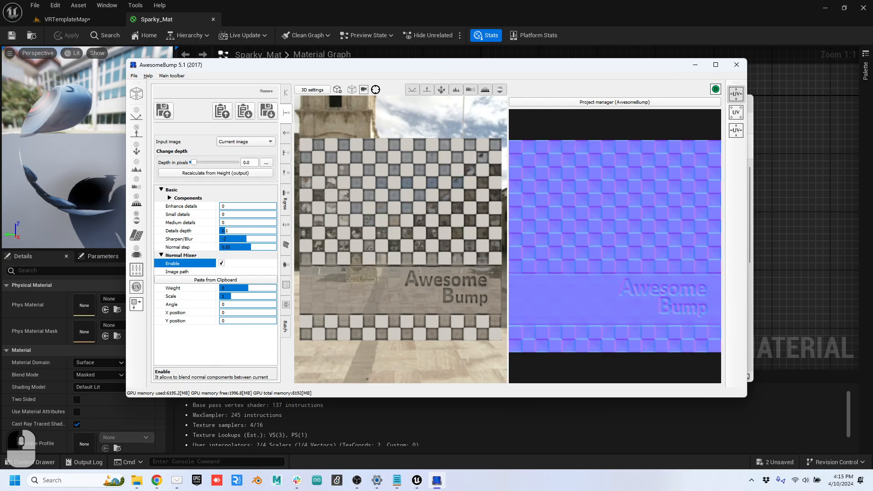
{"action": "left_click", "coordinate": [163, 110]}
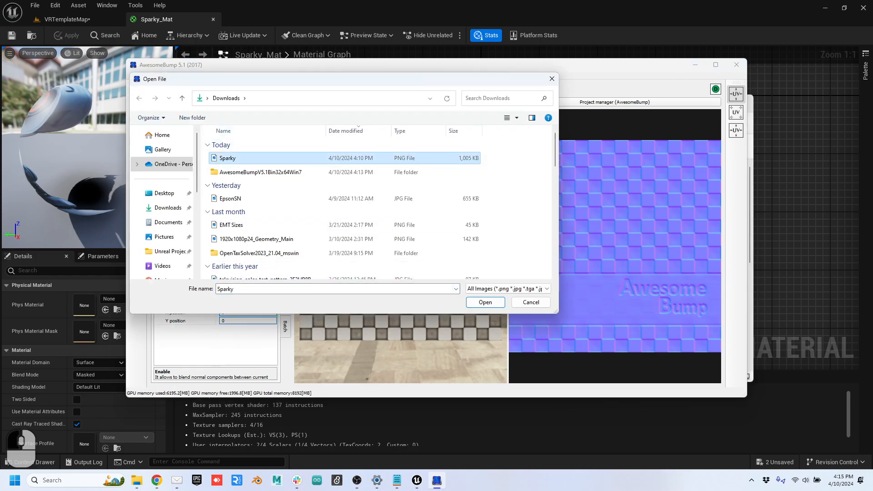
{"action": "left_click", "coordinate": [485, 302]}
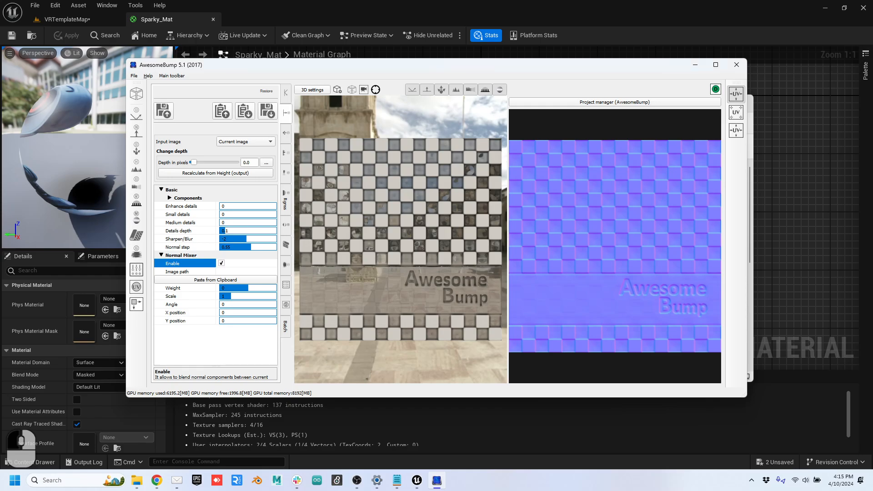
{"action": "left_click", "coordinate": [221, 263]}
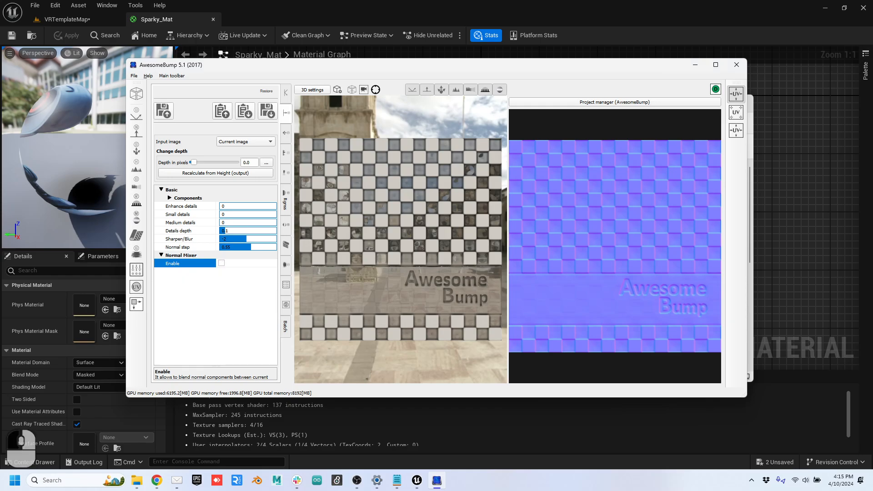
{"action": "left_click", "coordinate": [221, 263]}
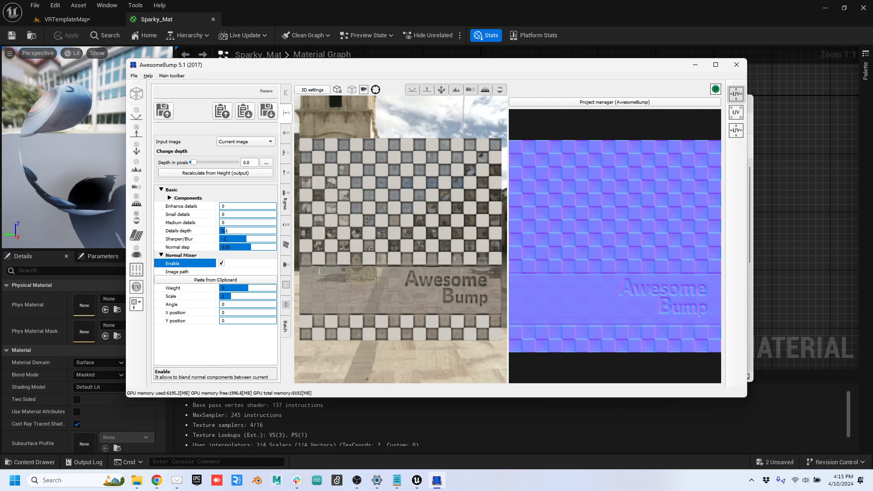
{"action": "left_click", "coordinate": [286, 92]}
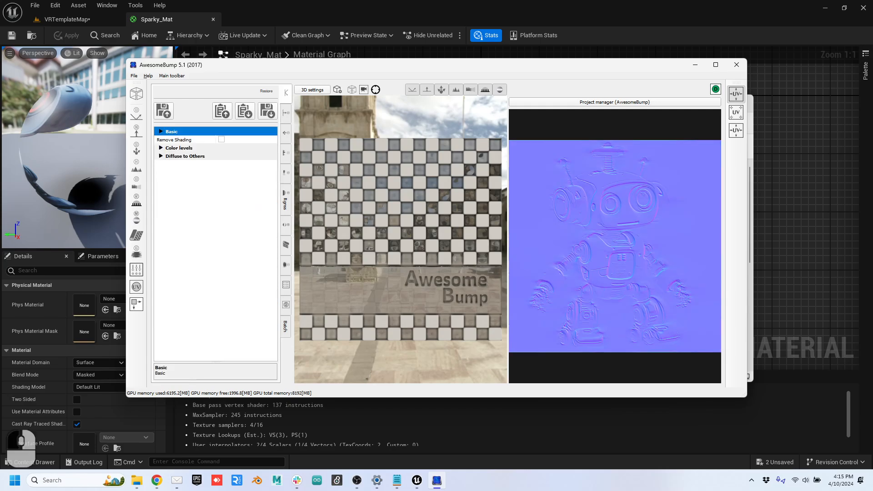
Step: Convert the Sparky diffuse image into the other texture maps using Diffuse to Others, and inspect the relief on the 3D plane
{"action": "left_click", "coordinate": [161, 156]}
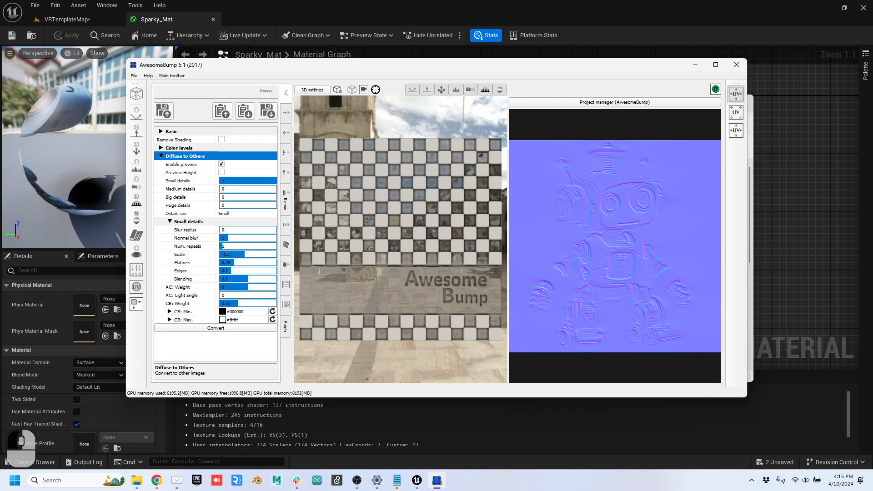
{"action": "left_click", "coordinate": [222, 164]}
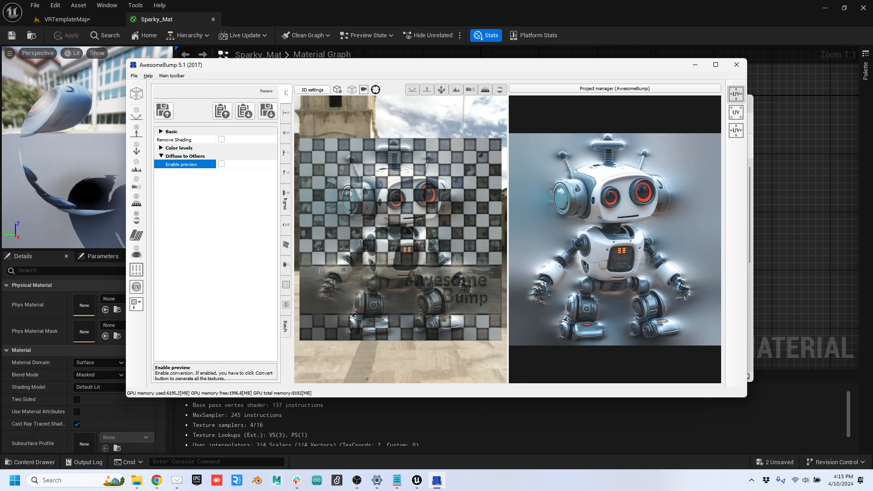
{"action": "left_click", "coordinate": [222, 164]}
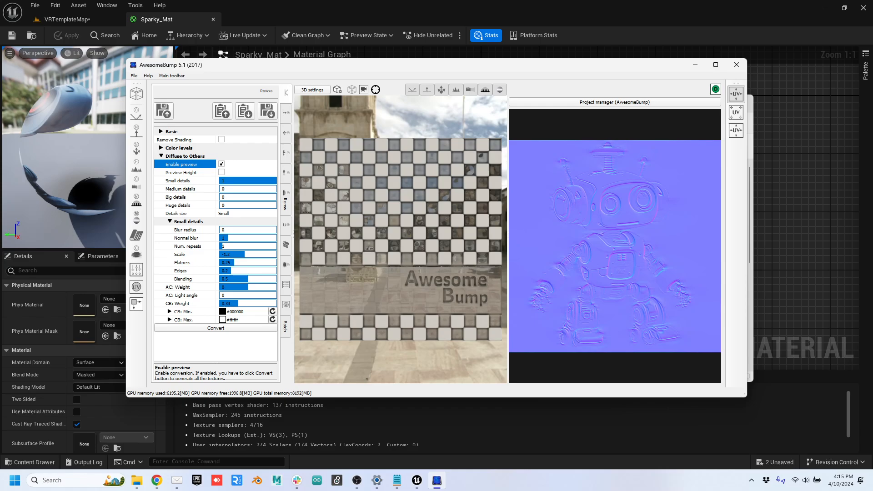
{"action": "left_click", "coordinate": [216, 328]}
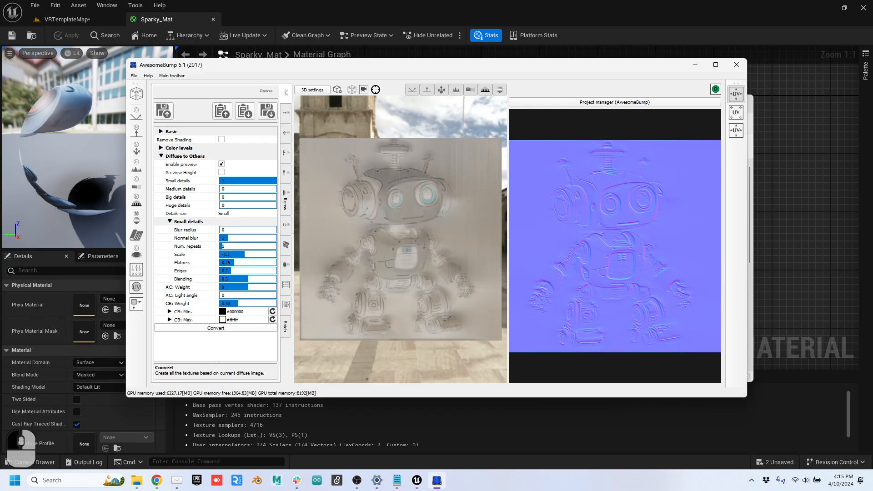
{"action": "left_click_drag", "start_coordinate": [345, 237], "coordinate": [435, 239]}
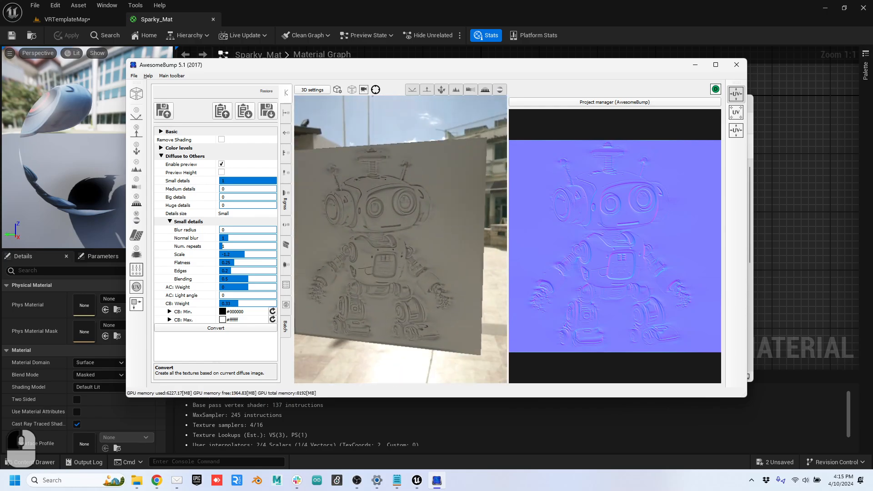
Step: Review the generated normal and specular maps and save the normal map to Downloads as Sparky_n
{"action": "left_click", "coordinate": [286, 112]}
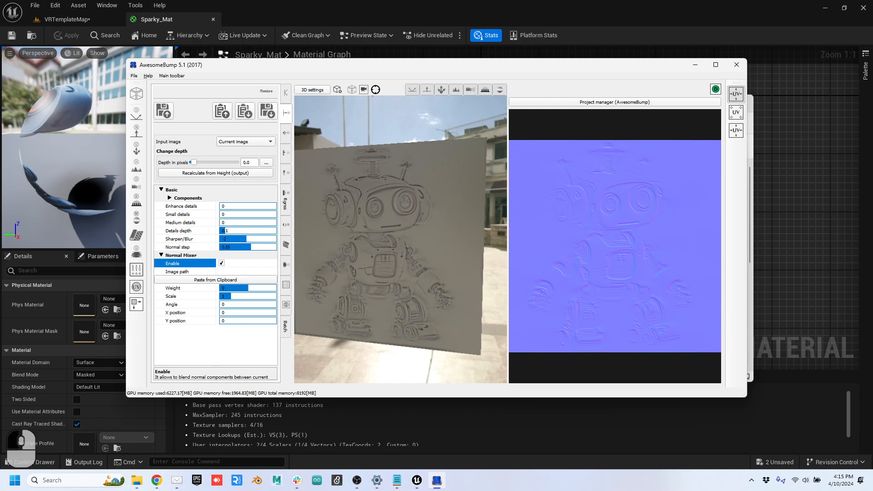
{"action": "left_click", "coordinate": [286, 133]}
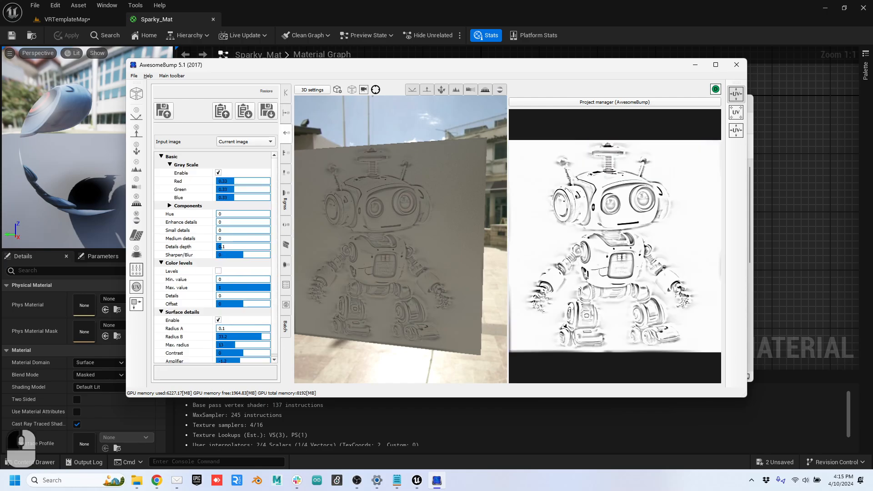
{"action": "left_click", "coordinate": [286, 113]}
{"action": "left_click", "coordinate": [267, 111]}
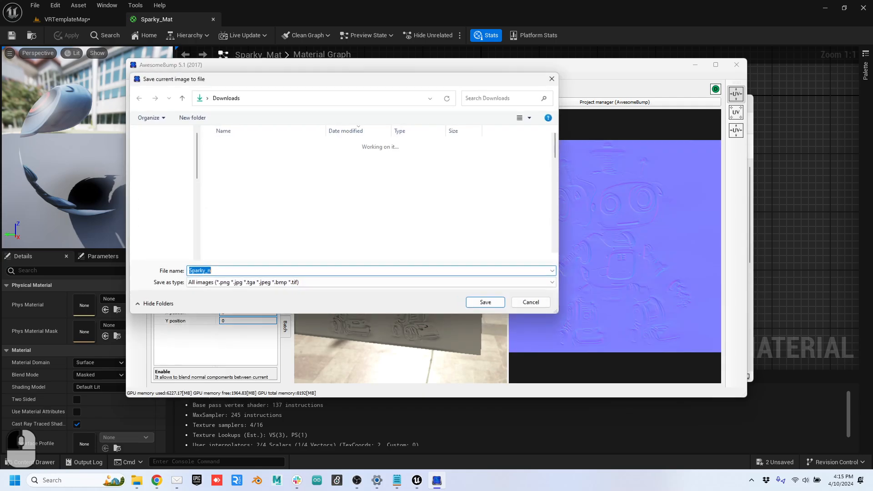
{"action": "left_click", "coordinate": [485, 302]}
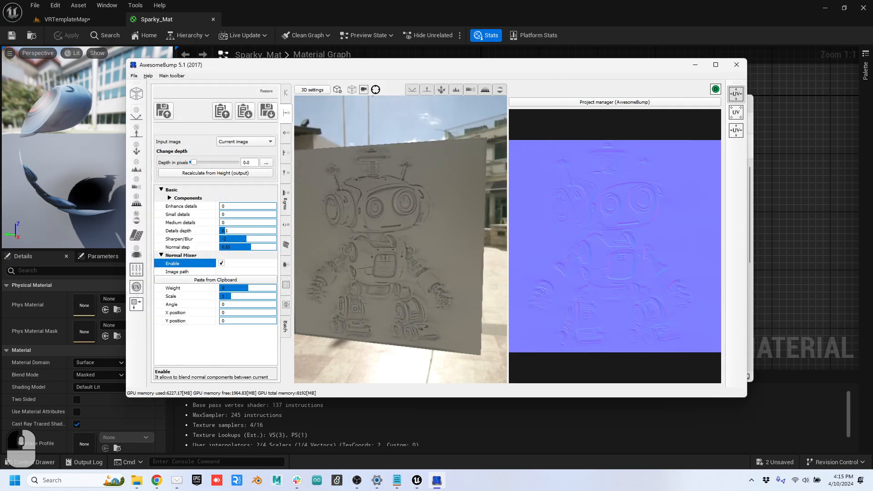
Step: Save the specular map as Sparky_s and the height map as Sparky_h in Downloads
{"action": "left_click", "coordinate": [286, 132]}
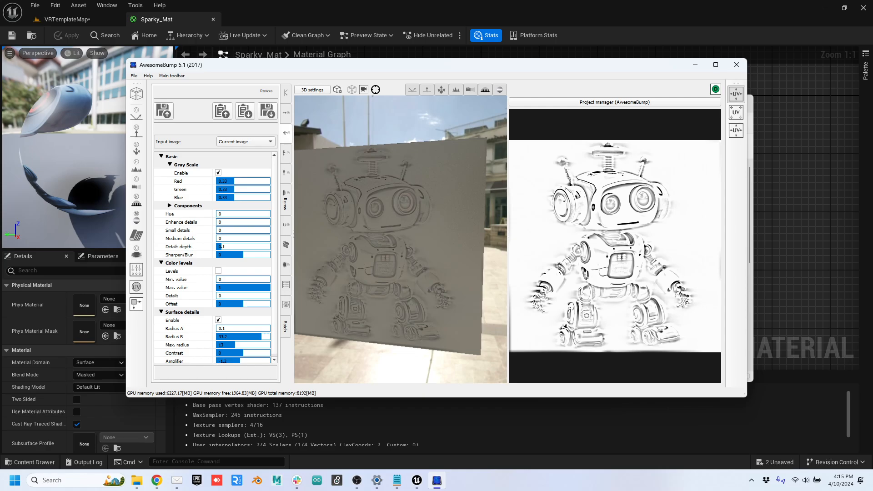
{"action": "left_click", "coordinate": [267, 111]}
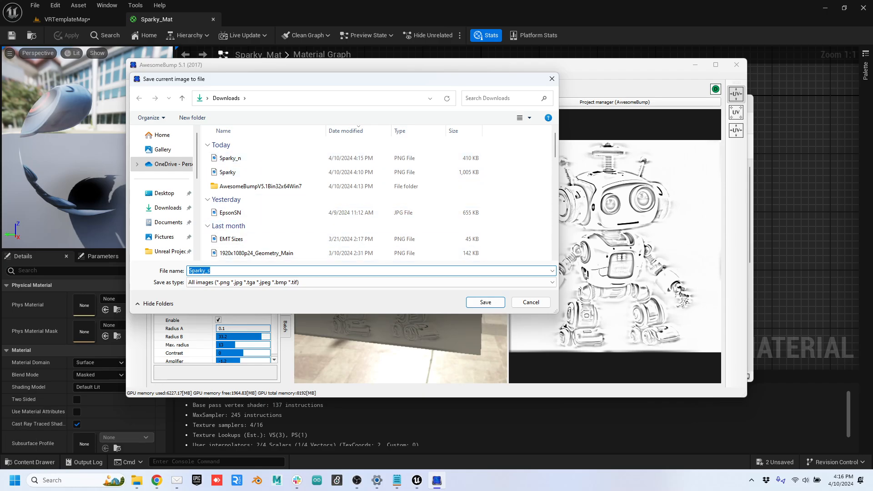
{"action": "left_click", "coordinate": [485, 302]}
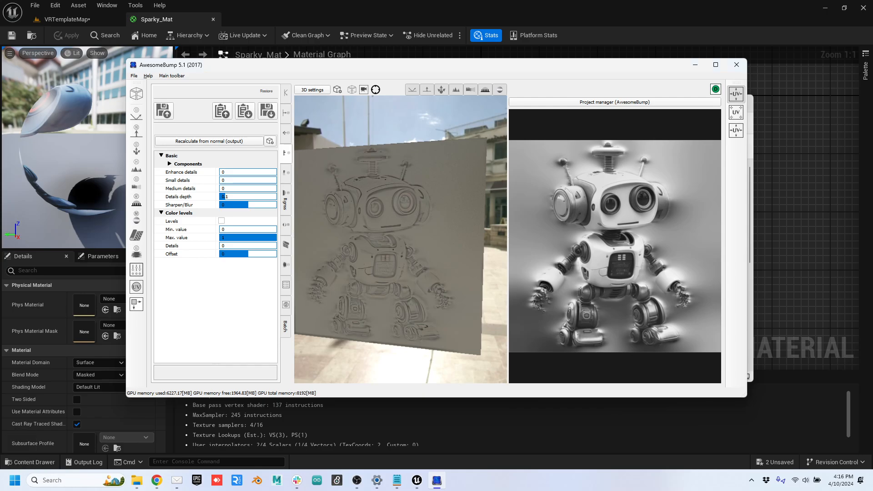
{"action": "left_click", "coordinate": [267, 111]}
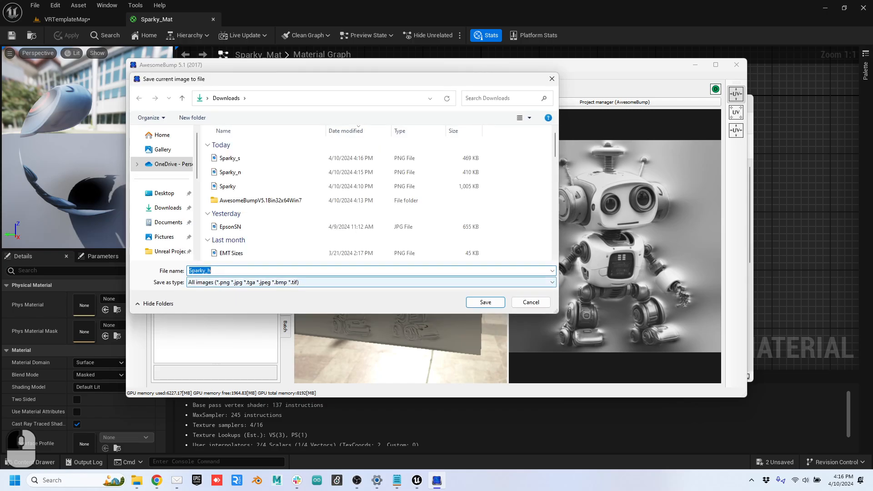
{"action": "left_click", "coordinate": [485, 302]}
Step: Save the ambient occlusion map to Downloads as Sparky_o
{"action": "left_click", "coordinate": [285, 173]}
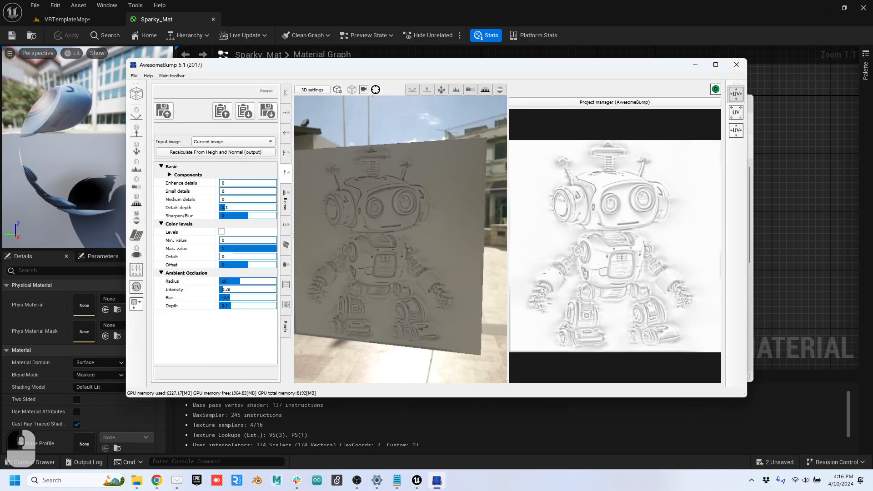
{"action": "left_click", "coordinate": [267, 110]}
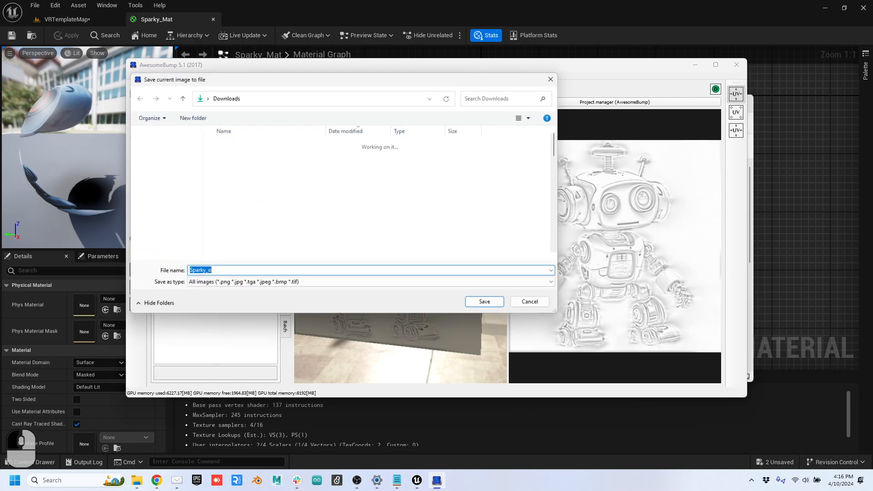
{"action": "left_click", "coordinate": [485, 302]}
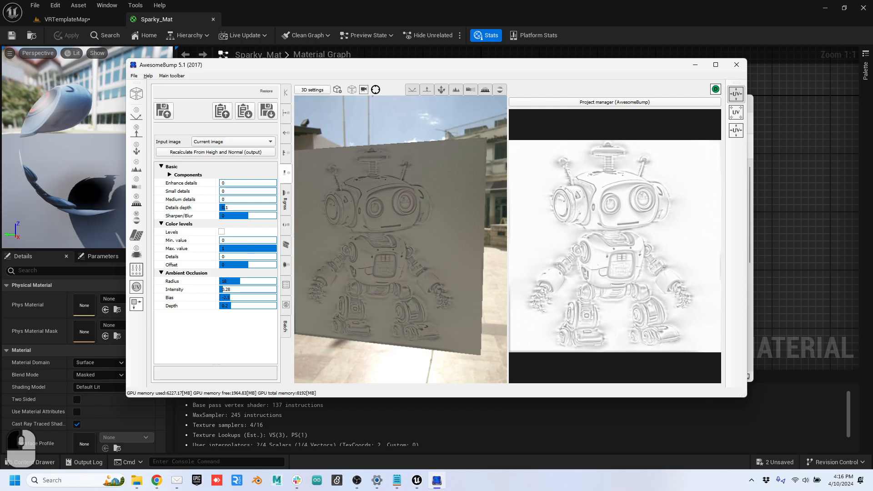
Step: Minimize AwesomeBump, switch Unreal Editor to the VRTemplateMap level and bring File Explorer in front of it
{"action": "left_click_drag", "start_coordinate": [324, 59], "coordinate": [324, 49]}
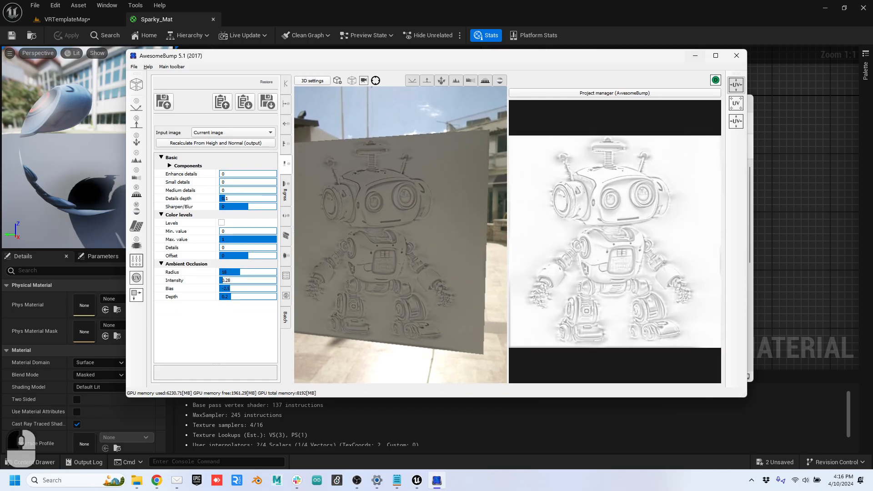
{"action": "left_click", "coordinate": [694, 56]}
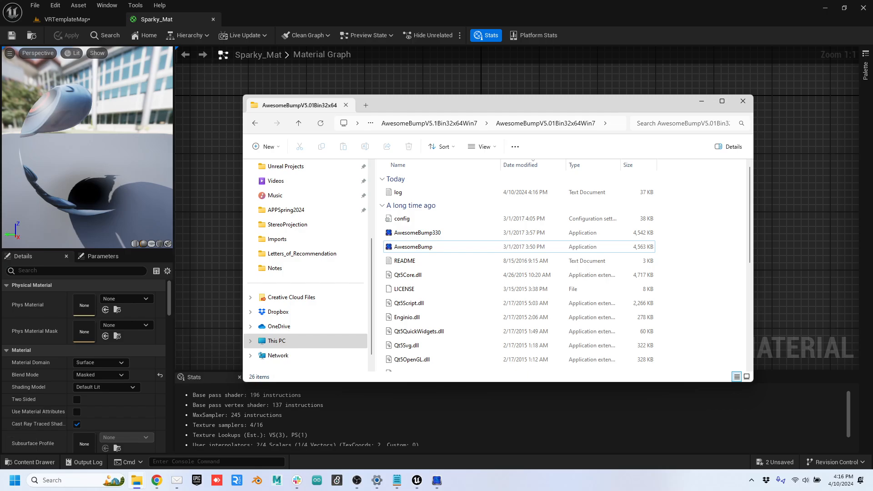
{"action": "left_click", "coordinate": [82, 19]}
{"action": "left_click", "coordinate": [471, 415]}
{"action": "key", "text": "alt+Tab"}
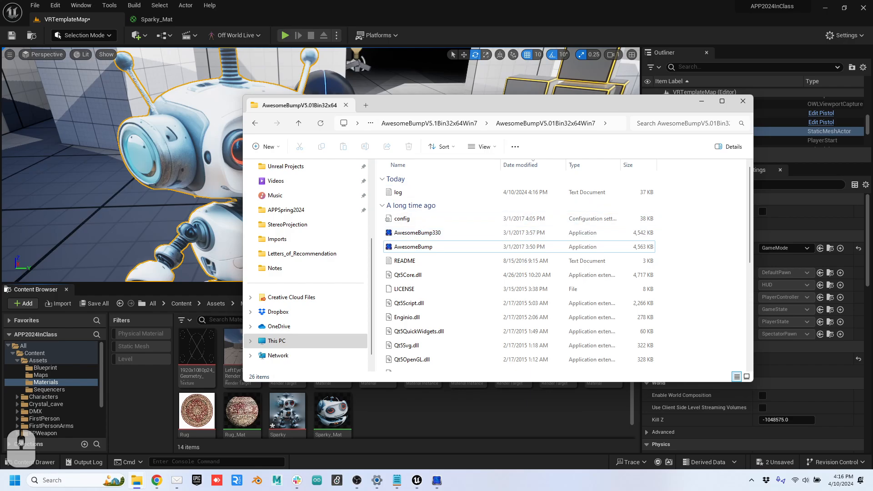
Step: Import Sparky_o, Sparky_h, Sparky_s and Sparky_n from the Downloads folder into the project's Materials folder and minimize File Explorer
{"action": "left_click", "coordinate": [298, 123]}
{"action": "left_click", "coordinate": [298, 124]}
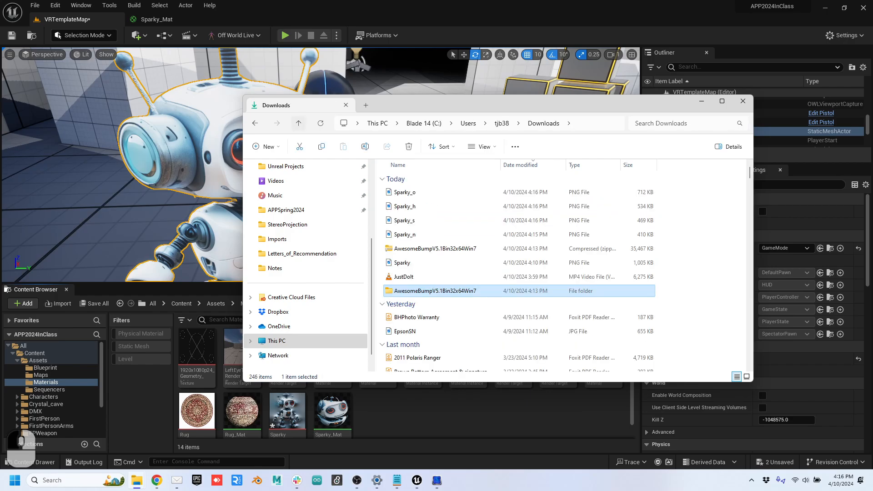
{"action": "left_click", "coordinate": [404, 192]}
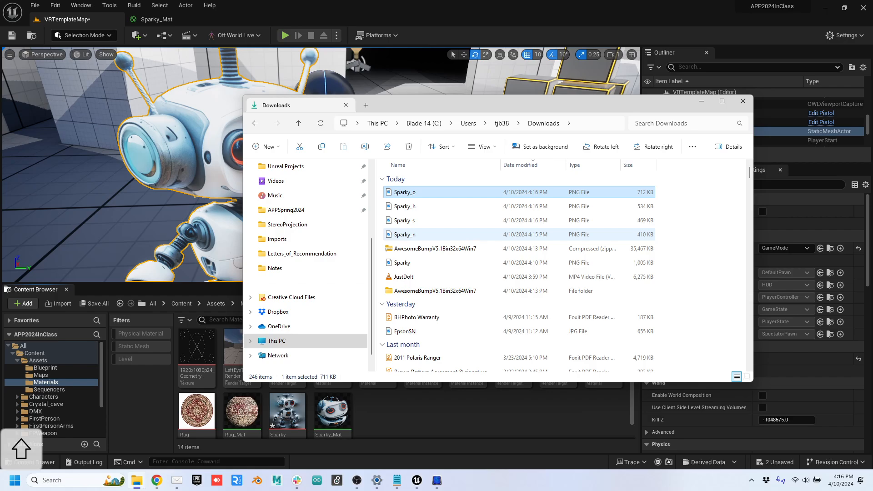
{"action": "left_click", "coordinate": [405, 234], "text": "shift"}
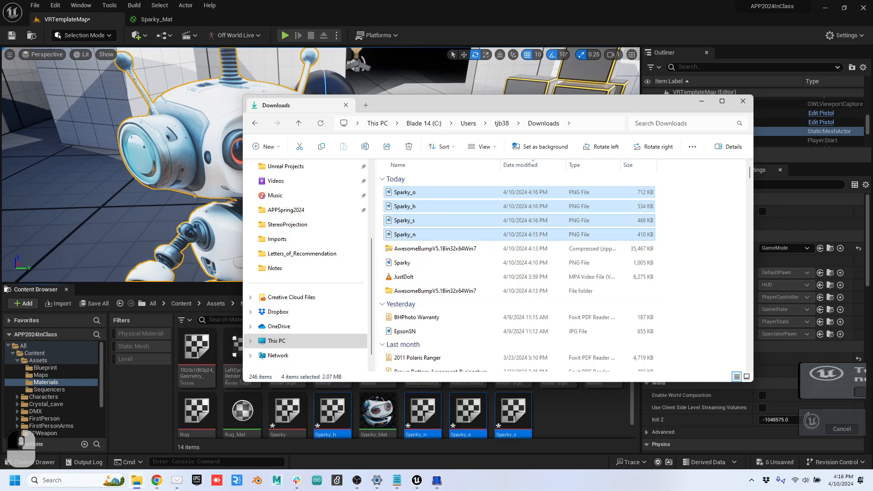
{"action": "left_click", "coordinate": [702, 102]}
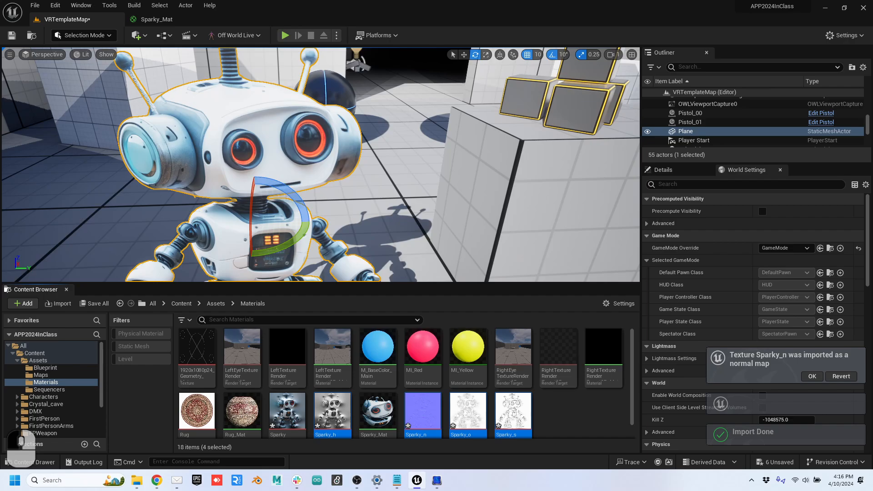
Step: Add the four imported Sparky maps as Texture Sample nodes to the Sparky_Mat graph, undocking the material editor temporarily and docking it again
{"action": "left_click", "coordinate": [170, 19]}
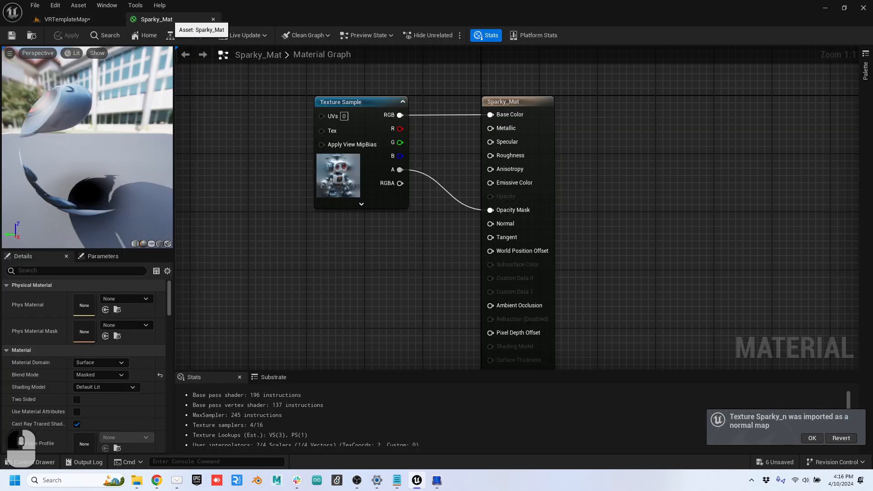
{"action": "left_click_drag", "start_coordinate": [169, 19], "coordinate": [484, 54]}
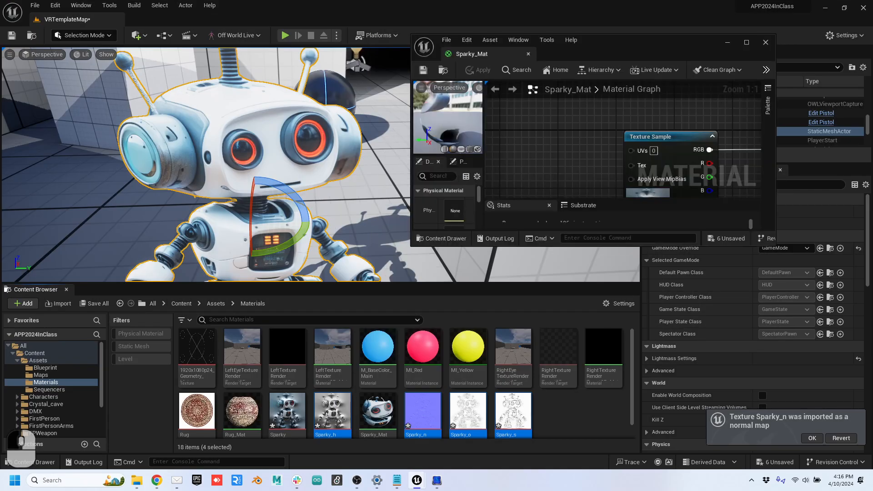
{"action": "left_click_drag", "start_coordinate": [513, 411], "coordinate": [568, 122]}
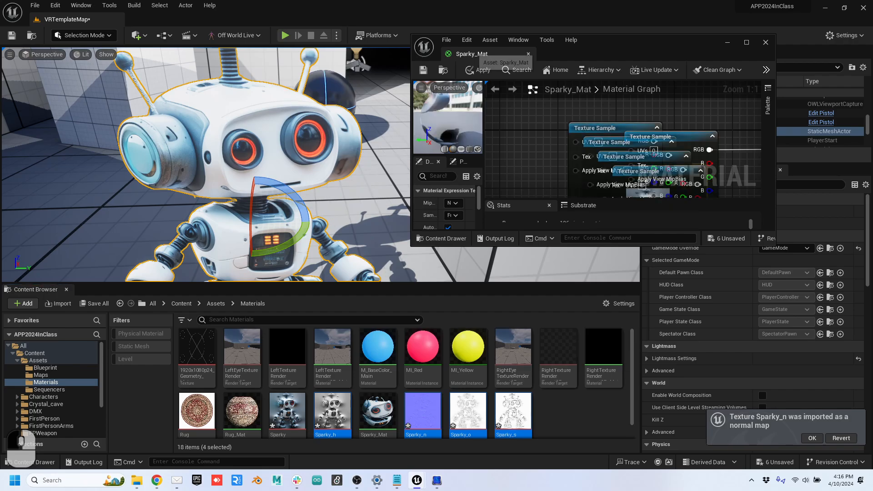
{"action": "left_click_drag", "start_coordinate": [474, 54], "coordinate": [269, 19]}
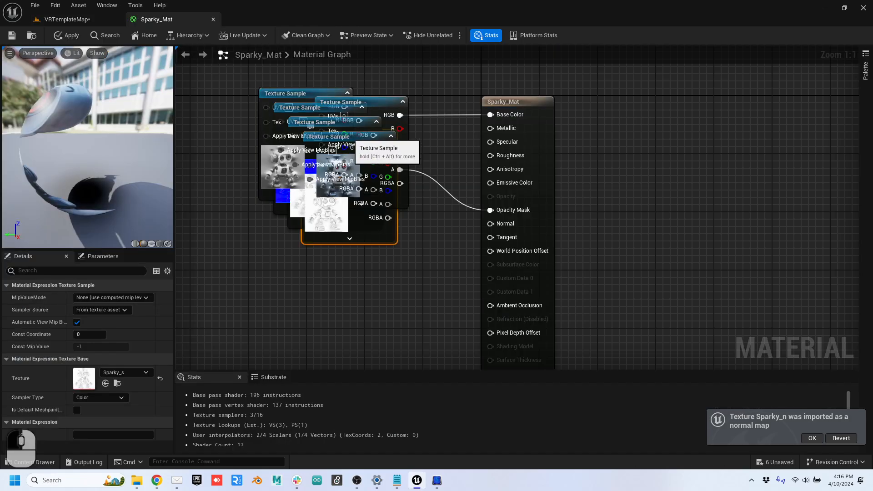
Step: Connect the Sparky_h sample's RGB output to World Position Offset and move the base Sparky sample clear of the other nodes
{"action": "left_click_drag", "start_coordinate": [301, 171], "coordinate": [318, 326]}
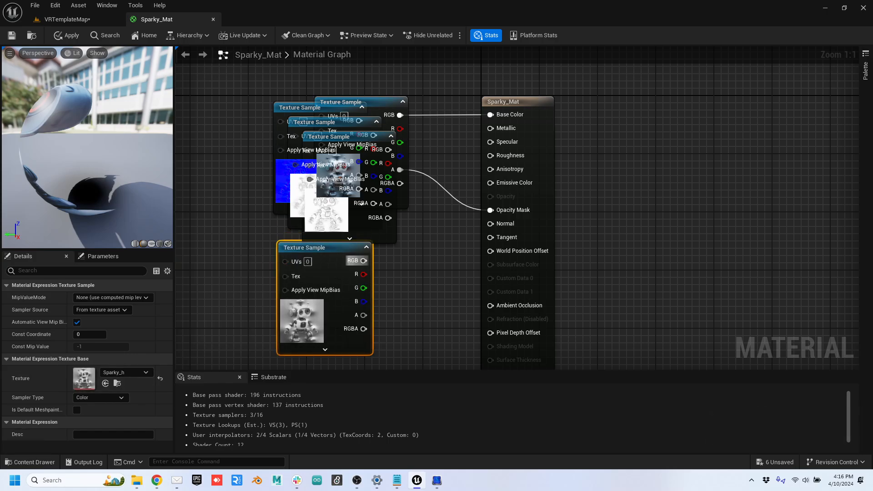
{"action": "left_click_drag", "start_coordinate": [363, 261], "coordinate": [490, 251]}
{"action": "left_click_drag", "start_coordinate": [398, 101], "coordinate": [256, 196]}
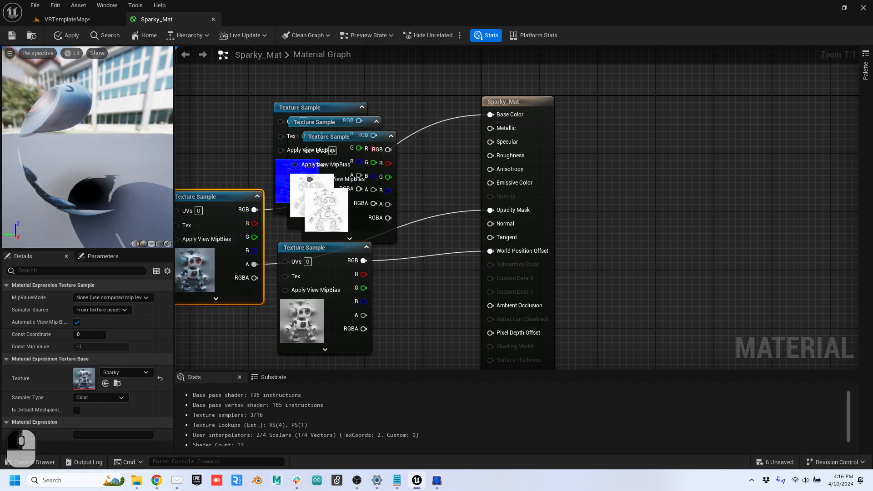
{"action": "left_click_drag", "start_coordinate": [214, 219], "coordinate": [220, 116]}
Step: Separate the overlapping samples and connect Sparky_n's RGB output to Normal and Sparky_s's RGB output to Specular
{"action": "left_click_drag", "start_coordinate": [291, 107], "coordinate": [207, 247]}
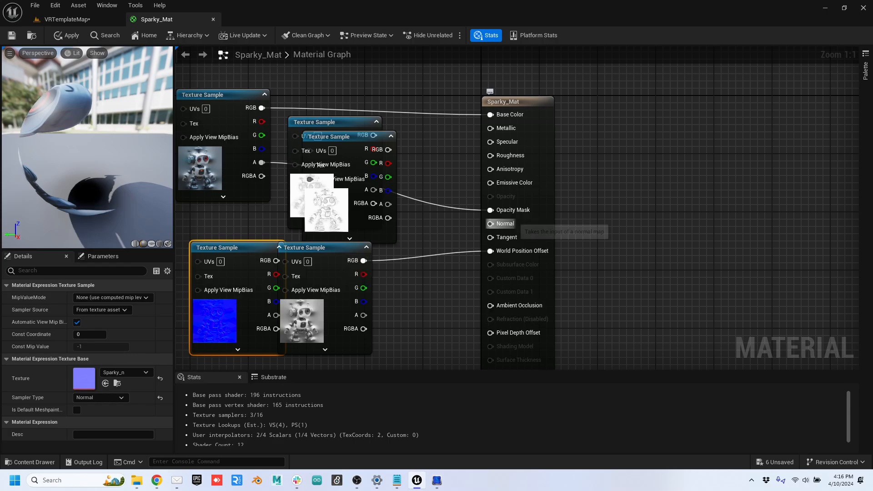
{"action": "left_click_drag", "start_coordinate": [204, 261], "coordinate": [176, 247]}
{"action": "left_click_drag", "start_coordinate": [247, 246], "coordinate": [491, 223]}
{"action": "left_click_drag", "start_coordinate": [341, 136], "coordinate": [404, 138]}
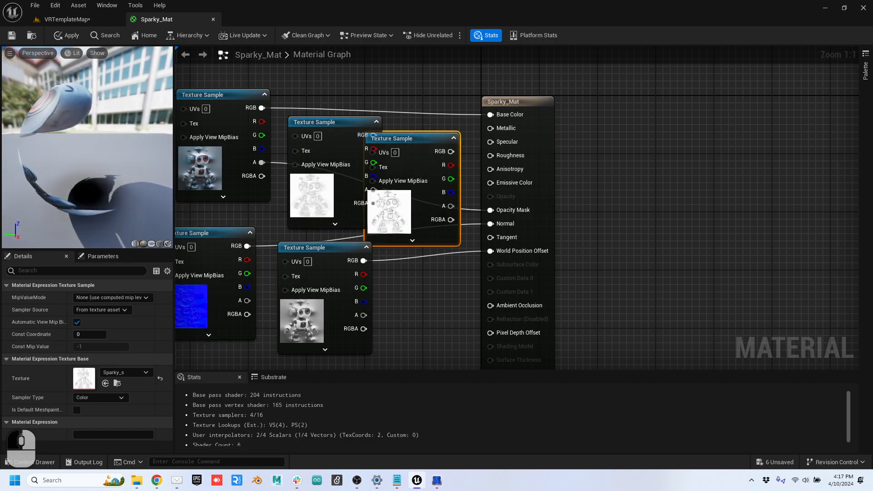
{"action": "left_click_drag", "start_coordinate": [450, 151], "coordinate": [490, 141]}
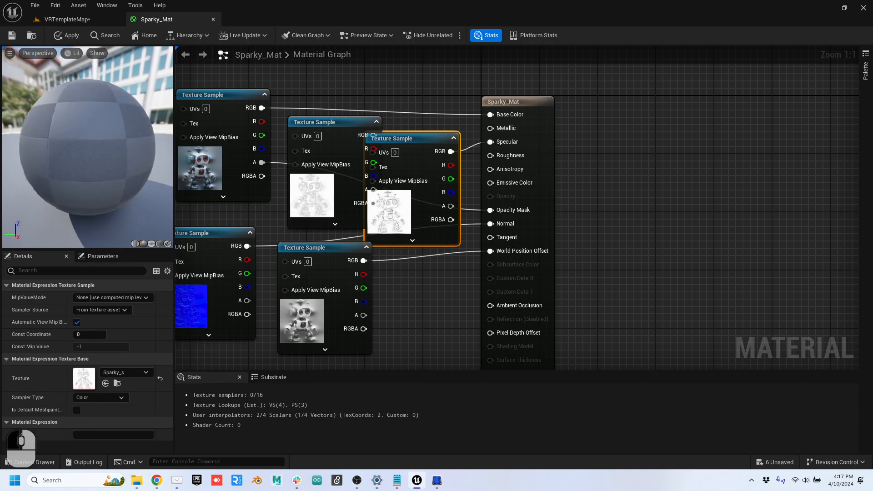
Step: Connect the Sparky_o sample's RGB output to Ambient Occlusion, place its node near that input and save the material
{"action": "left_click_drag", "start_coordinate": [341, 127], "coordinate": [360, 78]}
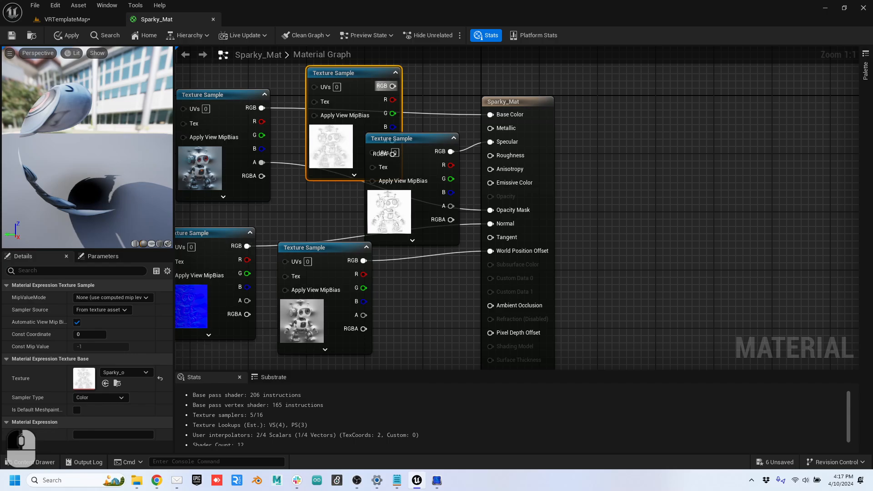
{"action": "left_click_drag", "start_coordinate": [393, 86], "coordinate": [491, 305]}
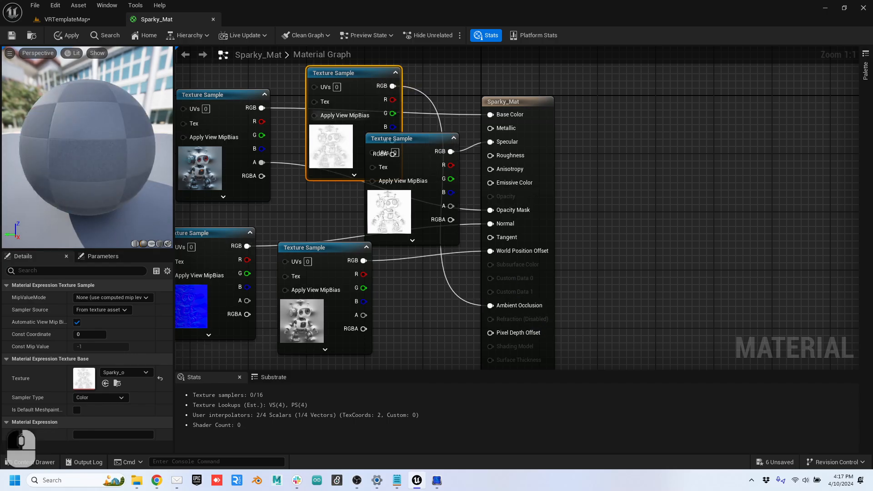
{"action": "left_click_drag", "start_coordinate": [337, 115], "coordinate": [409, 326]}
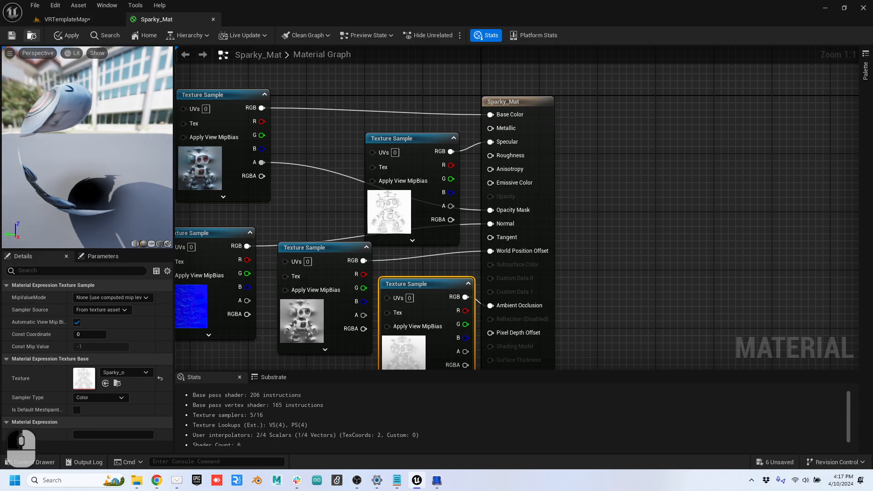
{"action": "left_click", "coordinate": [12, 35]}
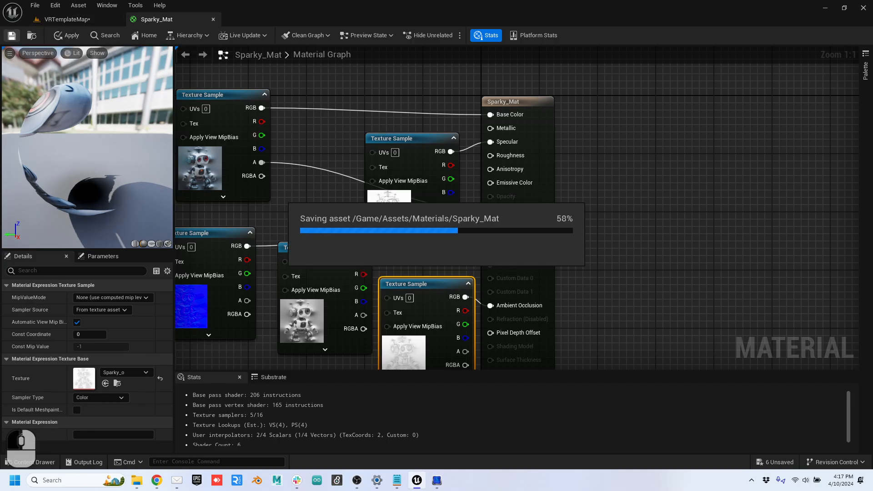
Step: Inspect the robot plane with its updated material from different angles in the VRTemplateMap level
{"action": "left_click", "coordinate": [66, 20]}
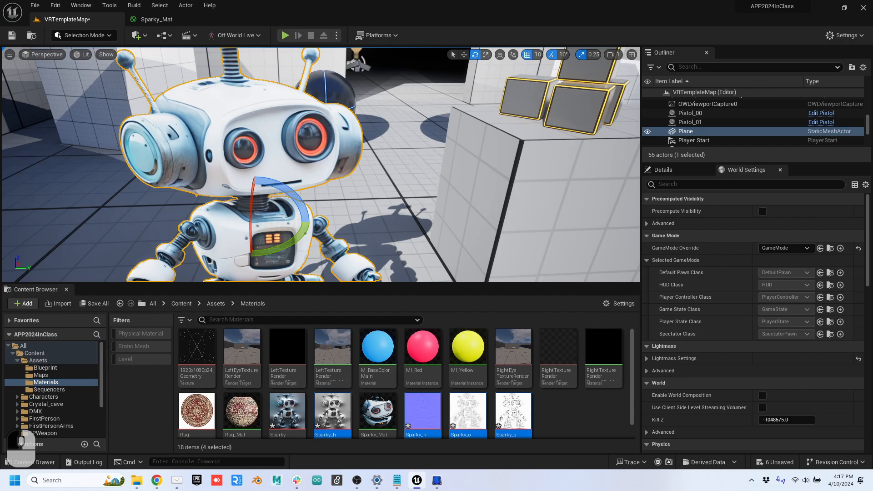
{"action": "right_click_drag", "start_coordinate": [320, 165], "coordinate": [359, 132]}
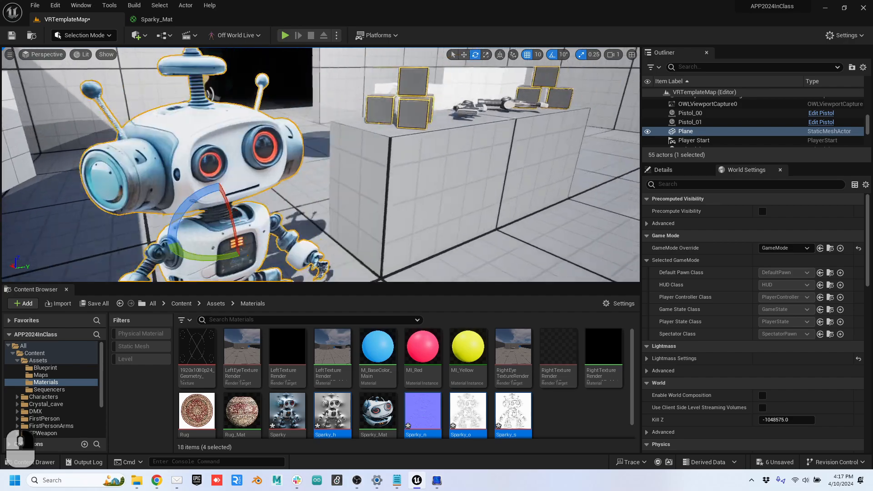
{"action": "right_click_drag", "start_coordinate": [373, 171], "coordinate": [319, 175]}
{"action": "key", "text": "a"}
Step: Preview Sparky_Mat on a plane in the material editor and examine the robot up close
{"action": "left_click", "coordinate": [165, 19]}
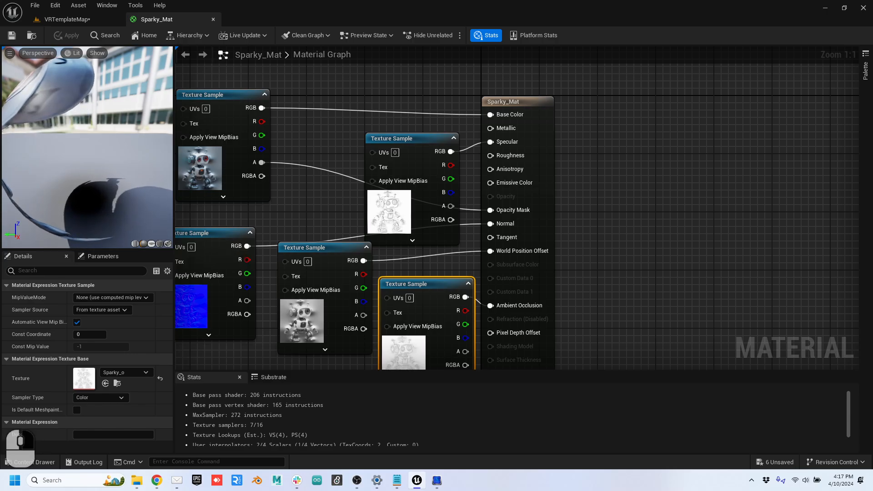
{"action": "left_click", "coordinate": [151, 244]}
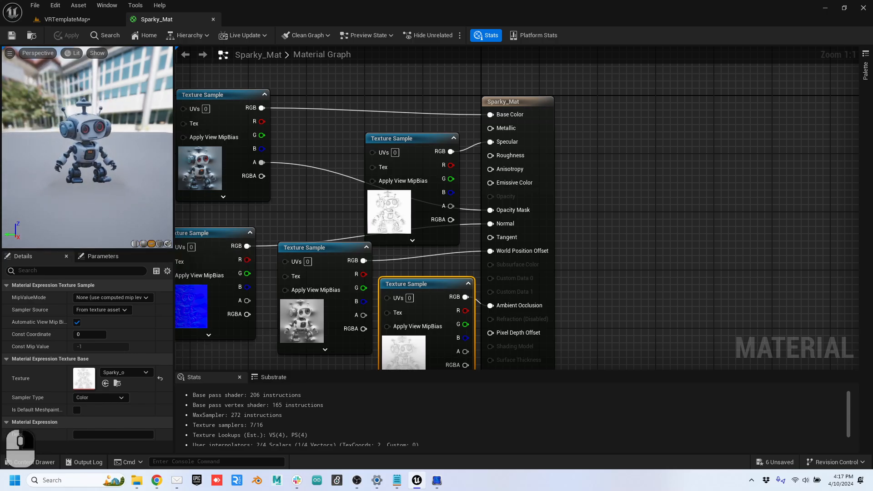
{"action": "scroll", "coordinate": [88, 147], "scroll_direction": "up", "scroll_amount": 3}
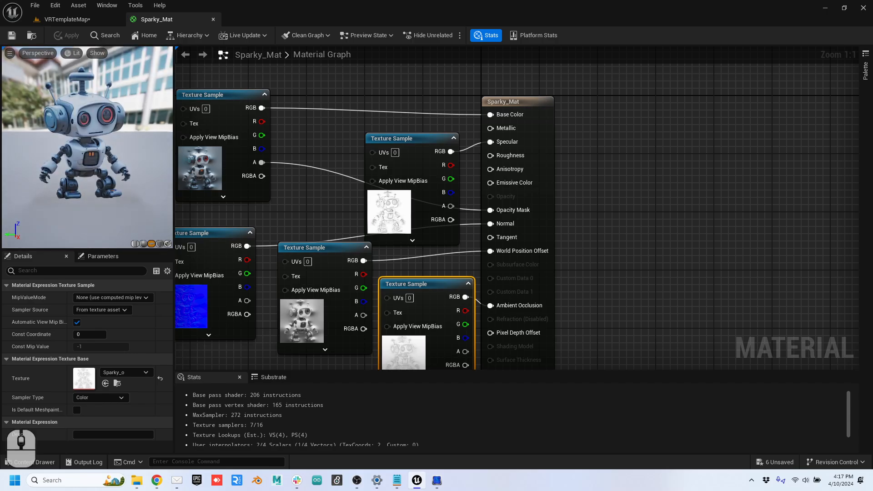
Step: Create an Actor Blueprint Class named BP_Billboard in the Assets/Blueprint folder of the project
{"action": "left_click", "coordinate": [67, 20]}
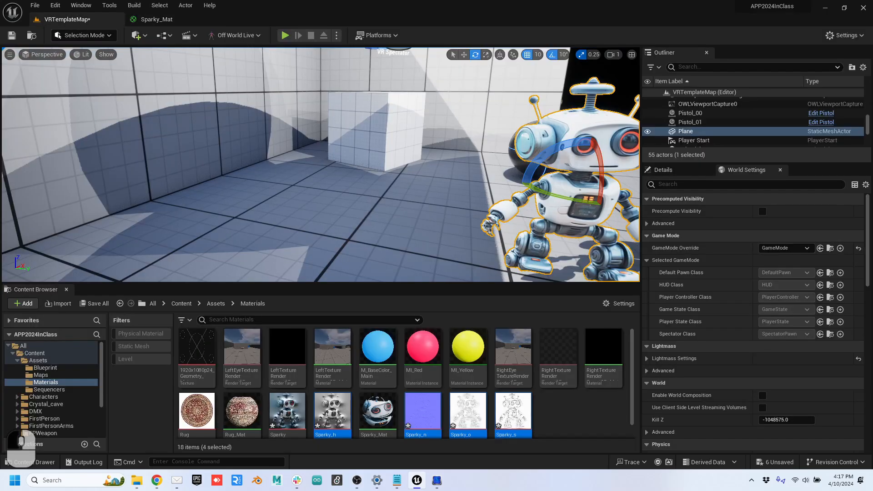
{"action": "left_click", "coordinate": [45, 368]}
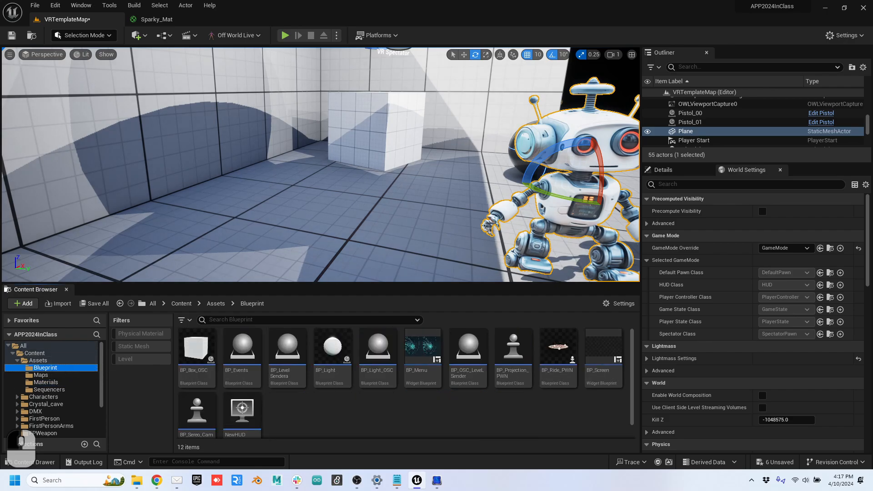
{"action": "right_click", "coordinate": [301, 416]}
{"action": "left_click", "coordinate": [350, 145]}
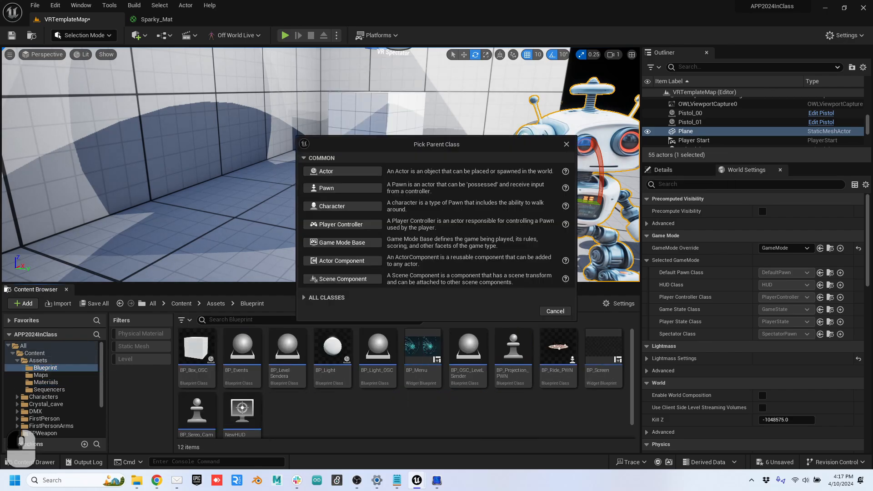
{"action": "left_click", "coordinate": [342, 171]}
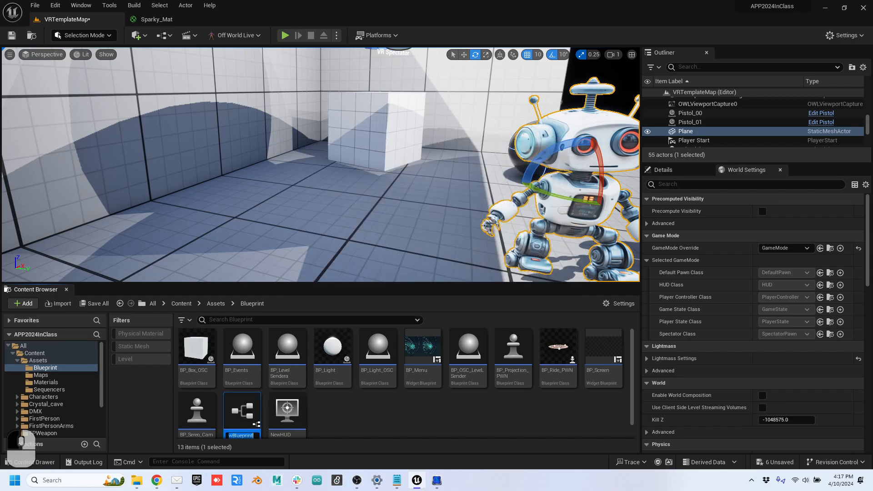
{"action": "type", "text": "BO_"}
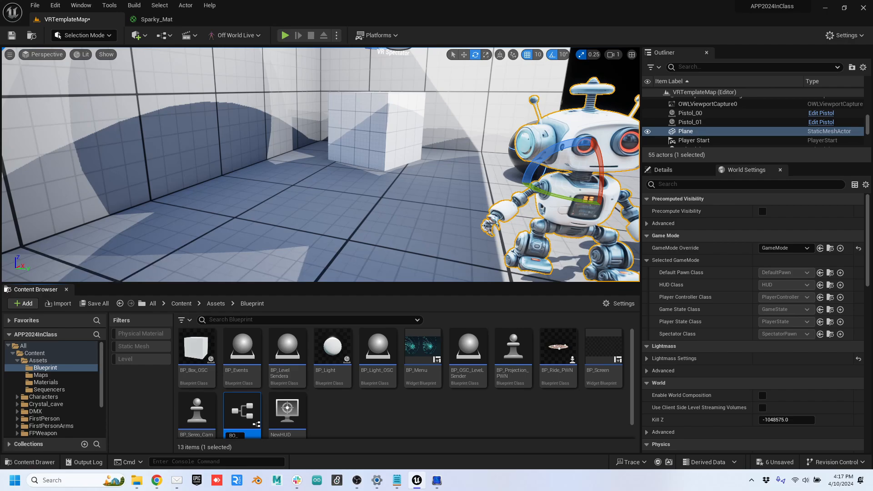
{"action": "scroll", "coordinate": [342, 171], "scroll_direction": "down", "scroll_amount": 3}
{"action": "scroll", "coordinate": [346, 401], "scroll_direction": "down", "scroll_amount": 2}
{"action": "key", "text": "BackSpace"}
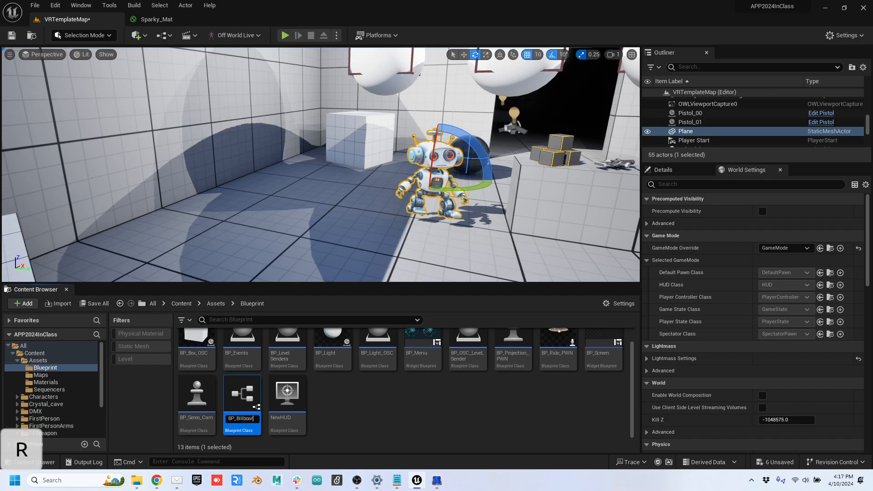
{"action": "key", "text": "Return"}
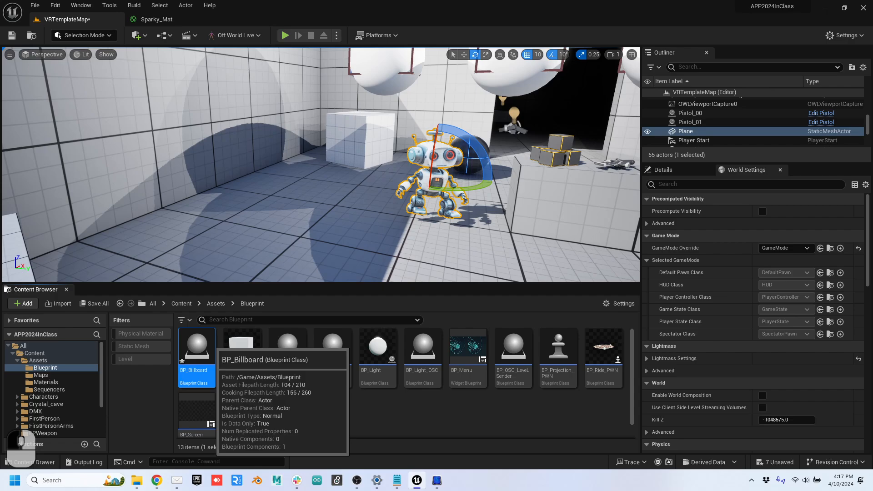
Step: Open BP_Billboard, add a Material Billboard component and add one entry to its Sprite Elements array
{"action": "double_click", "coordinate": [197, 350]}
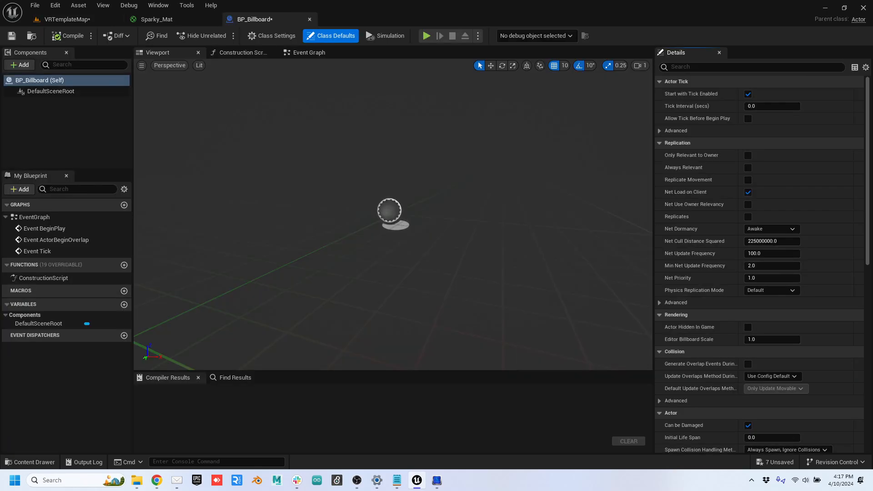
{"action": "left_click", "coordinate": [20, 65]}
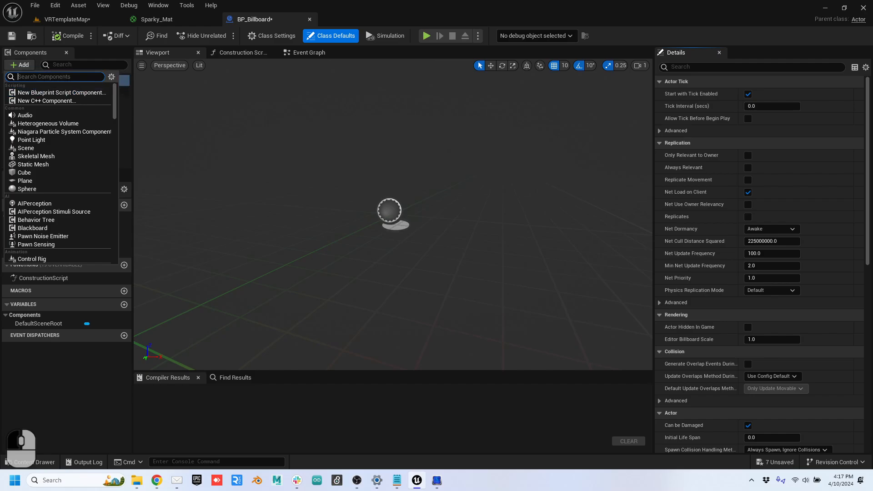
{"action": "type", "text": "billboard"}
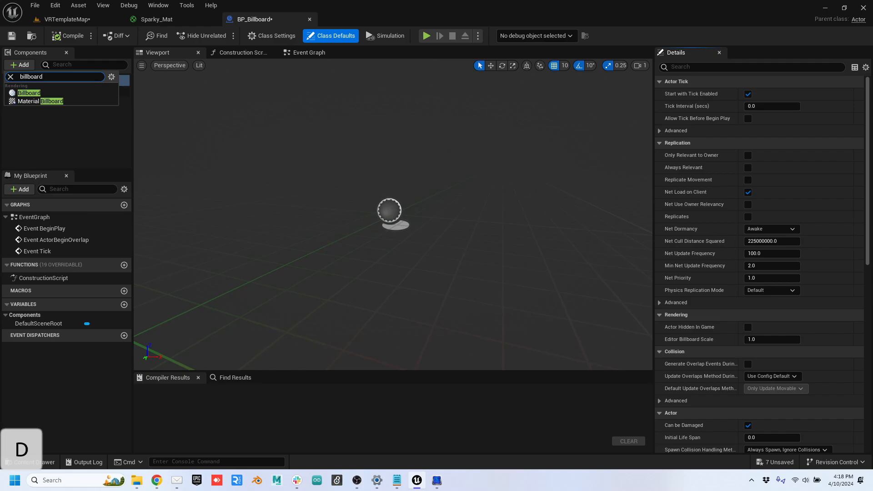
{"action": "left_click", "coordinate": [41, 101]}
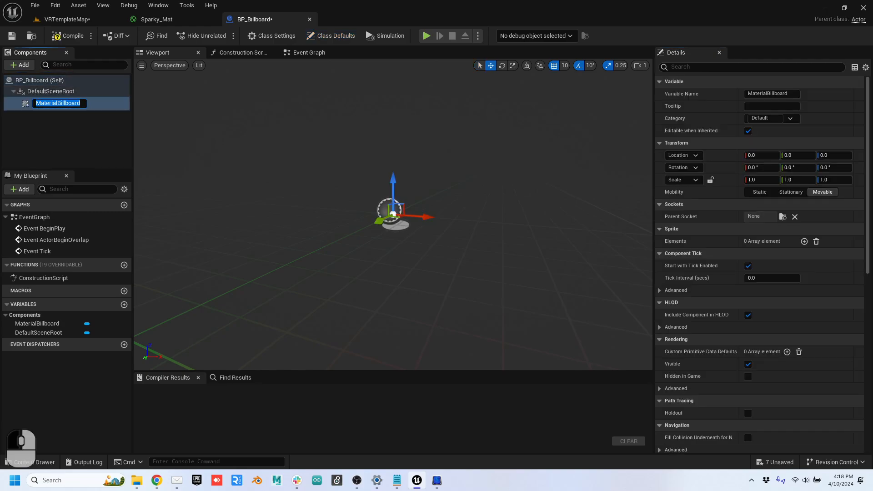
{"action": "left_click", "coordinate": [97, 102]}
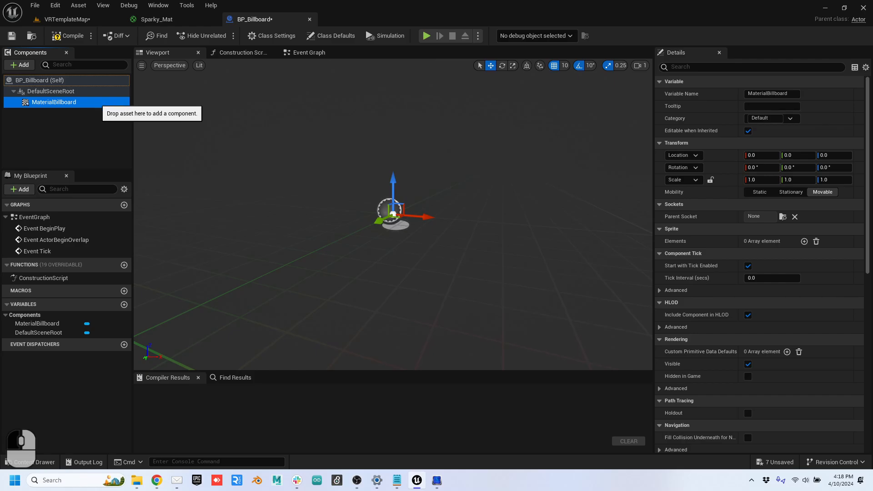
{"action": "left_click", "coordinate": [804, 241]}
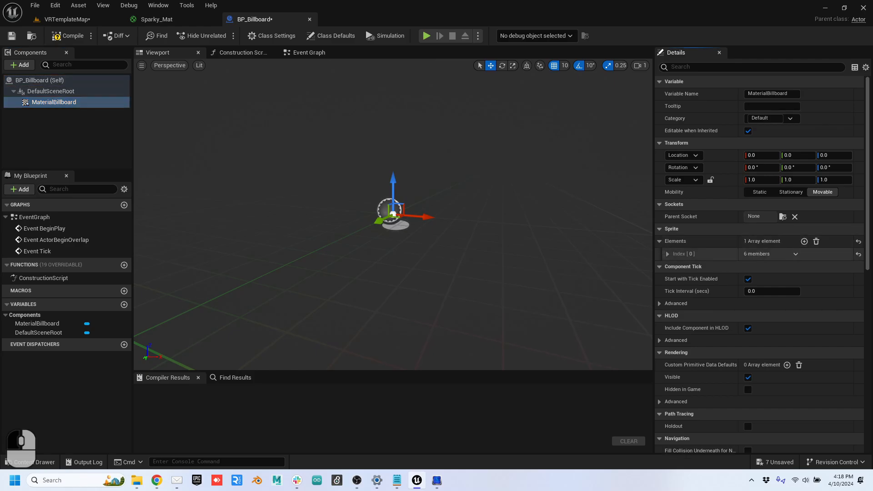
Step: Assign Sparky_Mat as the material of the billboard's sprite element at index 0 and compile BP_Billboard
{"action": "left_click", "coordinate": [667, 254]}
{"action": "key", "text": "Caps_Lock"}
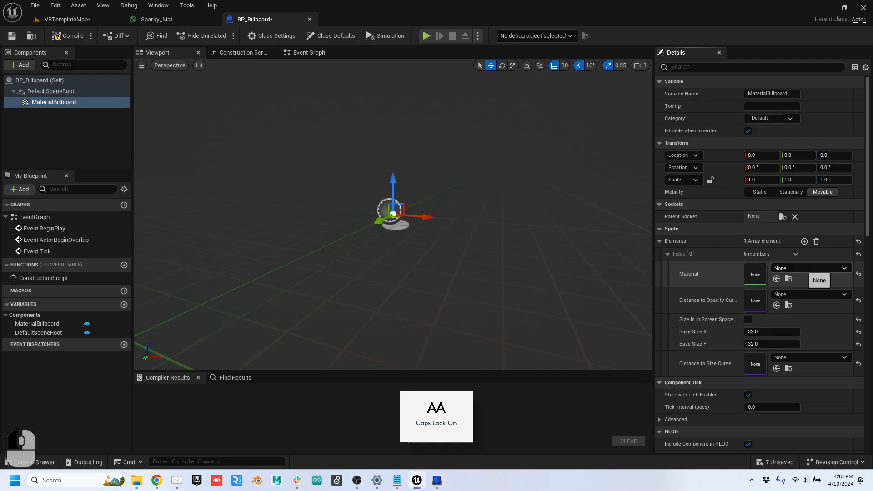
{"action": "left_click", "coordinate": [809, 268]}
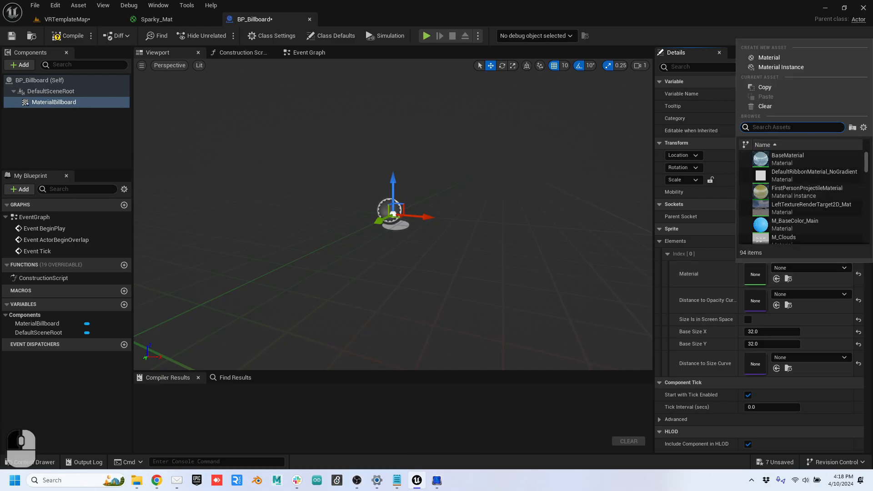
{"action": "type", "text": "S"}
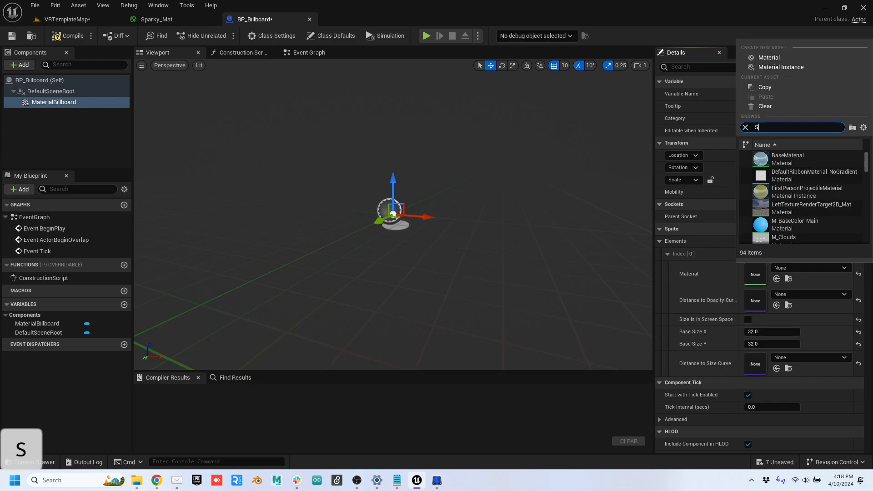
{"action": "type", "text": "PARK"}
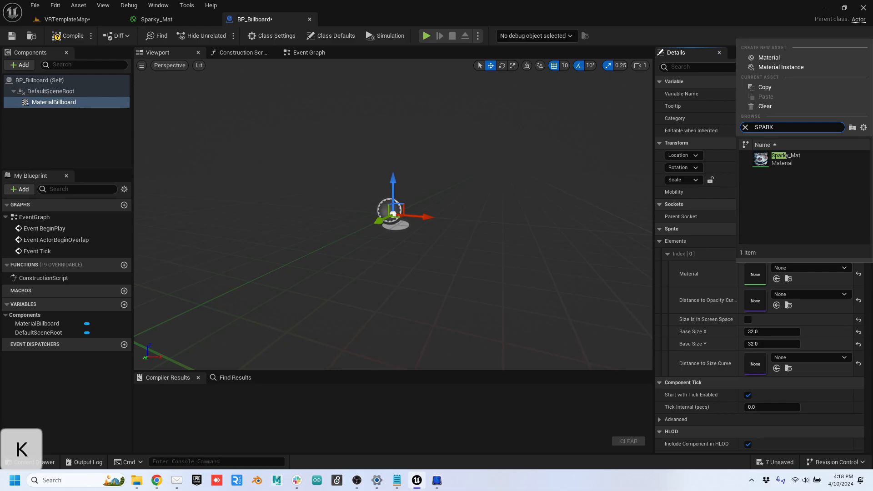
{"action": "left_click", "coordinate": [786, 159]}
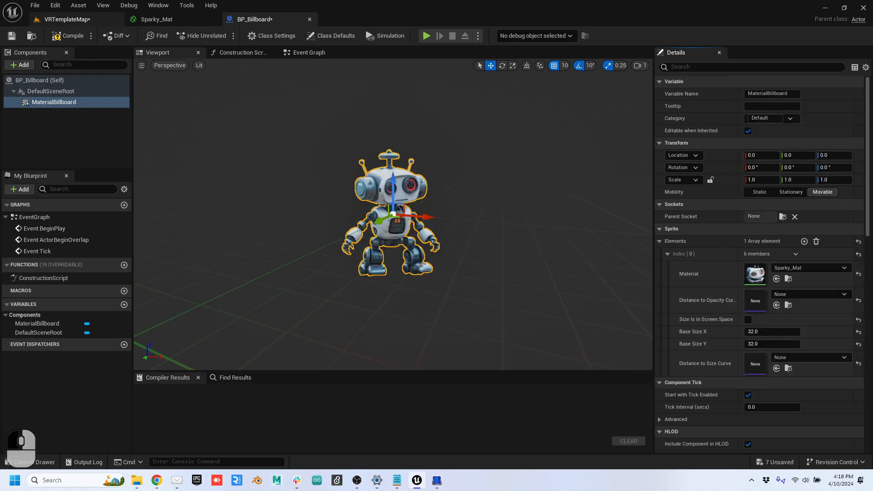
{"action": "left_click", "coordinate": [69, 35]}
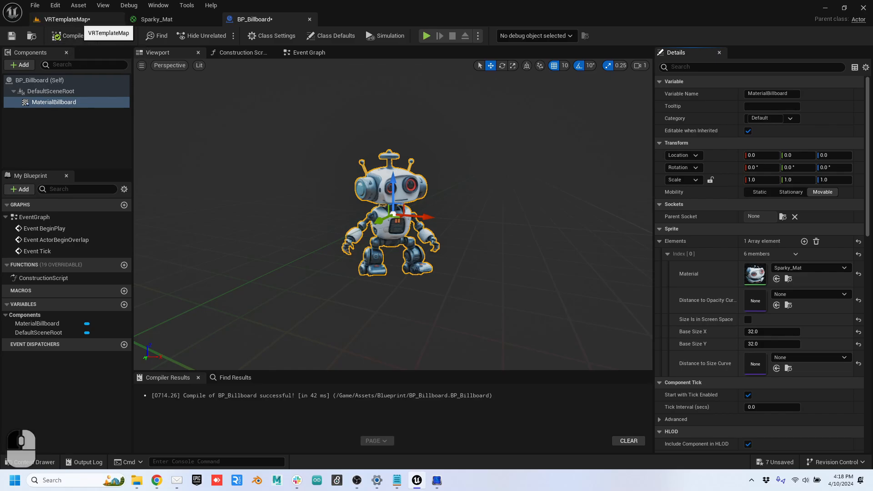
Step: Place BP_Billboard on the floor of the VRTemplateMap level near the robot plane and raise it to a Z location of 80
{"action": "left_click", "coordinate": [68, 19]}
{"action": "left_click_drag", "start_coordinate": [197, 350], "coordinate": [286, 212]}
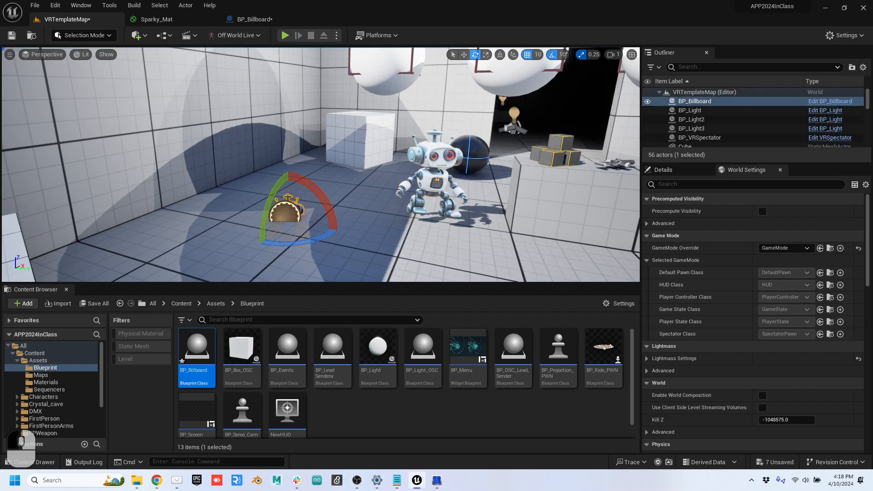
{"action": "key", "text": "w"}
{"action": "left_click_drag", "start_coordinate": [285, 182], "coordinate": [282, 112]}
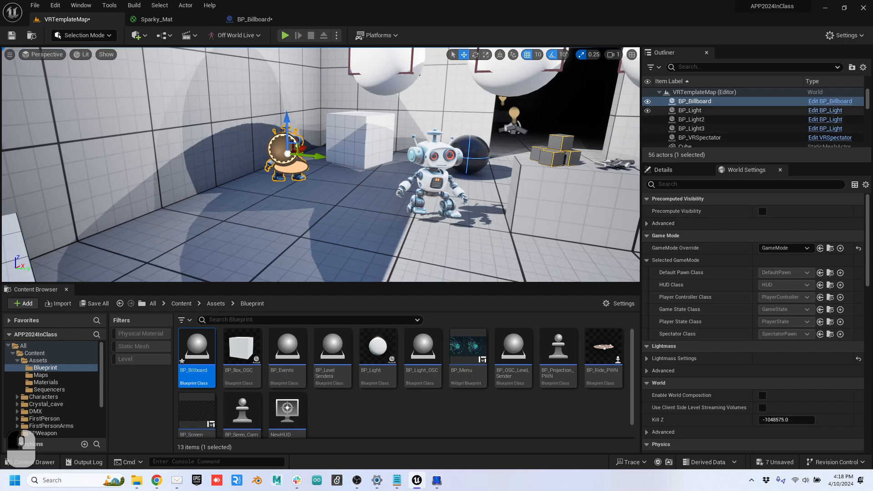
Step: Select the MaterialBillboard component of the placed BP_Billboard and bring up its sprite element's size settings
{"action": "left_click", "coordinate": [665, 169]}
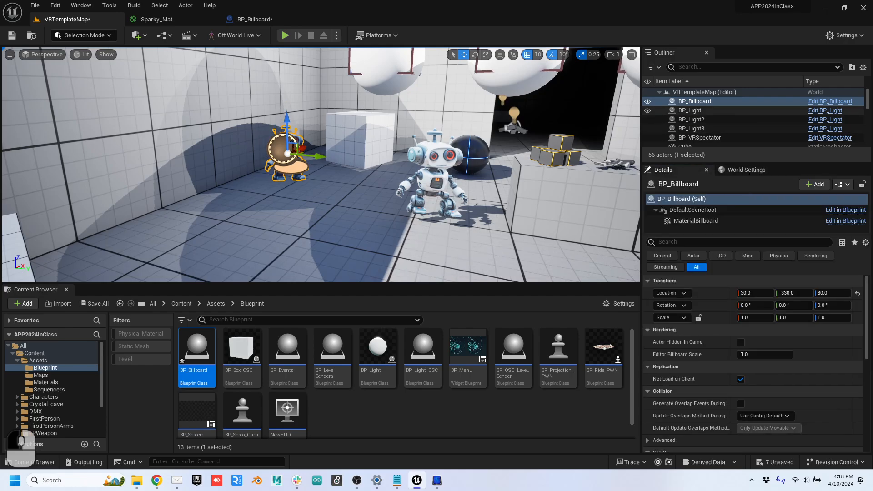
{"action": "left_click", "coordinate": [696, 221]}
{"action": "left_click", "coordinate": [815, 319]}
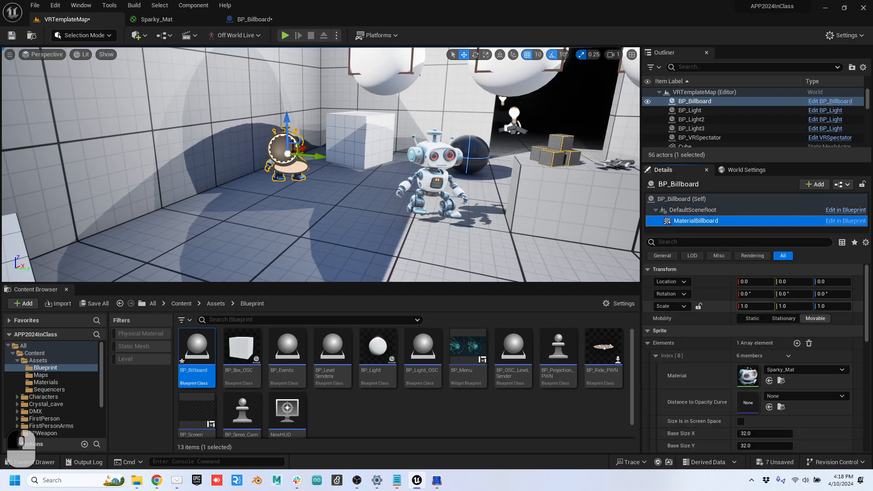
{"action": "left_click", "coordinate": [755, 306]}
{"action": "scroll", "coordinate": [755, 392], "scroll_direction": "down", "scroll_amount": 2}
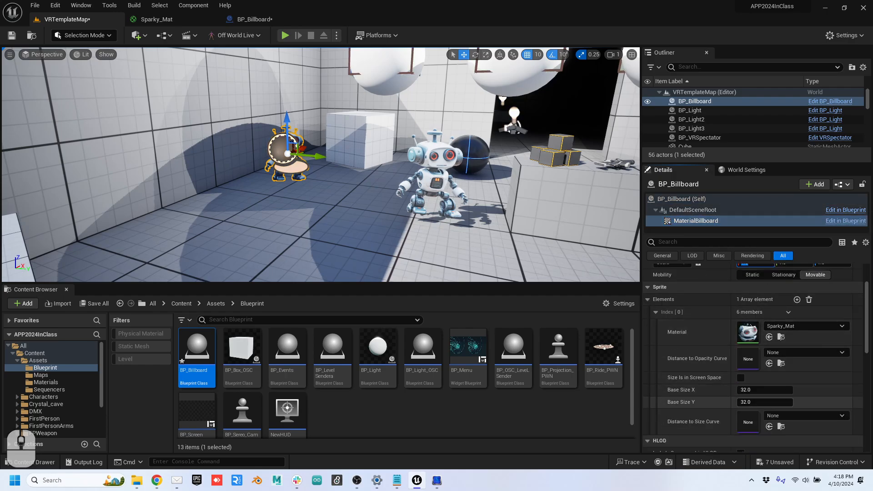
Step: Set the placed billboard's Base Size X to 100 and Base Size Y to 199
{"action": "left_click", "coordinate": [747, 391]}
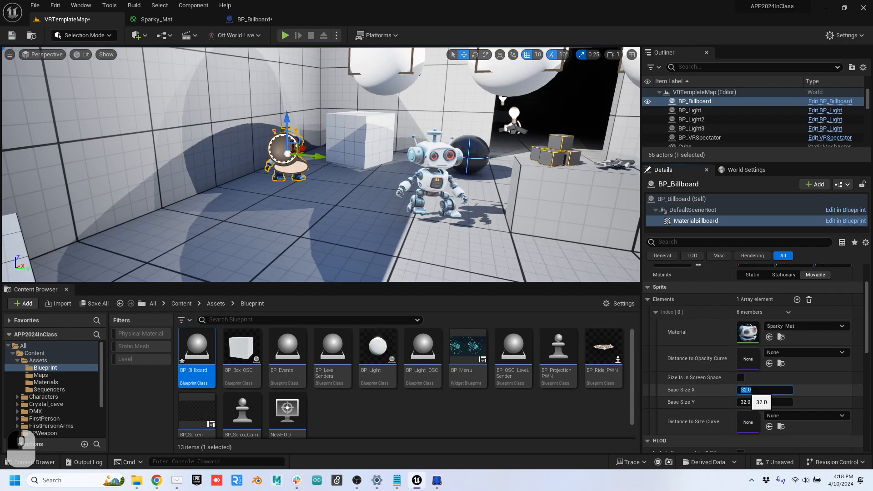
{"action": "type", "text": "100"}
{"action": "key", "text": "Tab"}
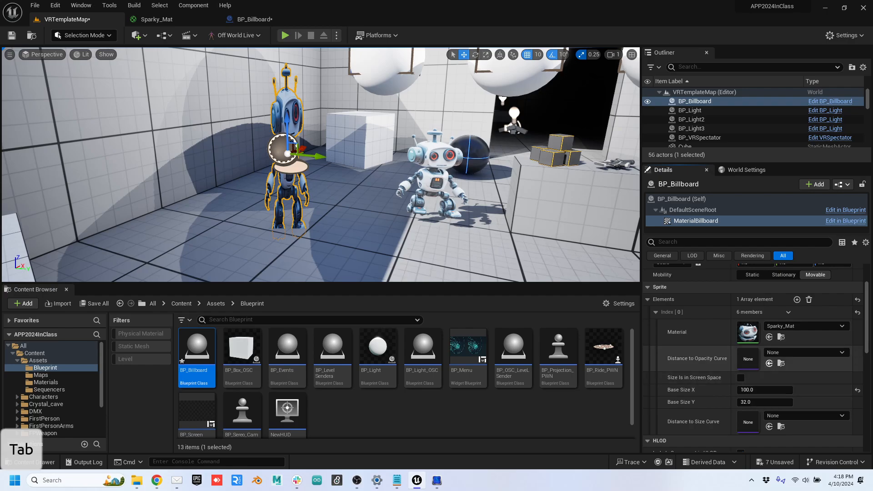
{"action": "left_click", "coordinate": [746, 402]}
{"action": "type", "text": "199"}
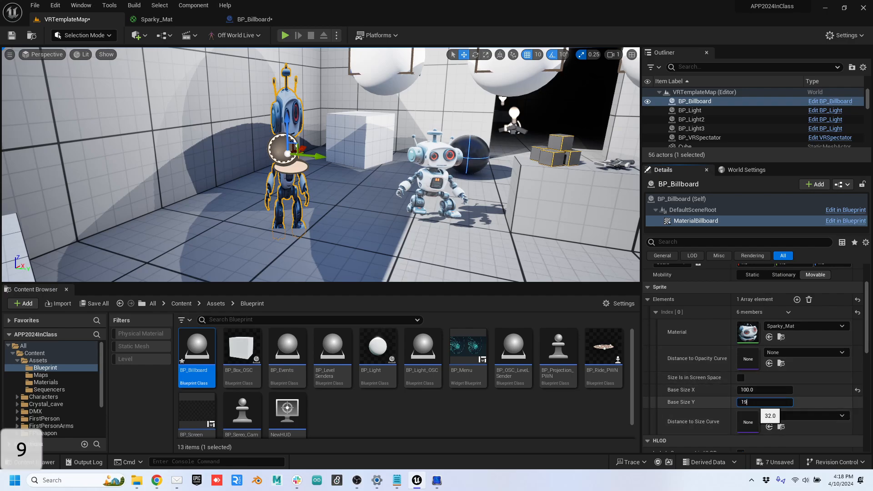
{"action": "key", "text": "Tab"}
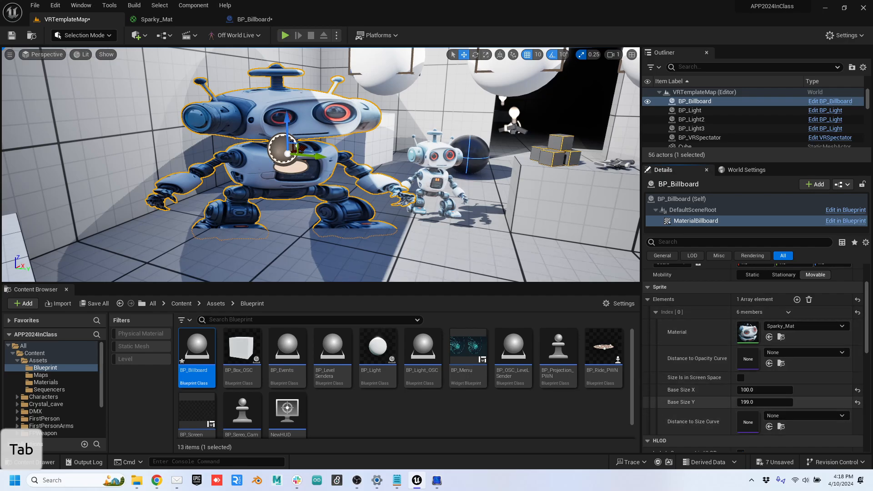
Step: Set both Base Size X and Base Size Y of the placed billboard to 50
{"action": "left_click", "coordinate": [750, 390]}
{"action": "type", "text": "50"}
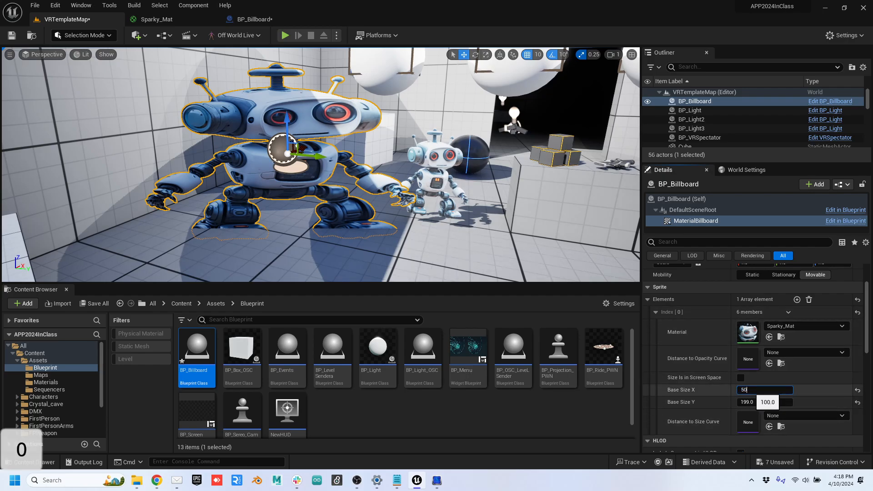
{"action": "key", "text": "Tab"}
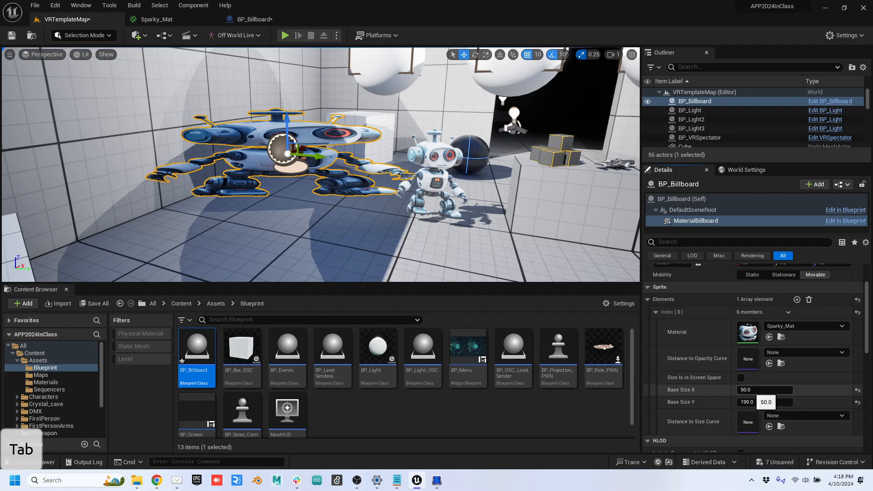
{"action": "type", "text": "50"}
{"action": "key", "text": "Tab"}
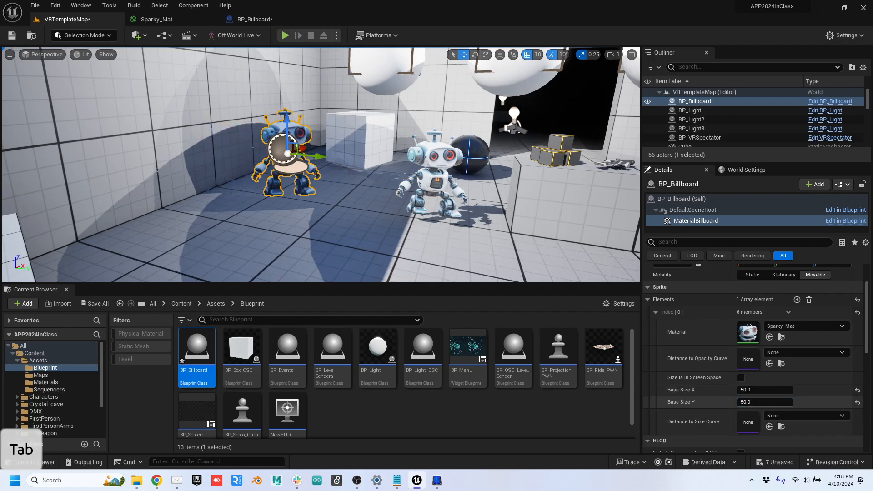
Step: Compare how the billboard robot and the robot plane face the camera from different angles in the level
{"action": "right_click_drag", "start_coordinate": [345, 182], "coordinate": [253, 183]}
{"action": "key", "text": "d"}
{"action": "key", "text": "a"}
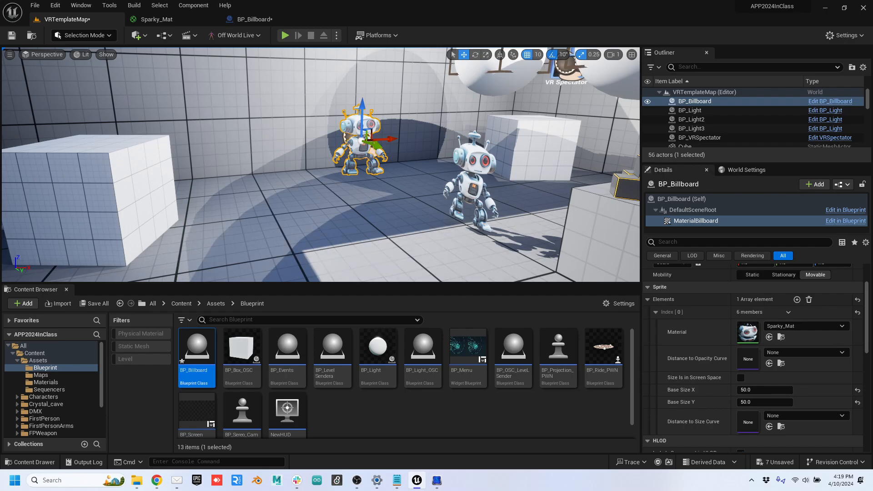
Step: Create a new folder directly inside the project's Content folder
{"action": "scroll", "coordinate": [52, 388], "scroll_direction": "down", "scroll_amount": 3}
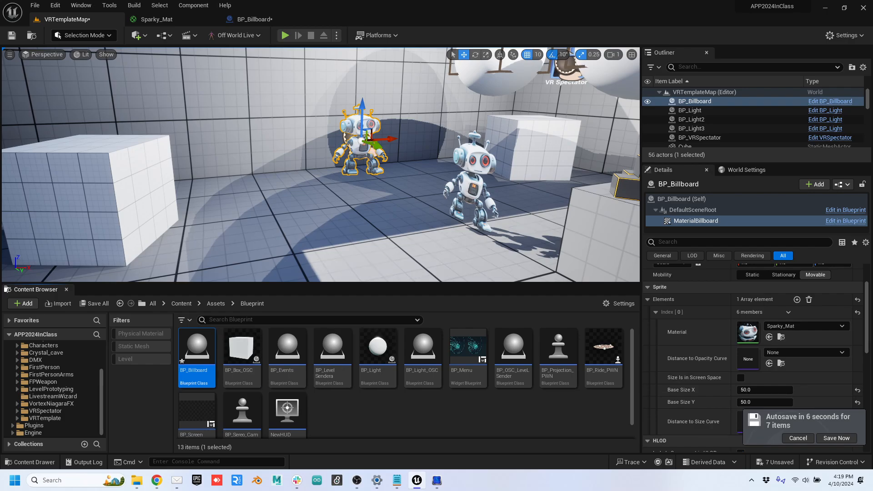
{"action": "scroll", "coordinate": [50, 386], "scroll_direction": "up", "scroll_amount": 3}
{"action": "left_click", "coordinate": [34, 353]}
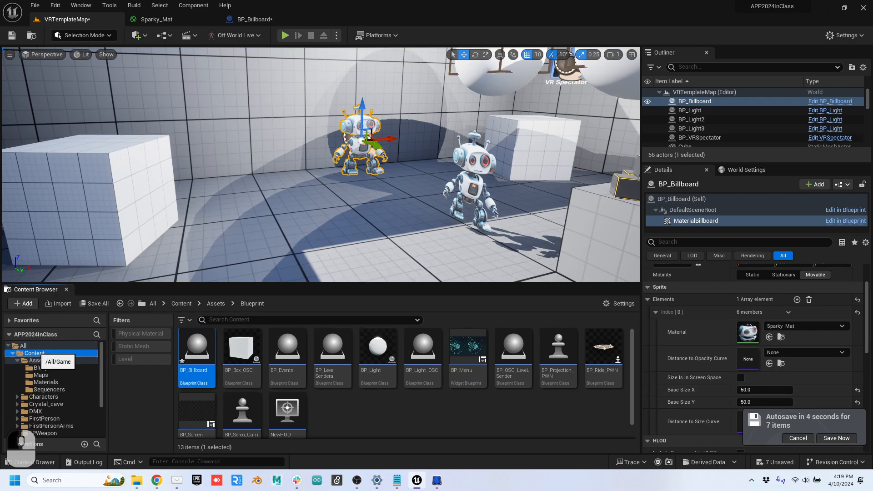
{"action": "right_click", "coordinate": [306, 411]}
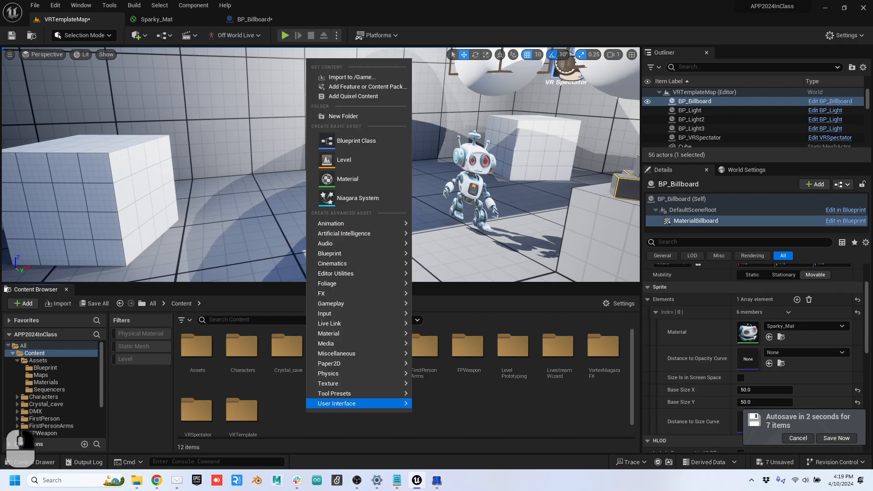
{"action": "left_click", "coordinate": [345, 117]}
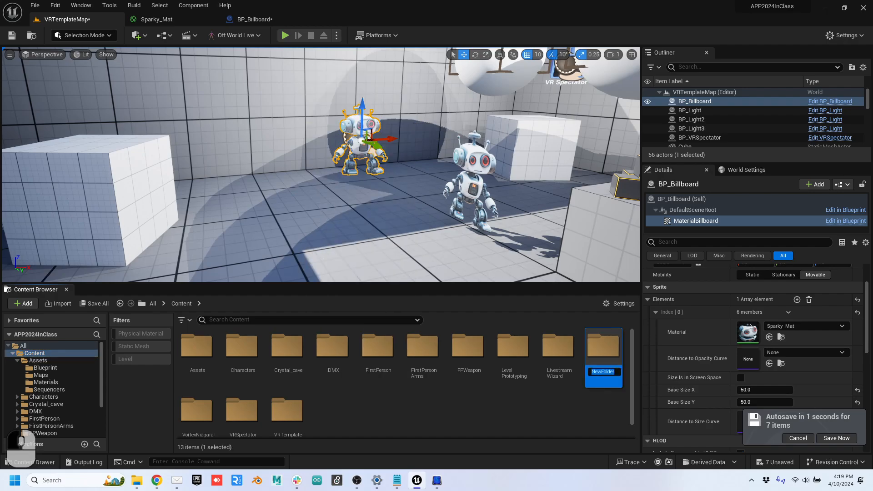
{"action": "key", "text": "Return"}
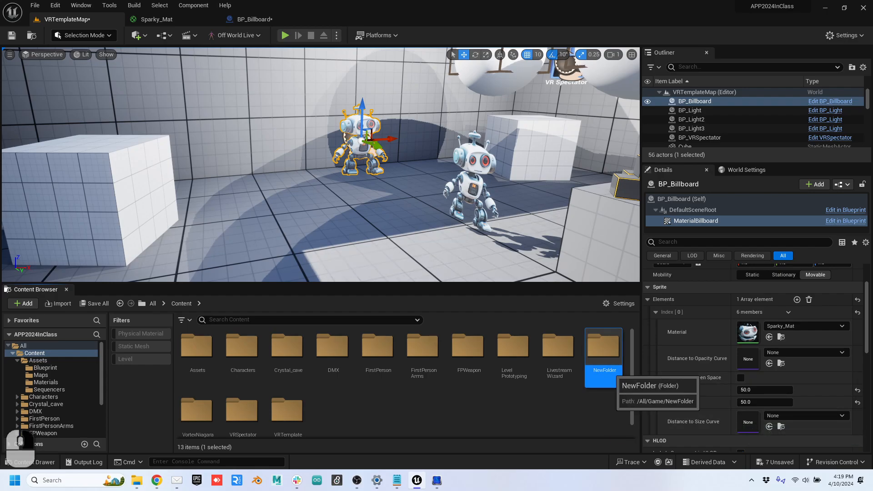
Step: Rename the new folder in Content as Movies
{"action": "right_click", "coordinate": [609, 369]}
{"action": "left_click", "coordinate": [644, 238]}
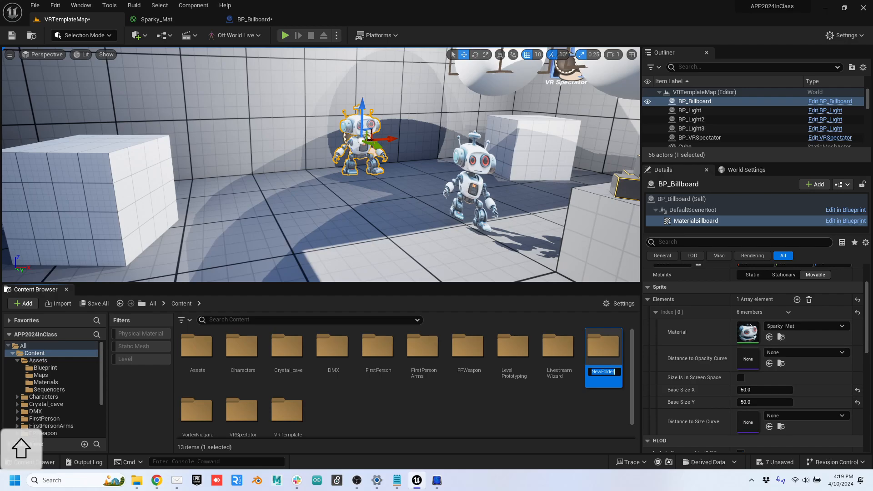
{"action": "type", "text": "mOVIES"}
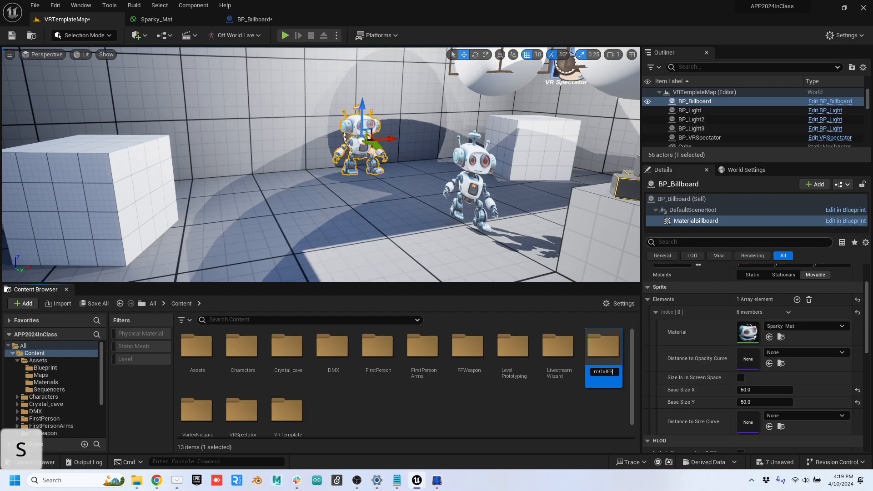
{"action": "key", "text": "BackSpace"}
{"action": "key", "text": "BackSpace"}
{"action": "key", "text": "BackSpace"}
{"action": "key", "text": "Caps_Lock"}
{"action": "type", "text": "Movies"}
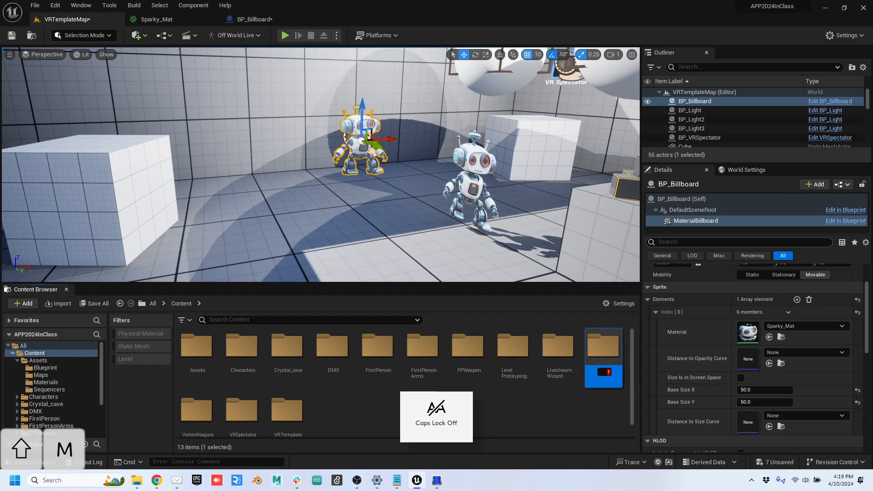
{"action": "key", "text": "Return"}
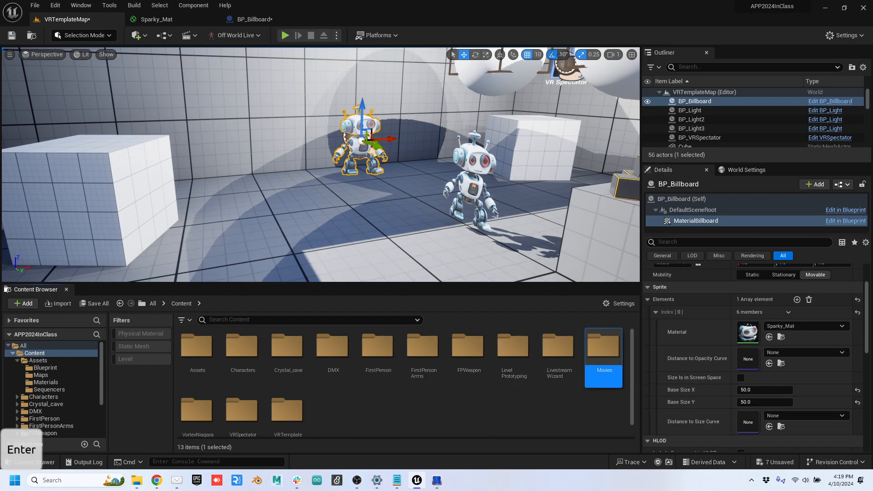
Step: Check the contents of the Movies folder and show the folder in Windows Explorer
{"action": "double_click", "coordinate": [605, 353]}
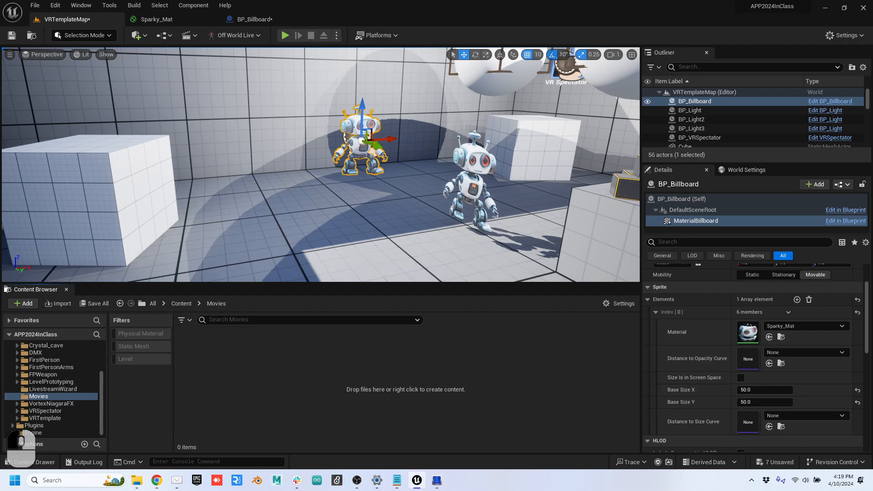
{"action": "left_click", "coordinate": [182, 303]}
{"action": "right_click", "coordinate": [599, 349]}
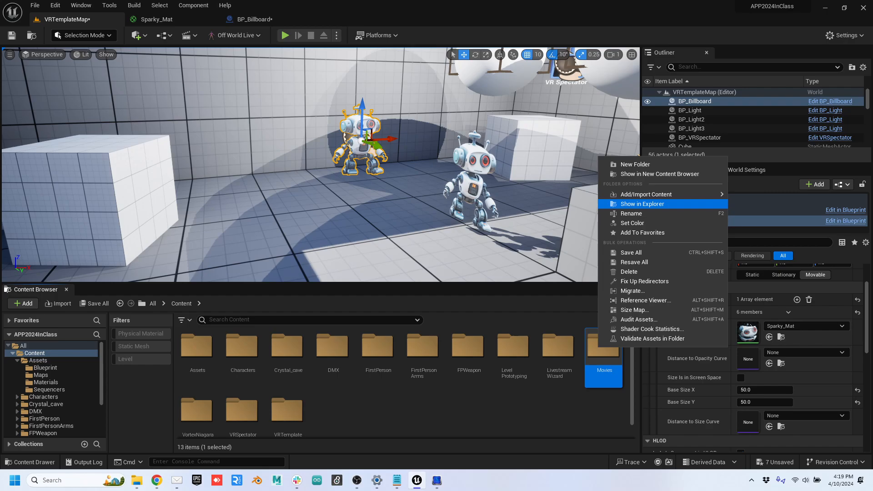
{"action": "left_click", "coordinate": [650, 204]}
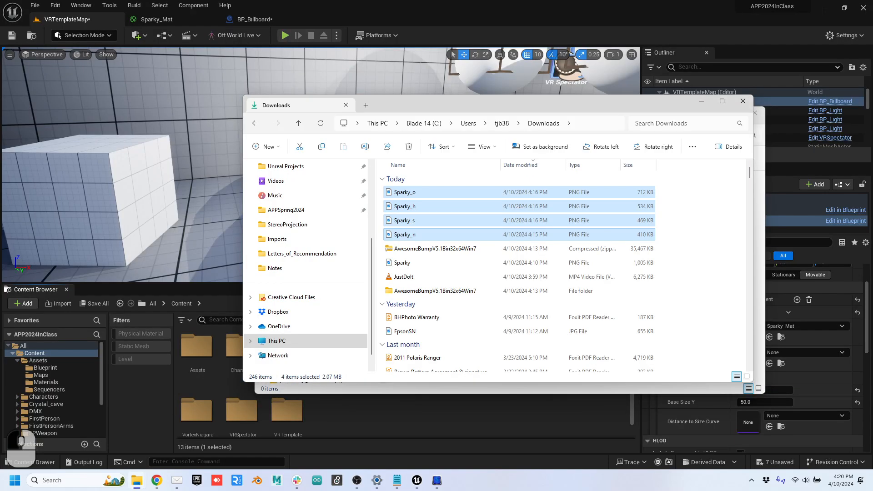
Step: Move the JustDoIt MP4 video from Downloads into the project's Movies folder and play it
{"action": "left_click", "coordinate": [403, 276]}
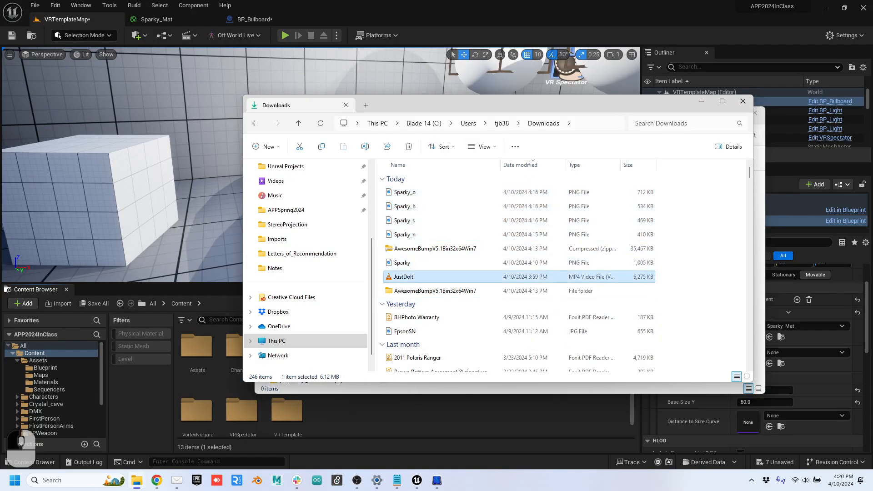
{"action": "left_click_drag", "start_coordinate": [501, 104], "coordinate": [340, 101]}
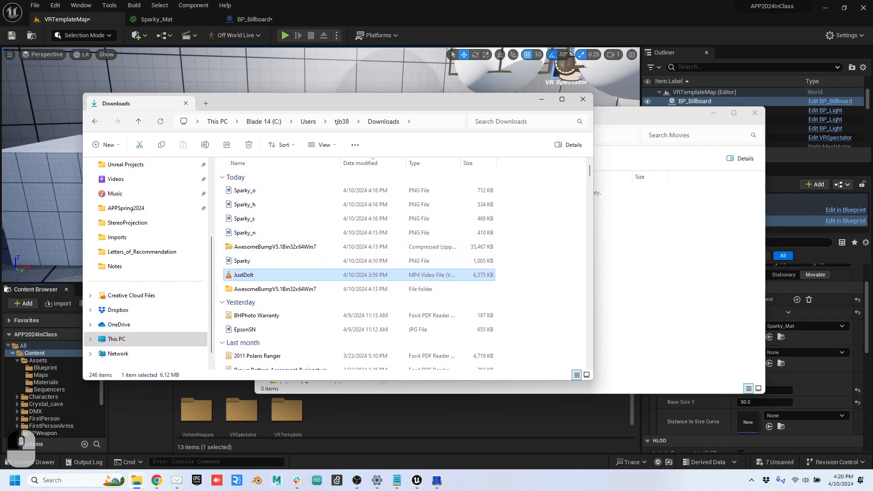
{"action": "left_click_drag", "start_coordinate": [246, 274], "coordinate": [655, 255]}
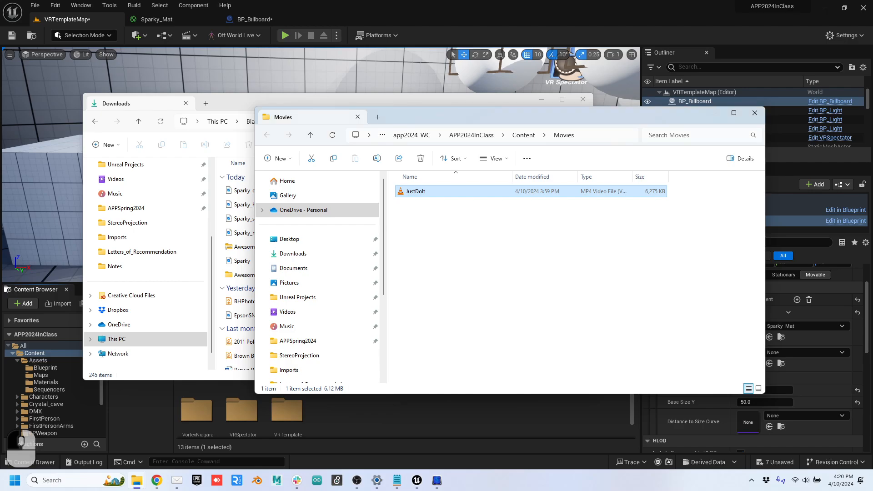
{"action": "double_click", "coordinate": [416, 191]}
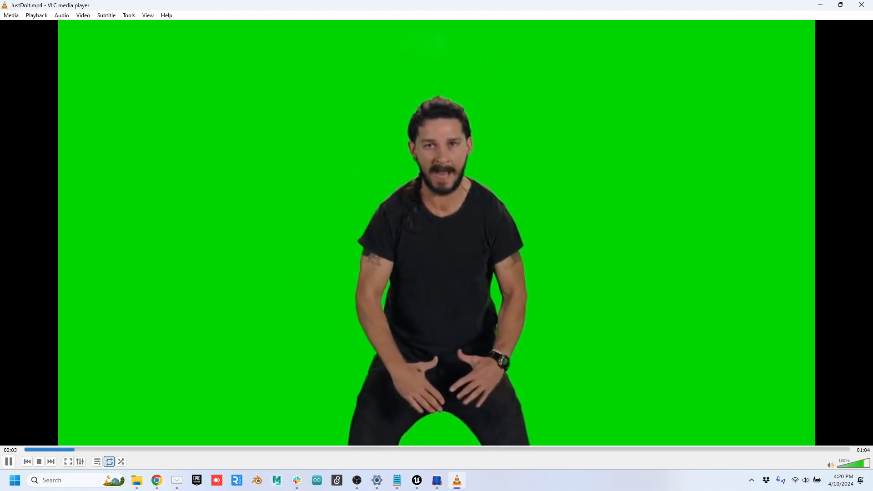
Step: Close the JustDoIt video and switch back to the empty Movies folder in Unreal Editor
{"action": "scroll", "coordinate": [415, 192], "scroll_direction": "down", "scroll_amount": 1}
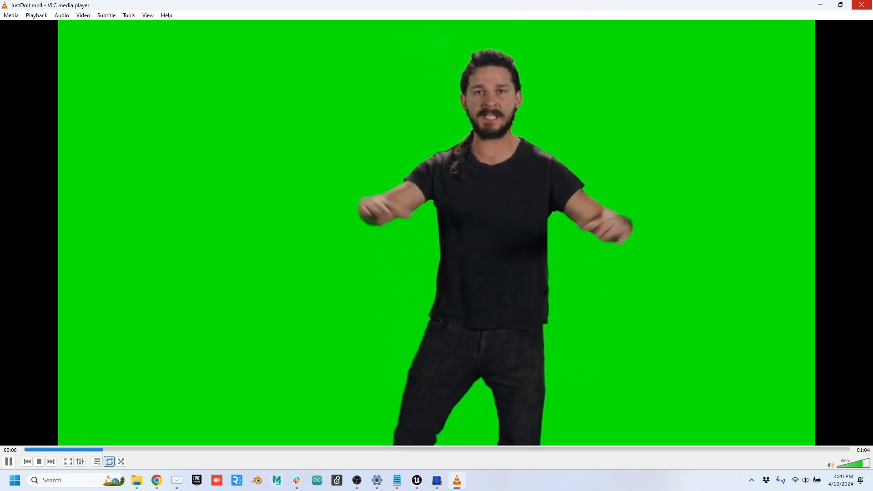
{"action": "left_click", "coordinate": [861, 5]}
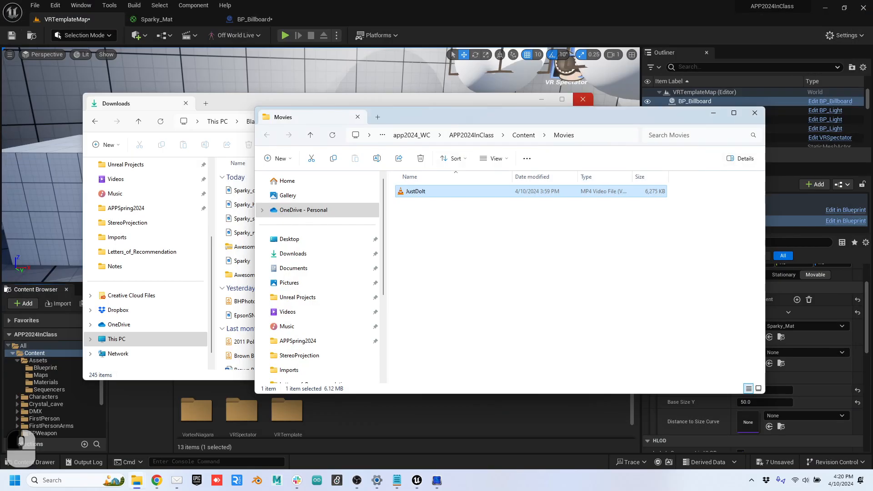
{"action": "key", "text": "alt+Tab"}
{"action": "double_click", "coordinate": [605, 350]}
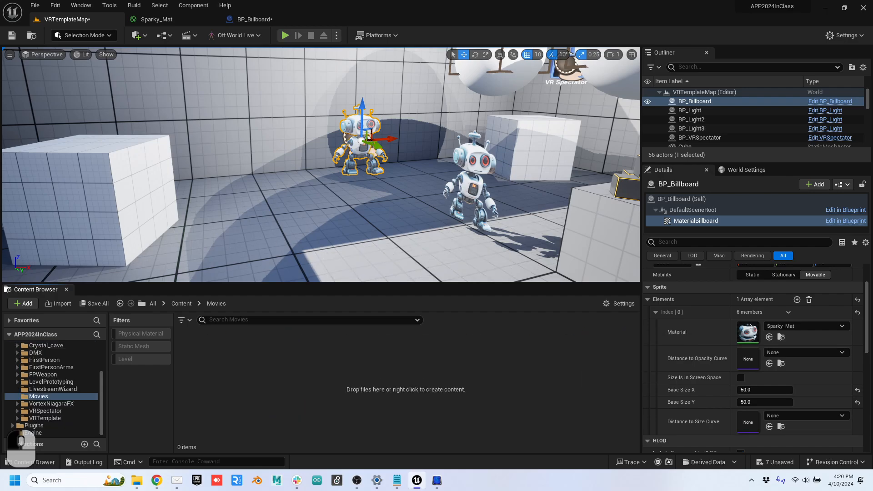
Step: Import the JustDoIt video from the project's Content/Movies folder as a media source in Movies
{"action": "left_click", "coordinate": [58, 304]}
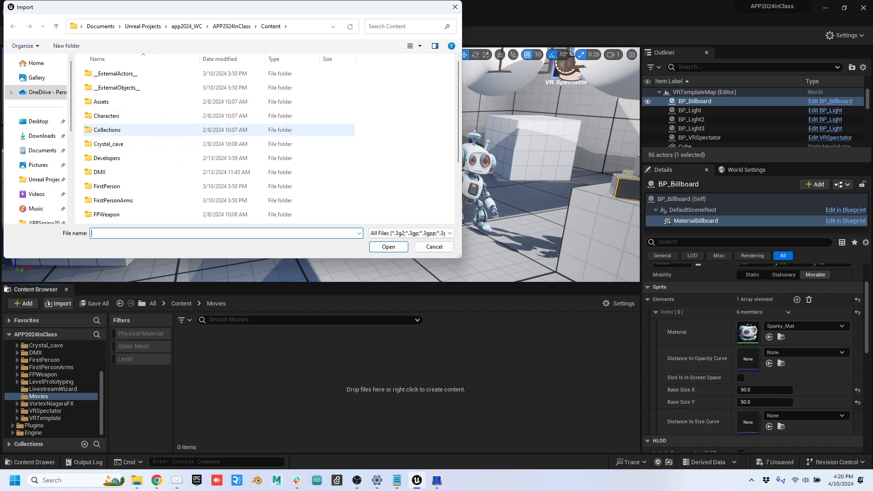
{"action": "scroll", "coordinate": [182, 160], "scroll_direction": "down", "scroll_amount": 1}
{"action": "double_click", "coordinate": [102, 217]}
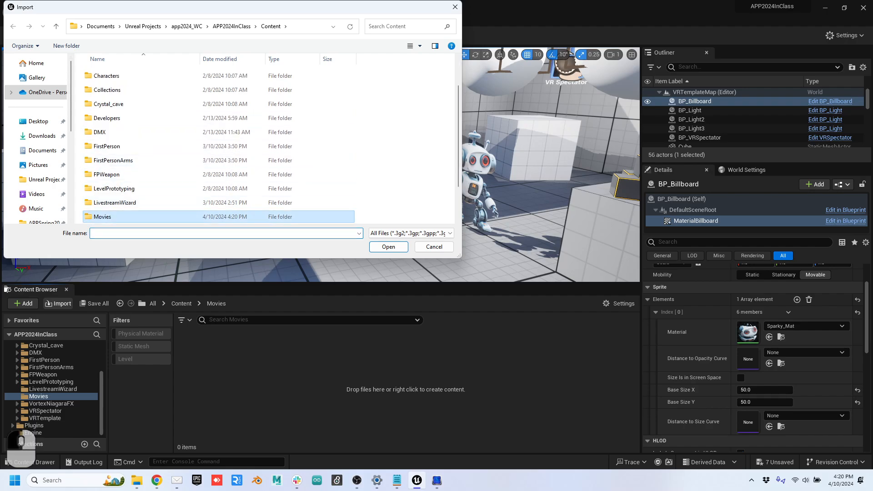
{"action": "left_click", "coordinate": [106, 85]}
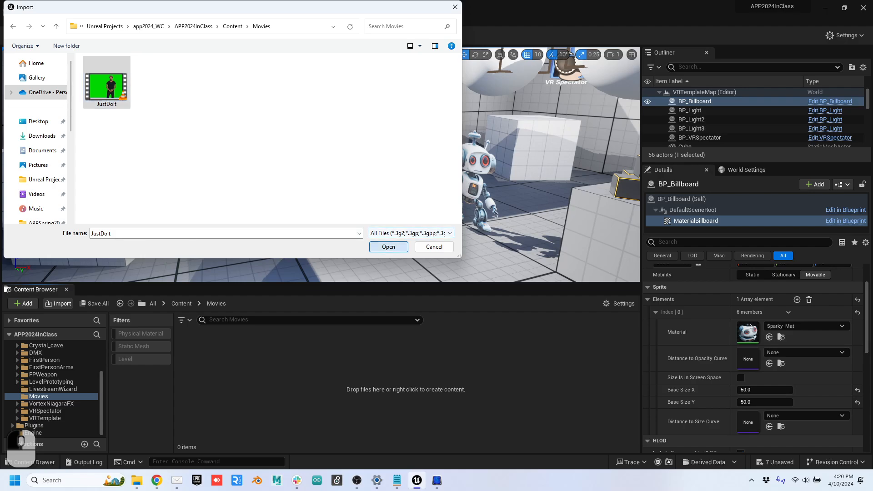
{"action": "left_click", "coordinate": [388, 246]}
{"action": "key", "text": "Escape"}
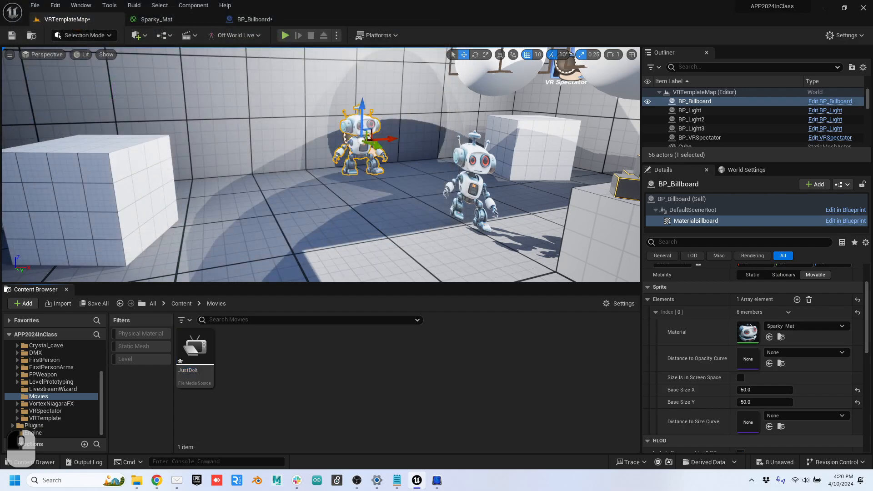
Step: Place the JustDoIt media source in the level as a media plate and move it to about -100, -120, 60
{"action": "left_click_drag", "start_coordinate": [195, 357], "coordinate": [279, 206]}
{"action": "right_click_drag", "start_coordinate": [278, 205], "coordinate": [409, 200]}
{"action": "left_click_drag", "start_coordinate": [113, 231], "coordinate": [107, 172]}
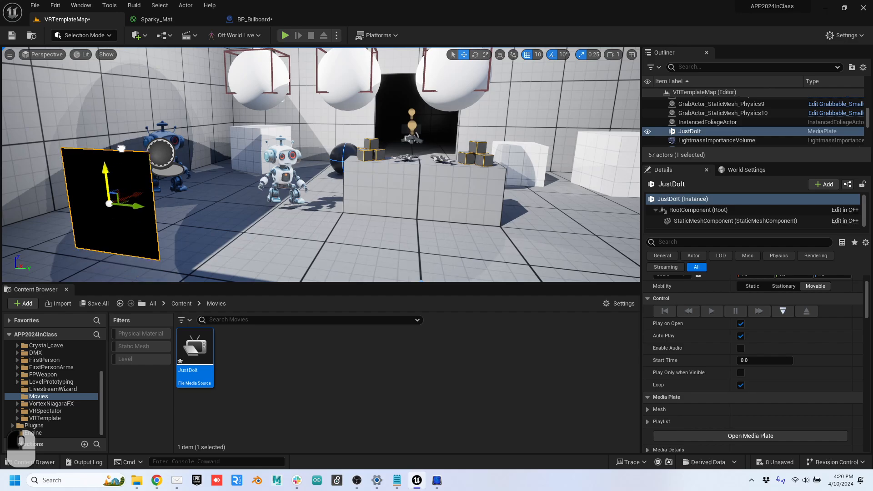
{"action": "left_click_drag", "start_coordinate": [143, 208], "coordinate": [302, 223]}
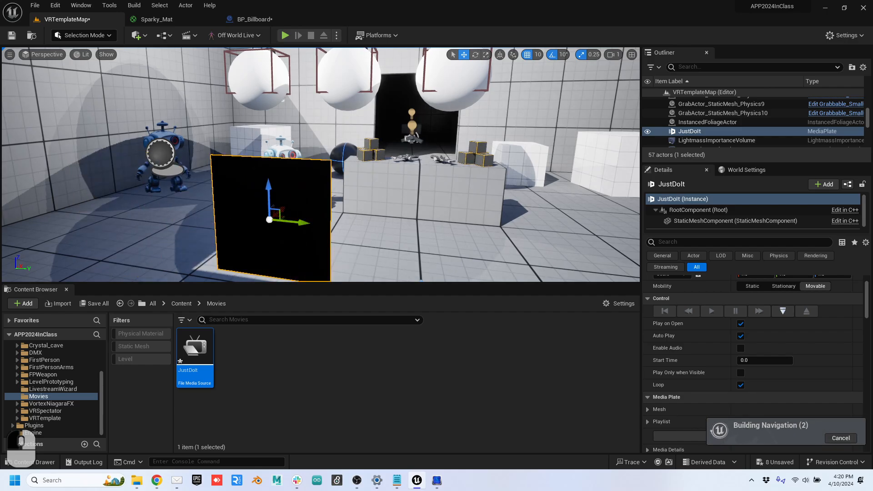
Step: Scale the JustDoIt media plate to 1.6 in X and 0.9 in Y, lock the proportions, and enlarge it uniformly to about 1.71 in X
{"action": "scroll", "coordinate": [691, 348], "scroll_direction": "up", "scroll_amount": 2}
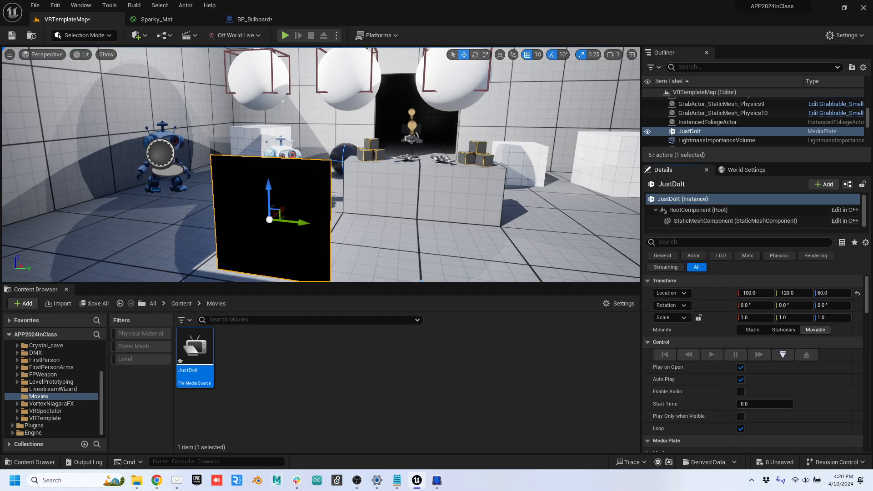
{"action": "left_click", "coordinate": [755, 317]}
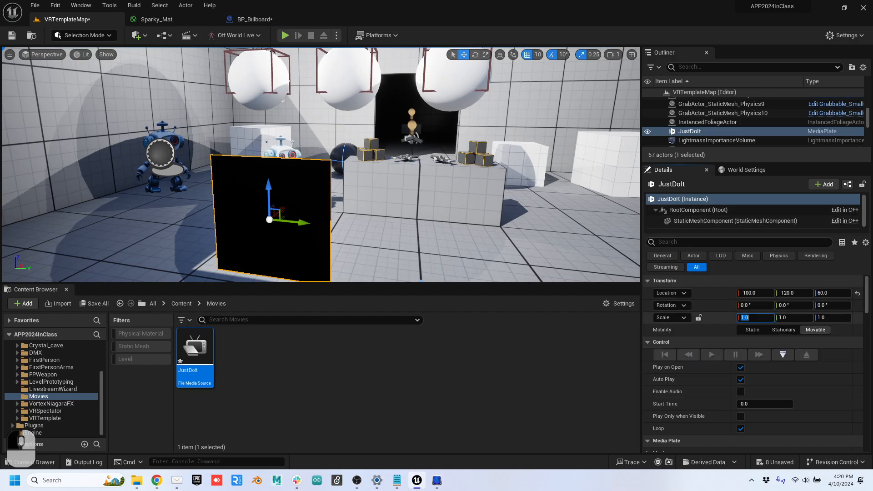
{"action": "type", "text": "1."}
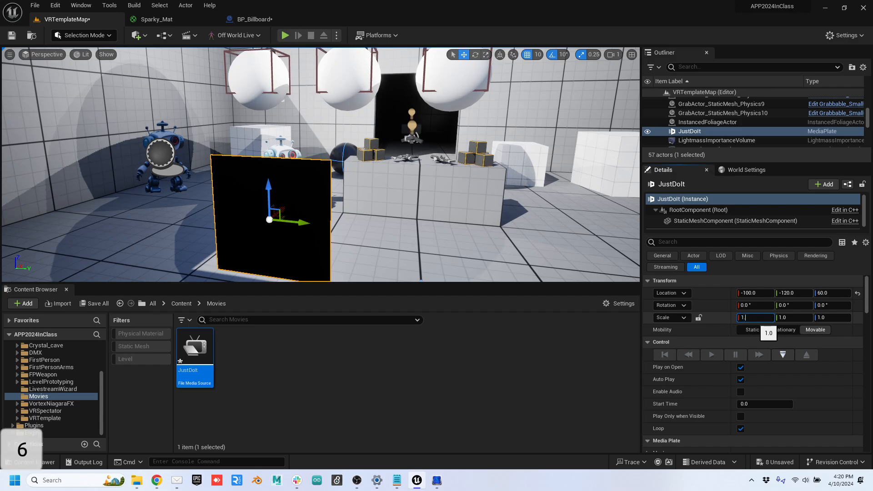
{"action": "type", "text": "6"}
{"action": "key", "text": "Tab"}
{"action": "left_click", "coordinate": [783, 330]}
{"action": "scroll", "coordinate": [783, 330], "scroll_direction": "down", "scroll_amount": 1}
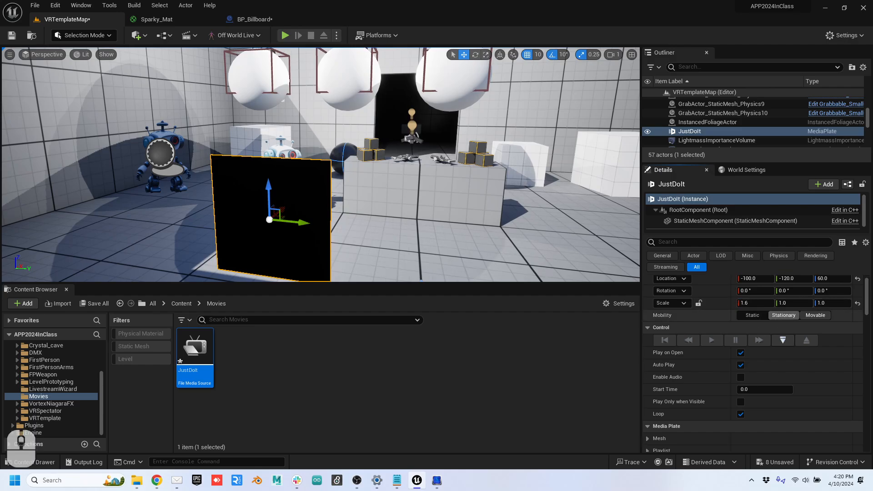
{"action": "left_click", "coordinate": [815, 315]}
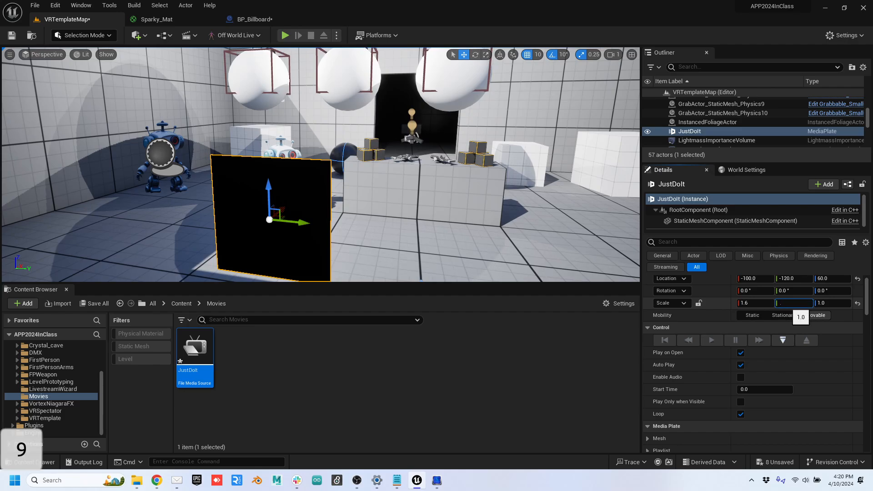
{"action": "type", "text": ".9"}
{"action": "key", "text": "Tab"}
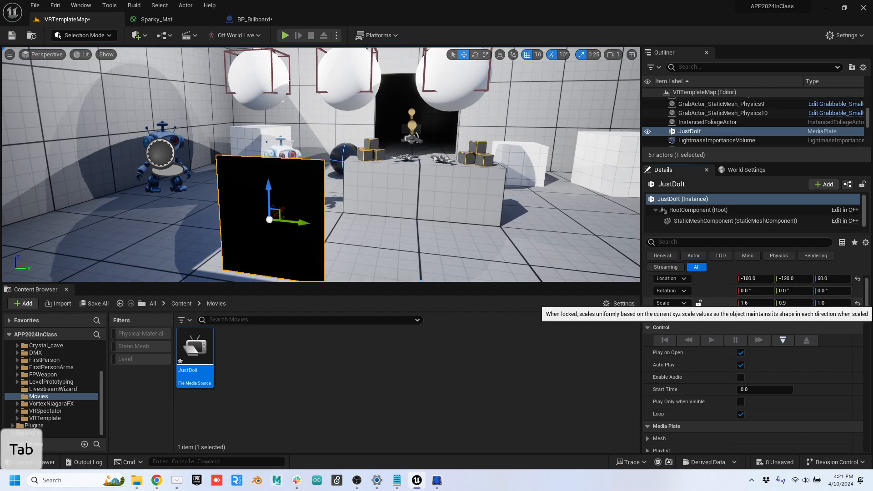
{"action": "left_click", "coordinate": [699, 302]}
{"action": "left_click_drag", "start_coordinate": [755, 303], "coordinate": [769, 303]}
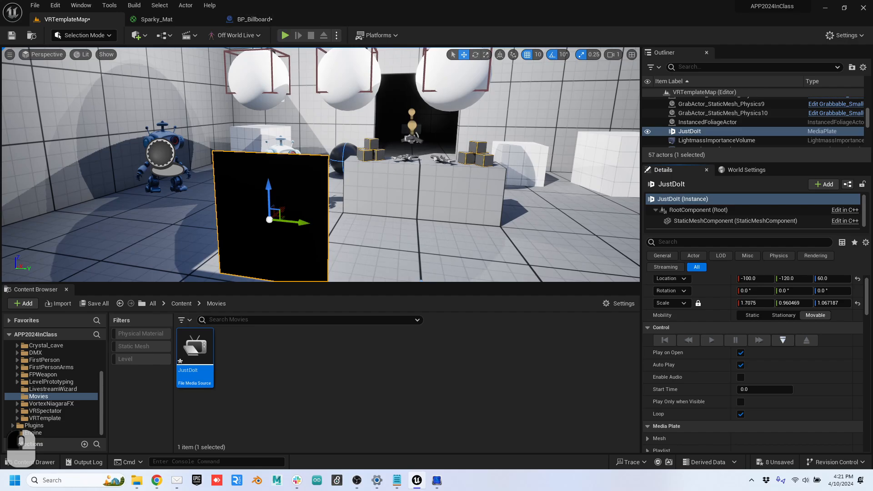
Step: Simulate the level to check the video on the JustDoIt media plate, and stop the simulation
{"action": "left_click", "coordinate": [337, 35]}
{"action": "left_click", "coordinate": [368, 111]}
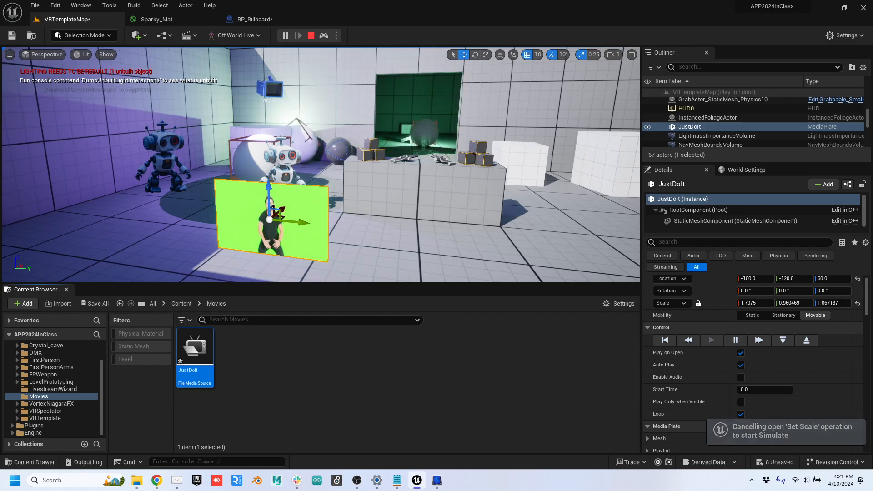
{"action": "left_click", "coordinate": [311, 35]}
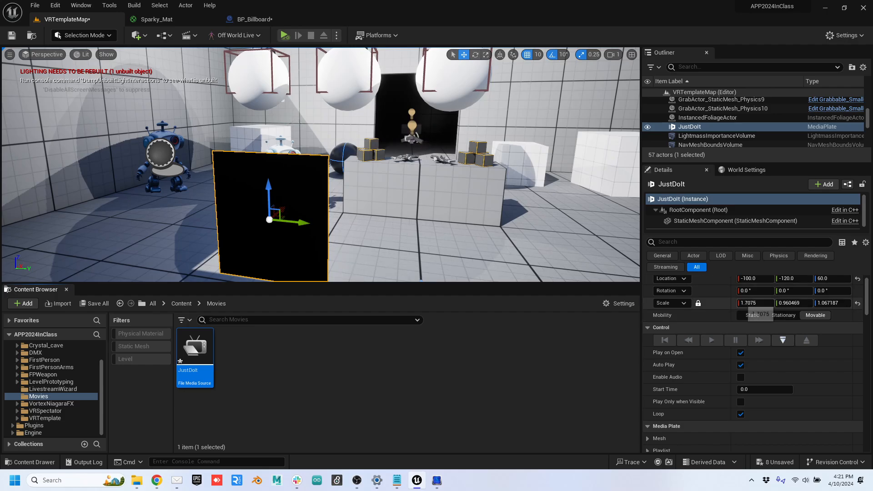
Step: Unlock the media plate's scale proportions and set its X and Y scale to 1.0
{"action": "left_click", "coordinate": [755, 303]}
{"action": "left_click", "coordinate": [698, 303]}
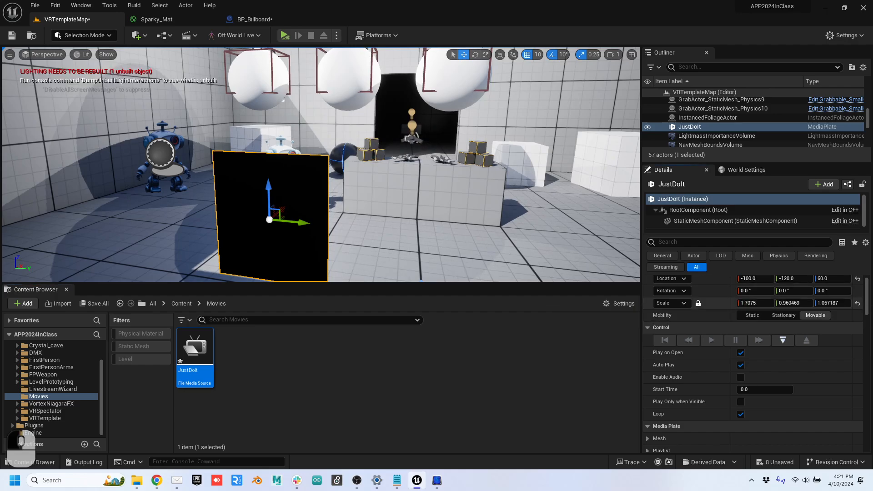
{"action": "left_click", "coordinate": [698, 303]}
{"action": "left_click", "coordinate": [751, 302]}
{"action": "type", "text": "1"}
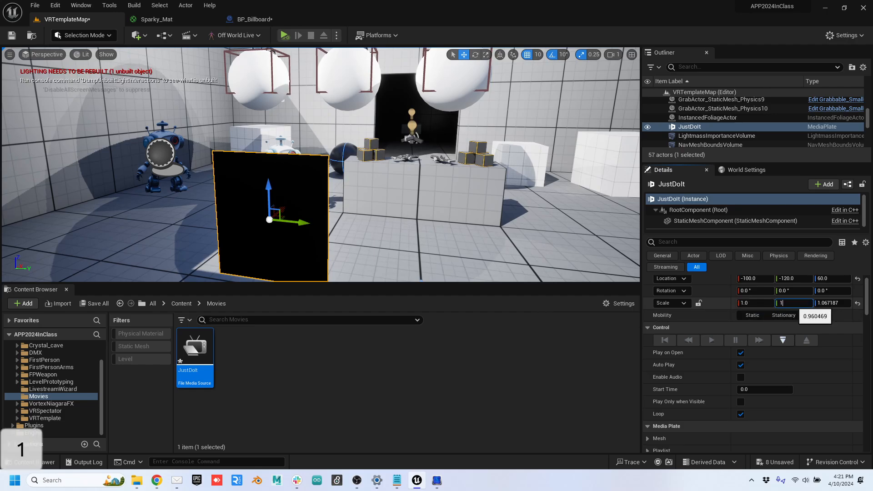
{"action": "type", "text": ".0671"}
{"action": "key", "text": "Tab"}
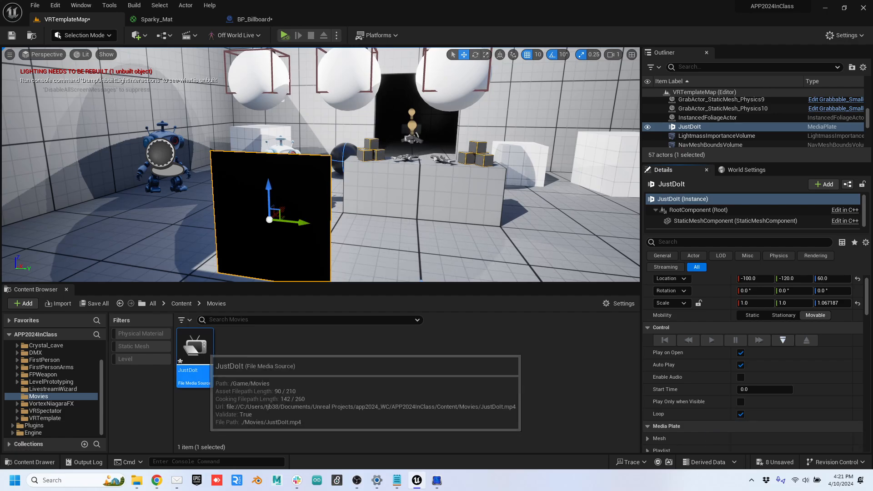
{"action": "right_click", "coordinate": [203, 350]}
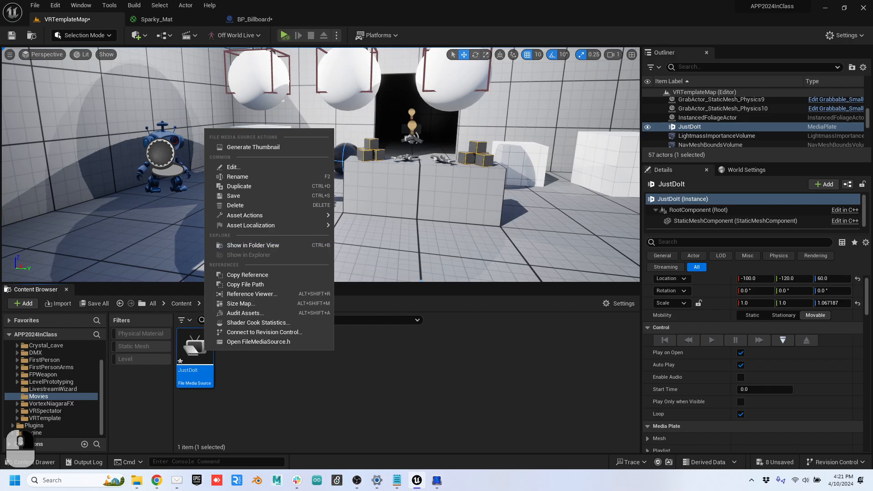
{"action": "mouse_move", "coordinate": [254, 215]}
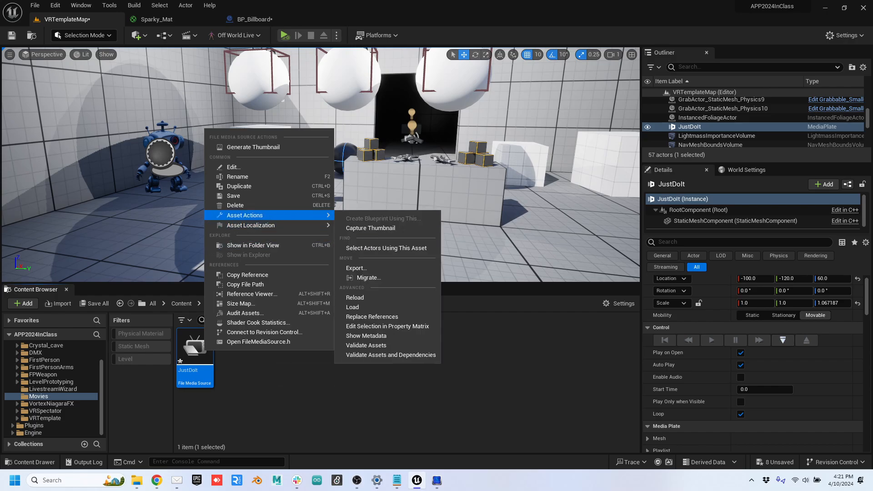
{"action": "left_click", "coordinate": [245, 361]}
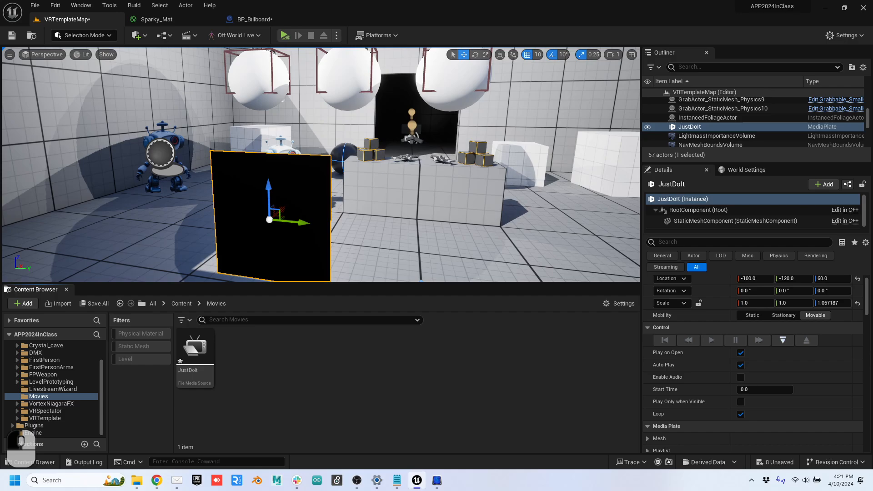
{"action": "right_click", "coordinate": [244, 361]}
{"action": "left_click", "coordinate": [236, 364]}
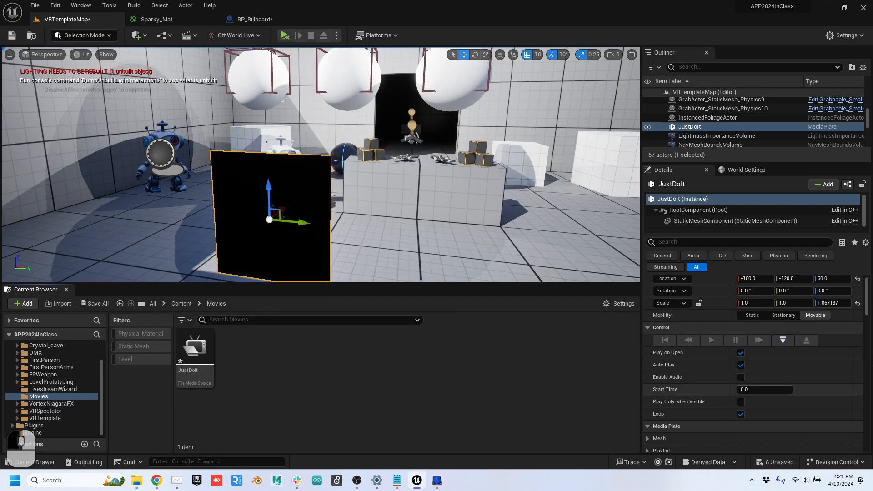
Step: Open the JustDoIt media plate in its own editor to check its settings and playlist, and return to the level
{"action": "scroll", "coordinate": [753, 392], "scroll_direction": "up", "scroll_amount": 1}
{"action": "scroll", "coordinate": [753, 392], "scroll_direction": "down", "scroll_amount": 4}
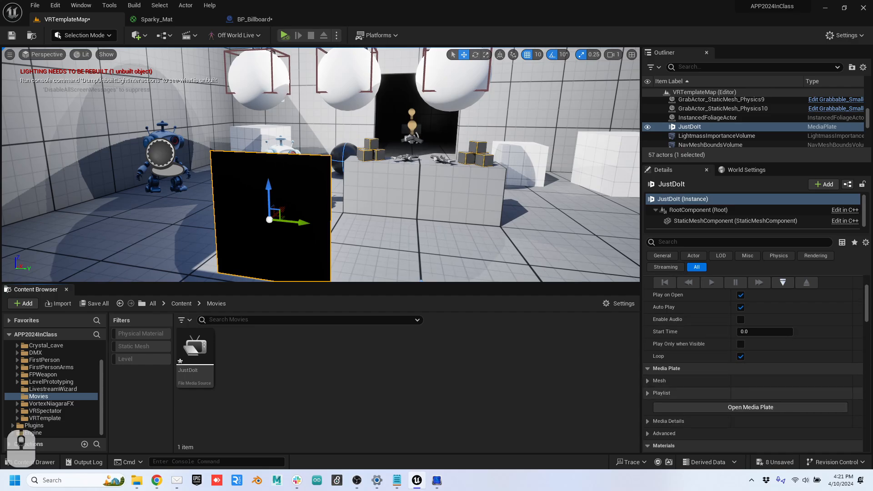
{"action": "left_click", "coordinate": [750, 407]}
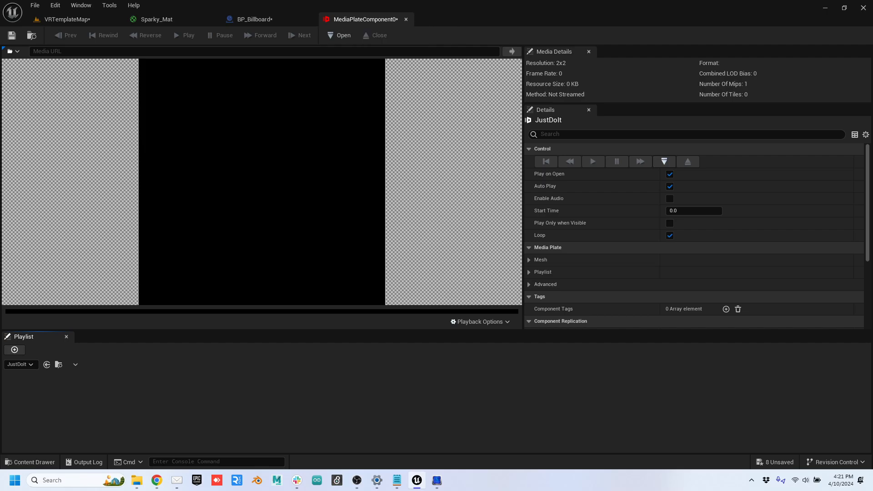
{"action": "left_click", "coordinate": [68, 19]}
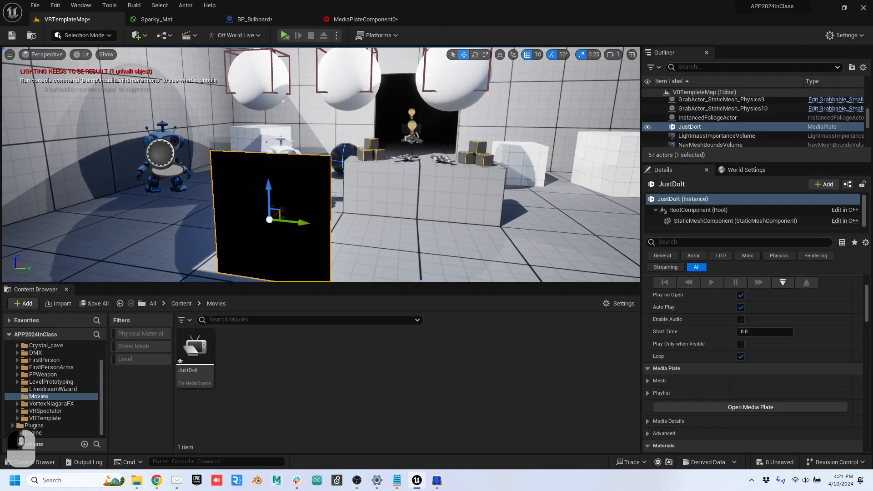
Step: Create a Media Player asset in the Movies folder together with a linked video output MediaTexture, keeping the default names
{"action": "right_click", "coordinate": [205, 357]}
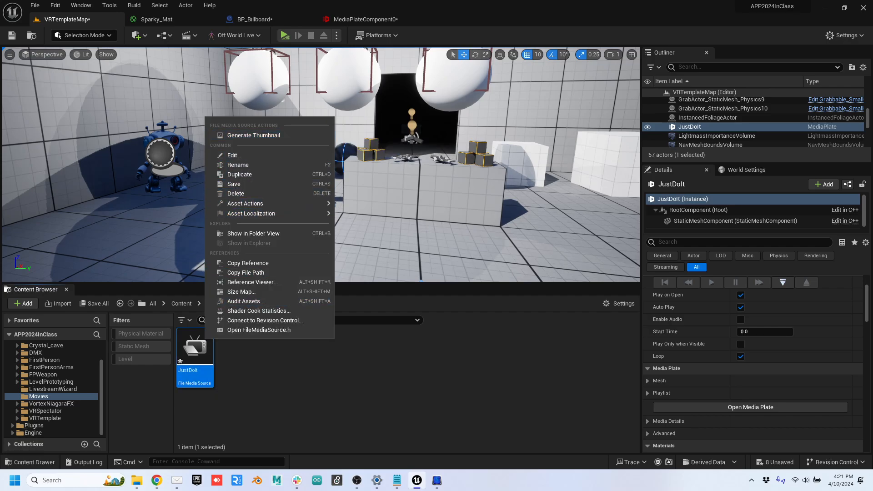
{"action": "left_click", "coordinate": [249, 350]}
{"action": "right_click", "coordinate": [250, 350]}
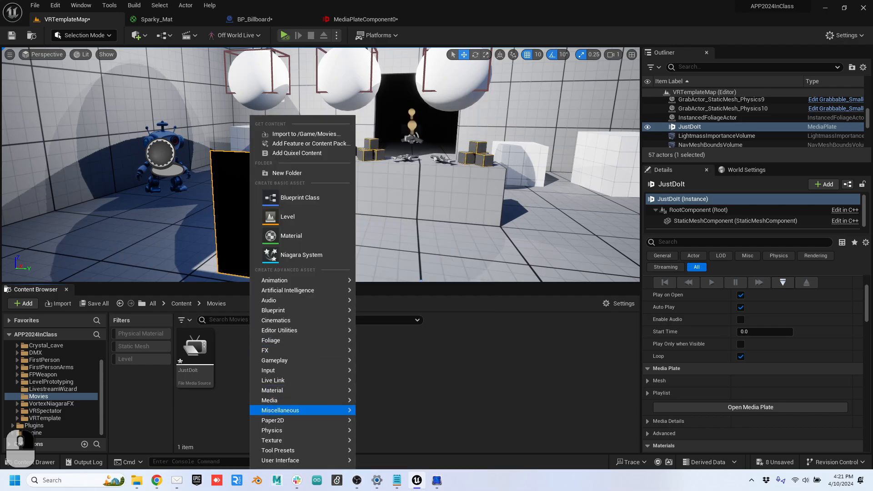
{"action": "mouse_move", "coordinate": [282, 400]}
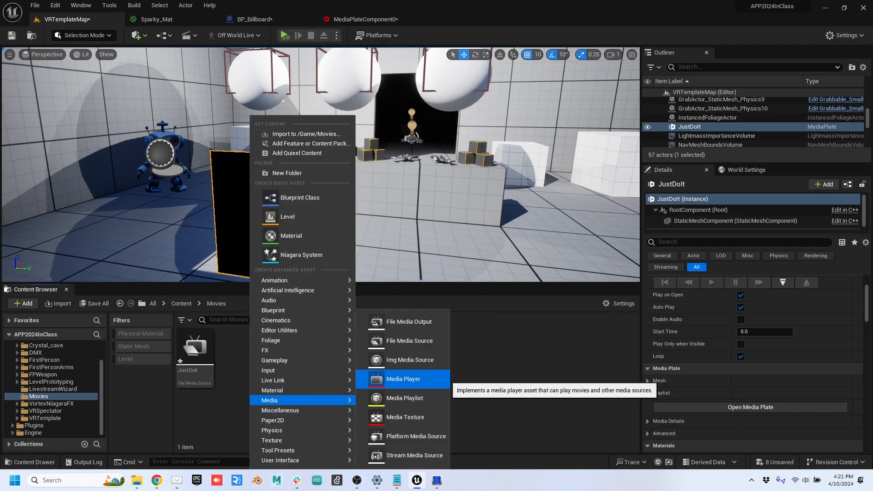
{"action": "left_click", "coordinate": [394, 379]}
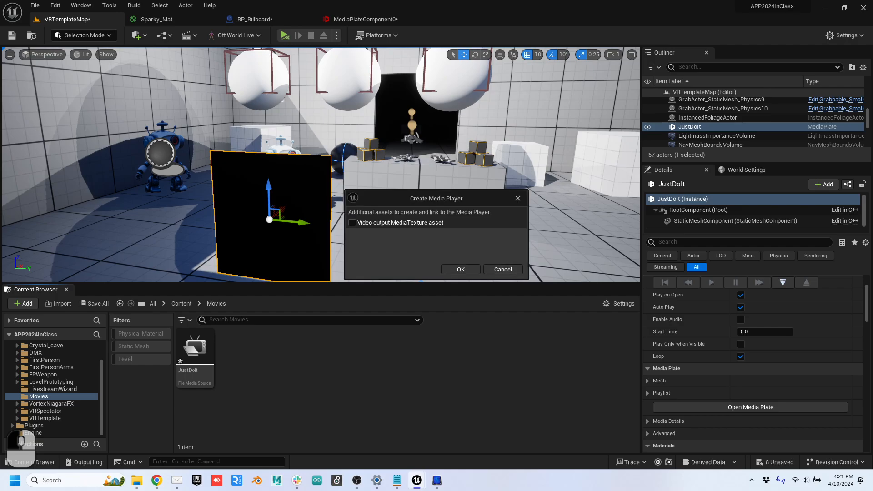
{"action": "left_click", "coordinate": [461, 269]}
{"action": "key", "text": "Return"}
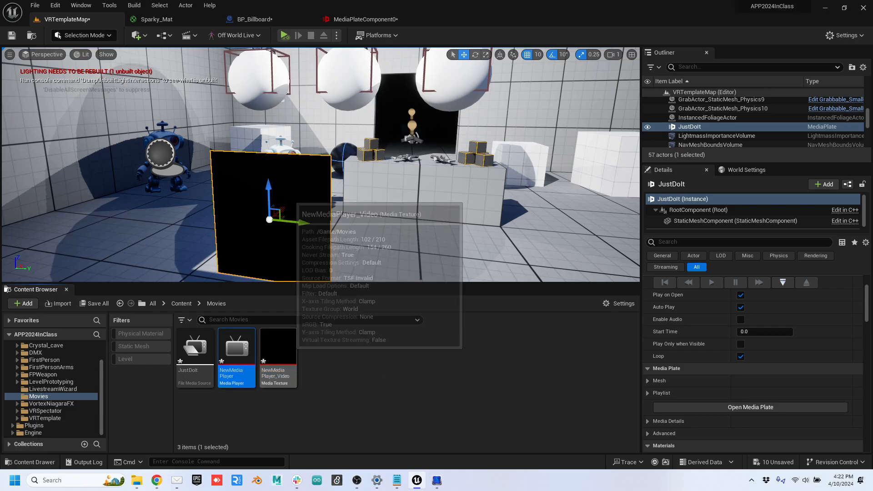
Step: Create a material from the NewMediaPlayer_Video media texture in the Movies folder and rename it Shia
{"action": "right_click", "coordinate": [278, 360]}
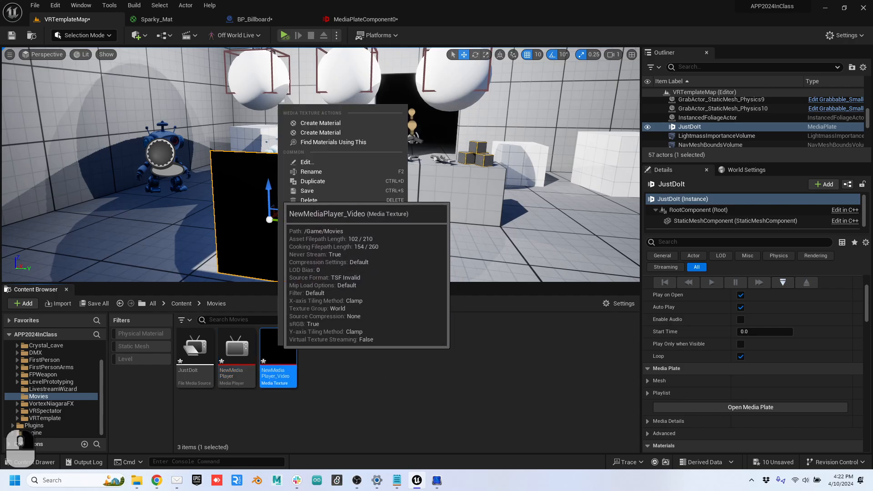
{"action": "left_click", "coordinate": [321, 123]}
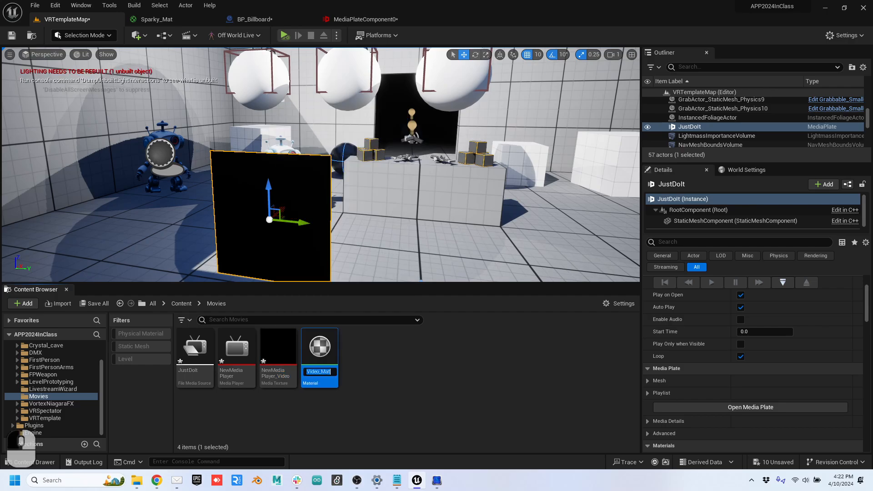
{"action": "key", "text": "Return"}
{"action": "mouse_move", "coordinate": [320, 165]}
{"action": "right_mouse_down"}
{"action": "mouse_move", "coordinate": [455, 168]}
{"action": "mouse_move", "coordinate": [320, 165]}
{"action": "right_mouse_up"}
{"action": "key", "text": "s"}
{"action": "key", "text": "w"}
{"action": "right_click_drag", "start_coordinate": [364, 182], "coordinate": [366, 182]}
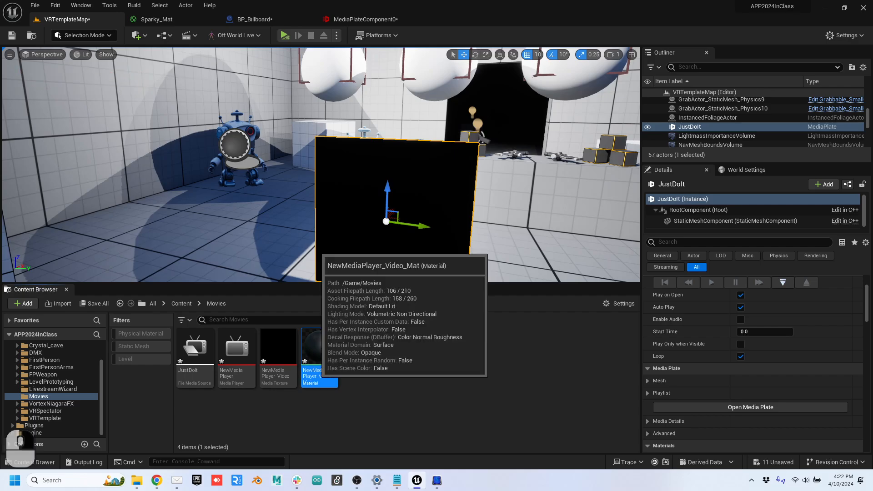
{"action": "right_click", "coordinate": [319, 364]}
{"action": "left_click", "coordinate": [351, 200]}
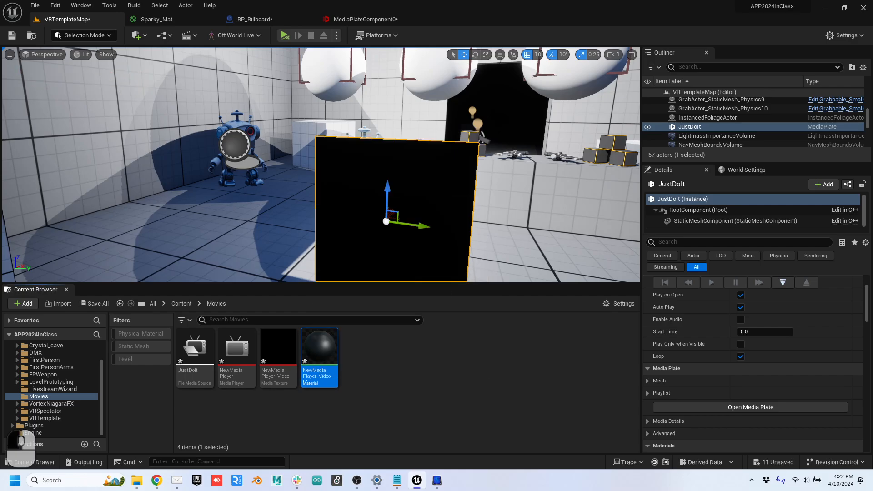
{"action": "type", "text": "Shia"}
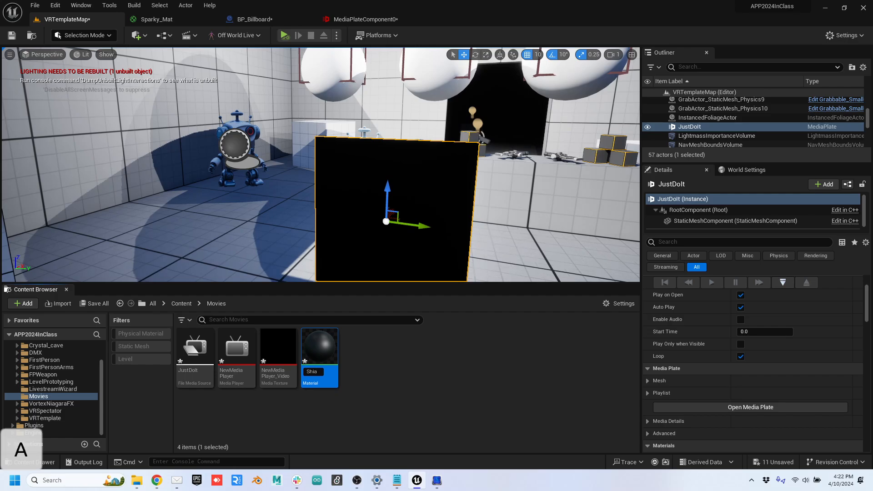
{"action": "key", "text": "Return"}
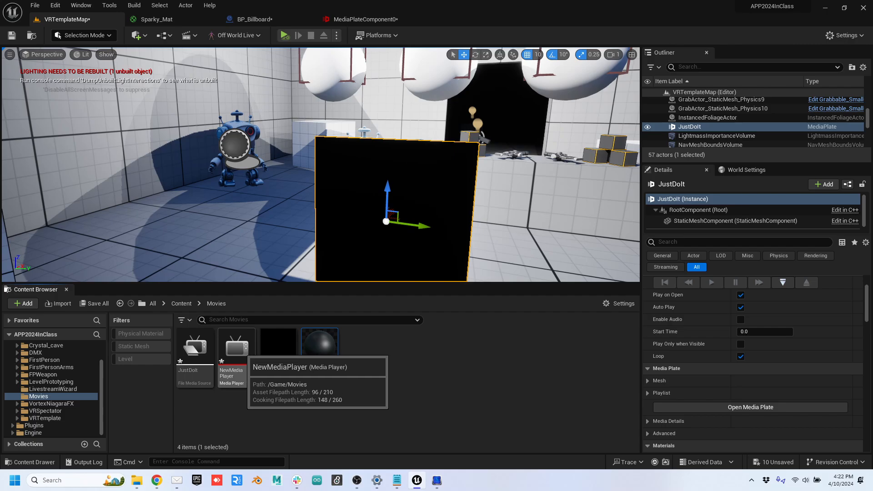
Step: Open NewMediaPlayer, start playing the JustDoIt media source in it, and return to the level
{"action": "left_click", "coordinate": [236, 350]}
{"action": "double_click", "coordinate": [236, 350]}
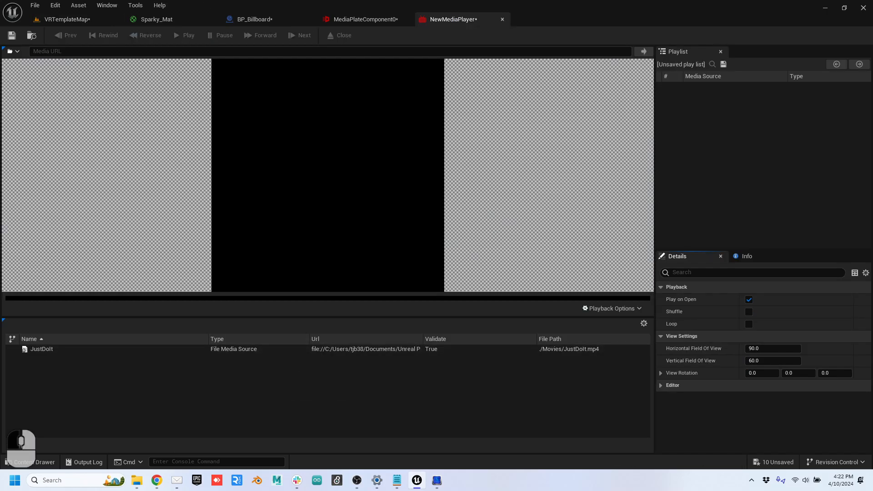
{"action": "double_click", "coordinate": [177, 349]}
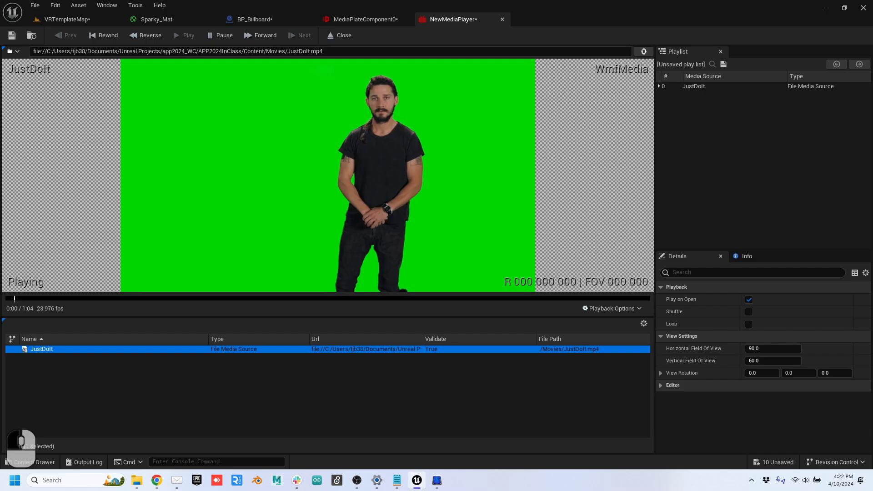
{"action": "left_click", "coordinate": [69, 19]}
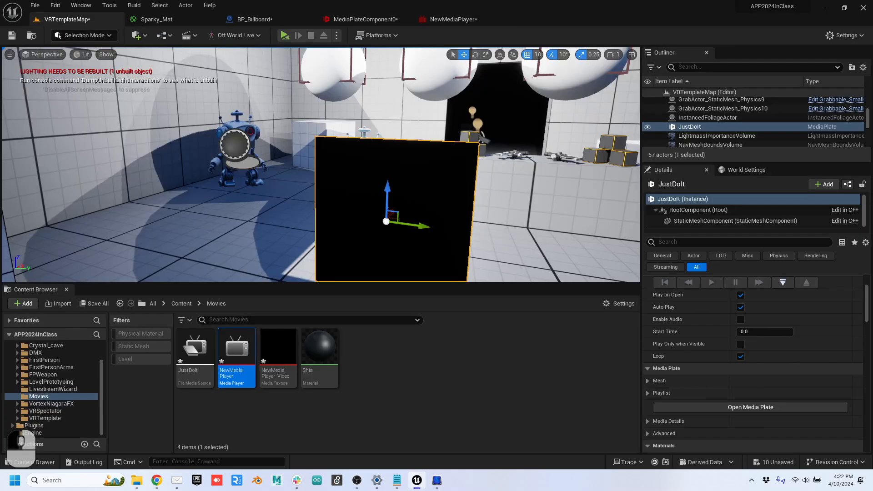
Step: Open the Shia material, set its shading model to Unlit, and connect the Texture Sample's RGB output to Emissive Color
{"action": "left_click", "coordinate": [326, 352]}
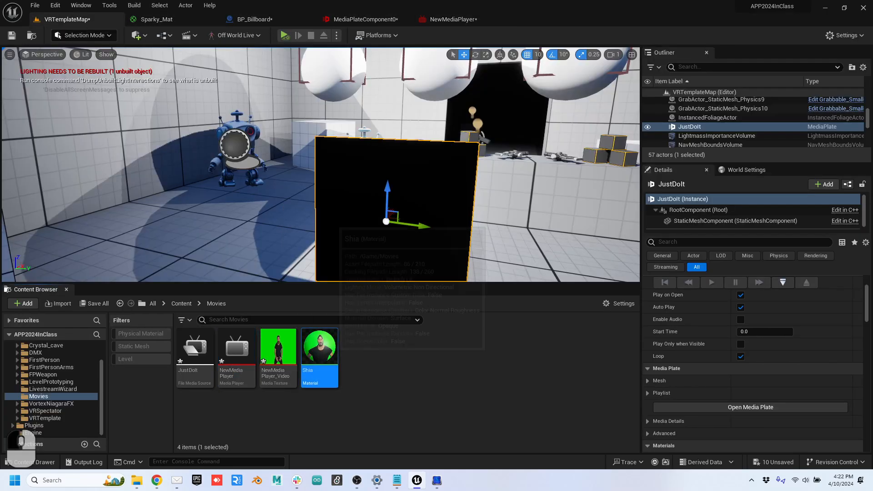
{"action": "double_click", "coordinate": [319, 347]}
{"action": "left_click_drag", "start_coordinate": [413, 73], "coordinate": [264, 92]}
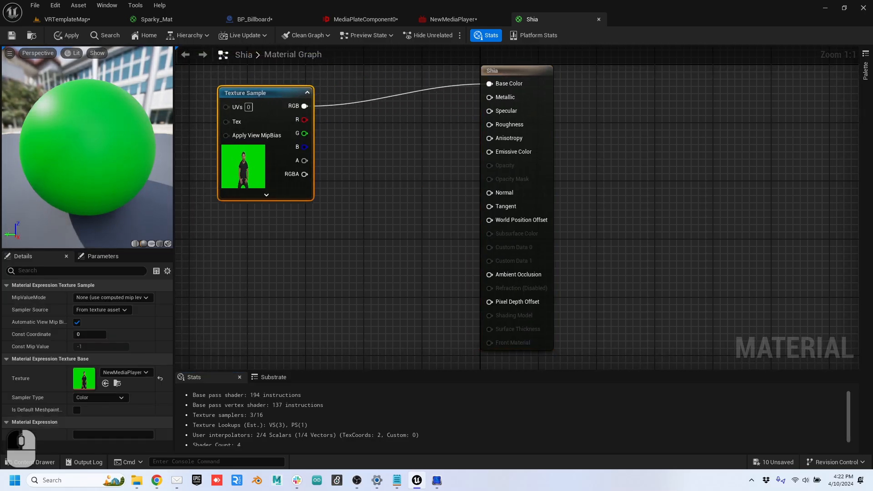
{"action": "left_click", "coordinate": [513, 71]}
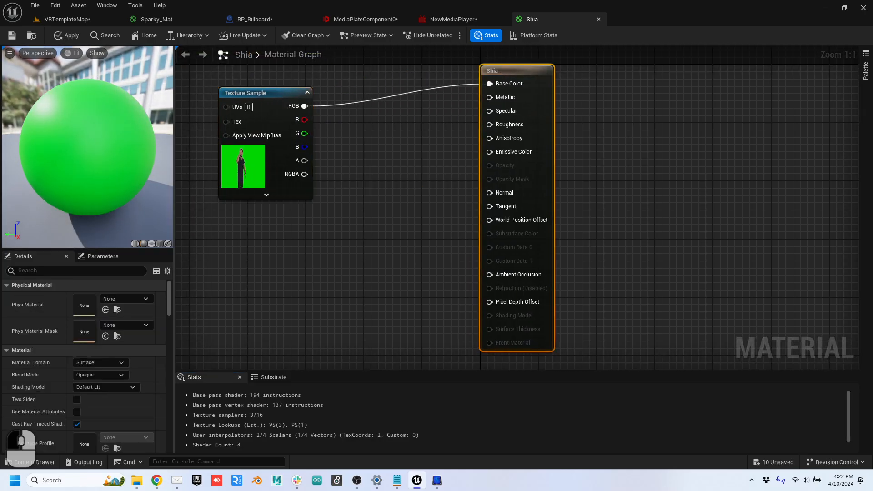
{"action": "left_click", "coordinate": [106, 387]}
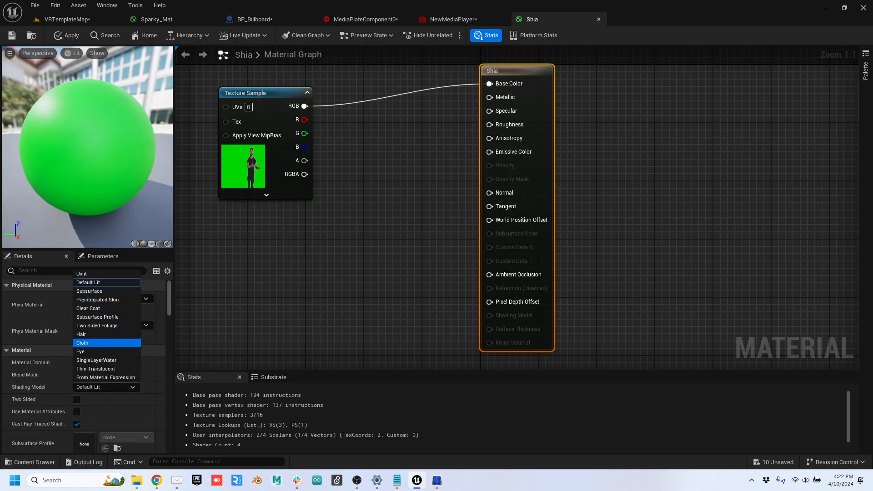
{"action": "left_click", "coordinate": [82, 273]}
{"action": "left_click_drag", "start_coordinate": [304, 106], "coordinate": [489, 152]}
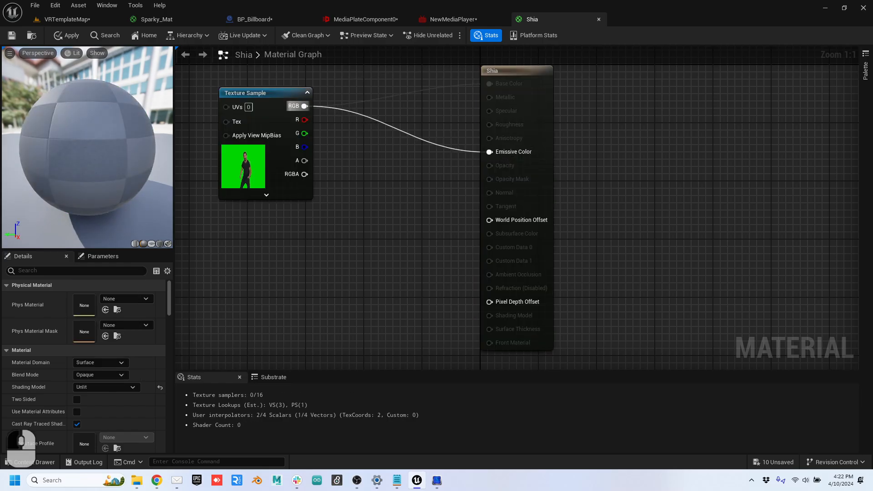
Step: Insert an MF_Chromakeyer node fed by the texture's RGB and connect its Emissive Color output to the material's Emissive Color
{"action": "left_click_drag", "start_coordinate": [305, 106], "coordinate": [366, 169]}
{"action": "type", "text": "chr"}
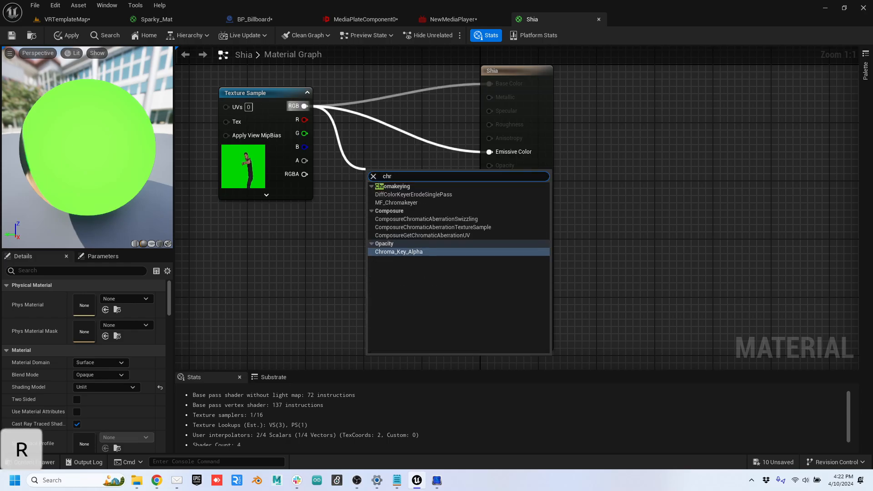
{"action": "left_click", "coordinate": [396, 202]}
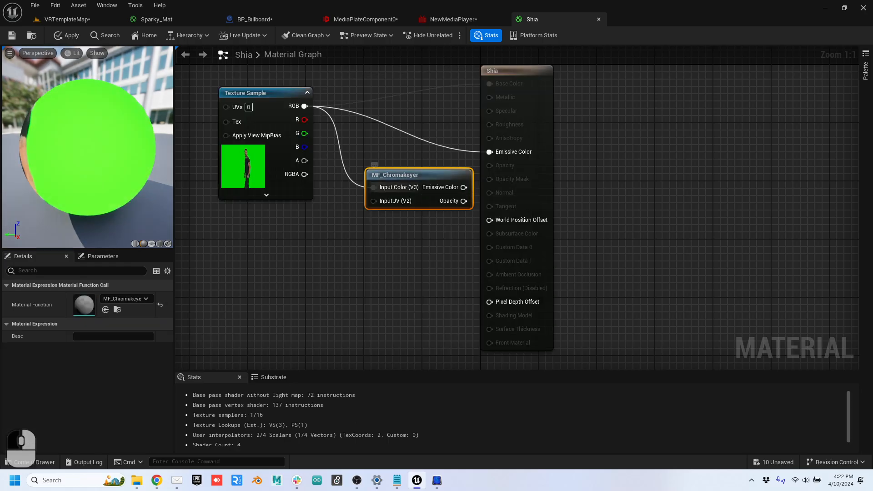
{"action": "left_click_drag", "start_coordinate": [463, 187], "coordinate": [489, 151]}
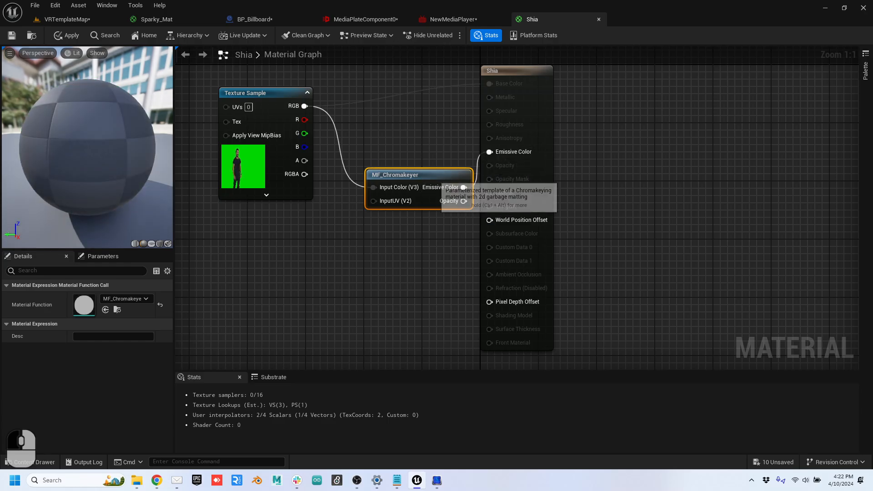
{"action": "left_click_drag", "start_coordinate": [427, 181], "coordinate": [411, 150]}
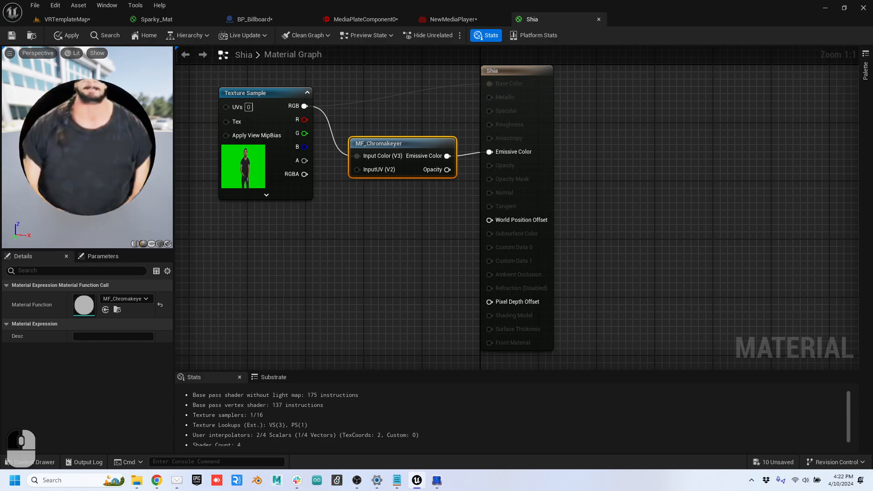
Step: Set the blend mode to Masked with the chromakeyer's Opacity output driving Opacity Mask, and preview the material on a plane
{"action": "left_click_drag", "start_coordinate": [519, 71], "coordinate": [533, 94]}
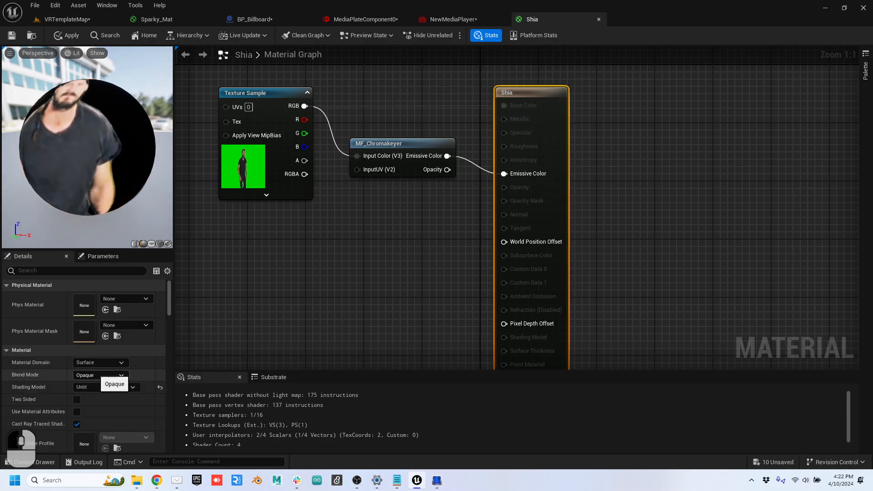
{"action": "left_click", "coordinate": [101, 374]}
{"action": "left_click", "coordinate": [85, 393]}
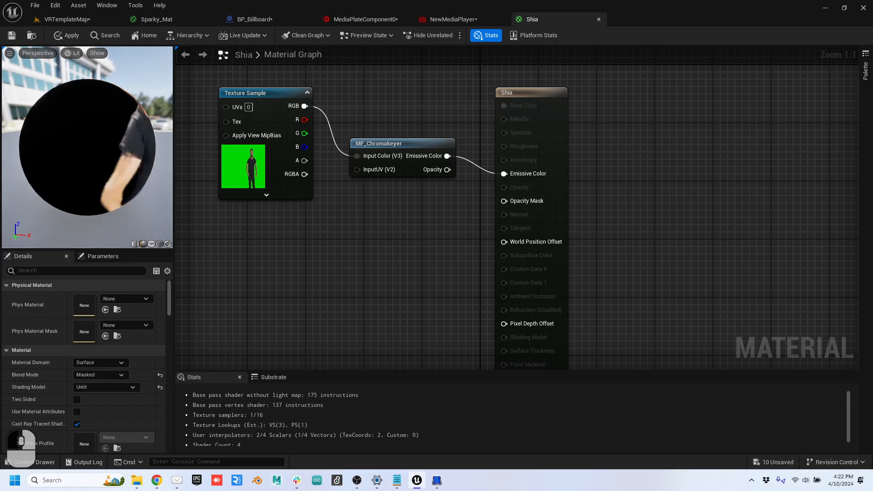
{"action": "left_click_drag", "start_coordinate": [448, 169], "coordinate": [504, 200]}
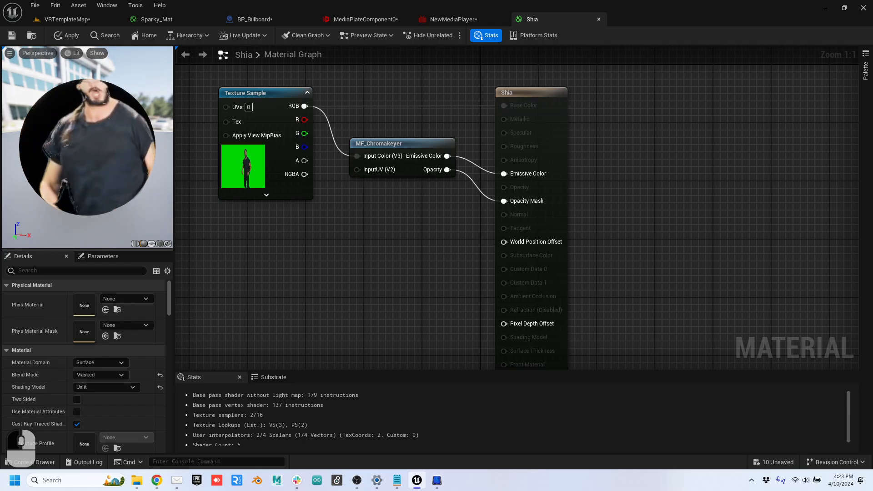
{"action": "left_click", "coordinate": [151, 244]}
{"action": "left_click_drag", "start_coordinate": [118, 168], "coordinate": [51, 164]}
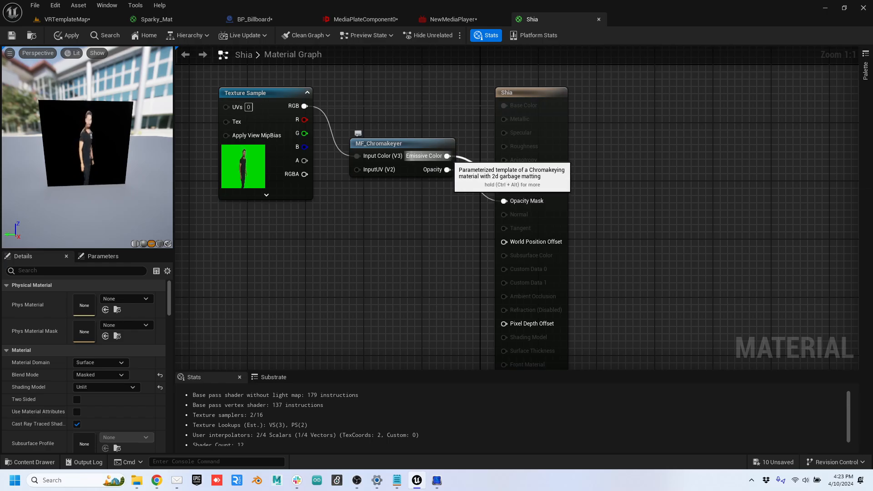
Step: Try the chromakeyer's Emissive Color output as the Opacity Mask, disconnect the Opacity Mask input, and save the material
{"action": "left_click_drag", "start_coordinate": [447, 156], "coordinate": [504, 200]}
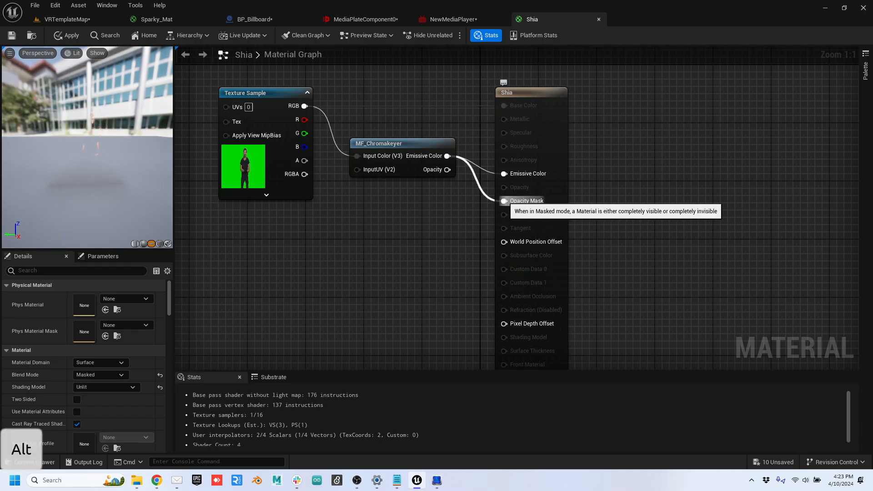
{"action": "left_click", "coordinate": [504, 200], "text": "alt"}
{"action": "left_click", "coordinate": [12, 35]}
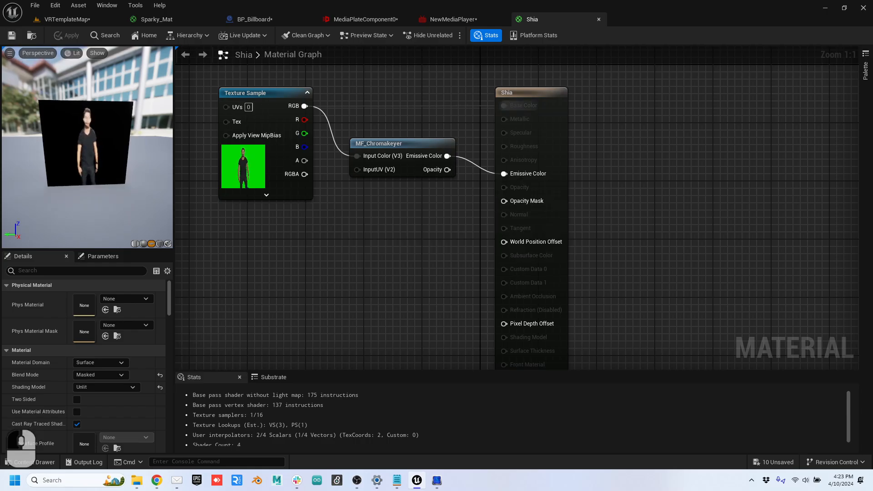
Step: Set the Shia material's blend mode to Translucent and connect the chromakeyer's Opacity output to the material's Opacity input
{"action": "left_click", "coordinate": [523, 105]}
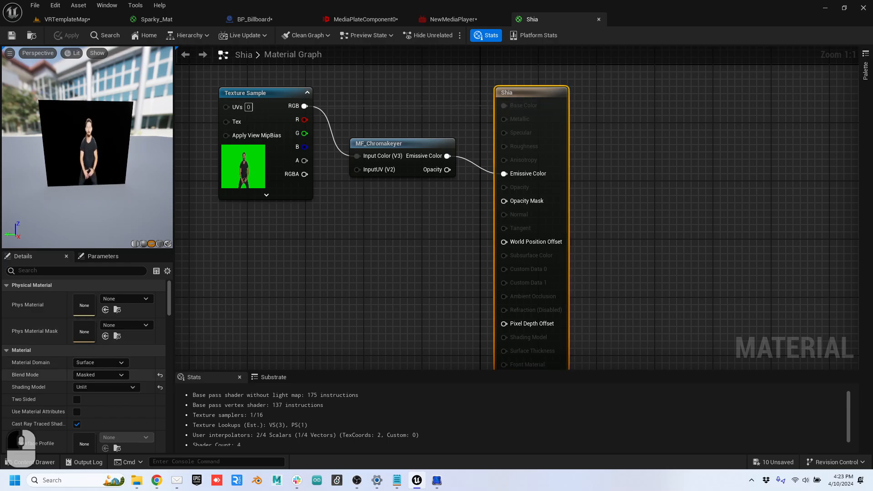
{"action": "left_click", "coordinate": [100, 375]}
{"action": "left_click", "coordinate": [91, 400]}
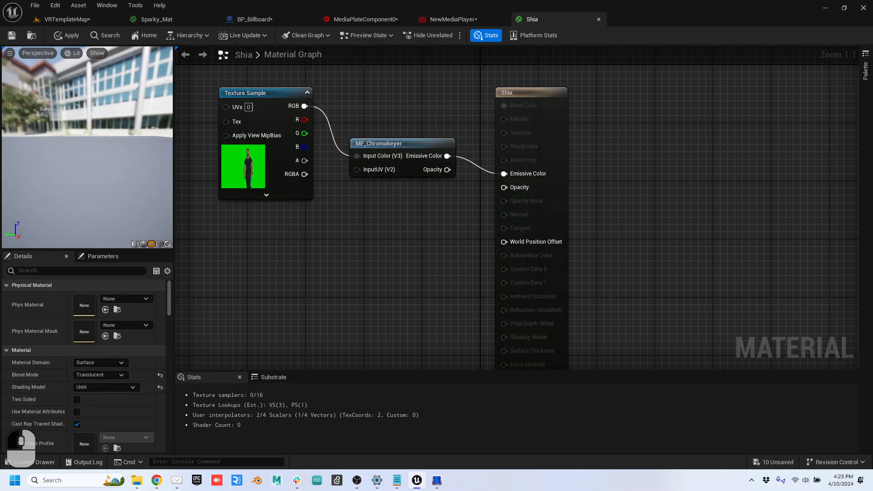
{"action": "left_click_drag", "start_coordinate": [447, 170], "coordinate": [504, 187]}
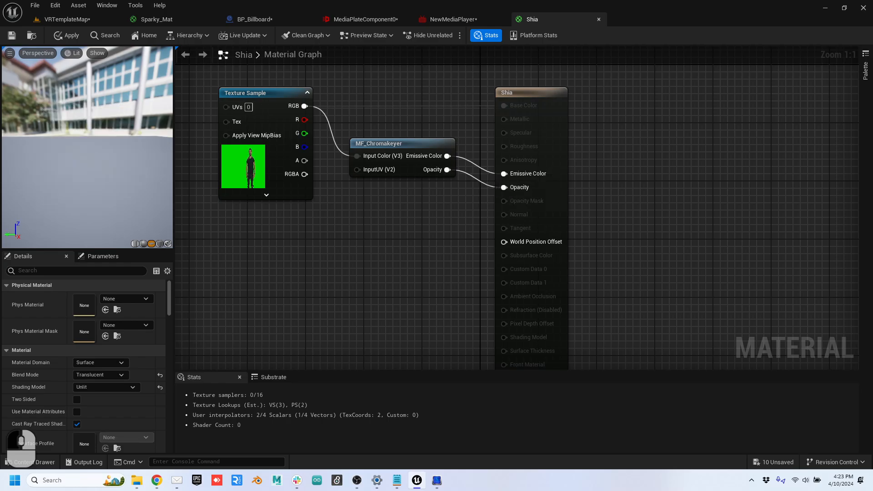
{"action": "right_click_drag", "start_coordinate": [91, 141], "coordinate": [95, 169]}
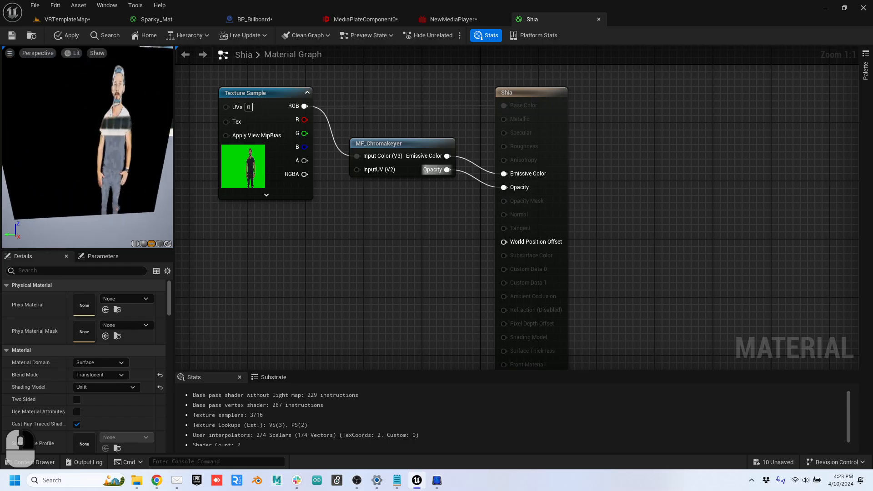
Step: Try inverting the chromakeyer's Opacity with a OneMinus node, check its preview, and restore the direct connection to the material's Opacity
{"action": "left_click_drag", "start_coordinate": [448, 170], "coordinate": [376, 258]}
{"action": "type", "text": "1"}
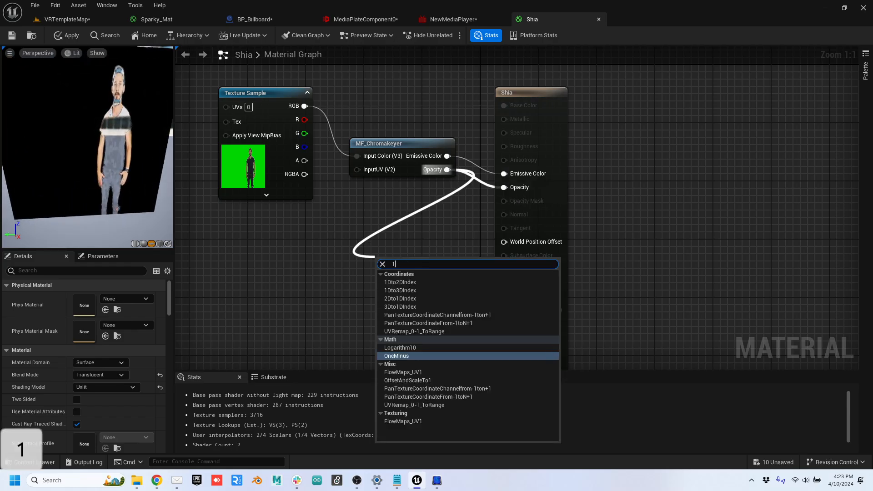
{"action": "type", "text": "-"}
{"action": "key", "text": "Down"}
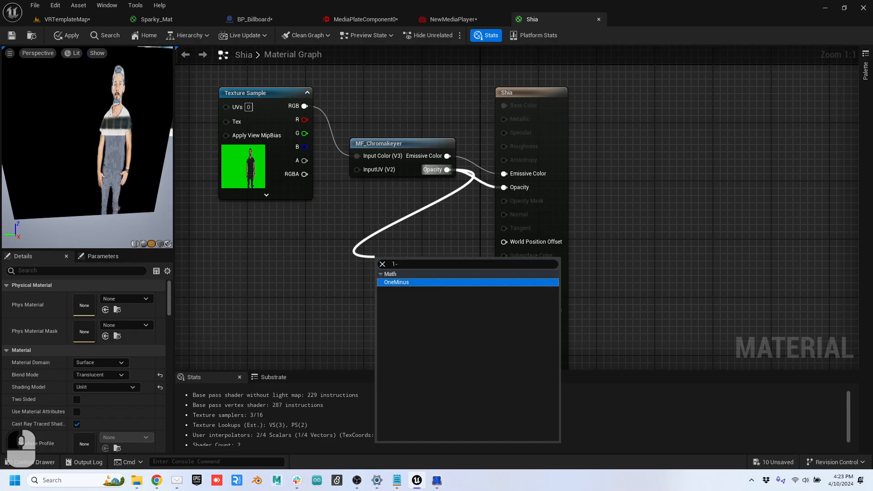
{"action": "key", "text": "Return"}
{"action": "left_click_drag", "start_coordinate": [400, 276], "coordinate": [504, 188]}
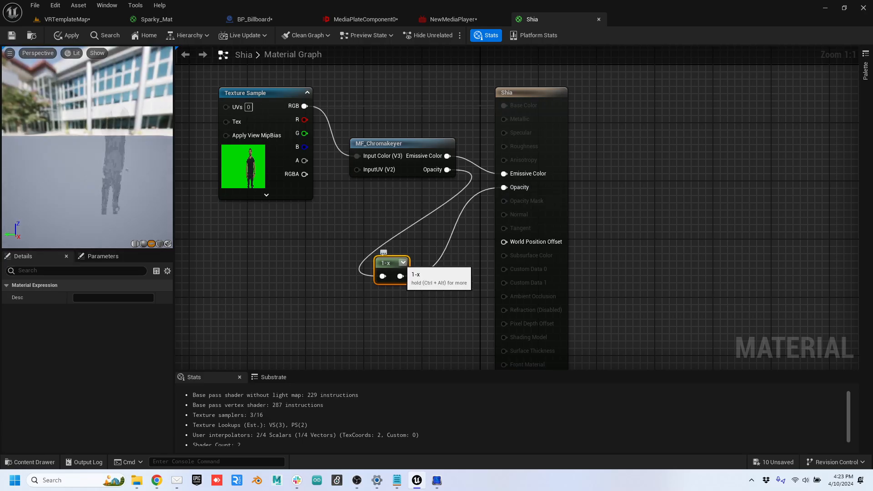
{"action": "left_click", "coordinate": [403, 262]}
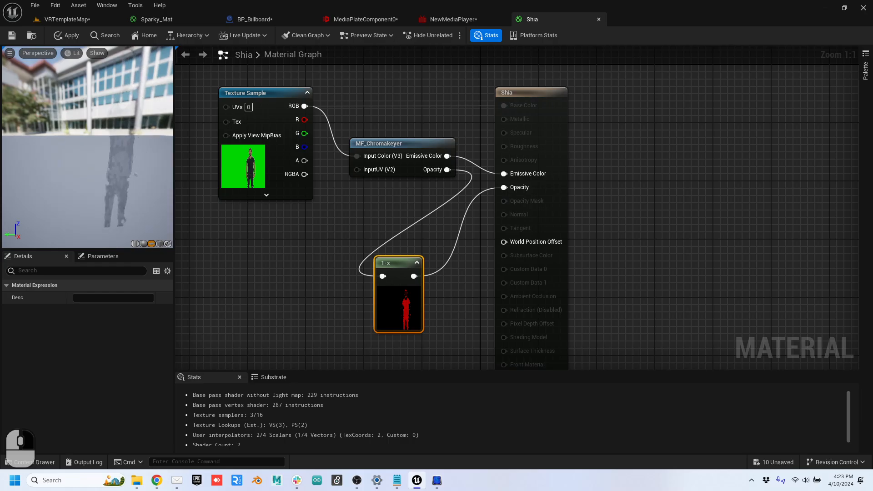
{"action": "left_click_drag", "start_coordinate": [447, 170], "coordinate": [505, 187]}
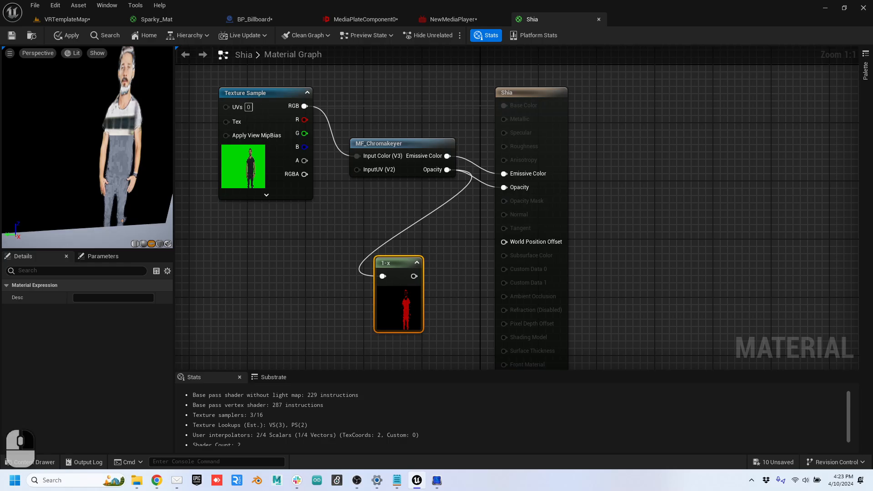
Step: Add a Chroma_Key_Alpha node to the Shia material graph
{"action": "right_click", "coordinate": [372, 111]}
{"action": "type", "text": "chro"}
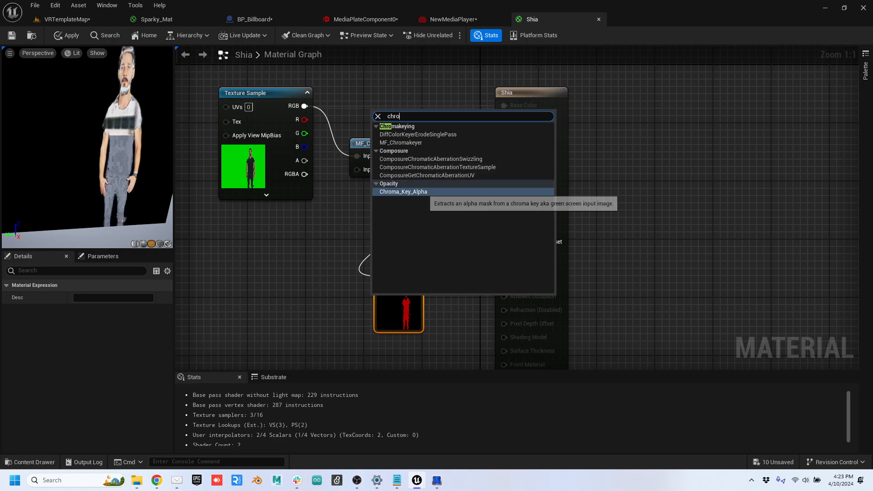
{"action": "left_click", "coordinate": [409, 191]}
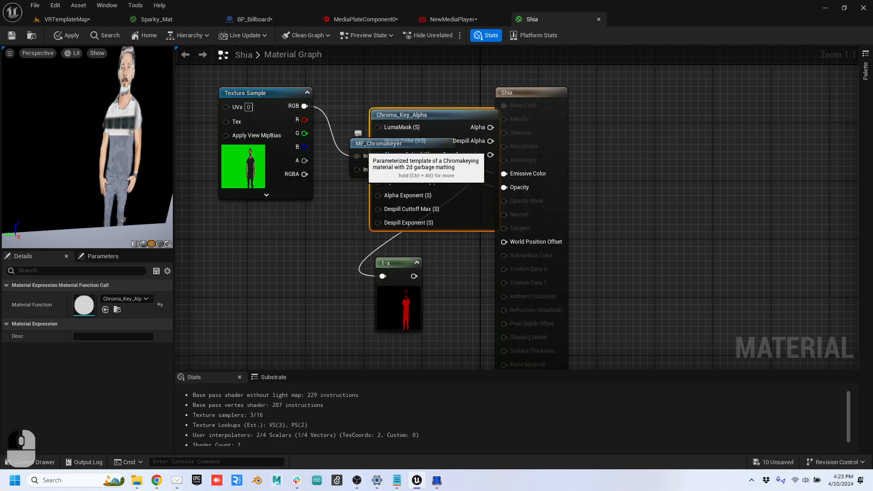
Step: Feed the Texture Sample's RGB into Chroma_Key_Alpha's Image Color and connect its Alpha output to the material's Opacity input
{"action": "left_click_drag", "start_coordinate": [363, 143], "coordinate": [305, 275]}
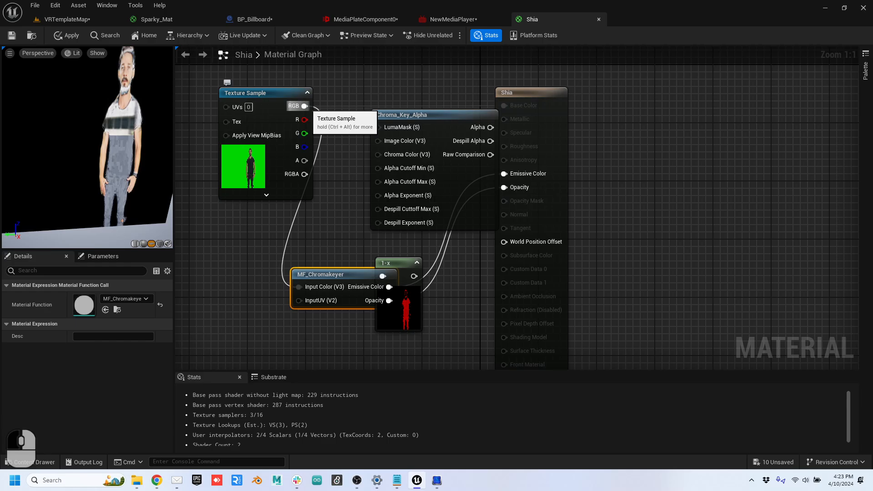
{"action": "left_click_drag", "start_coordinate": [304, 106], "coordinate": [359, 105]}
{"action": "left_click_drag", "start_coordinate": [440, 112], "coordinate": [504, 187]}
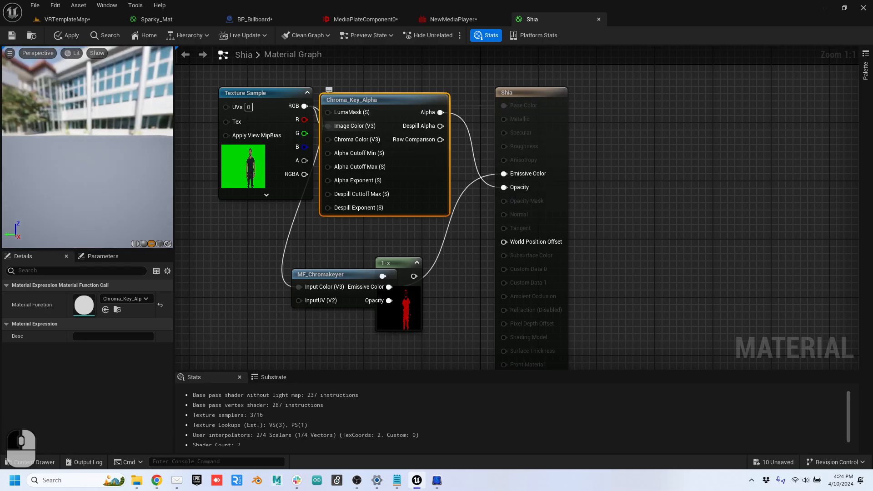
{"action": "left_click_drag", "start_coordinate": [366, 287], "coordinate": [504, 174]}
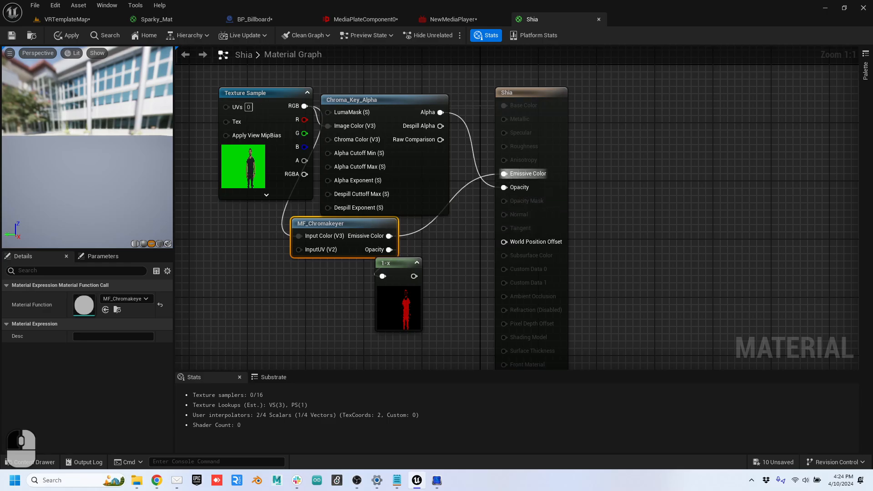
Step: Rearrange the OneMinus, MF_Chromakeyer and Texture Sample nodes around Chroma_Key_Alpha so the connections are readable
{"action": "left_click_drag", "start_coordinate": [391, 263], "coordinate": [351, 311]}
{"action": "left_click_drag", "start_coordinate": [346, 223], "coordinate": [368, 230]}
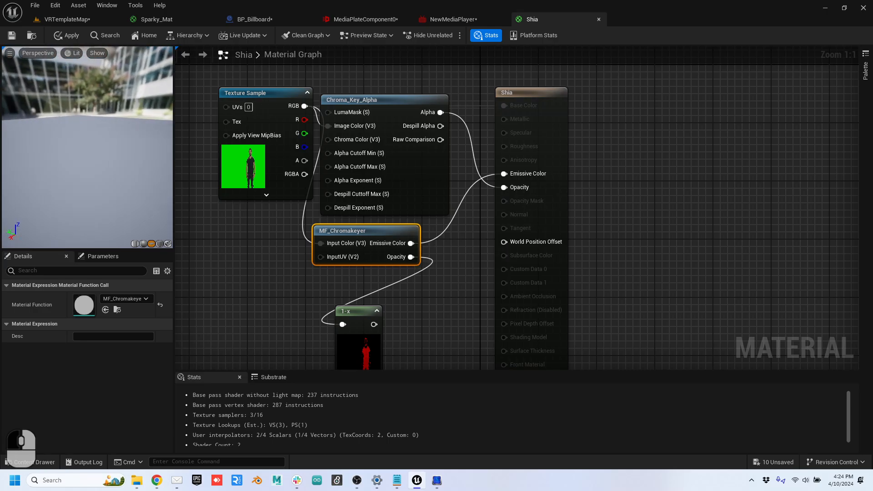
{"action": "left_click_drag", "start_coordinate": [282, 95], "coordinate": [268, 117]}
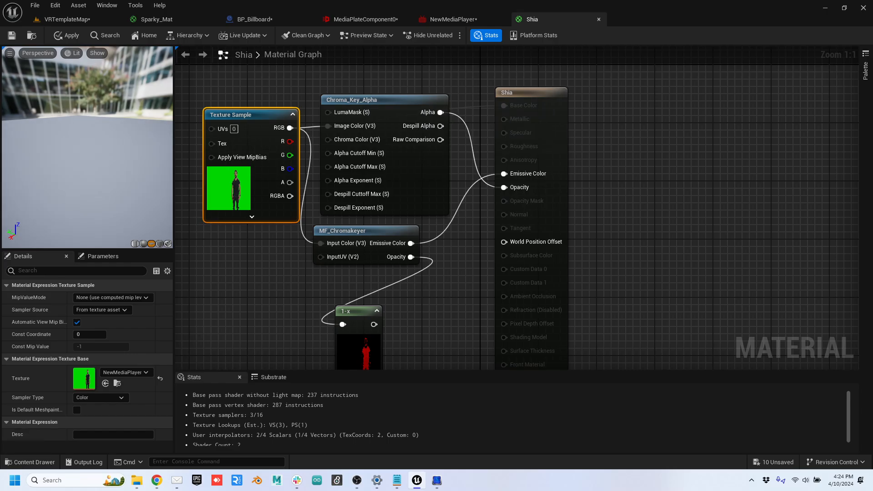
Step: Check the JustDoIt video in the NewMediaPlayer asset and return to the Shia material graph
{"action": "left_click", "coordinate": [391, 19]}
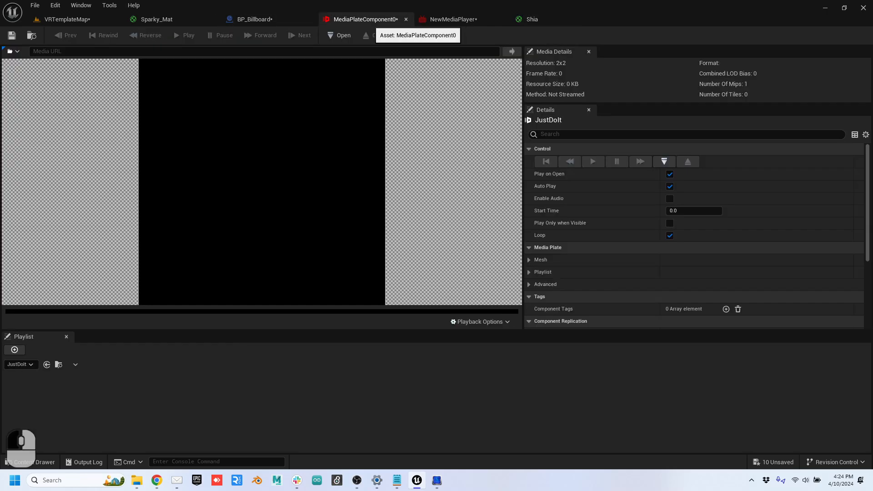
{"action": "left_click", "coordinate": [453, 19]}
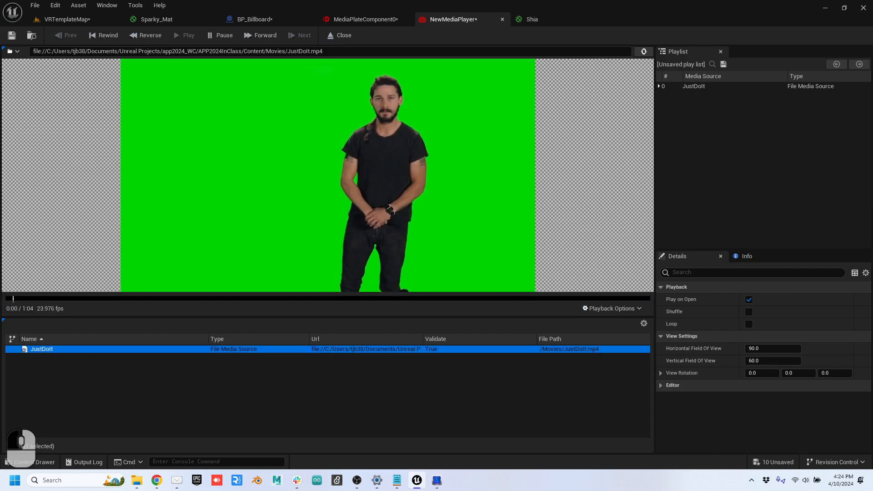
{"action": "left_click", "coordinate": [543, 19]}
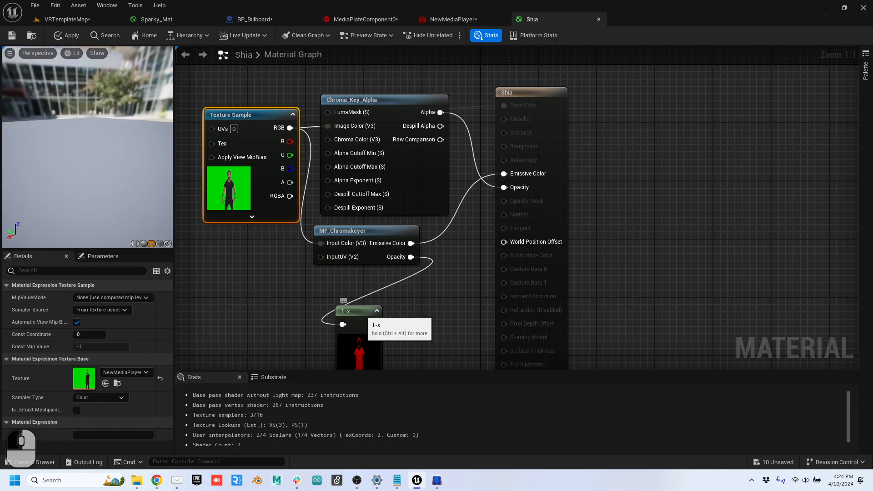
Step: Delete the OneMinus node and reposition MF_Chromakeyer below Chroma_Key_Alpha
{"action": "left_click", "coordinate": [363, 320]}
{"action": "key", "text": "Delete"}
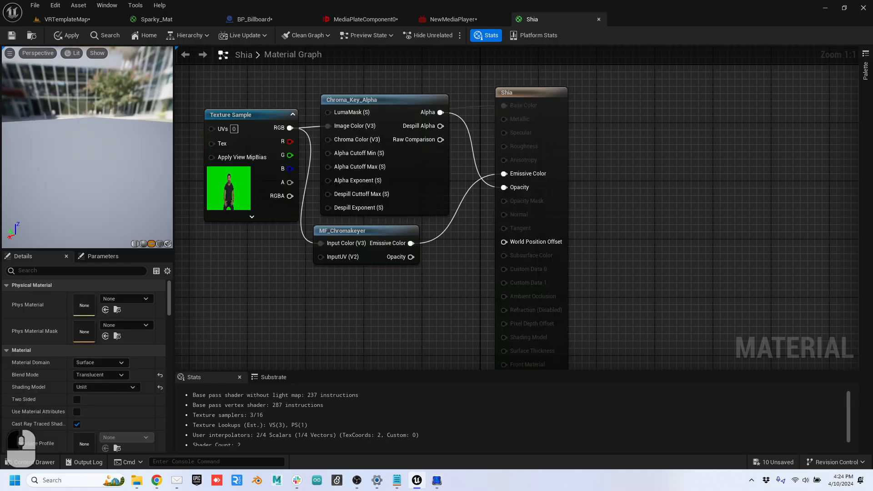
{"action": "left_click_drag", "start_coordinate": [398, 232], "coordinate": [375, 240]}
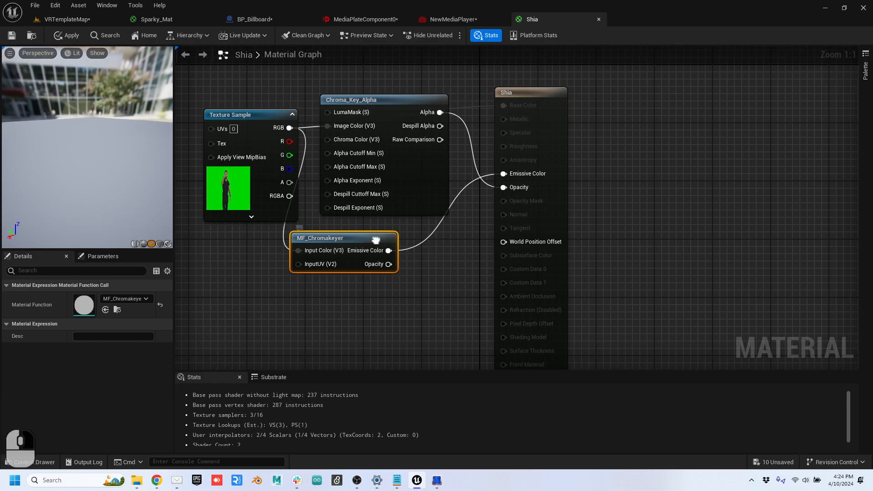
Step: Preview the MF_Chromakeyer node and inspect its keyed video from the front
{"action": "right_click", "coordinate": [375, 240]}
{"action": "left_click", "coordinate": [400, 257]}
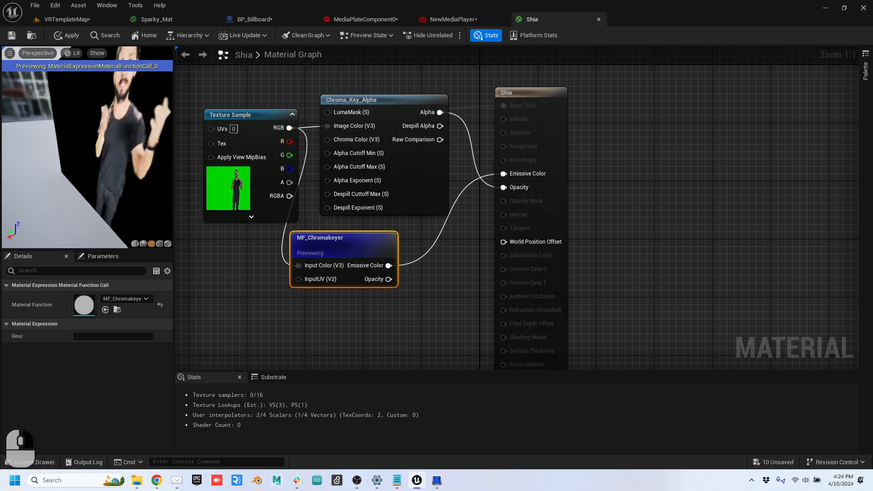
{"action": "left_click_drag", "start_coordinate": [87, 150], "coordinate": [129, 150]}
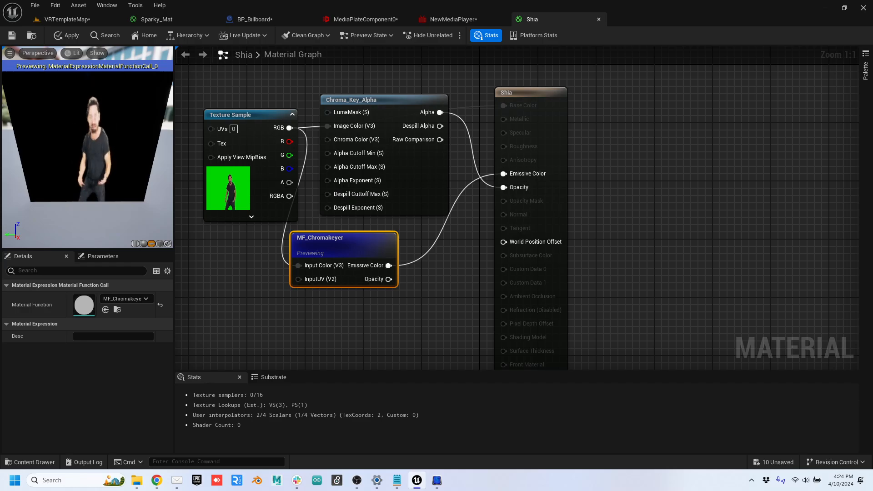
Step: Connect MF_Chromakeyer's Opacity output to the material's Opacity input and stop previewing the node
{"action": "left_click_drag", "start_coordinate": [389, 280], "coordinate": [504, 187]}
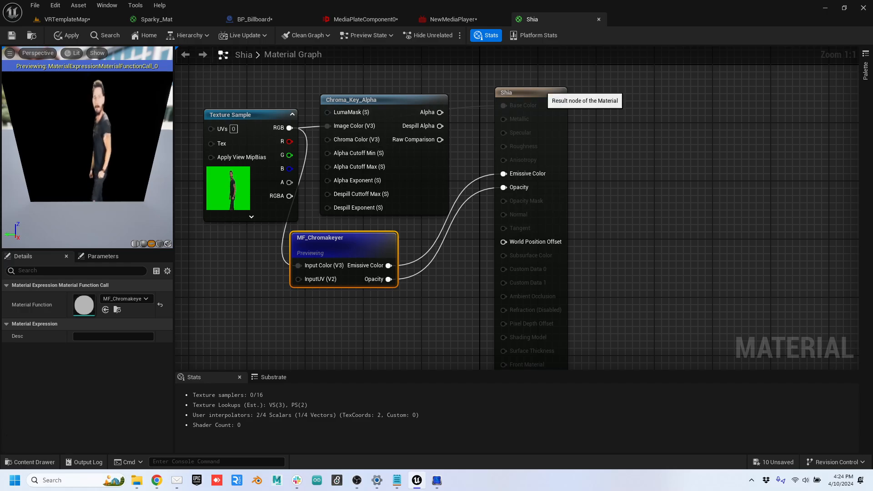
{"action": "right_click", "coordinate": [337, 249]}
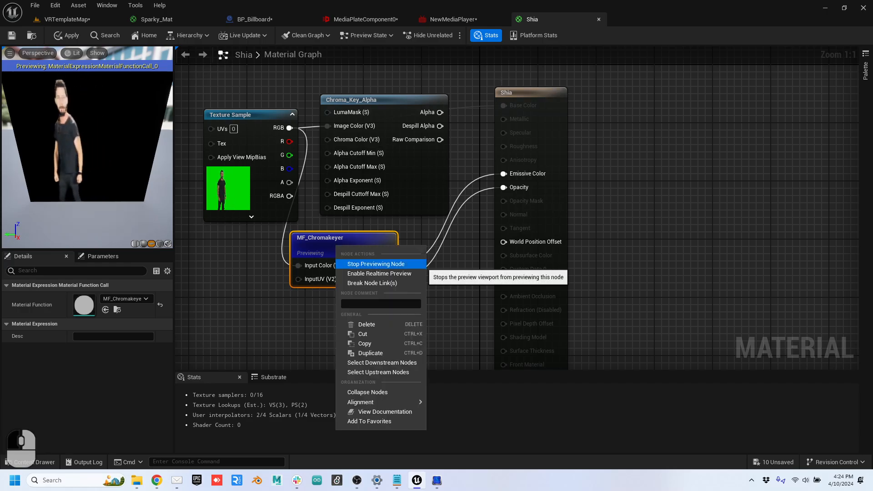
{"action": "left_click", "coordinate": [366, 261]}
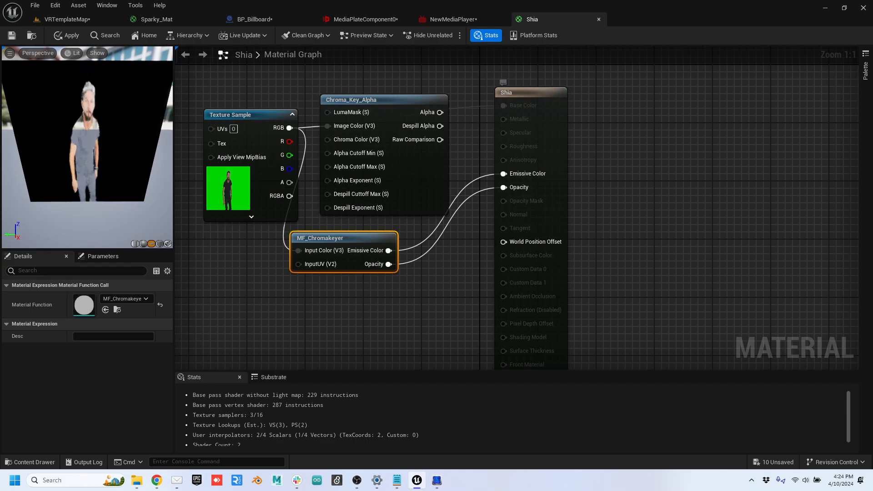
{"action": "left_click", "coordinate": [530, 92]}
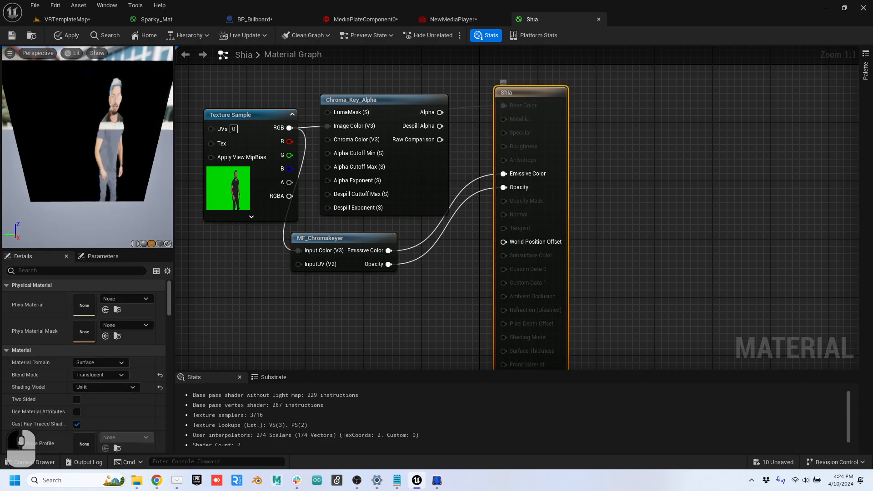
{"action": "left_click_drag", "start_coordinate": [388, 264], "coordinate": [504, 187]}
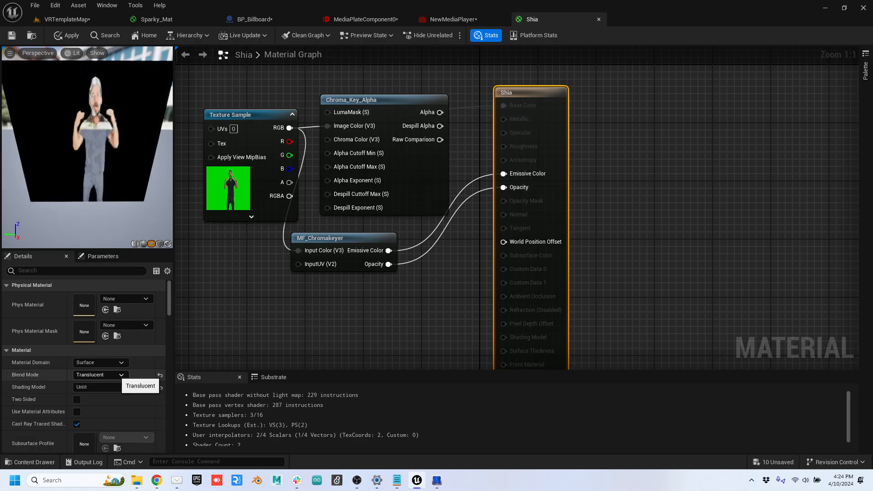
Step: Set the Shia material's blend mode to Masked and connect MF_Chromakeyer's Opacity output to the Opacity Mask input
{"action": "left_click", "coordinate": [100, 374]}
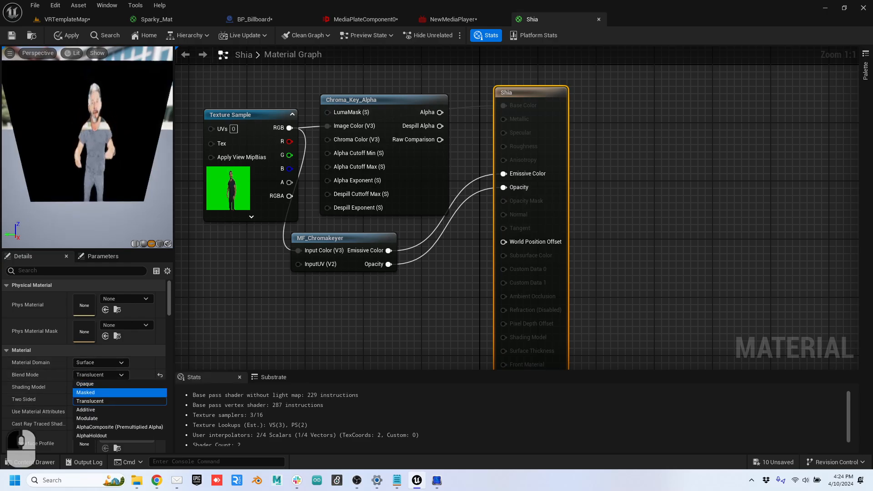
{"action": "left_click", "coordinate": [100, 392]}
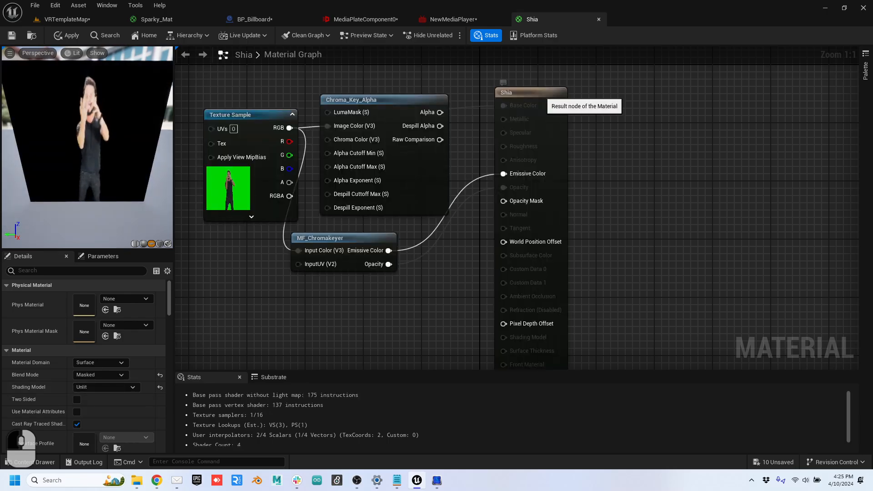
{"action": "left_click", "coordinate": [542, 94]}
{"action": "left_click_drag", "start_coordinate": [388, 264], "coordinate": [504, 201]}
Step: Look through the Shia material's detail settings, from translucency and usage to refraction and preview mesh
{"action": "scroll", "coordinate": [84, 364], "scroll_direction": "down", "scroll_amount": 4}
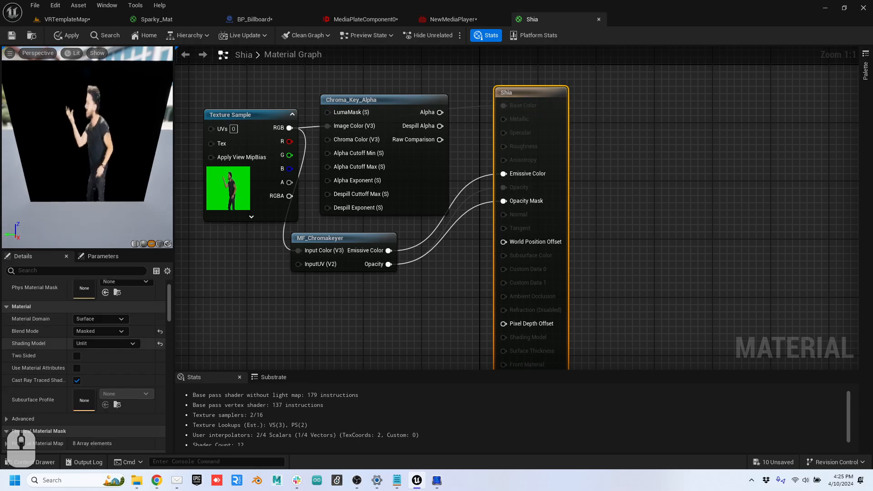
{"action": "scroll", "coordinate": [84, 364], "scroll_direction": "down", "scroll_amount": 8}
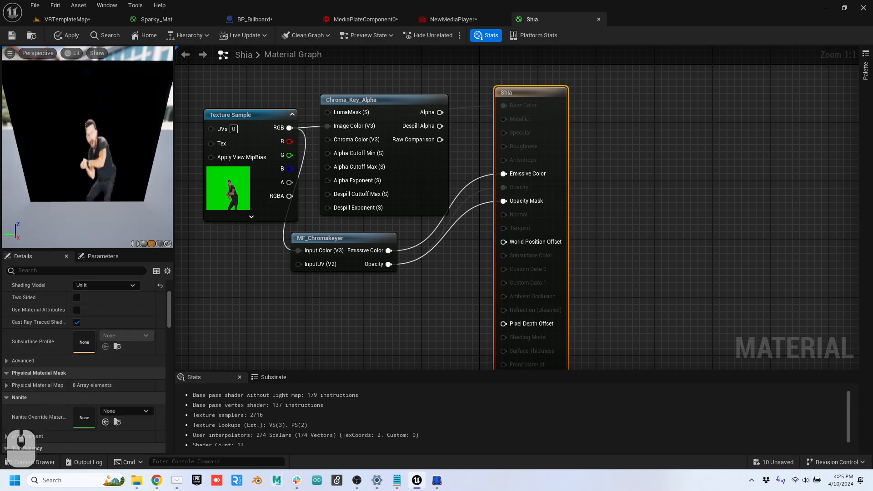
{"action": "scroll", "coordinate": [85, 364], "scroll_direction": "down", "scroll_amount": 3}
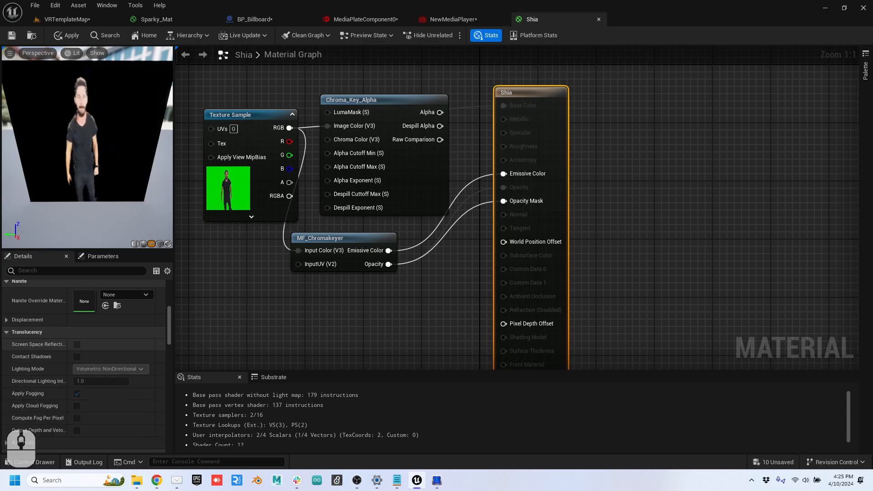
{"action": "scroll", "coordinate": [84, 363], "scroll_direction": "down", "scroll_amount": 7}
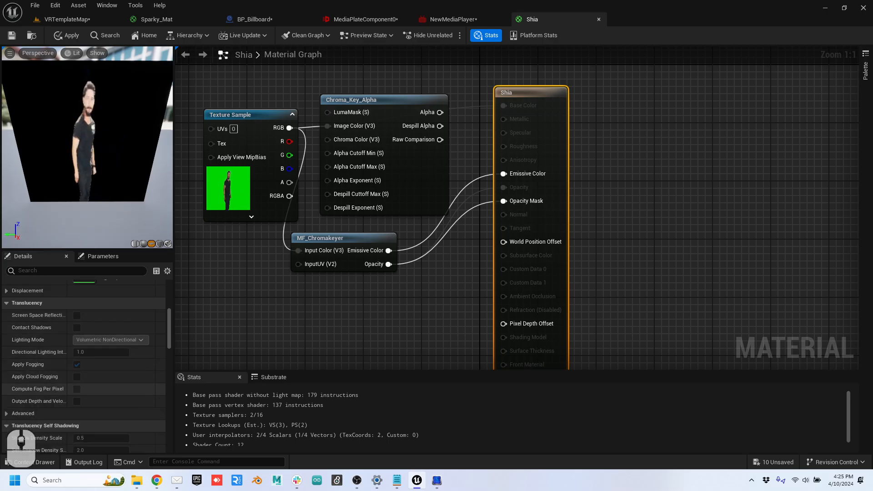
{"action": "scroll", "coordinate": [84, 364], "scroll_direction": "down", "scroll_amount": 18}
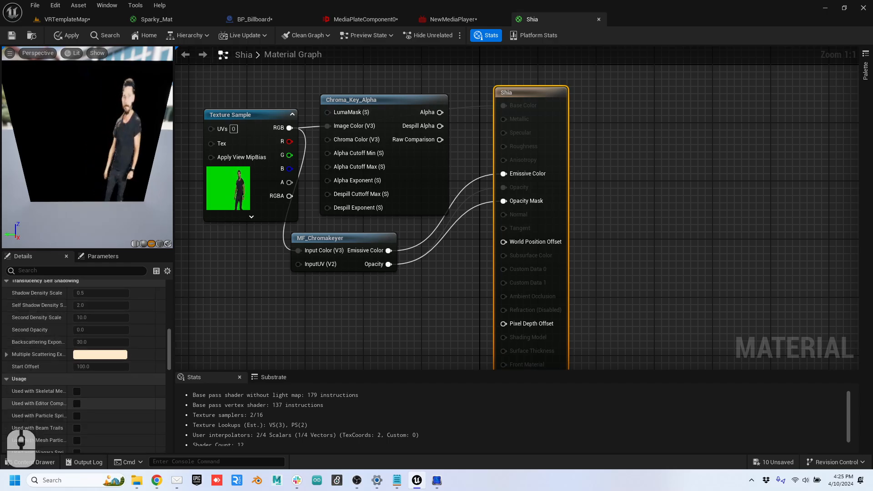
{"action": "scroll", "coordinate": [84, 363], "scroll_direction": "up", "scroll_amount": 11}
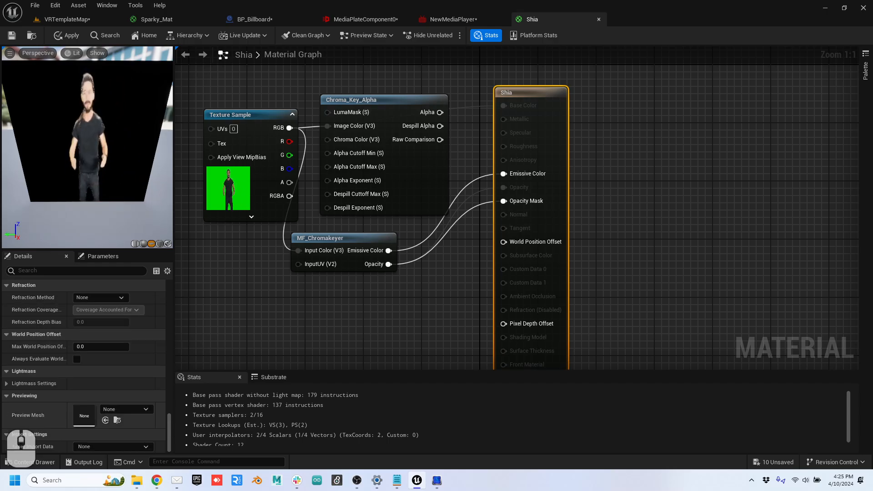
{"action": "scroll", "coordinate": [84, 364], "scroll_direction": "up", "scroll_amount": 8}
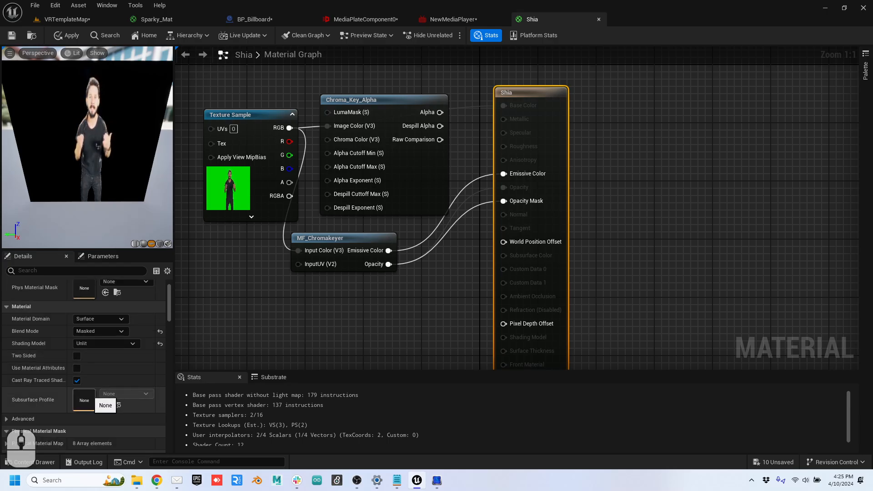
Step: Try Opacity Mask Clip Values of 0.663907 and -0.472093 in the material's advanced settings, and start entering a new decimal value
{"action": "scroll", "coordinate": [91, 400], "scroll_direction": "down", "scroll_amount": 2}
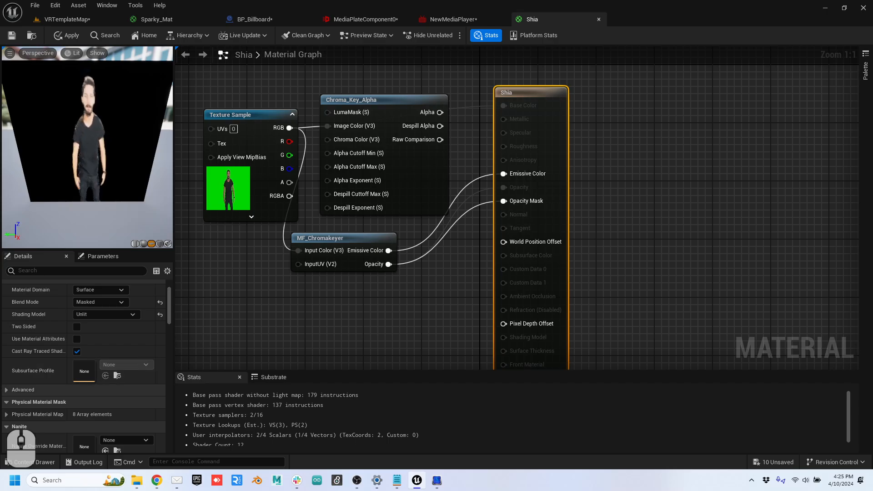
{"action": "left_click", "coordinate": [23, 390]}
{"action": "scroll", "coordinate": [91, 378], "scroll_direction": "down", "scroll_amount": 2}
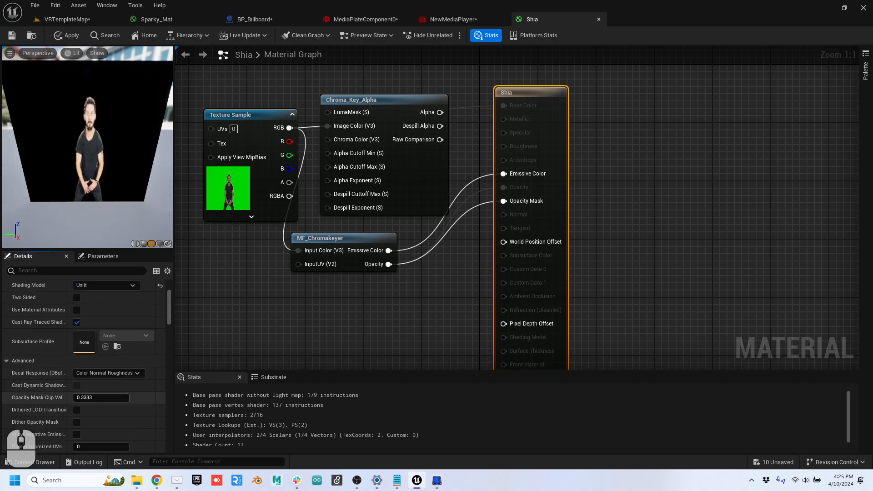
{"action": "mouse_move", "coordinate": [96, 397]}
{"action": "left_mouse_down"}
{"action": "mouse_move", "coordinate": [146, 397]}
{"action": "mouse_move", "coordinate": [89, 397]}
{"action": "left_mouse_up"}
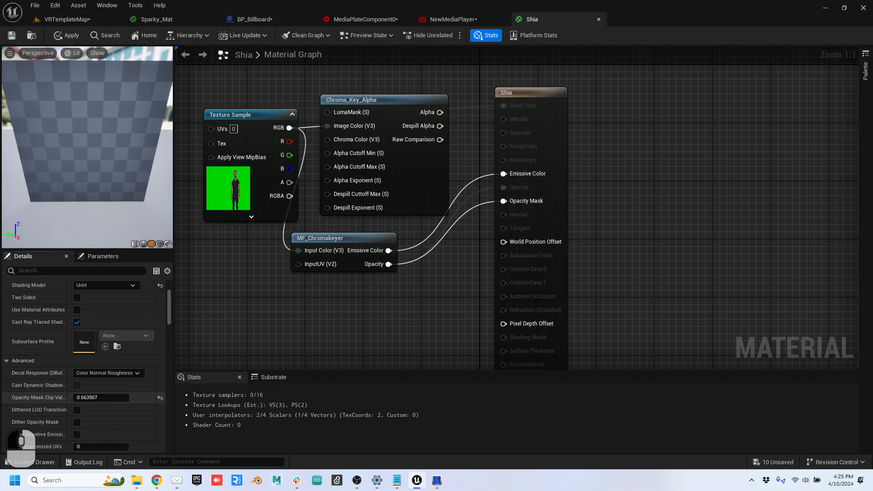
{"action": "mouse_move", "coordinate": [108, 397]}
{"action": "left_mouse_down"}
{"action": "mouse_move", "coordinate": [72, 397]}
{"action": "mouse_move", "coordinate": [97, 398]}
{"action": "left_mouse_up"}
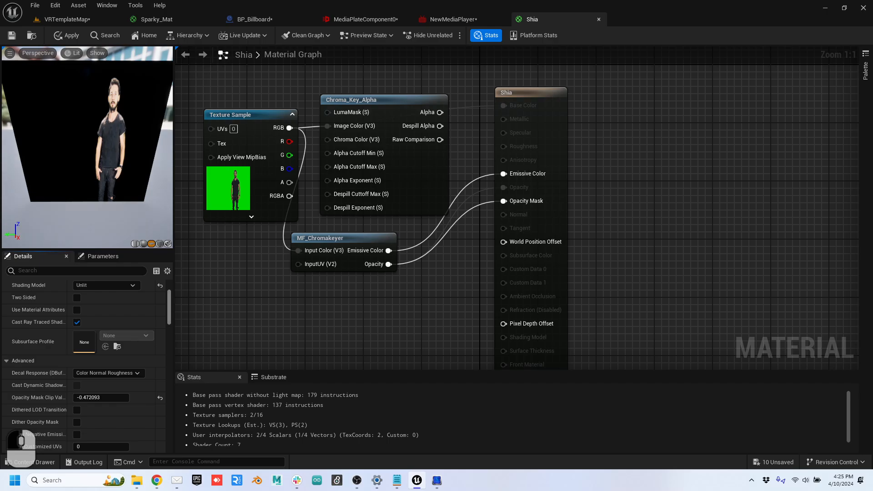
{"action": "left_click", "coordinate": [99, 398]}
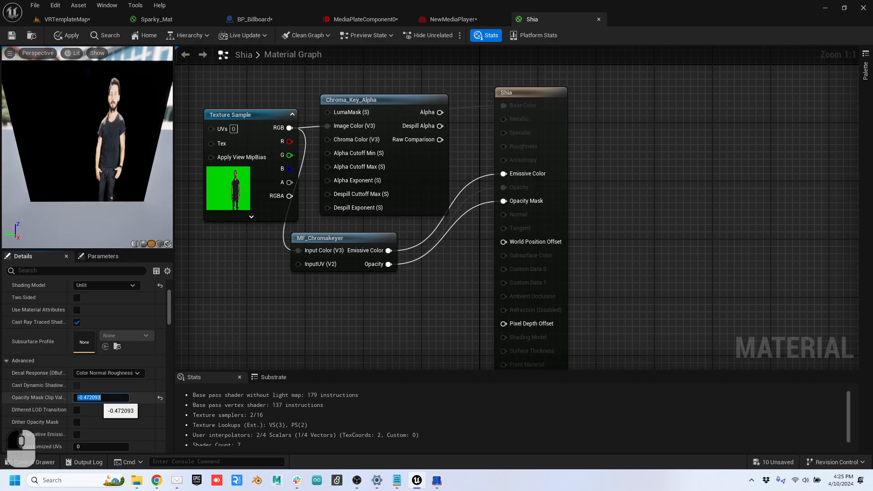
{"action": "type", "text": "."}
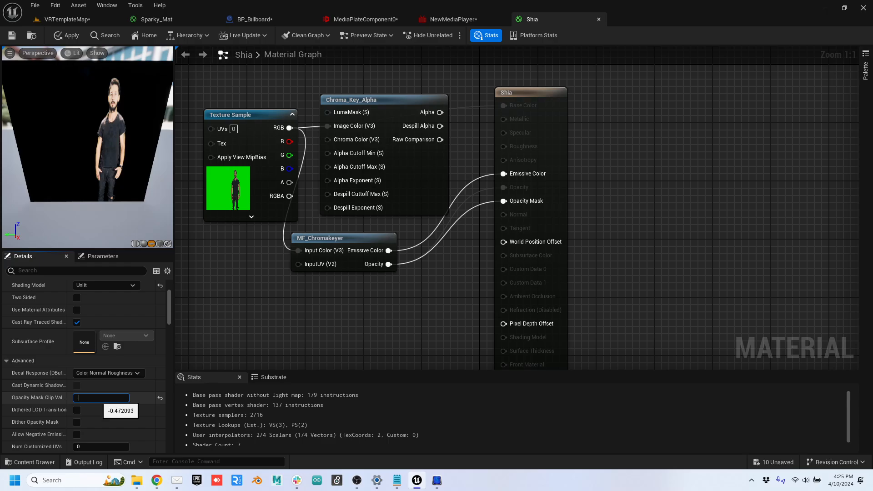
Step: Set the Shia material's Opacity Mask Clip Value to 0.0
{"action": "type", "text": "0.0"}
{"action": "key", "text": "Tab"}
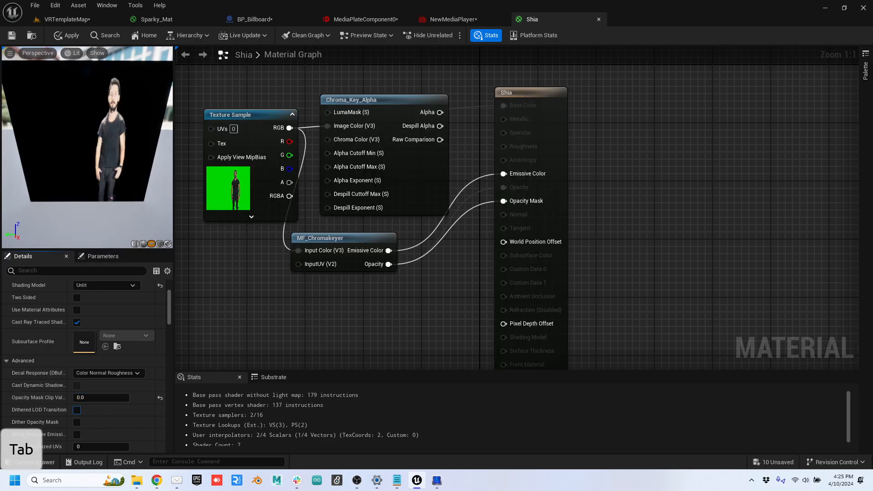
{"action": "left_click", "coordinate": [107, 179]}
Step: Route MF_Chromakeyer's Emissive Color through a OneMinus node into the Opacity Mask input and save the material
{"action": "left_click_drag", "start_coordinate": [389, 250], "coordinate": [503, 200]}
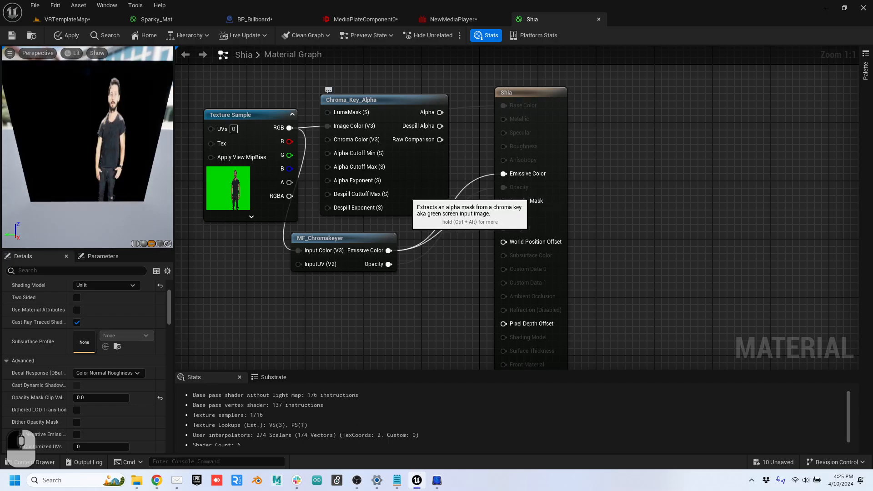
{"action": "left_click_drag", "start_coordinate": [388, 250], "coordinate": [401, 297]}
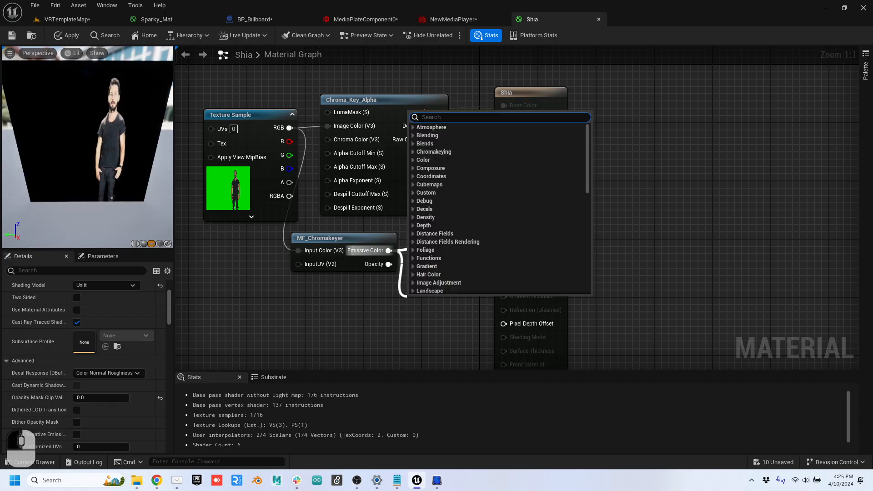
{"action": "type", "text": "1-"}
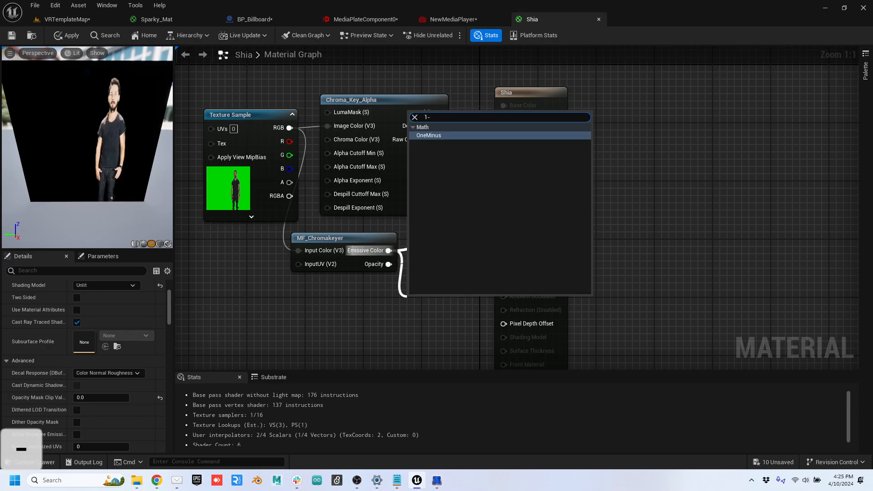
{"action": "key", "text": "Return"}
{"action": "left_click_drag", "start_coordinate": [433, 316], "coordinate": [504, 201]}
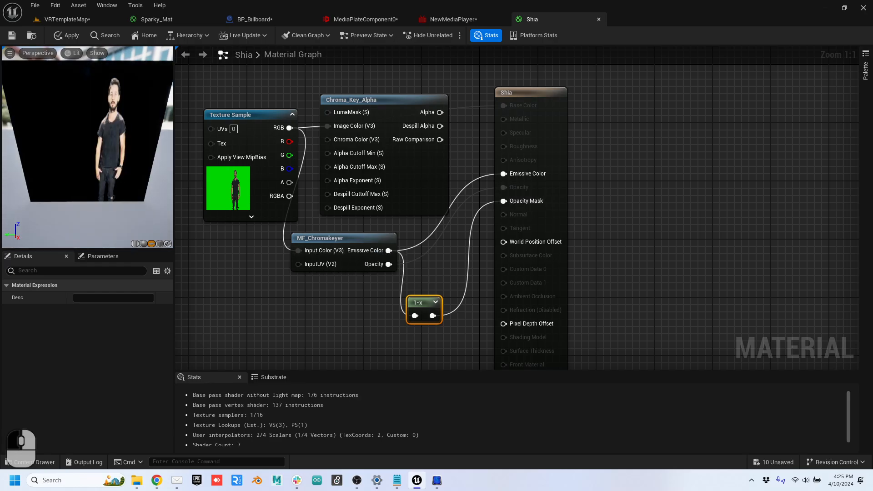
{"action": "left_click", "coordinate": [12, 35]}
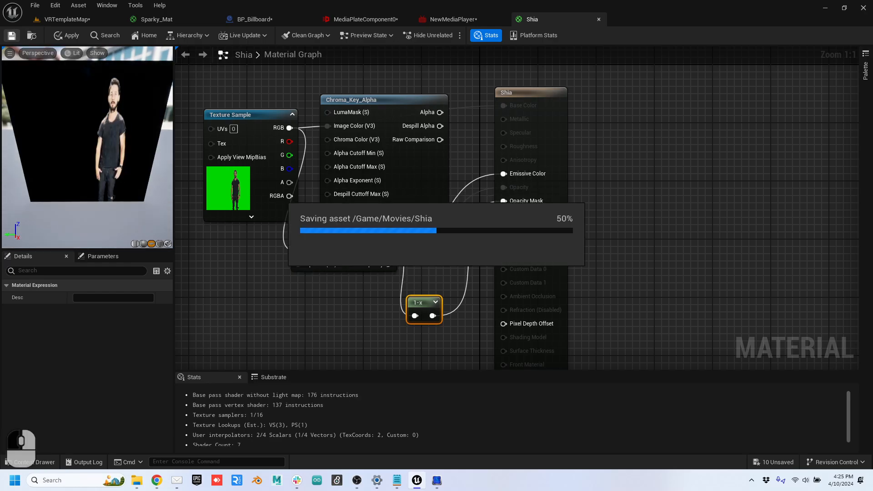
Step: In the VRTemplateMap level, duplicate the MaterialBillboard component of BP_Billboard and place the copy beside the original robot
{"action": "left_click", "coordinate": [77, 19]}
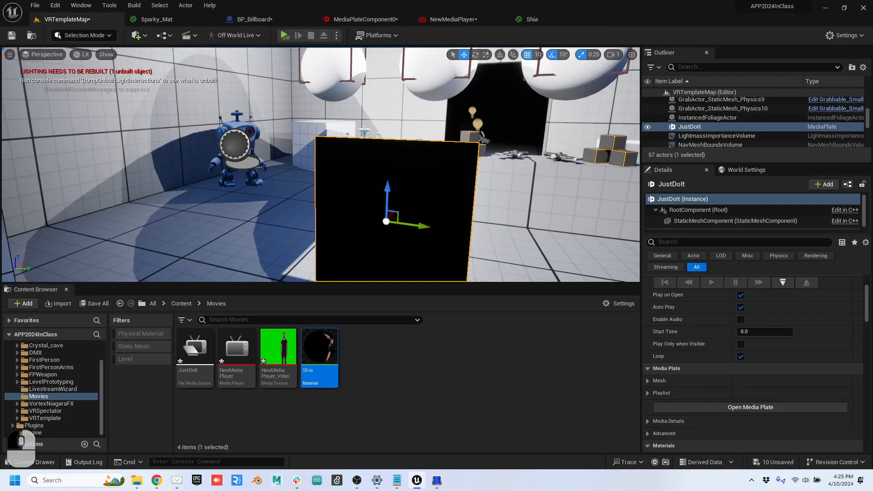
{"action": "left_click", "coordinate": [240, 145]}
{"action": "left_click", "coordinate": [696, 220]}
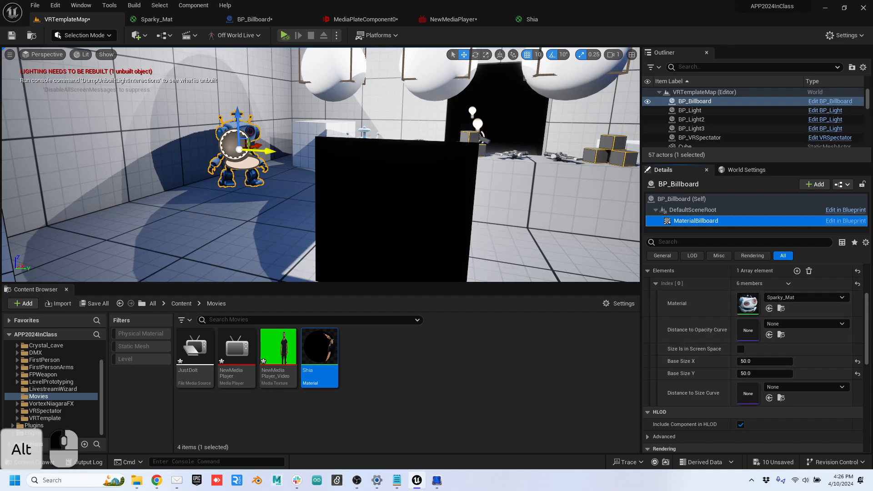
{"action": "left_click_drag", "start_coordinate": [269, 152], "coordinate": [337, 172], "text": "alt"}
Step: Assign the Shia material to the duplicated billboard component and check it up close in the level
{"action": "left_click", "coordinate": [804, 297]}
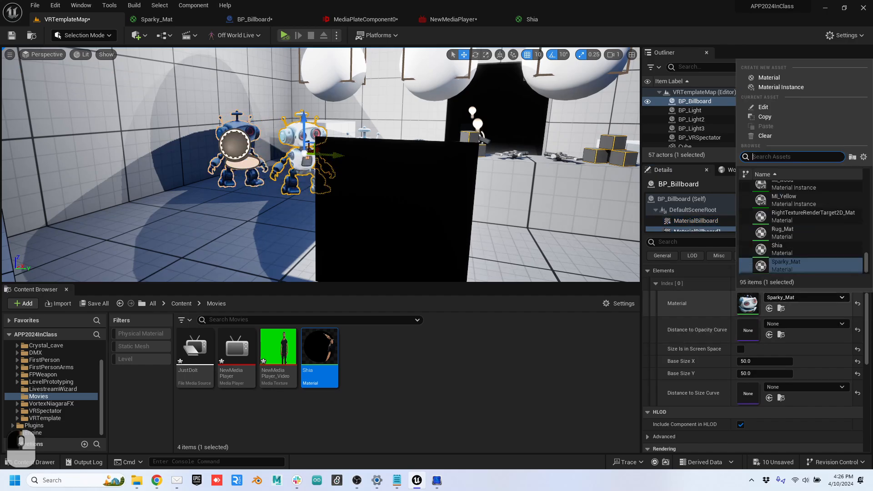
{"action": "type", "text": "shia"}
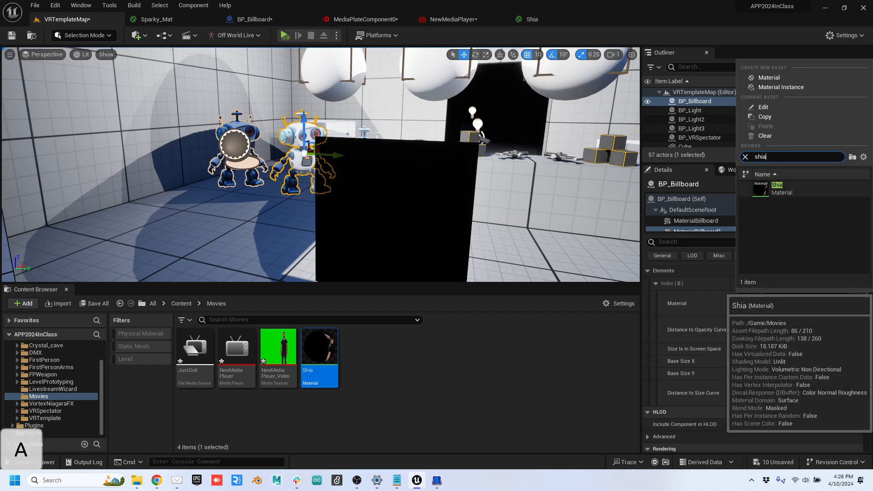
{"action": "left_click", "coordinate": [791, 189]}
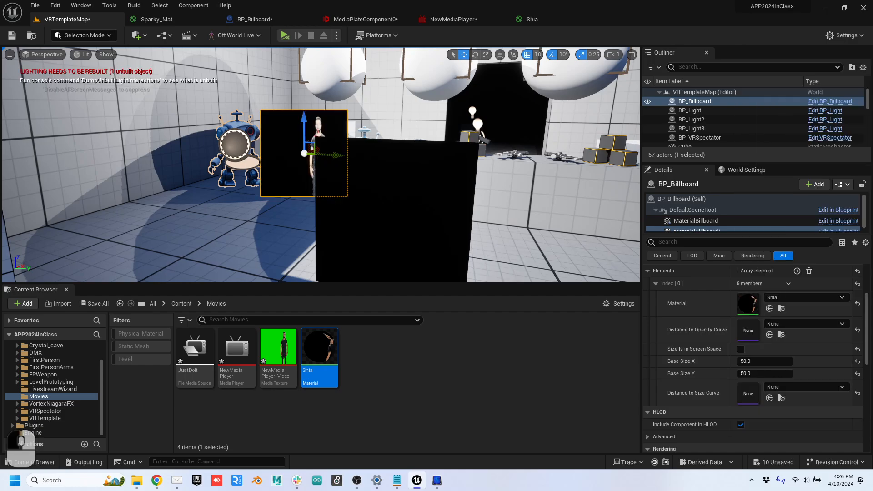
{"action": "right_click_drag", "start_coordinate": [318, 163], "coordinate": [346, 123]}
{"action": "key", "text": "d"}
Step: Delete the Chroma_Key_Alpha node from the Shia material graph
{"action": "left_click", "coordinate": [532, 19]}
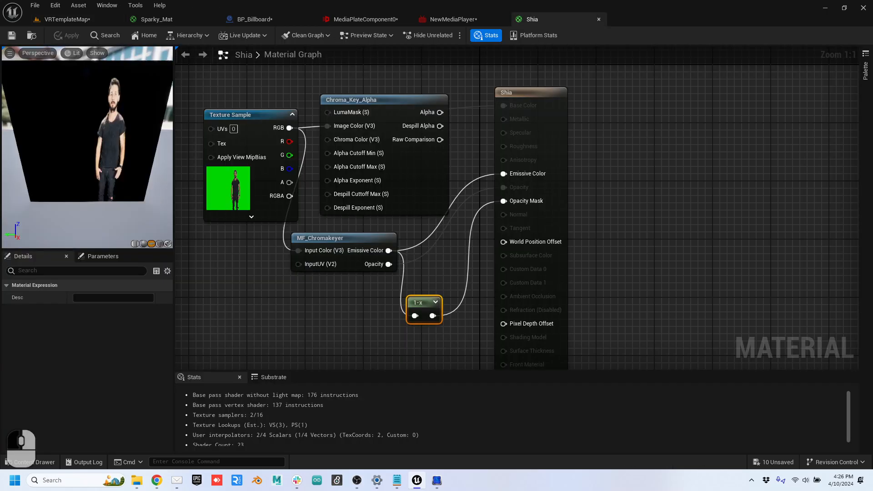
{"action": "left_click", "coordinate": [418, 126]}
{"action": "key", "text": "Delete"}
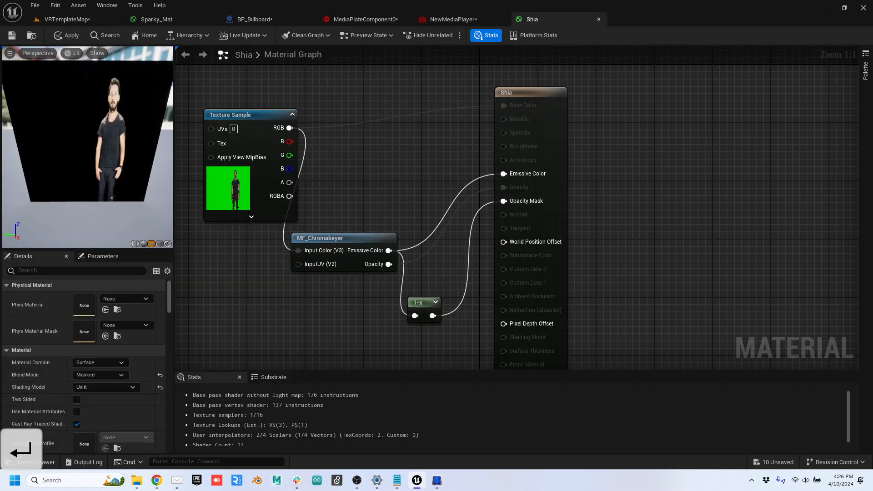
{"action": "left_click_drag", "start_coordinate": [289, 128], "coordinate": [365, 140]}
{"action": "key", "text": "Escape"}
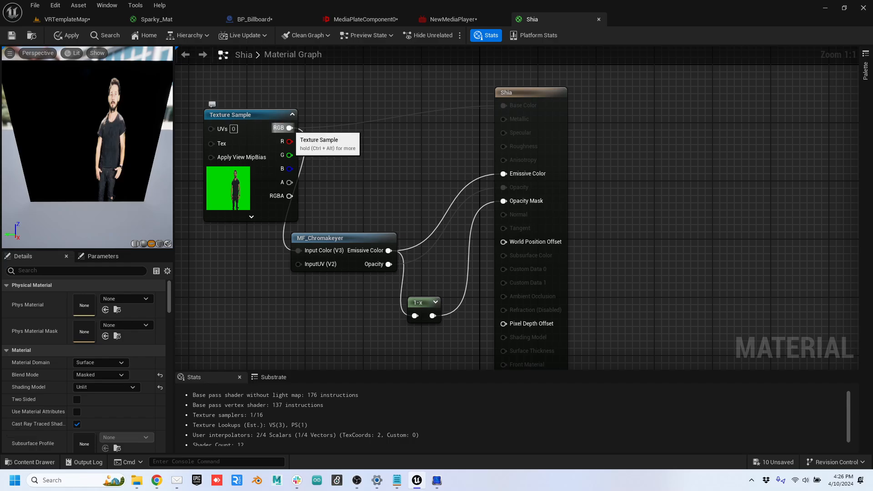
Step: Reposition the MF_Chromakeyer node between the Texture Sample and the material output, briefly turning its node preview on and off
{"action": "left_click_drag", "start_coordinate": [341, 241], "coordinate": [385, 154]}
{"action": "right_click", "coordinate": [385, 157]}
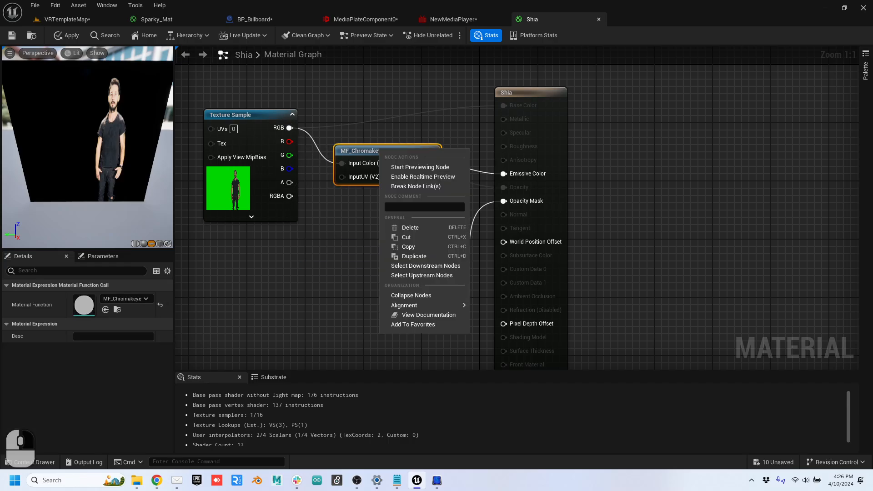
{"action": "left_click", "coordinate": [419, 167]}
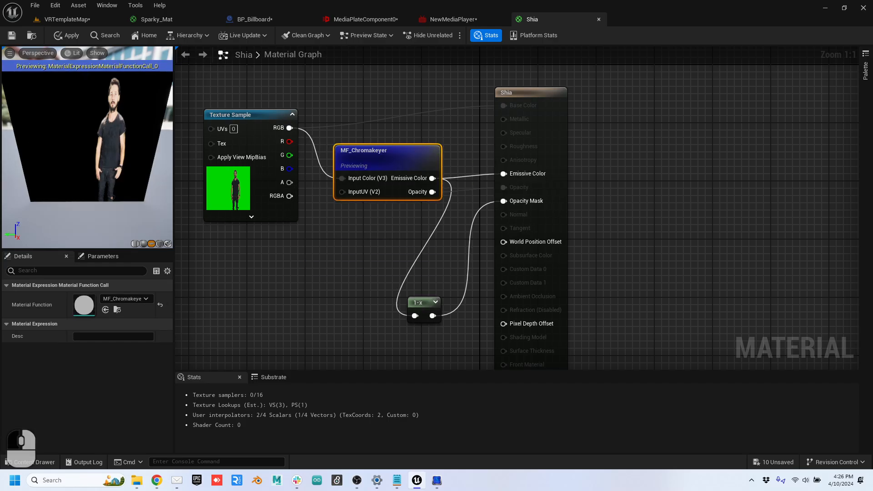
{"action": "right_click", "coordinate": [402, 167]}
{"action": "left_click", "coordinate": [423, 176]}
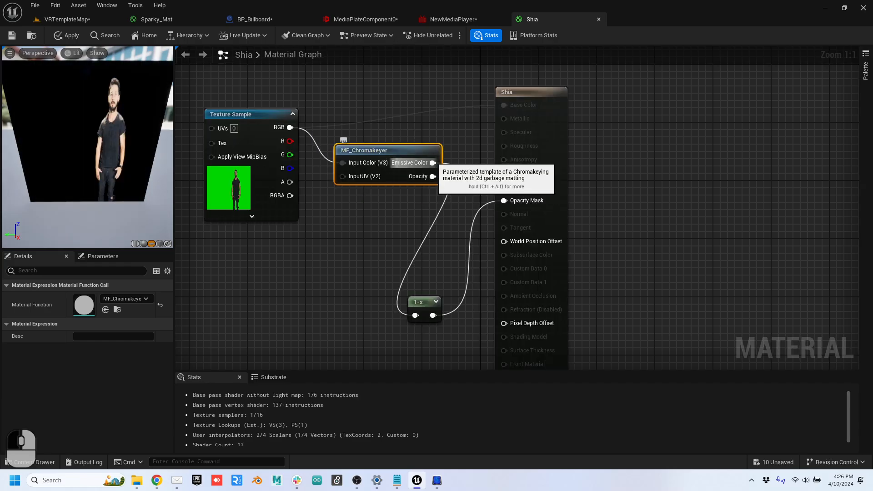
{"action": "left_click_drag", "start_coordinate": [382, 153], "coordinate": [368, 152]}
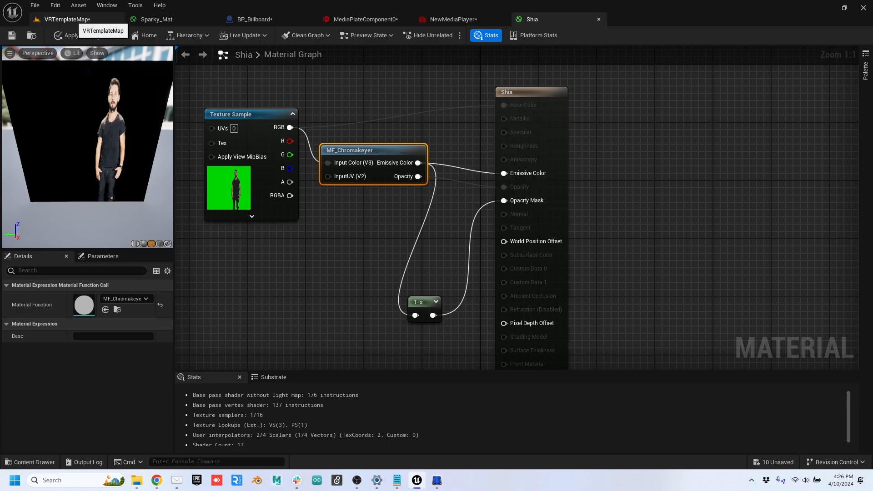
Step: Apply the Shia material changes and inspect the billboard copy in the VRTemplateMap level
{"action": "left_click", "coordinate": [68, 35]}
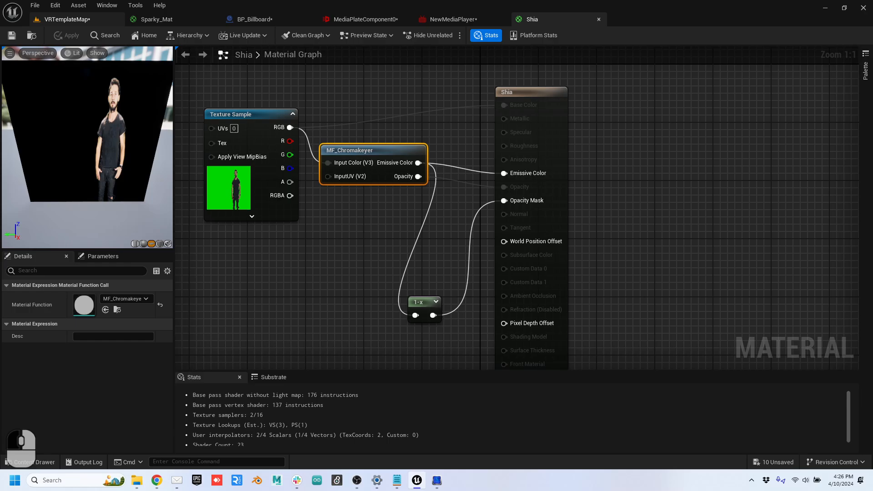
{"action": "left_click", "coordinate": [68, 19]}
{"action": "right_click_drag", "start_coordinate": [321, 165], "coordinate": [375, 158]}
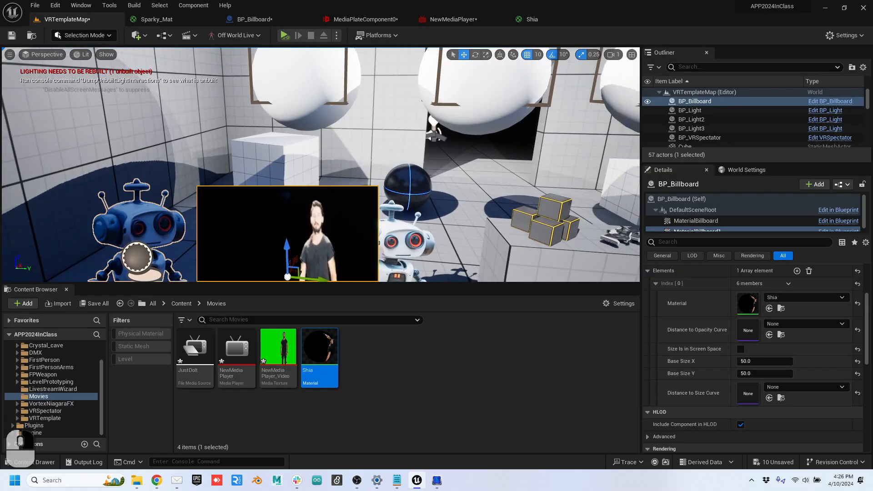
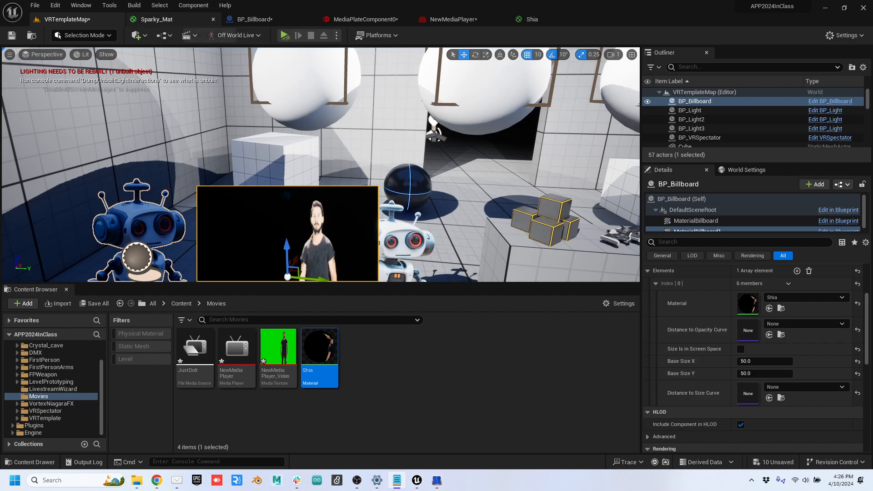
Step: Switch to the Chrome window with Scenario's Remove Background page and open the Images gallery
{"action": "mouse_move", "coordinate": [157, 480]}
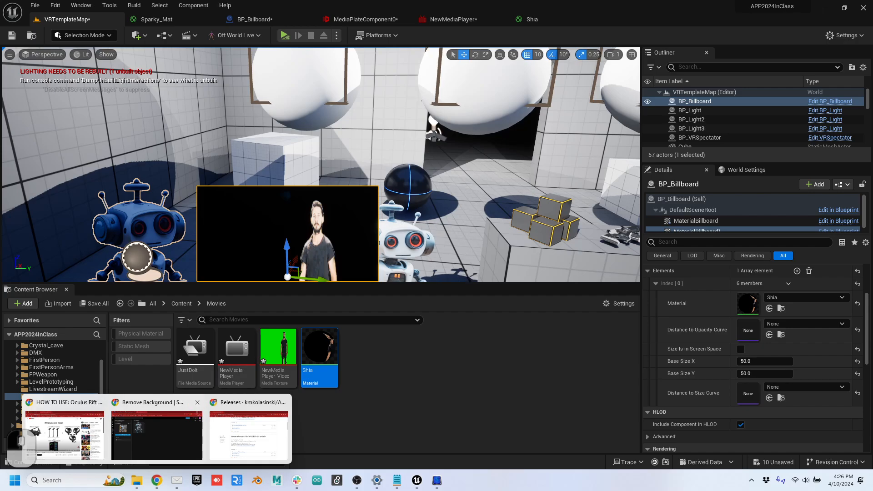
{"action": "left_click", "coordinate": [181, 423]}
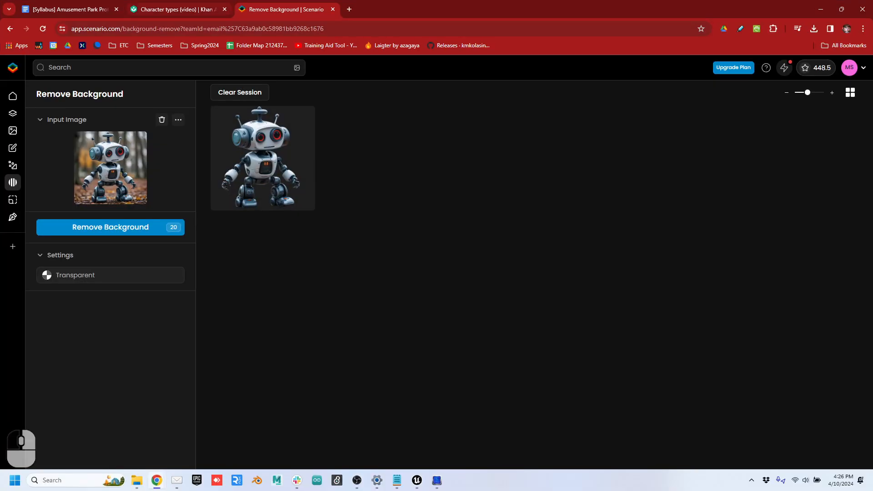
{"action": "mouse_move", "coordinate": [12, 114]}
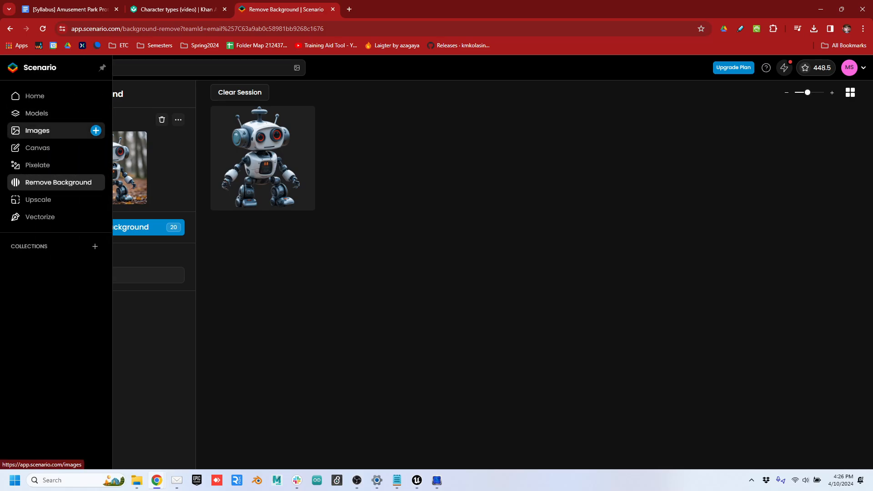
{"action": "left_click", "coordinate": [36, 131]}
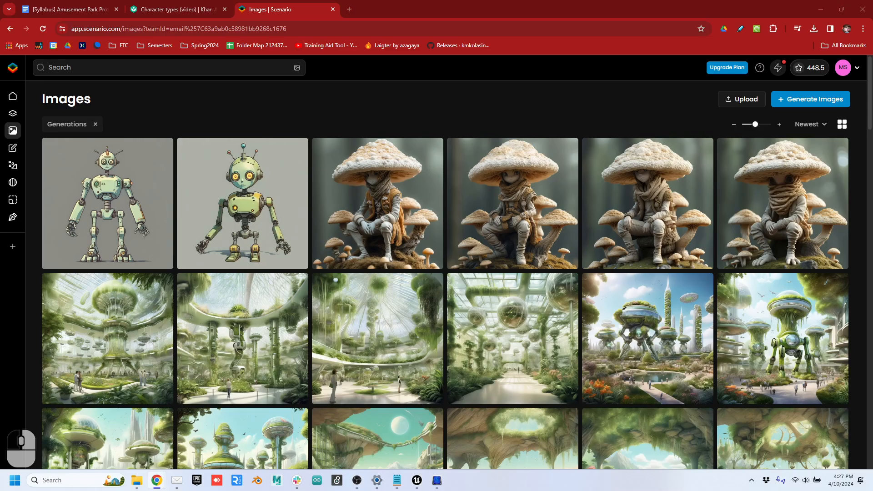
{"action": "key", "text": "i"}
Step: Move the Tripo AI browser tab into the main Chrome window and open the Tripo web app
{"action": "left_click_drag", "start_coordinate": [870, 41], "coordinate": [713, 70]}
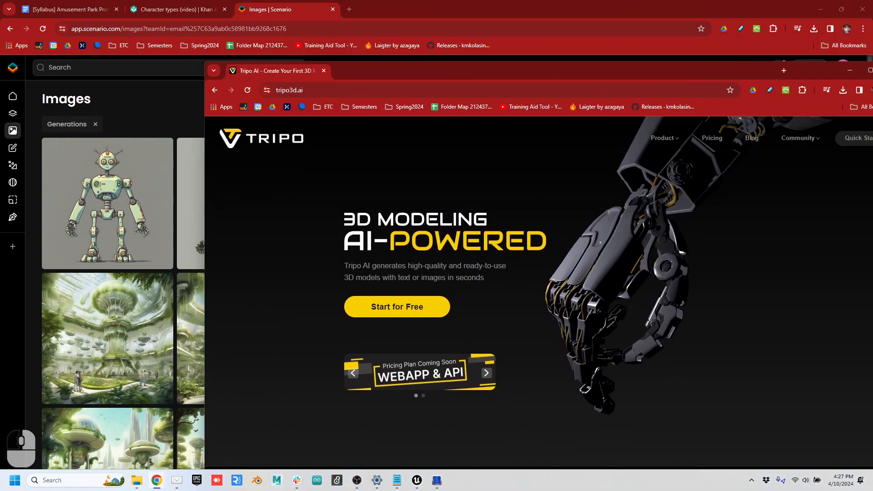
{"action": "left_click_drag", "start_coordinate": [338, 71], "coordinate": [396, 9]}
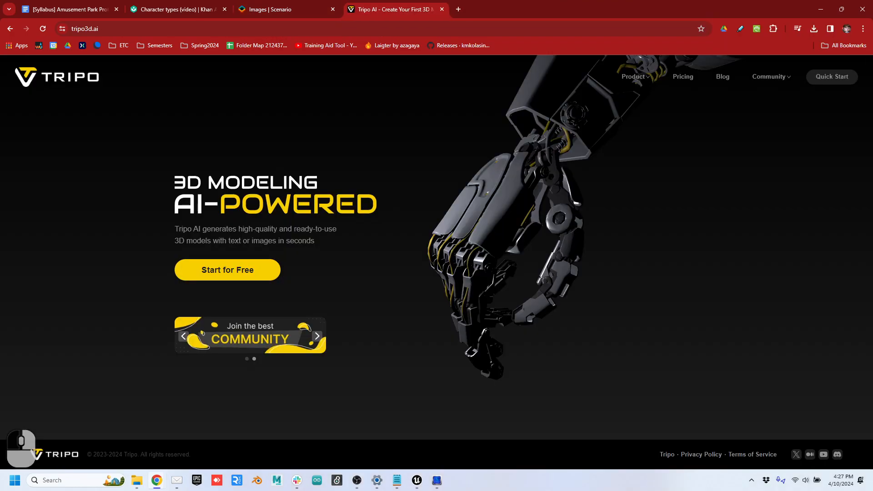
{"action": "mouse_move", "coordinate": [771, 76]}
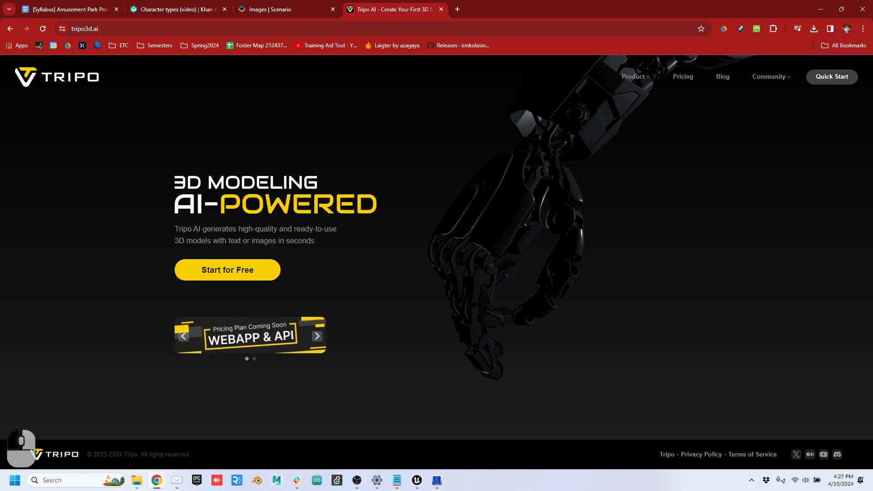
{"action": "left_click", "coordinate": [831, 77]}
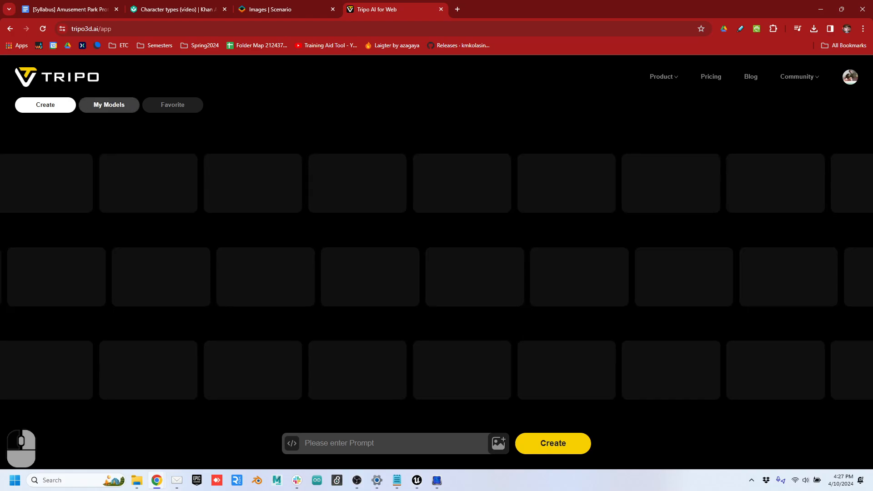
Step: Open the green WorryWart robot from the saved Tripo models, compare it with its Scenario source image, and view it from other angles
{"action": "left_click", "coordinate": [110, 105]}
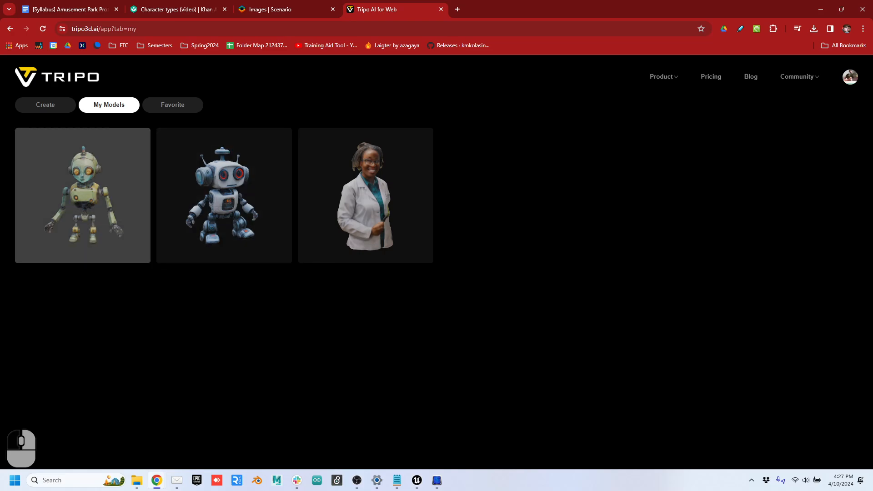
{"action": "left_click", "coordinate": [83, 196]}
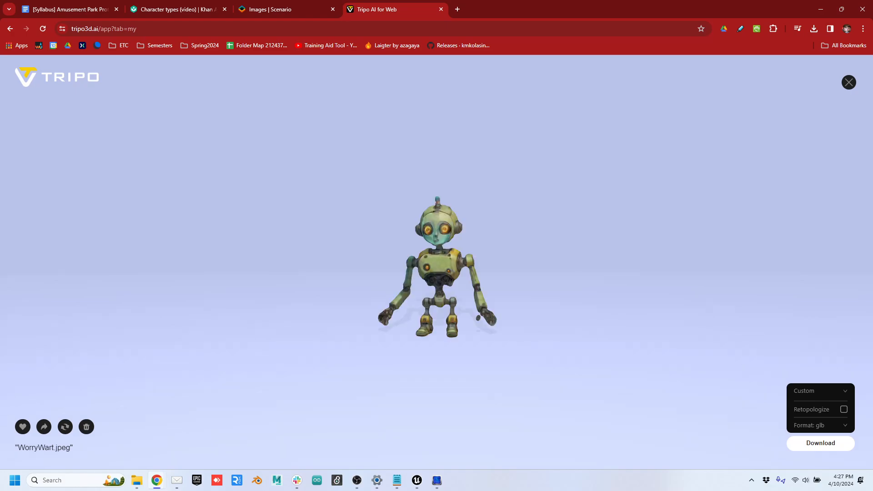
{"action": "left_click_drag", "start_coordinate": [332, 273], "coordinate": [426, 282]}
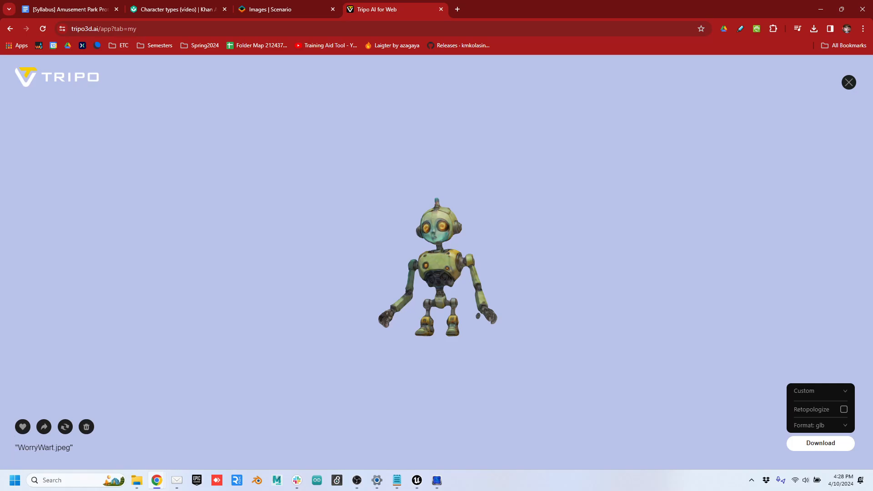
{"action": "left_click", "coordinate": [284, 9]}
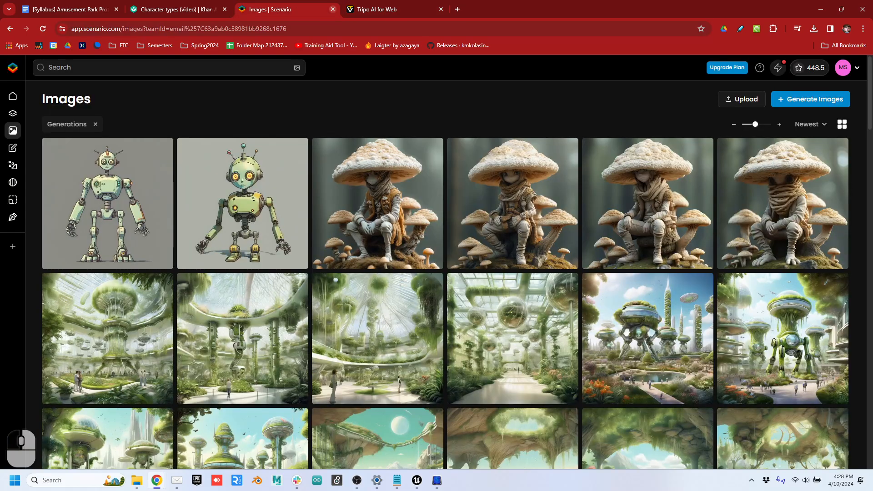
{"action": "left_click", "coordinate": [391, 9]}
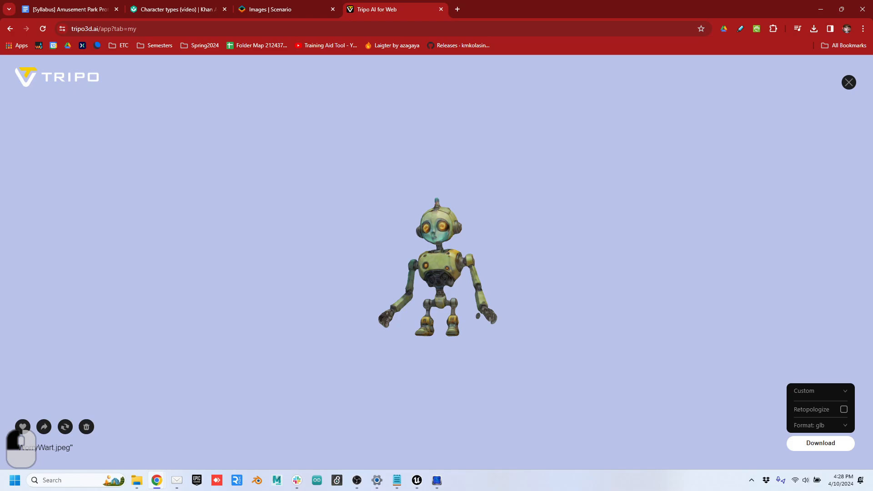
{"action": "left_click_drag", "start_coordinate": [440, 282], "coordinate": [579, 302]}
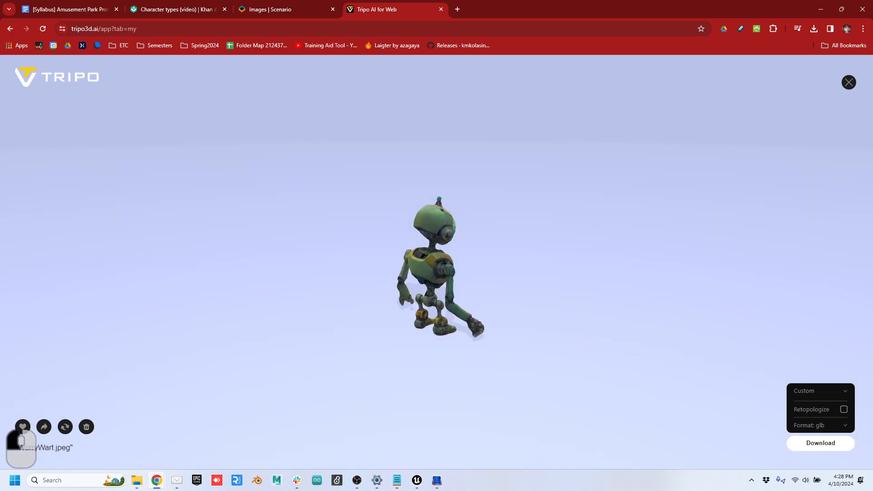
Step: Review the export presets and file formats offered for the WorryWart model, and view the robot from its front side
{"action": "left_click", "coordinate": [819, 390]}
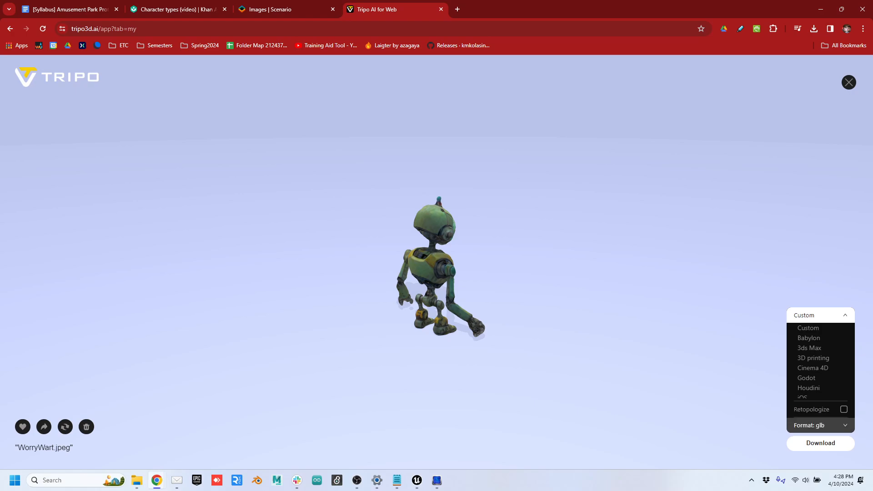
{"action": "left_click", "coordinate": [818, 425]}
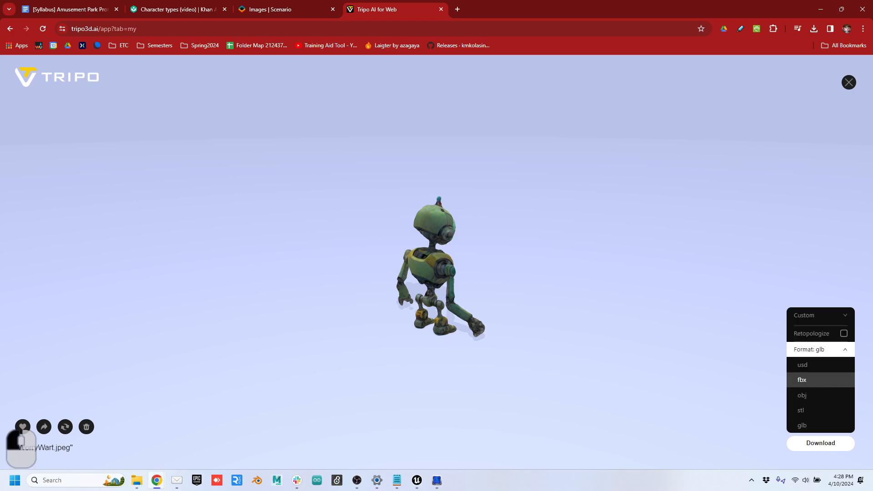
{"action": "left_click_drag", "start_coordinate": [546, 273], "coordinate": [305, 263]}
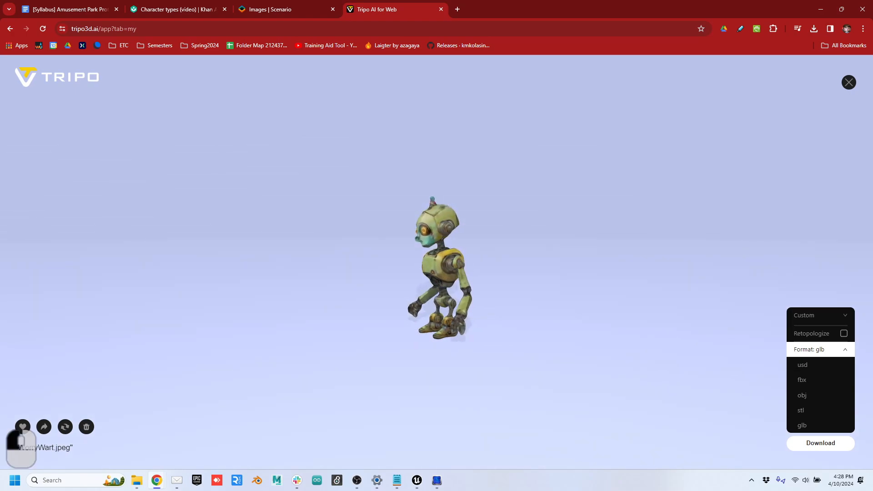
Step: Open Mixamo in a new browser tab and sign in with the Google account
{"action": "left_click", "coordinate": [457, 9]}
{"action": "type", "text": "mix"}
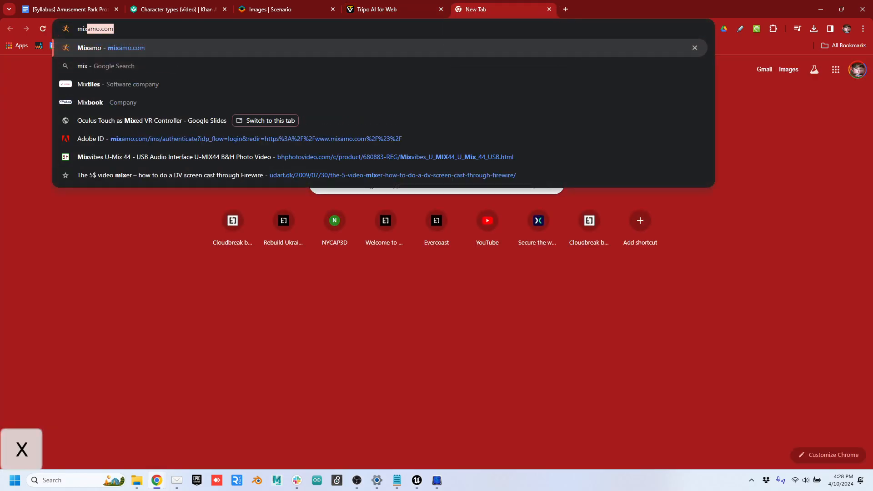
{"action": "key", "text": "Return"}
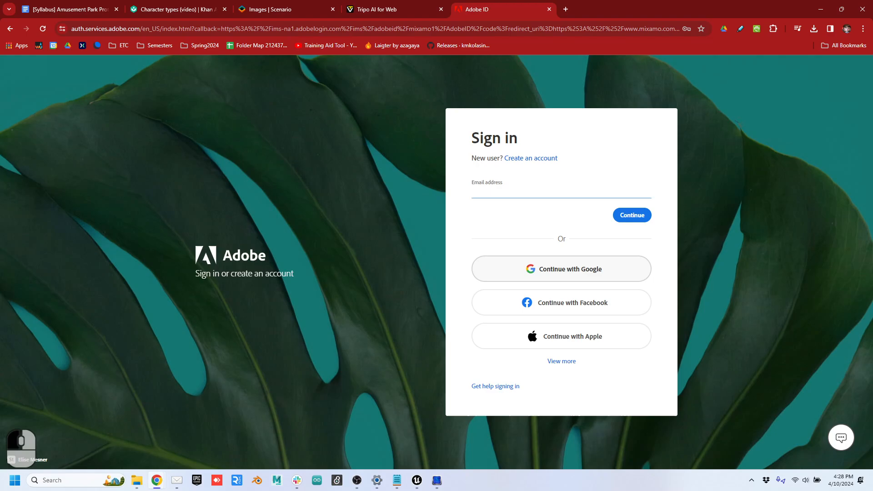
{"action": "left_click", "coordinate": [570, 269]}
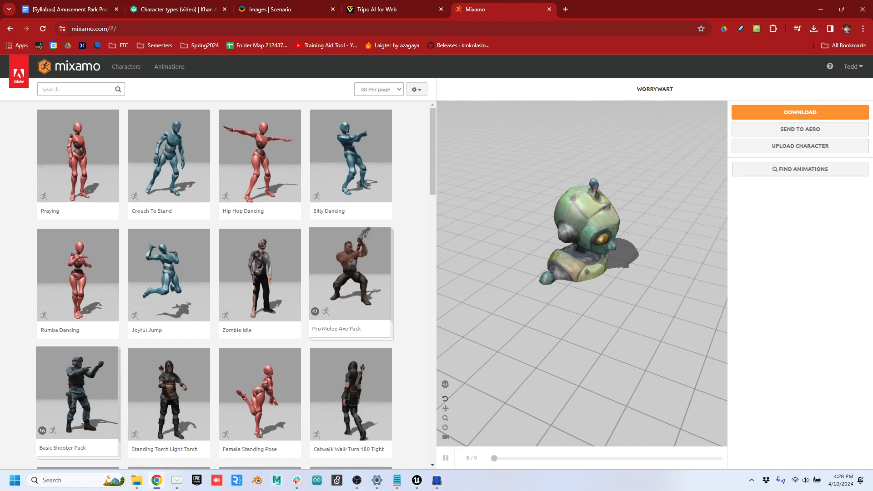
Step: Preview the Hip Hop Dancing animation on the WorryWart character from a lower camera angle
{"action": "left_click", "coordinate": [260, 163]}
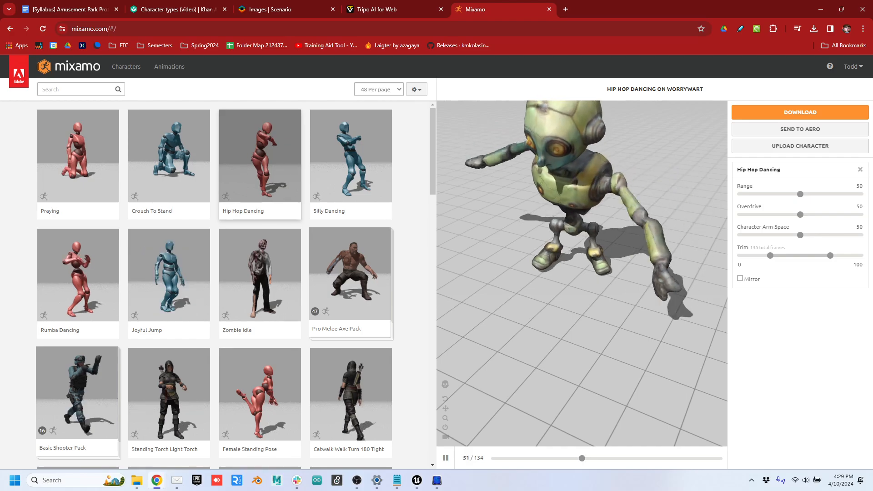
{"action": "left_click_drag", "start_coordinate": [582, 273], "coordinate": [534, 213]}
{"action": "right_click_drag", "start_coordinate": [535, 213], "coordinate": [534, 199]}
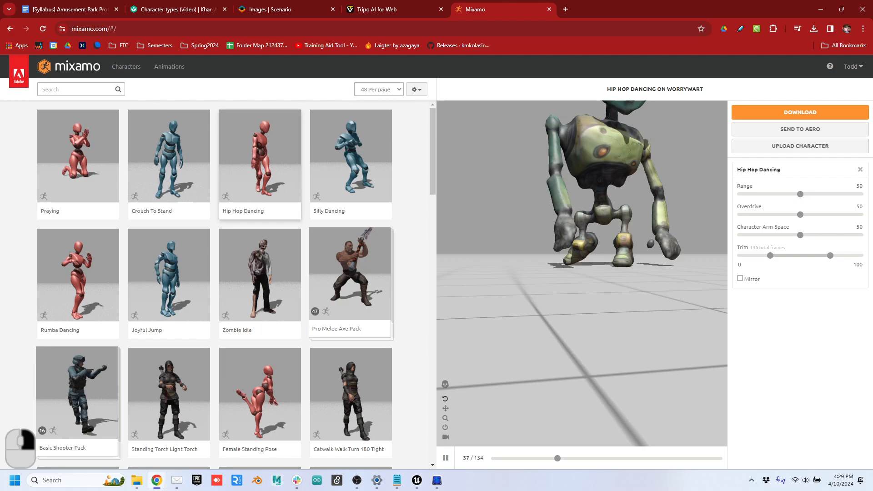
{"action": "left_click", "coordinate": [446, 409]}
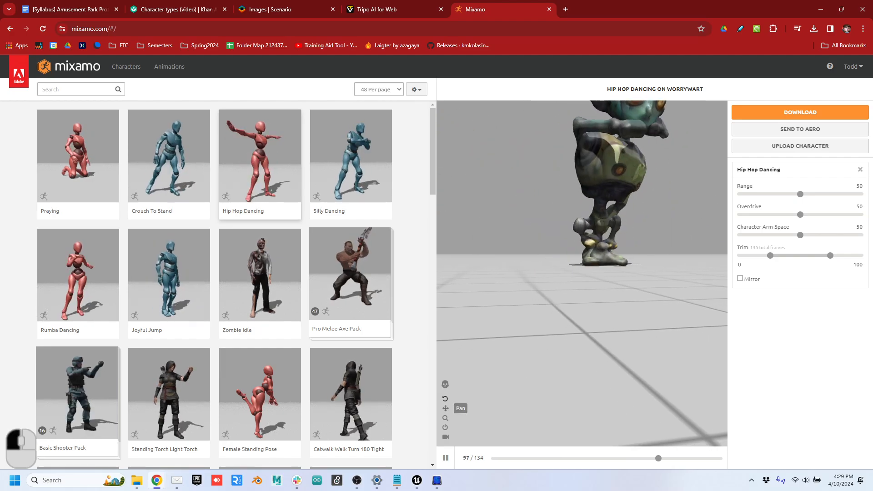
{"action": "right_click_drag", "start_coordinate": [582, 272], "coordinate": [582, 232]}
{"action": "key", "text": "f"}
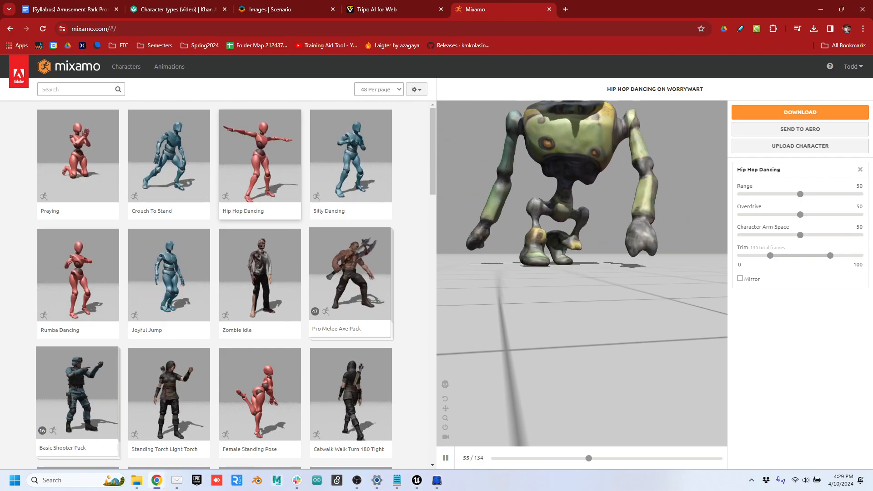
Step: Search the animations for "tpose" and apply T-Pose to the WorryWart character
{"action": "key", "text": "p"}
{"action": "key", "text": "s"}
{"action": "key", "text": "e"}
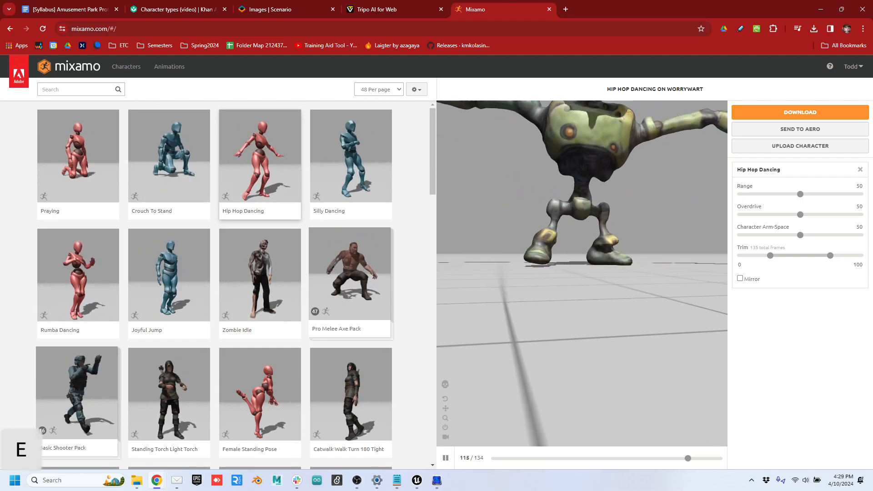
{"action": "left_click", "coordinate": [75, 89]}
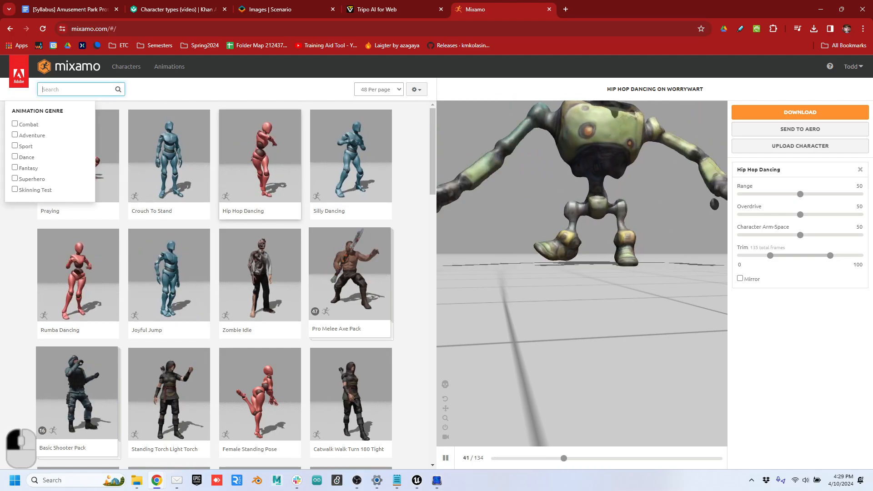
{"action": "type", "text": "tpose"}
{"action": "key", "text": "Return"}
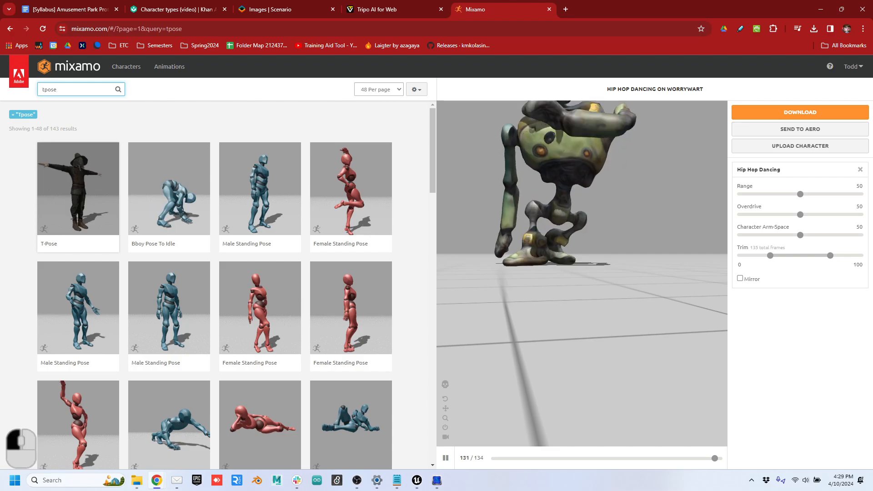
{"action": "left_click", "coordinate": [78, 195]}
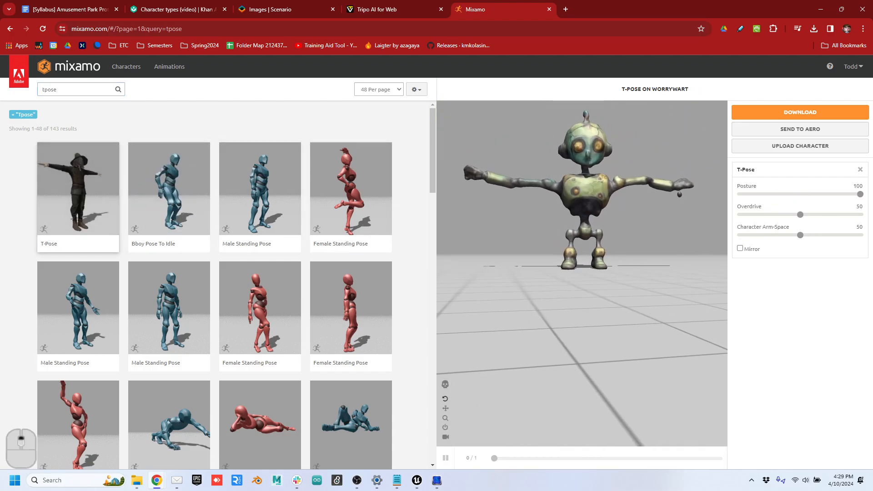
Step: Download the T-Pose character as FBX Binary with skin, at 30 frames per second and without keyframe reduction
{"action": "left_click", "coordinate": [800, 112]}
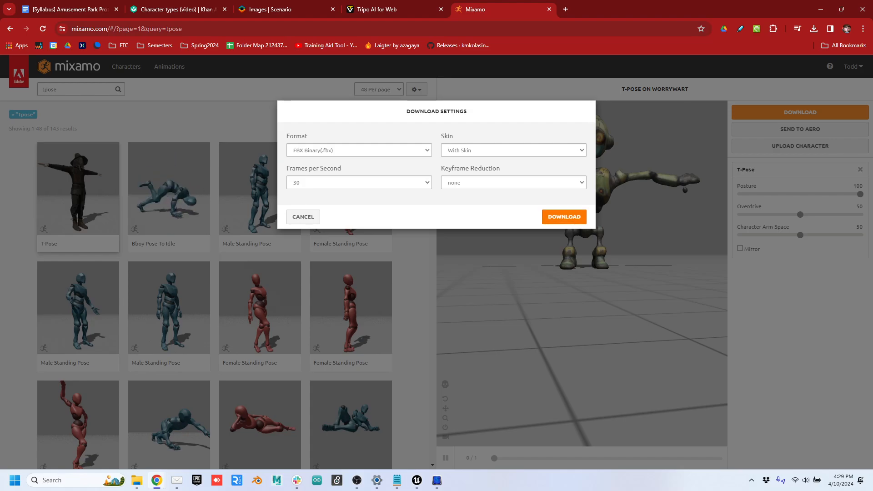
{"action": "left_click", "coordinate": [564, 216]}
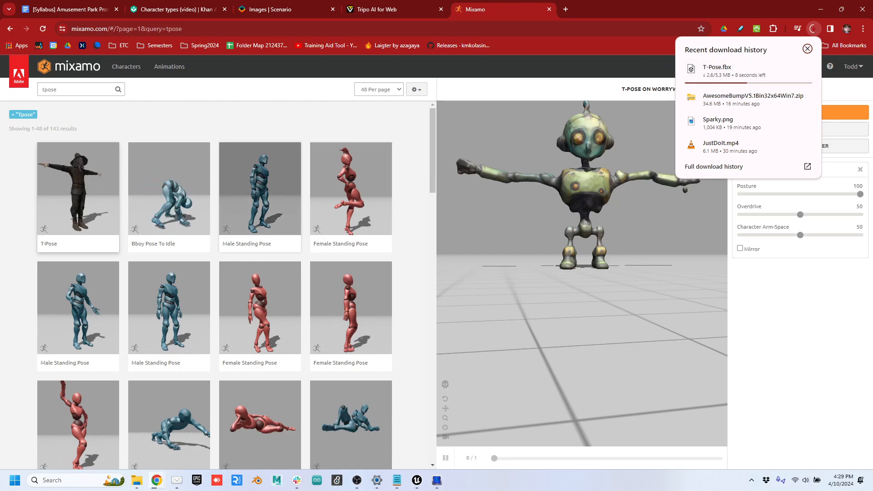
{"action": "scroll", "coordinate": [214, 284], "scroll_direction": "down", "scroll_amount": 3}
{"action": "scroll", "coordinate": [214, 284], "scroll_direction": "up", "scroll_amount": 3}
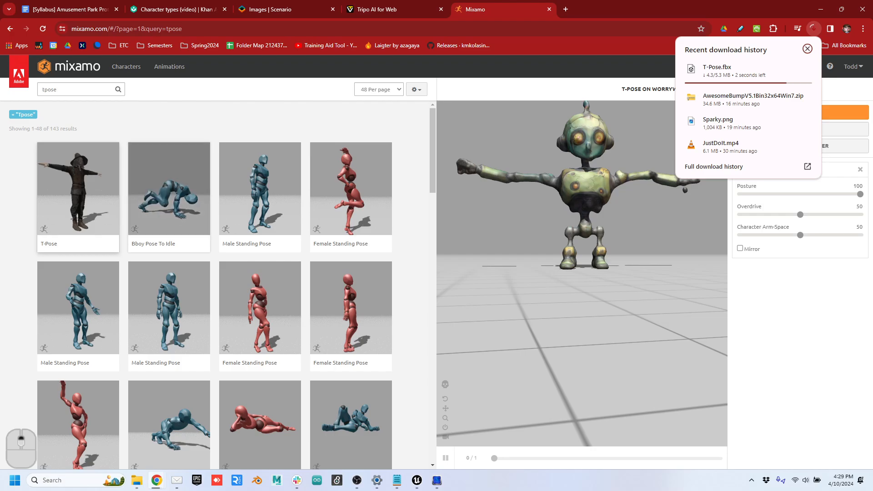
Step: Search the animations for "catwalk" and apply Catwalk Walk to the WorryWart character
{"action": "double_click", "coordinate": [50, 89]}
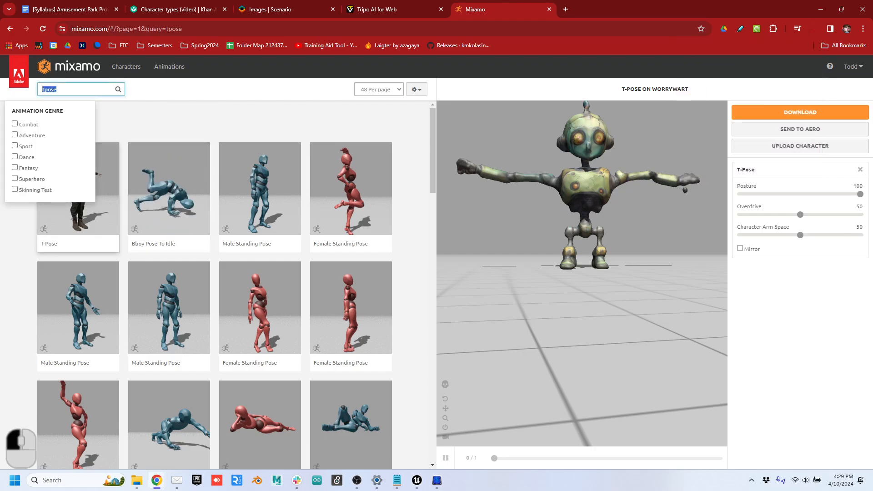
{"action": "type", "text": "catwalk"}
{"action": "key", "text": "Return"}
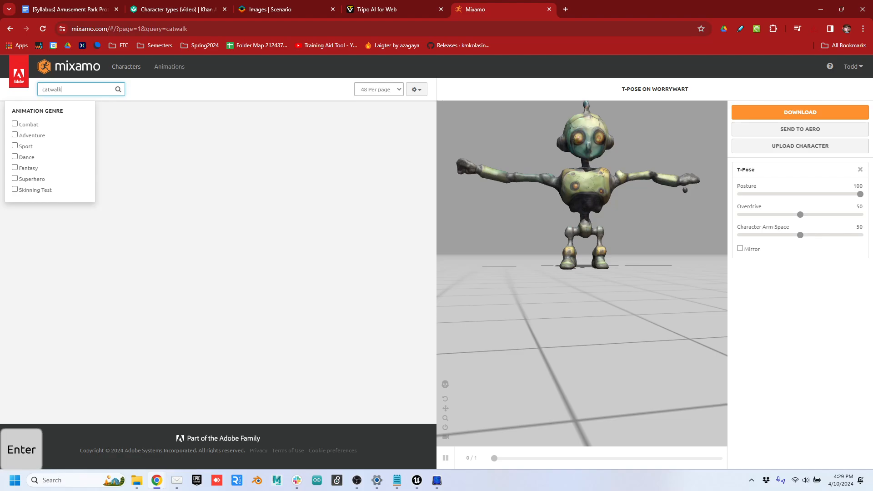
{"action": "left_click", "coordinate": [169, 196]}
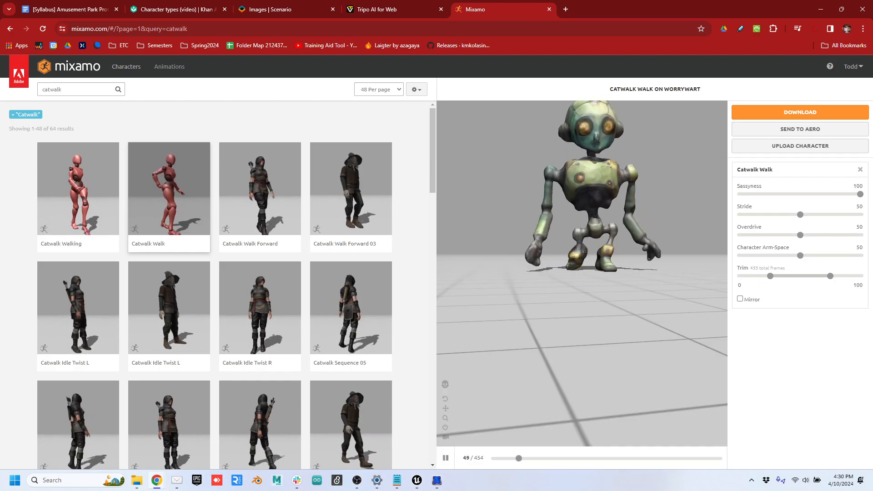
Step: Download the Catwalk Walk animation as FBX Binary without skin at 30 frames per second
{"action": "left_click", "coordinate": [800, 112]}
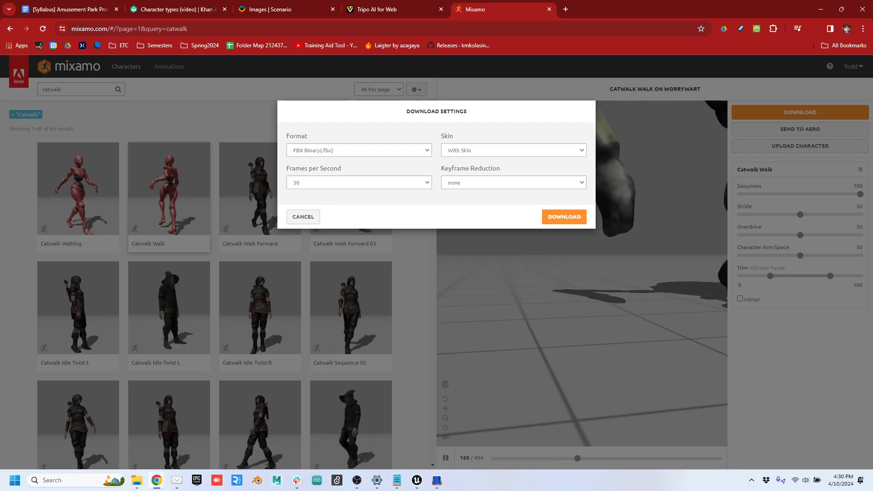
{"action": "left_click", "coordinate": [513, 150]}
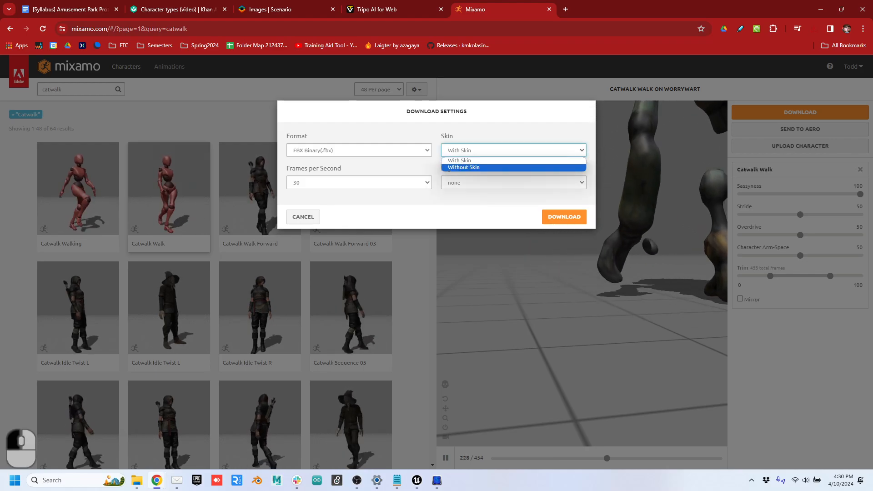
{"action": "left_click", "coordinate": [464, 167]}
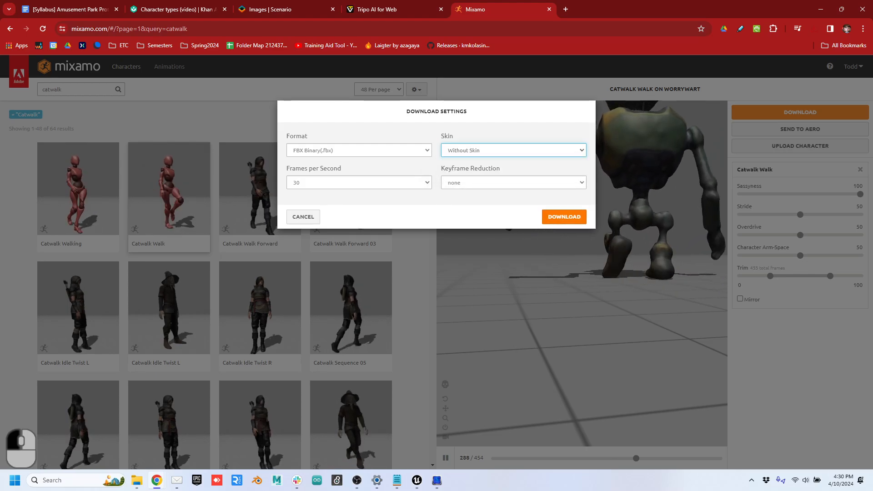
{"action": "left_click", "coordinate": [563, 216]}
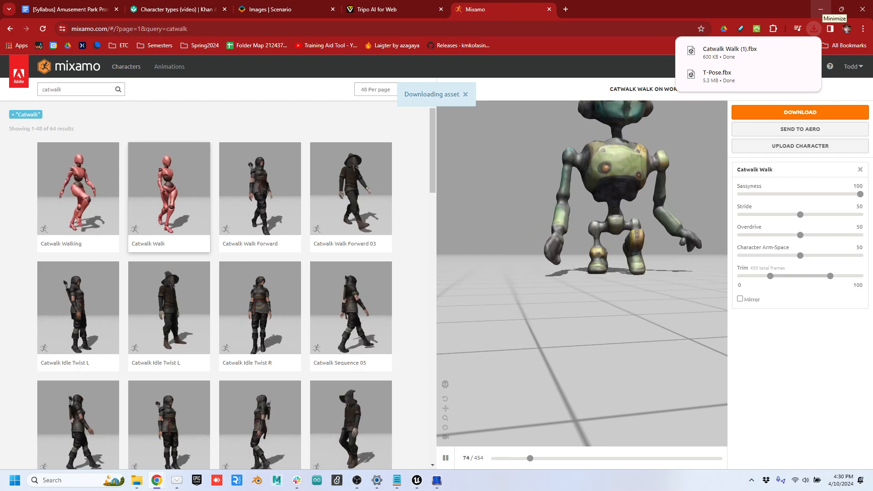
Step: Switch to the Unreal Editor and open the project's Assets content folder
{"action": "left_click", "coordinate": [821, 9]}
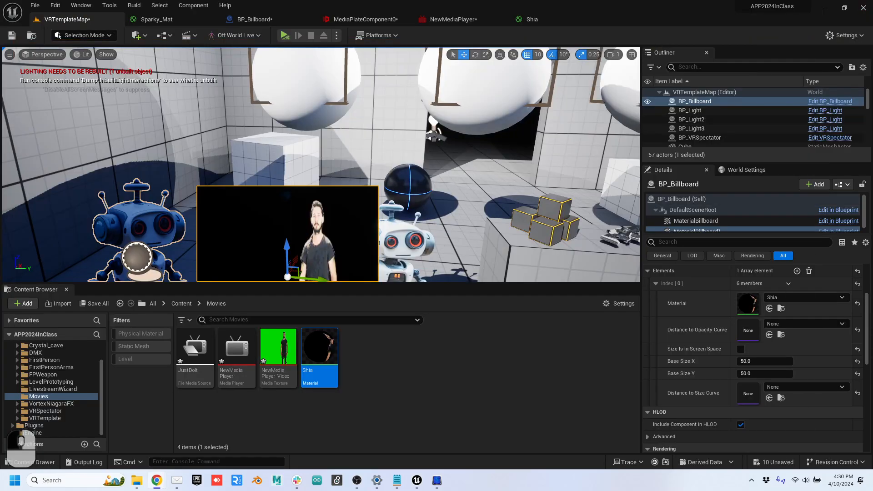
{"action": "scroll", "coordinate": [49, 364], "scroll_direction": "up", "scroll_amount": 2}
{"action": "left_click", "coordinate": [48, 360]}
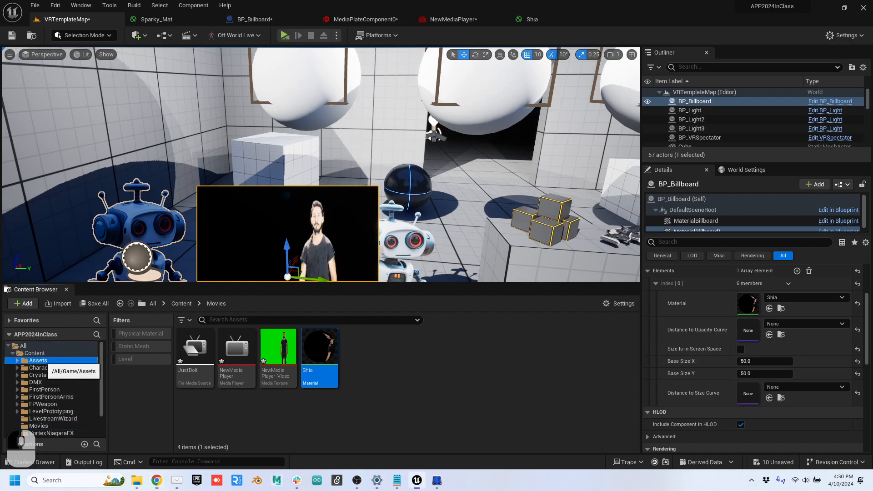
{"action": "left_click", "coordinate": [41, 353]}
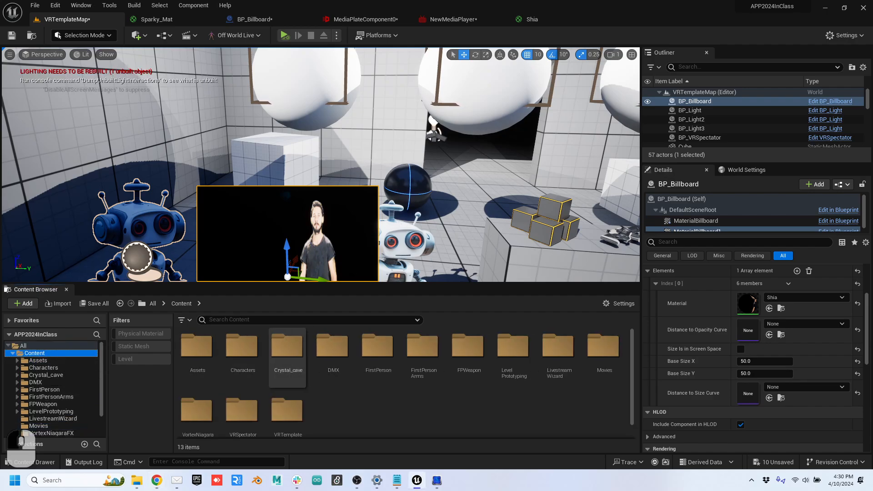
{"action": "left_click", "coordinate": [196, 349]}
{"action": "double_click", "coordinate": [197, 348]}
Step: Create a folder named SkeletalMeshes inside Assets and open it
{"action": "right_click", "coordinate": [380, 357]}
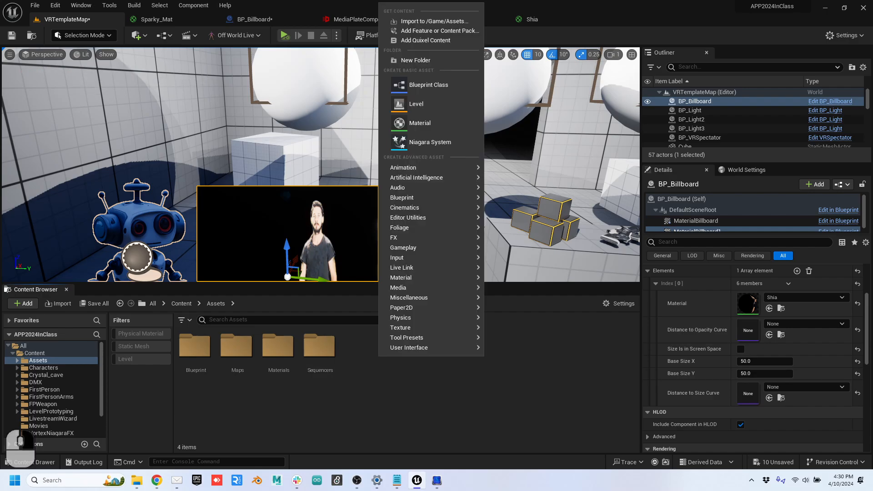
{"action": "left_click", "coordinate": [415, 60]}
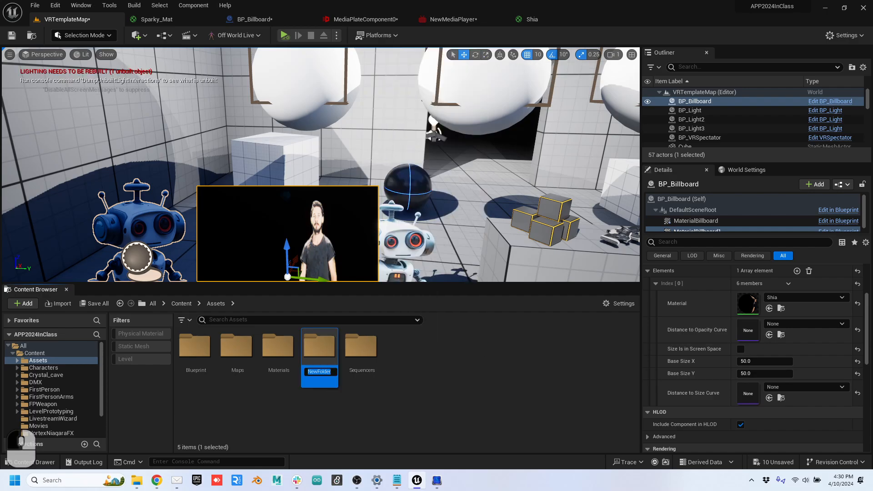
{"action": "type", "text": "SkeletalMes"}
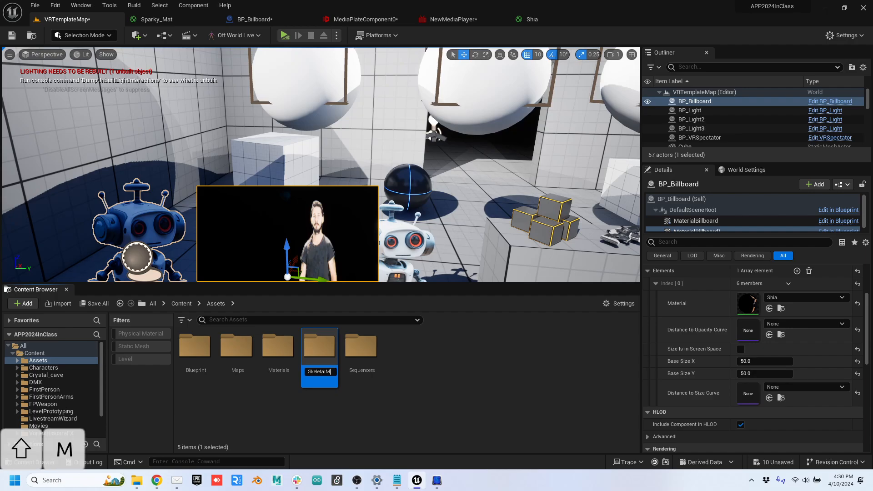
{"action": "key", "text": "Return"}
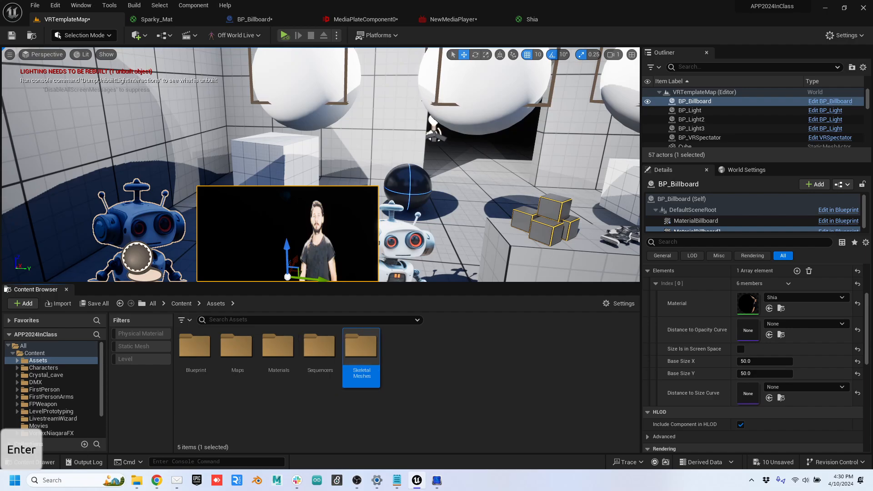
{"action": "double_click", "coordinate": [365, 352]}
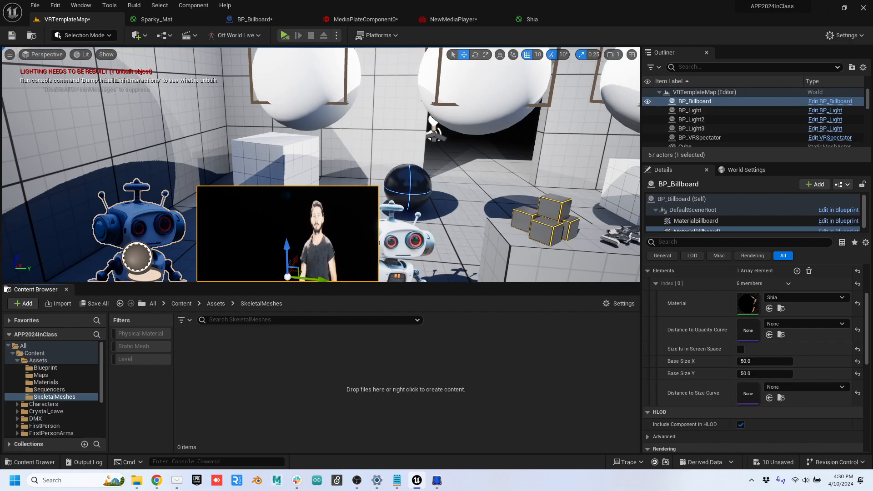
Step: Bring up the Downloads folder in File Explorer over the Unreal Editor to reach the T-Pose and Catwalk Walk (1) files
{"action": "key", "text": "Tab"}
{"action": "left_click", "coordinate": [137, 480]}
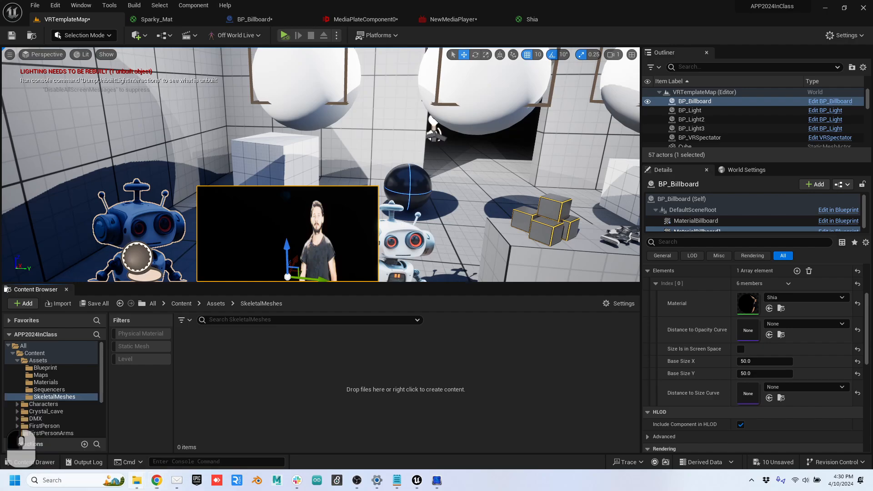
{"action": "left_click", "coordinate": [142, 434]}
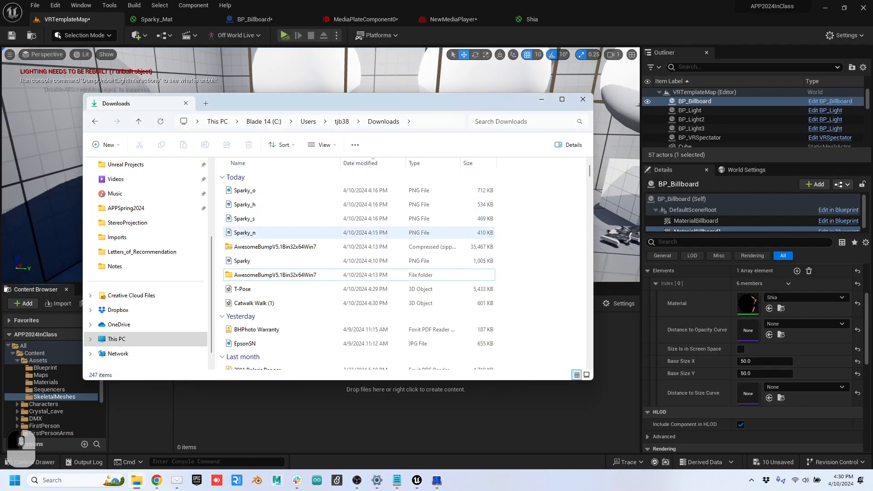
{"action": "scroll", "coordinate": [137, 339], "scroll_direction": "up", "scroll_amount": 3}
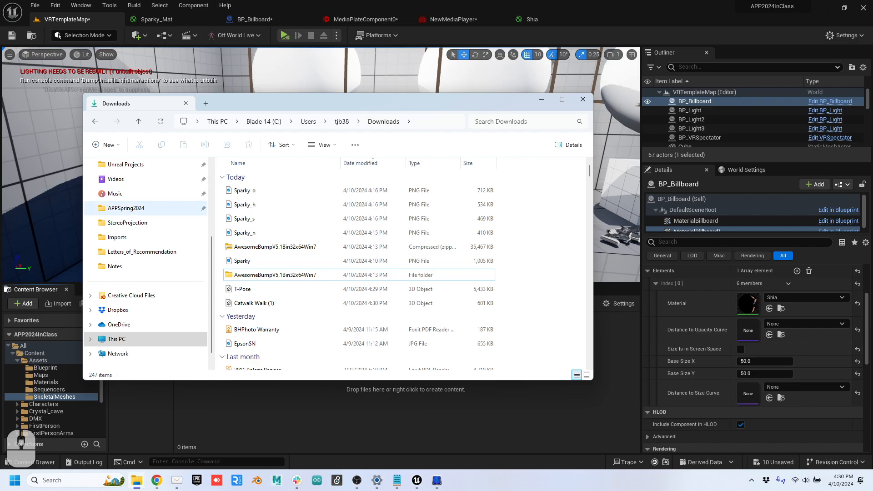
Step: Rename the T-Pose file as Sporky and import it into the SkeletalMeshes folder as a skeletal mesh with new materials
{"action": "left_click", "coordinate": [121, 208]}
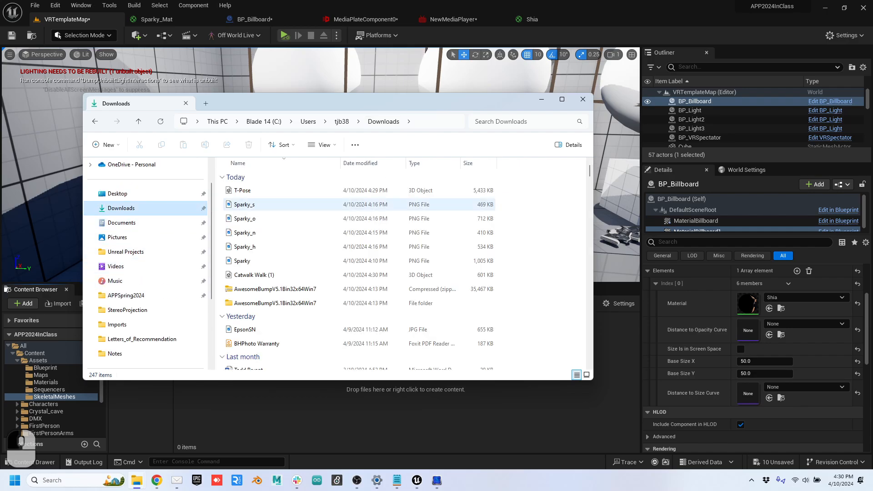
{"action": "left_click", "coordinate": [243, 190]}
{"action": "key", "text": "F2"}
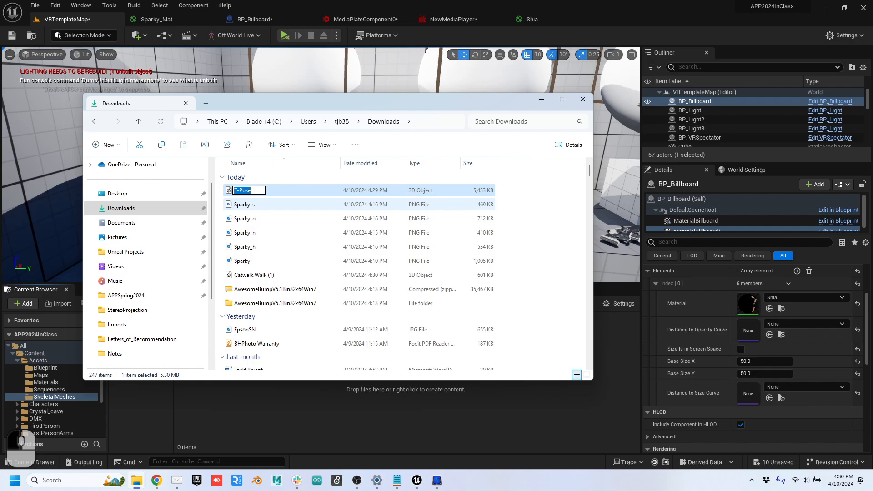
{"action": "type", "text": "Sporky"}
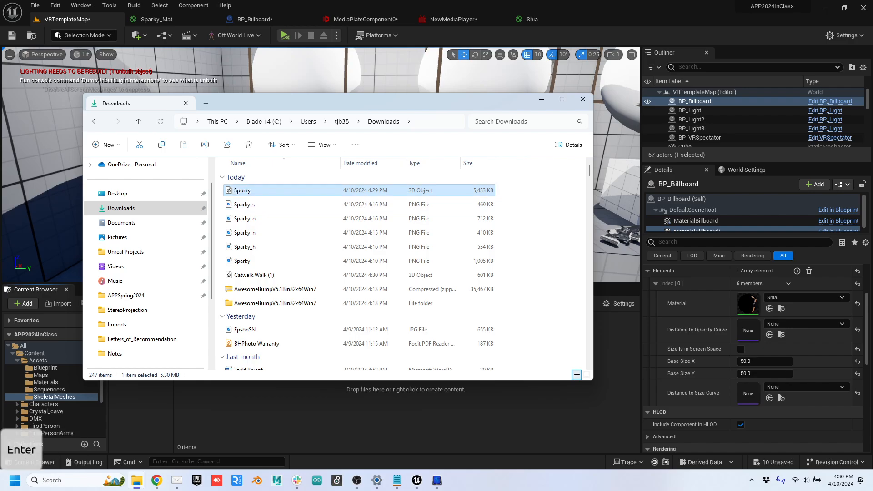
{"action": "left_click_drag", "start_coordinate": [254, 190], "coordinate": [307, 421]}
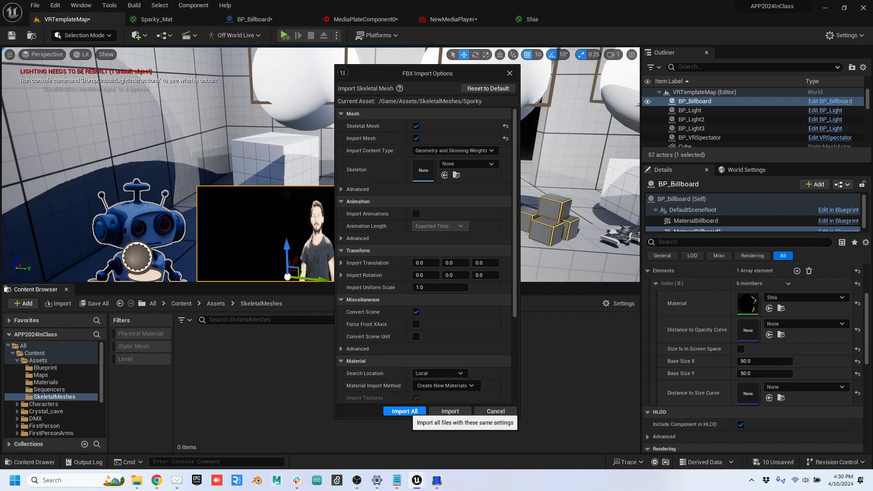
{"action": "left_click", "coordinate": [404, 411]}
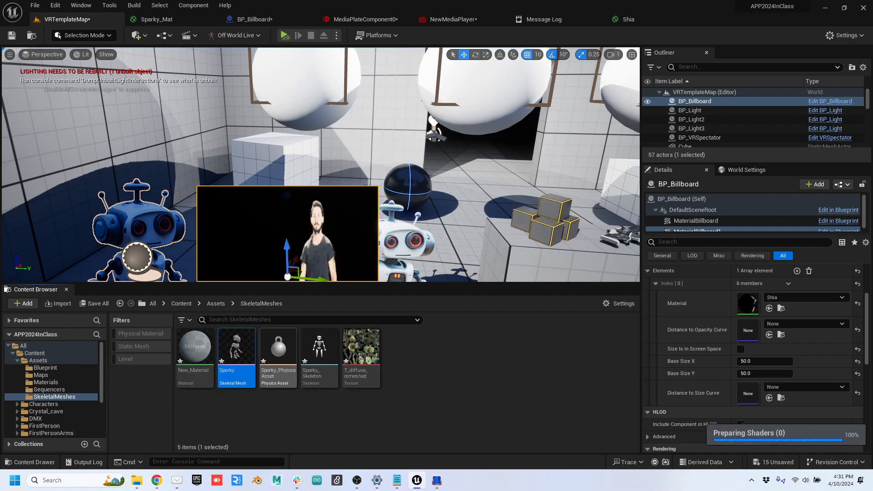
Step: Rename the Catwalk Walk (1) file as Catwalk Walk2 and import it into SkeletalMeshes as an animation on Sporky_Skeleton
{"action": "key", "text": "alt+Tab"}
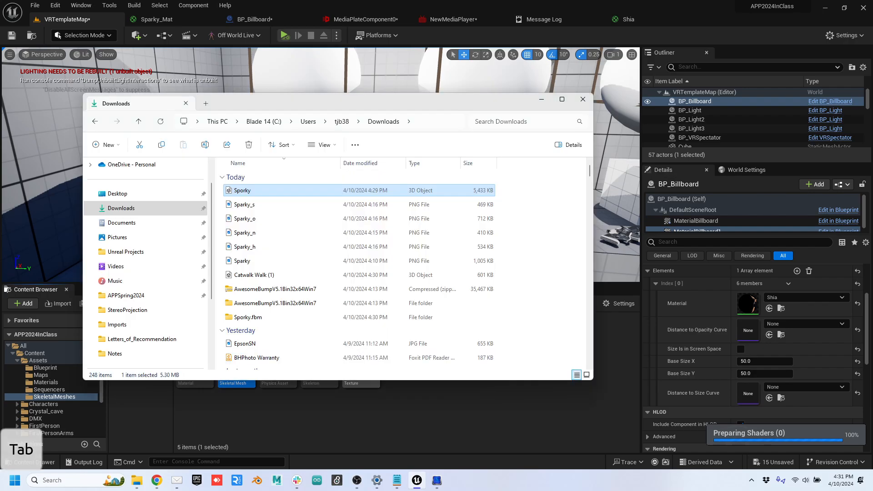
{"action": "left_click", "coordinate": [255, 274]}
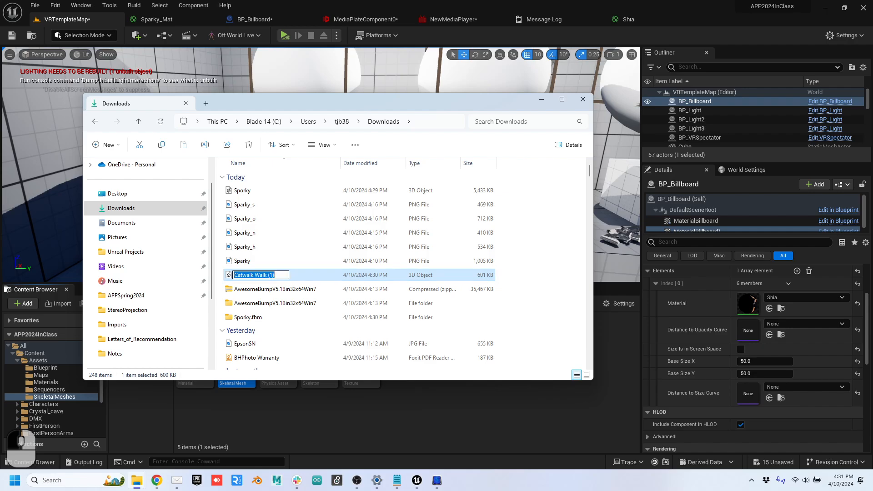
{"action": "key", "text": "BackSpace"}
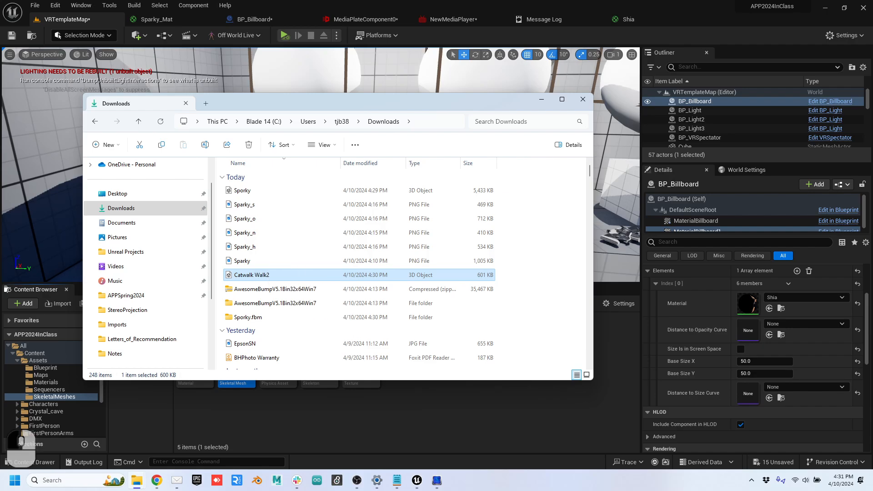
{"action": "left_click", "coordinate": [427, 73]}
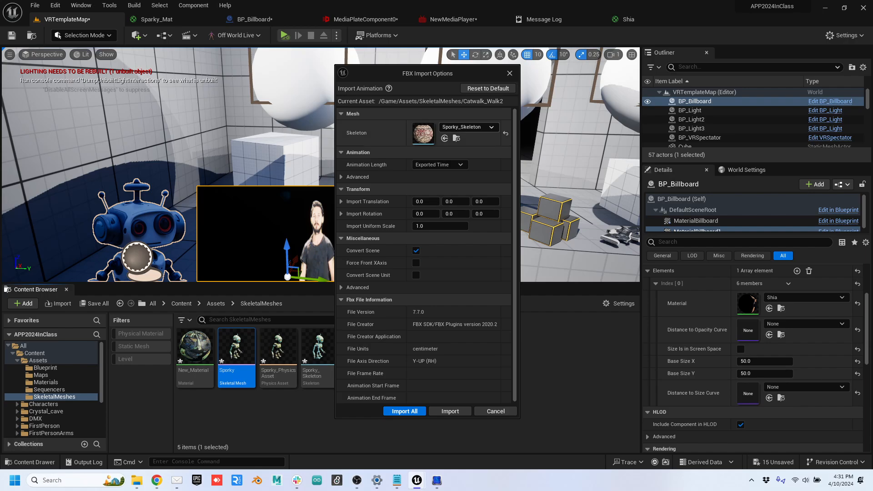
{"action": "left_click", "coordinate": [405, 411]}
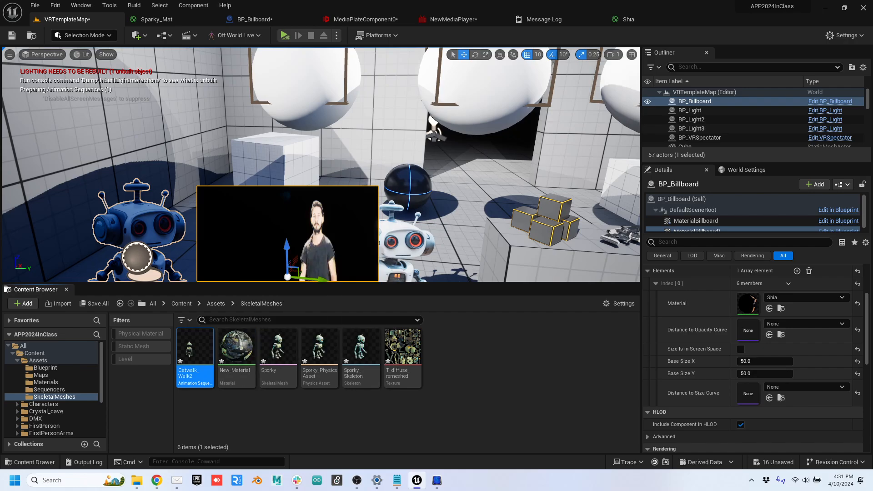
Step: Place the Catwalk_Walk2 animation sequence in the level on the block table beside the stacked cubes
{"action": "left_click_drag", "start_coordinate": [195, 357], "coordinate": [496, 233]}
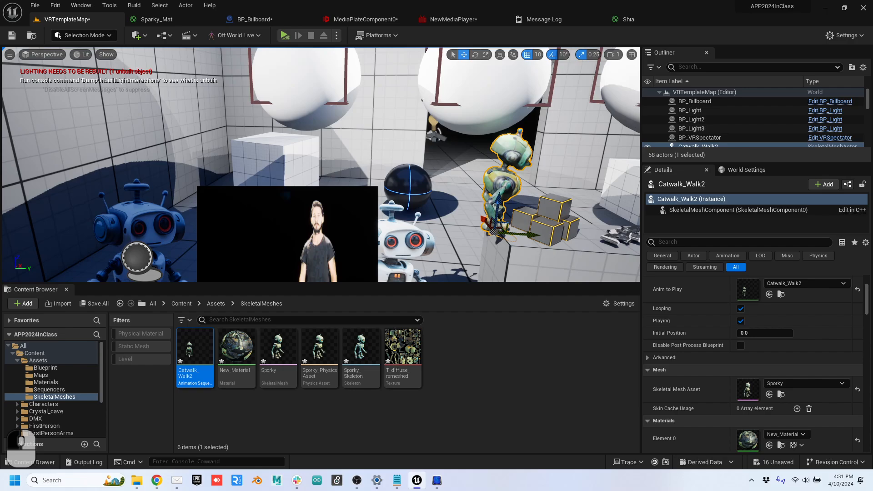
{"action": "key", "text": "s"}
{"action": "key", "text": "q"}
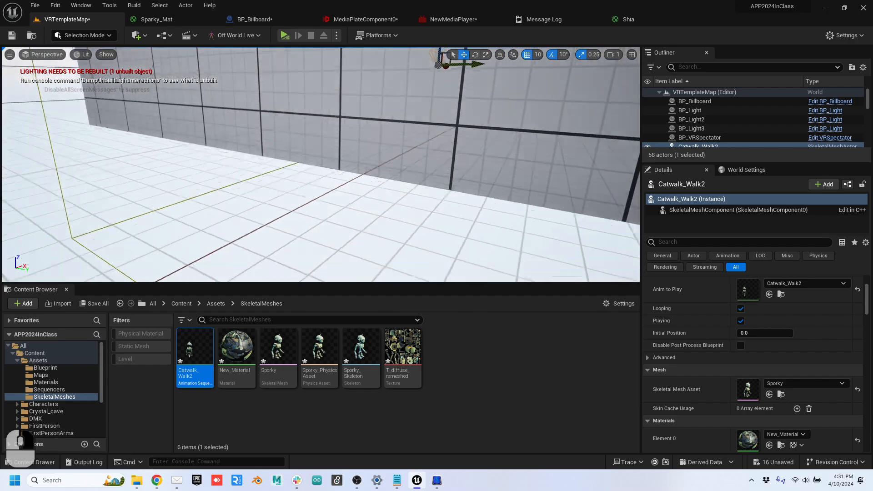
{"action": "key", "text": "w"}
{"action": "key", "text": "d"}
{"action": "key", "text": "e"}
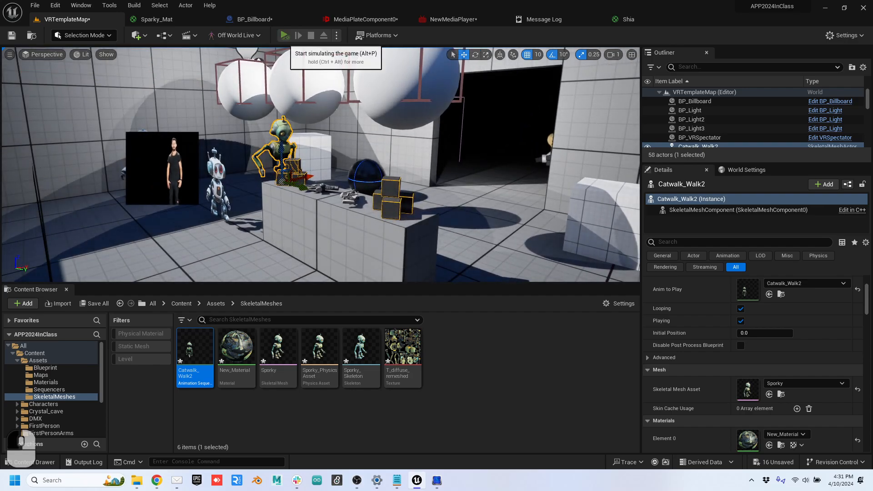
Step: Simulate the level to examine the walking robot's animation on the table, and stop the simulation
{"action": "left_click", "coordinate": [284, 35]}
{"action": "key", "text": "w"}
{"action": "key", "text": "s"}
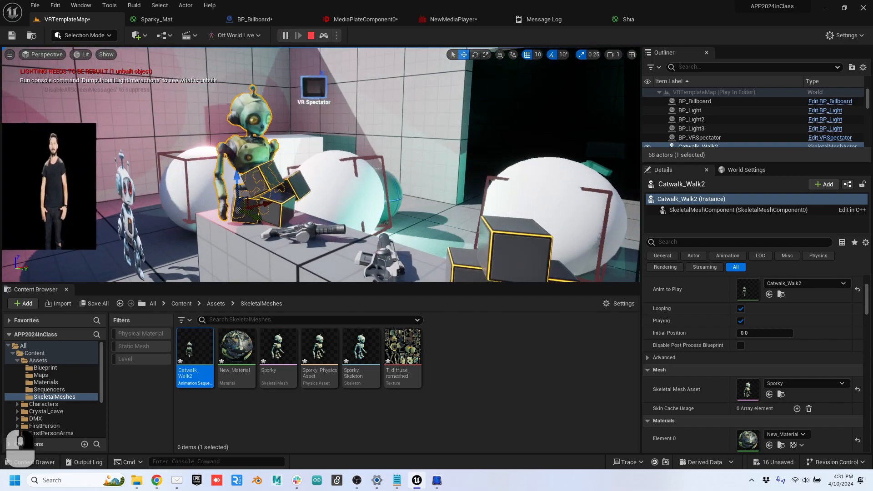
{"action": "right_click_drag", "start_coordinate": [320, 165], "coordinate": [401, 164]}
{"action": "key", "text": "s"}
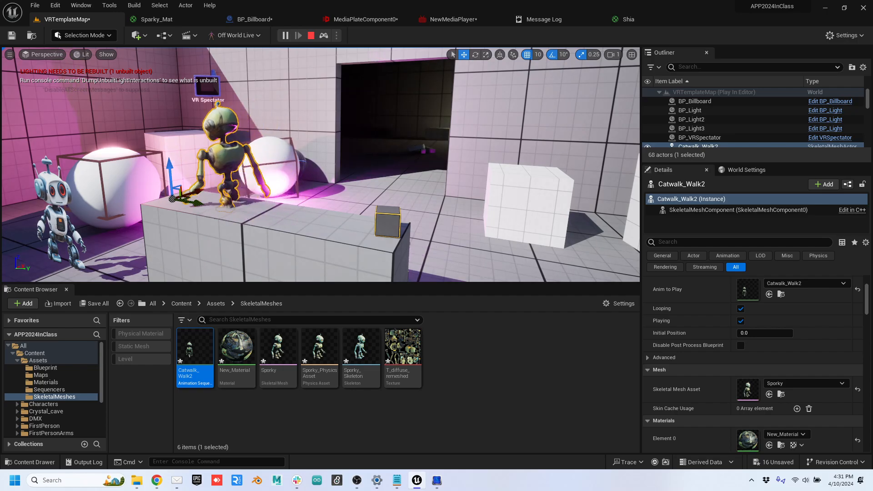
{"action": "key", "text": "Escape"}
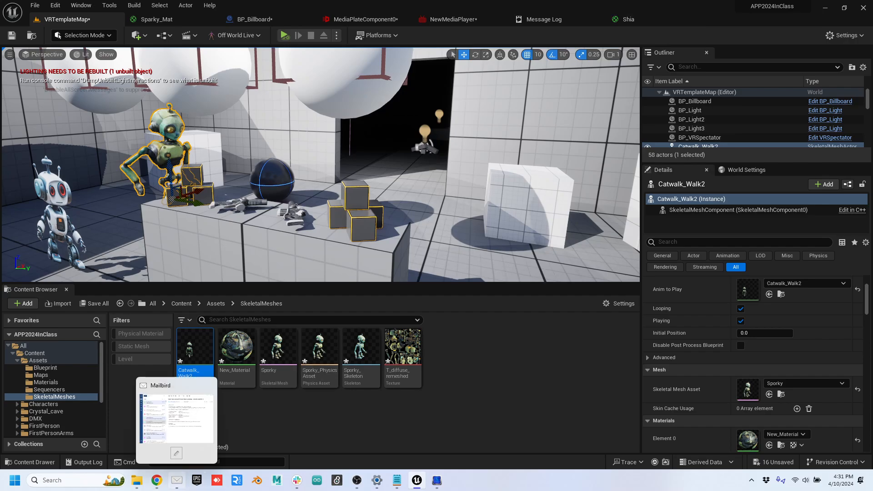
Step: Switch to Chrome, search the web for readyplayerme, and open the Ready Player Me website
{"action": "mouse_move", "coordinate": [157, 481]}
{"action": "left_click", "coordinate": [255, 431]}
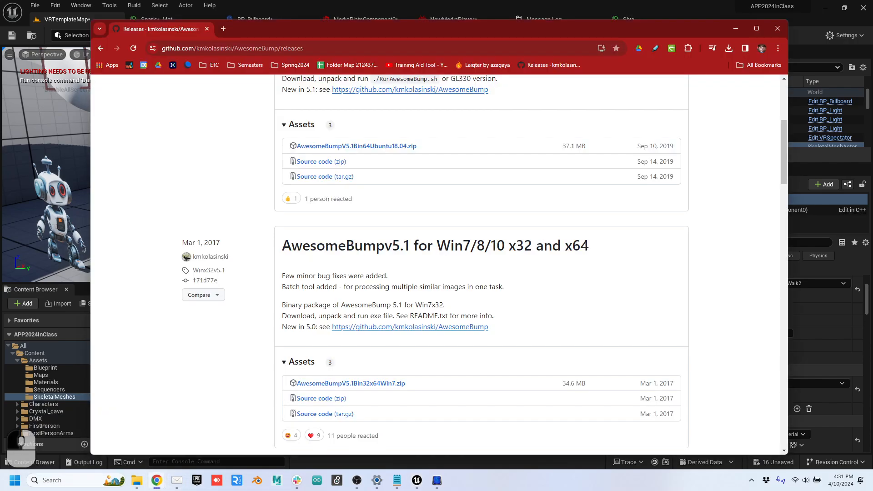
{"action": "left_click", "coordinate": [232, 49]}
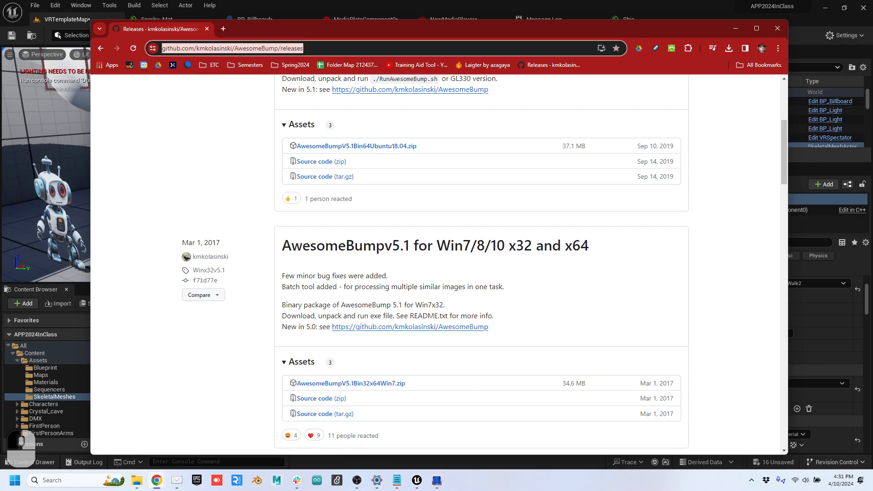
{"action": "type", "text": "readyplayer"}
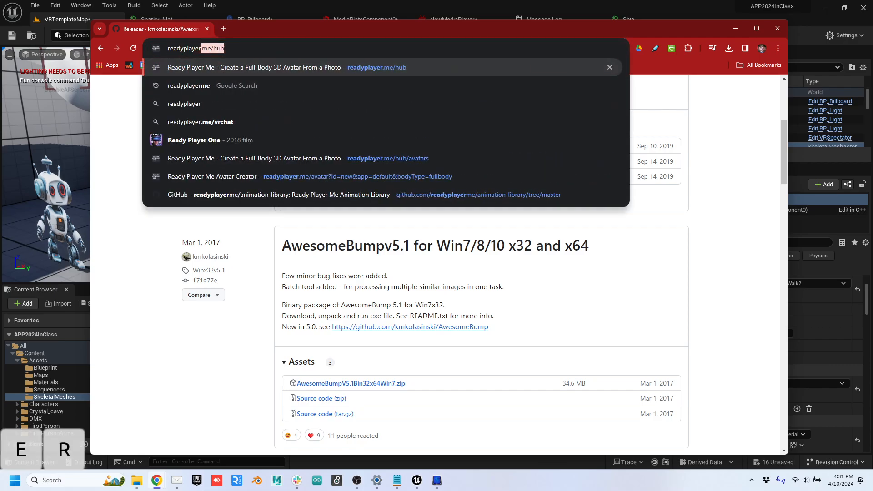
{"action": "type", "text": "me"}
{"action": "key", "text": "Return"}
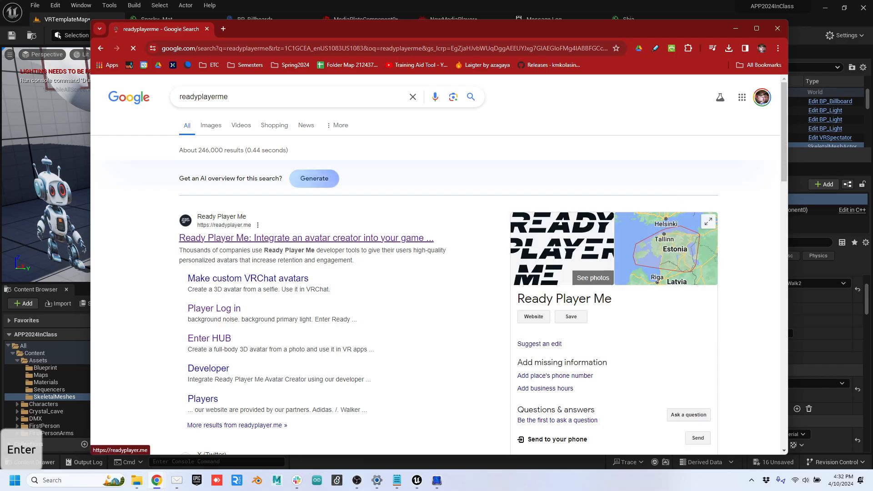
{"action": "left_click", "coordinate": [306, 238]}
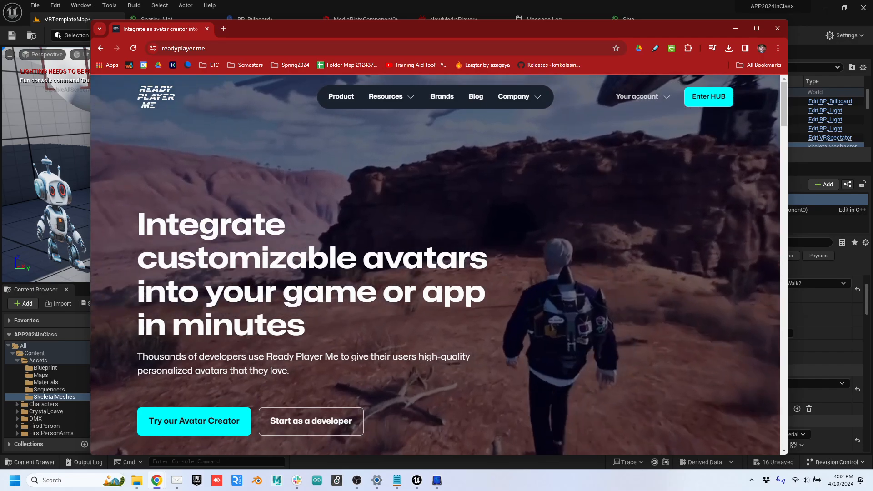
Step: Enter the Ready Player Me Hub and sign in with the saved account e-mail and password
{"action": "mouse_move", "coordinate": [642, 96]}
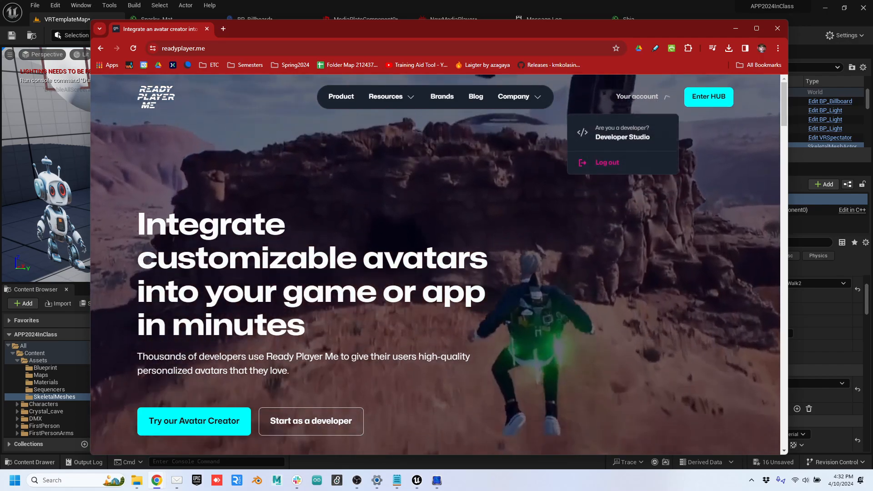
{"action": "left_click", "coordinate": [709, 96]}
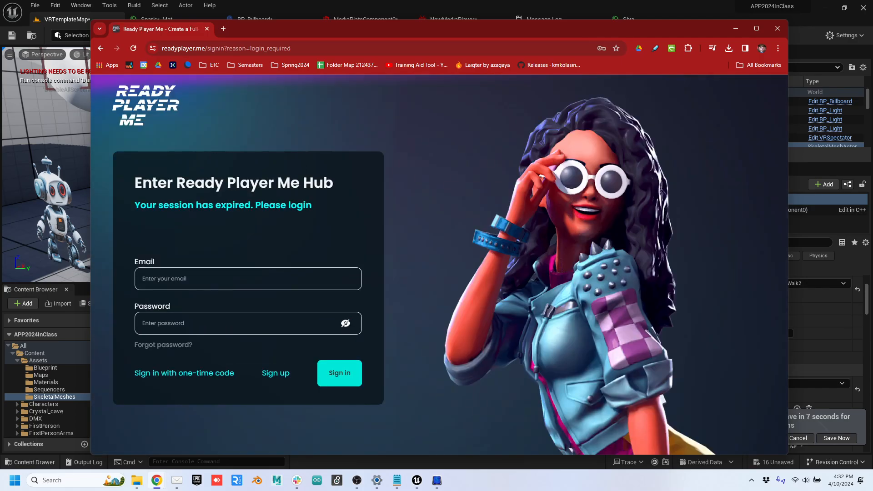
{"action": "key", "text": "Down"}
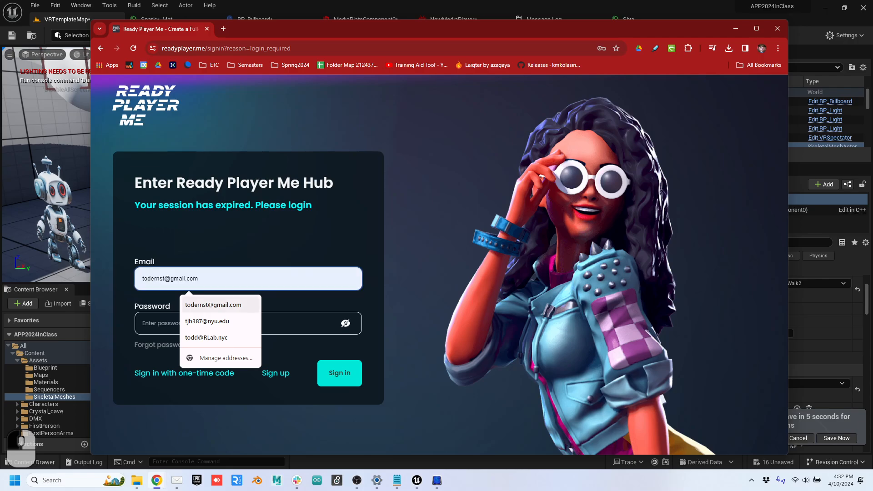
{"action": "key", "text": "Down"}
{"action": "key", "text": "Return"}
{"action": "key", "text": "Tab"}
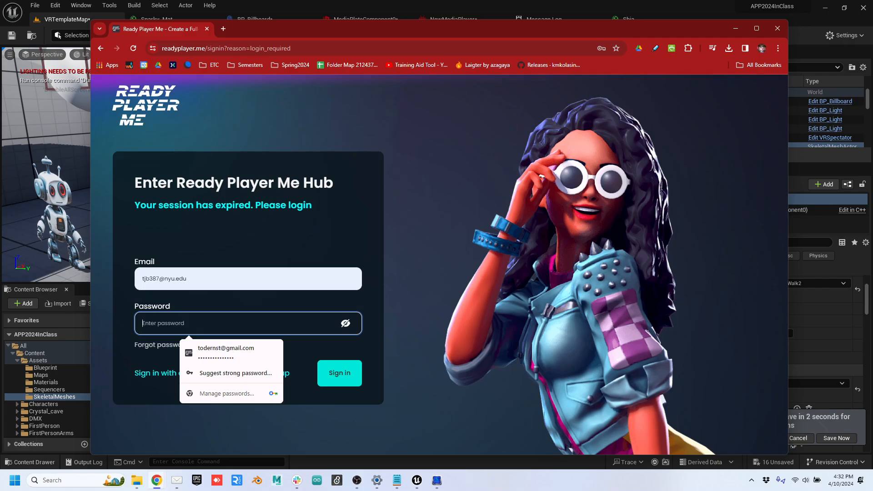
{"action": "key", "text": "Down"}
{"action": "key", "text": "Return"}
{"action": "key", "text": "Return"}
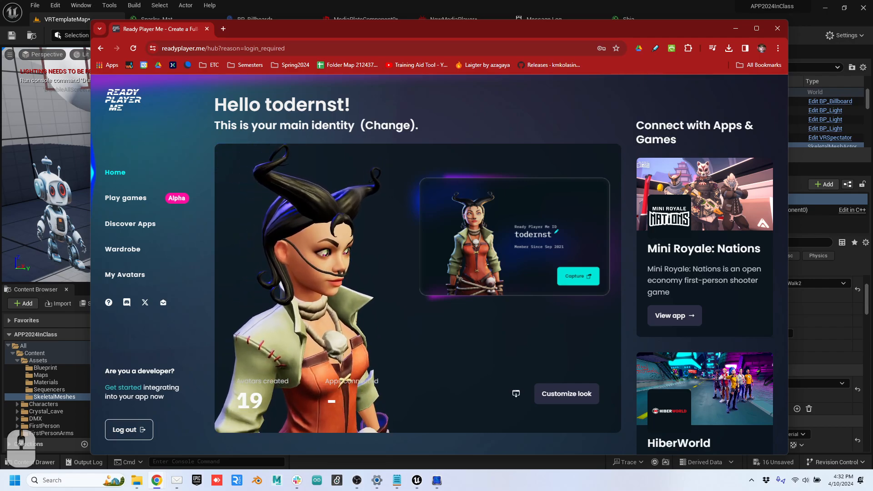
Step: Create a new avatar from the My Avatars collection and generate a random look for it
{"action": "left_click", "coordinate": [124, 274]}
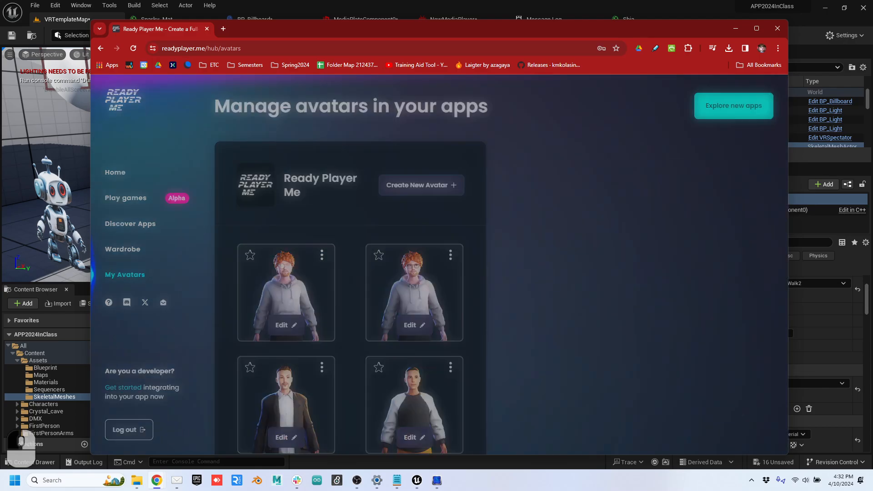
{"action": "left_click", "coordinate": [417, 185]}
{"action": "left_click", "coordinate": [189, 235]}
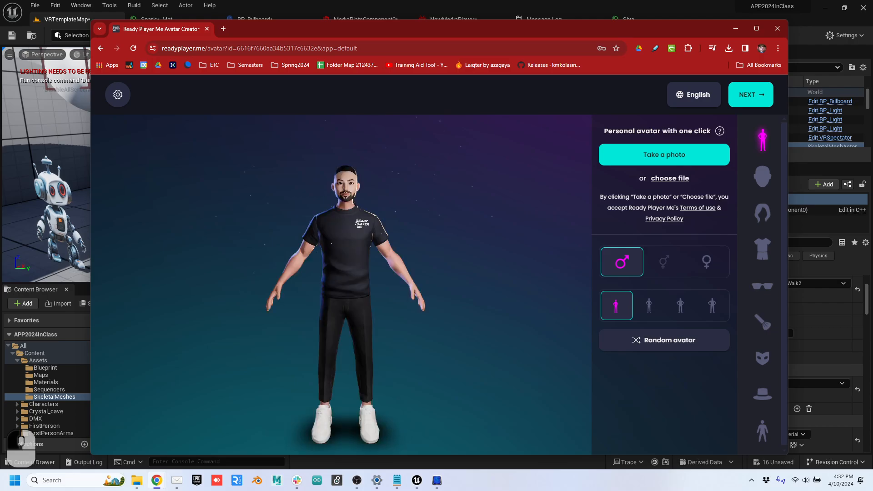
{"action": "left_click", "coordinate": [662, 340]}
{"action": "left_click", "coordinate": [687, 341]}
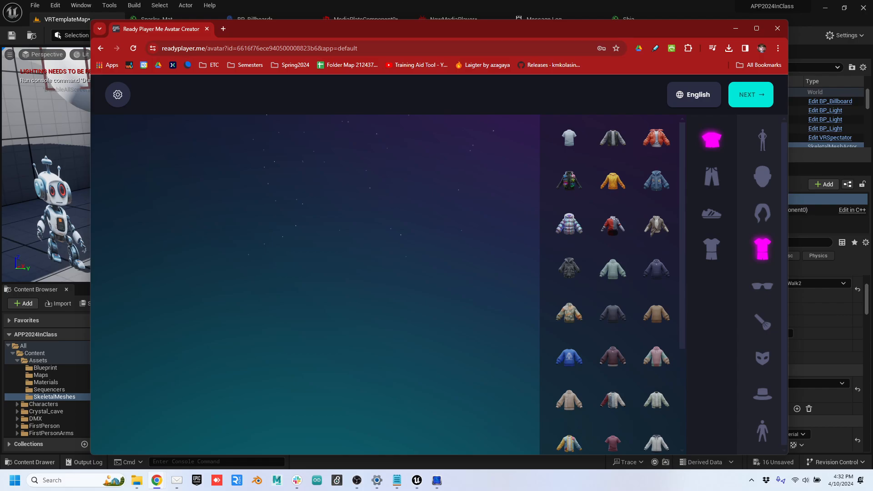
Step: Browse the avatar's tops and headwear, try the unicorn-horned head, and put on the panda head
{"action": "scroll", "coordinate": [612, 281], "scroll_direction": "down", "scroll_amount": 3}
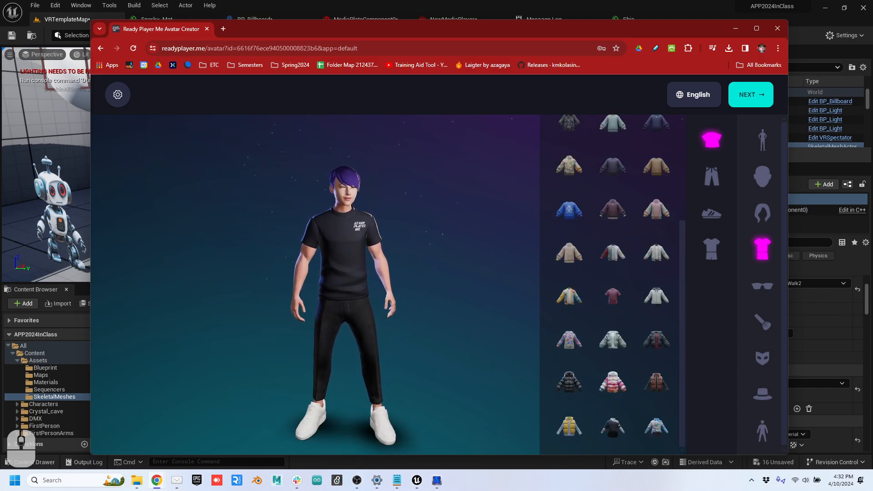
{"action": "left_click", "coordinate": [762, 394]}
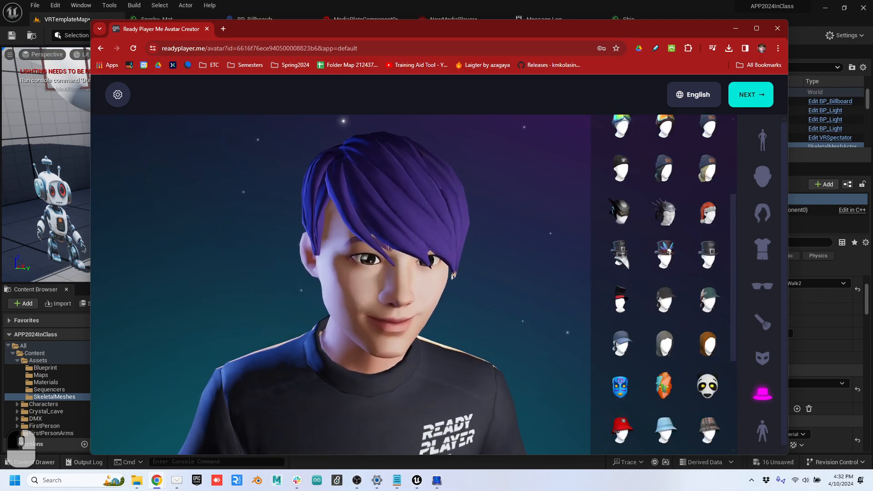
{"action": "scroll", "coordinate": [664, 291], "scroll_direction": "down", "scroll_amount": 4}
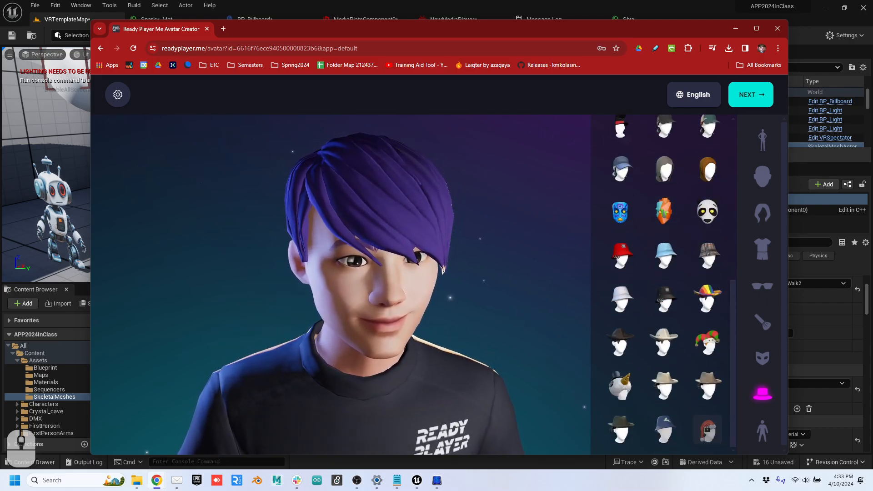
{"action": "left_click", "coordinate": [621, 386]}
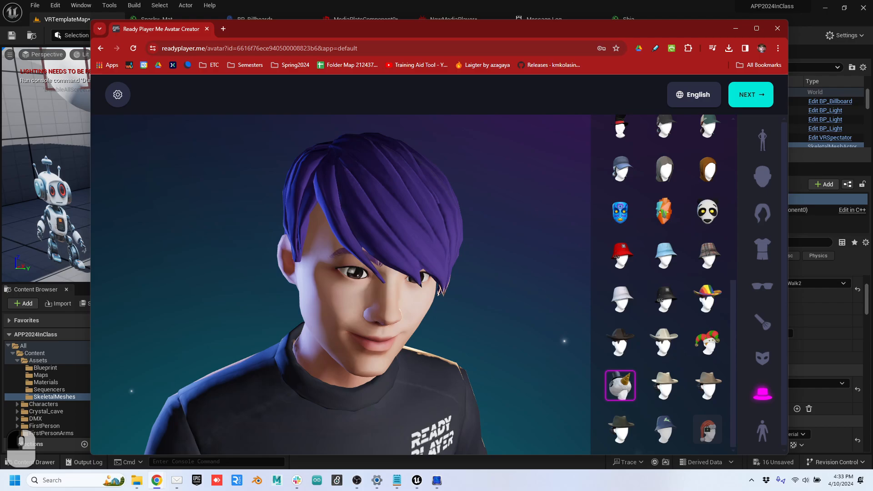
{"action": "left_click", "coordinate": [708, 211]}
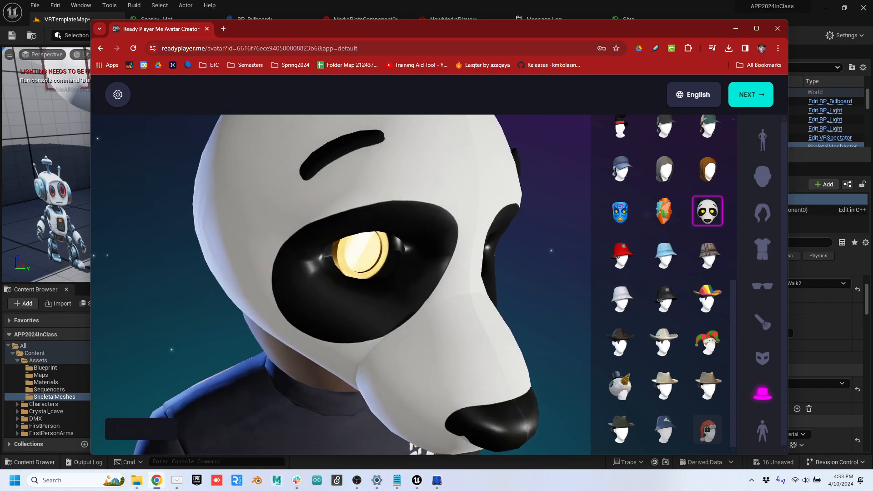
{"action": "scroll", "coordinate": [341, 284], "scroll_direction": "down", "scroll_amount": 5}
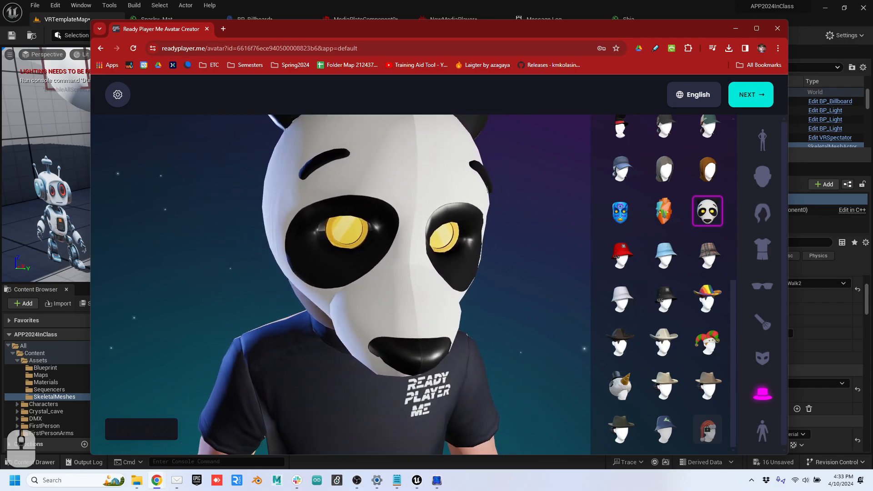
Step: Finish the panda-headed avatar, download it as a .glb file, and rename the file Sparky in the Downloads folder
{"action": "left_click", "coordinate": [759, 95]}
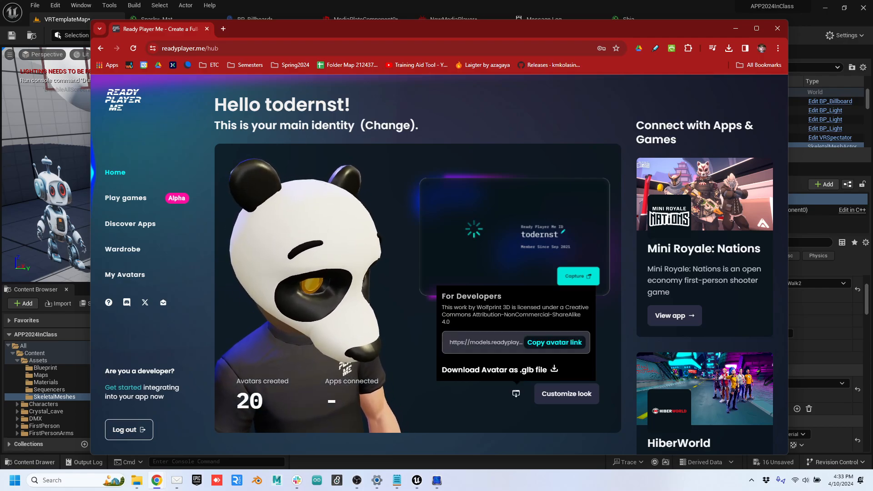
{"action": "left_click", "coordinate": [495, 370]}
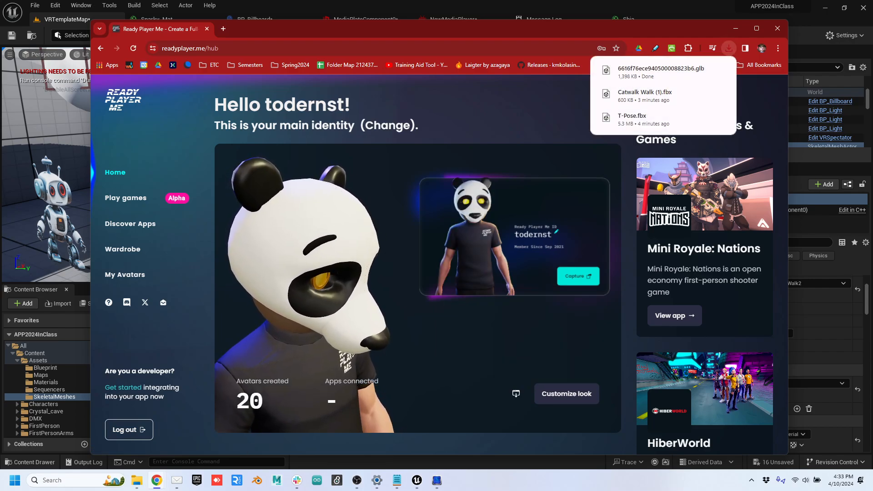
{"action": "left_click", "coordinate": [703, 71]}
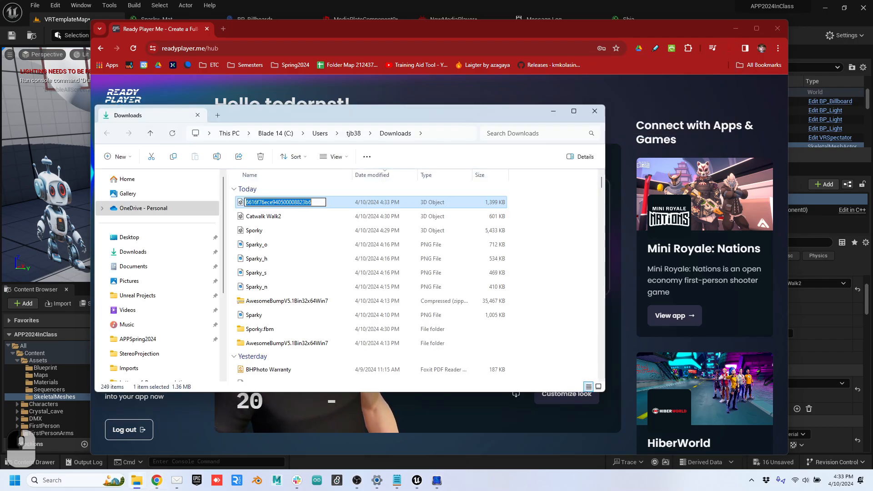
{"action": "type", "text": "Sparky"}
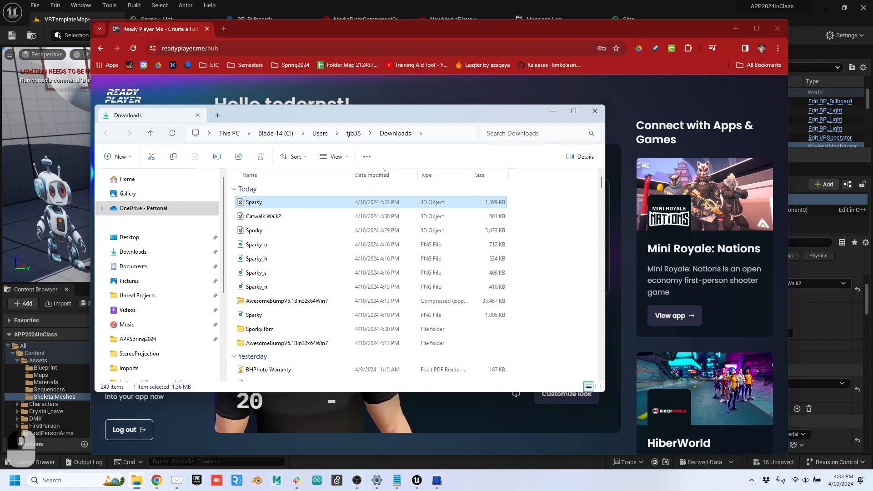
Step: Return to Unreal and import Sparky.glb from Downloads into the Assets/SkeletalMeshes folder with the default Interchange settings
{"action": "left_click", "coordinate": [735, 29]}
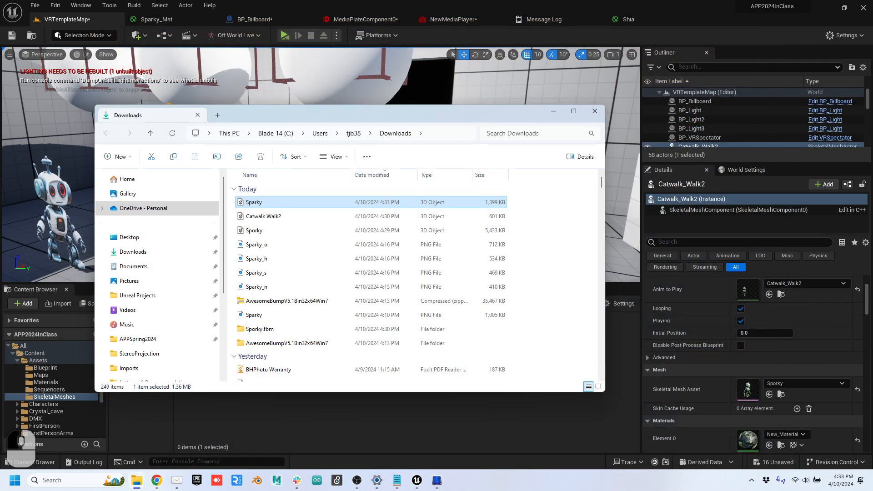
{"action": "left_click_drag", "start_coordinate": [296, 115], "coordinate": [569, 155]}
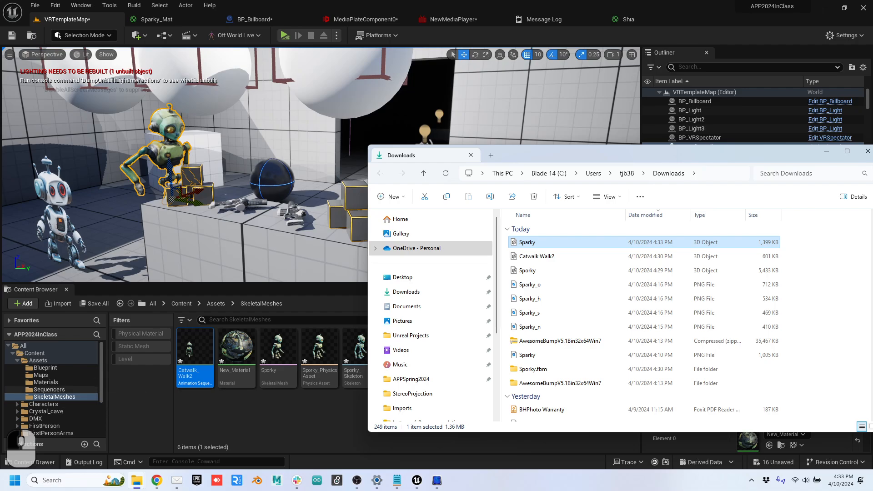
{"action": "left_click", "coordinate": [48, 361]}
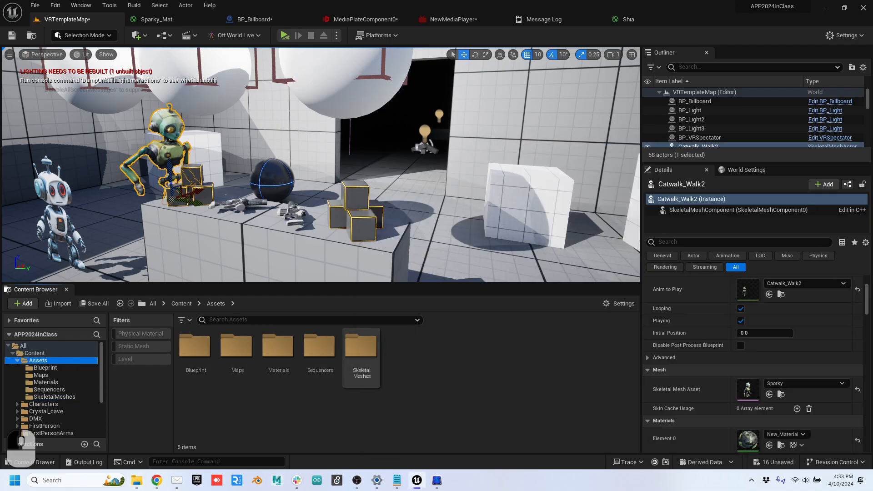
{"action": "double_click", "coordinate": [361, 350]}
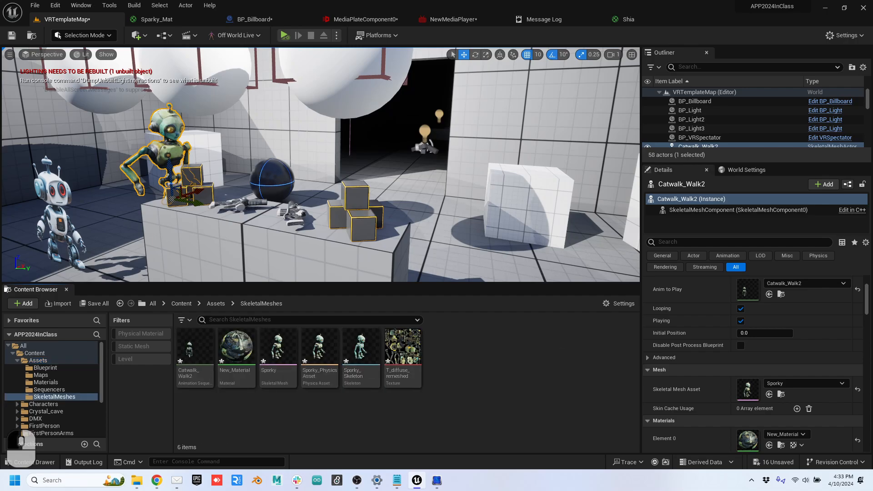
{"action": "key", "text": "alt+Tab"}
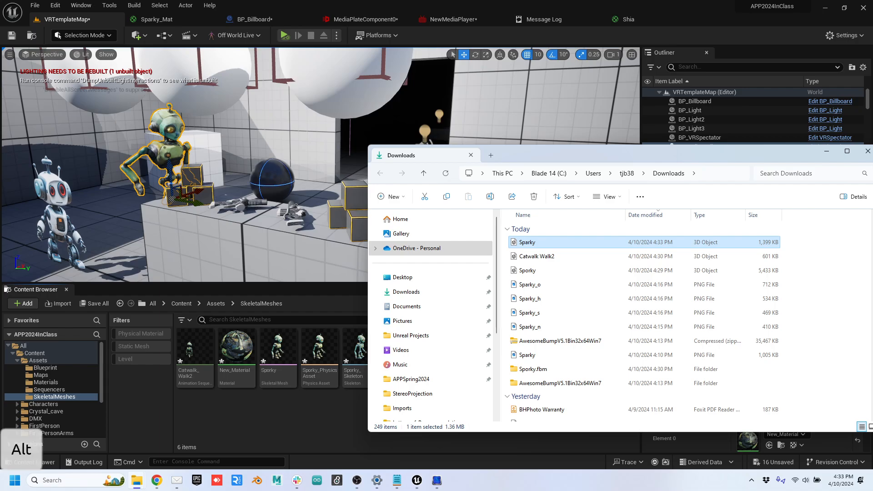
{"action": "key", "text": "alt+Tab"}
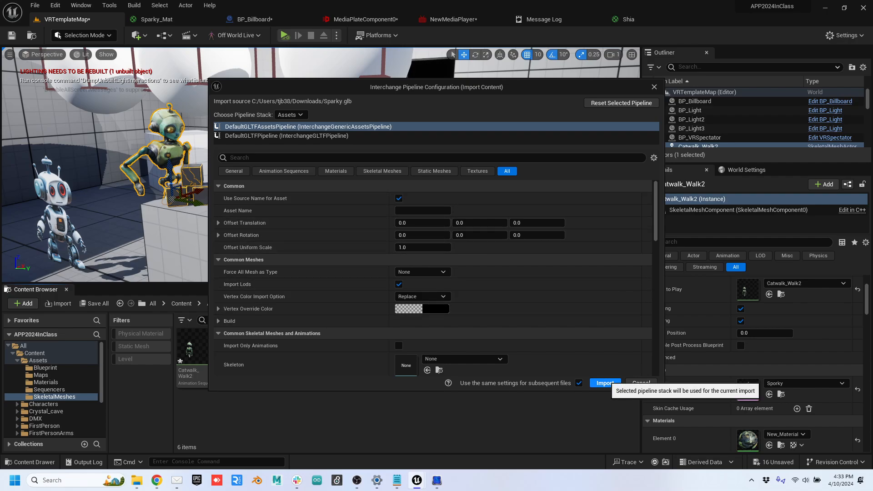
{"action": "left_click", "coordinate": [604, 383]}
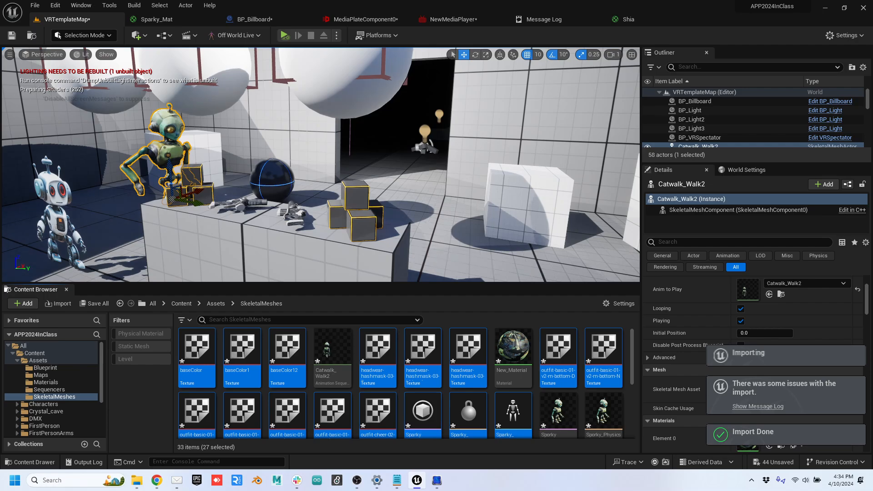
Step: Export the imported Sparky skeletal mesh to the Downloads folder as an FBX file named Sparky with the default FBX 2013 options
{"action": "scroll", "coordinate": [423, 412], "scroll_direction": "down", "scroll_amount": 2}
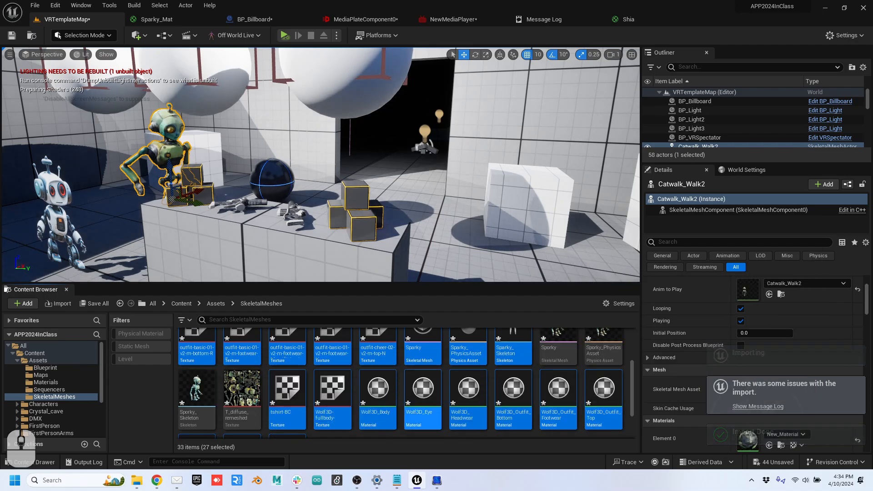
{"action": "scroll", "coordinate": [387, 407], "scroll_direction": "down", "scroll_amount": 1}
{"action": "scroll", "coordinate": [387, 407], "scroll_direction": "up", "scroll_amount": 3}
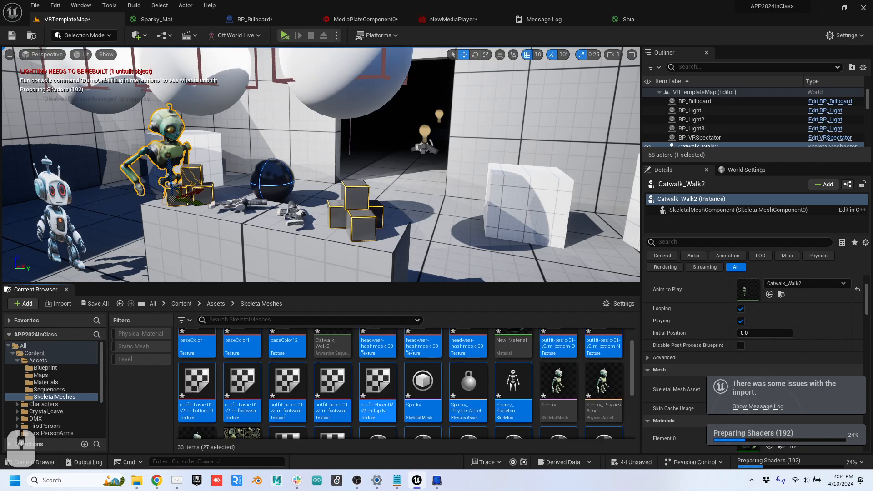
{"action": "scroll", "coordinate": [378, 403], "scroll_direction": "up", "scroll_amount": 1}
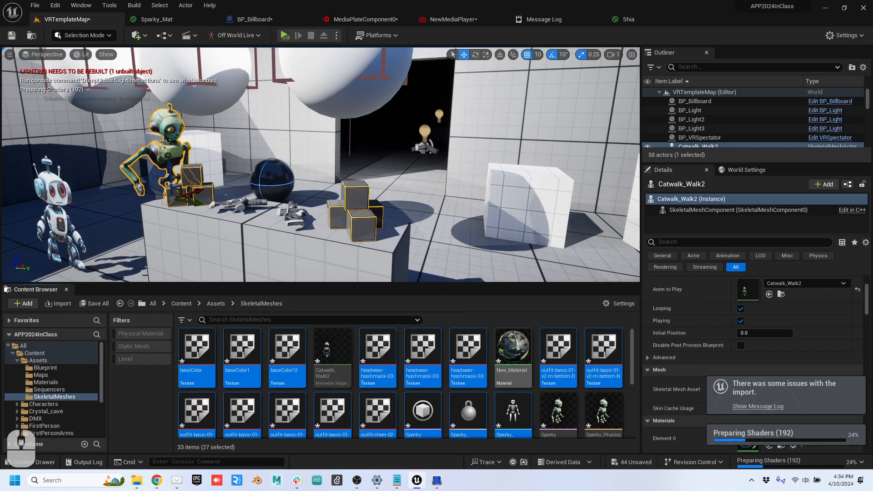
{"action": "scroll", "coordinate": [596, 411], "scroll_direction": "down", "scroll_amount": 3}
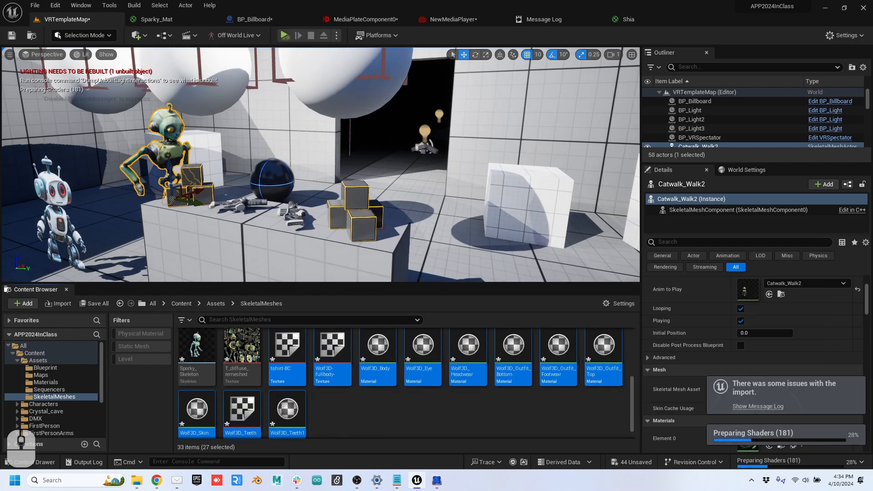
{"action": "left_click", "coordinate": [596, 412]}
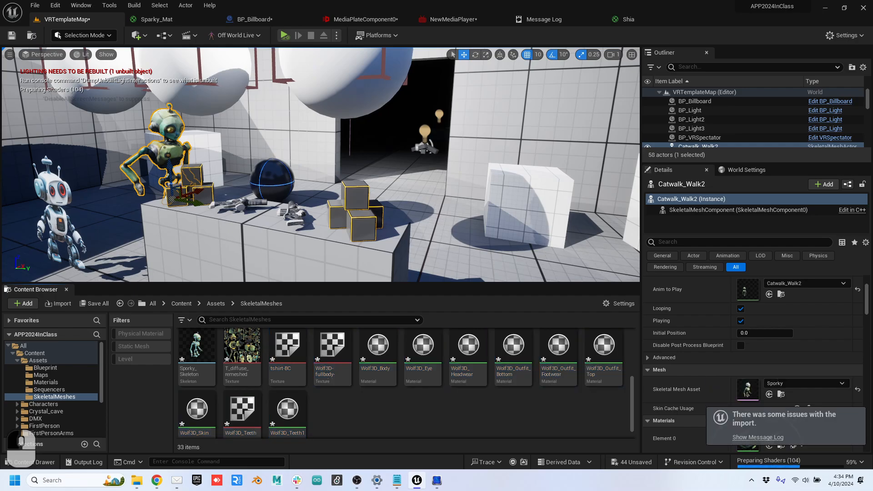
{"action": "scroll", "coordinate": [468, 392], "scroll_direction": "up", "scroll_amount": 3}
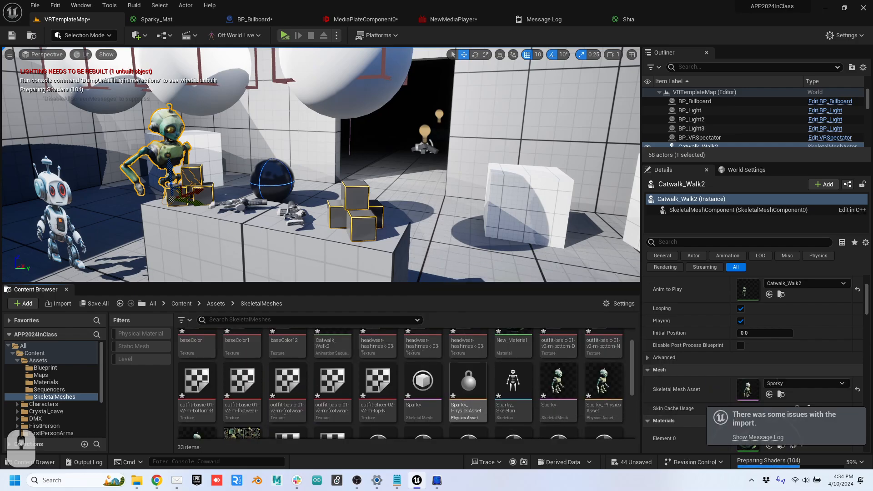
{"action": "right_click", "coordinate": [427, 387]}
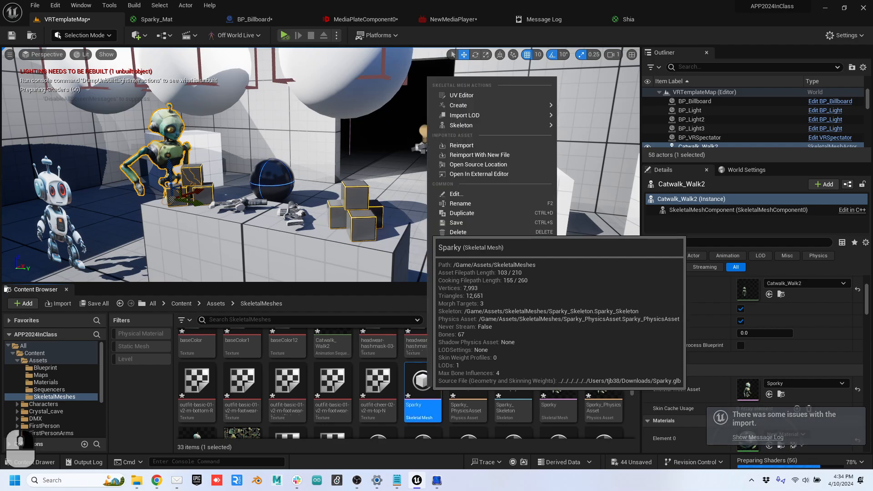
{"action": "mouse_move", "coordinate": [473, 242]}
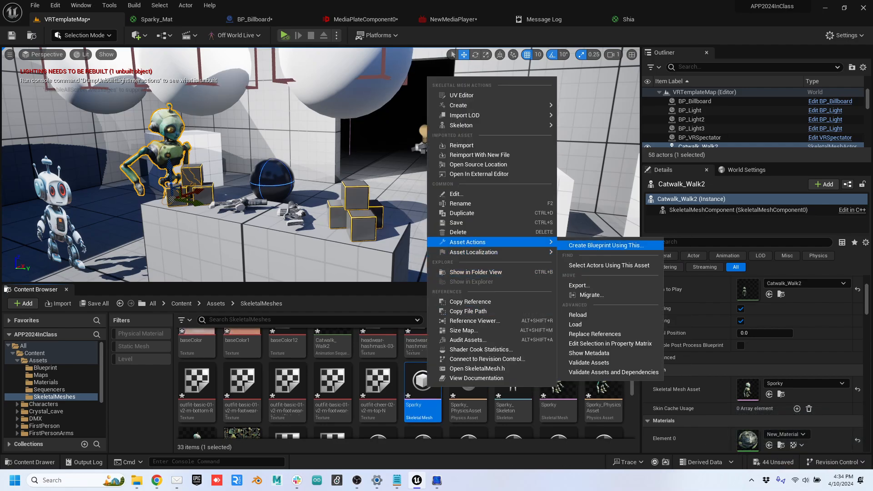
{"action": "left_click", "coordinate": [578, 285]}
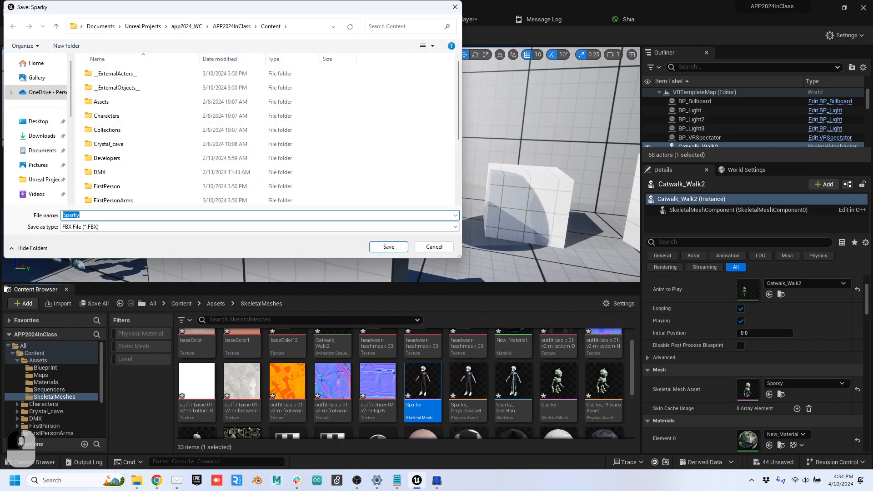
{"action": "left_click", "coordinate": [42, 136]}
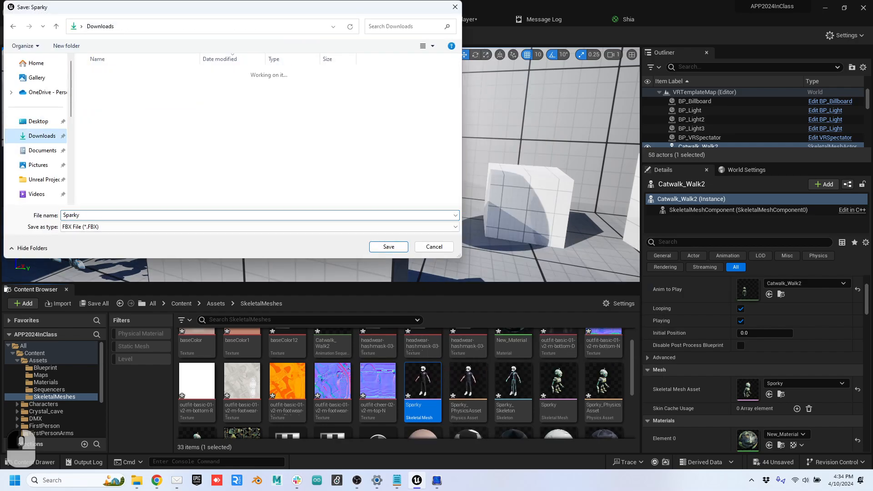
{"action": "left_click", "coordinate": [389, 246]}
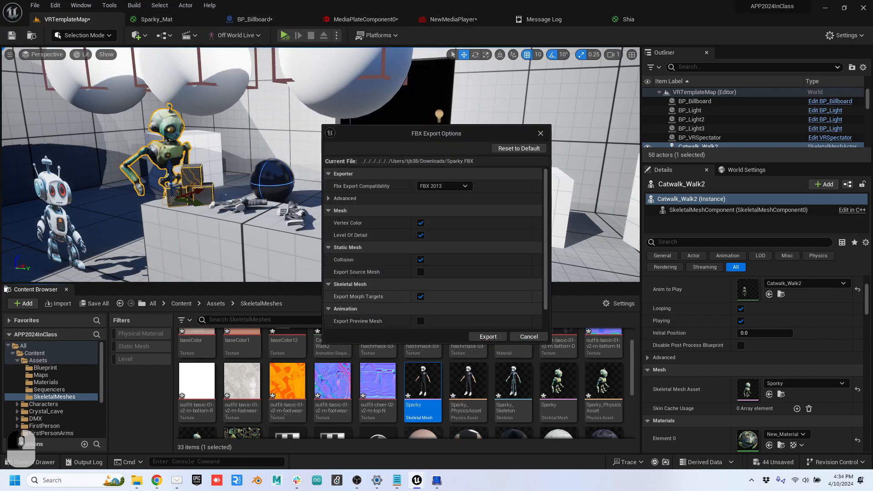
{"action": "left_click", "coordinate": [483, 336]}
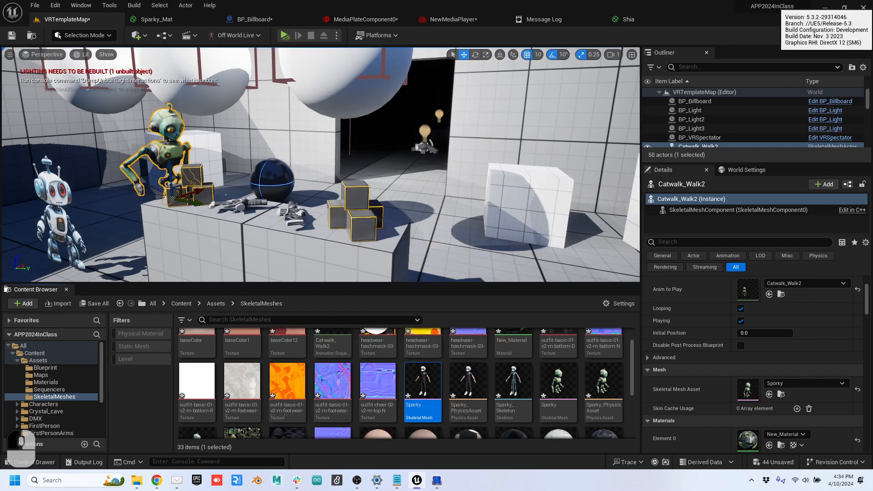
Step: Switch to Mixamo in Chrome and start uploading a new character
{"action": "left_click", "coordinate": [825, 7]}
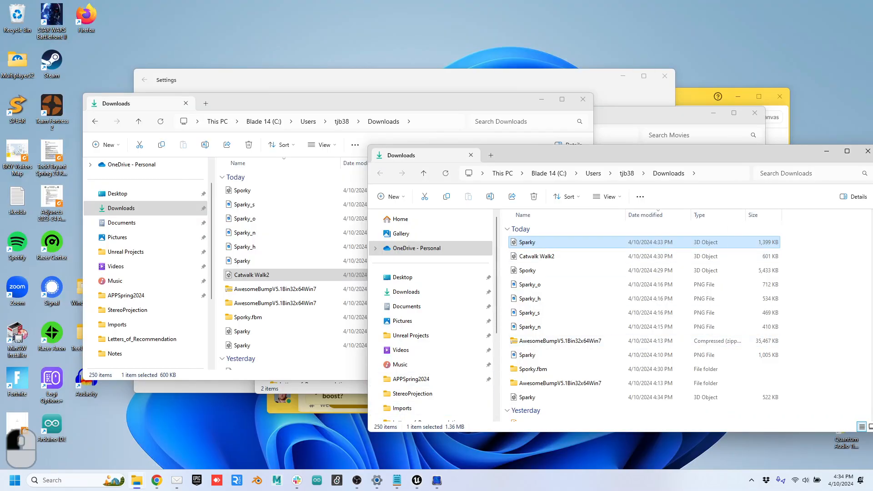
{"action": "left_click", "coordinate": [157, 480]}
{"action": "left_click", "coordinate": [199, 435]}
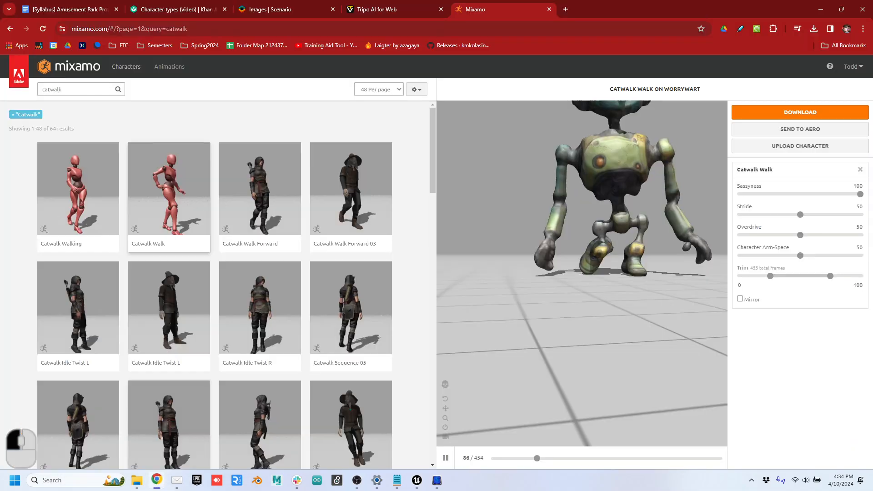
{"action": "left_click", "coordinate": [799, 146]}
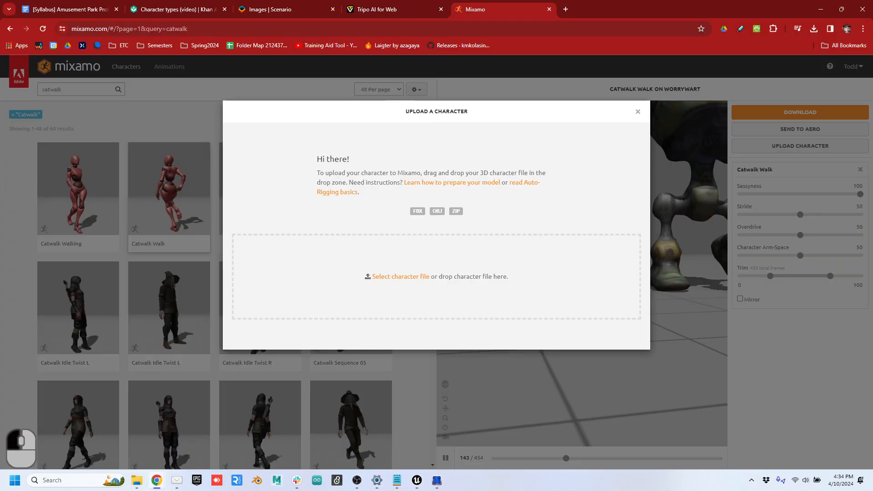
Step: Try to upload Sparky from the Downloads folder, first by selecting the exported FBX and then by dropping in the .glb file
{"action": "left_click", "coordinate": [401, 276]}
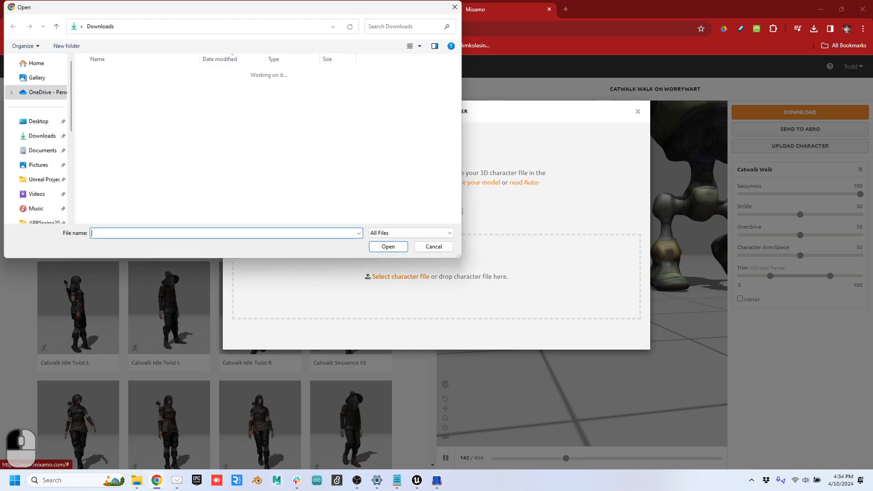
{"action": "left_click", "coordinate": [137, 86]}
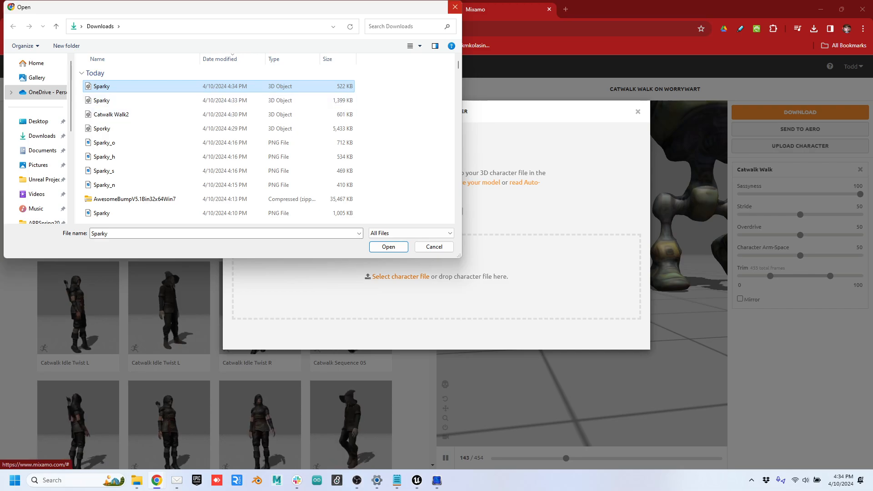
{"action": "double_click", "coordinate": [136, 86]}
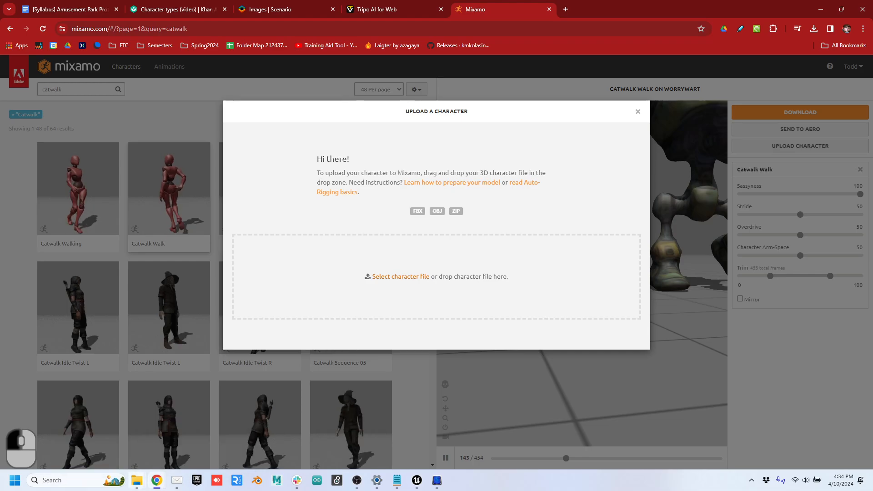
{"action": "left_click", "coordinate": [137, 480]}
{"action": "left_click", "coordinate": [330, 434]}
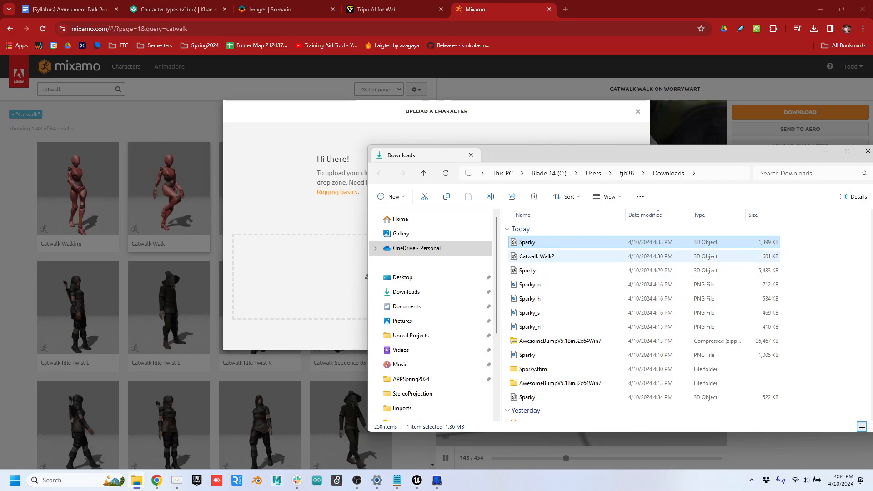
{"action": "left_click_drag", "start_coordinate": [527, 242], "coordinate": [323, 297]}
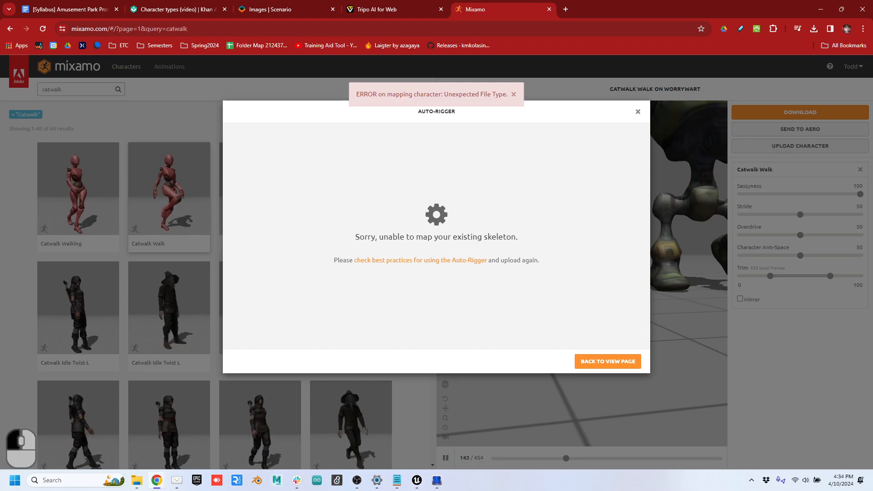
Step: Restart the Mixamo character upload and supply the exported Sparky FBX file from the Downloads folder
{"action": "key", "text": "alt+Tab"}
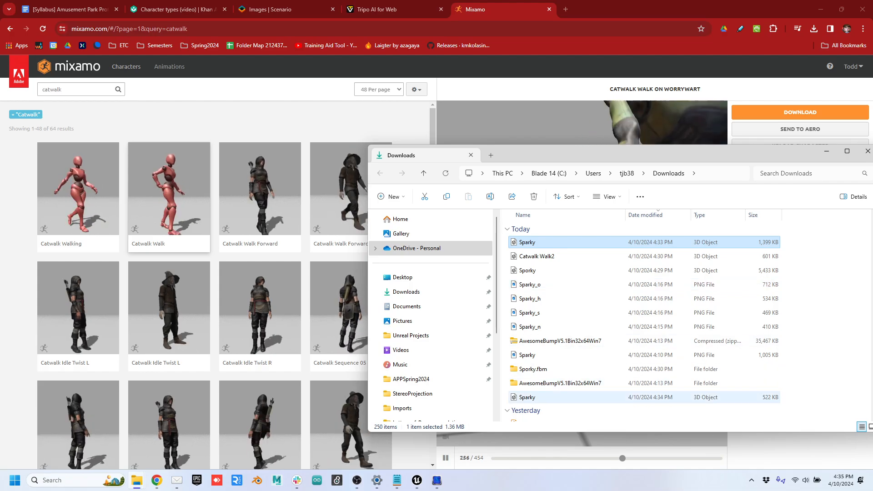
{"action": "left_click", "coordinate": [786, 94]}
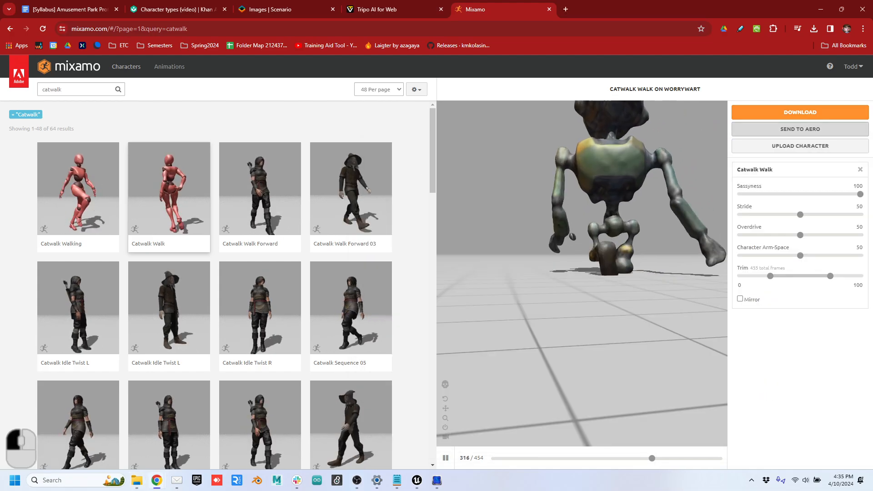
{"action": "left_click", "coordinate": [800, 146]}
{"action": "key", "text": "alt+Tab"}
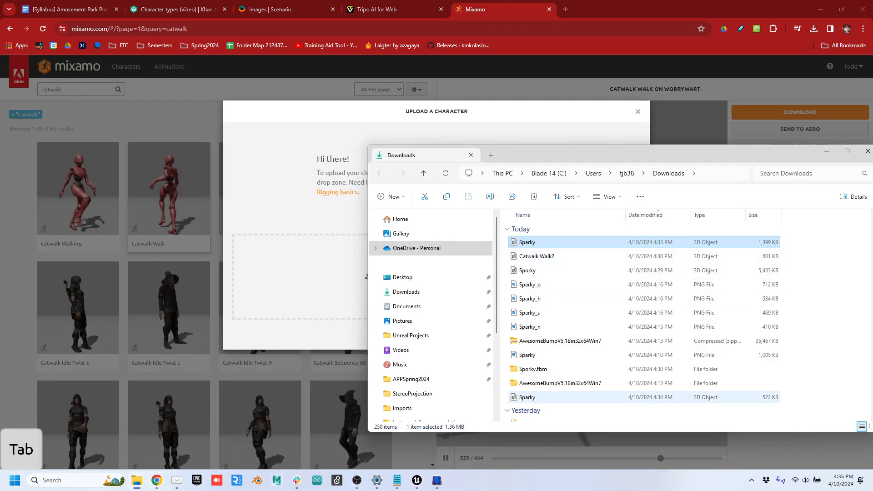
{"action": "left_click_drag", "start_coordinate": [527, 397], "coordinate": [314, 281]}
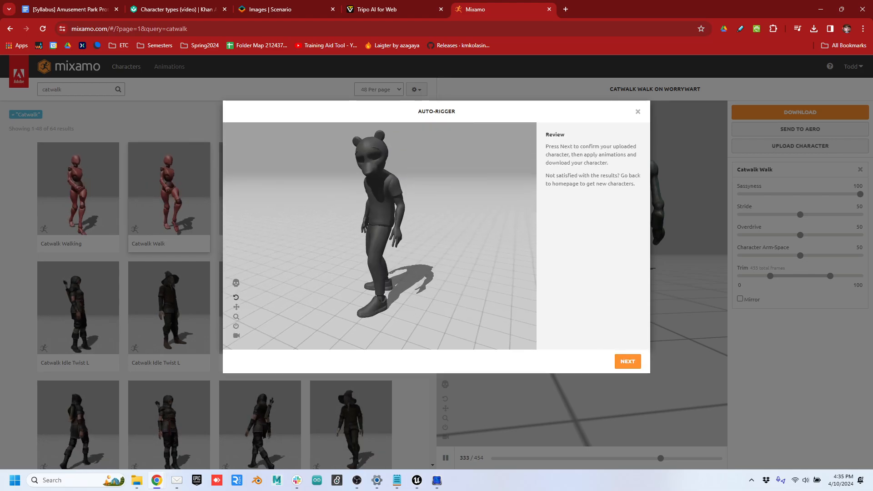
Step: Confirm the auto-rigged upload as the new Mixamo character and apply the Catwalk Walk Forward 03 animation
{"action": "left_click", "coordinate": [628, 361]}
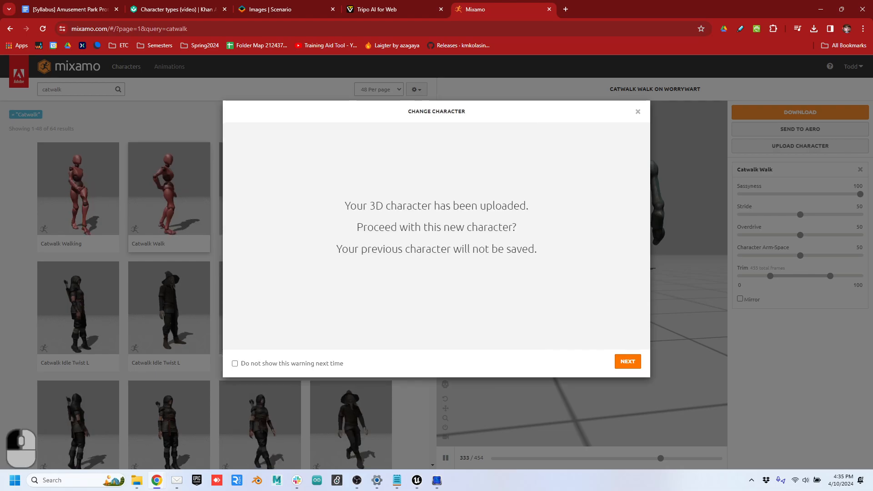
{"action": "left_click", "coordinate": [627, 361]}
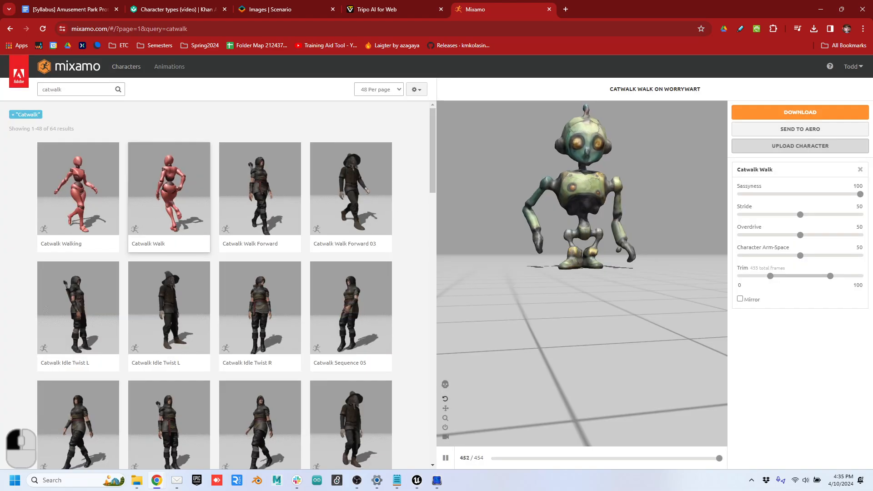
{"action": "left_click", "coordinate": [350, 197]}
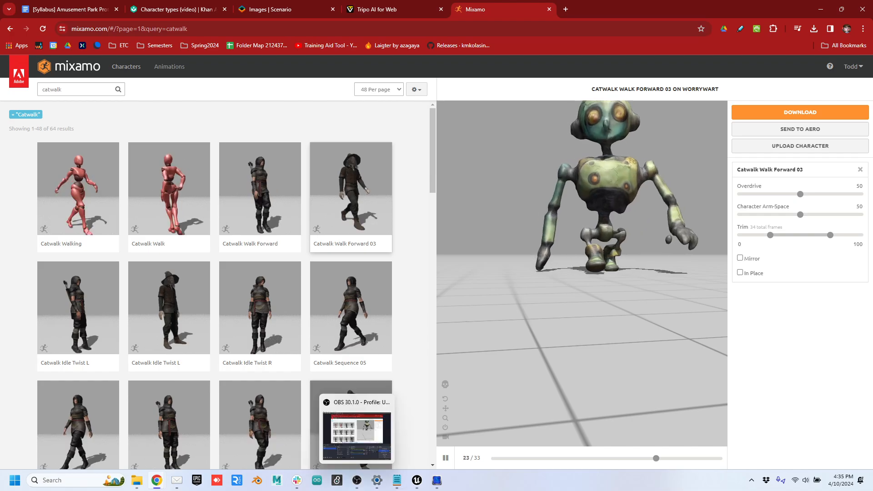
Step: Switch to the Unreal Editor and save all modified content in the project
{"action": "left_click", "coordinate": [417, 480]}
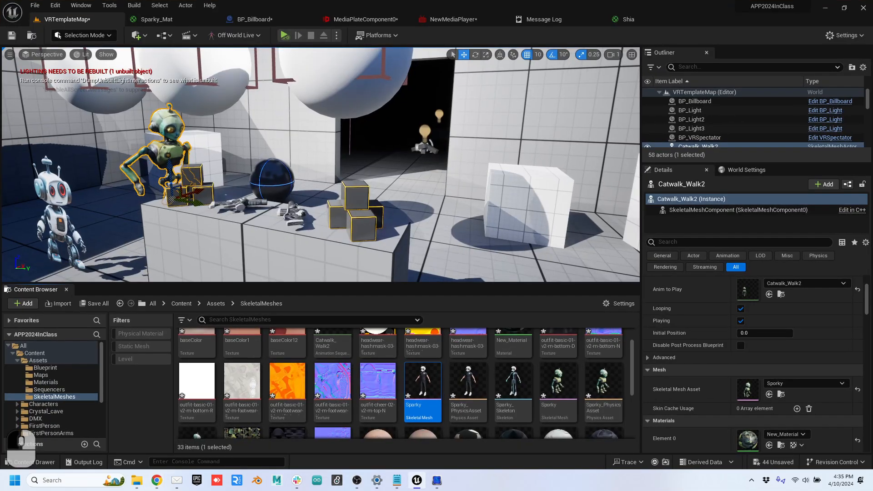
{"action": "left_click", "coordinate": [94, 304]}
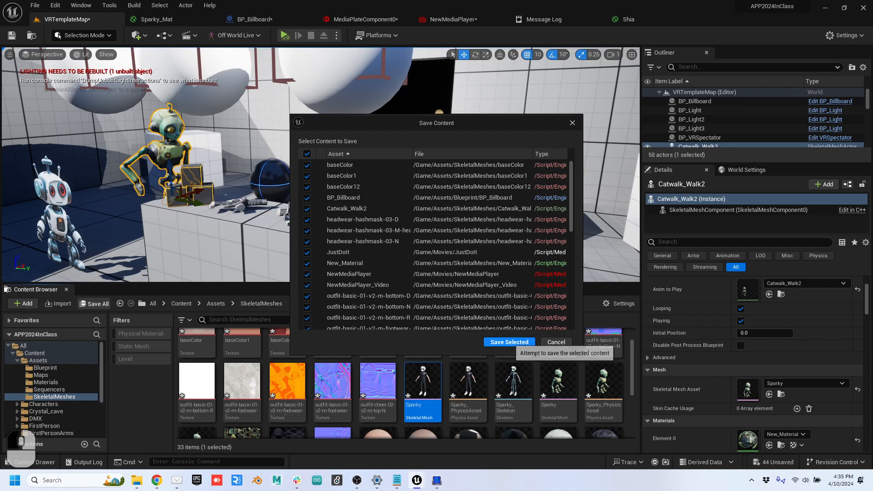
{"action": "left_click", "coordinate": [509, 342]}
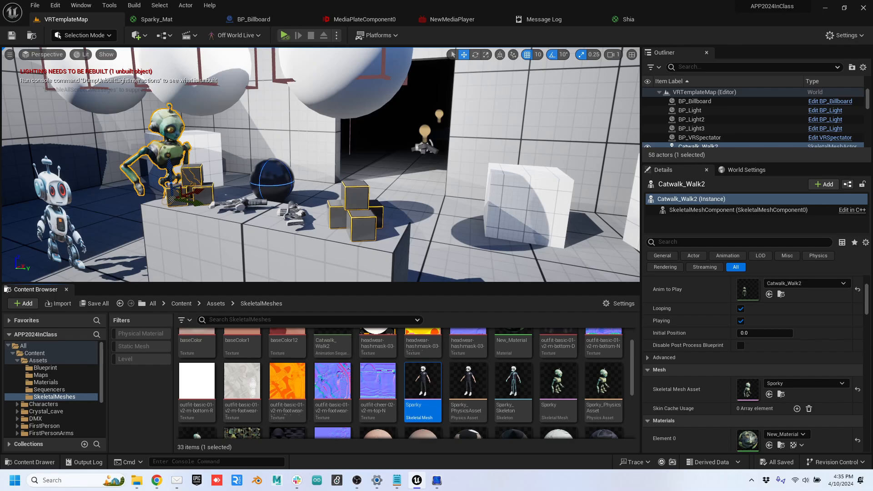
Step: Create a new level sequence named characters in the Content folder
{"action": "mouse_move", "coordinate": [136, 480]}
{"action": "left_click", "coordinate": [189, 35]}
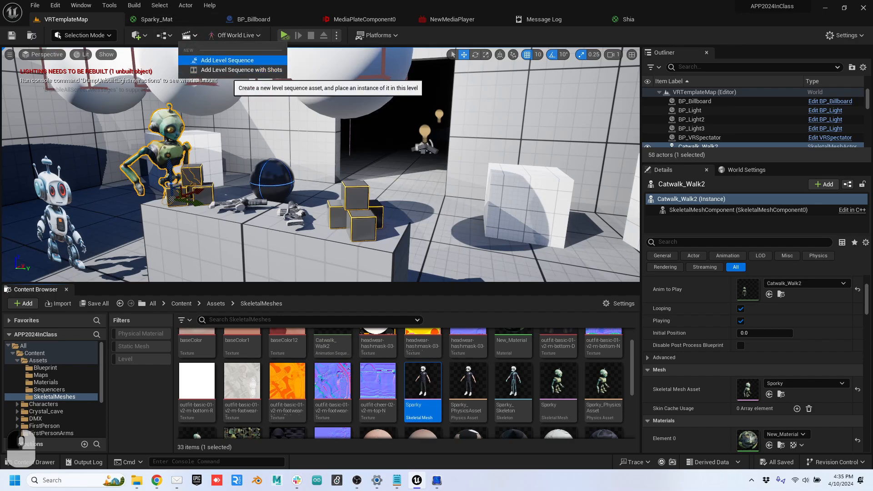
{"action": "left_click", "coordinate": [228, 60]}
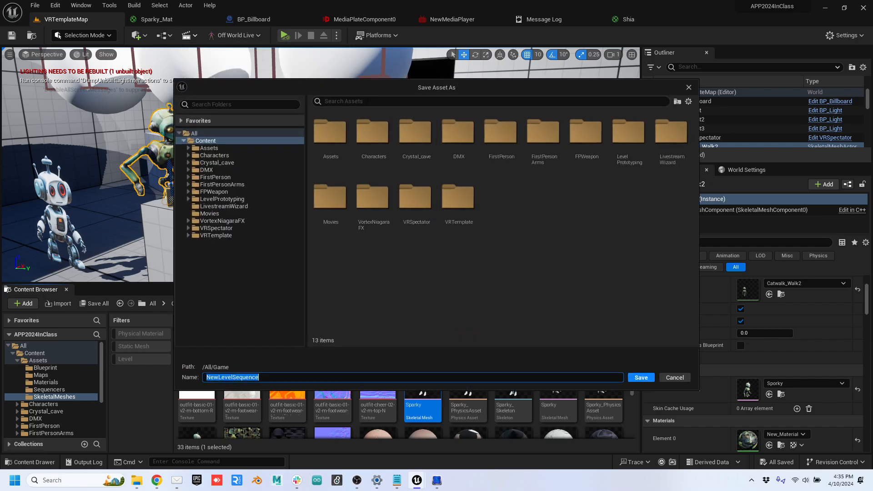
{"action": "type", "text": "m"}
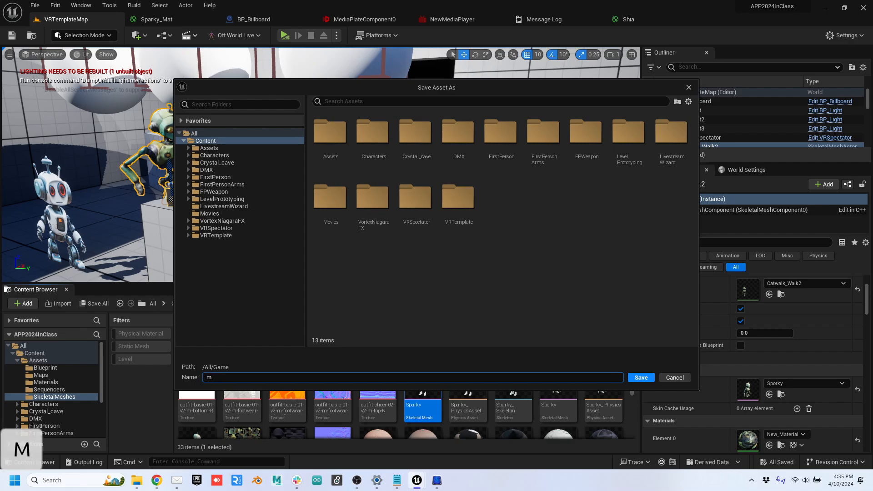
{"action": "key", "text": "BackSpace"}
{"action": "type", "text": "characters"}
{"action": "key", "text": "Return"}
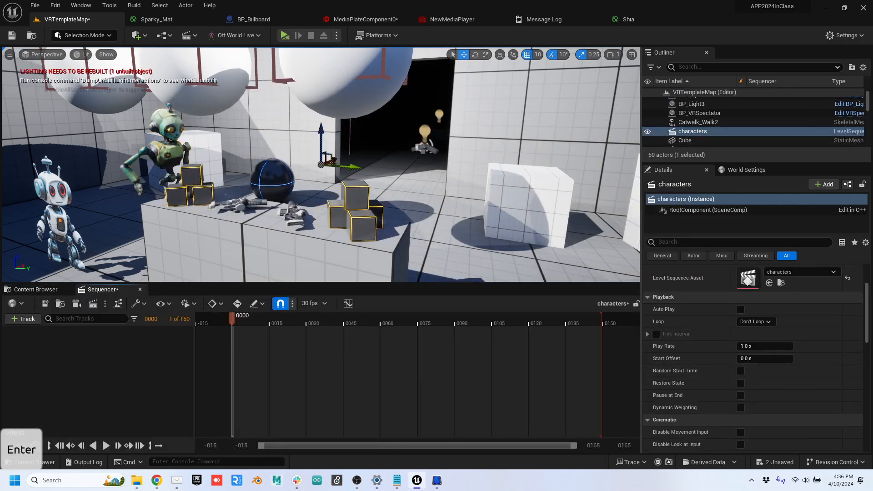
Step: Select the green robot Catwalk_Walk2 in the level and add it to the characters sequence
{"action": "key", "text": "s"}
{"action": "right_click_drag", "start_coordinate": [320, 165], "coordinate": [289, 179]}
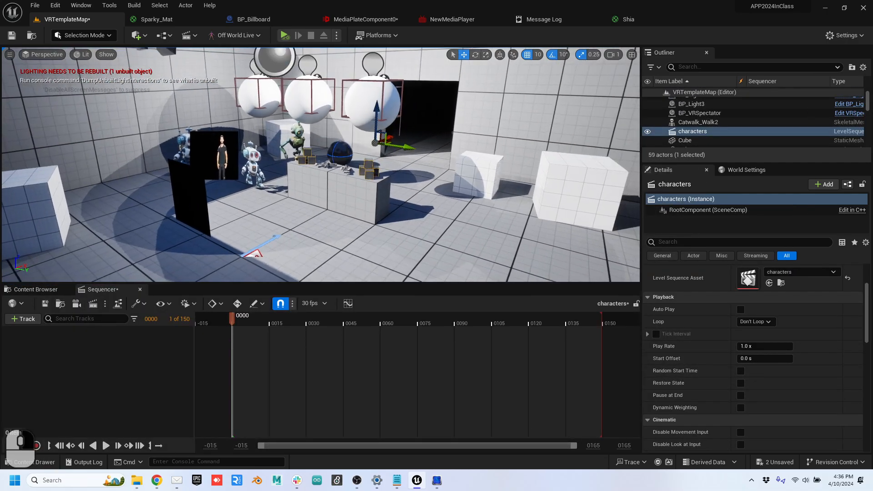
{"action": "left_click_drag", "start_coordinate": [321, 182], "coordinate": [329, 198]}
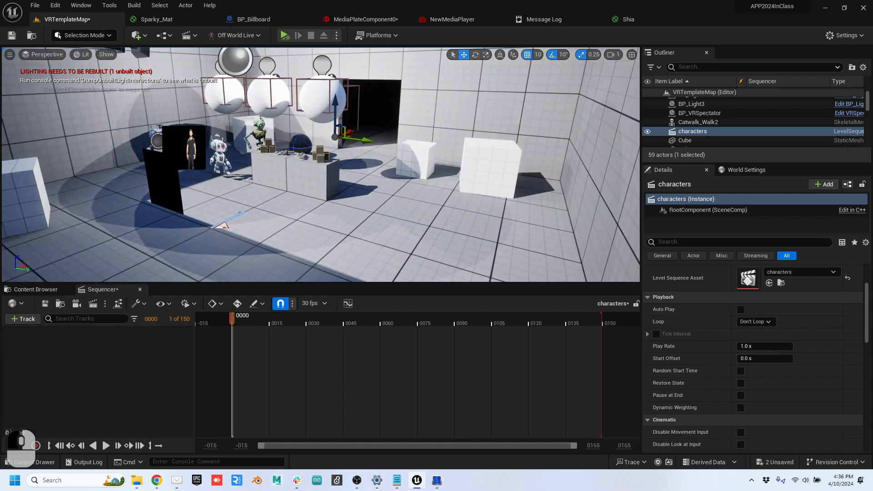
{"action": "left_click", "coordinate": [258, 131]}
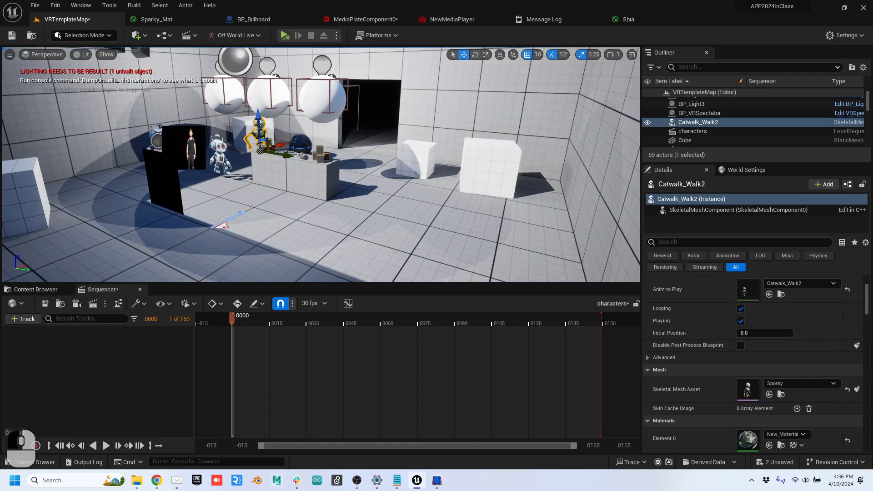
{"action": "left_click_drag", "start_coordinate": [698, 122], "coordinate": [114, 360]}
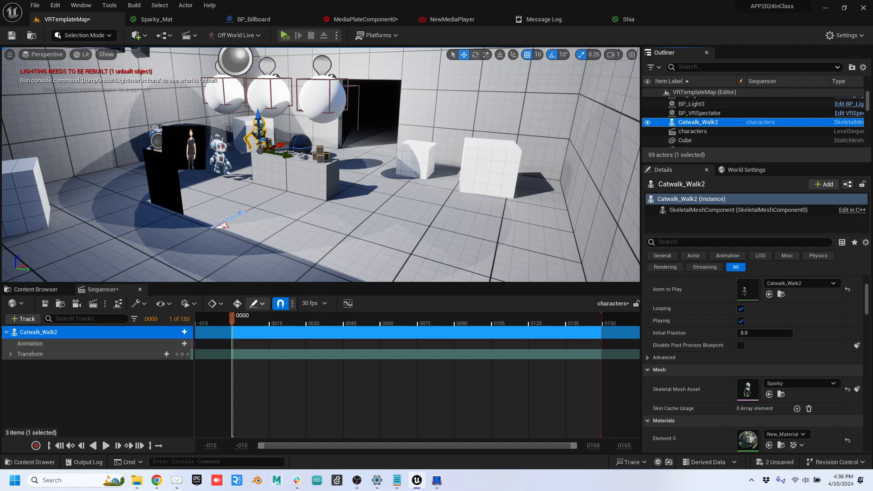
Step: Place the Catwalk_Walk2 animation on the robot's Animation track starting at frame 93
{"action": "left_click_drag", "start_coordinate": [232, 317], "coordinate": [461, 317]}
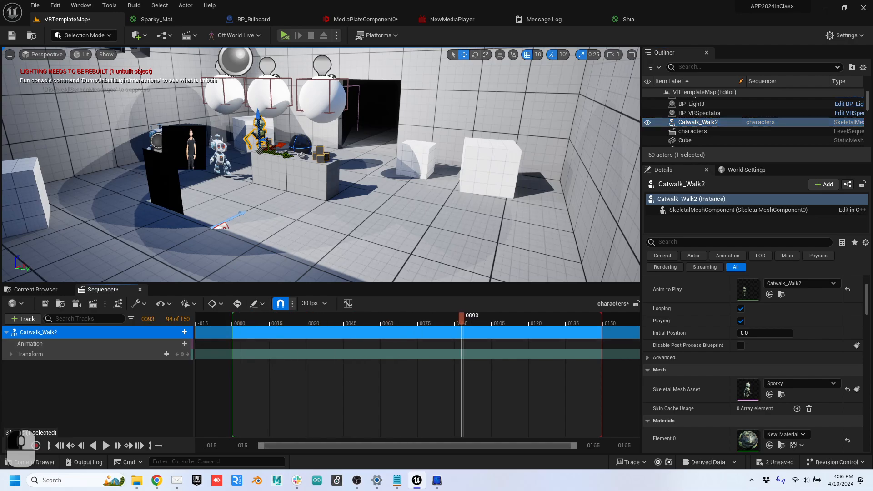
{"action": "left_click", "coordinate": [184, 344]}
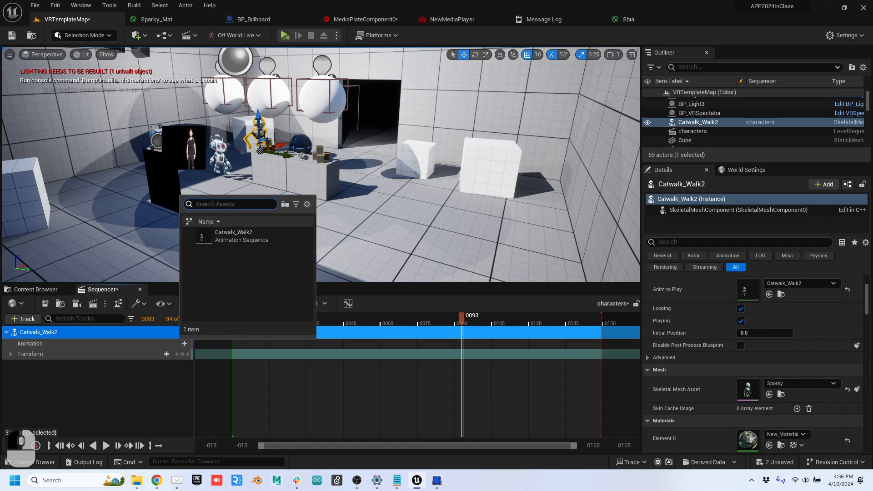
{"action": "left_click", "coordinate": [232, 235]}
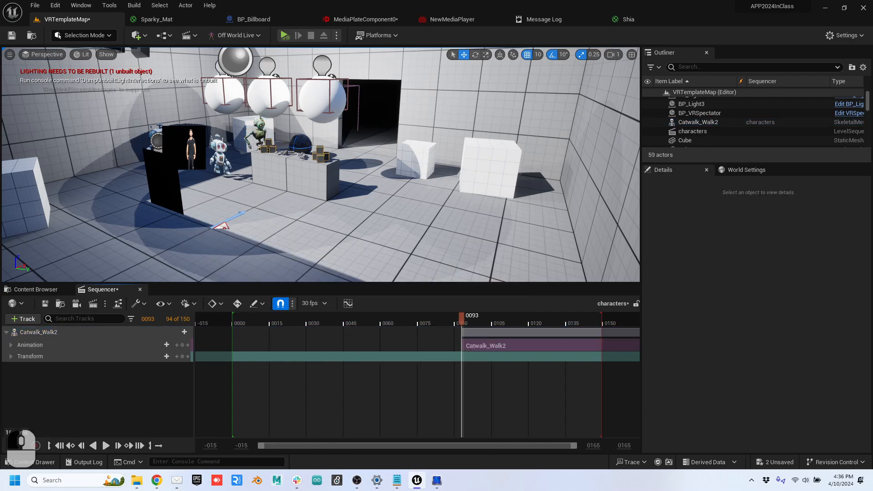
Step: Extend the sequence's playback range to 355 frames and scrub the robot's animation to frame 159
{"action": "mouse_move", "coordinate": [462, 317]}
{"action": "left_mouse_down"}
{"action": "mouse_move", "coordinate": [263, 317]}
{"action": "mouse_move", "coordinate": [667, 319]}
{"action": "left_mouse_up"}
{"action": "scroll", "coordinate": [464, 332], "scroll_direction": "down", "scroll_amount": 5, "text": "ctrl"}
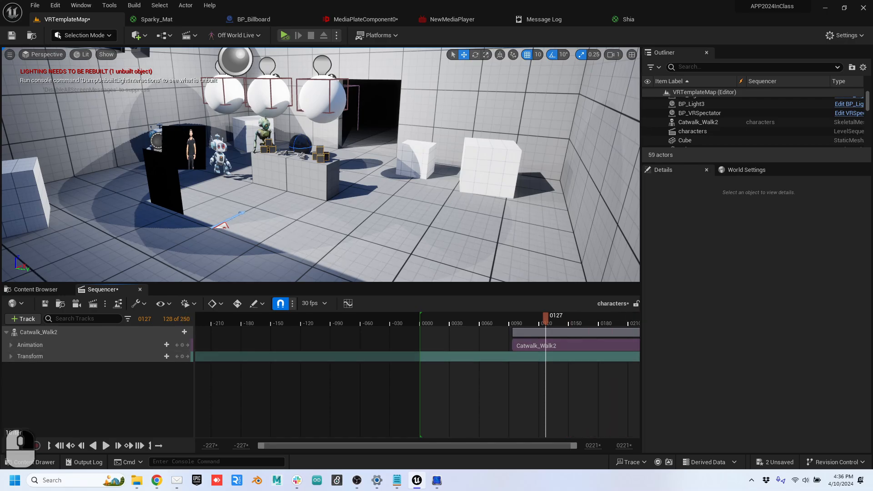
{"action": "right_click_drag", "start_coordinate": [591, 332], "coordinate": [441, 332]}
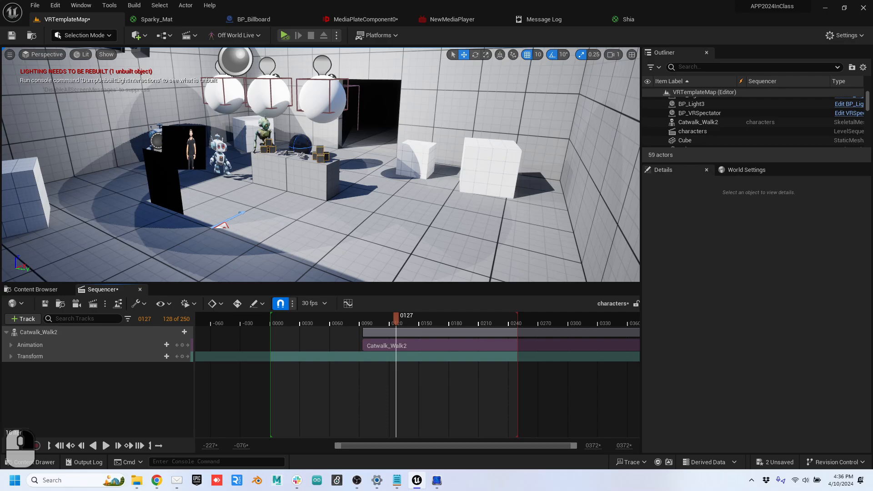
{"action": "left_click_drag", "start_coordinate": [517, 318], "coordinate": [621, 319]}
{"action": "left_click_drag", "start_coordinate": [396, 319], "coordinate": [427, 318]}
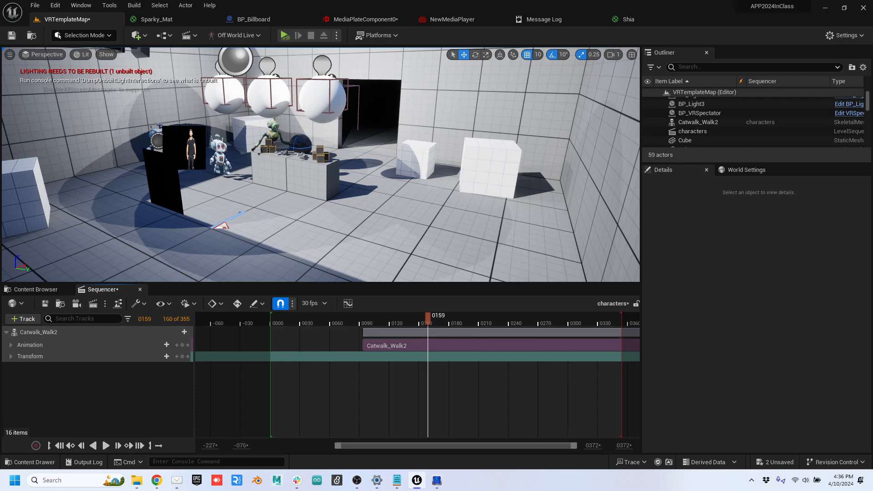
Step: Select the BP_Billboard actor and add a Media track to the sequence
{"action": "left_click", "coordinate": [181, 147]}
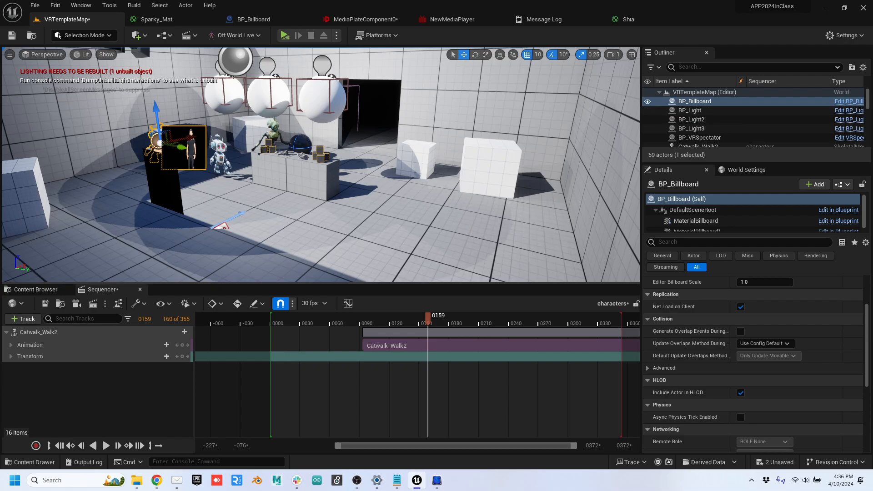
{"action": "left_click", "coordinate": [23, 319]}
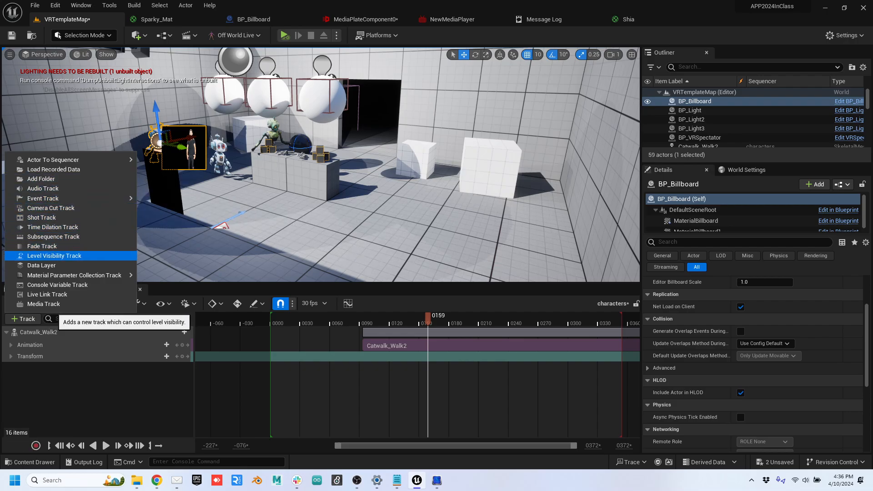
{"action": "mouse_move", "coordinate": [68, 198]}
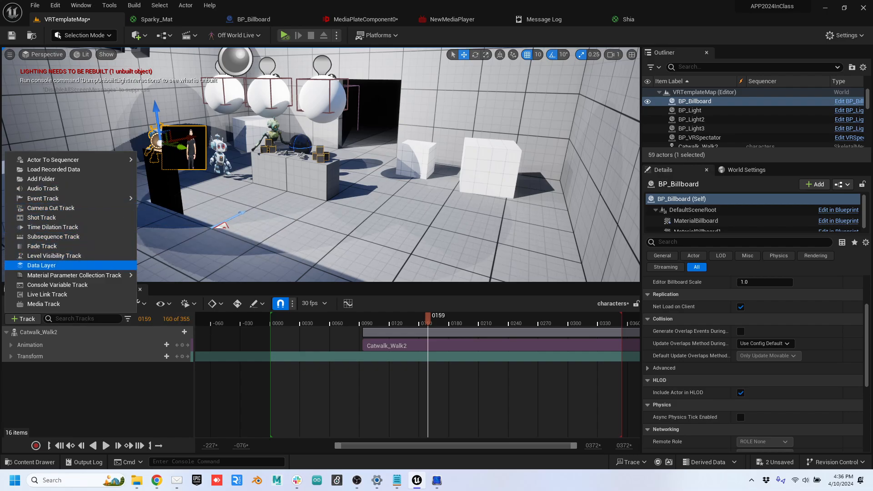
{"action": "left_click", "coordinate": [43, 303]}
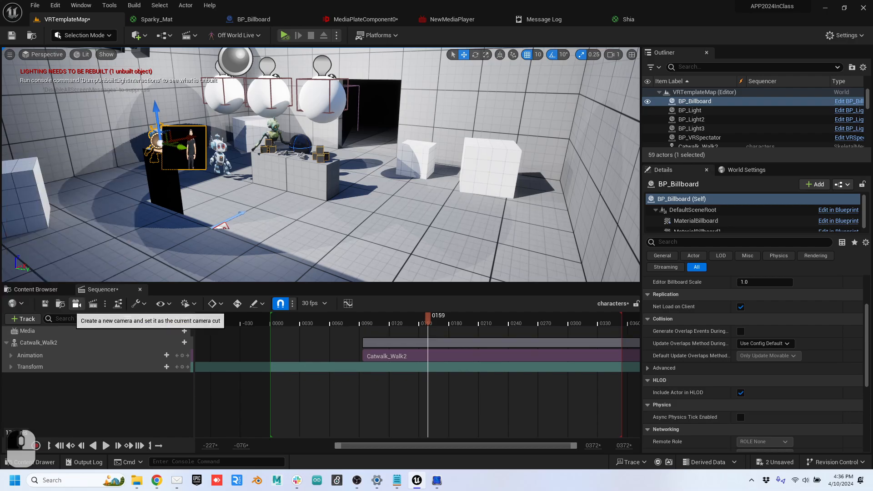
Step: Try the JustDoIt media source on the Media track, shift it earlier, scrub through it, and delete the section
{"action": "left_click", "coordinate": [185, 331]}
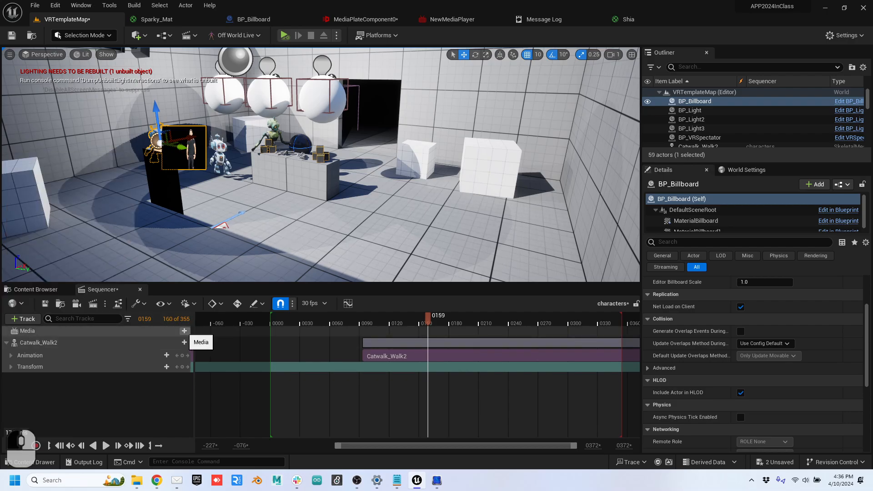
{"action": "mouse_move", "coordinate": [209, 343]}
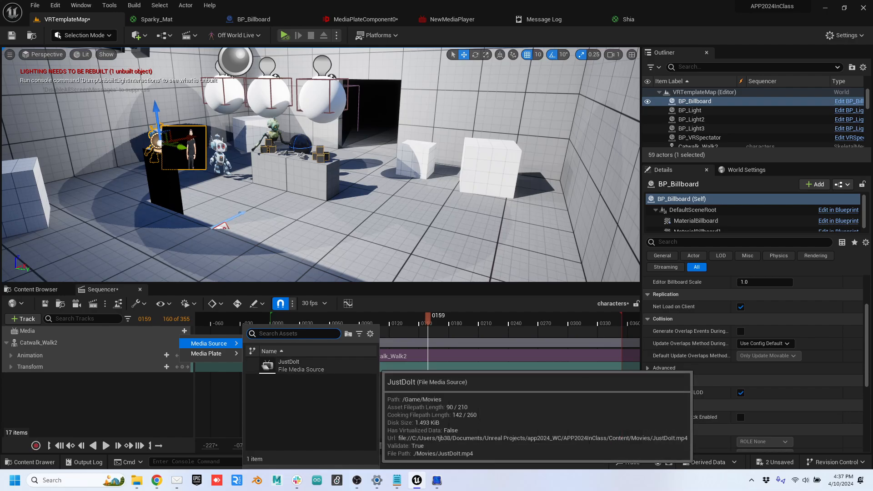
{"action": "left_click", "coordinate": [289, 365]}
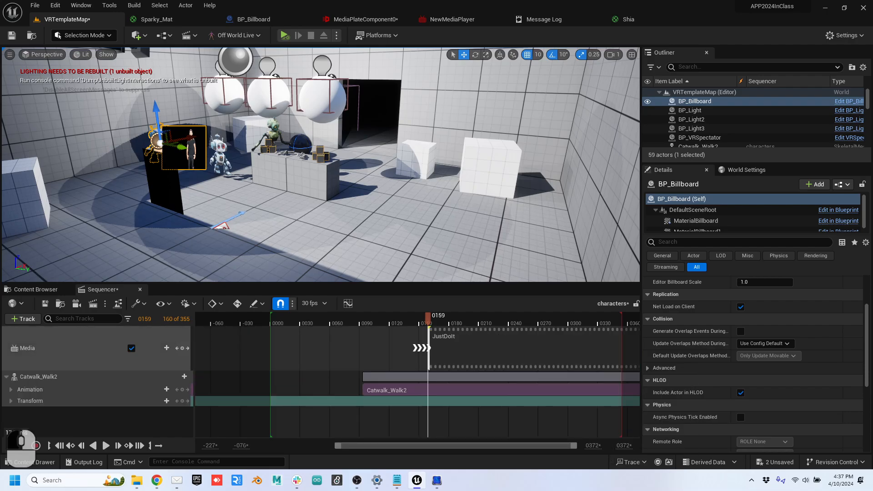
{"action": "left_click_drag", "start_coordinate": [428, 318], "coordinate": [491, 318]}
{"action": "left_click_drag", "start_coordinate": [582, 348], "coordinate": [251, 351]}
{"action": "left_click_drag", "start_coordinate": [415, 319], "coordinate": [600, 317]}
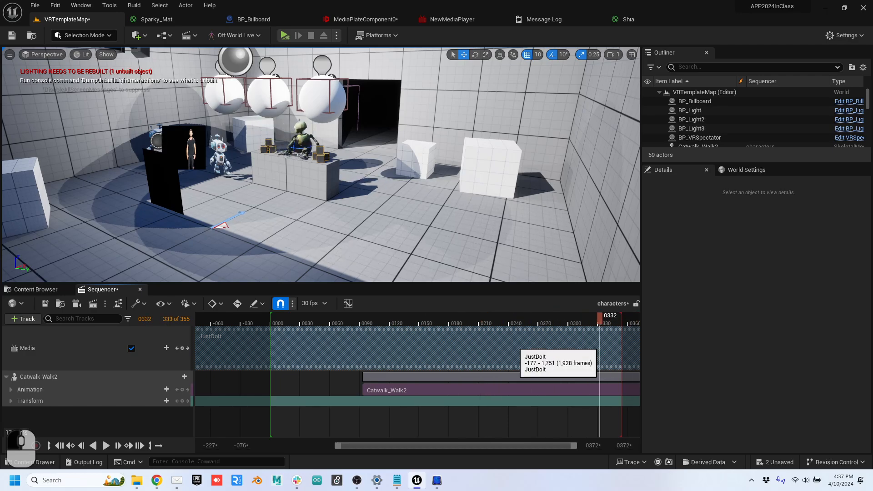
{"action": "key", "text": "Delete"}
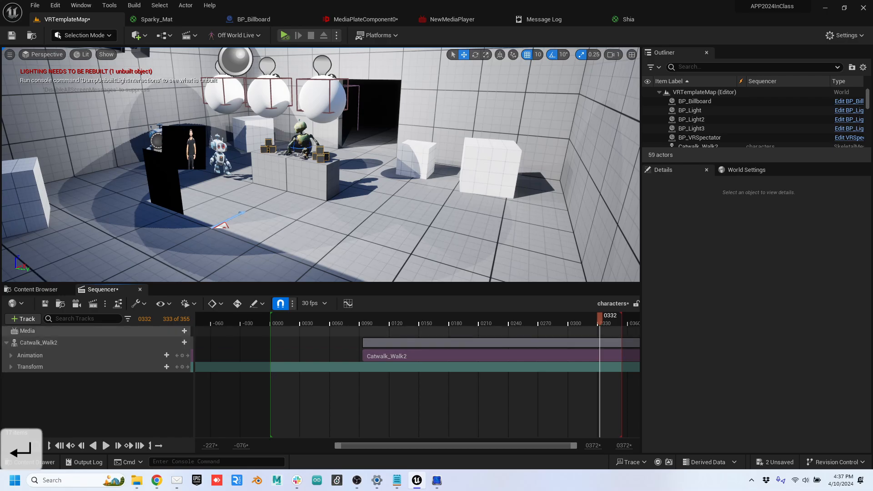
Step: Add the JustDoIt media plate to the sequence and disable autoplay on the MediaPlate actor
{"action": "left_click", "coordinate": [184, 331]}
{"action": "mouse_move", "coordinate": [207, 353]}
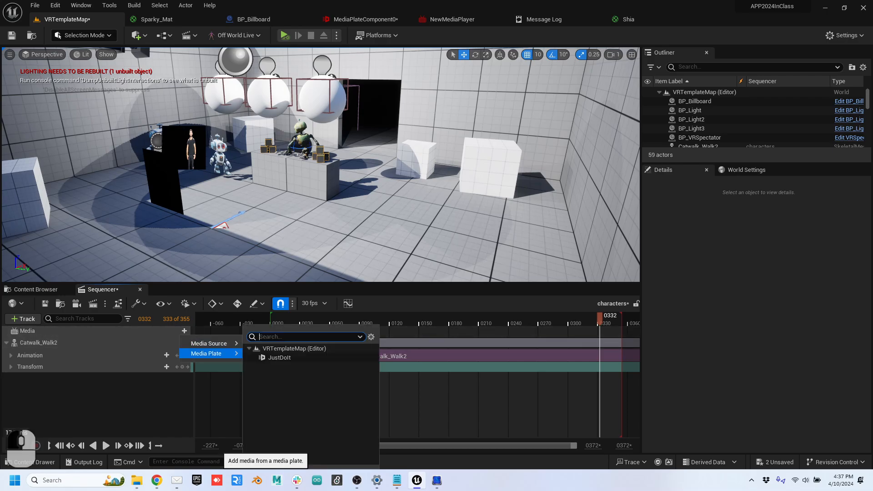
{"action": "left_click", "coordinate": [279, 358]}
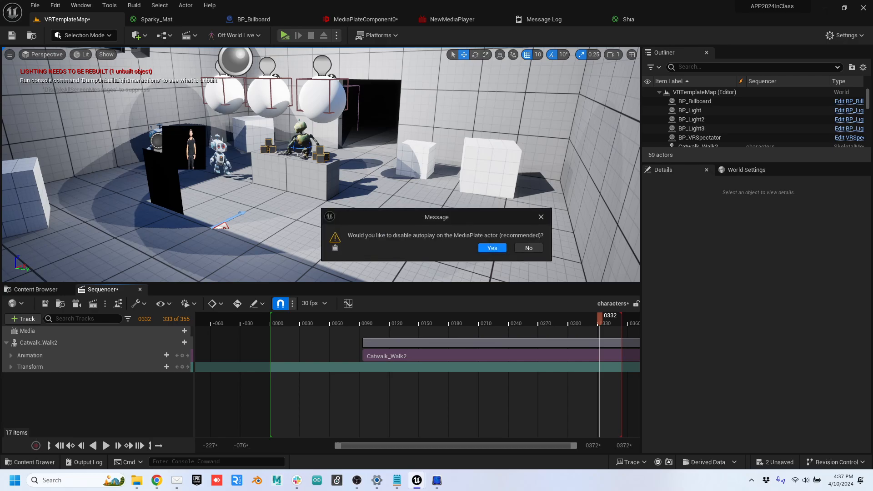
{"action": "left_click", "coordinate": [492, 248]}
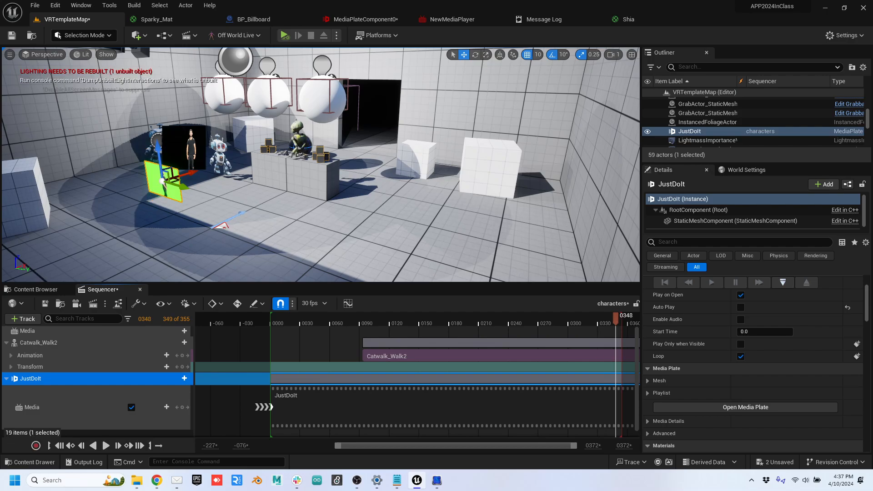
Step: Extend the sequence's playback range to 1367 frames to cover more of the JustDoIt media
{"action": "left_click_drag", "start_coordinate": [615, 318], "coordinate": [634, 318]}
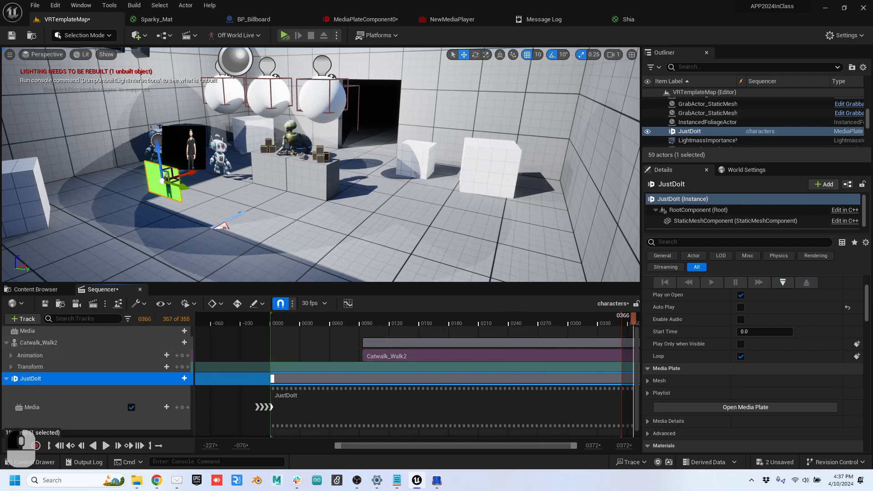
{"action": "scroll", "coordinate": [416, 364], "scroll_direction": "down", "scroll_amount": 1}
{"action": "scroll", "coordinate": [416, 364], "scroll_direction": "down", "scroll_amount": 2, "text": "ctrl"}
{"action": "scroll", "coordinate": [429, 337], "scroll_direction": "down", "scroll_amount": 9, "text": "ctrl"}
{"action": "right_click_drag", "start_coordinate": [541, 327], "coordinate": [275, 327]}
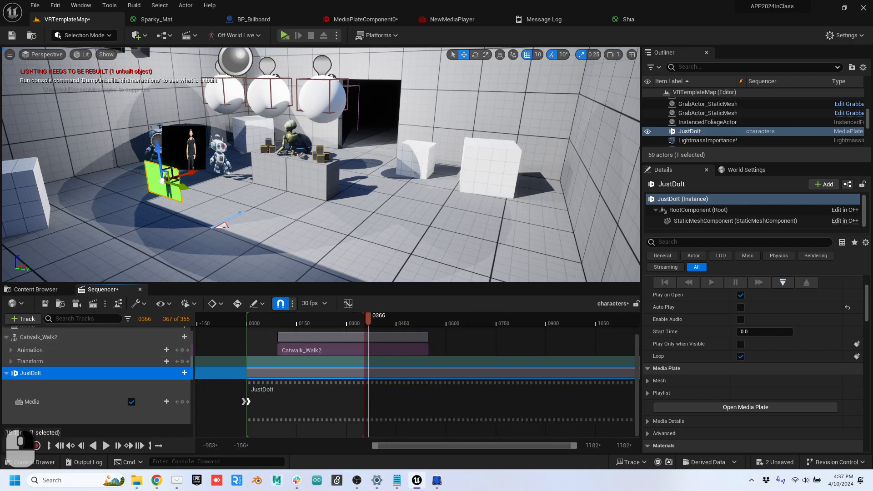
{"action": "left_click_drag", "start_coordinate": [364, 319], "coordinate": [702, 319]}
Step: Scrub the sequence to frame 1196 and examine the JustDoIt media plate's video up close in the level
{"action": "mouse_move", "coordinate": [368, 319]}
{"action": "left_mouse_down"}
{"action": "mouse_move", "coordinate": [638, 319]}
{"action": "mouse_move", "coordinate": [290, 318]}
{"action": "mouse_move", "coordinate": [638, 318]}
{"action": "left_mouse_up"}
{"action": "key", "text": "a"}
{"action": "mouse_move", "coordinate": [321, 164]}
{"action": "right_mouse_down"}
{"action": "mouse_move", "coordinate": [281, 168]}
{"action": "mouse_move", "coordinate": [282, 182]}
{"action": "mouse_move", "coordinate": [330, 177]}
{"action": "right_mouse_up"}
{"action": "key", "text": "w"}
{"action": "key", "text": "w"}
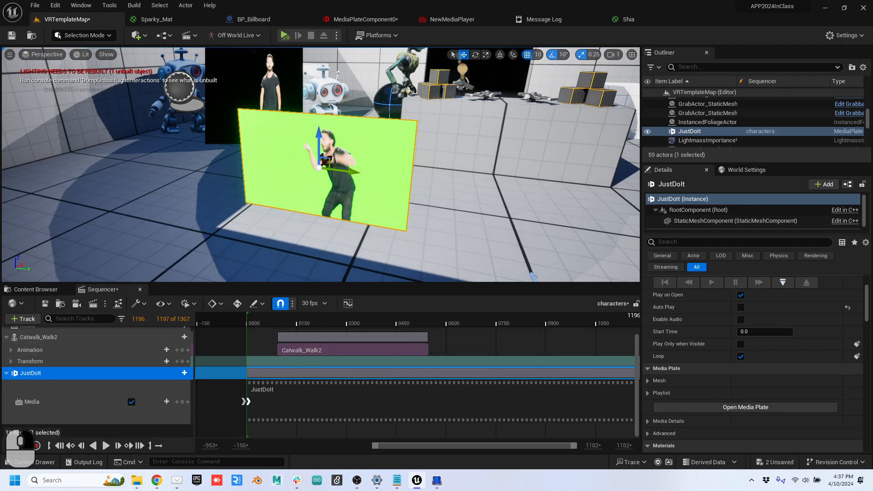
Step: Remove the JustDoIt media plate from the sequence and add the JustDoIt media source to the Media track at frame 159
{"action": "left_click_drag", "start_coordinate": [453, 318], "coordinate": [300, 319]}
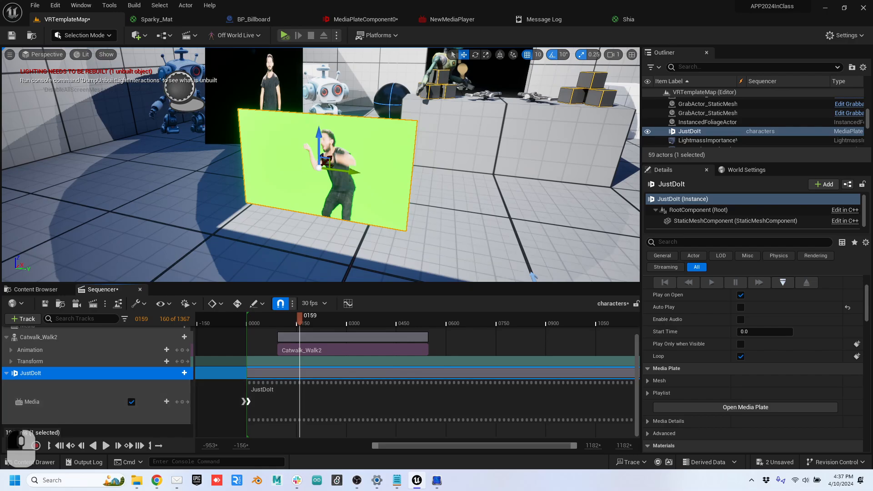
{"action": "key", "text": "Delete"}
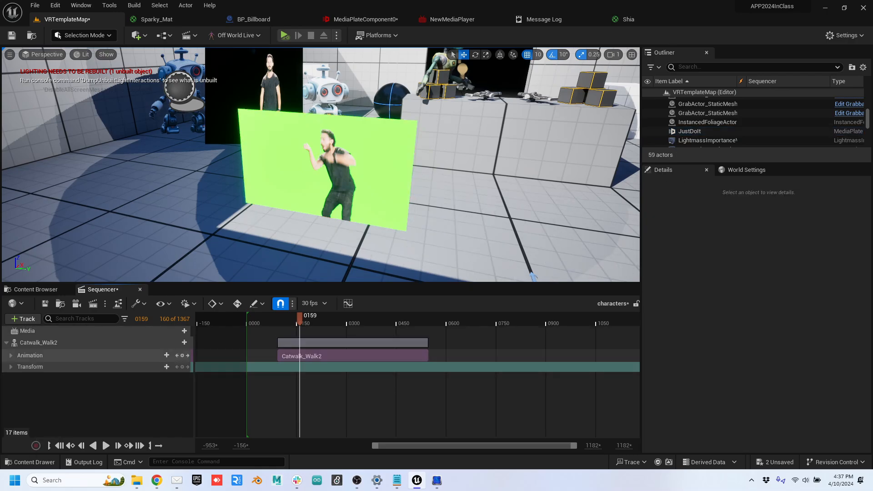
{"action": "left_click", "coordinate": [184, 330]}
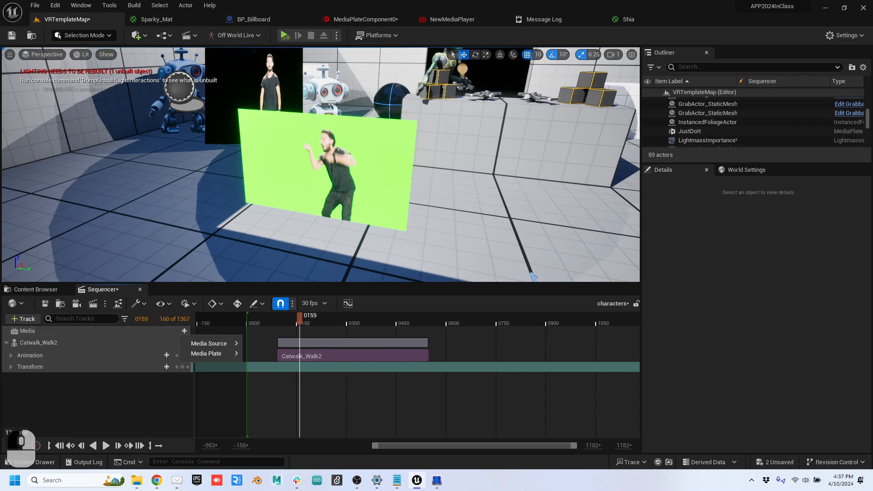
{"action": "mouse_move", "coordinate": [209, 344]}
{"action": "left_click", "coordinate": [291, 365]}
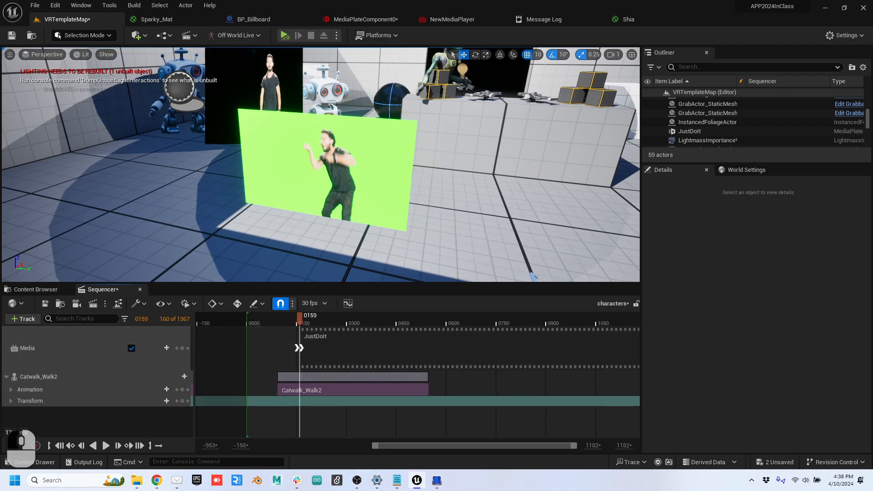
Step: Set the Media Texture of the JustDoIt section on the Media track to NewMediaPlayer_Video
{"action": "left_click_drag", "start_coordinate": [299, 319], "coordinate": [333, 318]}
{"action": "right_click", "coordinate": [349, 348]}
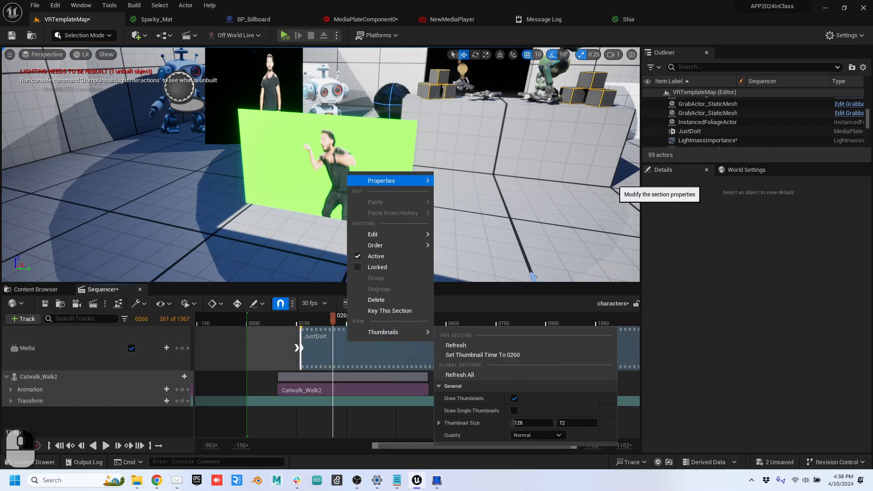
{"action": "mouse_move", "coordinate": [392, 181]}
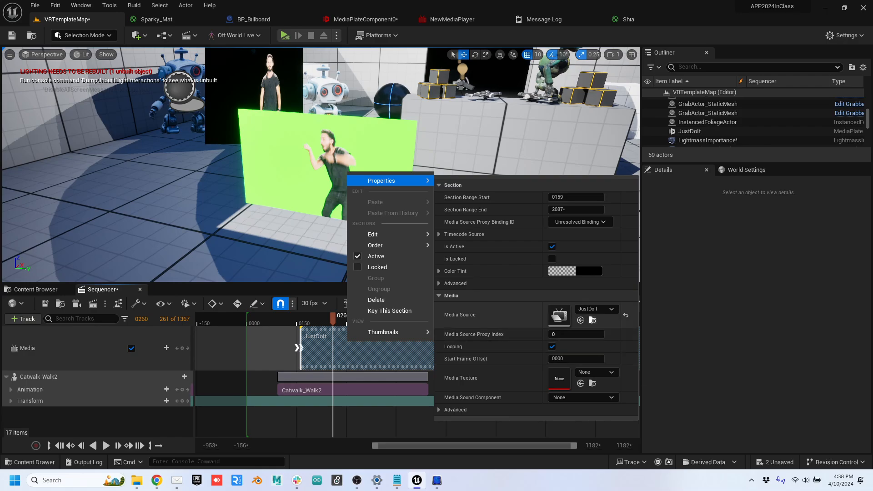
{"action": "left_click", "coordinate": [596, 372]}
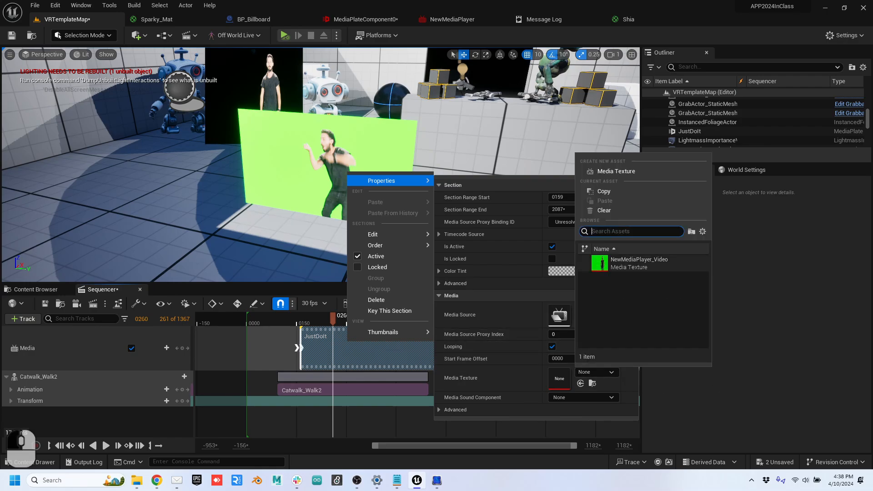
{"action": "left_click", "coordinate": [638, 263]}
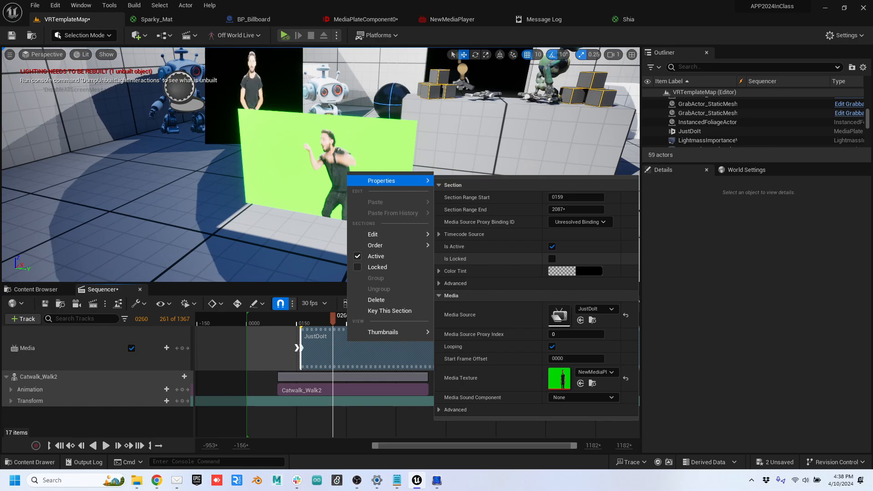
{"action": "key", "text": "Escape"}
Step: Scrub the sequence from frame 106 to frame 1026 and check the video playback on the billboard
{"action": "left_click", "coordinate": [282, 317]}
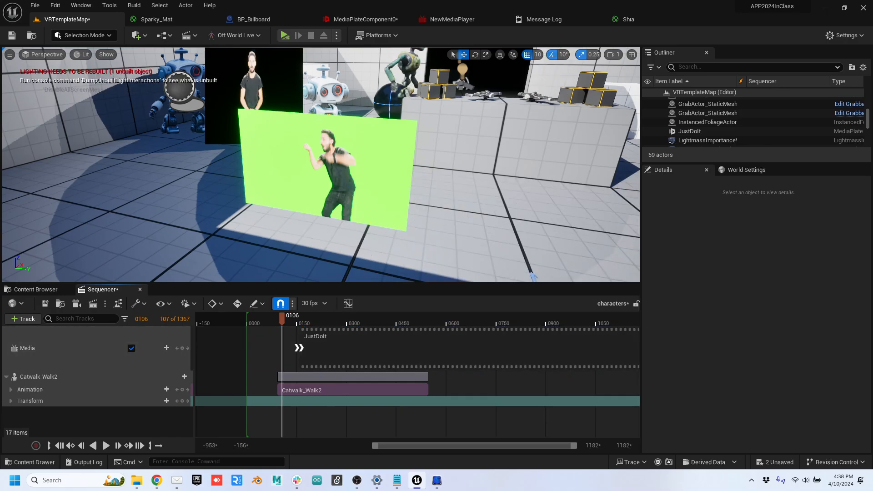
{"action": "left_click_drag", "start_coordinate": [282, 317], "coordinate": [588, 317]}
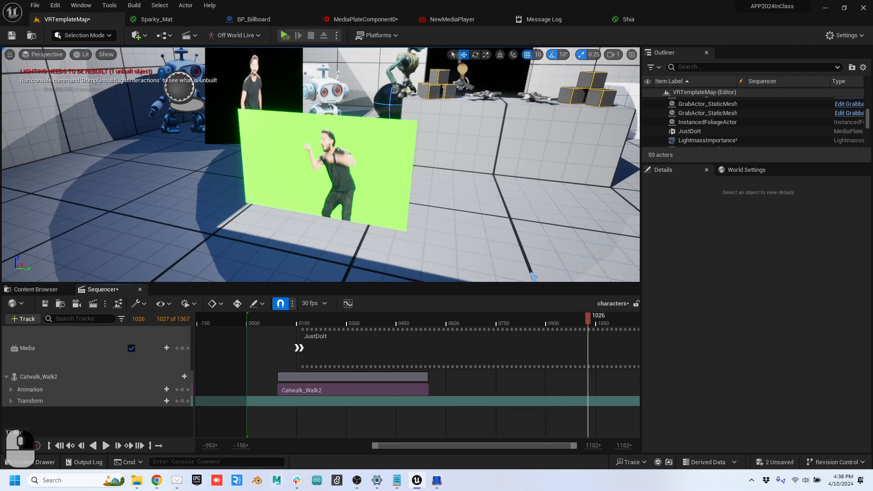
{"action": "key", "text": "a"}
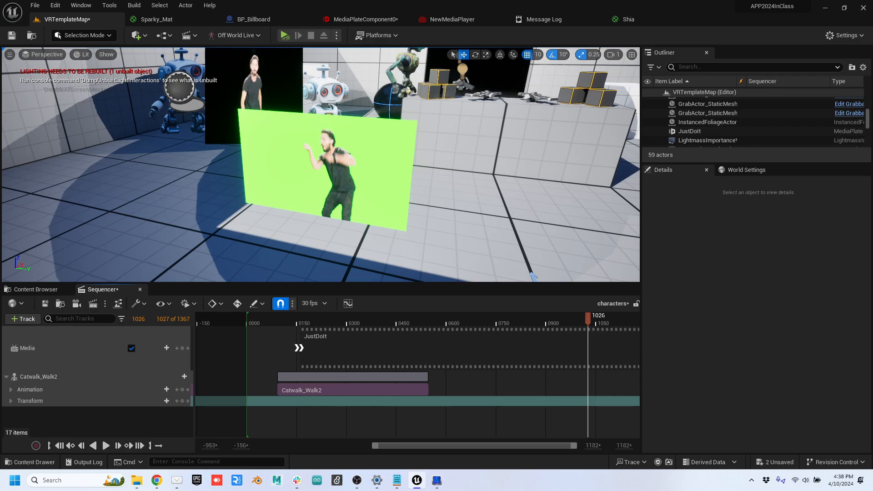
Step: Move the playhead to frame 301 and try to turn off Evaluate in Postroll for the Media track
{"action": "left_click", "coordinate": [346, 320]}
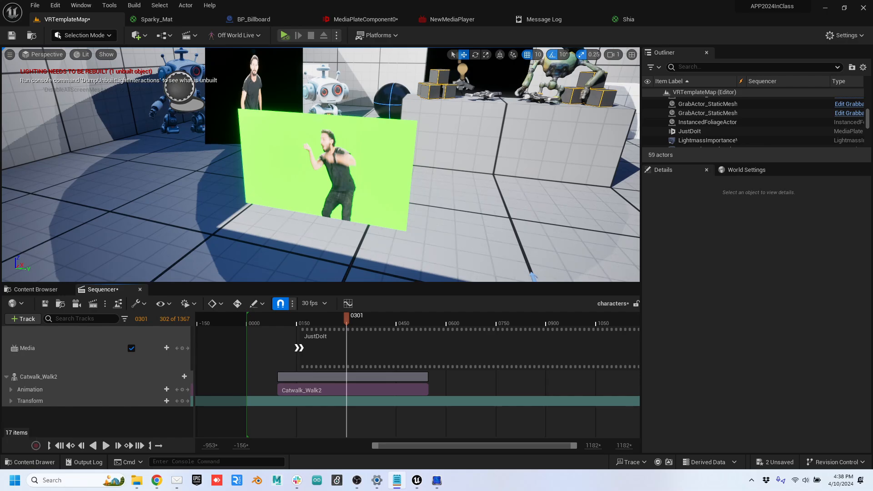
{"action": "right_click", "coordinate": [160, 337]}
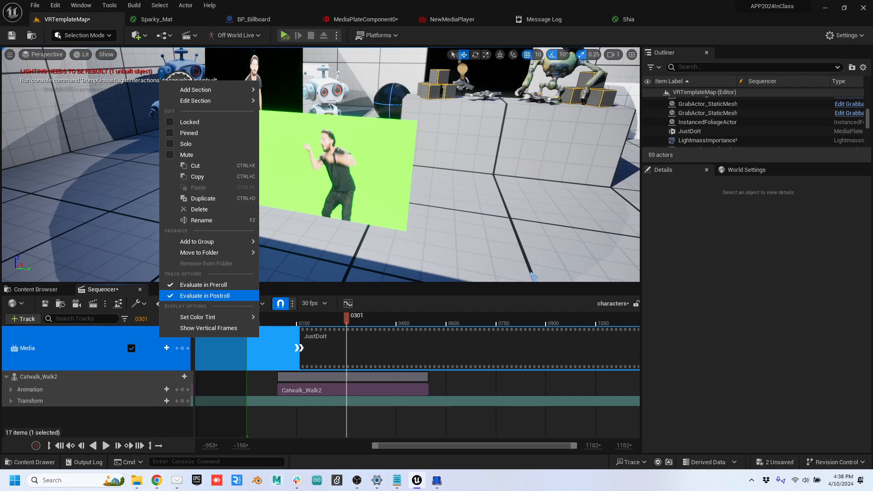
{"action": "left_click", "coordinate": [204, 295]}
Step: Close AwesomeBump and end the UnrealEditor process in Task Manager
{"action": "left_click", "coordinate": [436, 481]}
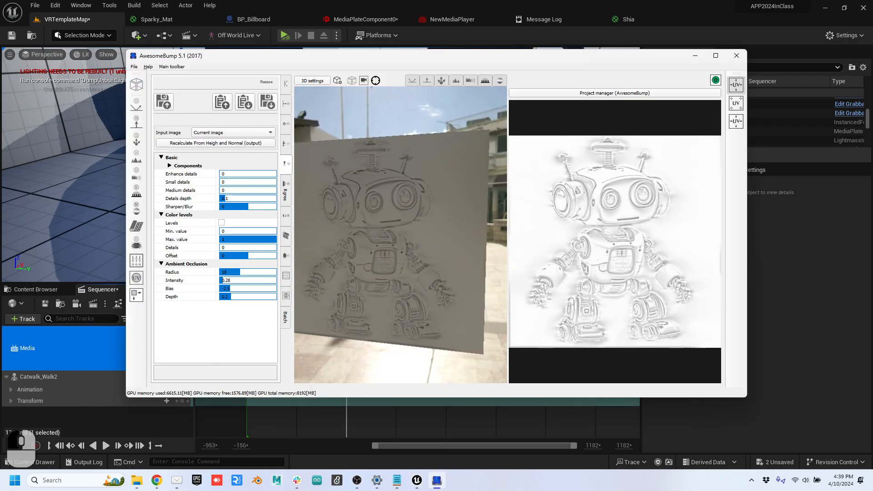
{"action": "left_click", "coordinate": [736, 55]}
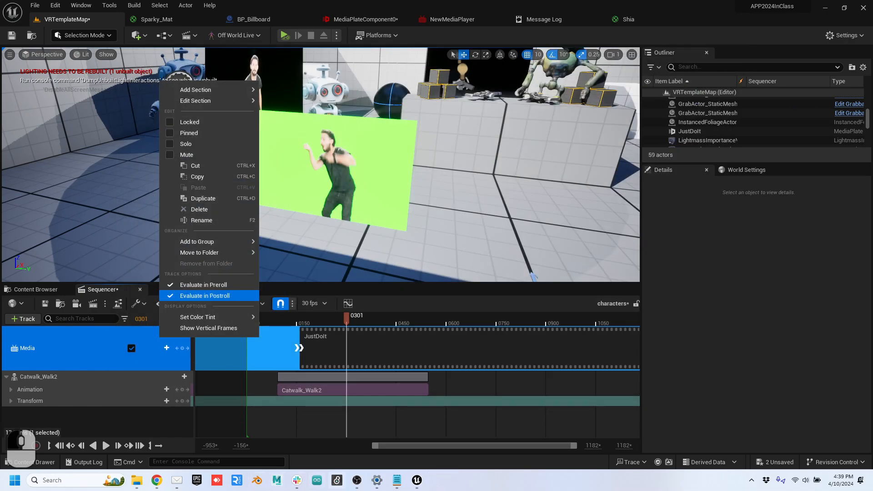
{"action": "mouse_move", "coordinate": [417, 480]}
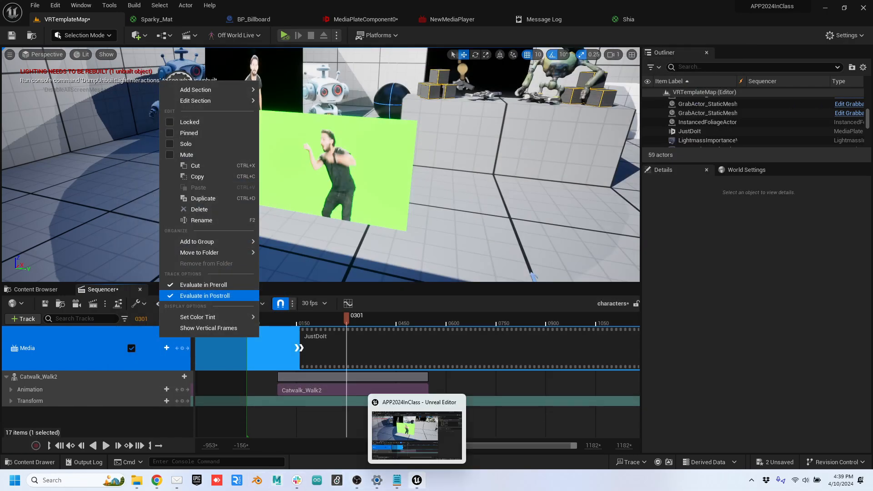
{"action": "left_click", "coordinate": [417, 434]}
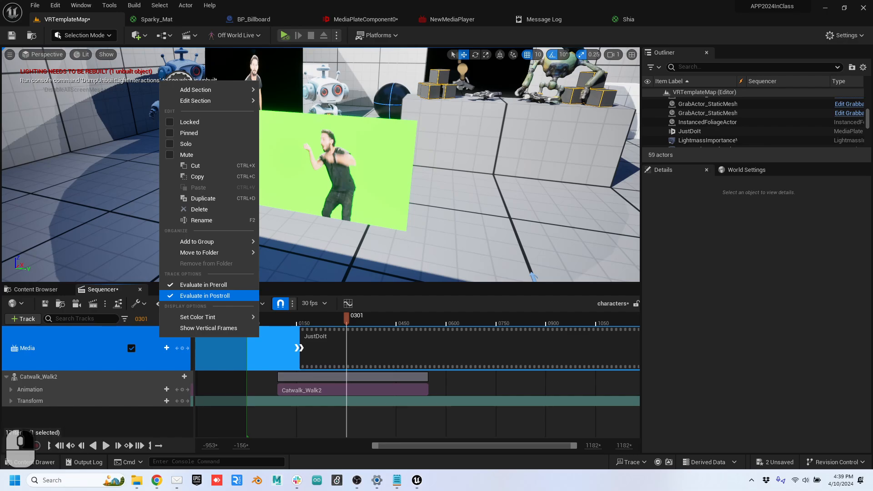
{"action": "key", "text": "ctrl+shift+Escape"}
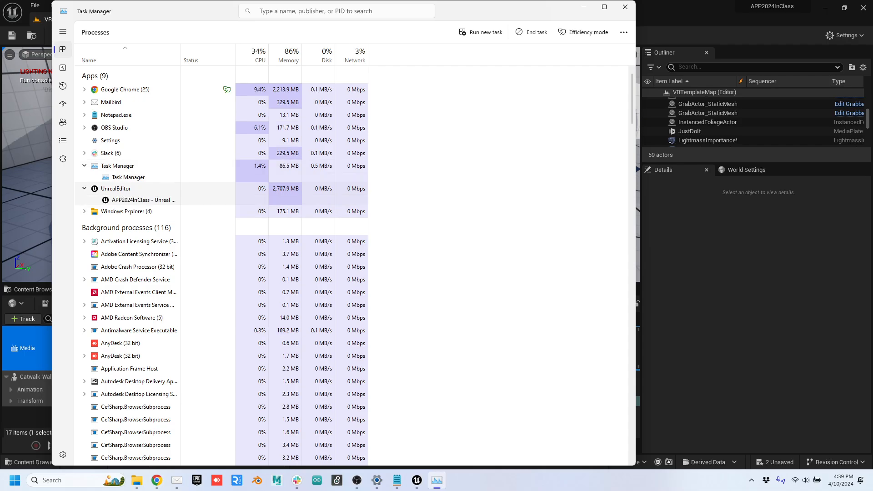
{"action": "left_click", "coordinate": [531, 32]}
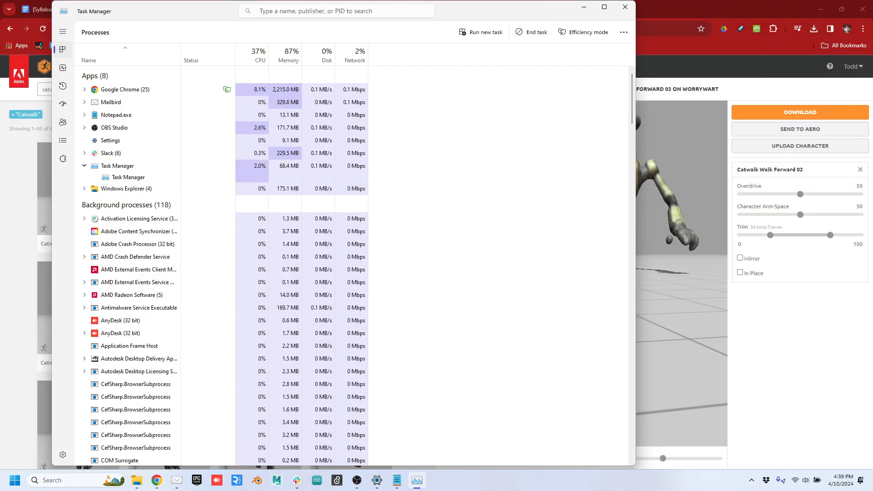
Step: Clear away the browser and Task Manager windows, and reopen the APP2024InClass project from the Epic Games Launcher library
{"action": "left_click", "coordinate": [773, 10]}
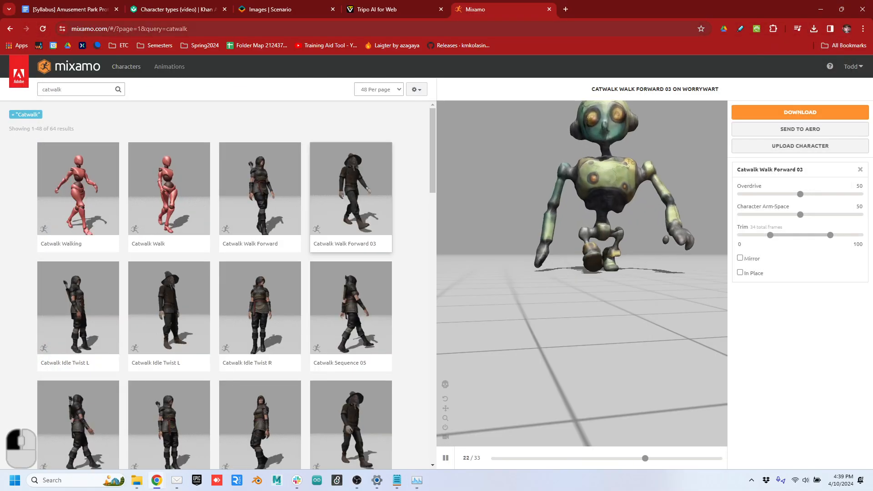
{"action": "left_click", "coordinate": [821, 10]}
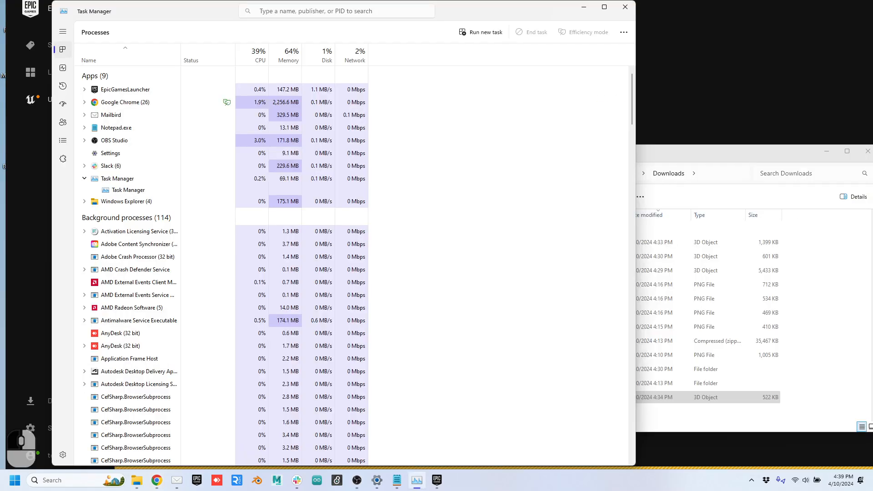
{"action": "left_click", "coordinate": [625, 7]}
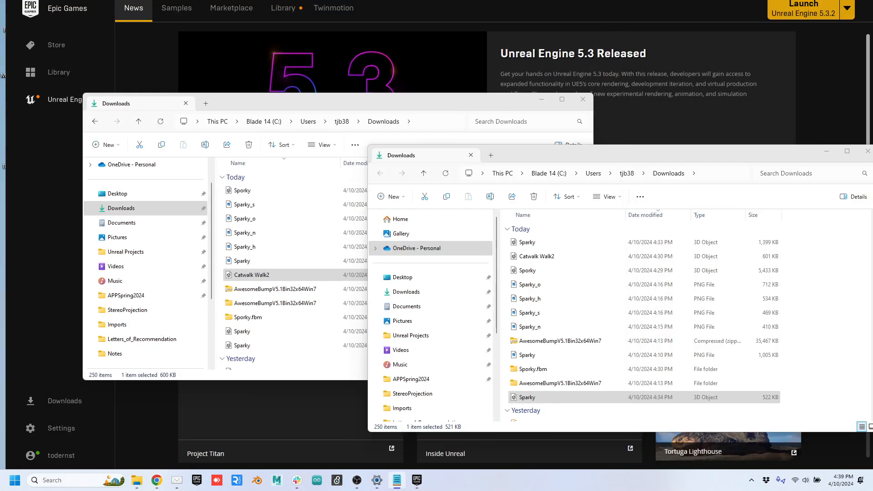
{"action": "left_click", "coordinate": [283, 7]}
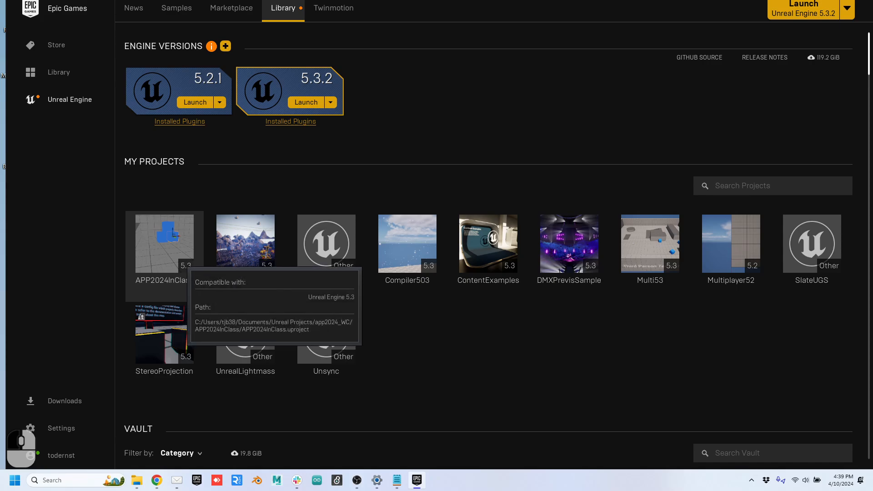
{"action": "double_click", "coordinate": [180, 260]}
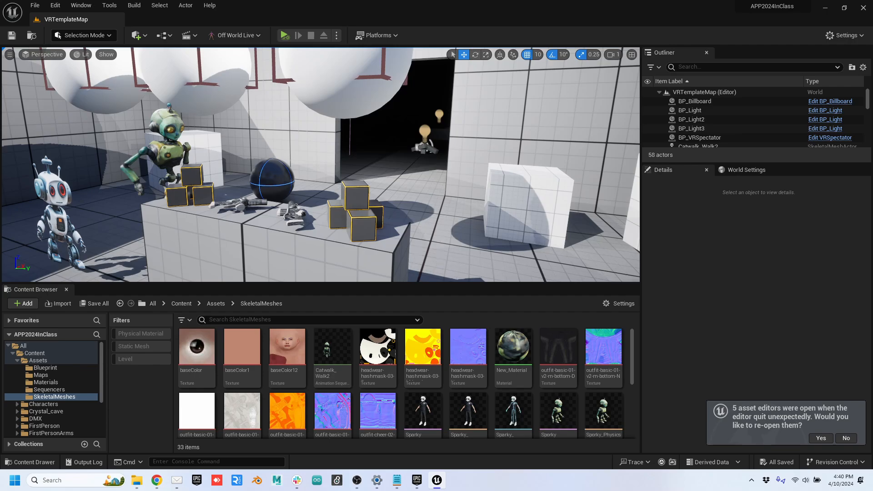
Step: Open the level blueprint of VRTemplateMap
{"action": "right_click_drag", "start_coordinate": [320, 164], "coordinate": [348, 166]}
{"action": "key", "text": "s"}
{"action": "key", "text": "a"}
{"action": "key", "text": "w"}
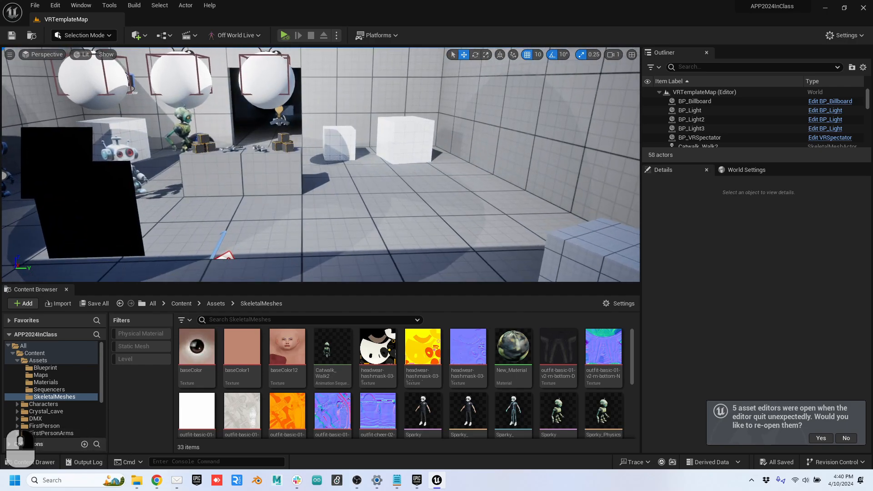
{"action": "left_click", "coordinate": [164, 35]}
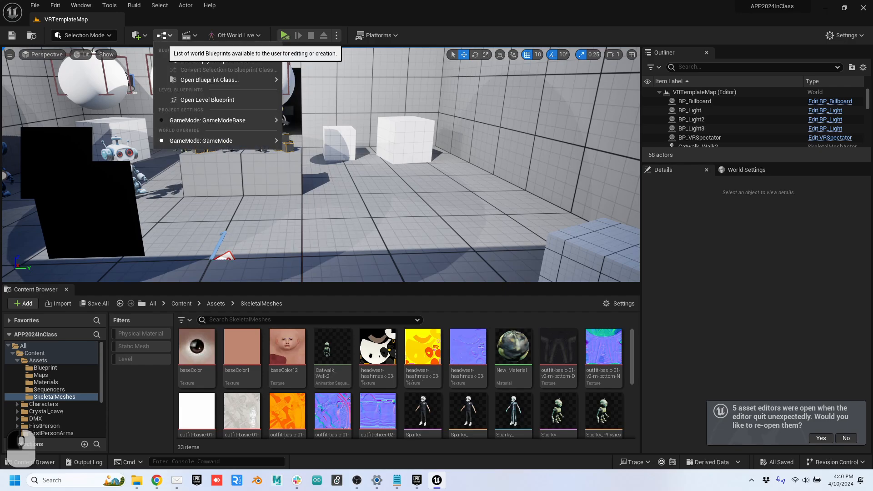
{"action": "left_click", "coordinate": [207, 100]}
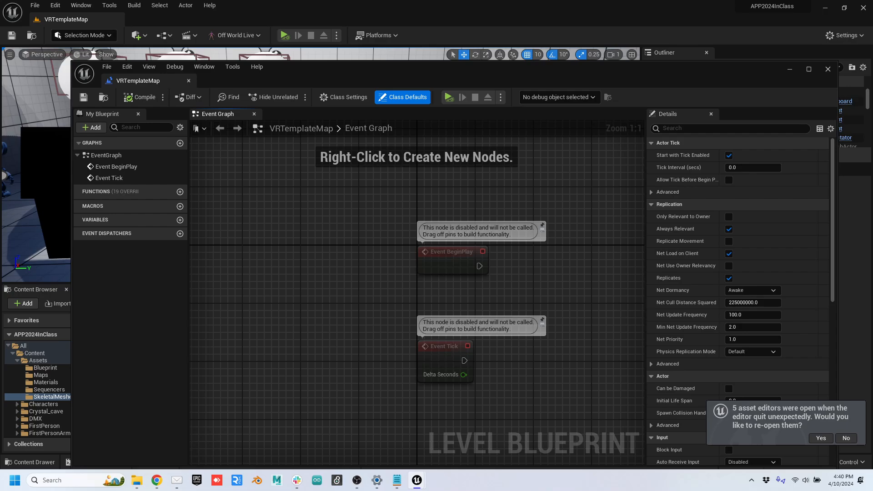
Step: Add a Get Player Camera Manager node to the level blueprint's Event Graph and place it below Event Tick
{"action": "right_click_drag", "start_coordinate": [571, 358], "coordinate": [439, 215]}
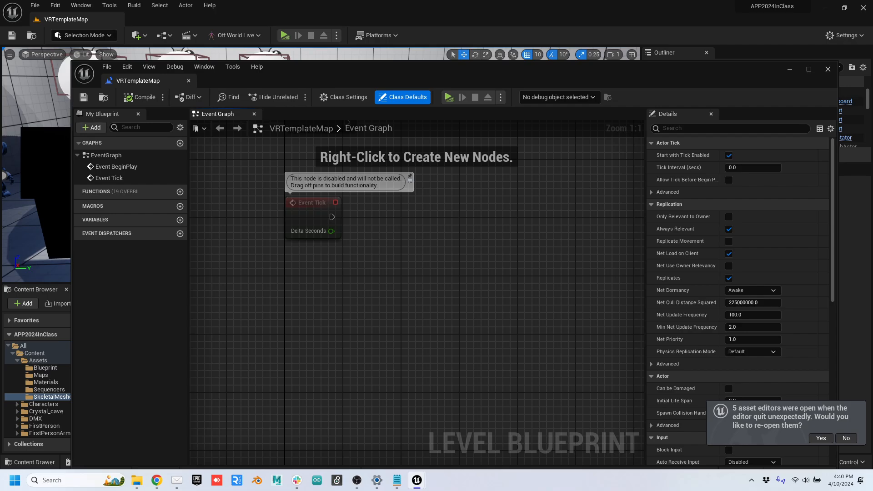
{"action": "right_click", "coordinate": [278, 281]}
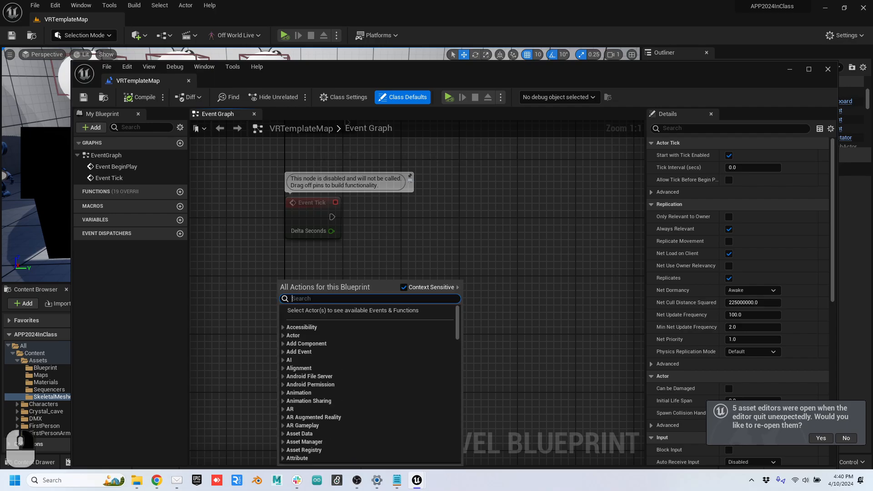
{"action": "type", "text": "cam"}
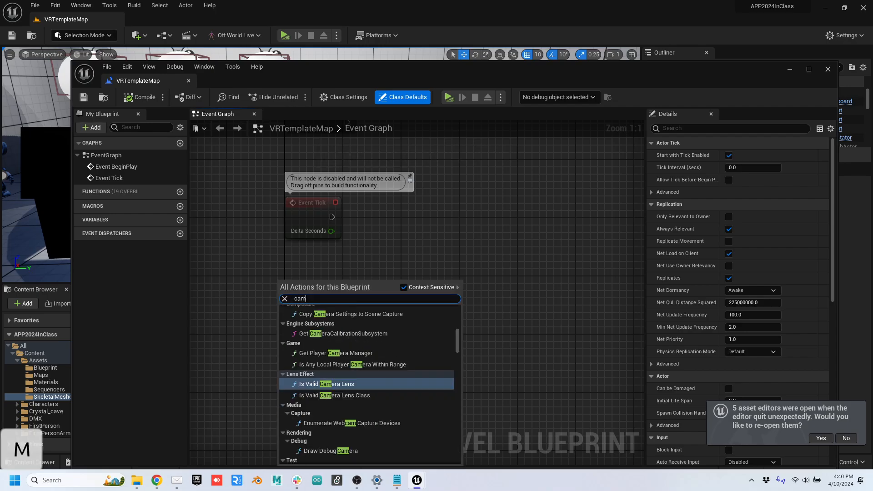
{"action": "type", "text": "era"}
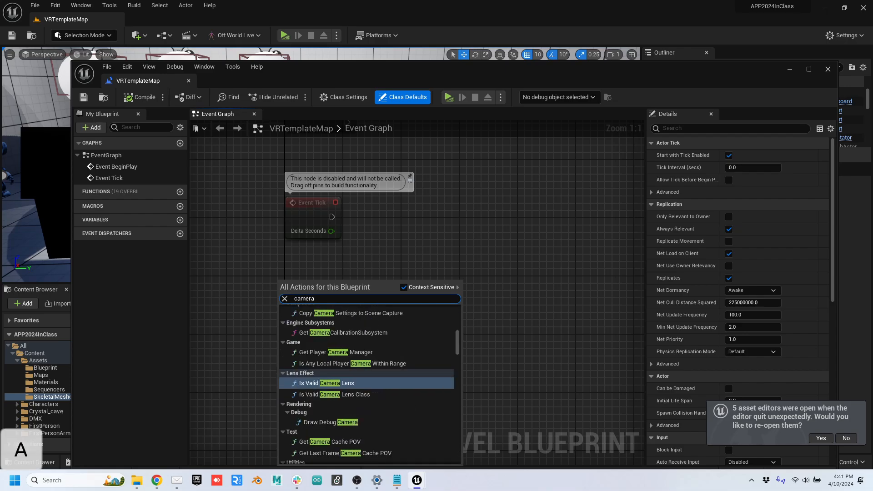
{"action": "type", "text": "man"}
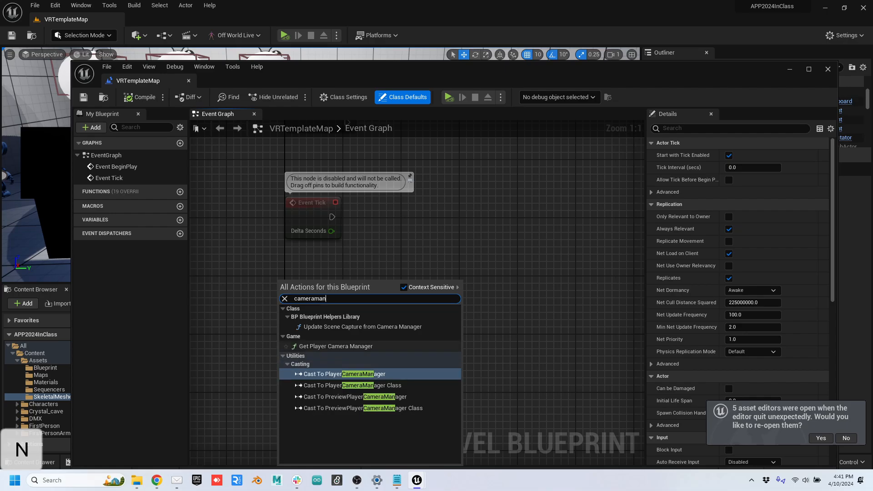
{"action": "left_click", "coordinate": [335, 346]}
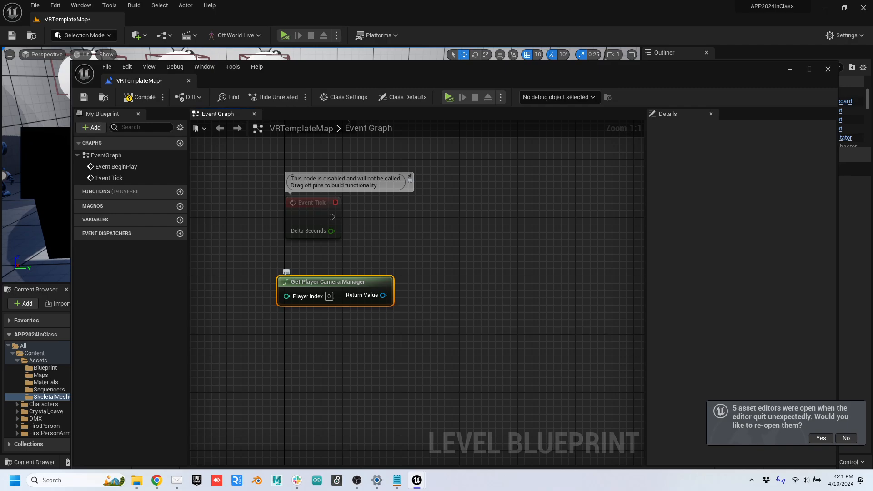
{"action": "left_click_drag", "start_coordinate": [357, 282], "coordinate": [306, 319]}
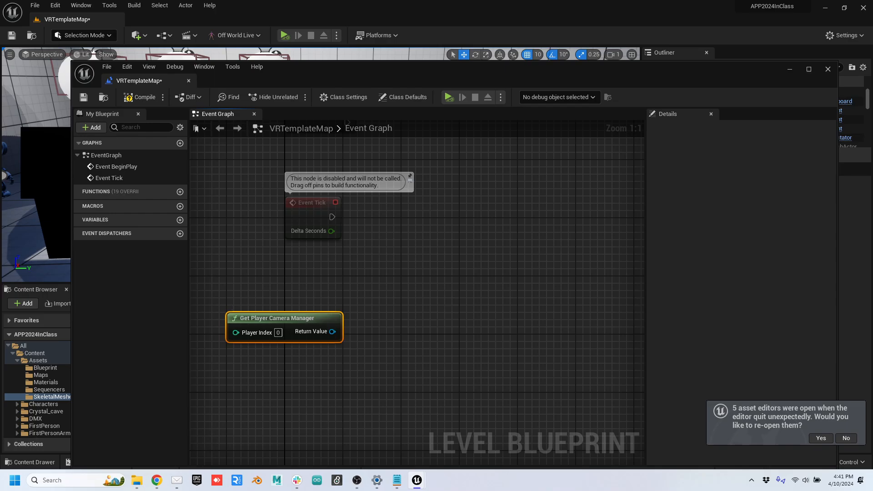
Step: Add a Get World Location node fed by the Player Camera Manager's transform component, and arrange both nodes beside Get Player Camera Manager
{"action": "left_click_drag", "start_coordinate": [332, 331], "coordinate": [445, 285]}
{"action": "type", "text": "getworl"}
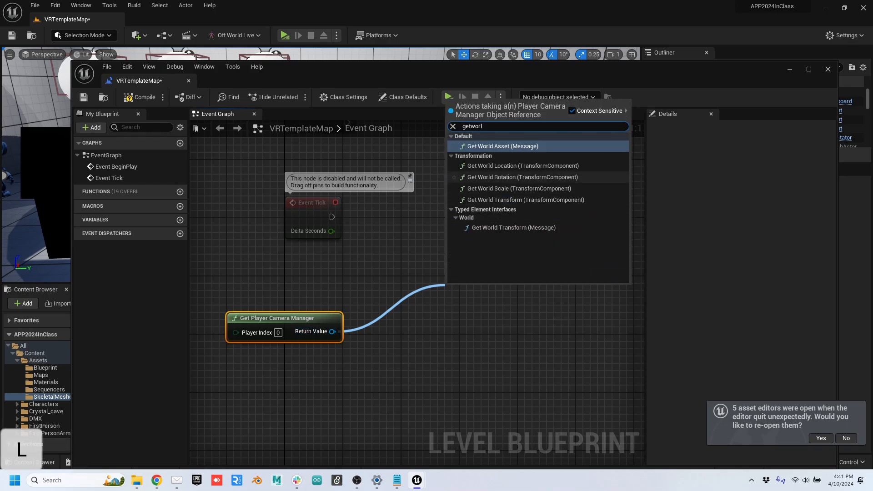
{"action": "left_click", "coordinate": [515, 165]}
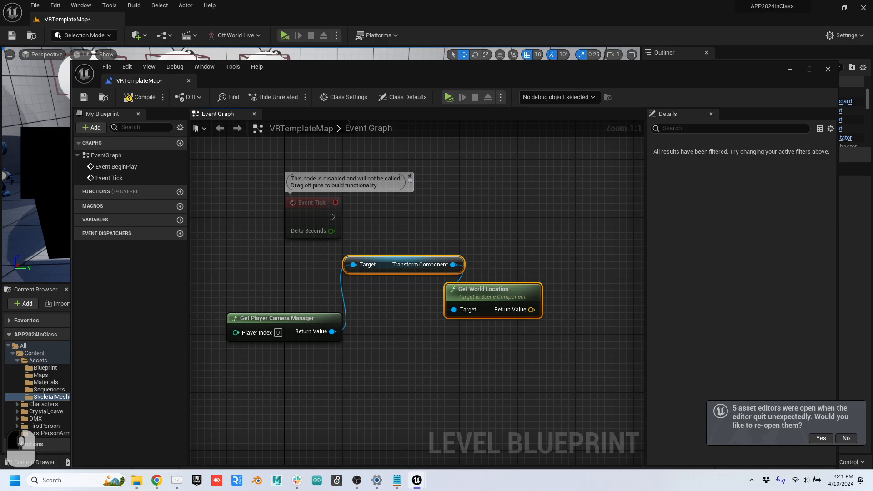
{"action": "left_click_drag", "start_coordinate": [364, 265], "coordinate": [328, 358]}
{"action": "left_click_drag", "start_coordinate": [469, 386], "coordinate": [525, 314]}
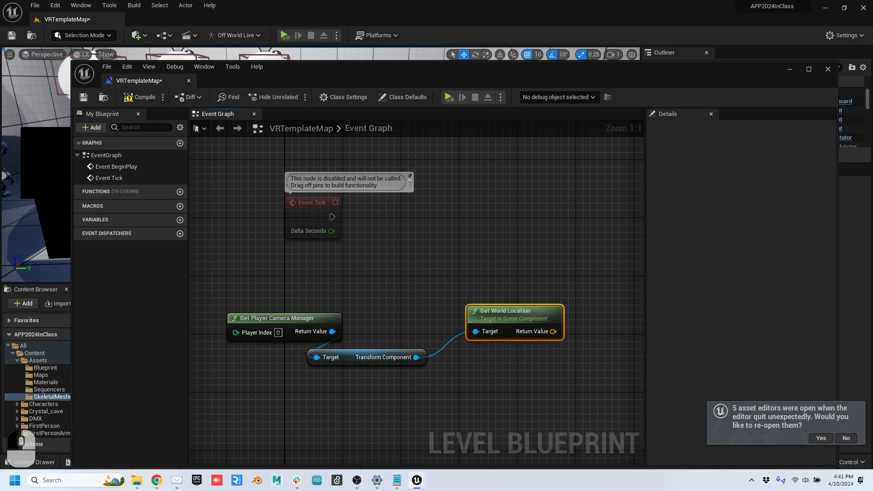
Step: Add a Get World Rotation node from the camera's transform component and feed its rotation into a new Get Forward Vector node
{"action": "right_click_drag", "start_coordinate": [451, 376], "coordinate": [413, 264]}
{"action": "left_click_drag", "start_coordinate": [379, 245], "coordinate": [318, 338]}
{"action": "type", "text": "getworl"}
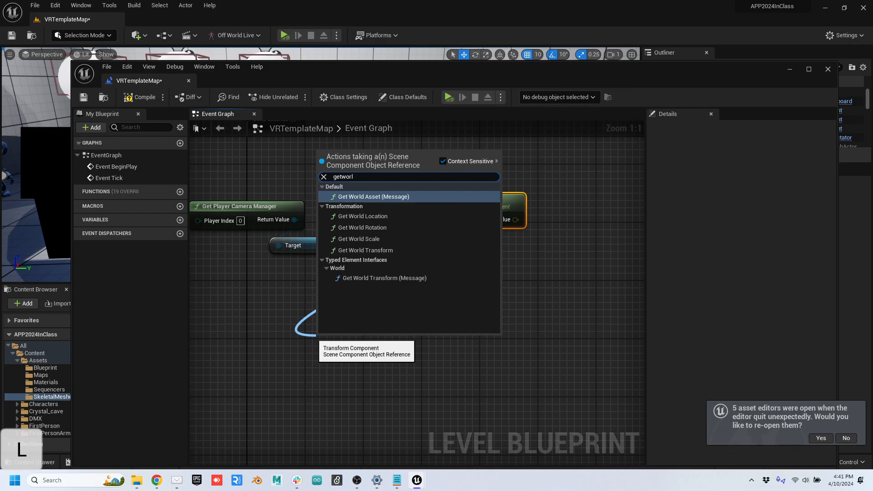
{"action": "left_click", "coordinate": [363, 228]}
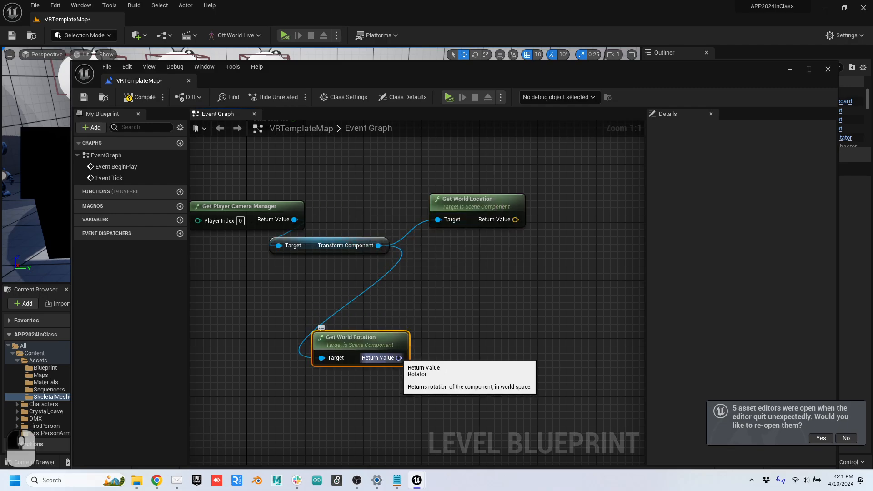
{"action": "left_click_drag", "start_coordinate": [399, 358], "coordinate": [325, 381]}
{"action": "type", "text": "getfor"}
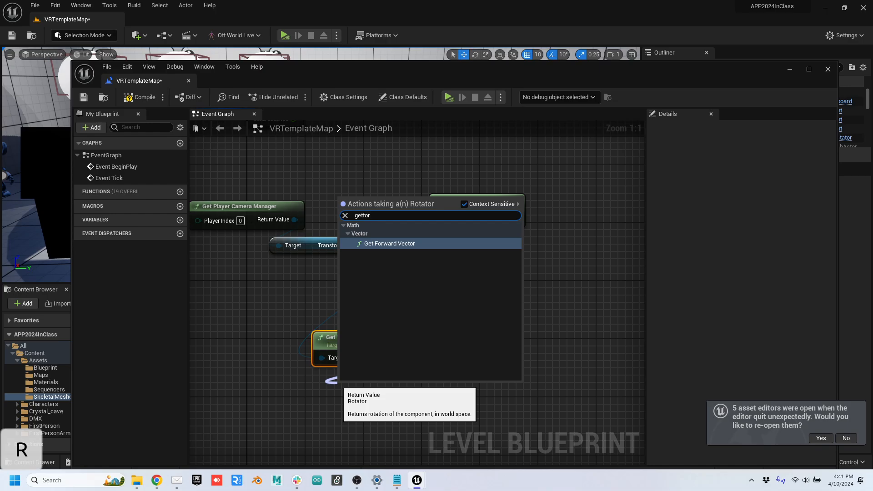
{"action": "left_click", "coordinate": [389, 243]}
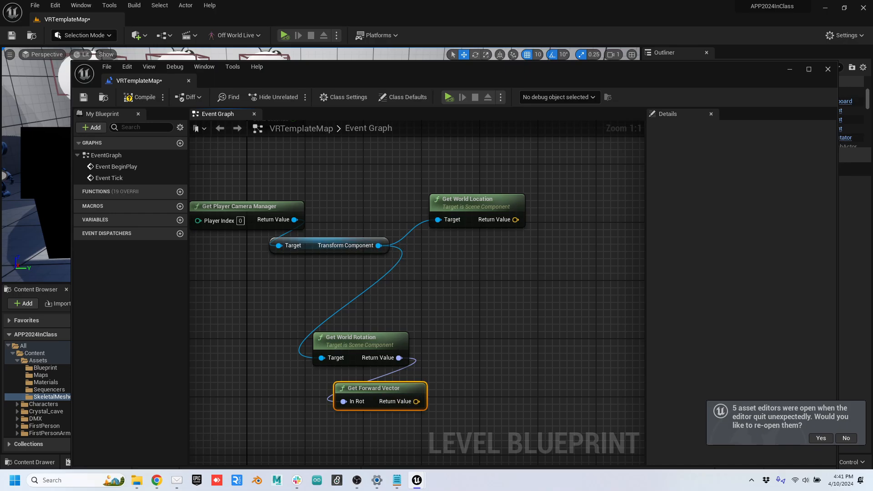
Step: Multiply the forward vector by an integer value of 1500 using a Multiply node placed beside Get Forward Vector
{"action": "right_click_drag", "start_coordinate": [455, 386], "coordinate": [402, 263]}
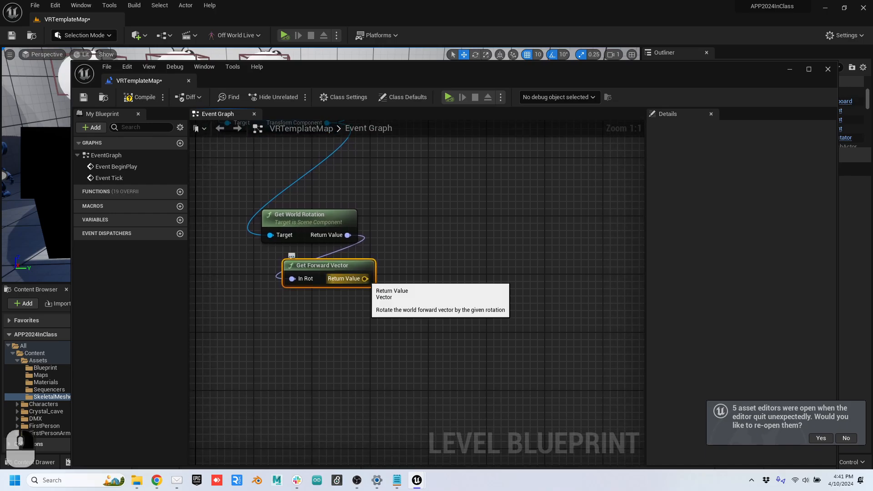
{"action": "left_click_drag", "start_coordinate": [366, 278], "coordinate": [433, 290]}
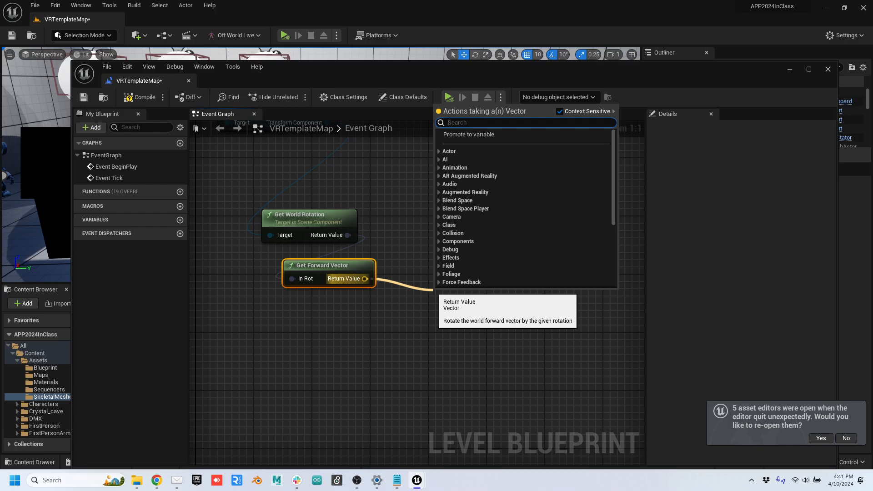
{"action": "type", "text": "*"}
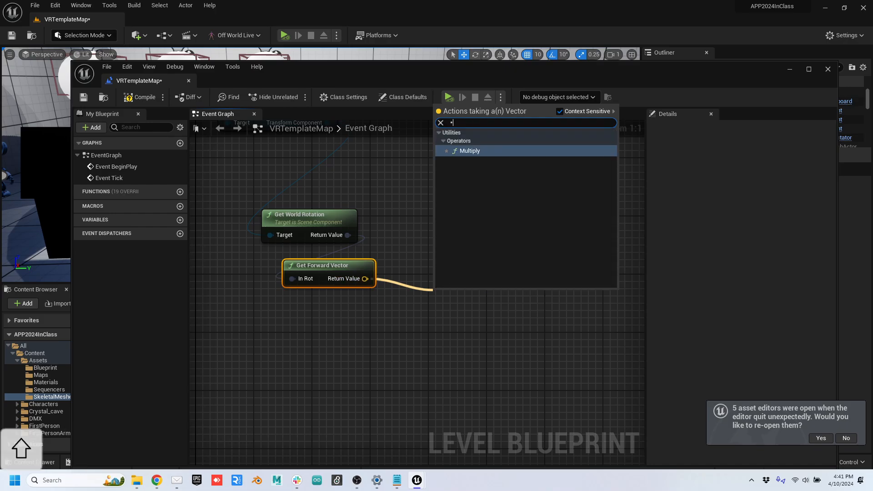
{"action": "left_click", "coordinate": [469, 150]}
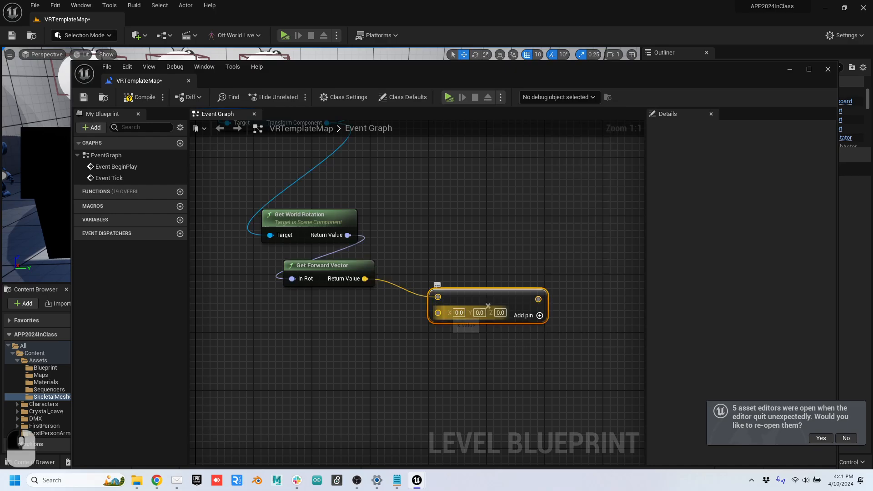
{"action": "right_click", "coordinate": [438, 312]}
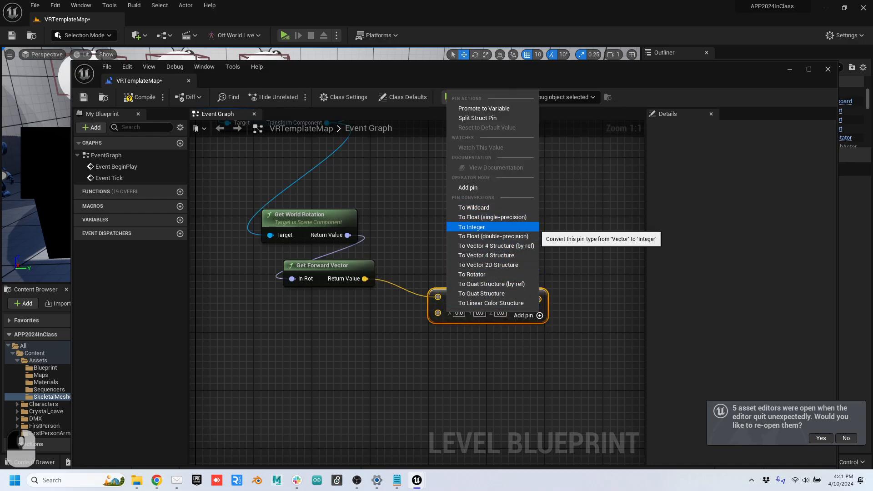
{"action": "left_click", "coordinate": [471, 226]}
{"action": "left_click", "coordinate": [449, 312]}
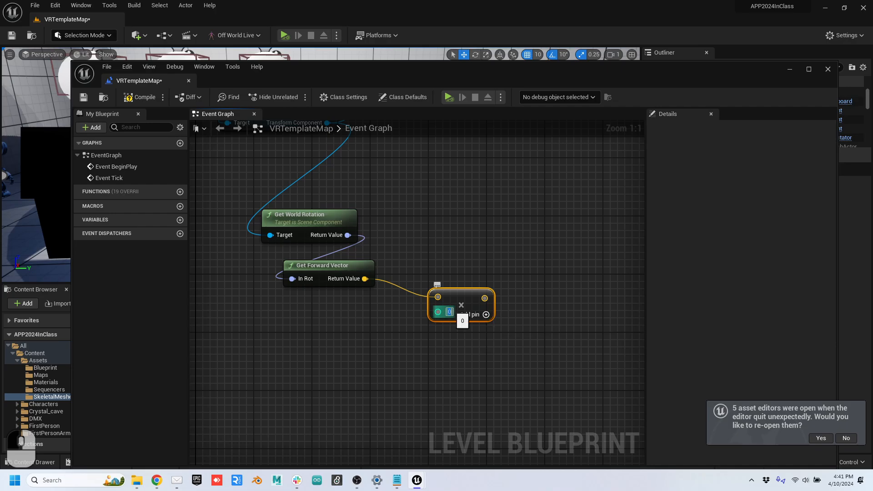
{"action": "type", "text": "1500"}
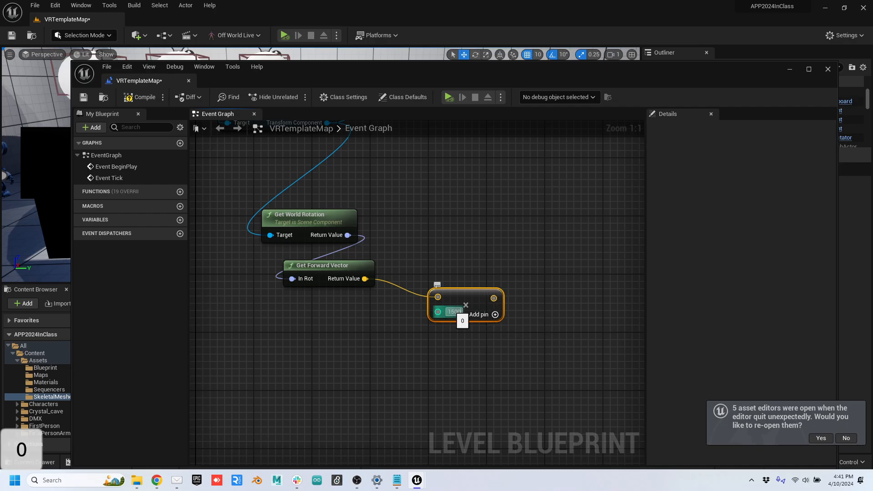
{"action": "right_click_drag", "start_coordinate": [487, 211], "coordinate": [476, 283]}
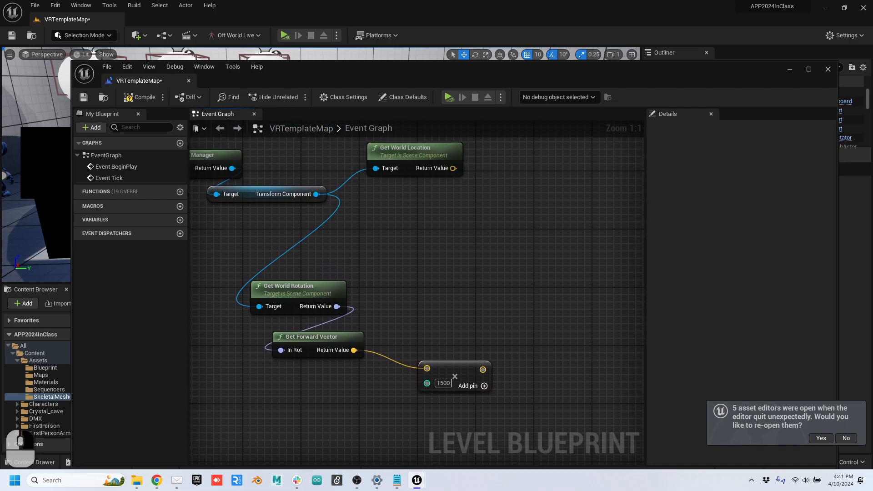
{"action": "left_click_drag", "start_coordinate": [445, 339], "coordinate": [437, 334]}
Step: Add an Add node that sums the camera's world location and the multiplied forward vector, with Get World Location moved closer
{"action": "right_click_drag", "start_coordinate": [450, 273], "coordinate": [402, 307]}
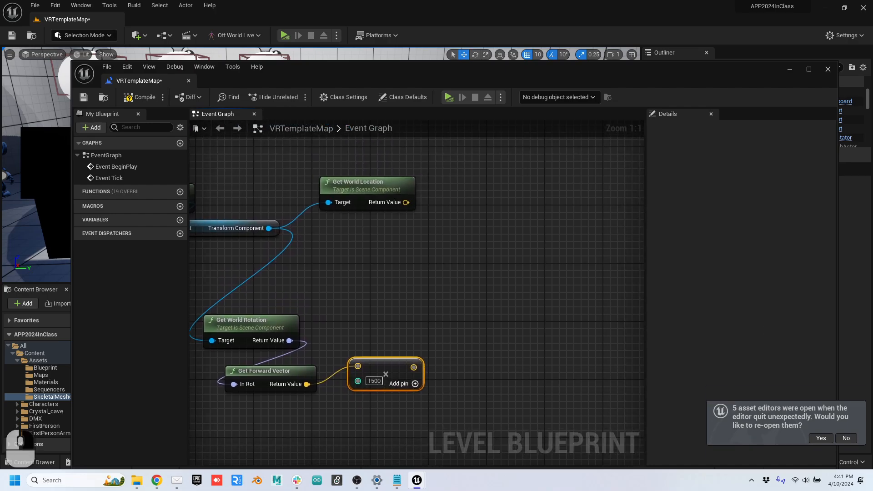
{"action": "left_click_drag", "start_coordinate": [378, 183], "coordinate": [364, 224]}
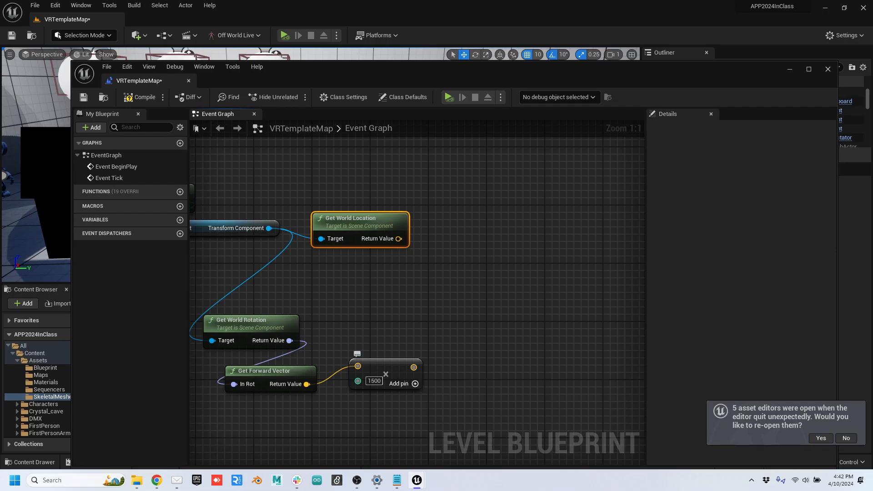
{"action": "left_click_drag", "start_coordinate": [414, 367], "coordinate": [490, 289]}
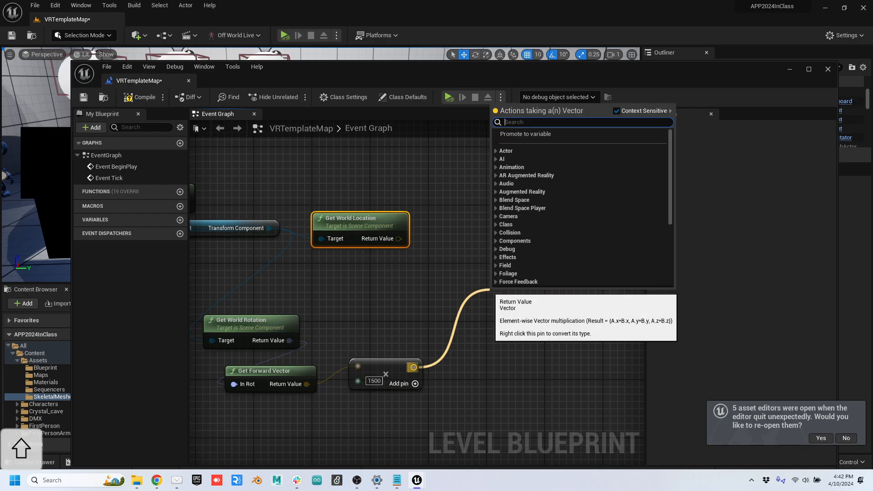
{"action": "type", "text": "+"}
{"action": "key", "text": "Return"}
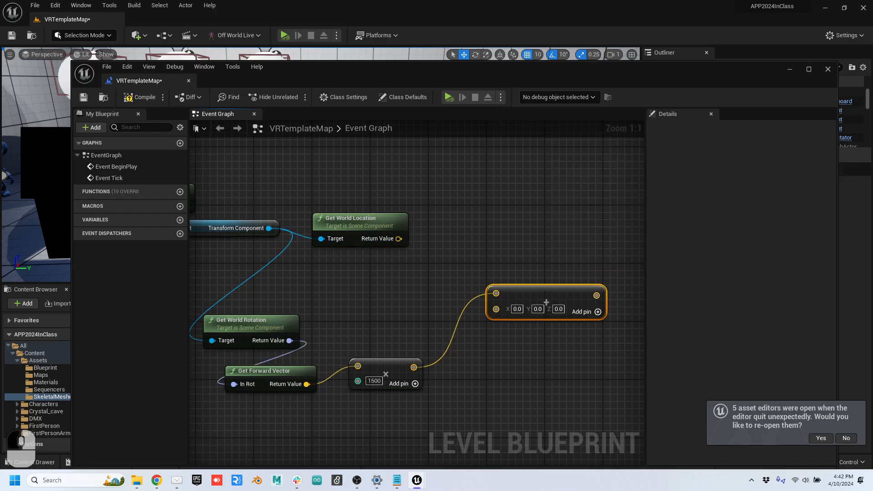
{"action": "left_click_drag", "start_coordinate": [503, 294], "coordinate": [497, 293]}
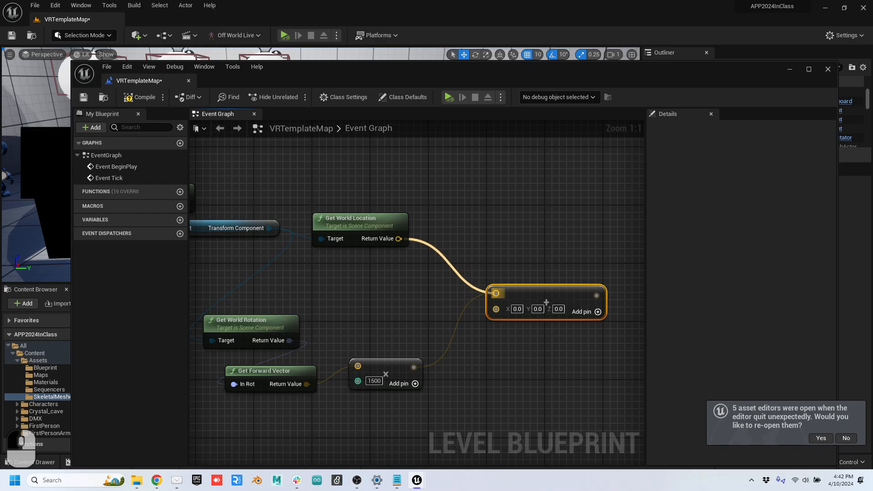
{"action": "left_click_drag", "start_coordinate": [399, 239], "coordinate": [488, 306]}
{"action": "key", "text": "Escape"}
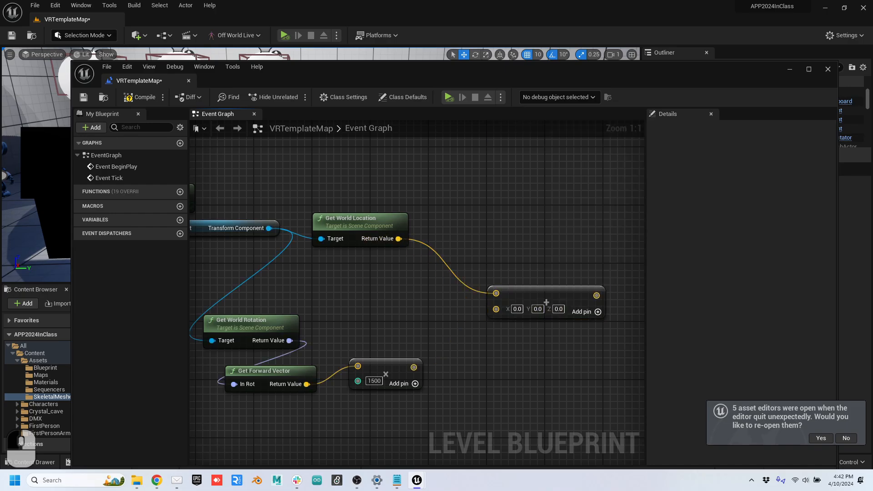
{"action": "left_click_drag", "start_coordinate": [413, 367], "coordinate": [477, 305]}
Step: Add a Line Trace By Channel node to the Event Graph beyond the Add node
{"action": "right_click_drag", "start_coordinate": [528, 281], "coordinate": [454, 281]}
{"action": "right_click", "coordinate": [448, 248]}
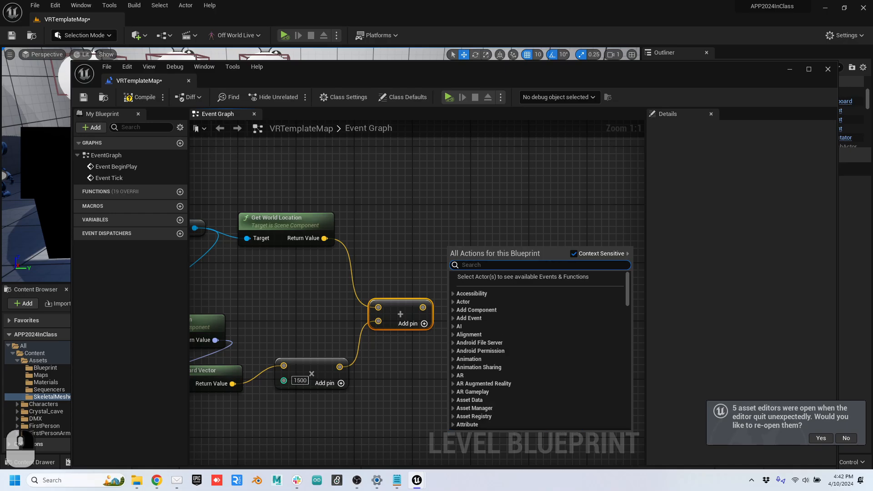
{"action": "type", "text": "line"}
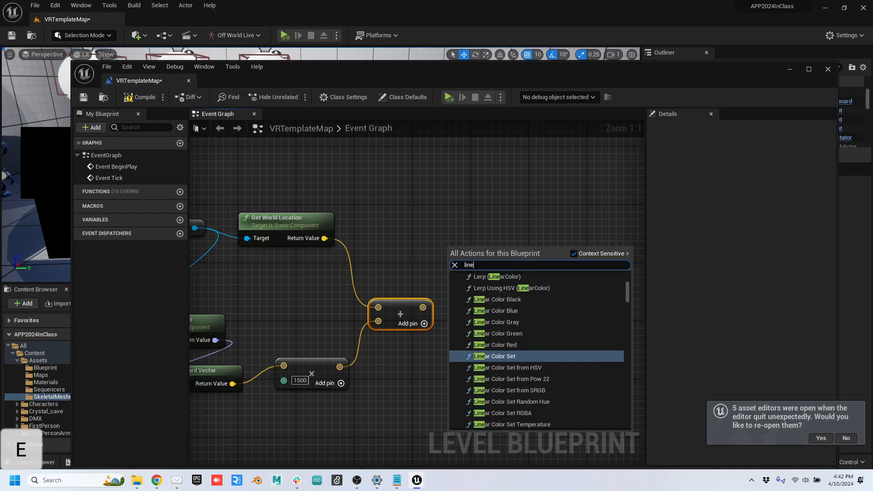
{"action": "type", "text": "trace"}
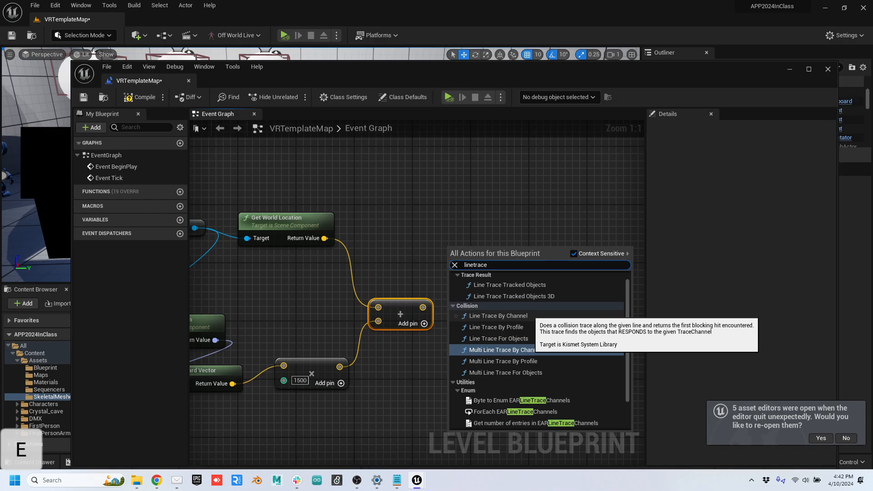
{"action": "left_click", "coordinate": [530, 315]}
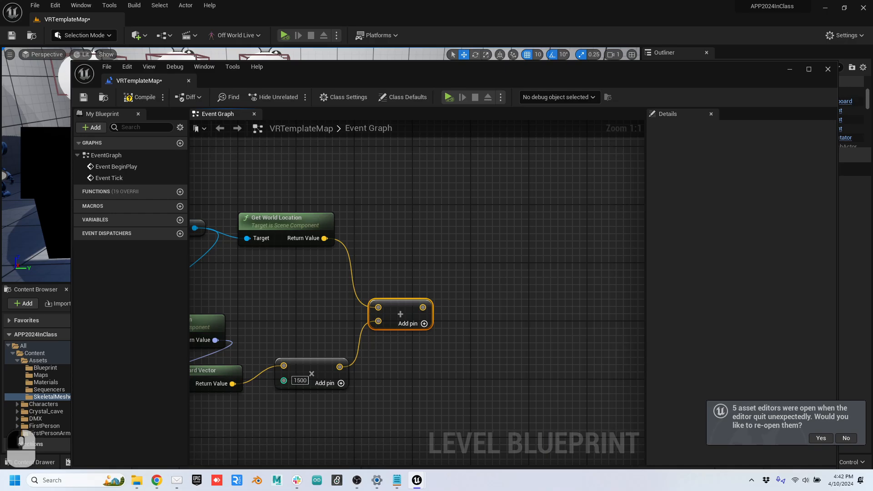
{"action": "mouse_move", "coordinate": [512, 242]}
{"action": "left_mouse_down"}
{"action": "mouse_move", "coordinate": [542, 224]}
{"action": "mouse_move", "coordinate": [539, 180]}
{"action": "left_mouse_up"}
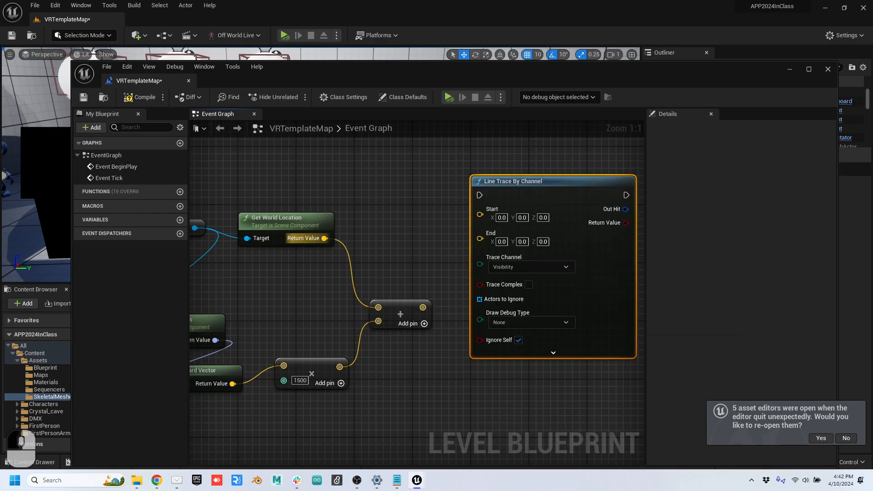
Step: Wire the camera's world location to the line trace's Start, the vector sum to its End, and Event Tick to its execution input
{"action": "left_click_drag", "start_coordinate": [325, 238], "coordinate": [481, 214]}
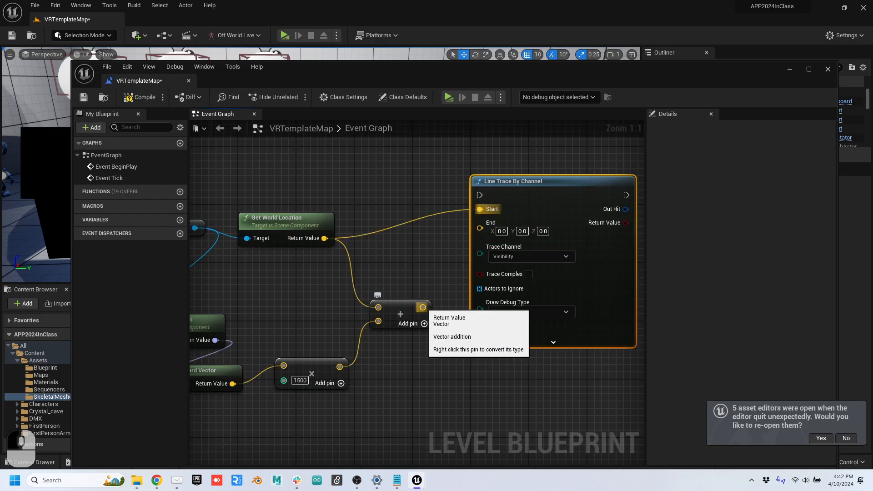
{"action": "left_click_drag", "start_coordinate": [422, 307], "coordinate": [481, 228]}
{"action": "right_click_drag", "start_coordinate": [354, 175], "coordinate": [492, 278]}
{"action": "mouse_move", "coordinate": [247, 190]}
{"action": "left_mouse_down"}
{"action": "mouse_move", "coordinate": [481, 241]}
{"action": "mouse_move", "coordinate": [617, 300]}
{"action": "left_mouse_up"}
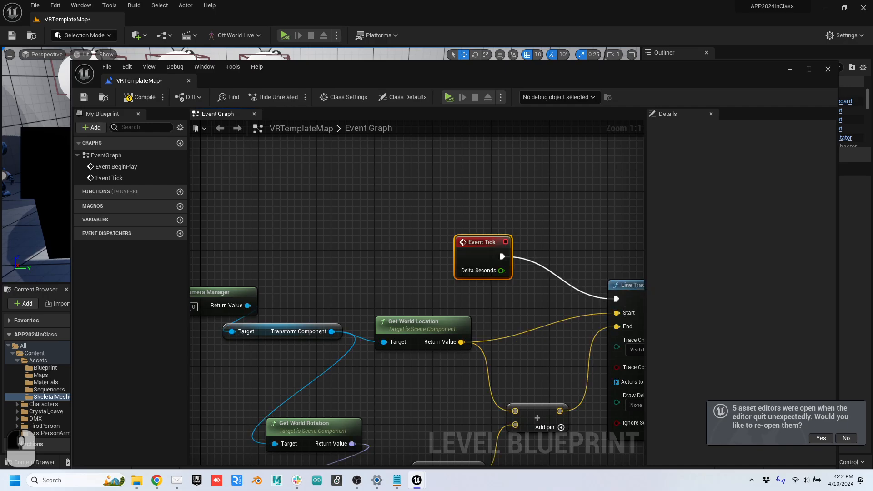
Step: Set the line trace's Draw Debug Type to For Duration and compile the level blueprint
{"action": "right_click_drag", "start_coordinate": [548, 306], "coordinate": [366, 192]}
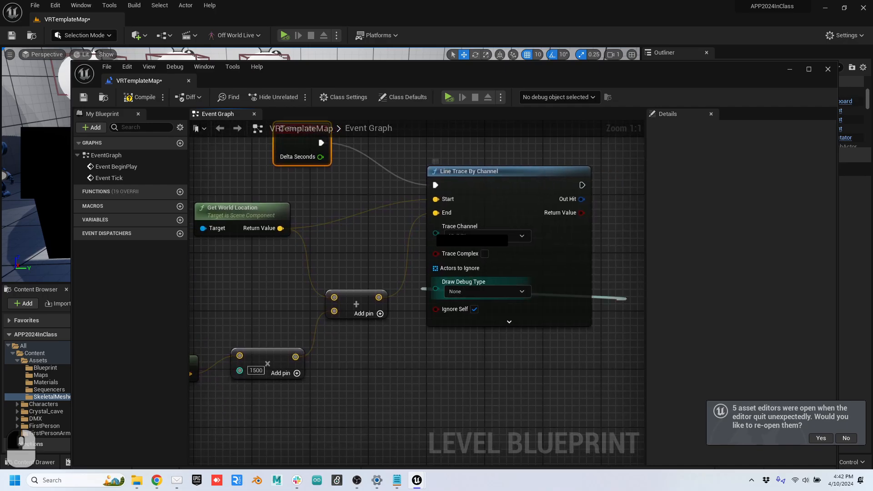
{"action": "left_click", "coordinate": [455, 292]}
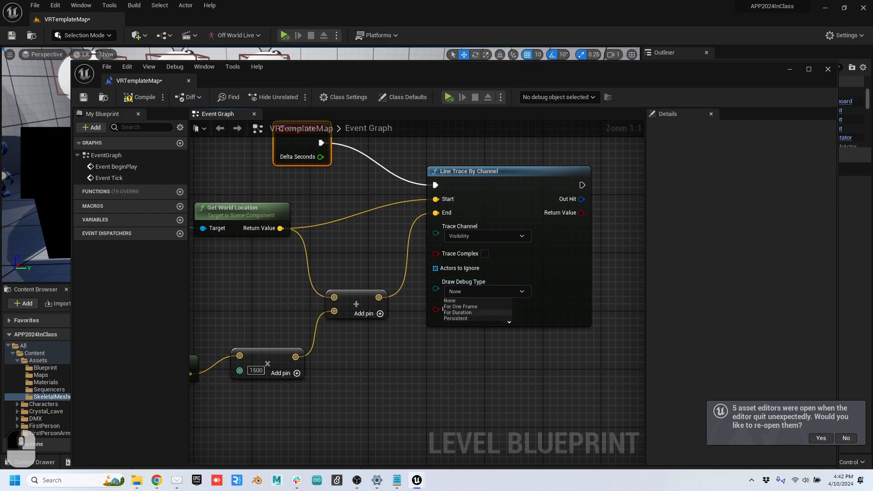
{"action": "left_click", "coordinate": [457, 312]}
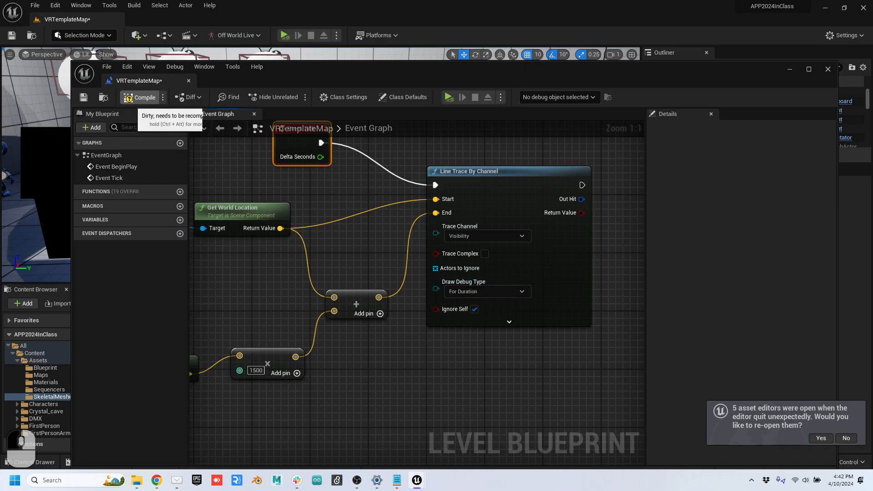
{"action": "left_click", "coordinate": [136, 99]}
Step: Dock the level blueprint beside the VRTemplateMap level and play the level in the viewport to test the trace
{"action": "left_click_drag", "start_coordinate": [135, 81], "coordinate": [168, 19]}
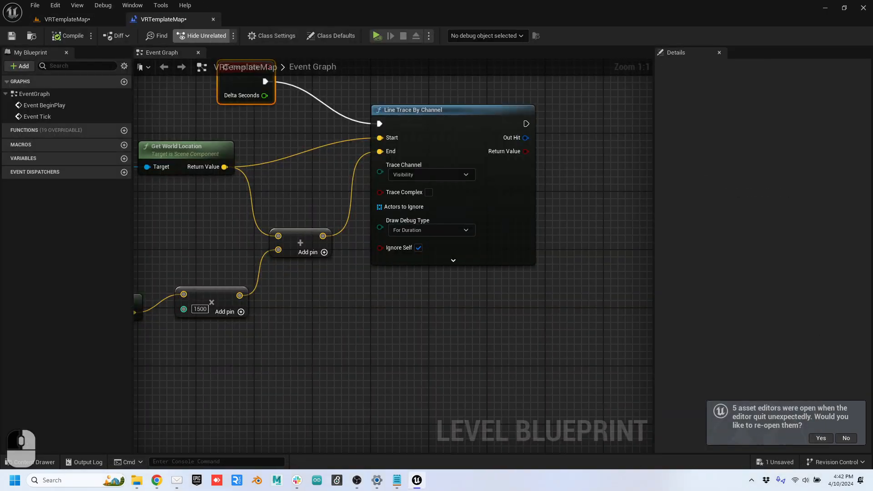
{"action": "left_click", "coordinate": [67, 19]}
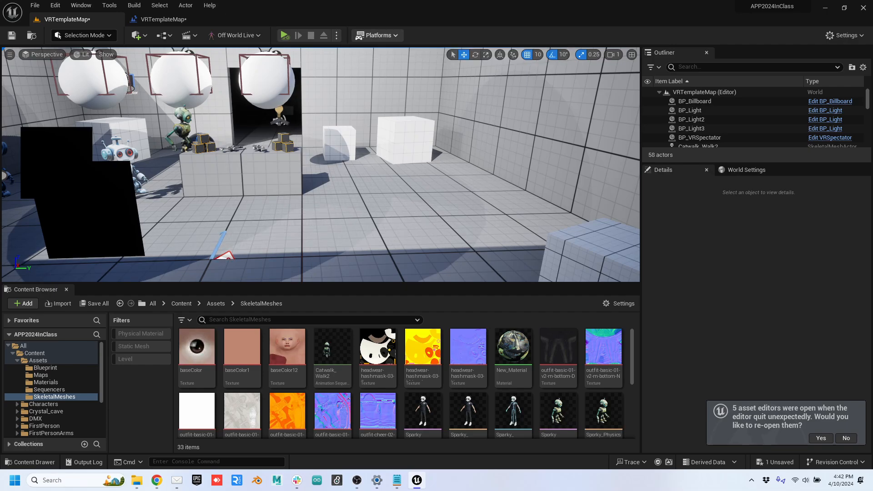
{"action": "left_click", "coordinate": [337, 35]}
{"action": "left_click", "coordinate": [385, 60]}
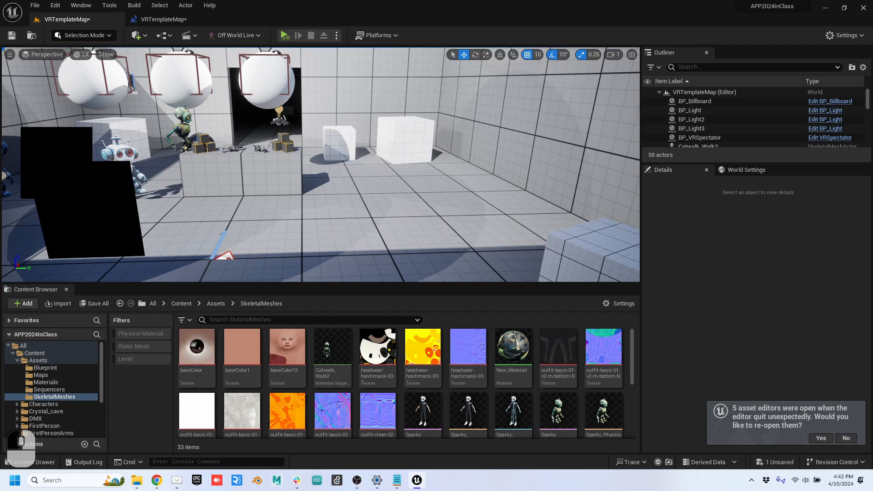
{"action": "key", "text": "e"}
{"action": "key", "text": "e"}
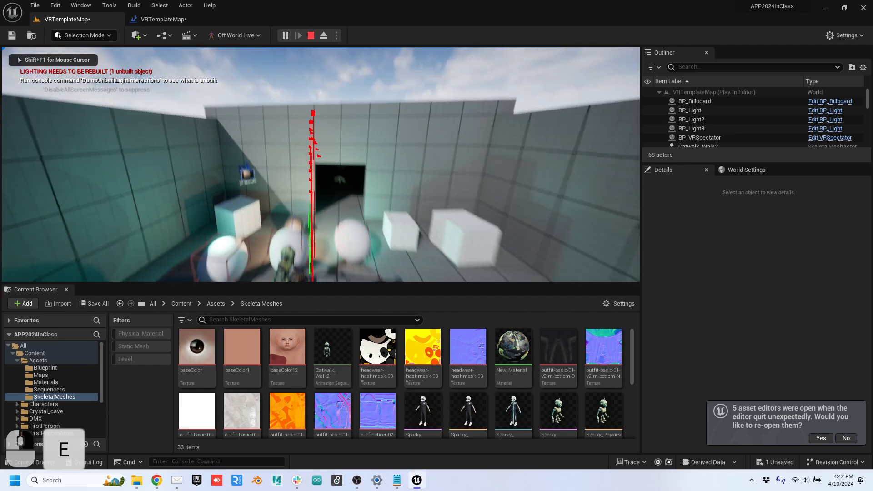
Step: Fly around the playing level to examine the debug trace lines against walls, blocks and sky, and stop the play session
{"action": "key", "text": "w"}
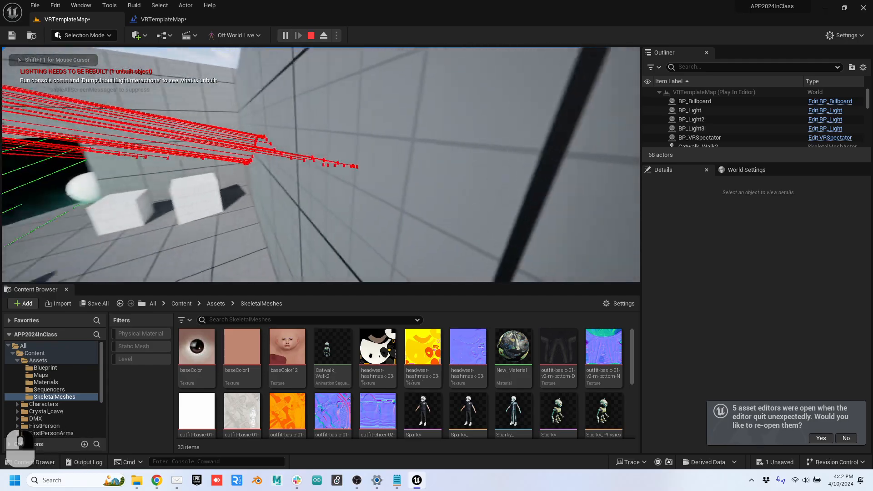
{"action": "key", "text": "a"}
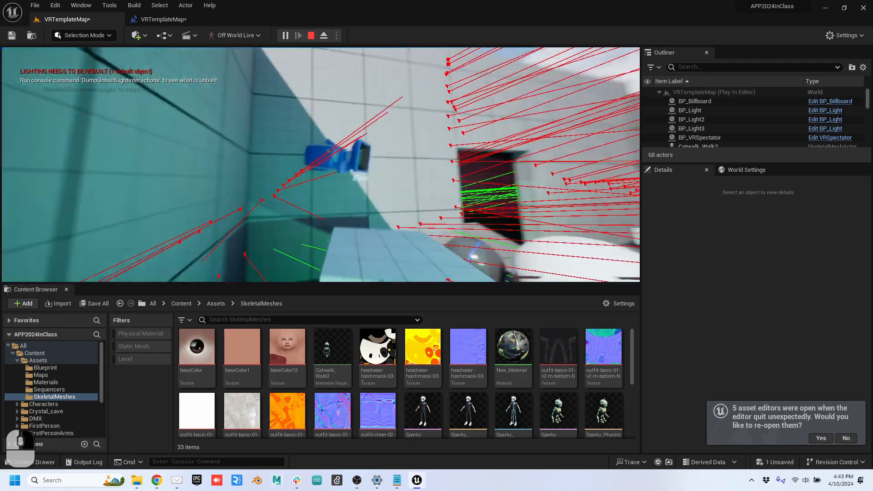
{"action": "key", "text": "d"}
{"action": "key", "text": "w"}
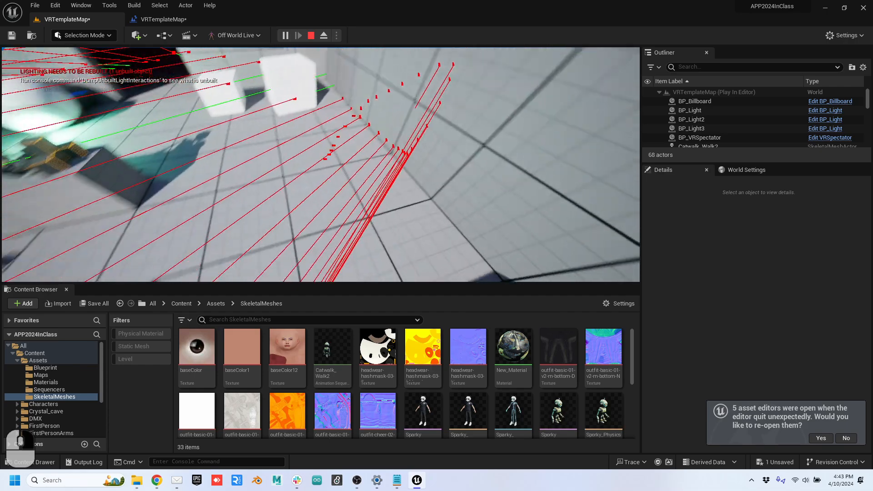
{"action": "key", "text": "a"}
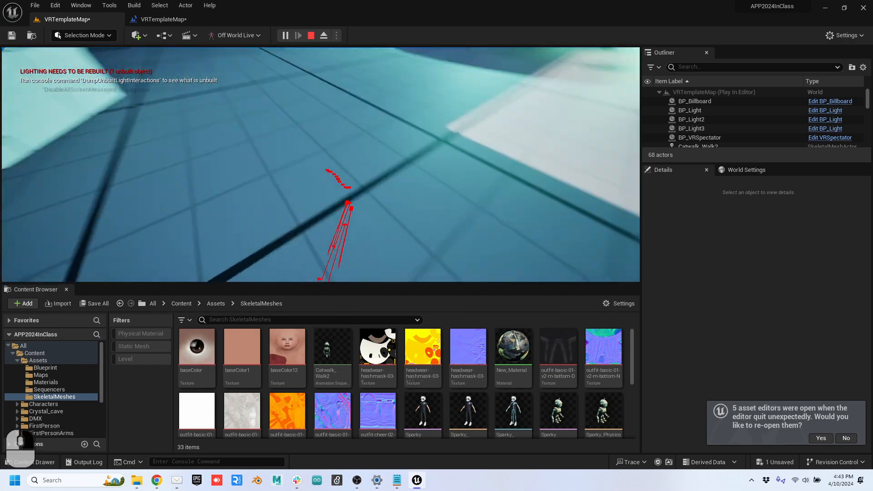
{"action": "key", "text": "e"}
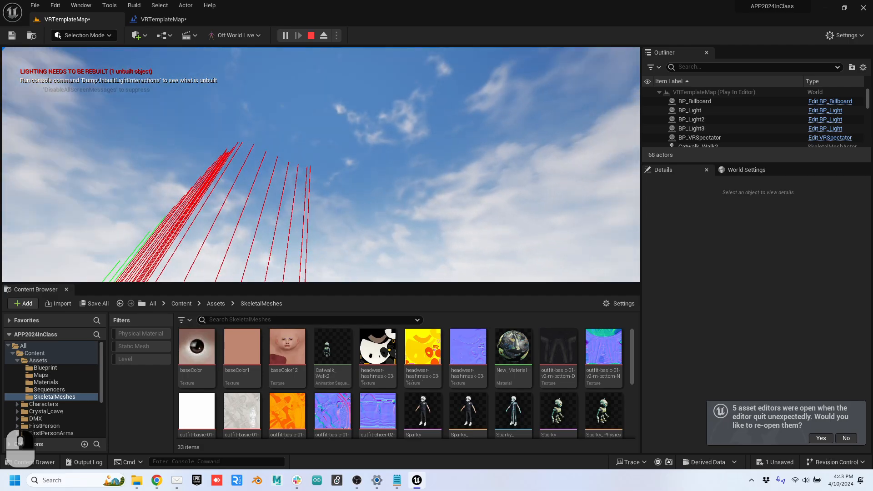
{"action": "key", "text": "d"}
{"action": "key", "text": "a"}
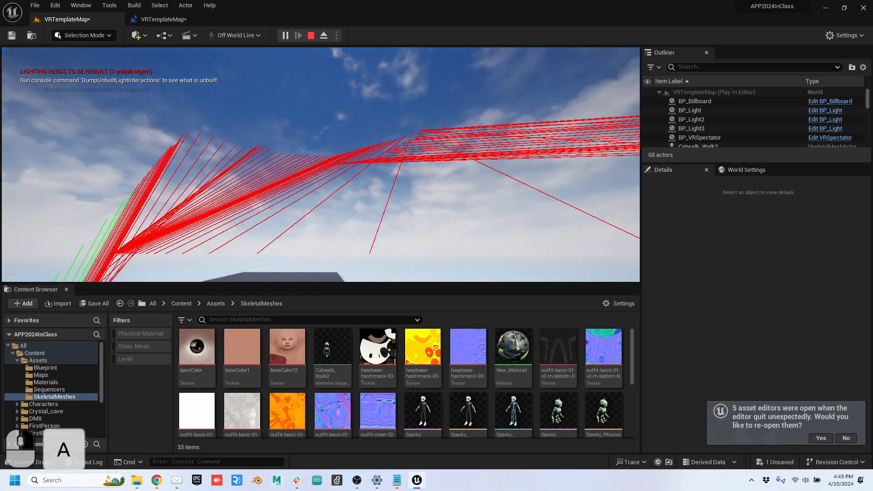
{"action": "key", "text": "w"}
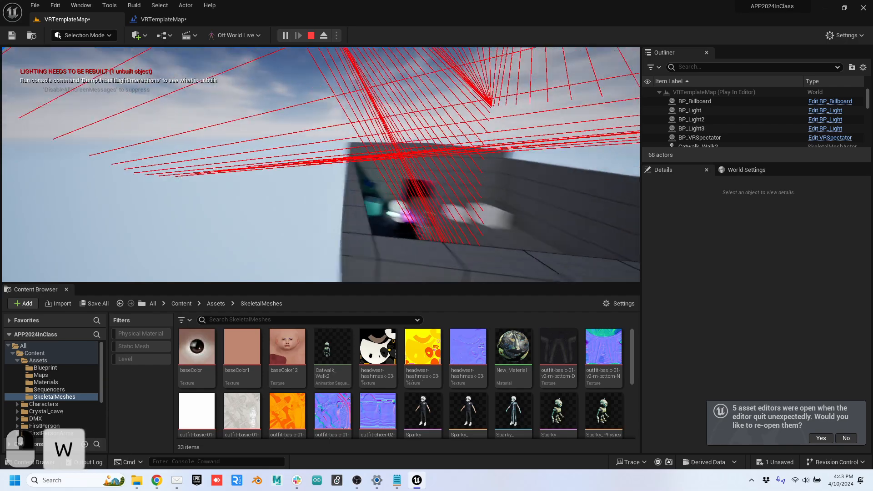
{"action": "key", "text": "d"}
{"action": "key", "text": "w"}
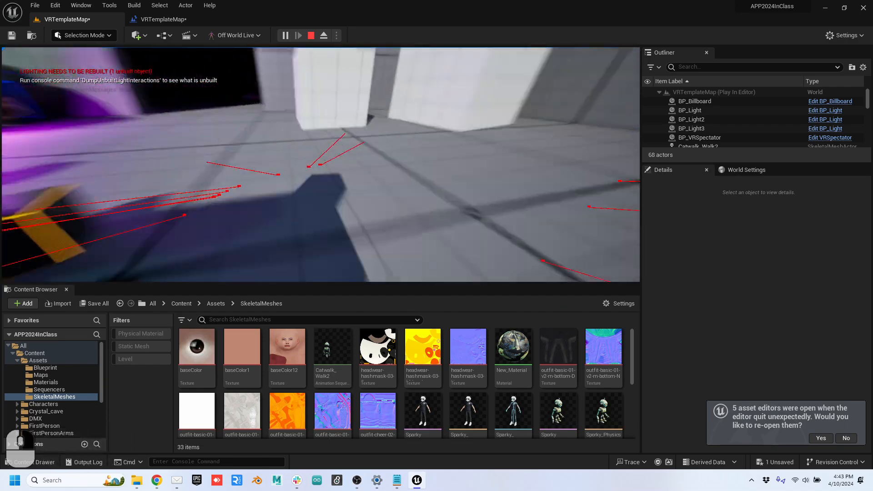
{"action": "key", "text": "d"}
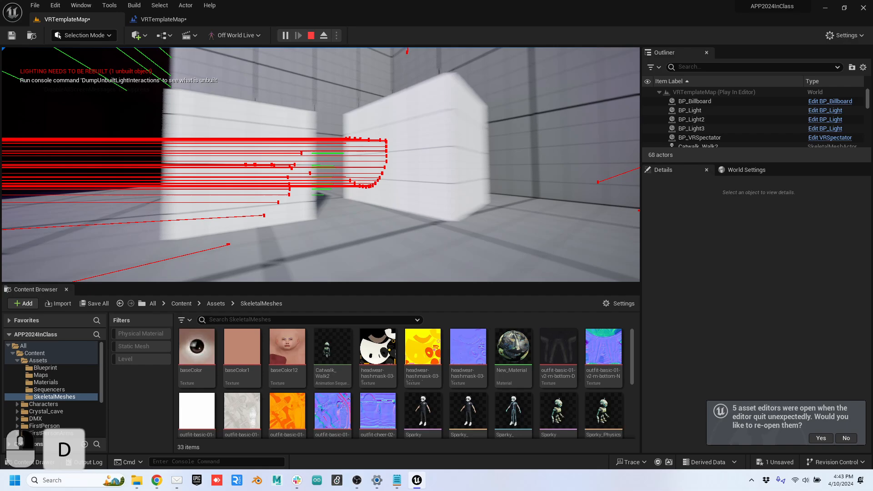
{"action": "key", "text": "Escape"}
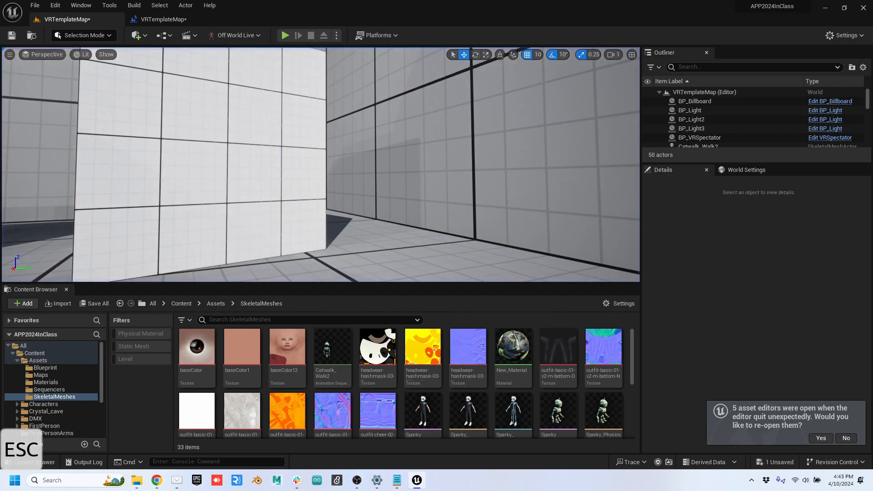
Step: In the level blueprint, add a Break Hit Result node from the line trace's Out Hit and expand all its outputs
{"action": "left_click", "coordinate": [161, 19]}
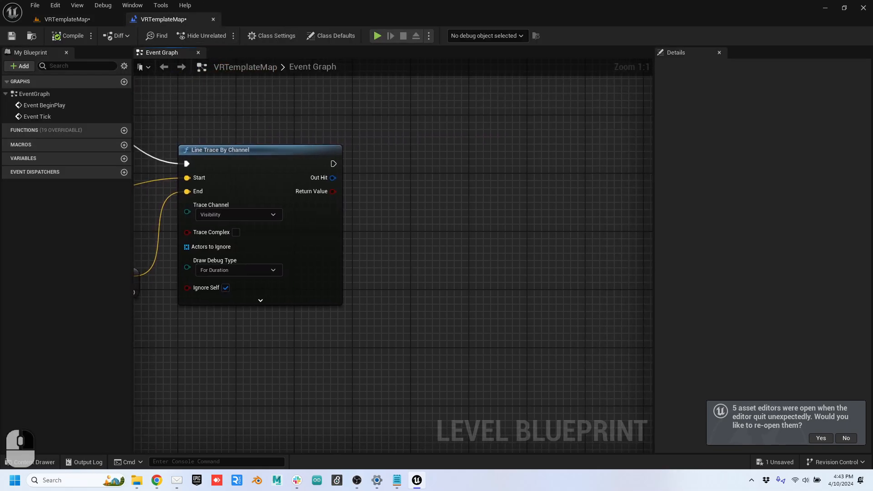
{"action": "left_click_drag", "start_coordinate": [333, 178], "coordinate": [416, 178]}
{"action": "type", "text": "break"}
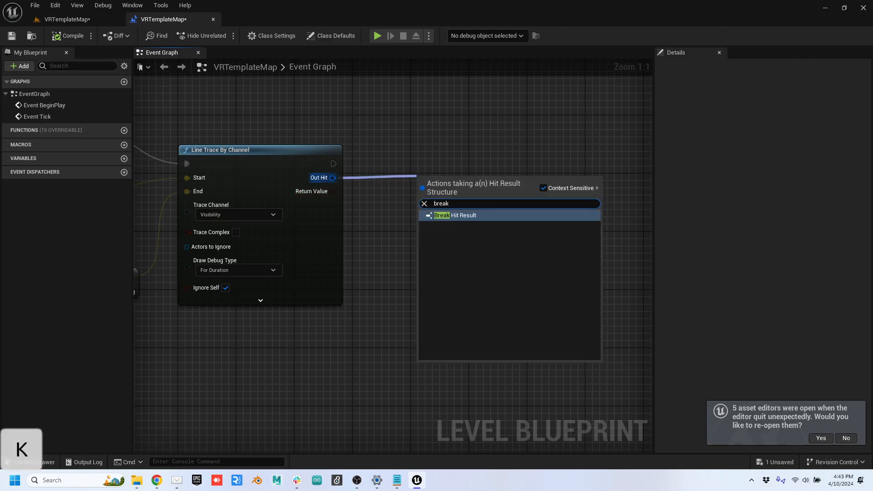
{"action": "key", "text": "Return"}
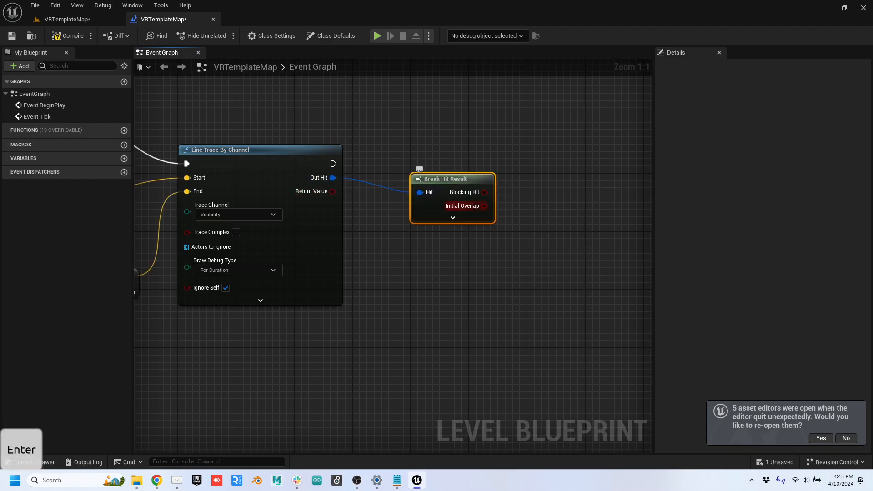
{"action": "left_click", "coordinate": [453, 217]}
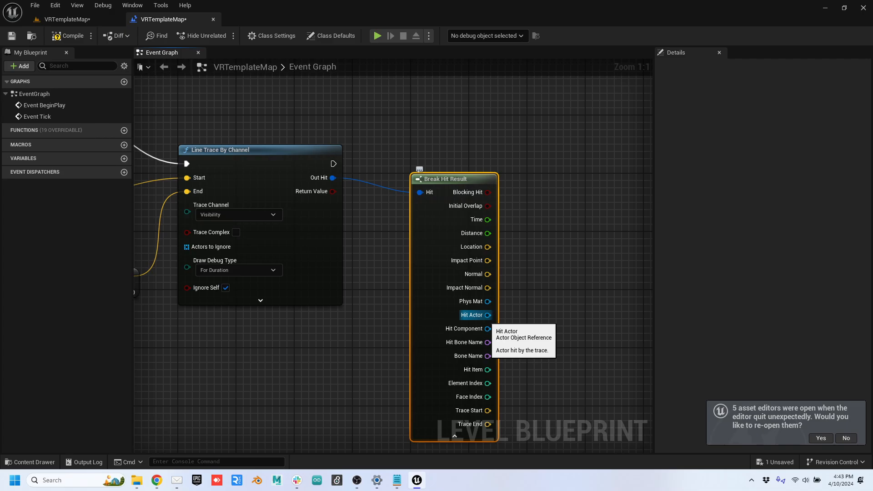
{"action": "right_click_drag", "start_coordinate": [489, 317], "coordinate": [312, 71]}
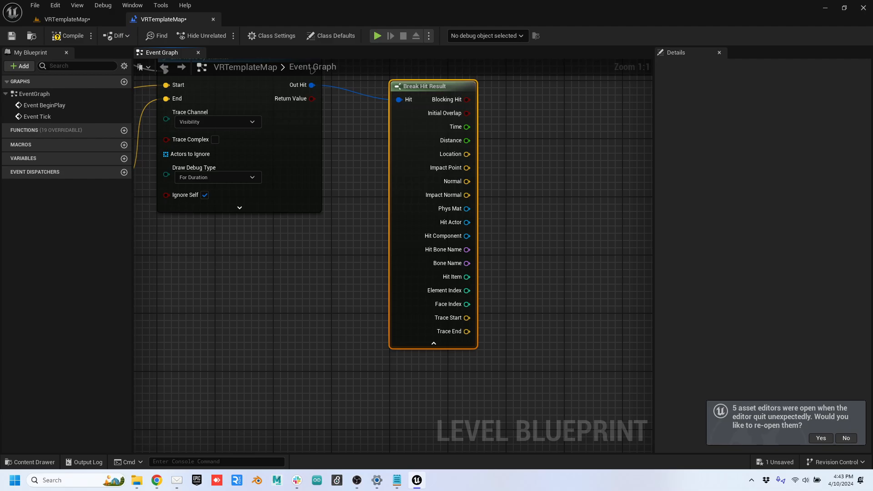
{"action": "right_click_drag", "start_coordinate": [475, 229], "coordinate": [372, 254]}
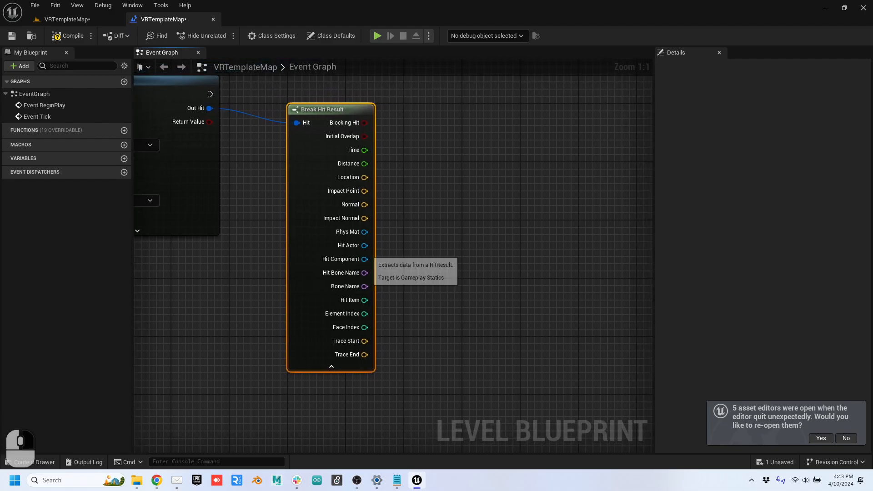
{"action": "left_click_drag", "start_coordinate": [365, 246], "coordinate": [494, 174]}
{"action": "type", "text": "print"}
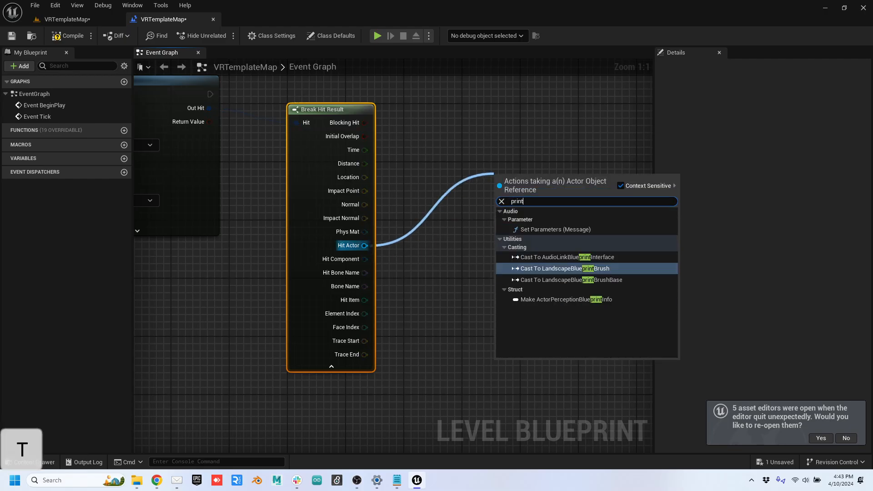
{"action": "left_click", "coordinate": [436, 212]}
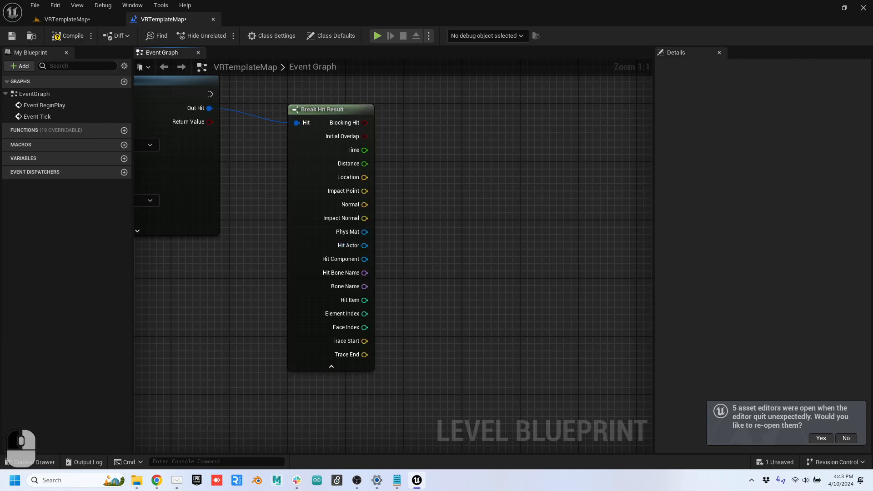
Step: Add a Print String node, feed Hit Actor's display name into its In String, and space the nodes apart
{"action": "right_click", "coordinate": [437, 213]}
{"action": "type", "text": "print"}
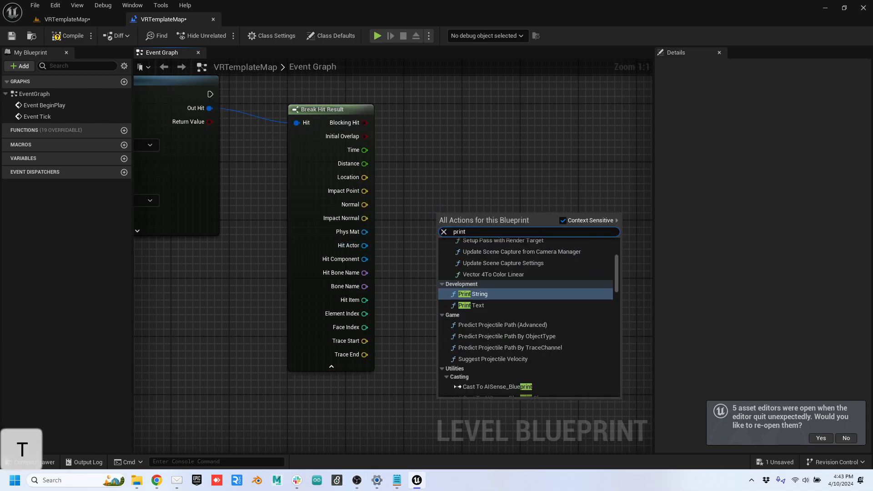
{"action": "left_click", "coordinate": [473, 294]}
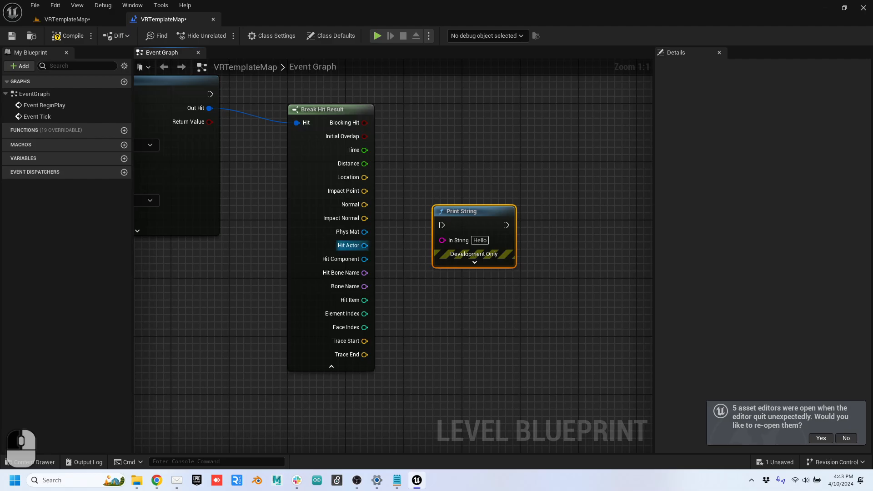
{"action": "left_click_drag", "start_coordinate": [364, 245], "coordinate": [442, 240]}
{"action": "left_click_drag", "start_coordinate": [461, 211], "coordinate": [556, 168]}
{"action": "left_click_drag", "start_coordinate": [407, 161], "coordinate": [428, 218]}
Step: Add a Branch after the line trace with Blocking Hit as its Condition, and wire its True output to Print String
{"action": "right_click_drag", "start_coordinate": [428, 236], "coordinate": [467, 291]}
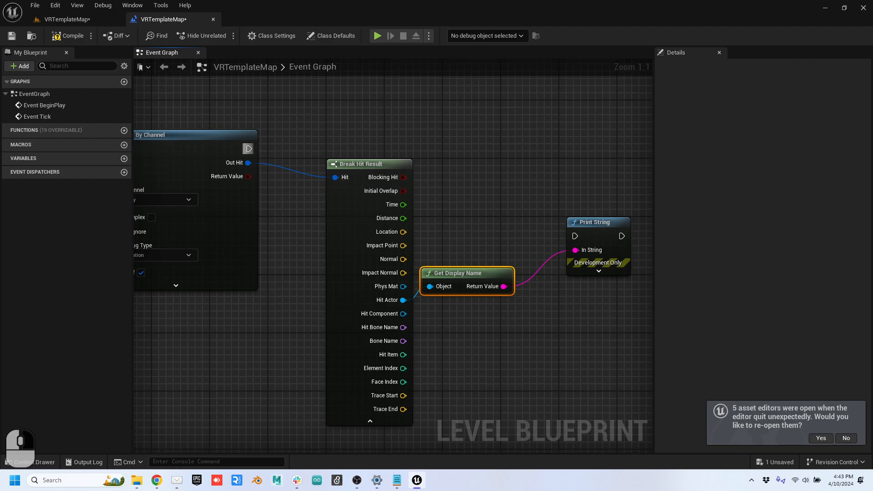
{"action": "left_click_drag", "start_coordinate": [248, 149], "coordinate": [496, 142]}
{"action": "left_click", "coordinate": [260, 146]}
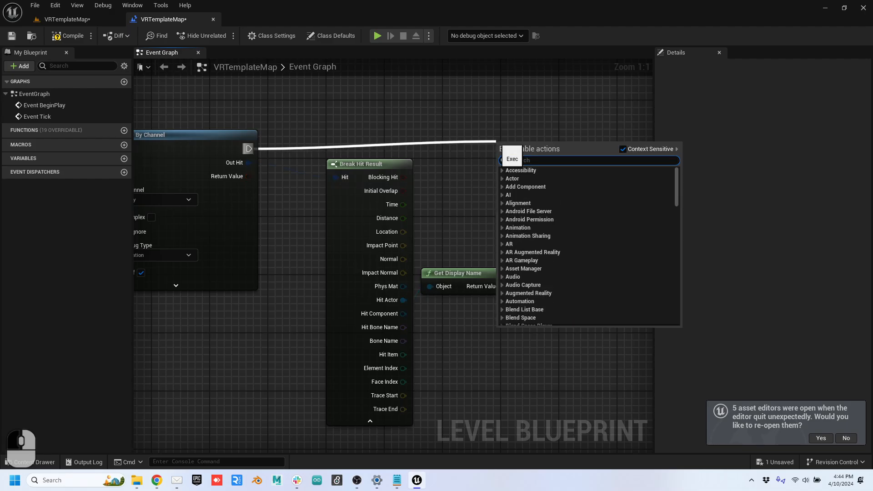
{"action": "type", "text": "branch"}
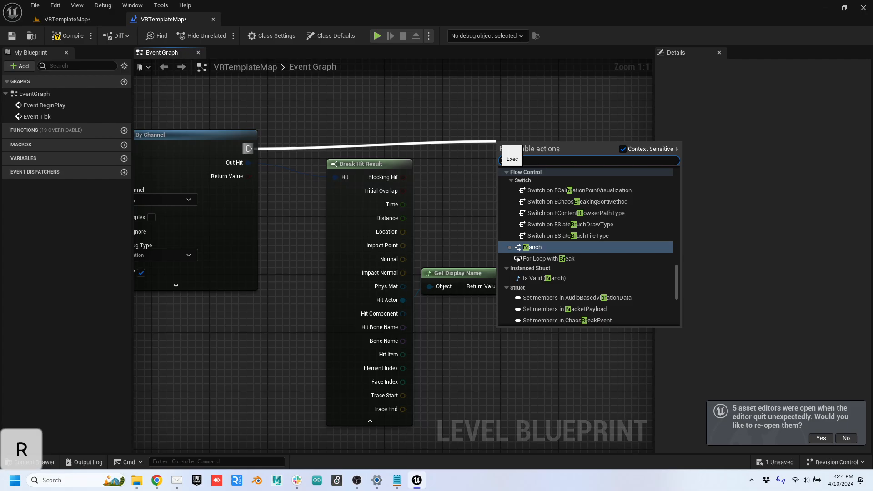
{"action": "key", "text": "Return"}
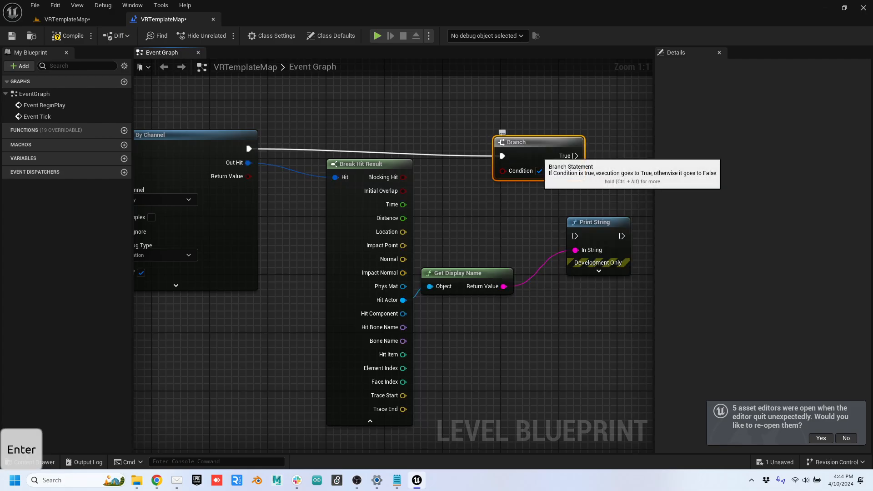
{"action": "left_click_drag", "start_coordinate": [505, 142], "coordinate": [469, 136]}
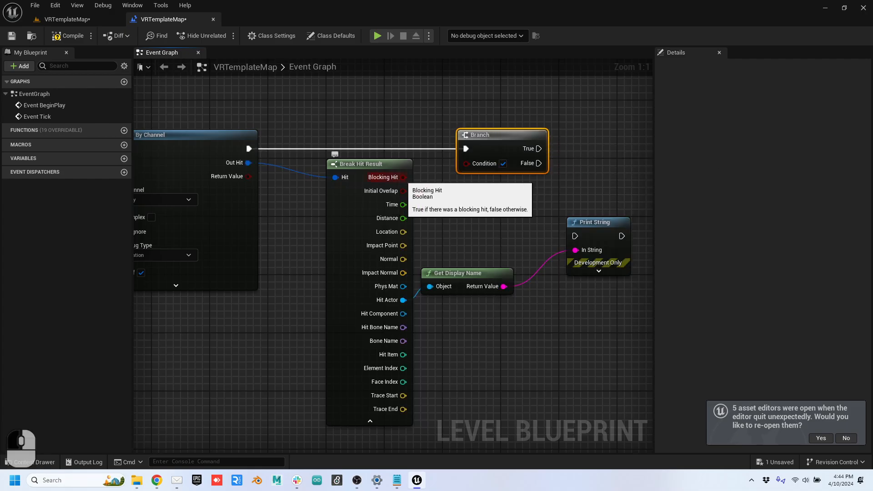
{"action": "left_click_drag", "start_coordinate": [403, 177], "coordinate": [466, 163]}
{"action": "left_click_drag", "start_coordinate": [529, 149], "coordinate": [601, 137]}
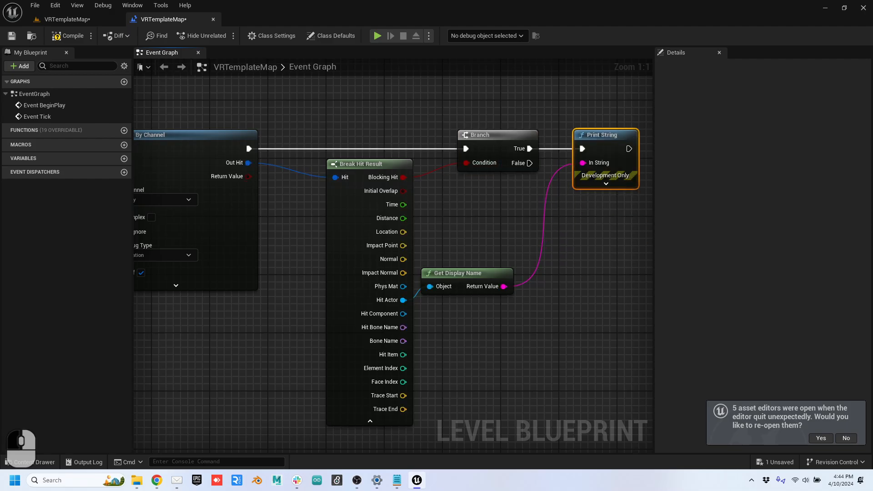
Step: Play the VRTemplateMap level in the viewport and move around it to check the printed names of the traced actors
{"action": "left_click", "coordinate": [68, 19]}
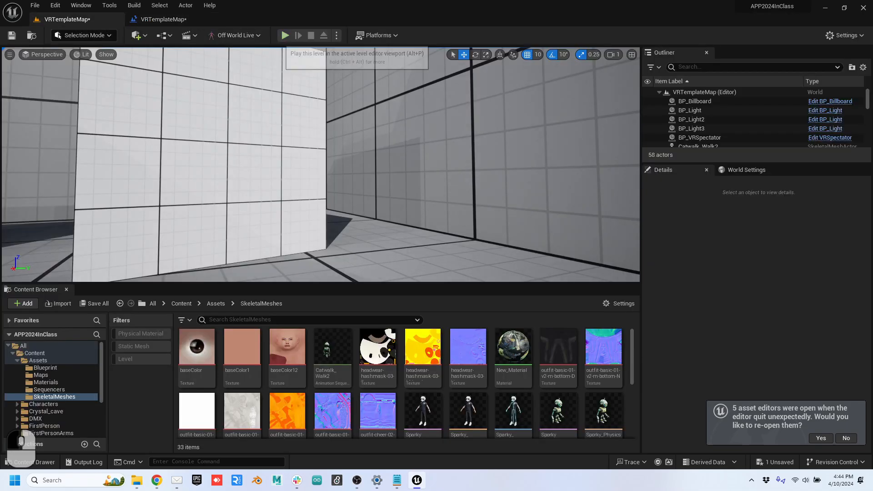
{"action": "left_click", "coordinate": [285, 35]}
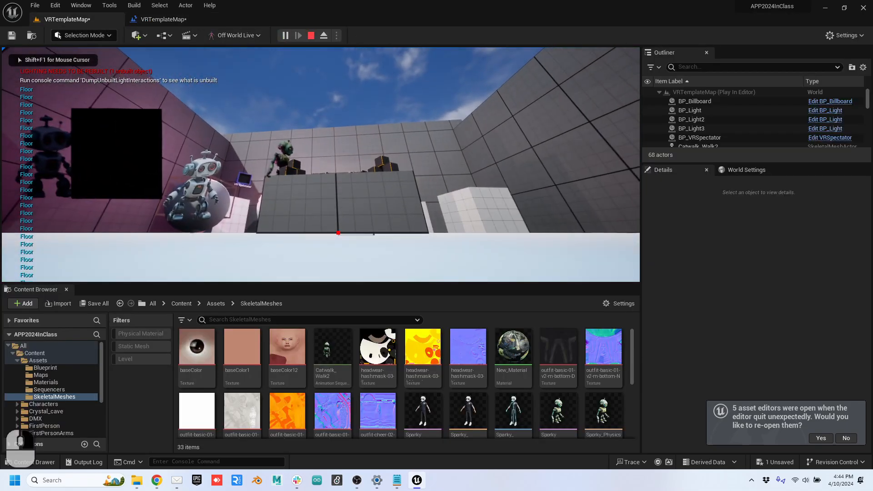
{"action": "key", "text": "e"}
{"action": "key", "text": "w"}
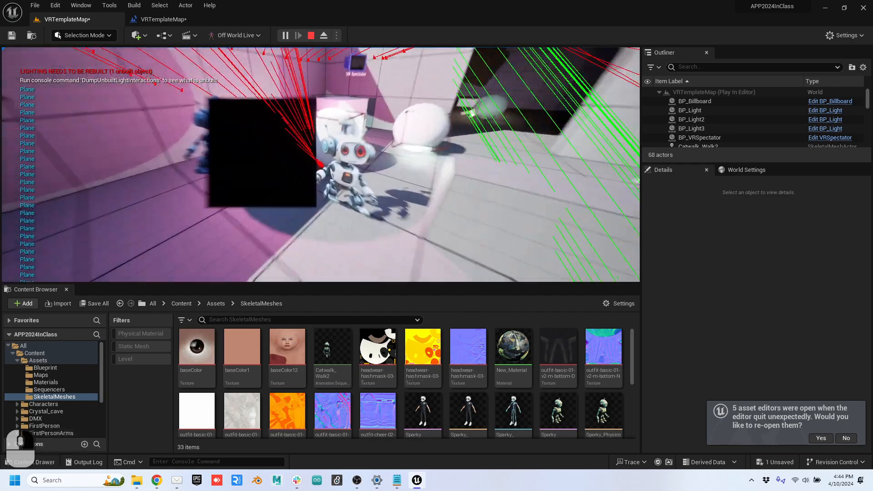
{"action": "key", "text": "d"}
{"action": "key", "text": "w"}
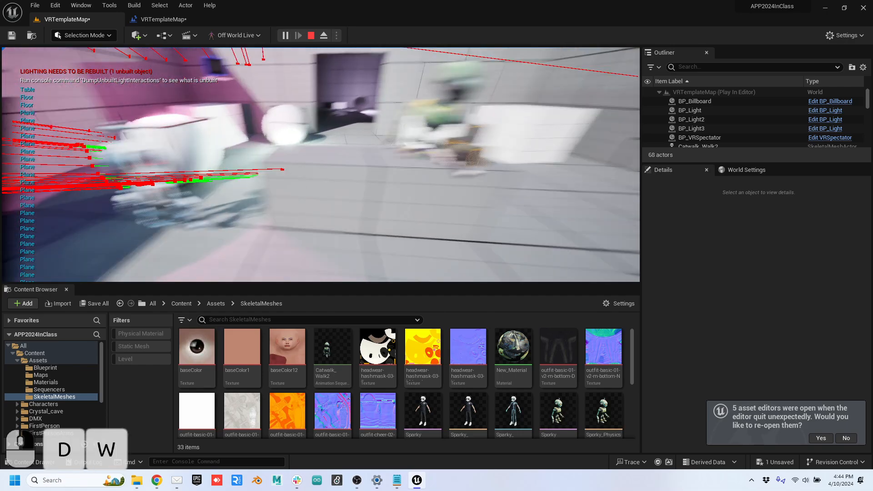
Step: Walk through the playing level to examine the line traces and the printed names of hit objects, ending the play session
{"action": "key", "text": "a"}
{"action": "key", "text": "w"}
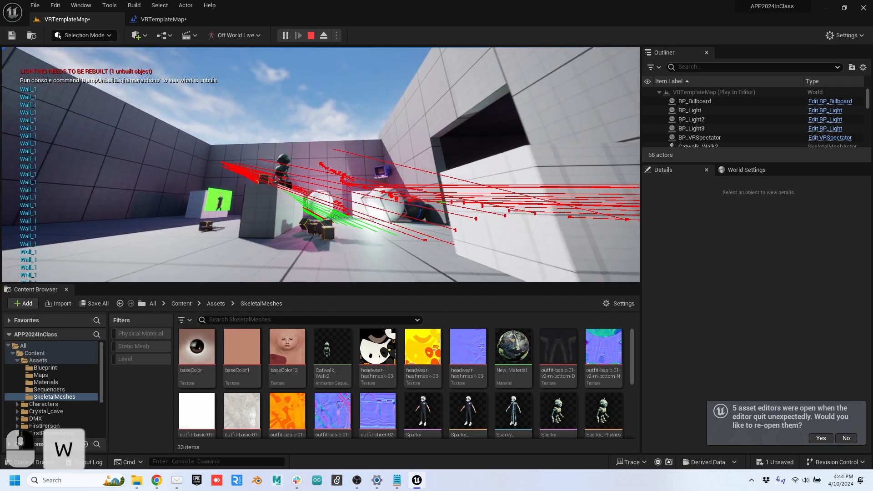
{"action": "key", "text": "w"}
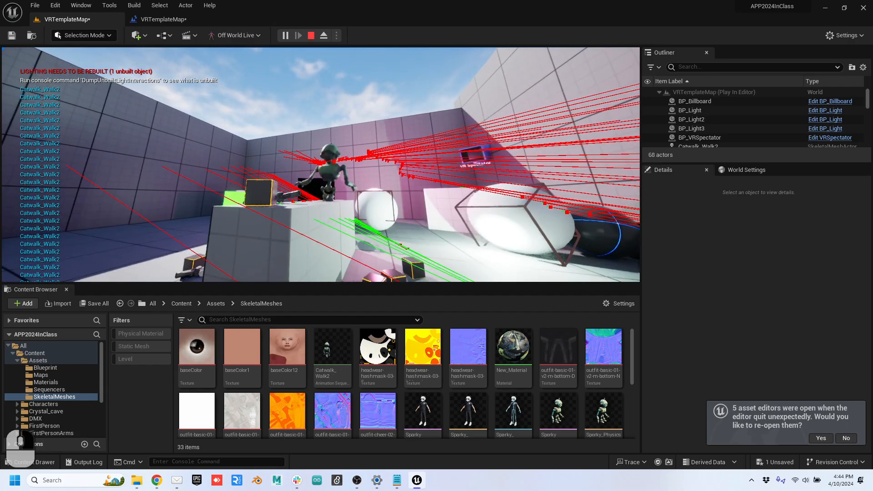
{"action": "key", "text": "w"}
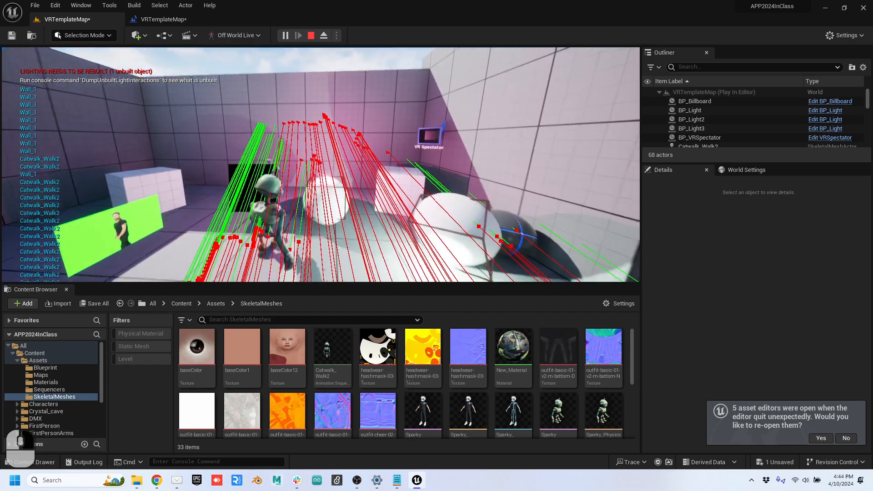
{"action": "key", "text": "w"}
{"action": "key", "text": "w"}
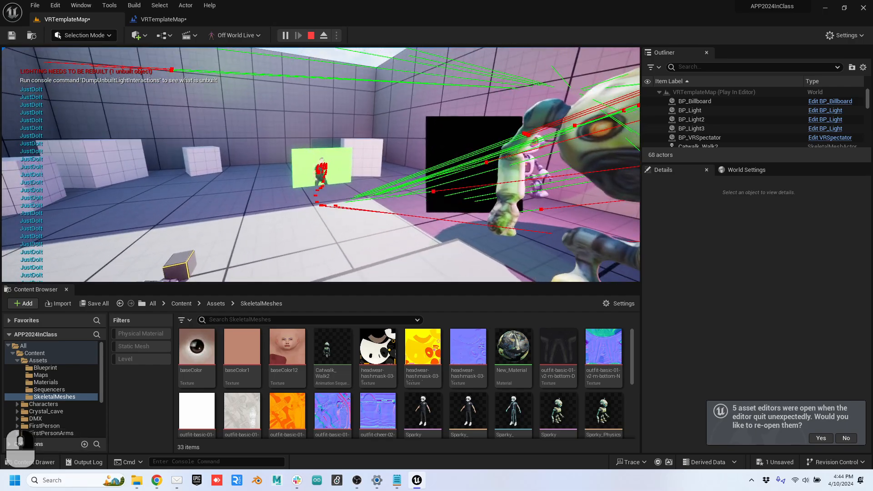
{"action": "key", "text": "a"}
{"action": "key", "text": "w"}
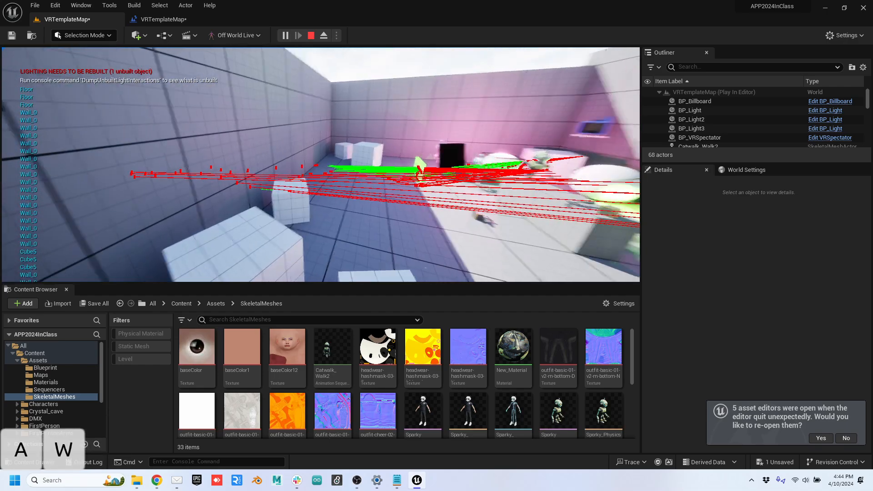
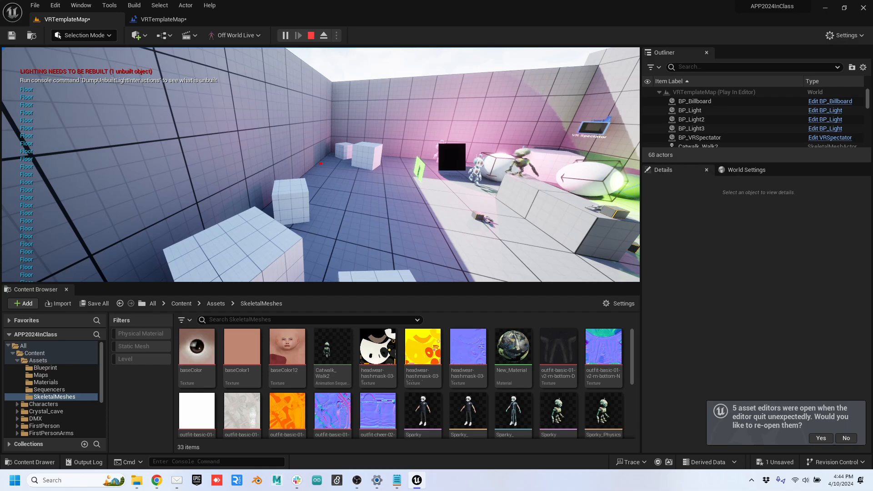
{"action": "key", "text": "Escape"}
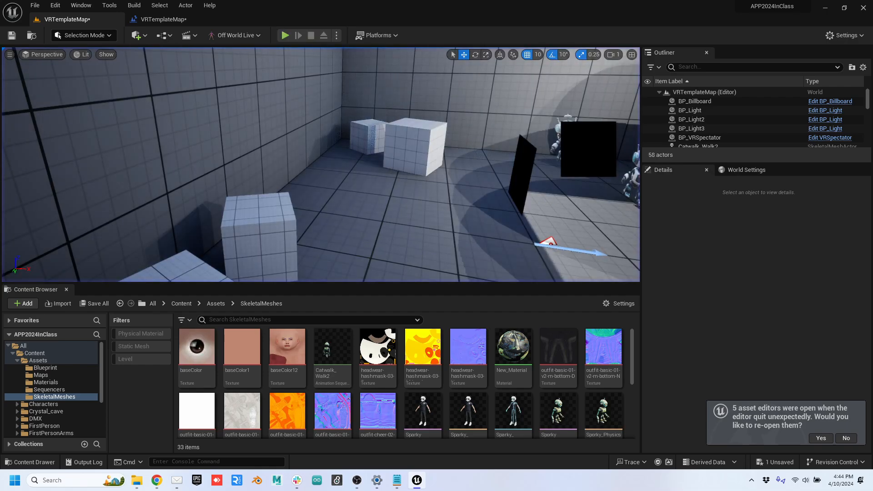
Step: In the level blueprint, feed the hit result's Location into Print String and place the conversion node below the Branch
{"action": "left_click", "coordinate": [164, 19]}
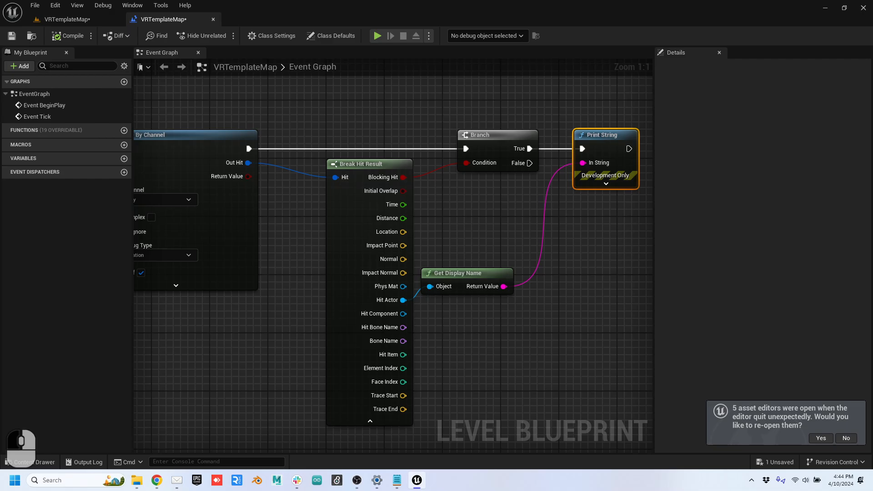
{"action": "left_click_drag", "start_coordinate": [403, 232], "coordinate": [583, 163]}
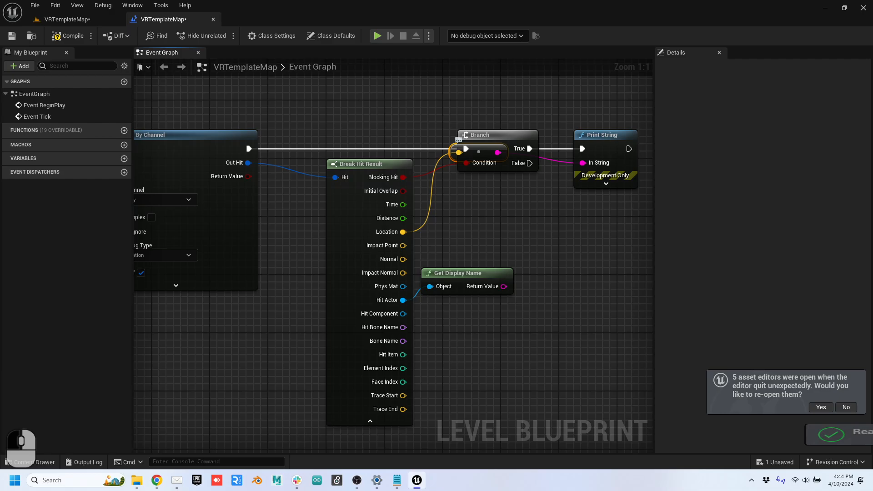
{"action": "left_click_drag", "start_coordinate": [477, 153], "coordinate": [478, 240]}
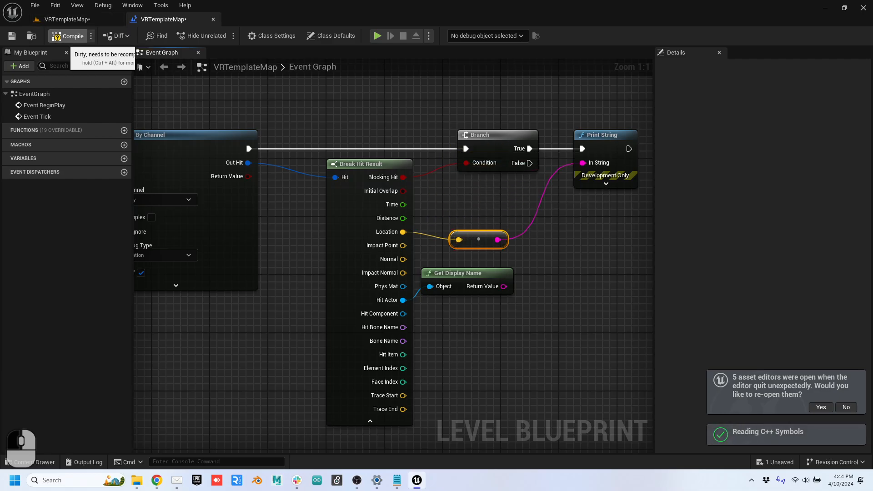
Step: Play the level and walk around to check the printed hit location coordinates, ending the play session
{"action": "left_click", "coordinate": [75, 19]}
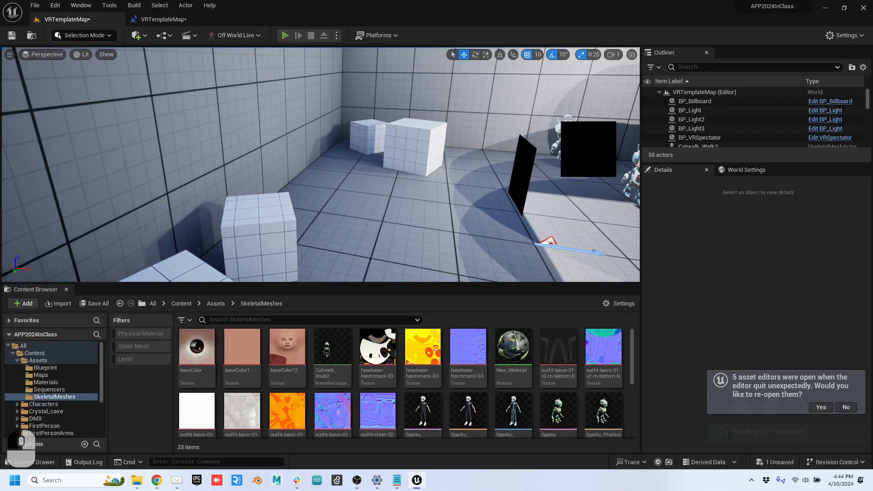
{"action": "right_click_drag", "start_coordinate": [320, 165], "coordinate": [315, 167]}
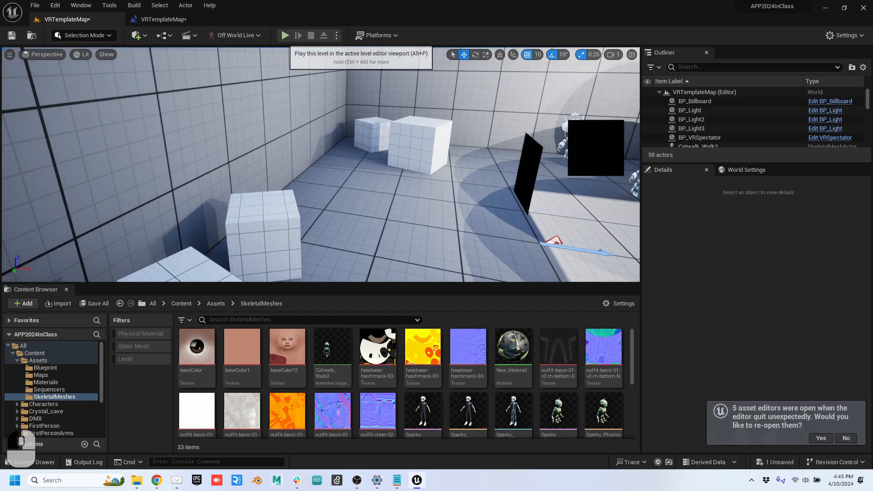
{"action": "left_click", "coordinate": [285, 35]}
{"action": "key", "text": "w"}
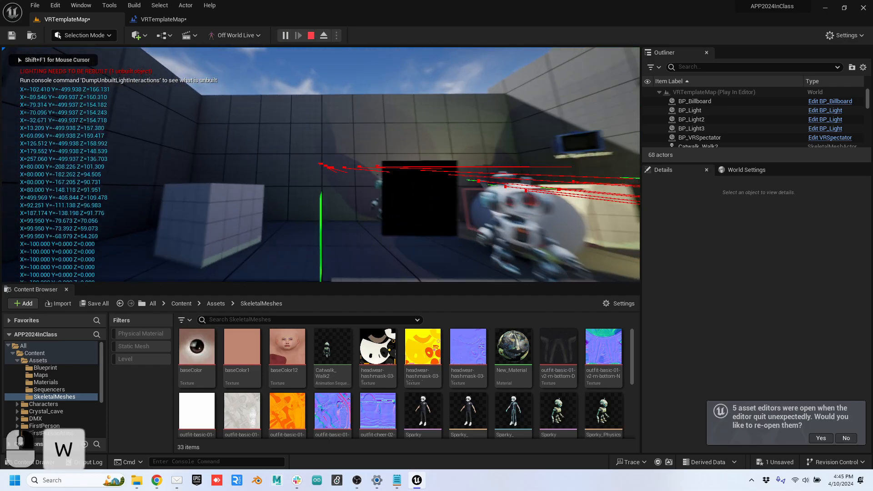
{"action": "key", "text": "w"}
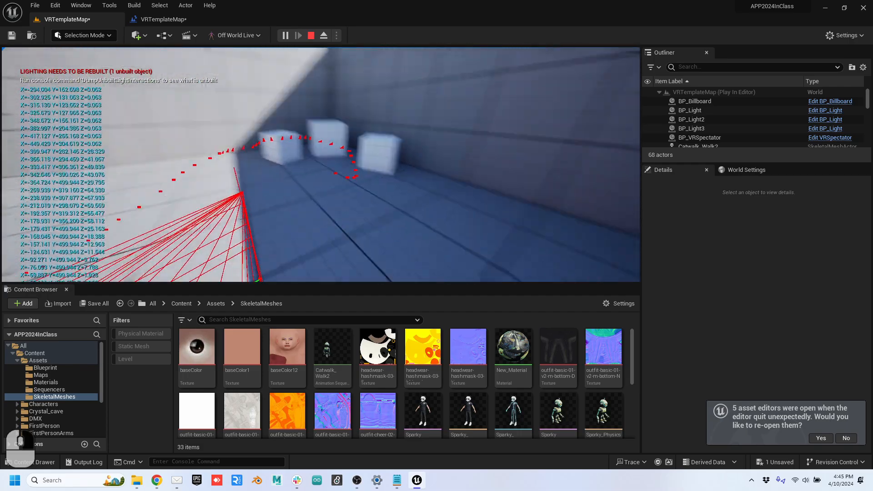
{"action": "key", "text": "d"}
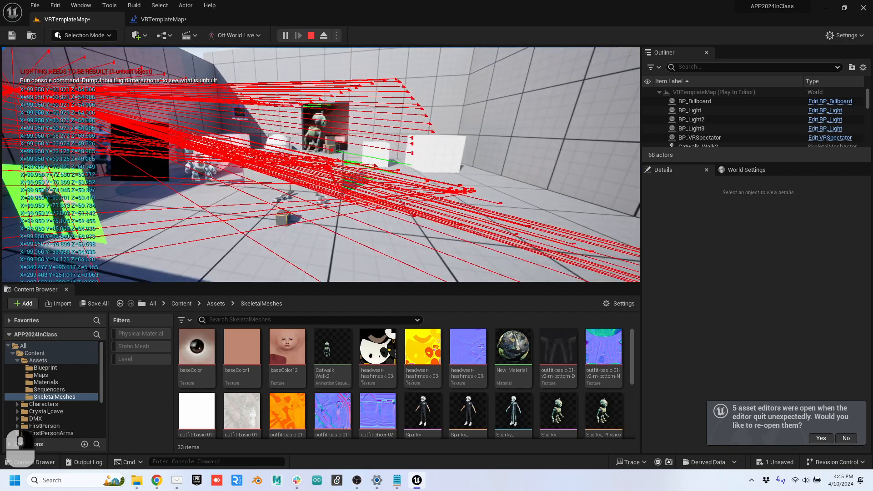
{"action": "key", "text": "Escape"}
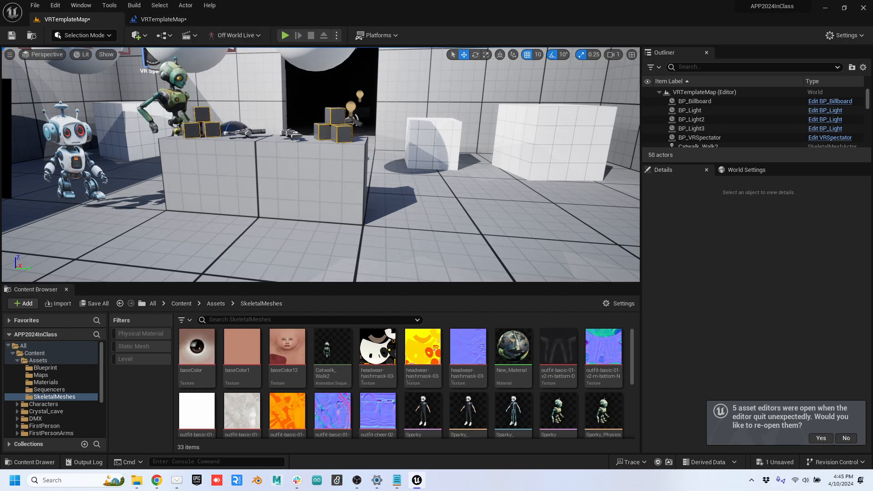
{"action": "left_click", "coordinate": [161, 20]}
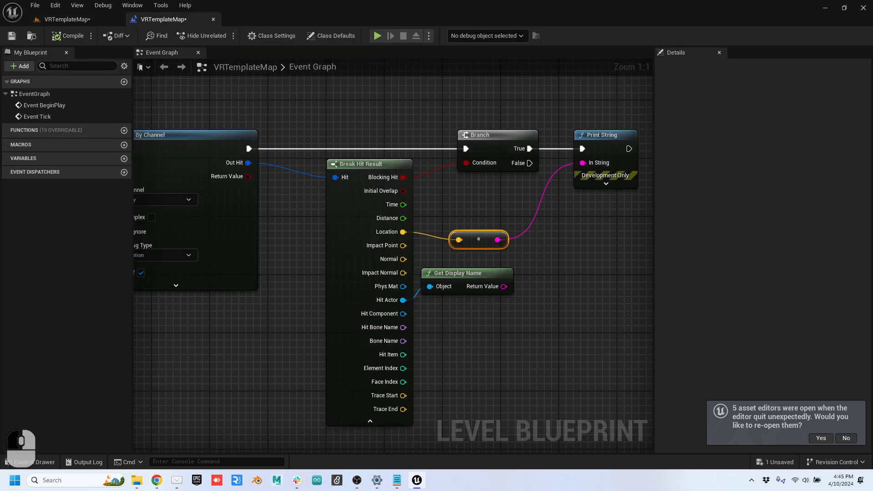
{"action": "left_click", "coordinate": [68, 19]}
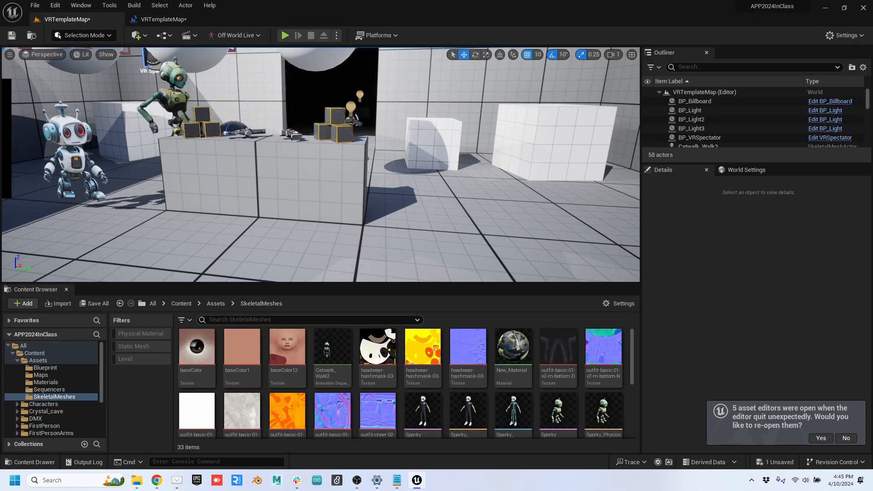
{"action": "type", "text": "cas"}
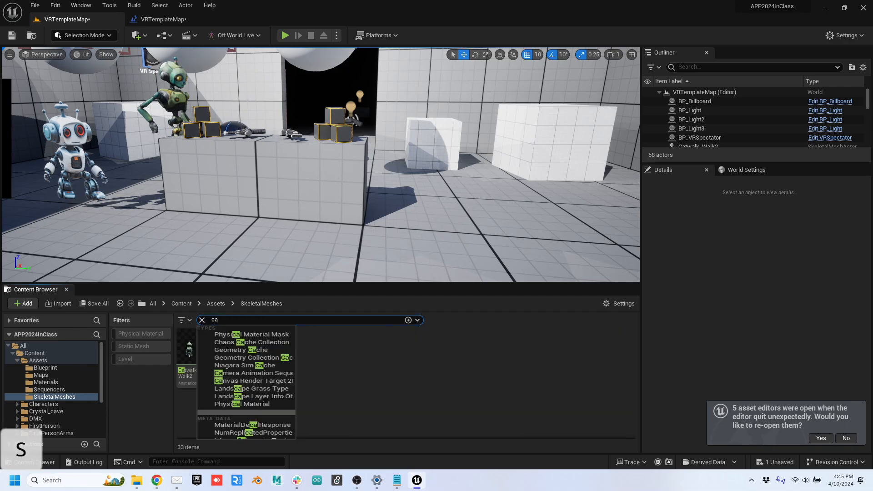
{"action": "key", "text": "BackSpace"}
{"action": "key", "text": "BackSpace"}
{"action": "key", "text": "BackSpace"}
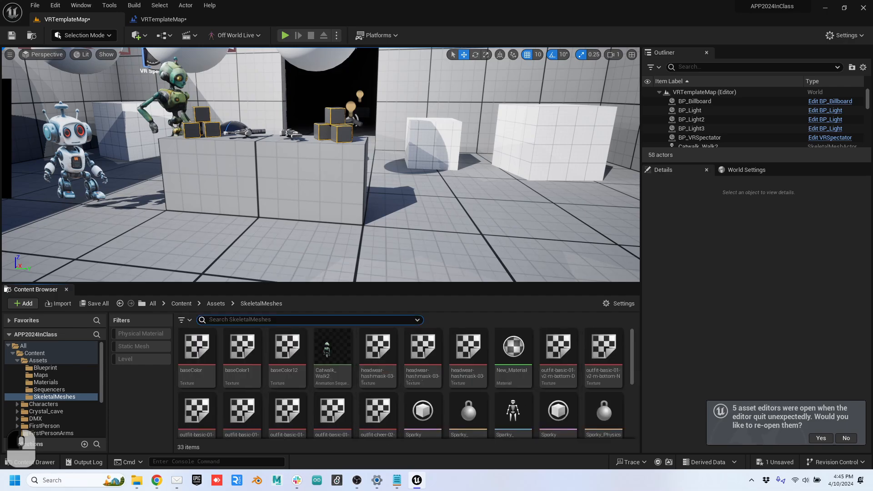
Step: Disconnect the Branch node's execution input from the trace node in the level blueprint
{"action": "left_click", "coordinate": [161, 19]}
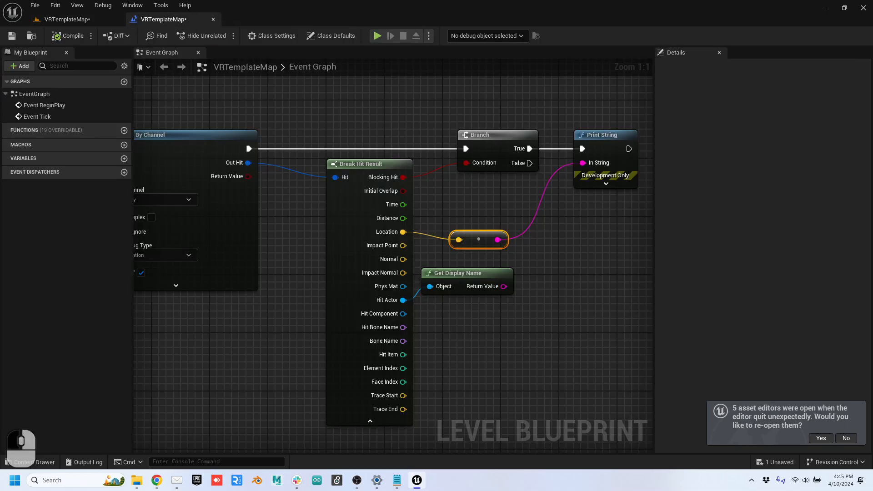
{"action": "right_click_drag", "start_coordinate": [546, 273], "coordinate": [361, 248]}
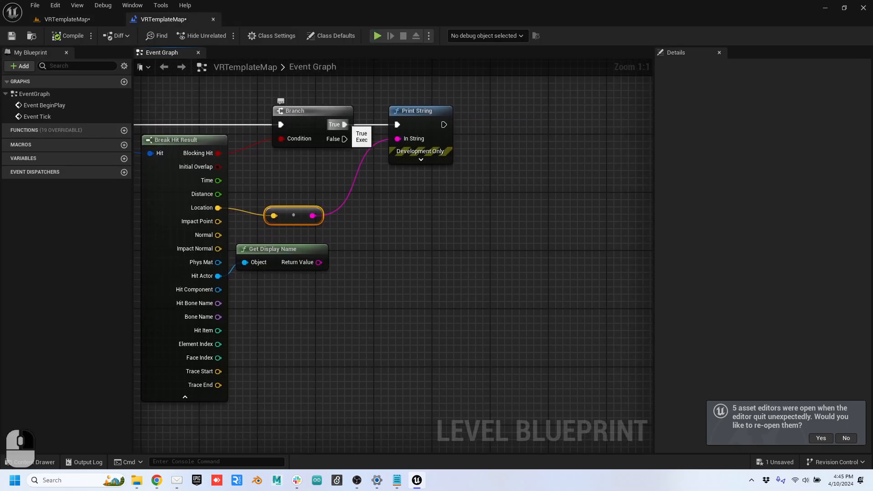
{"action": "left_click_drag", "start_coordinate": [345, 125], "coordinate": [506, 120]}
{"action": "left_click", "coordinate": [477, 182]}
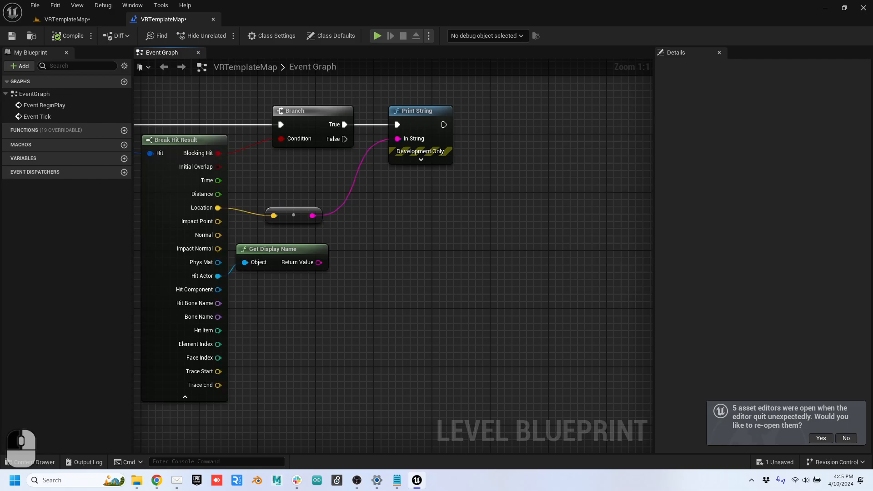
{"action": "left_click", "coordinate": [281, 124], "text": "alt"}
{"action": "right_click_drag", "start_coordinate": [274, 93], "coordinate": [401, 152]}
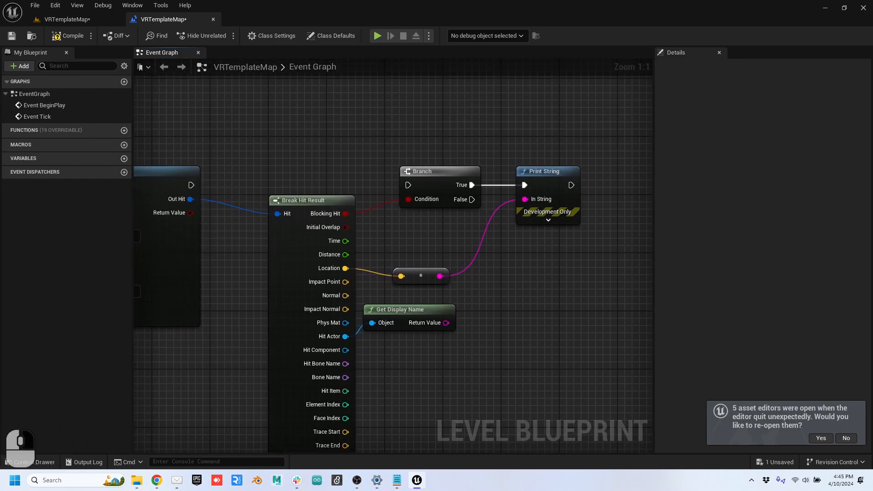
Step: Add a Space Bar keyboard event above the Branch and connect its Pressed output to the Branch's execution input
{"action": "right_click", "coordinate": [353, 112]}
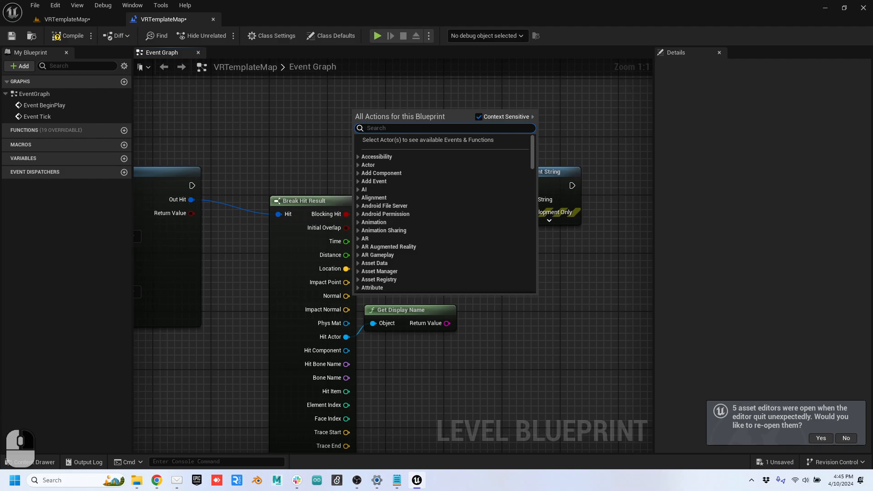
{"action": "type", "text": "key"}
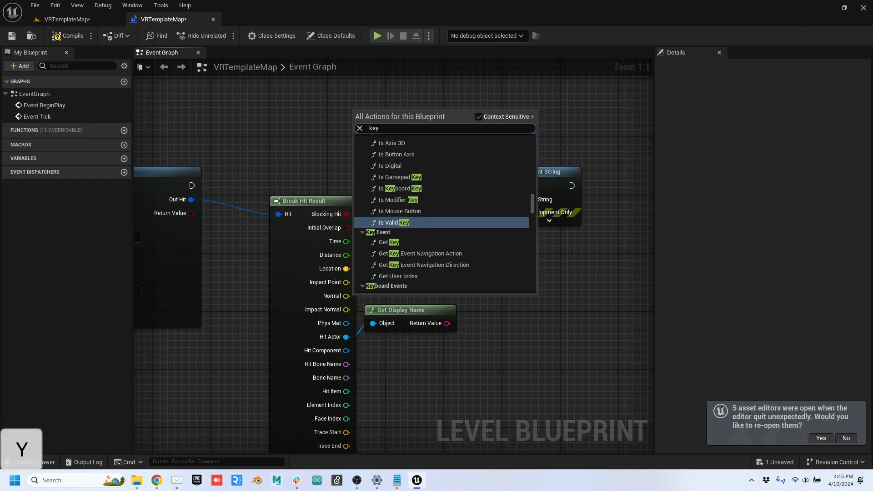
{"action": "type", "text": "bo"}
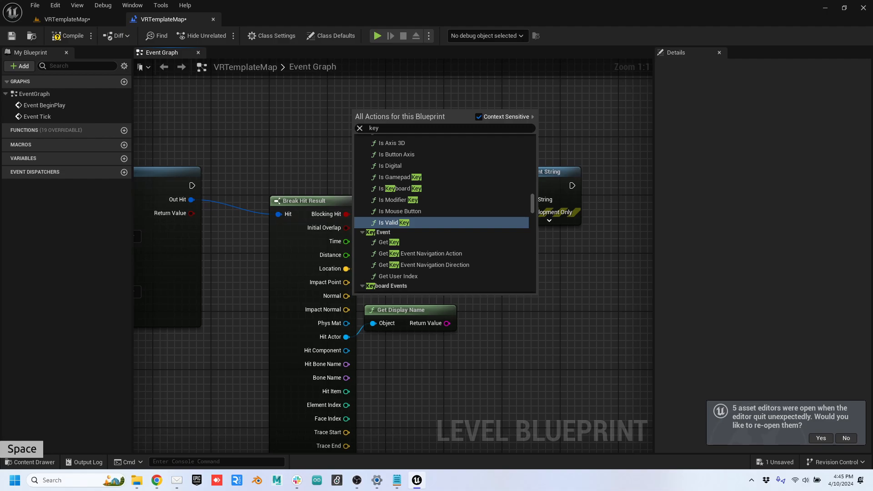
{"action": "type", "text": "q"}
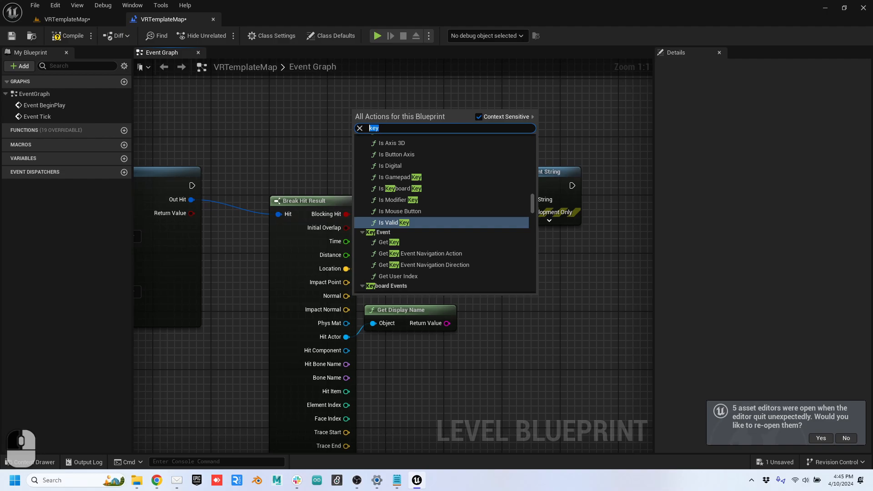
{"action": "type", "text": "space bar"}
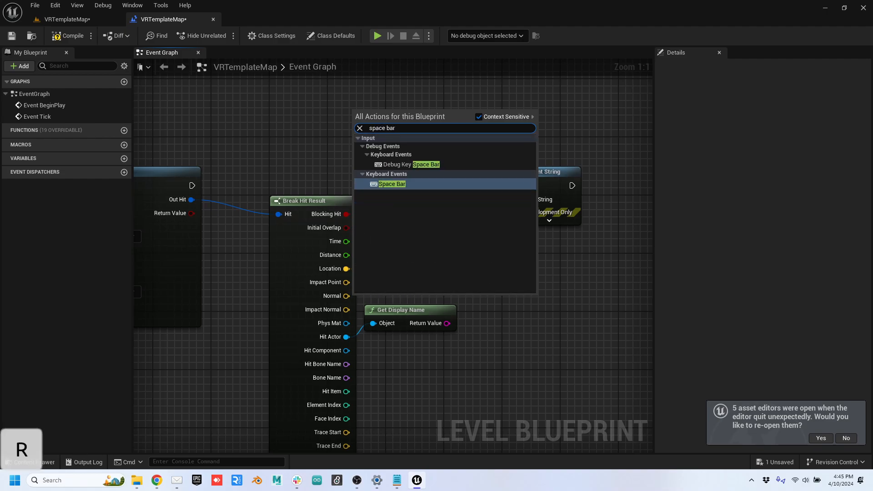
{"action": "left_click", "coordinate": [392, 184]}
{"action": "left_click_drag", "start_coordinate": [382, 114], "coordinate": [410, 186]}
Step: Add a Spawn Emitter at Location node executed after Print String and position it beside that node
{"action": "right_click_drag", "start_coordinate": [521, 288], "coordinate": [381, 271]}
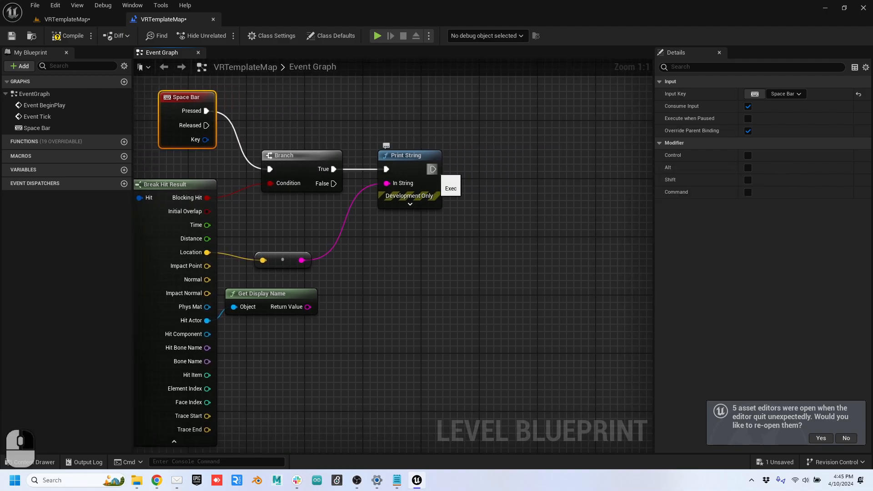
{"action": "left_click_drag", "start_coordinate": [432, 169], "coordinate": [514, 159]}
{"action": "type", "text": "spawn"}
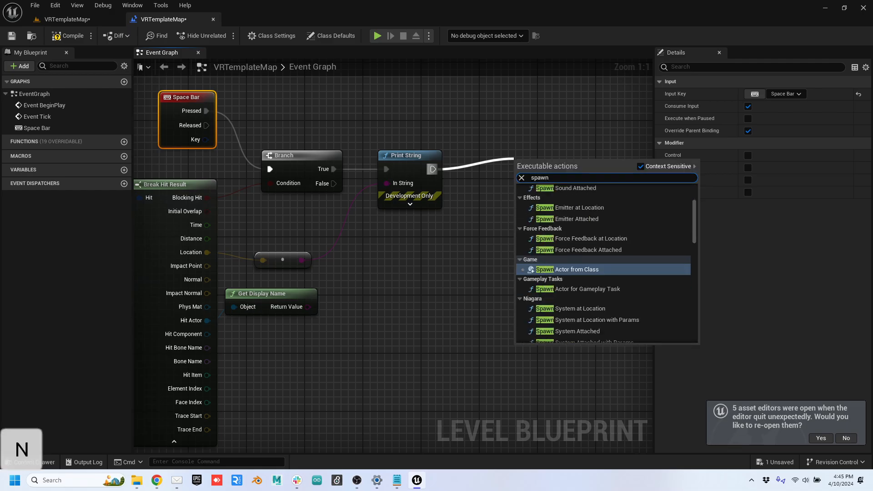
{"action": "scroll", "coordinate": [591, 252], "scroll_direction": "up", "scroll_amount": 2}
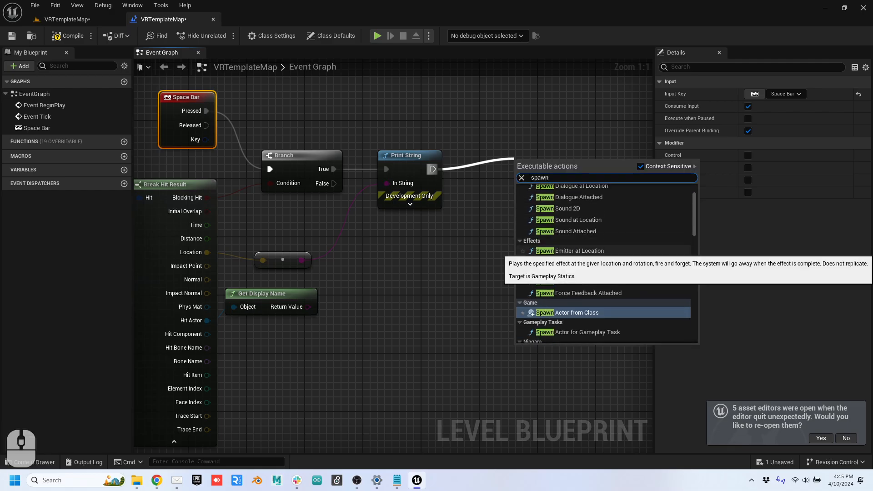
{"action": "left_click", "coordinate": [570, 250]}
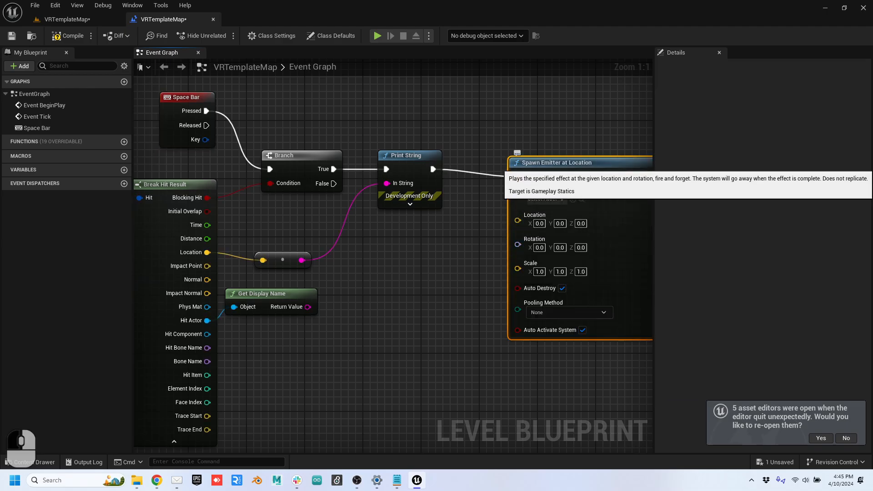
{"action": "left_click_drag", "start_coordinate": [536, 160], "coordinate": [530, 154]}
Step: Connect the hit result's Location to the Spawn Emitter node's Location and set its emitter template to P_fire
{"action": "left_click_drag", "start_coordinate": [207, 253], "coordinate": [483, 202]}
{"action": "left_click", "coordinate": [509, 184]}
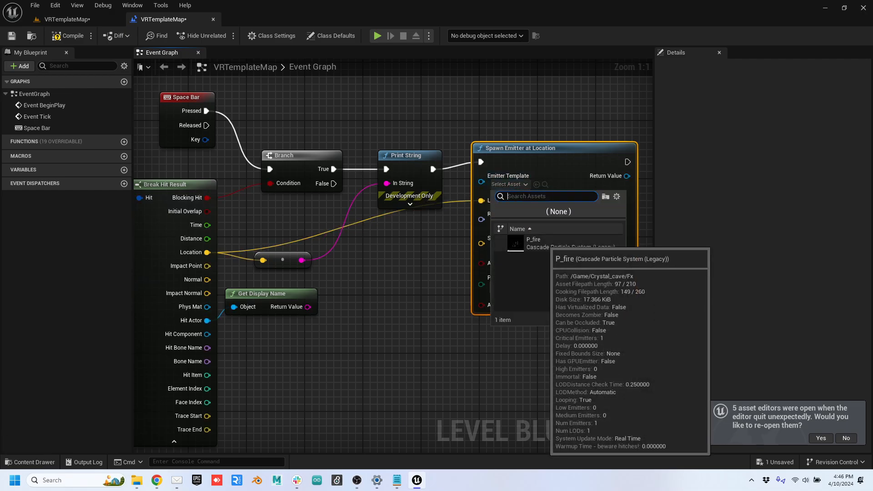
{"action": "left_click", "coordinate": [545, 246]}
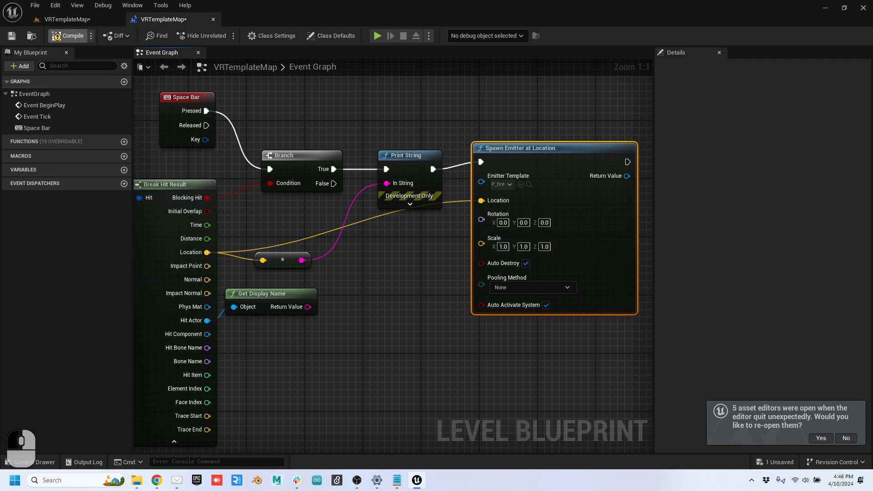
Step: Play-test the level by moving around and spawning fire where the line trace hits walls and boxes, and end the play session
{"action": "left_click", "coordinate": [64, 19]}
{"action": "right_click_drag", "start_coordinate": [320, 165], "coordinate": [448, 132]}
{"action": "left_click", "coordinate": [285, 35]}
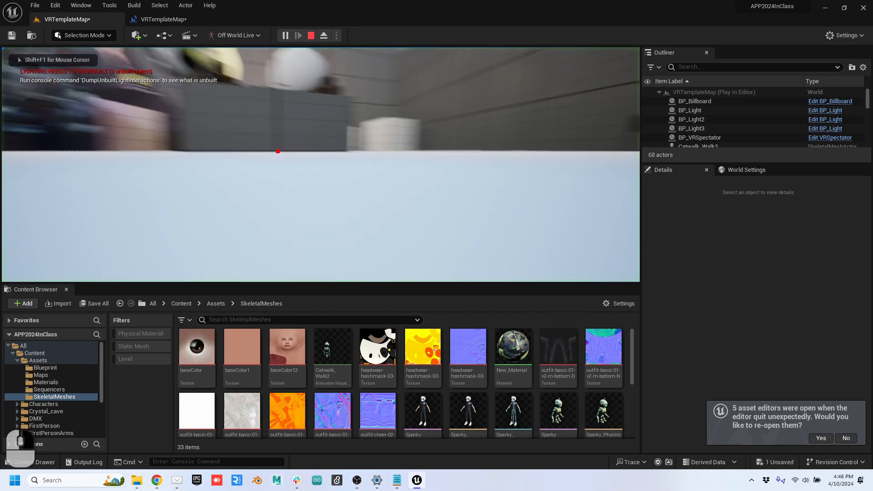
{"action": "key", "text": "e"}
{"action": "key", "text": "w"}
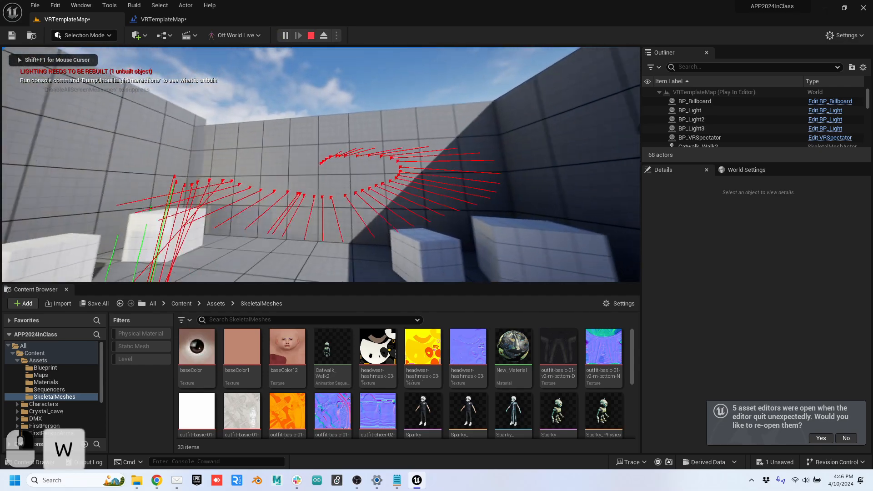
{"action": "mouse_move", "coordinate": [320, 164]}
{"action": "right_mouse_down"}
{"action": "mouse_move", "coordinate": [250, 187]}
{"action": "mouse_move", "coordinate": [169, 237]}
{"action": "right_mouse_up"}
{"action": "key", "text": "e"}
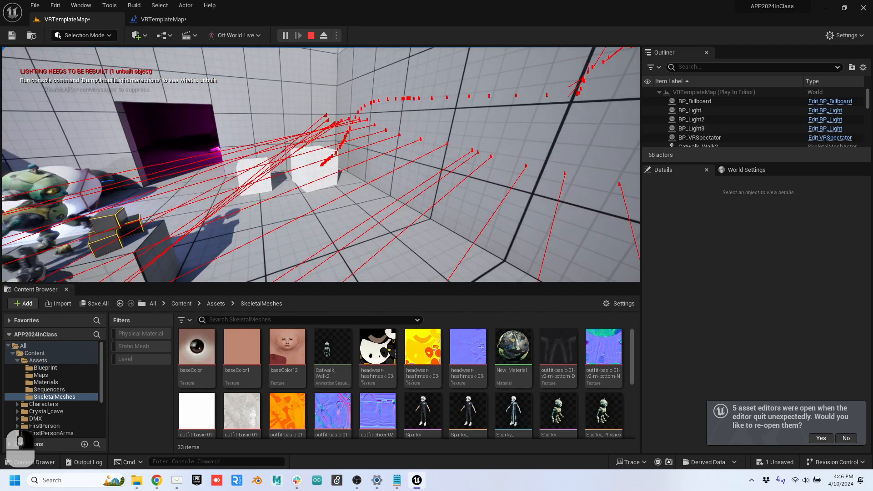
{"action": "mouse_move", "coordinate": [321, 165]}
{"action": "right_mouse_down"}
{"action": "mouse_move", "coordinate": [322, 150]}
{"action": "mouse_move", "coordinate": [388, 132]}
{"action": "mouse_move", "coordinate": [323, 164]}
{"action": "mouse_move", "coordinate": [357, 154]}
{"action": "mouse_move", "coordinate": [291, 279]}
{"action": "right_mouse_up"}
{"action": "key", "text": "w"}
{"action": "key", "text": "w"}
{"action": "right_click_drag", "start_coordinate": [320, 165], "coordinate": [54, 86]}
{"action": "mouse_move", "coordinate": [320, 165]}
{"action": "right_mouse_down"}
{"action": "mouse_move", "coordinate": [171, 184]}
{"action": "mouse_move", "coordinate": [355, 214]}
{"action": "mouse_move", "coordinate": [332, 202]}
{"action": "mouse_move", "coordinate": [359, 177]}
{"action": "mouse_move", "coordinate": [348, 168]}
{"action": "mouse_move", "coordinate": [356, 165]}
{"action": "right_mouse_up"}
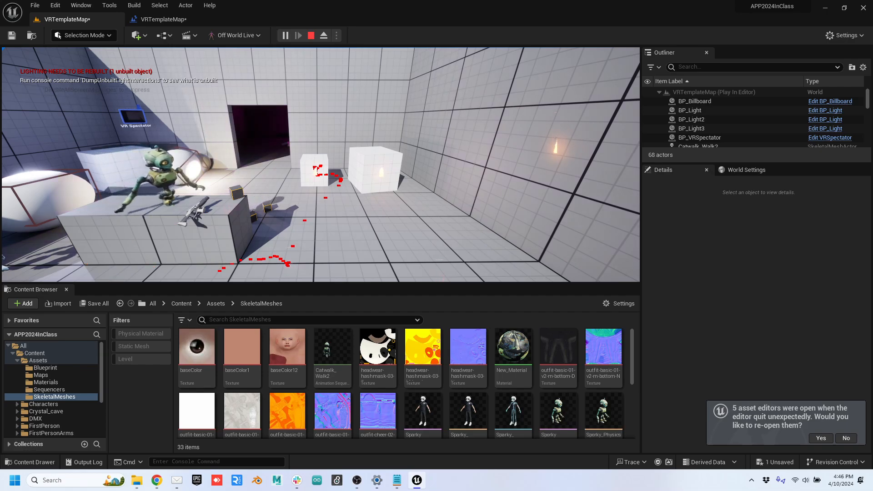
{"action": "key", "text": "Escape"}
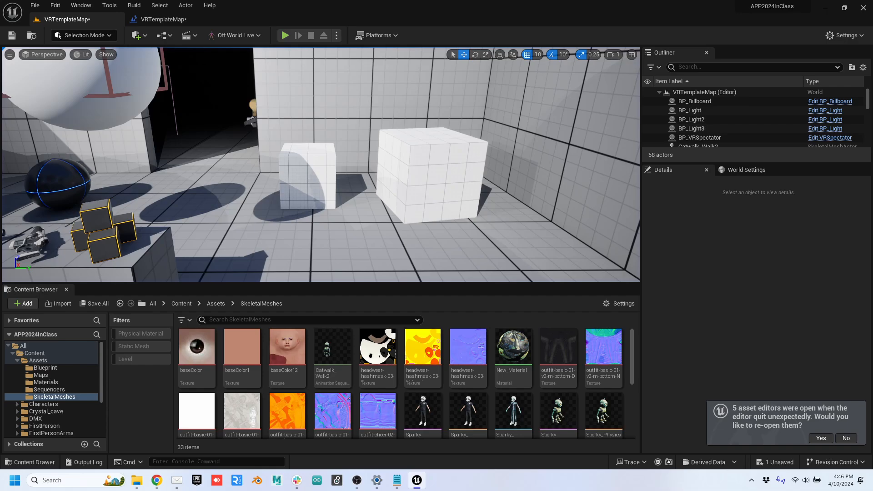
Step: Add a Spawn Sound at Location node executed after Spawn Emitter at Location in the level blueprint, using the FirstPersonTemplateWeaponFire02 sound
{"action": "left_click", "coordinate": [160, 20]}
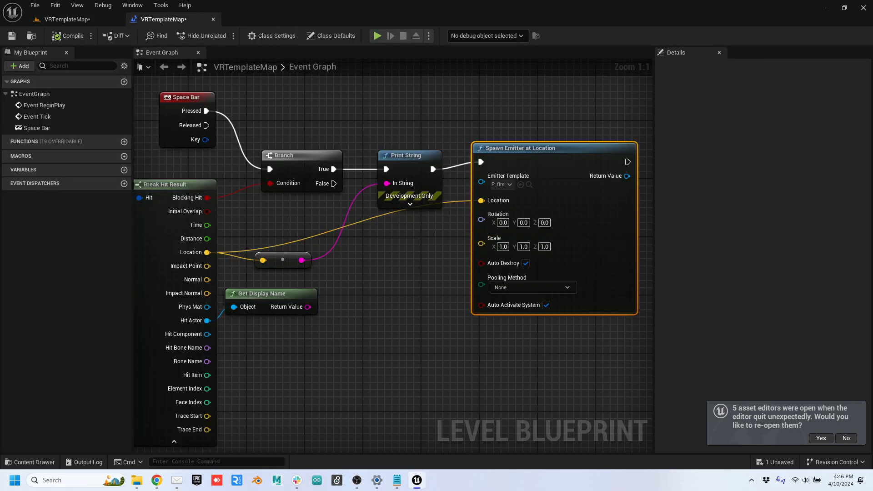
{"action": "right_click_drag", "start_coordinate": [500, 228], "coordinate": [320, 208]}
{"action": "left_click_drag", "start_coordinate": [447, 142], "coordinate": [558, 155]}
{"action": "type", "text": "spawnso"}
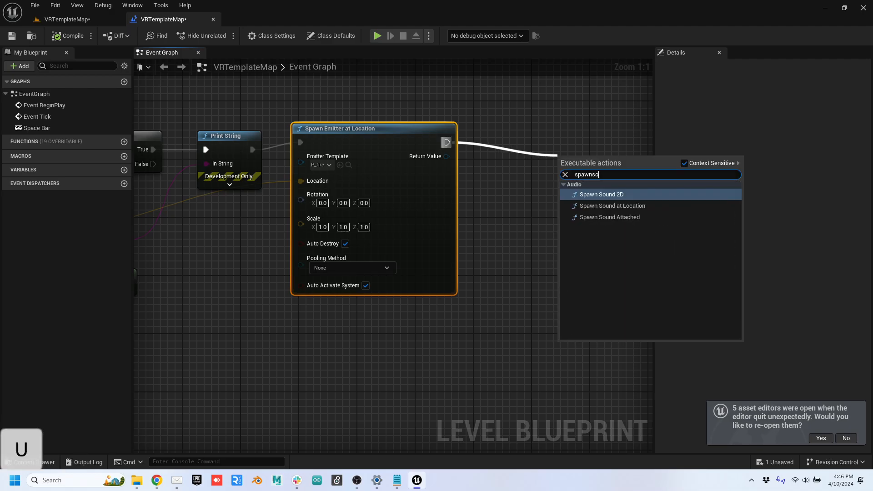
{"action": "type", "text": "u"}
{"action": "left_click", "coordinate": [612, 206]}
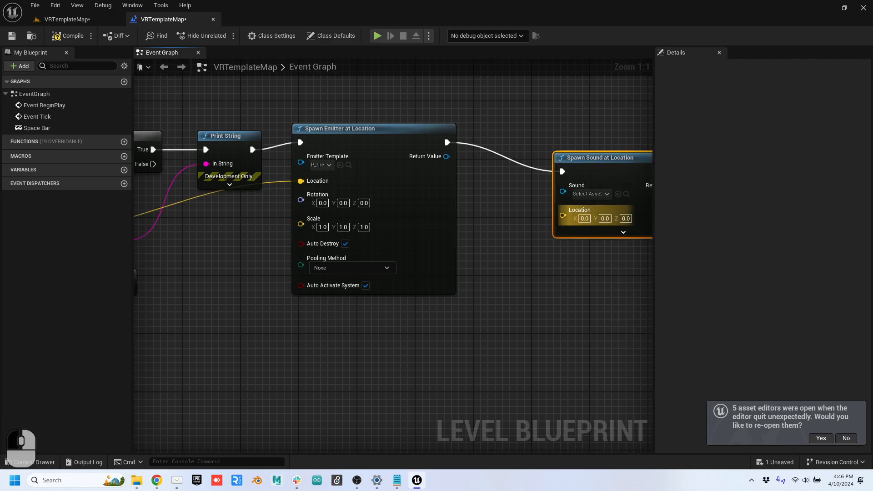
{"action": "left_click", "coordinate": [590, 194]}
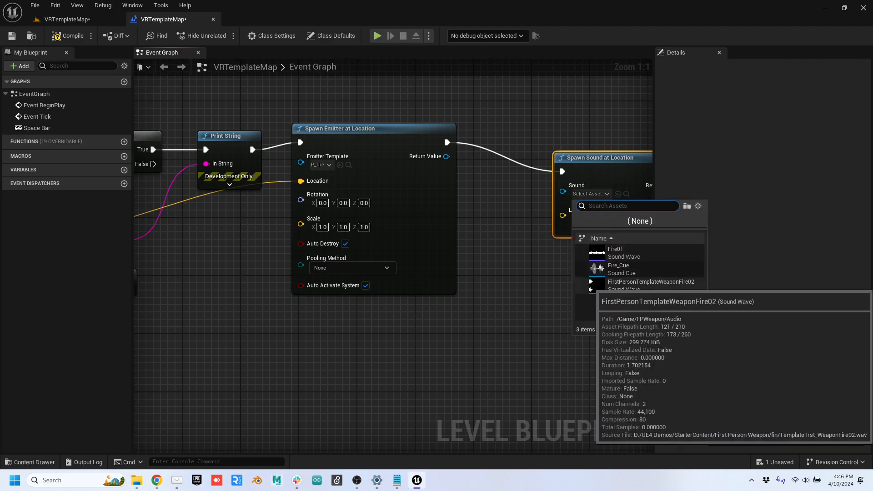
{"action": "left_click", "coordinate": [651, 283]}
Step: Add a reroute node on the hit Location wire below Spawn Emitter, connect it to Spawn Sound's Location, and compile the level blueprint
{"action": "right_click_drag", "start_coordinate": [236, 221], "coordinate": [377, 207]}
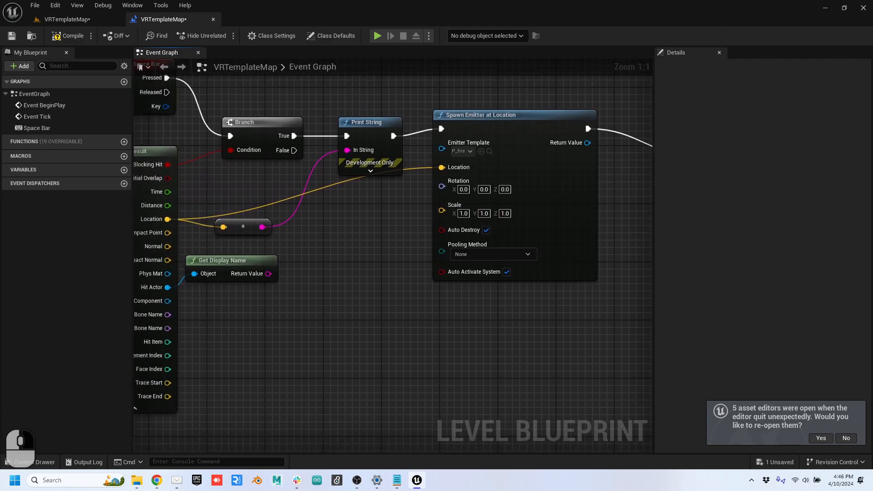
{"action": "double_click", "coordinate": [324, 179]}
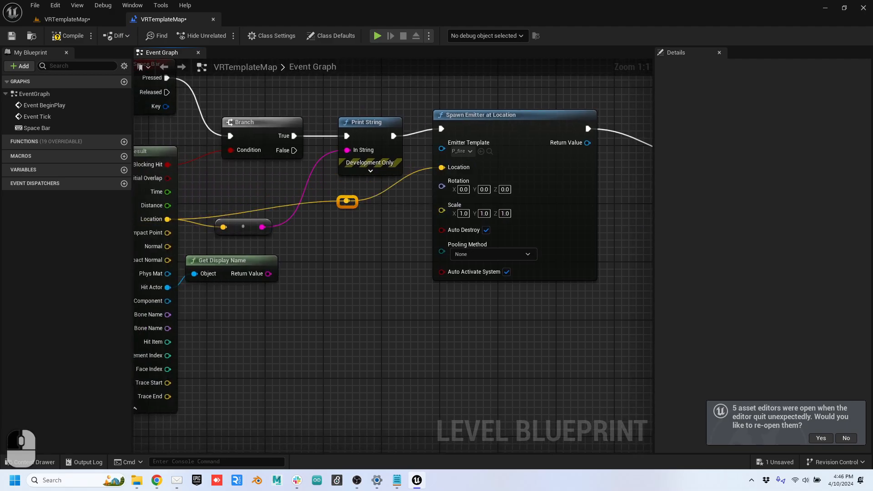
{"action": "left_click_drag", "start_coordinate": [434, 318], "coordinate": [576, 197]}
{"action": "left_click", "coordinate": [67, 35]}
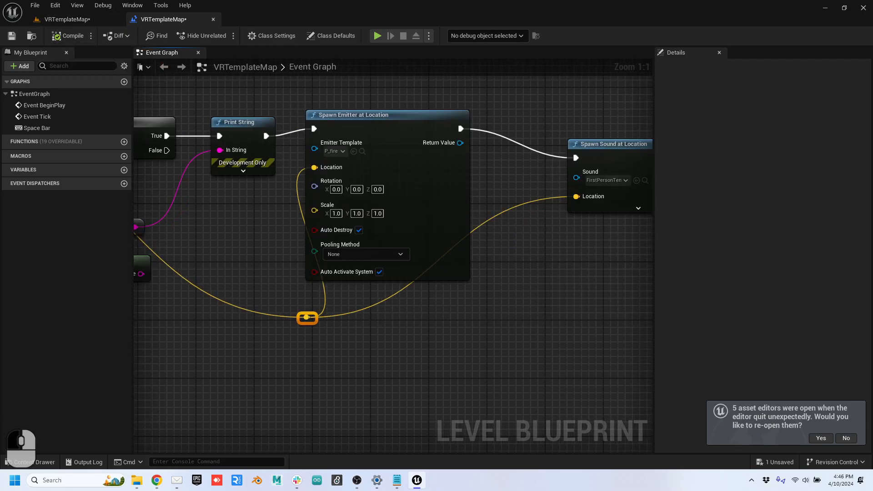
Step: Play-test the fire and weapon sound triggered at the trace hits, including from the spectator camera, and end the play session
{"action": "left_click", "coordinate": [68, 19]}
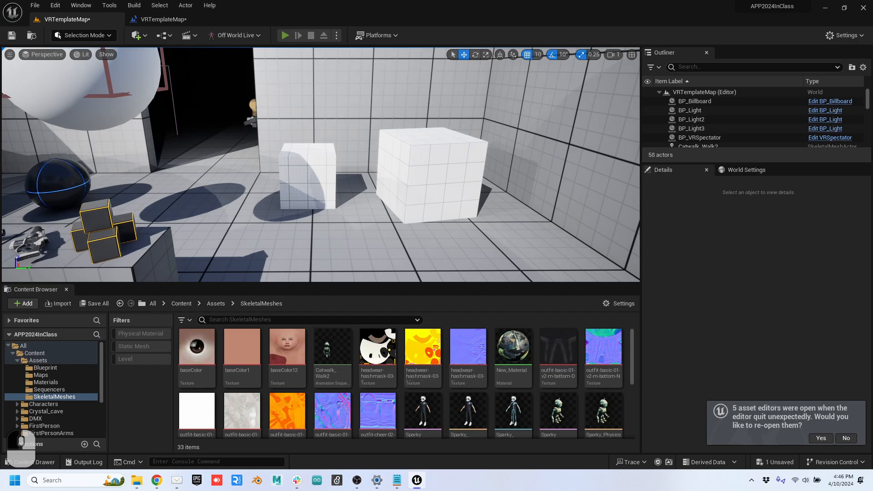
{"action": "key", "text": "alt+p"}
{"action": "key", "text": "e"}
{"action": "key", "text": "w"}
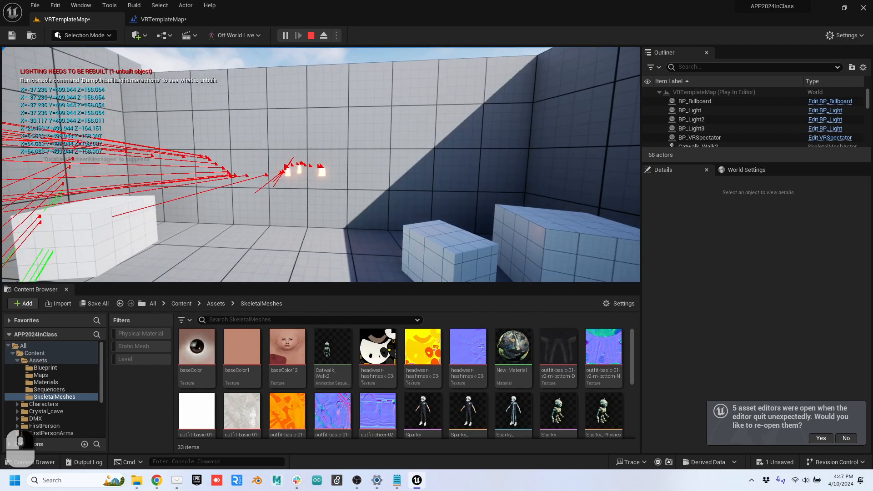
{"action": "key", "text": "Tab"}
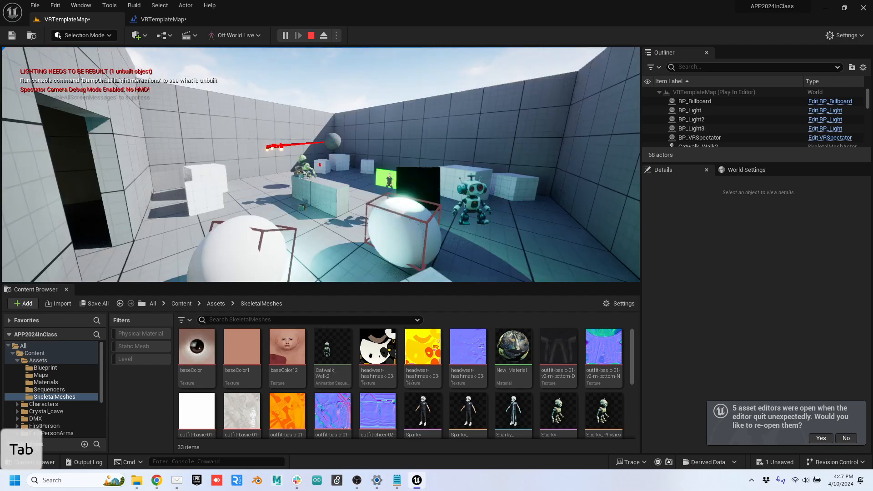
{"action": "key", "text": "w"}
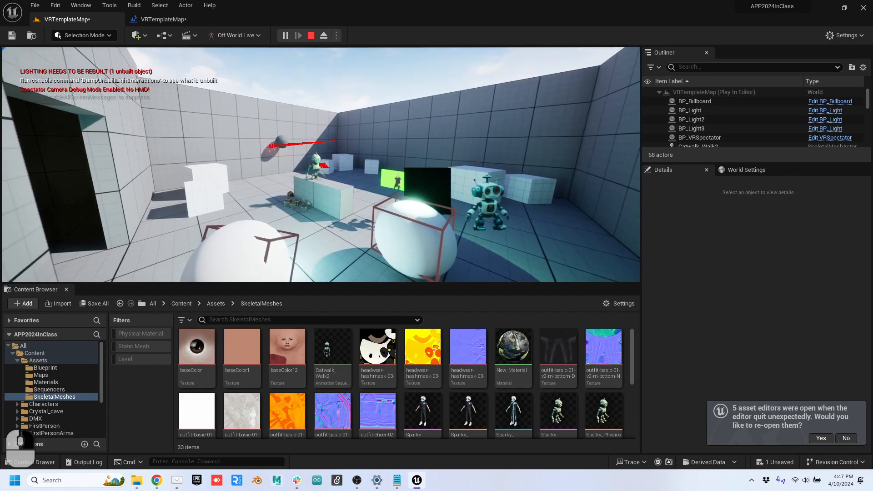
{"action": "key", "text": "s"}
{"action": "key", "text": "w"}
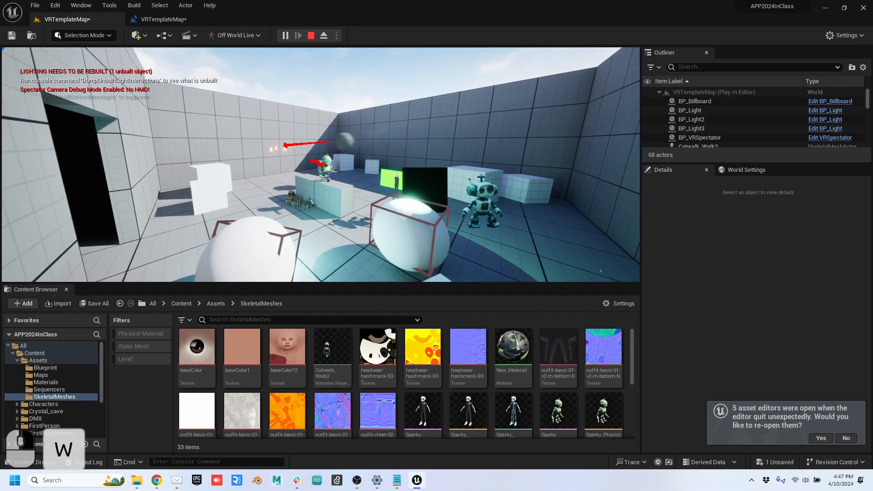
{"action": "key", "text": "d"}
{"action": "key", "text": "s"}
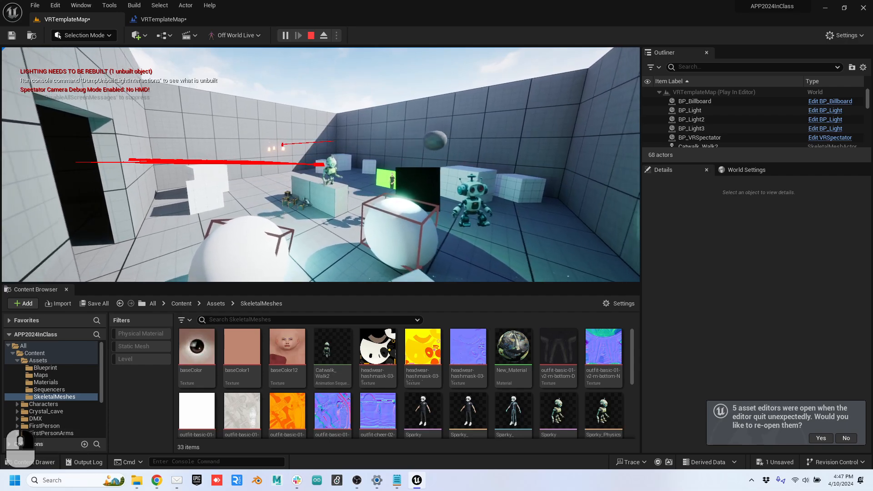
{"action": "key", "text": "space"}
{"action": "key", "text": "Escape"}
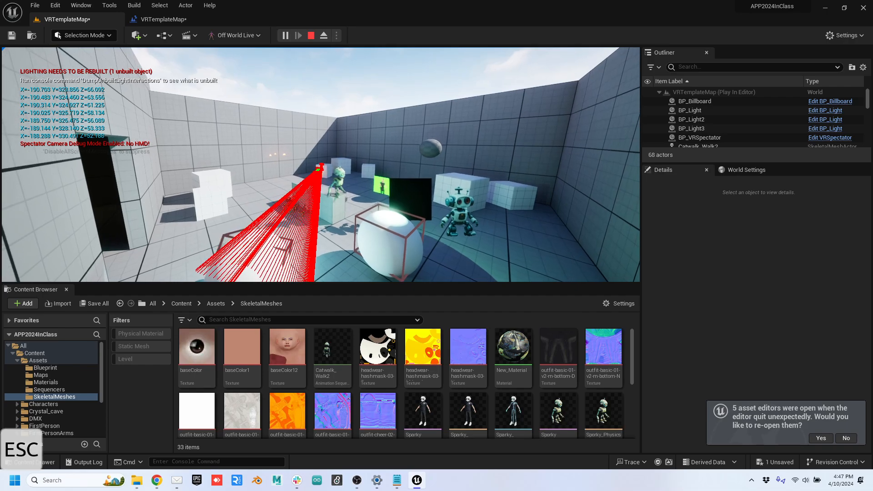
{"action": "right_click_drag", "start_coordinate": [320, 164], "coordinate": [182, 166]}
{"action": "key", "text": "d"}
{"action": "right_click_drag", "start_coordinate": [277, 173], "coordinate": [254, 172]}
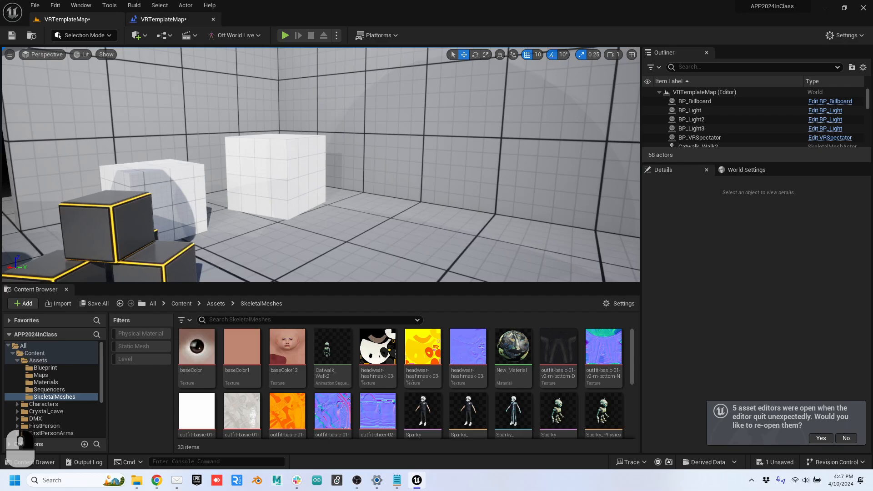
{"action": "left_click", "coordinate": [163, 19]}
{"action": "right_click_drag", "start_coordinate": [594, 265], "coordinate": [577, 262]}
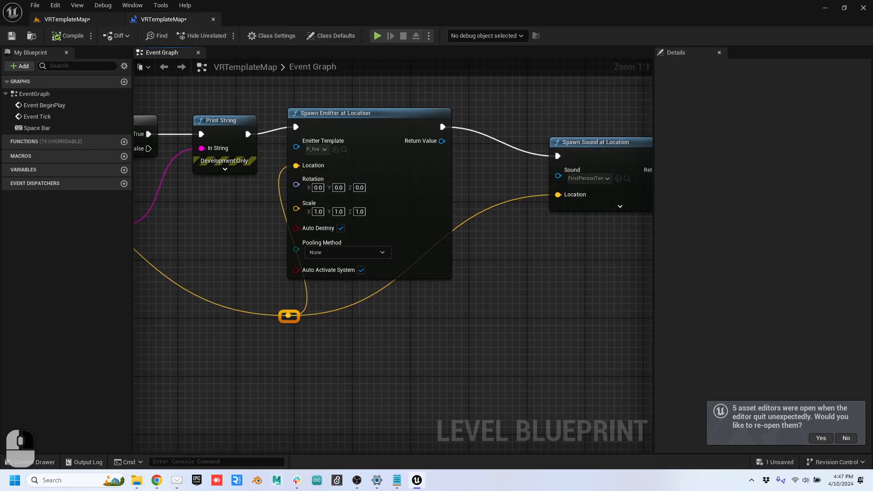
{"action": "left_click", "coordinate": [84, 19]}
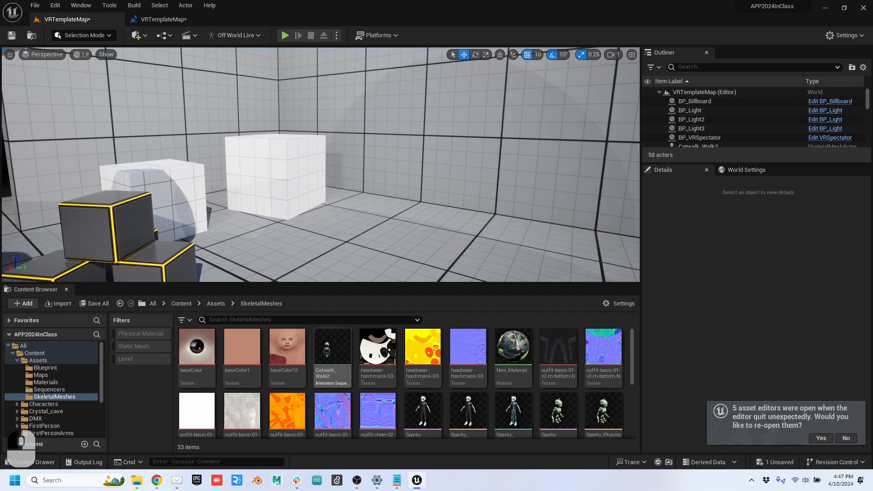
Step: Create an Actor Blueprint class named BP_Ball in the Assets/Blueprint folder
{"action": "left_click", "coordinate": [45, 367]}
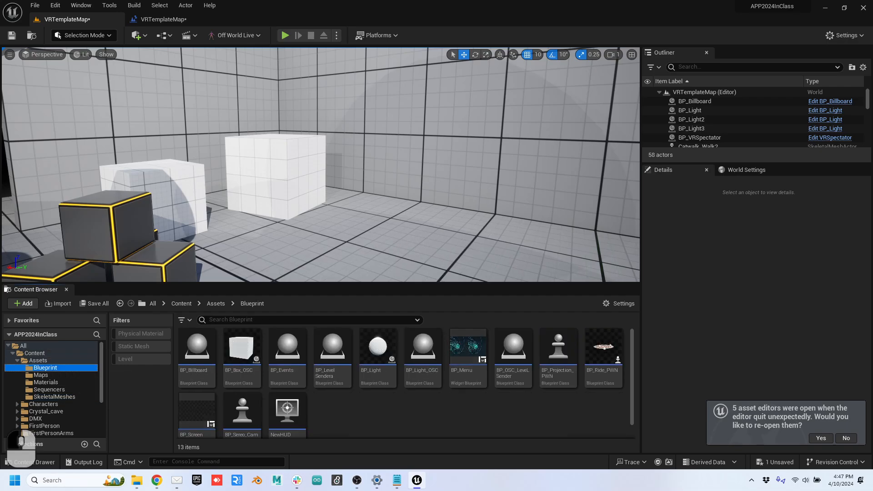
{"action": "right_click", "coordinate": [359, 410]}
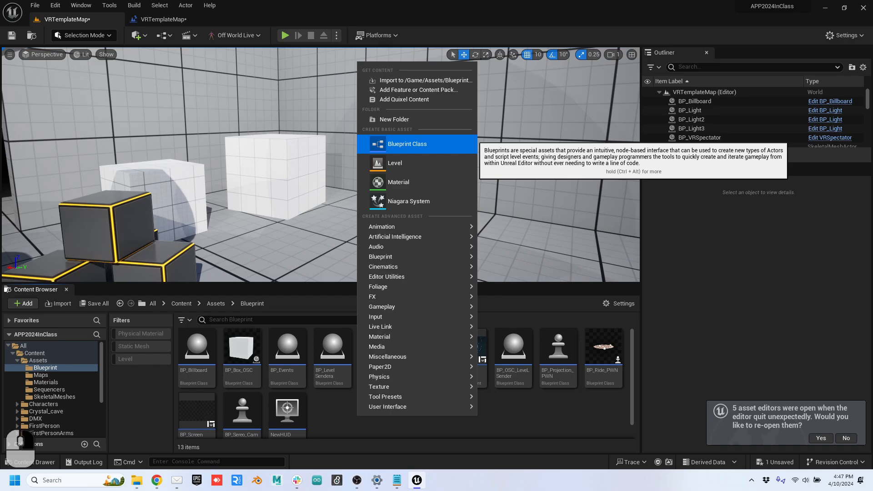
{"action": "left_click", "coordinate": [406, 143]}
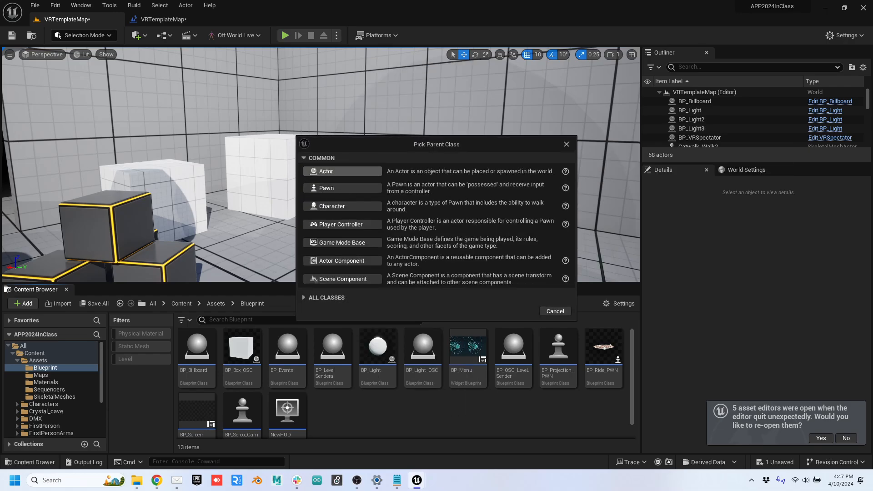
{"action": "left_click", "coordinate": [337, 171]}
{"action": "key", "text": "shift"}
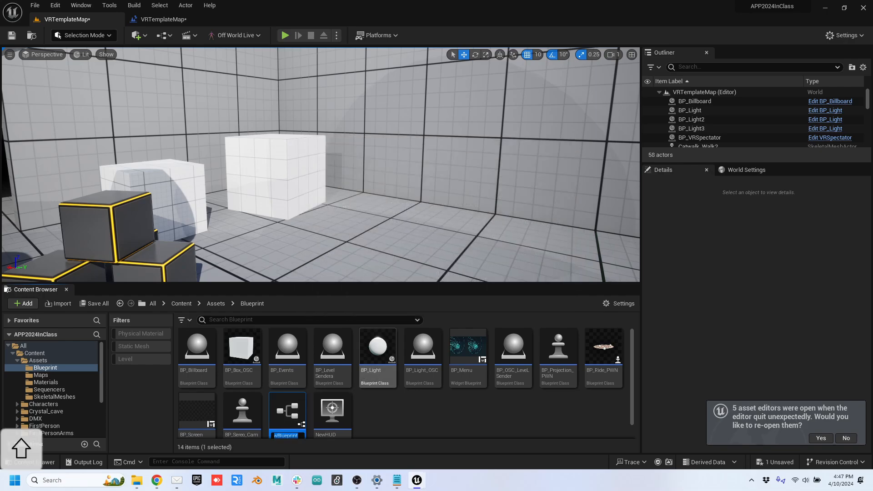
{"action": "type", "text": "BP_Ball"}
{"action": "key", "text": "Return"}
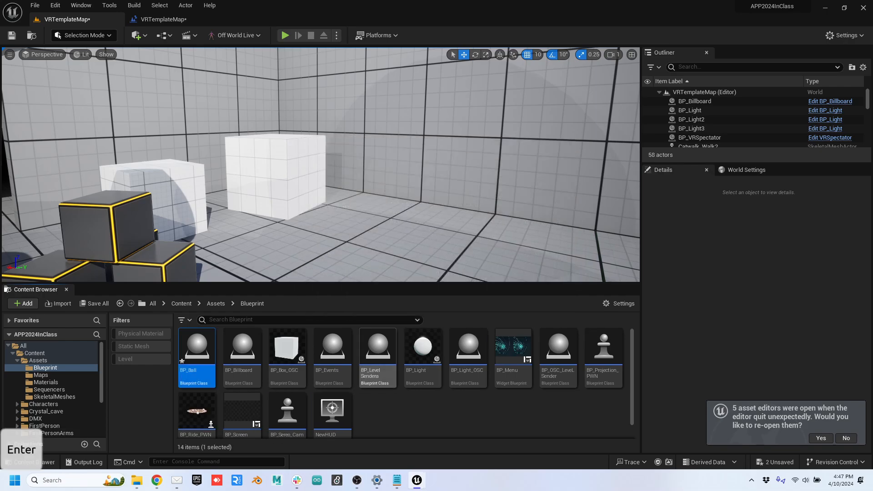
Step: Open the BP_Ball blueprint and add a Sphere mesh component under its DefaultSceneRoot
{"action": "double_click", "coordinate": [196, 352]}
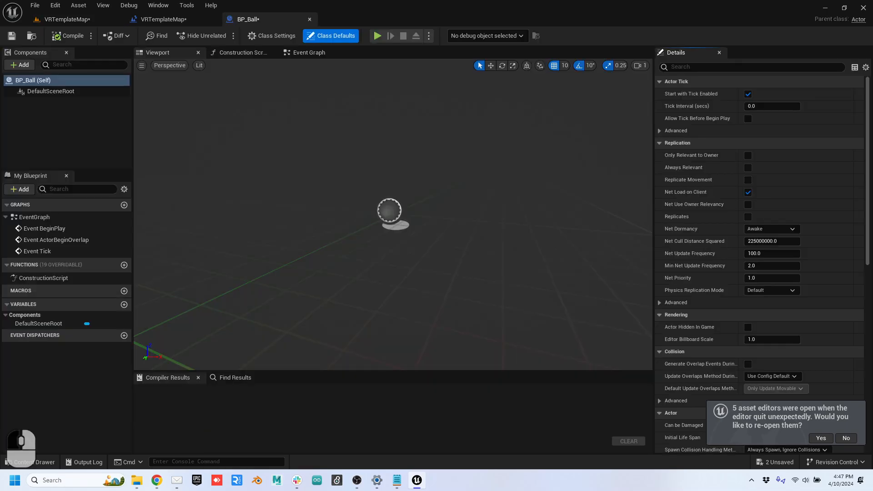
{"action": "left_click", "coordinate": [20, 64]}
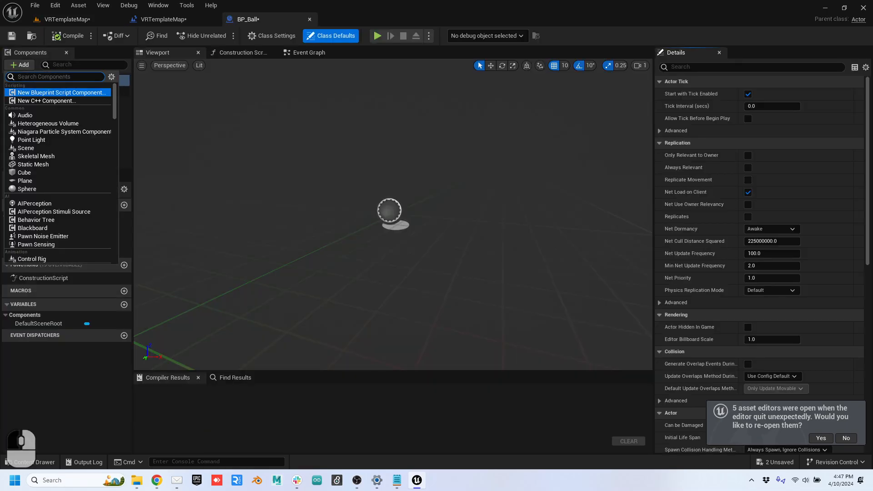
{"action": "type", "text": "sphere"}
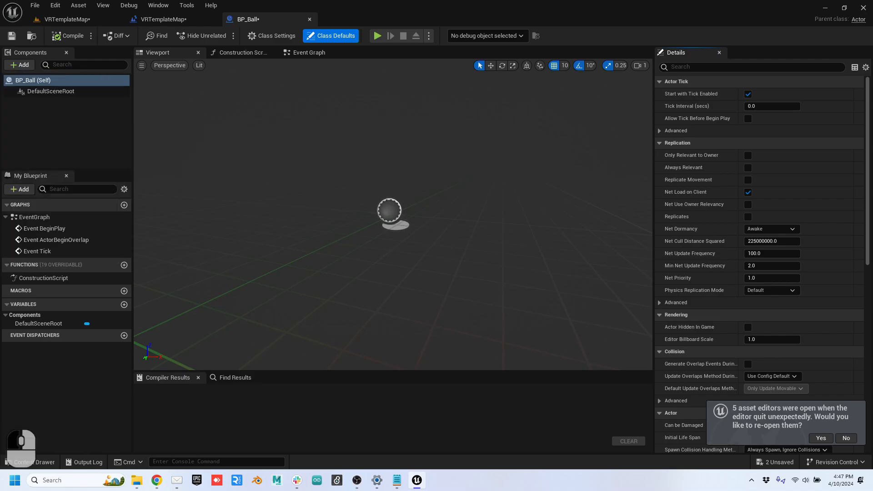
{"action": "left_click", "coordinate": [27, 93]}
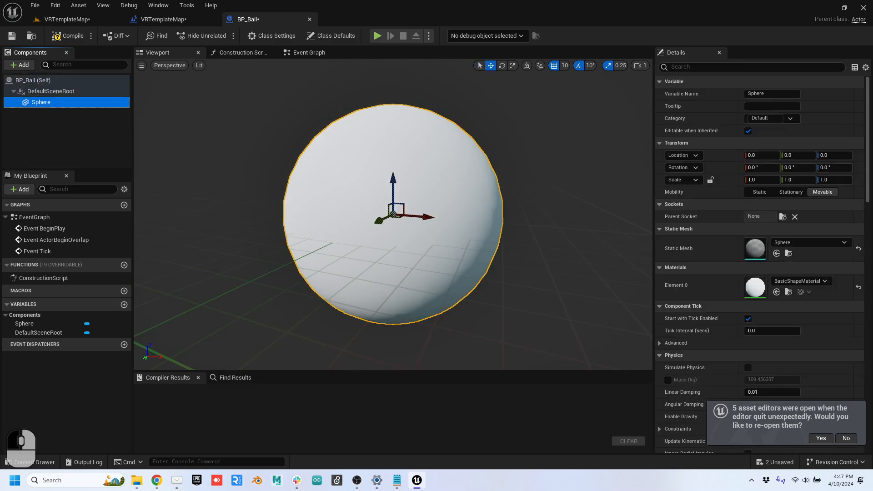
Step: Enable Simulate Physics on the Sphere component and override its mass with 5 kg
{"action": "scroll", "coordinate": [759, 264], "scroll_direction": "down", "scroll_amount": 3}
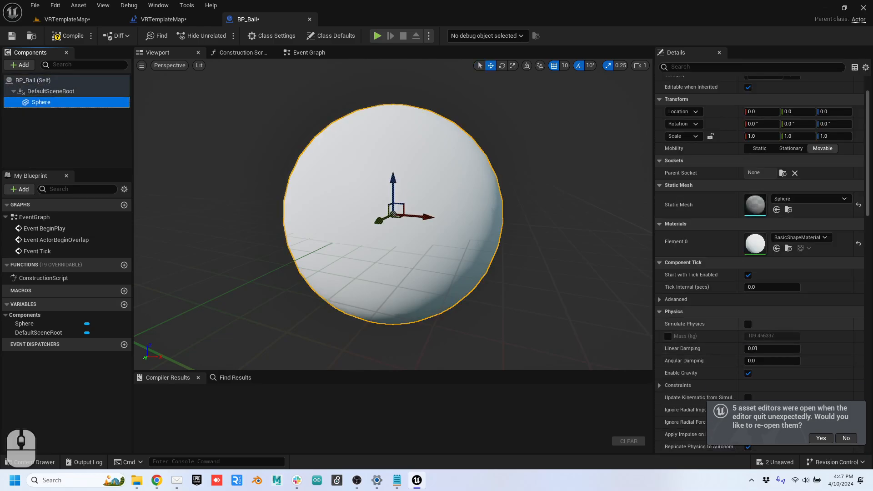
{"action": "left_click", "coordinate": [748, 324]}
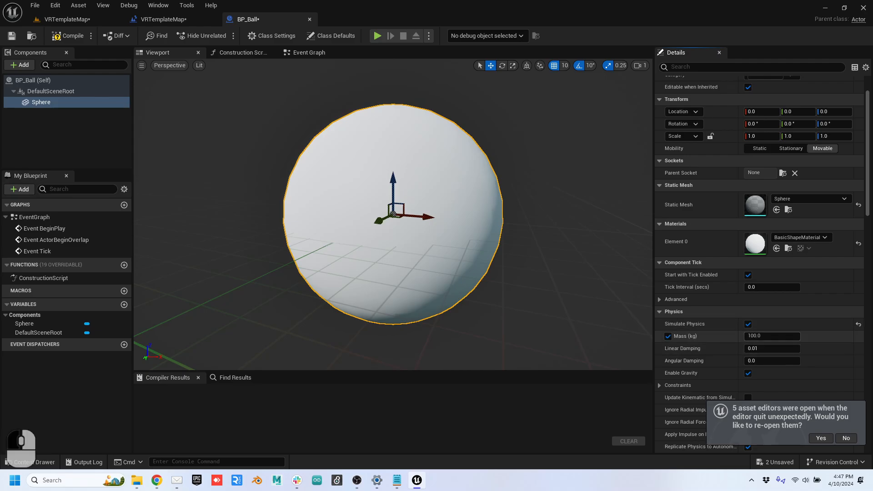
{"action": "type", "text": "5"}
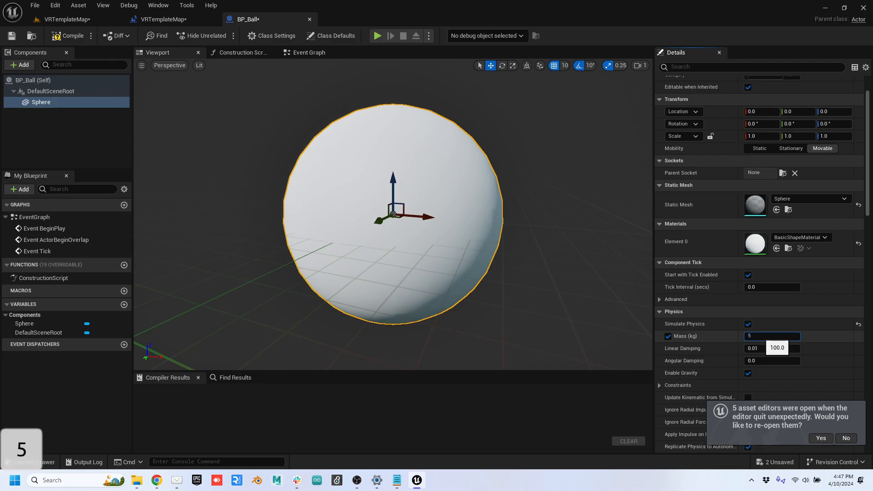
{"action": "key", "text": "Tab"}
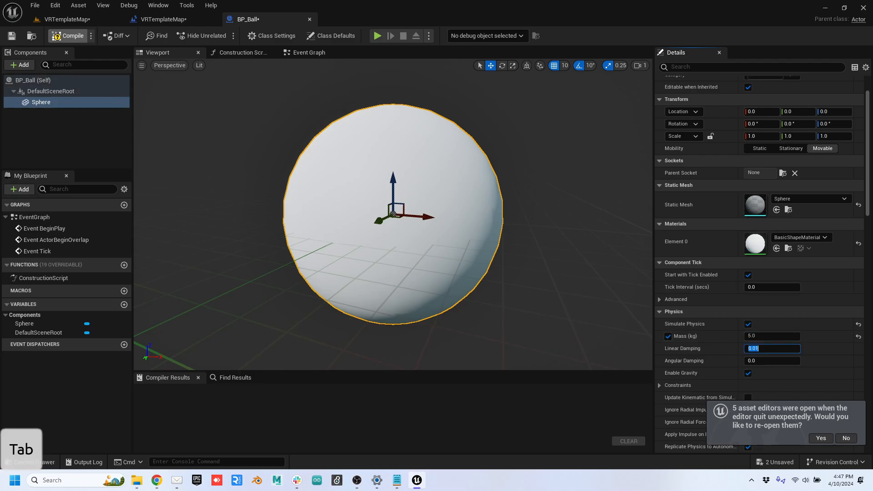
Step: Compile BP_Ball and place an instance of it in the level beside the white cubes
{"action": "left_click", "coordinate": [67, 36]}
{"action": "left_click", "coordinate": [68, 19]}
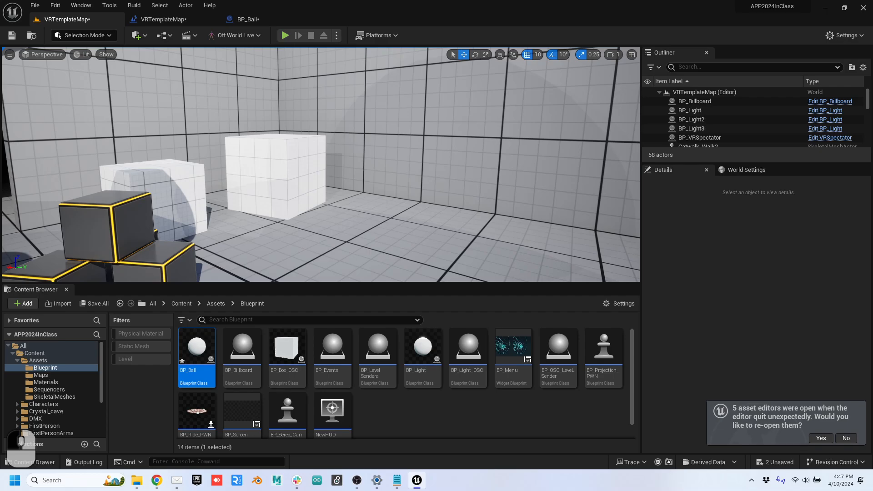
{"action": "left_click_drag", "start_coordinate": [197, 350], "coordinate": [360, 145]}
Step: Run the level in Simulate mode, watch how the ball behaves under physics, and stop the simulation
{"action": "left_click", "coordinate": [336, 35]}
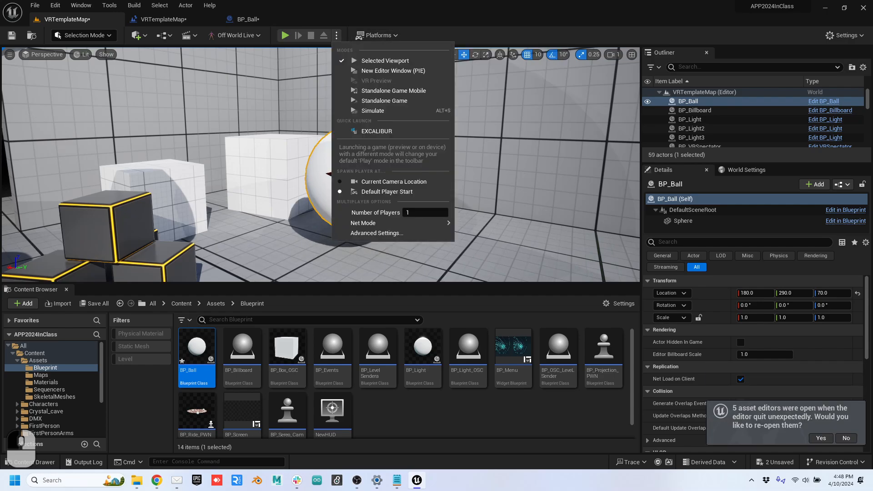
{"action": "left_click", "coordinate": [372, 110]}
{"action": "key", "text": "s"}
{"action": "key", "text": "d"}
{"action": "right_click_drag", "start_coordinate": [372, 136], "coordinate": [368, 118]}
{"action": "key", "text": "w"}
{"action": "key", "text": "s"}
{"action": "left_click_drag", "start_coordinate": [360, 207], "coordinate": [361, 206]}
{"action": "key", "text": "w"}
{"action": "right_click_drag", "start_coordinate": [361, 206], "coordinate": [355, 210]}
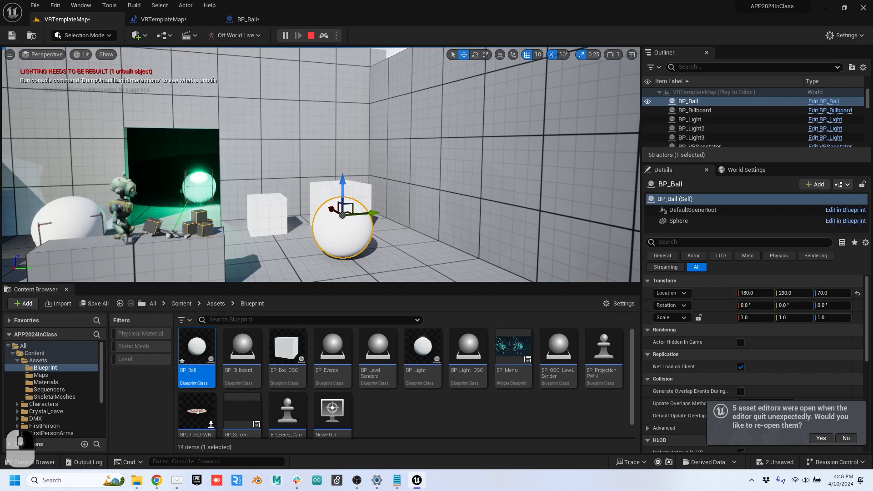
{"action": "key", "text": "Escape"}
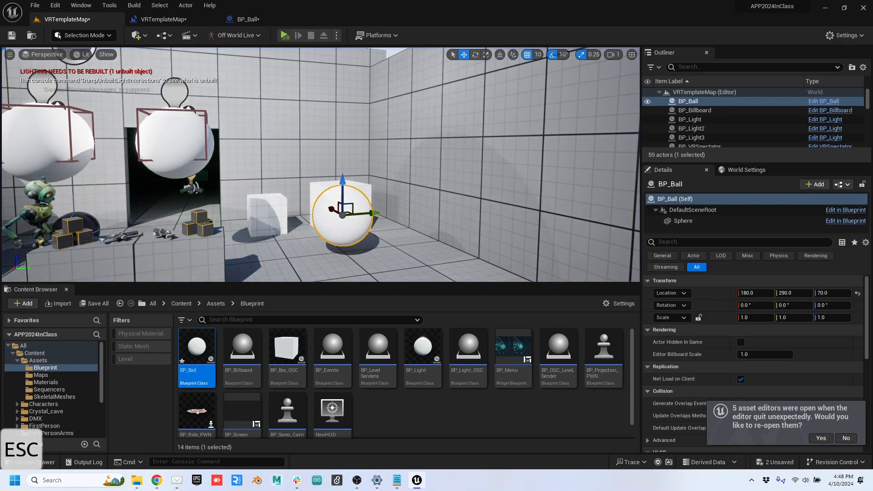
Step: Raise the placed ball to a Z location of 110 and test it by playing in the selected viewport
{"action": "left_click_drag", "start_coordinate": [343, 200], "coordinate": [342, 178]}
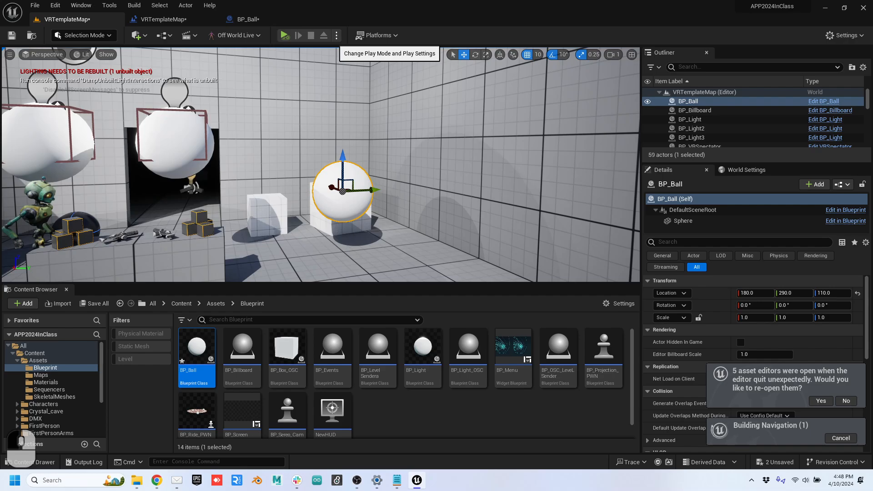
{"action": "left_click", "coordinate": [336, 35]}
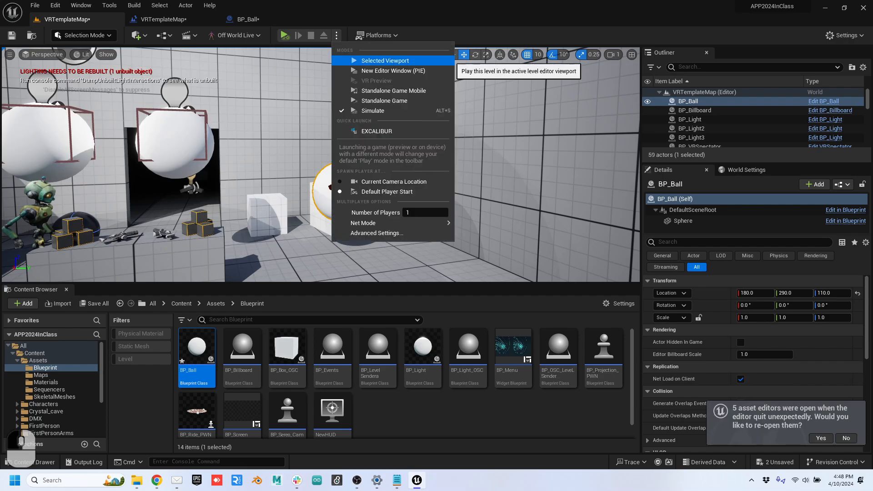
{"action": "left_click", "coordinate": [385, 61]}
{"action": "key", "text": "w"}
{"action": "key", "text": "e"}
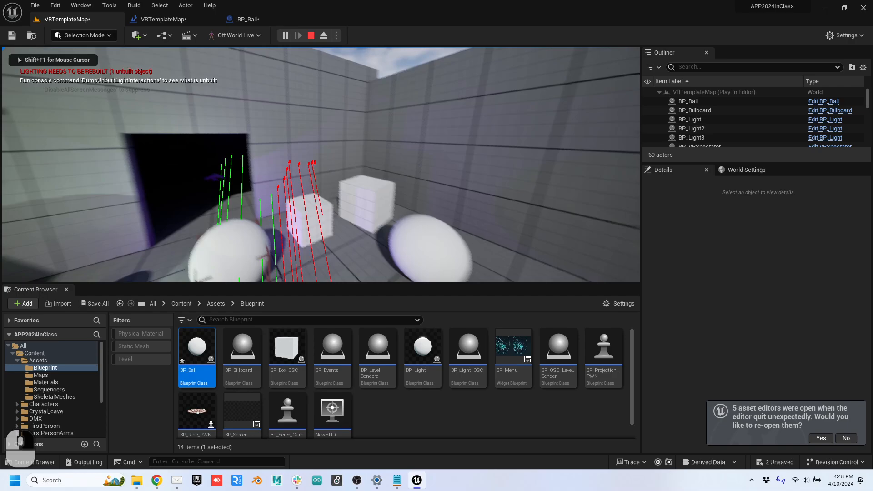
{"action": "key", "text": "d"}
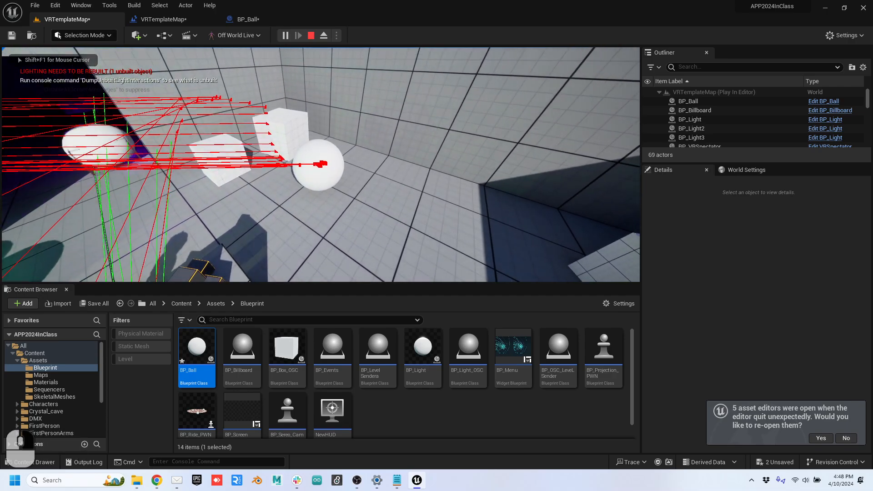
{"action": "key", "text": "Escape"}
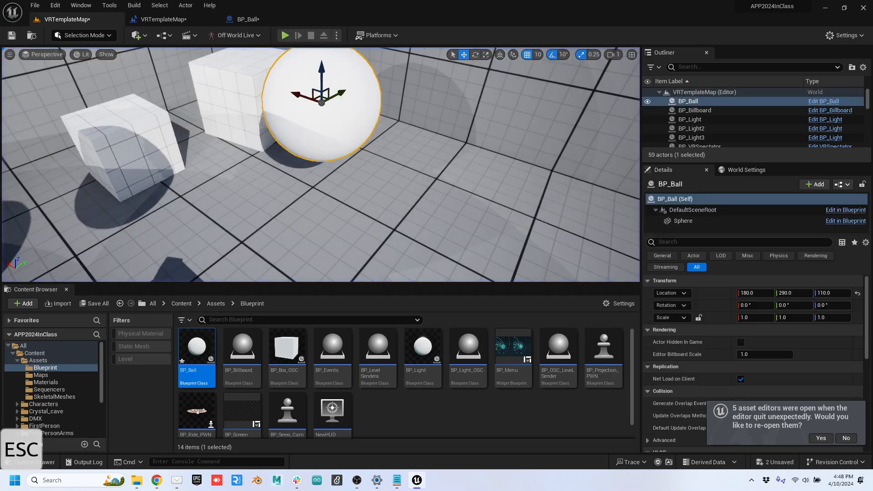
Step: Return to the level blueprint's event graph at the Spawn Sound at Location node
{"action": "left_click", "coordinate": [260, 19]}
{"action": "left_click", "coordinate": [163, 19]}
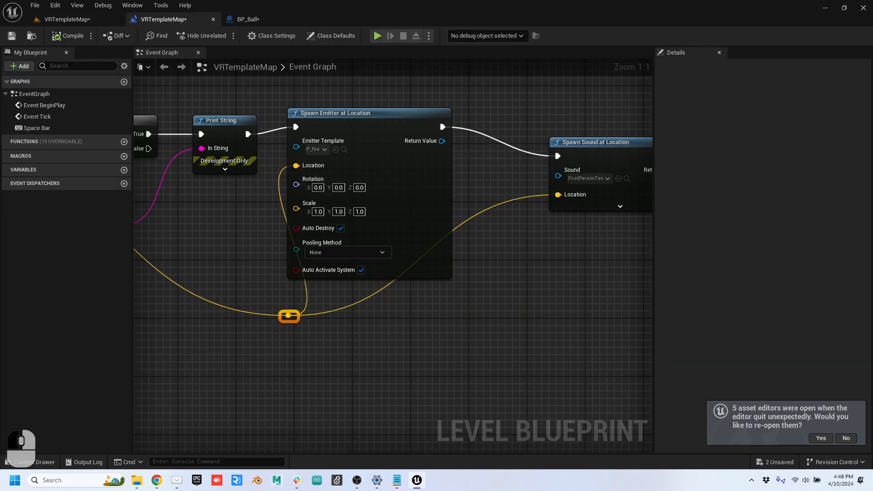
{"action": "right_click_drag", "start_coordinate": [551, 275], "coordinate": [303, 266]}
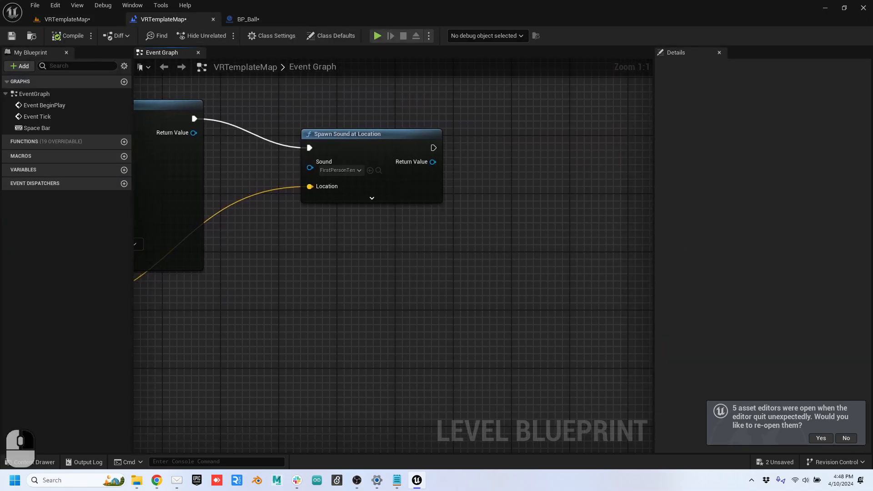
Step: Check the system's list of sound output devices and return to the level blueprint
{"action": "left_click", "coordinate": [805, 480]}
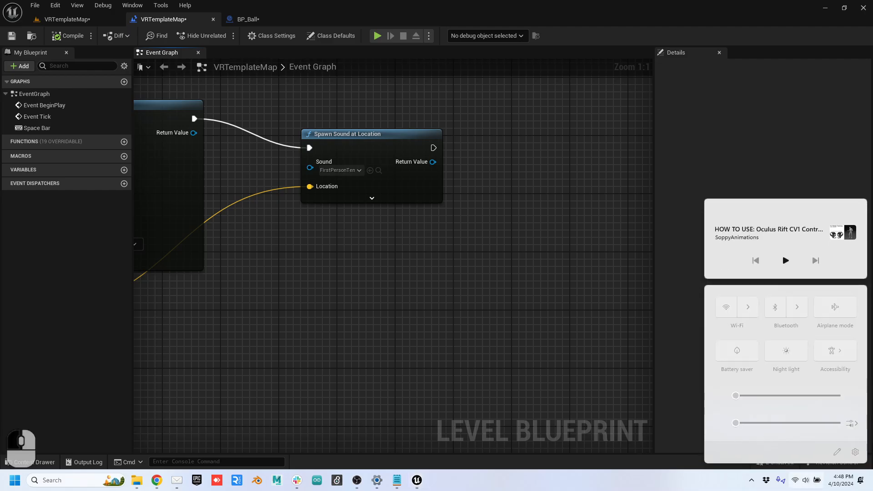
{"action": "left_click", "coordinate": [852, 423]}
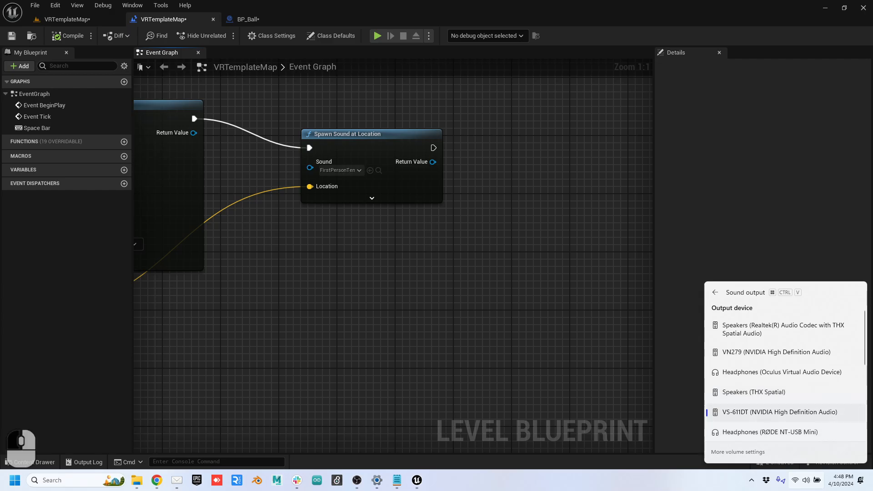
{"action": "left_click", "coordinate": [372, 198]}
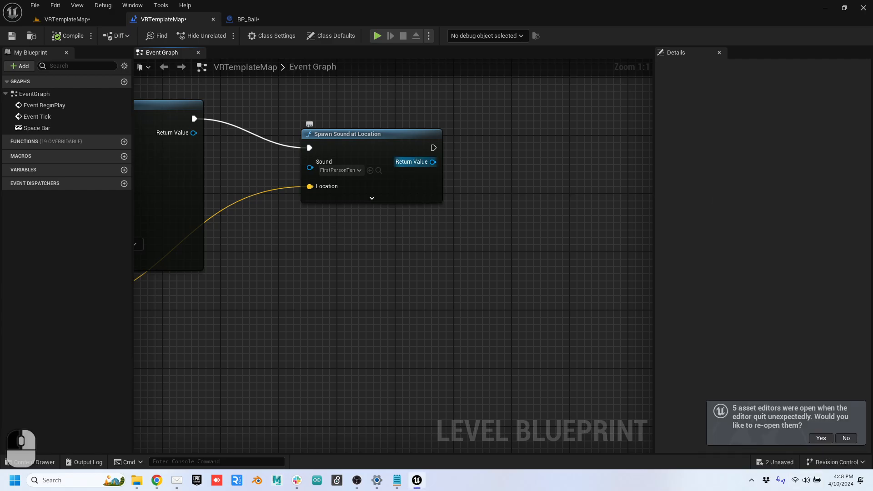
Step: Add an Apply Radial Damage node executed after Spawn Sound at Location and place it beside that node
{"action": "left_click_drag", "start_coordinate": [433, 162], "coordinate": [473, 209]}
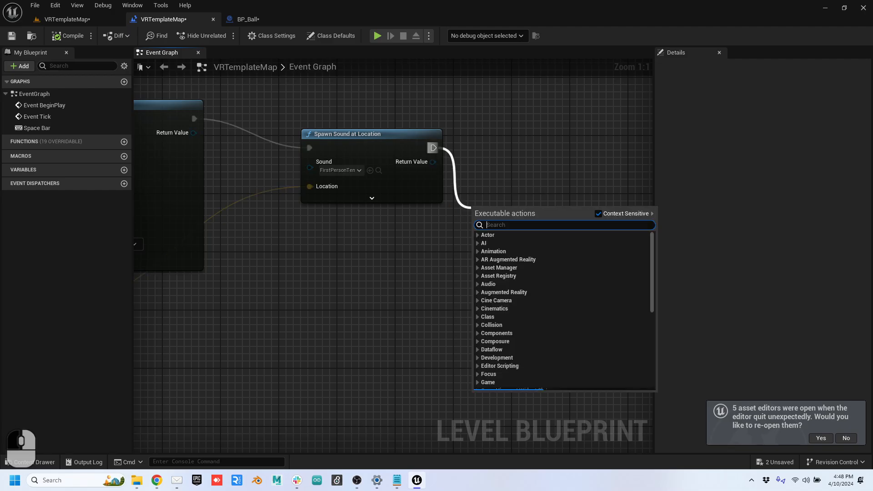
{"action": "type", "text": "spa"}
{"action": "key", "text": "BackSpace"}
{"action": "key", "text": "BackSpace"}
{"action": "key", "text": "BackSpace"}
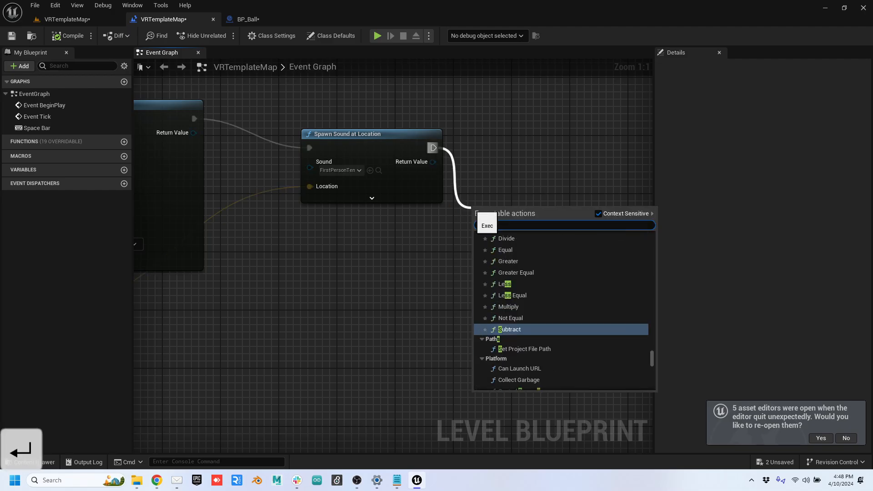
{"action": "type", "text": "radial"}
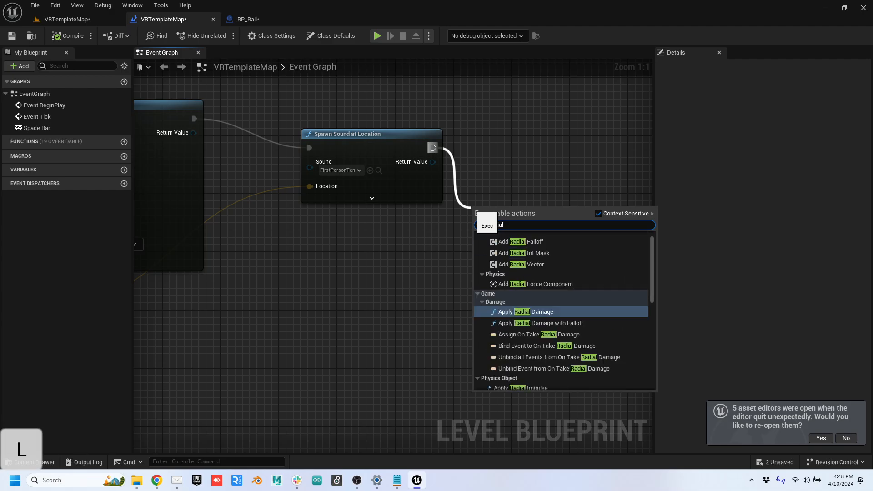
{"action": "left_click", "coordinate": [526, 312]}
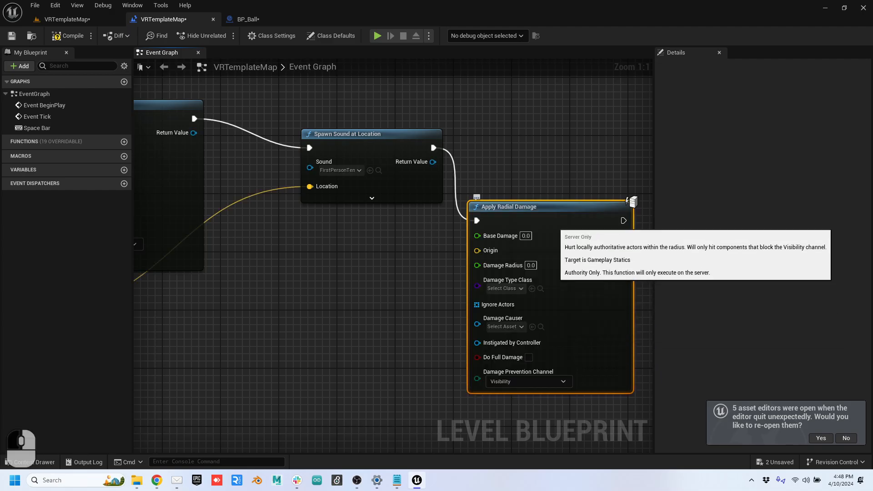
{"action": "left_click_drag", "start_coordinate": [565, 166], "coordinate": [579, 129]}
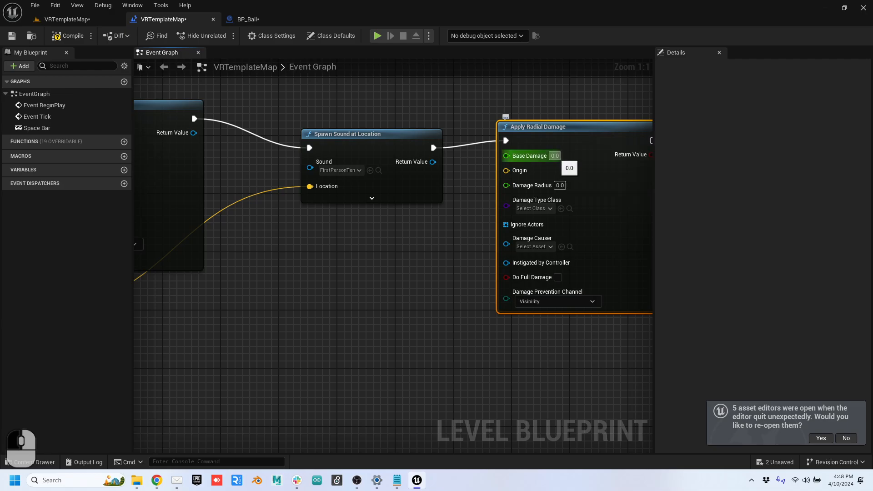
Step: Connect the hit location's reroute node to the Origin input of Apply Radial Damage
{"action": "right_click_drag", "start_coordinate": [363, 245], "coordinate": [564, 236]}
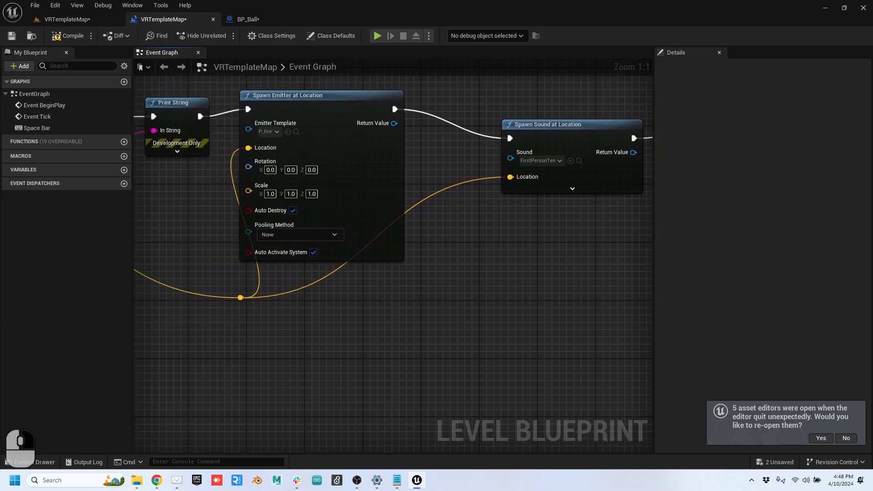
{"action": "left_click_drag", "start_coordinate": [240, 298], "coordinate": [547, 161]}
{"action": "right_click_drag", "start_coordinate": [463, 275], "coordinate": [351, 307]}
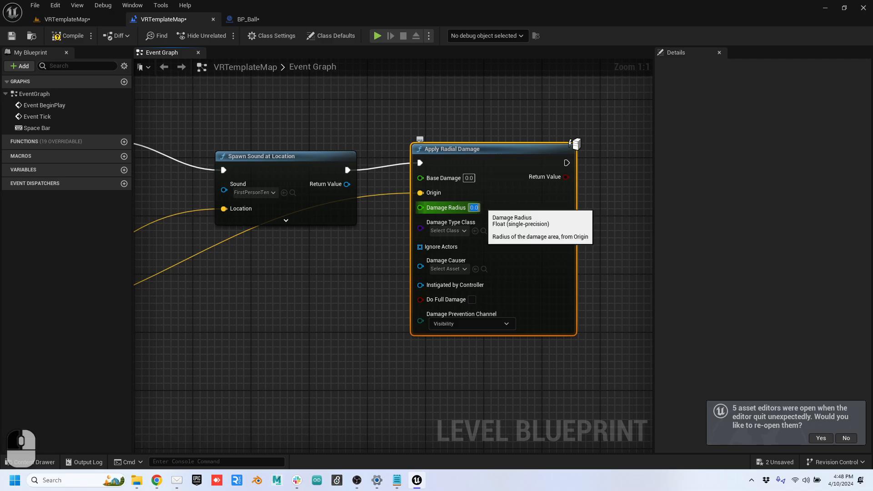
Step: Set Apply Radial Damage's Damage Radius to 200 and its Base Damage to 10000000
{"action": "type", "text": "200"}
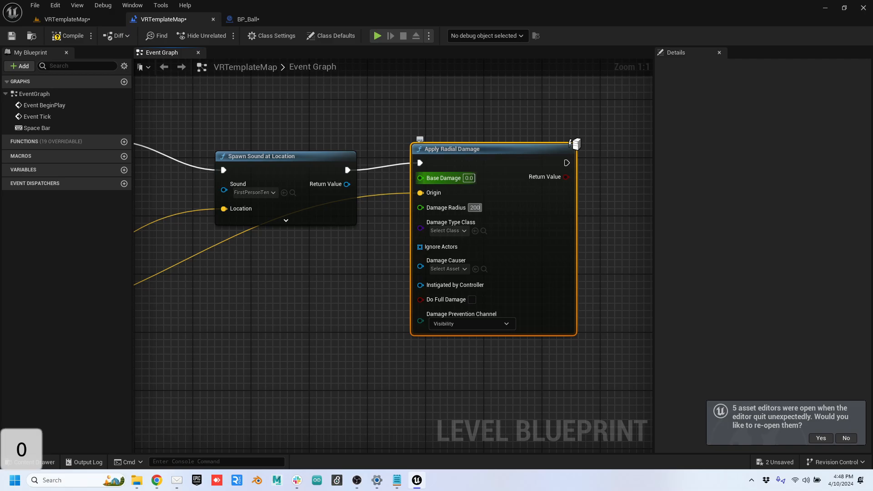
{"action": "left_click", "coordinate": [469, 177]}
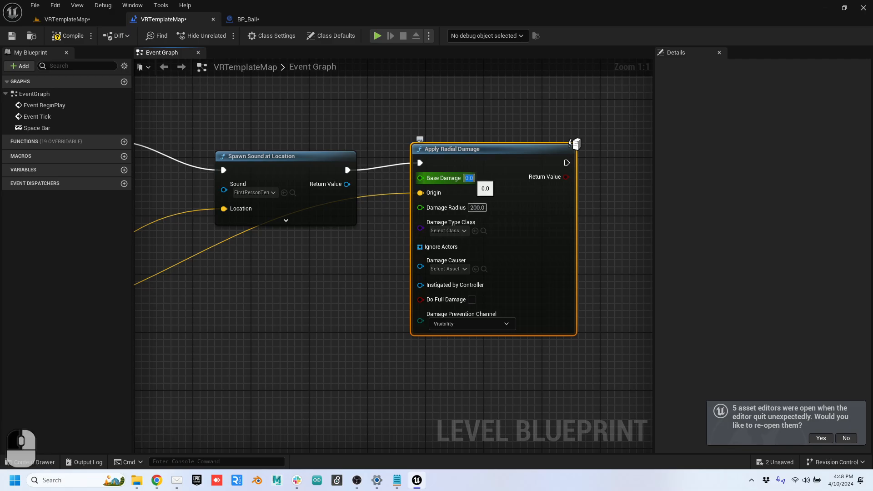
{"action": "type", "text": "1"}
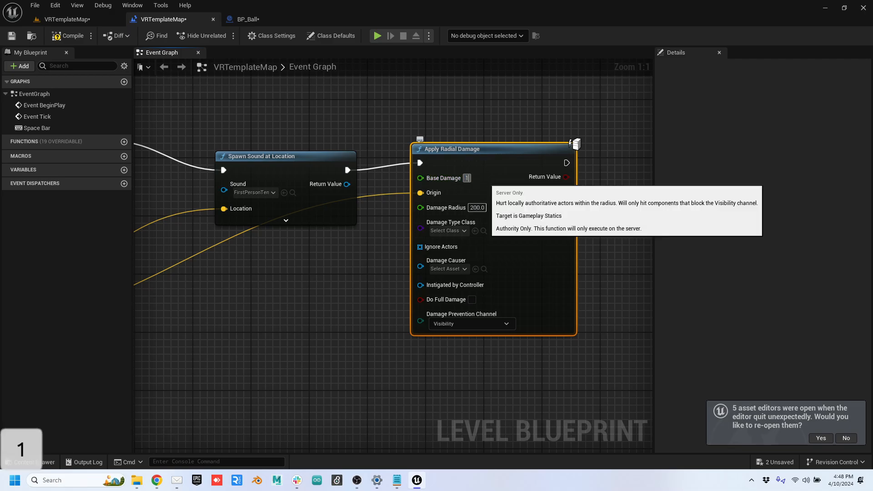
{"action": "type", "text": "0000000.0"}
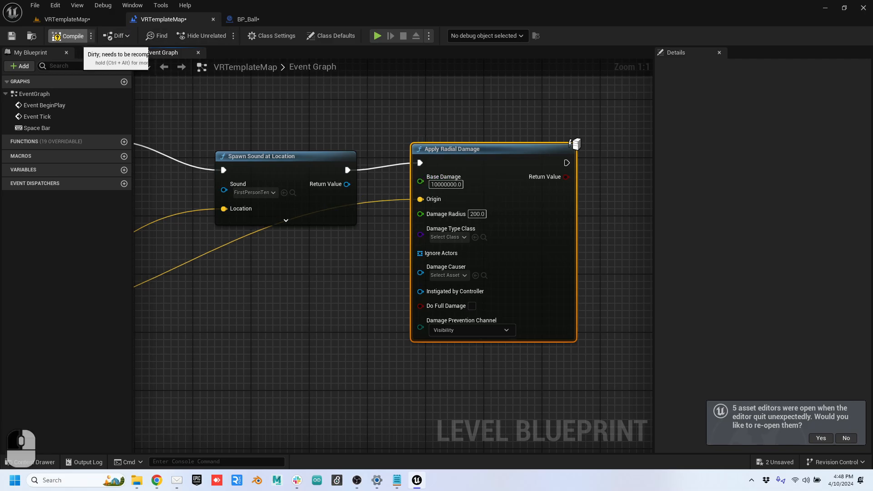
Step: Play-test the level, trigger trace hits on and around the ball to check the radial damage, and end the play session
{"action": "left_click", "coordinate": [68, 19]}
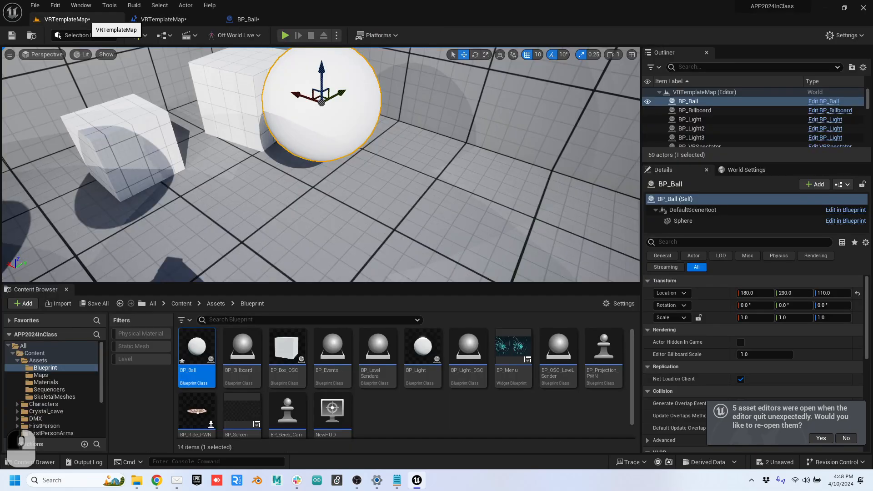
{"action": "left_click", "coordinate": [284, 35]}
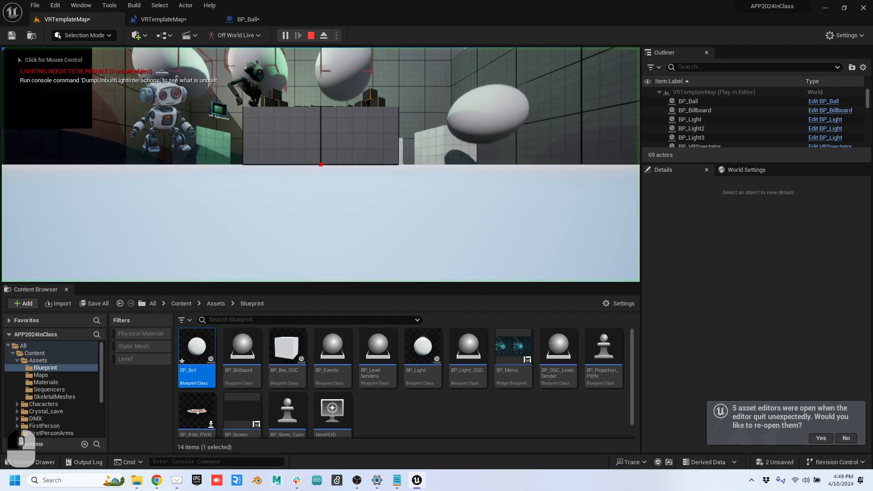
{"action": "left_click", "coordinate": [320, 165]}
{"action": "key", "text": "w"}
{"action": "key", "text": "e"}
{"action": "right_click", "coordinate": [321, 164]}
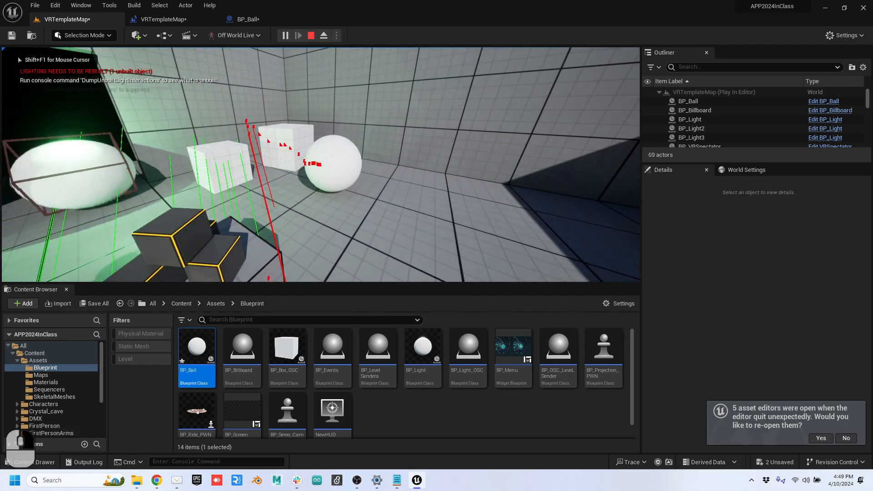
{"action": "key", "text": "w"}
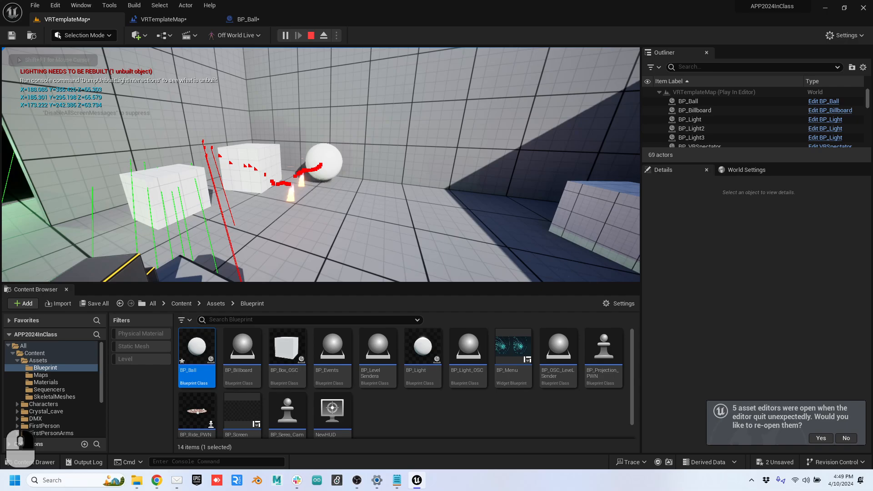
{"action": "key", "text": "space"}
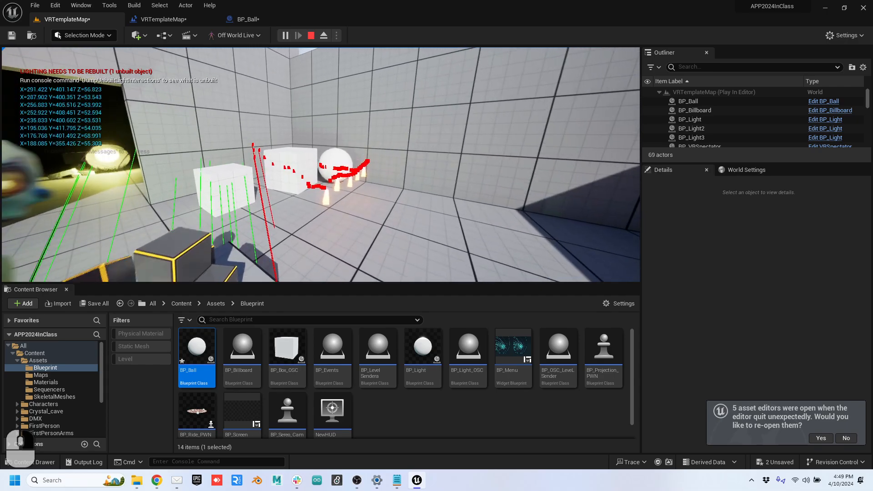
{"action": "key", "text": "d"}
{"action": "key", "text": "w"}
{"action": "key", "text": "a"}
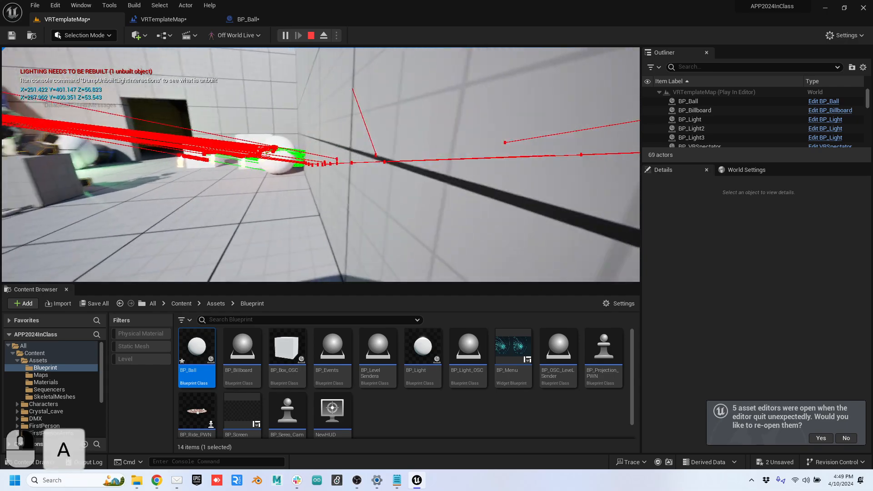
{"action": "key", "text": "space"}
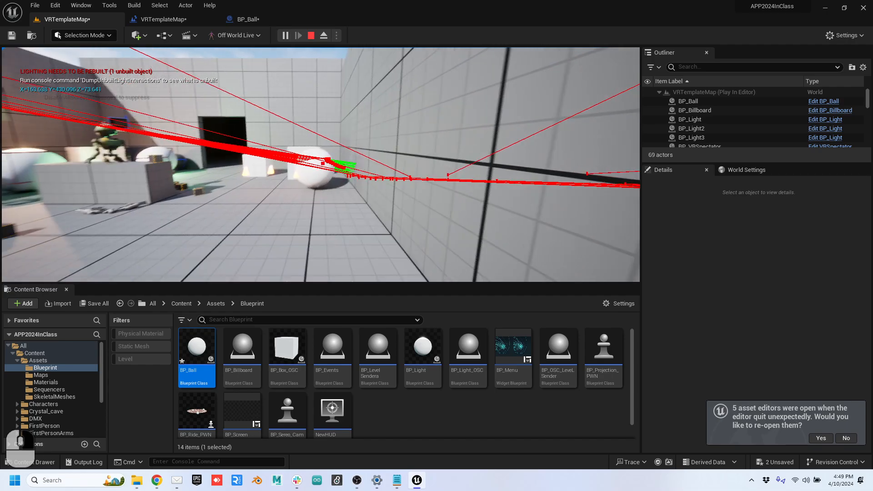
{"action": "key", "text": "space"}
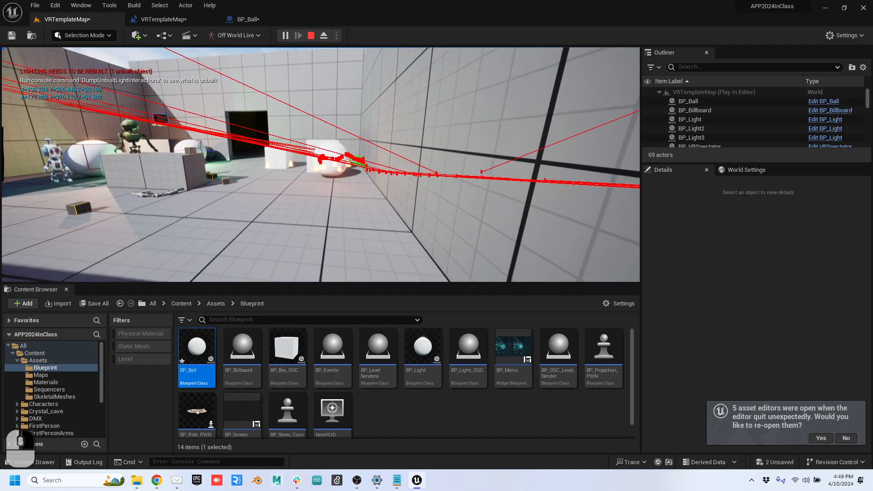
{"action": "key", "text": "Escape"}
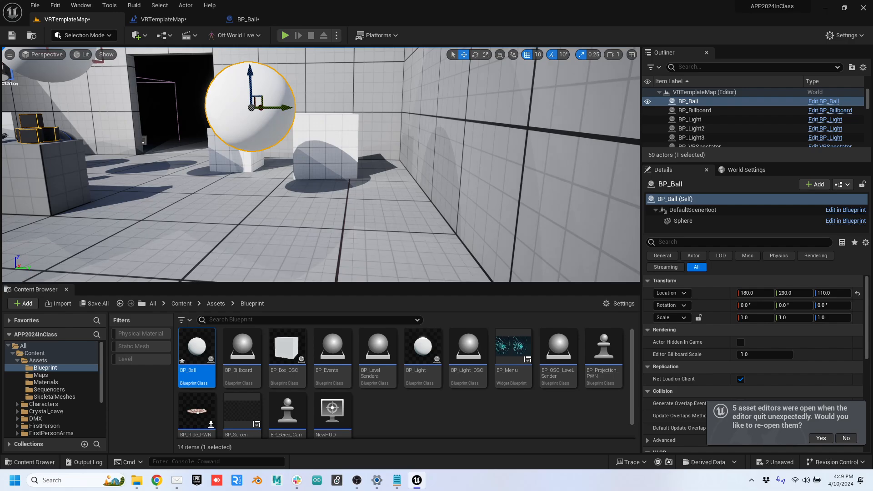
{"action": "key", "text": "w"}
{"action": "right_click_drag", "start_coordinate": [321, 165], "coordinate": [297, 169]}
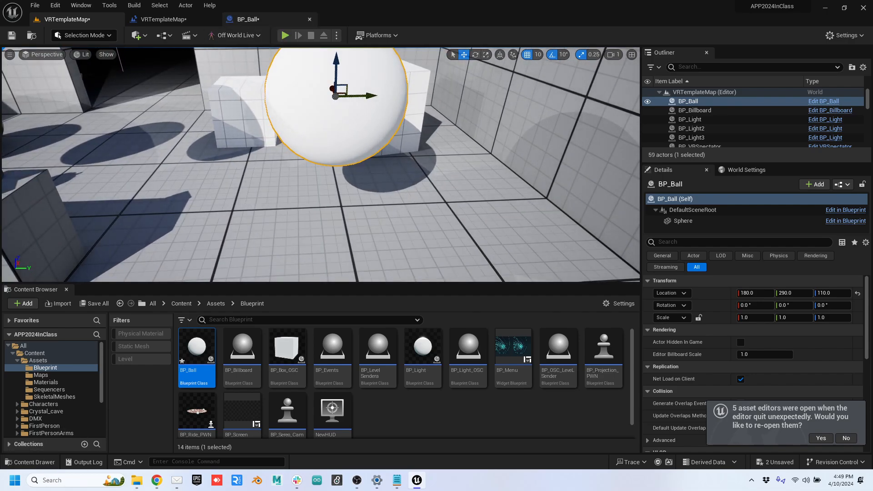
{"action": "left_click", "coordinate": [248, 19]}
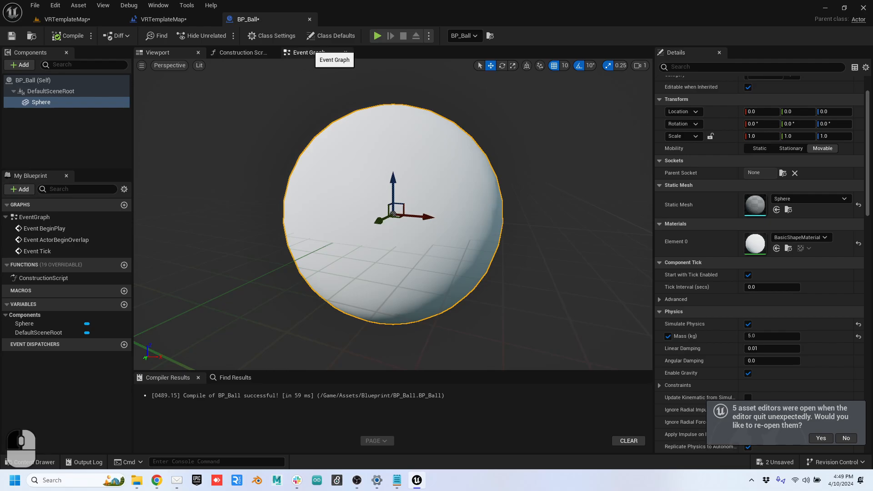
{"action": "left_click", "coordinate": [83, 21]}
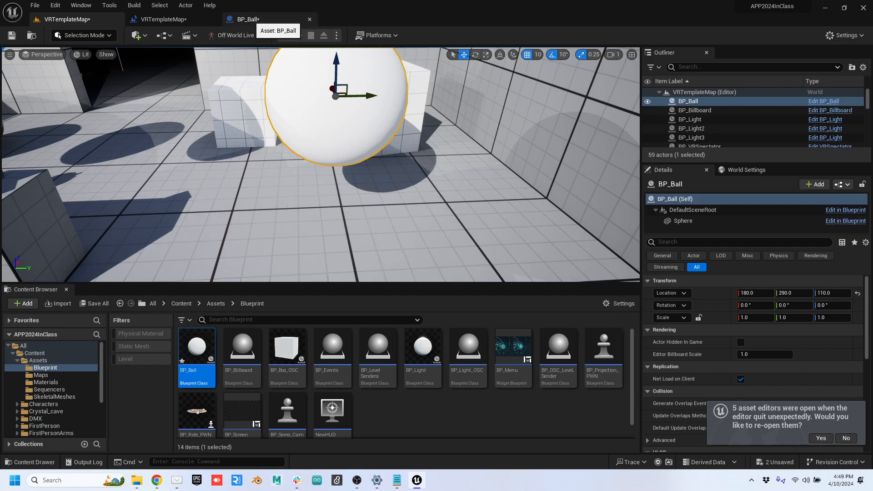
{"action": "left_click", "coordinate": [253, 21]}
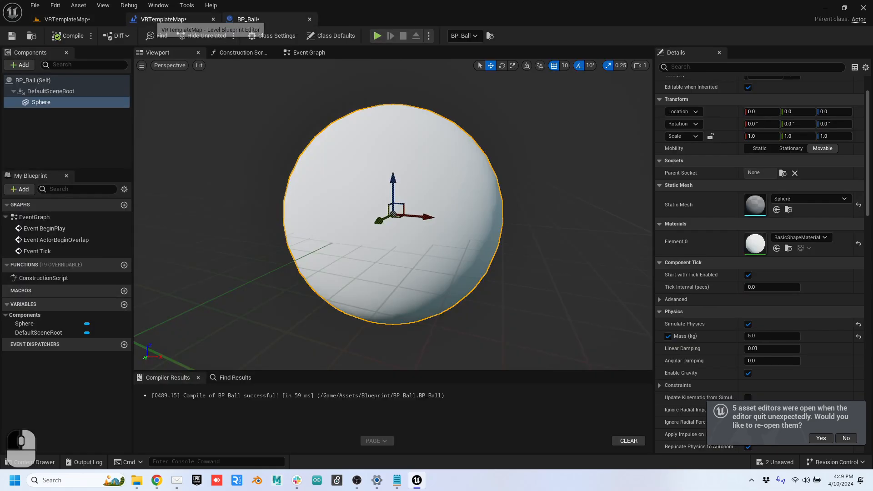
Step: In the level blueprint, add a Spawn Decal at Location node executed after Apply Radial Damage
{"action": "left_click", "coordinate": [163, 19]}
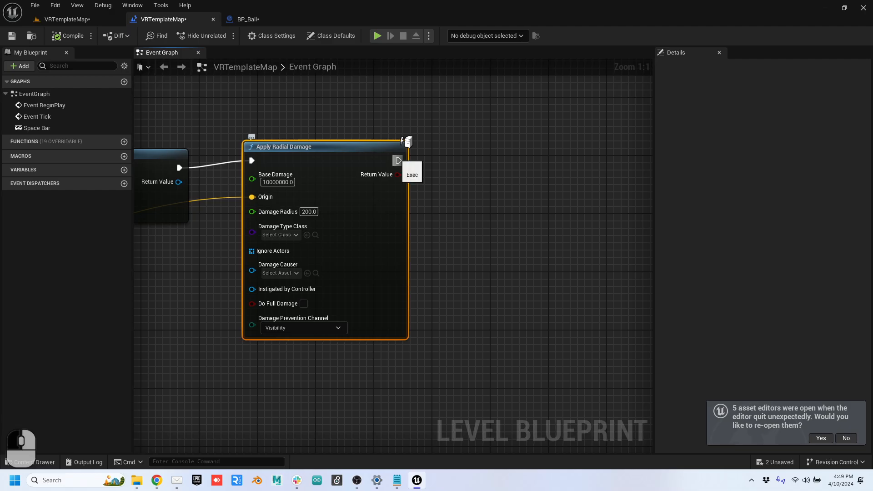
{"action": "left_click_drag", "start_coordinate": [399, 160], "coordinate": [512, 172]}
{"action": "type", "text": "app"}
{"action": "key", "text": "Return"}
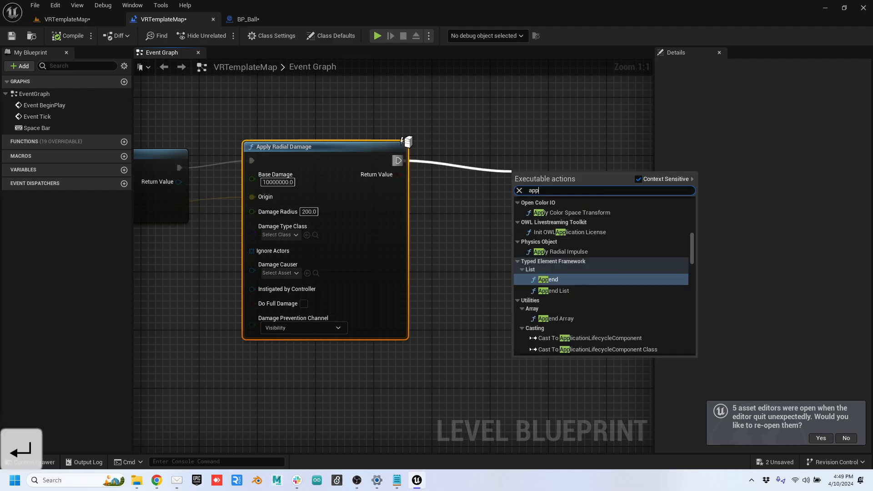
{"action": "key", "text": "BackSpace"}
{"action": "key", "text": "BackSpace"}
{"action": "key", "text": "BackSpace"}
{"action": "type", "text": "spawn"}
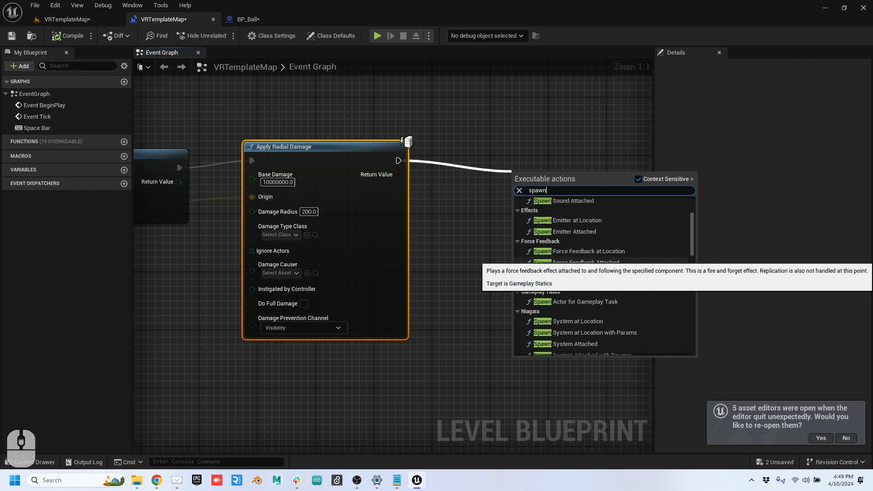
{"action": "scroll", "coordinate": [564, 264], "scroll_direction": "up", "scroll_amount": 3}
{"action": "scroll", "coordinate": [563, 273], "scroll_direction": "down", "scroll_amount": 5}
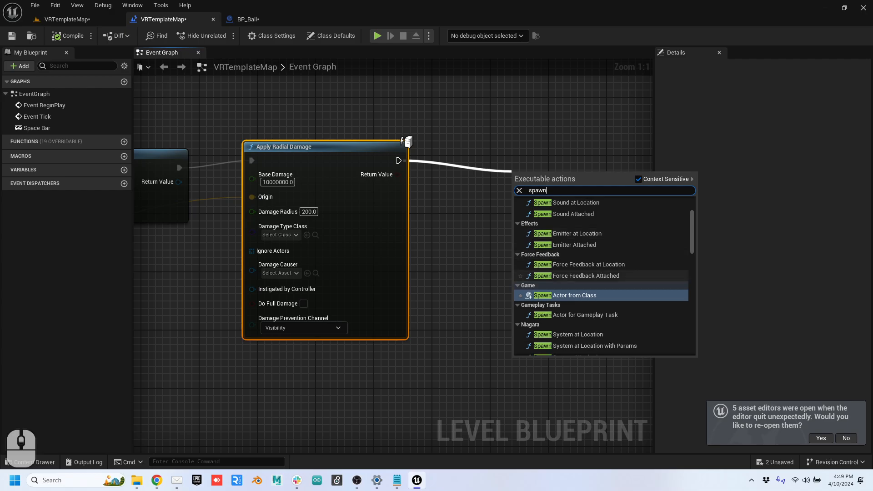
{"action": "left_click", "coordinate": [569, 309]}
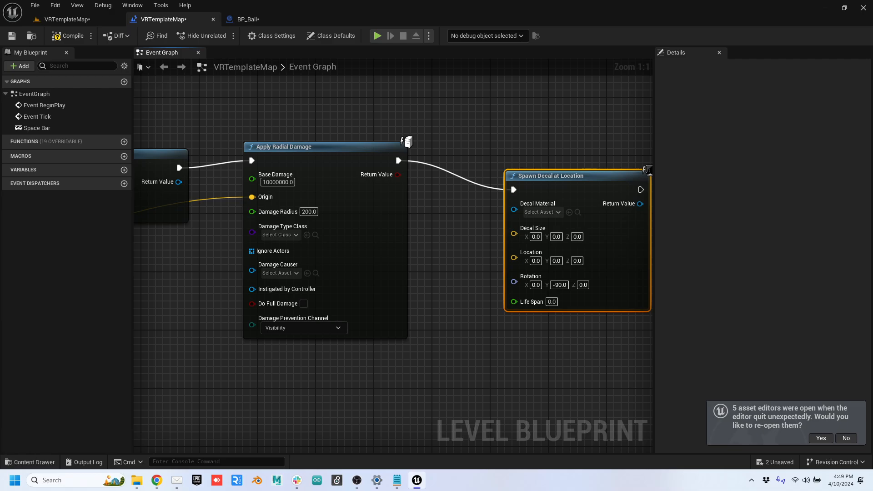
Step: Branch the hit location wire through a new reroute node into Spawn Decal's Location and set Decal Size to 50 on X, Y and Z
{"action": "double_click", "coordinate": [216, 189]}
{"action": "left_click_drag", "start_coordinate": [216, 189], "coordinate": [536, 259]}
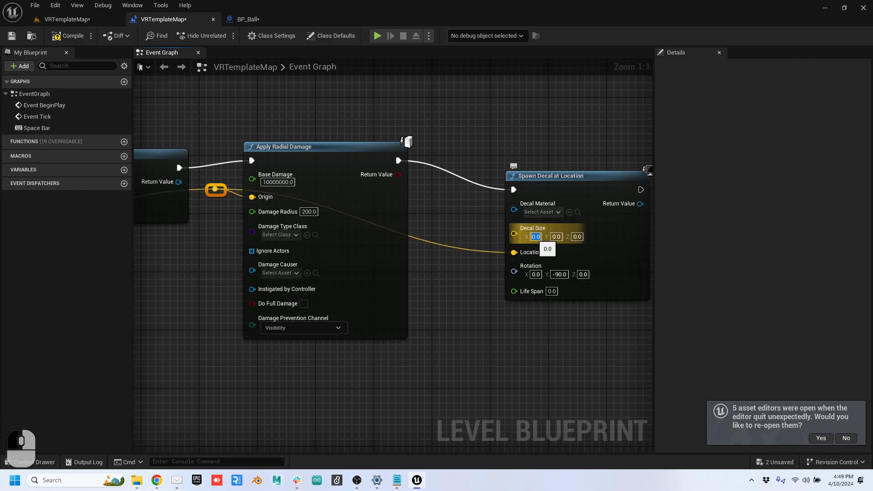
{"action": "type", "text": "50"}
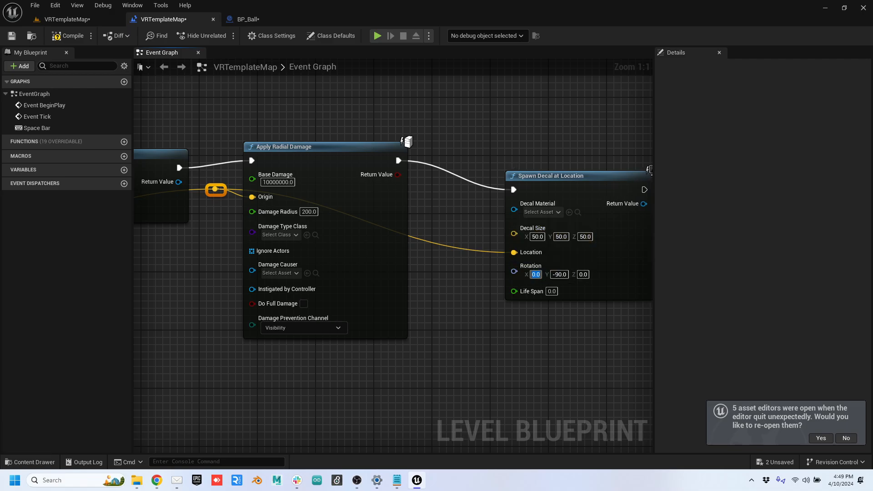
Step: Connect the Normal output of Break Hit Result to the Rotation input of Spawn Decal at Location
{"action": "right_click_drag", "start_coordinate": [468, 288], "coordinate": [869, 166]}
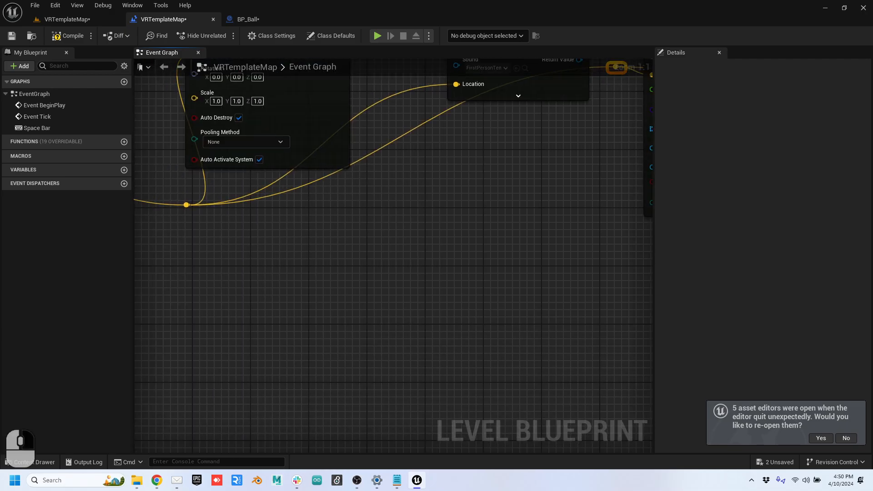
{"action": "right_click_drag", "start_coordinate": [246, 312], "coordinate": [618, 373]}
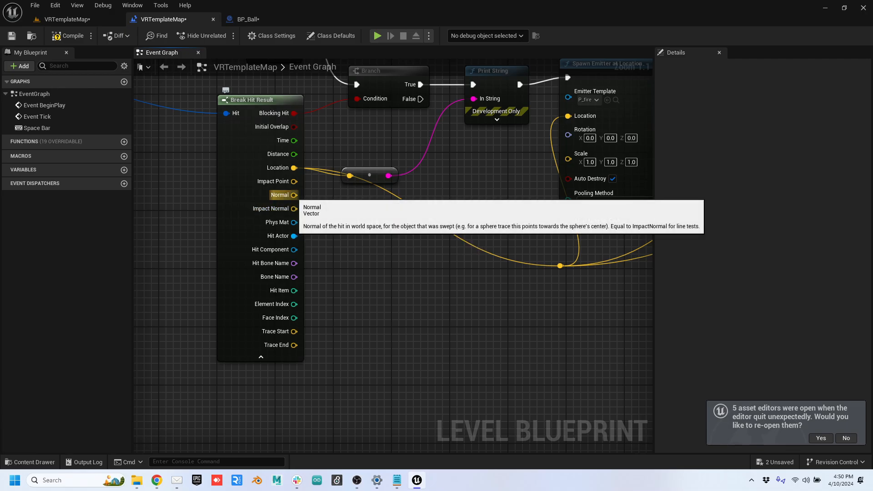
{"action": "left_click_drag", "start_coordinate": [293, 195], "coordinate": [557, 207]}
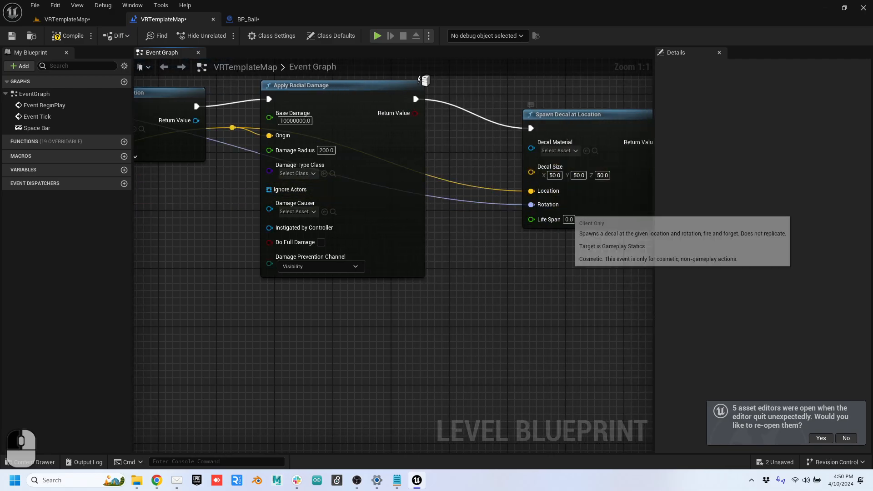
{"action": "left_click", "coordinate": [558, 150]}
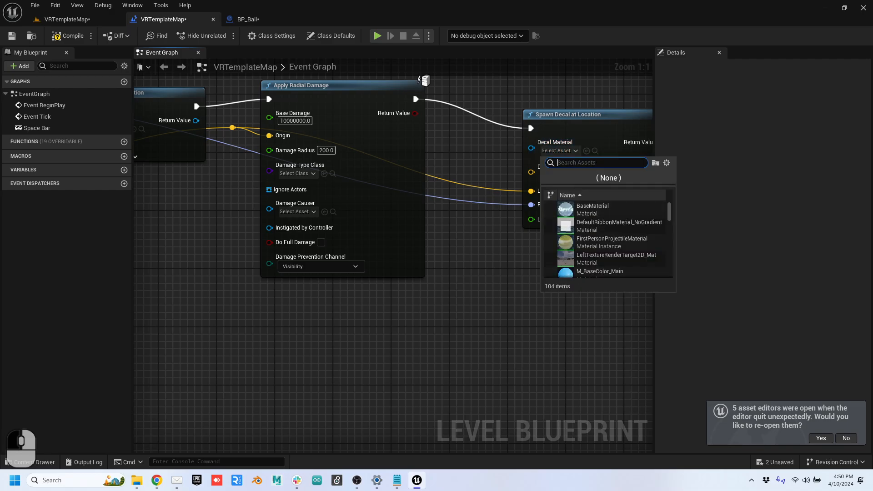
{"action": "key", "text": "Escape"}
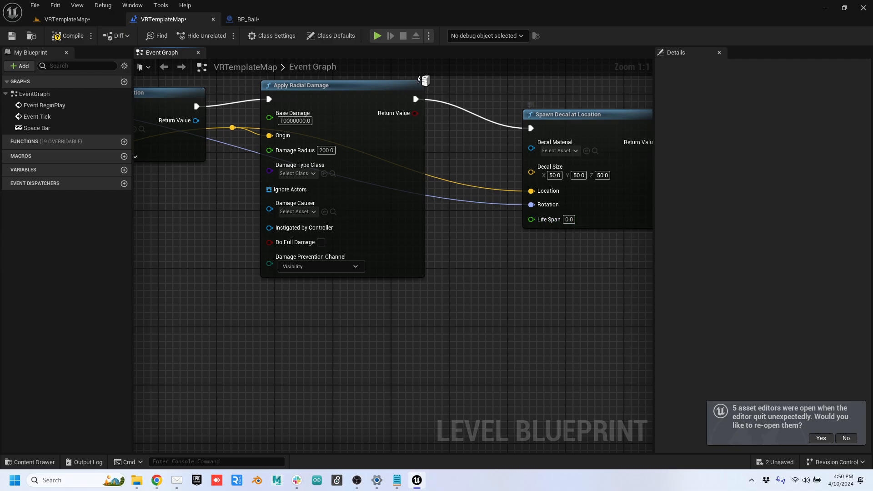
{"action": "left_click", "coordinate": [559, 151]}
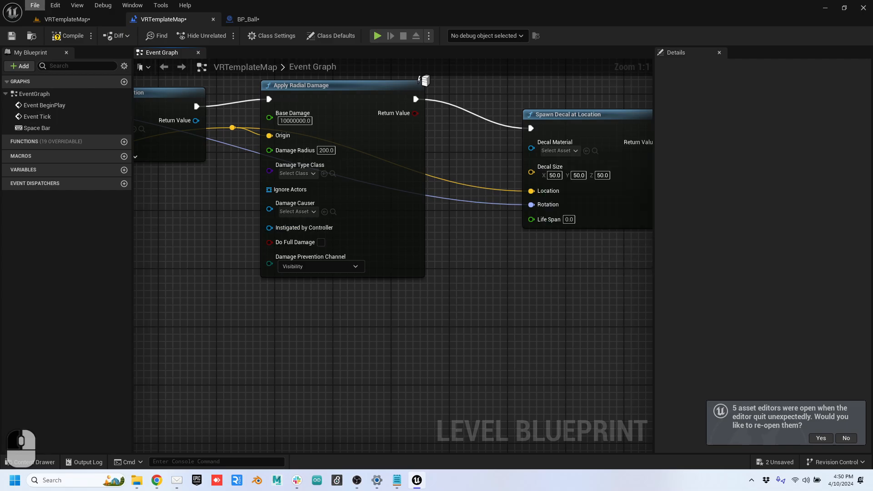
Step: Look through the project's asset folders for a decal material and duplicate Sparky_Mat in the Materials folder
{"action": "left_click", "coordinate": [66, 19]}
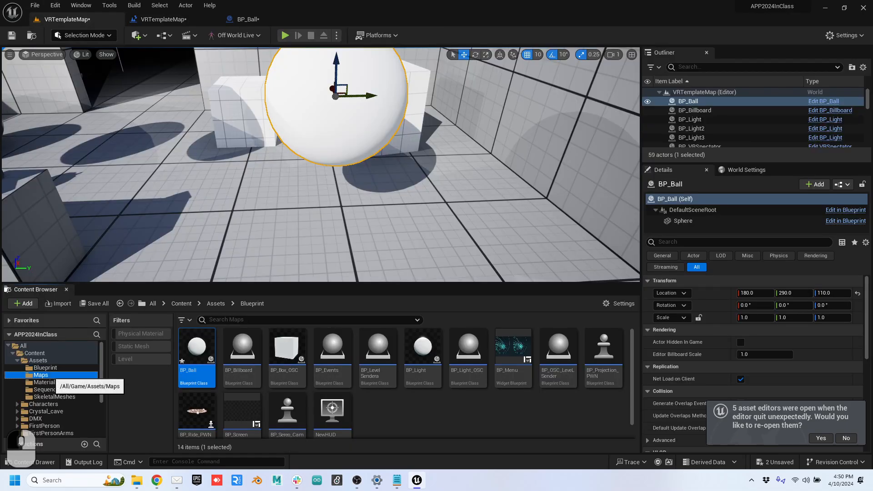
{"action": "left_click", "coordinate": [41, 376]}
{"action": "left_click", "coordinate": [53, 397]}
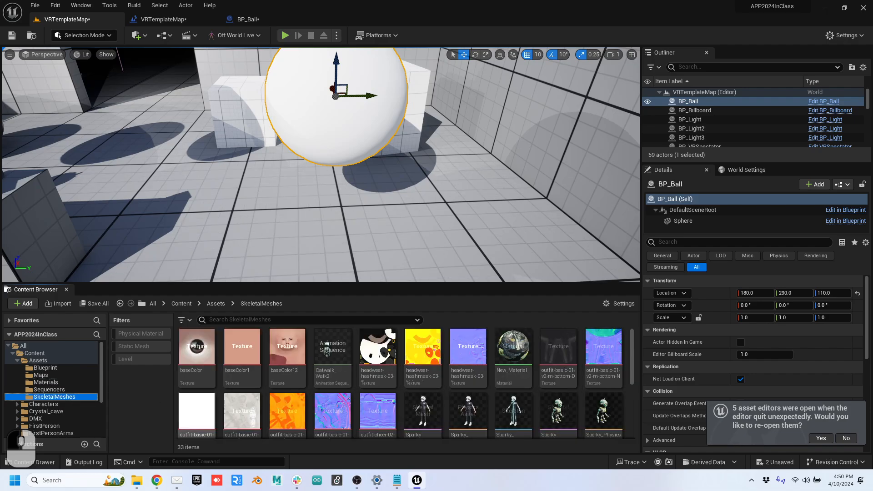
{"action": "scroll", "coordinate": [405, 382], "scroll_direction": "down", "scroll_amount": 5}
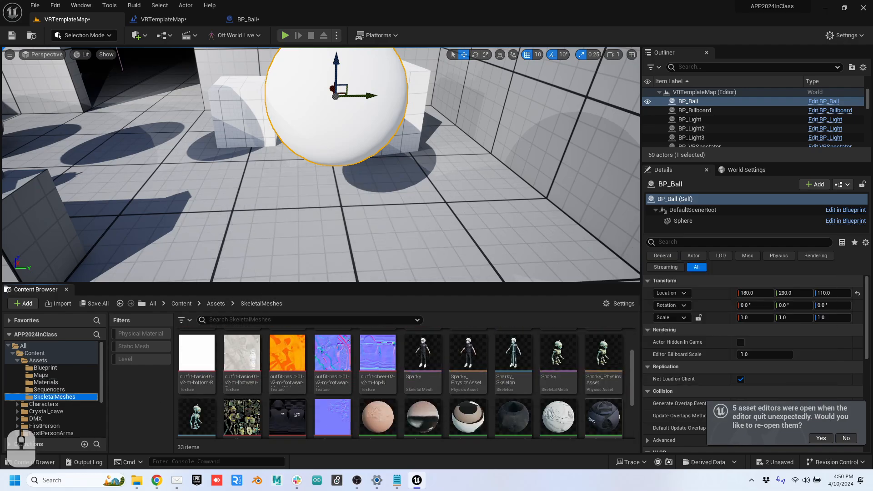
{"action": "scroll", "coordinate": [513, 400], "scroll_direction": "up", "scroll_amount": 5}
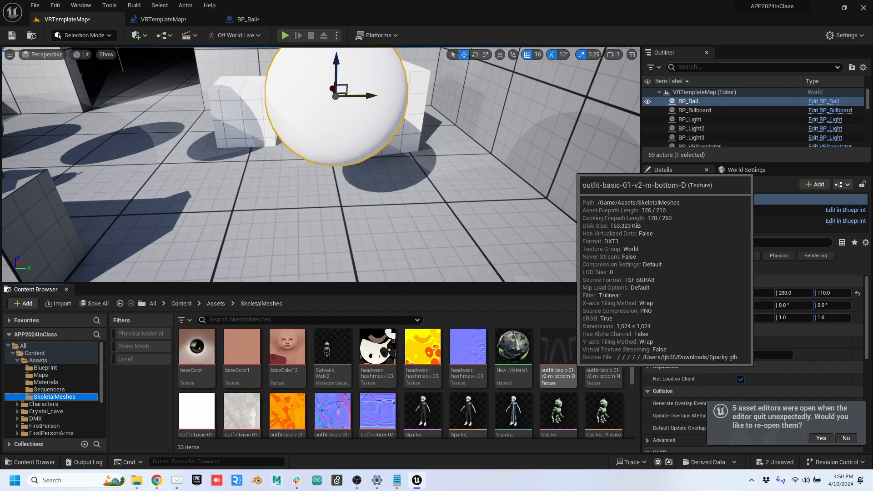
{"action": "scroll", "coordinate": [559, 355], "scroll_direction": "down", "scroll_amount": 1}
{"action": "left_click", "coordinate": [46, 382]}
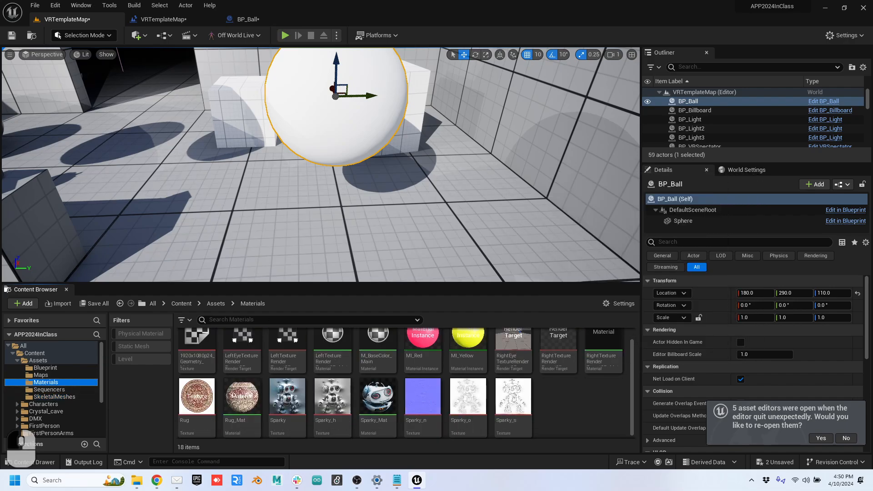
{"action": "scroll", "coordinate": [513, 400], "scroll_direction": "up", "scroll_amount": 1}
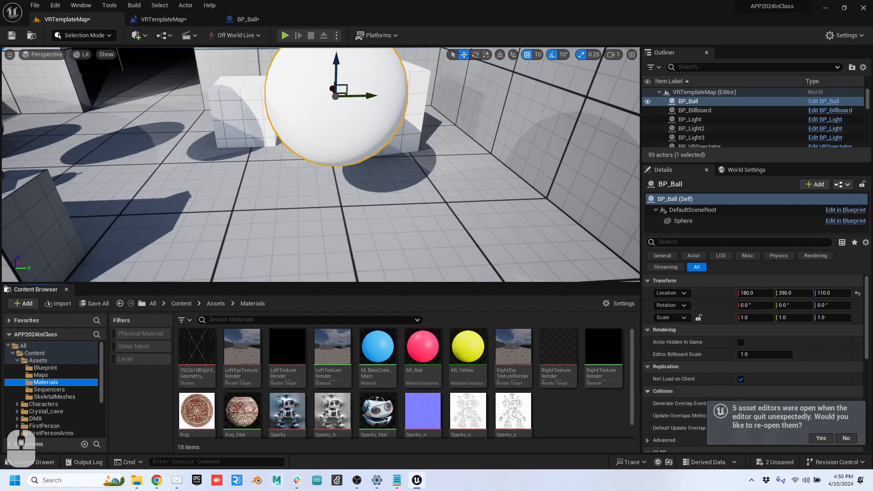
{"action": "left_click", "coordinate": [377, 412]}
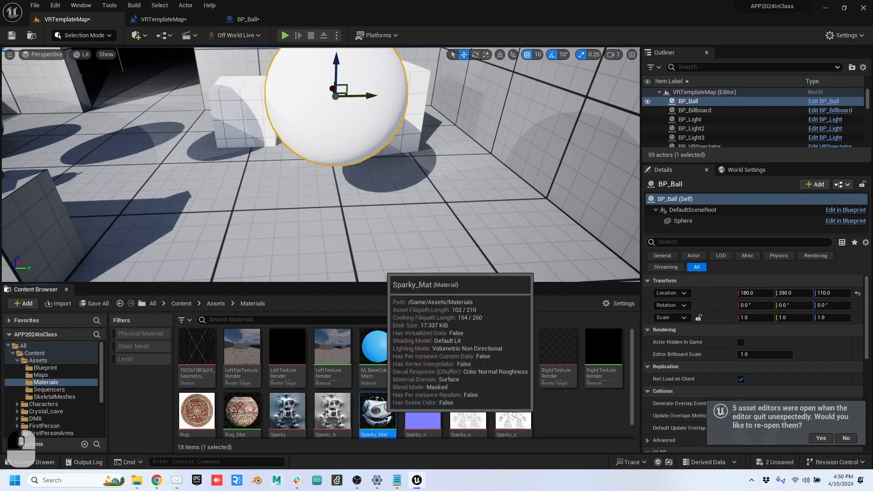
{"action": "key", "text": "ctrl+c"}
{"action": "key", "text": "ctrl+v"}
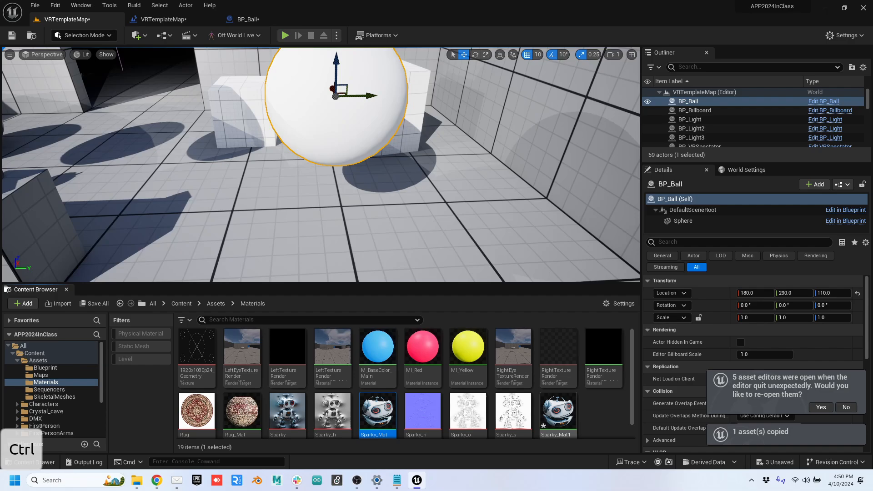
Step: Open the duplicated material Sparky_Mat1 and set its Material Domain to Deferred Decal
{"action": "left_click", "coordinate": [559, 412]}
{"action": "double_click", "coordinate": [559, 412]}
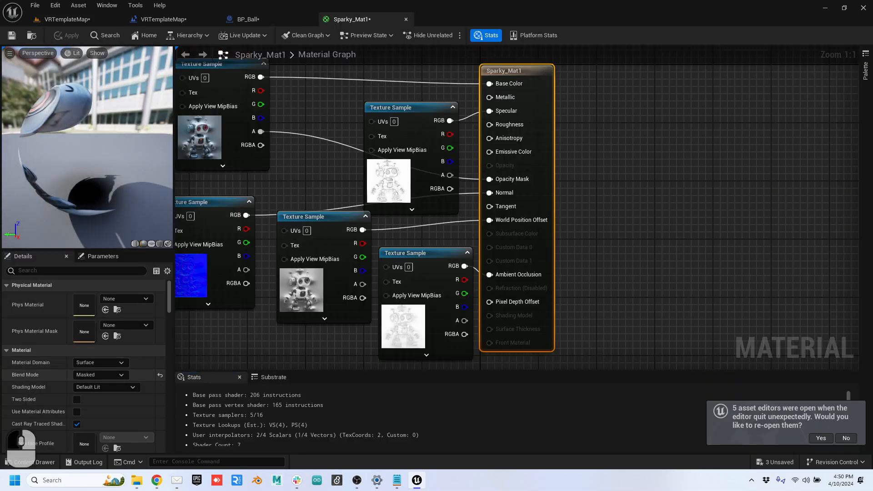
{"action": "left_click", "coordinate": [101, 375]}
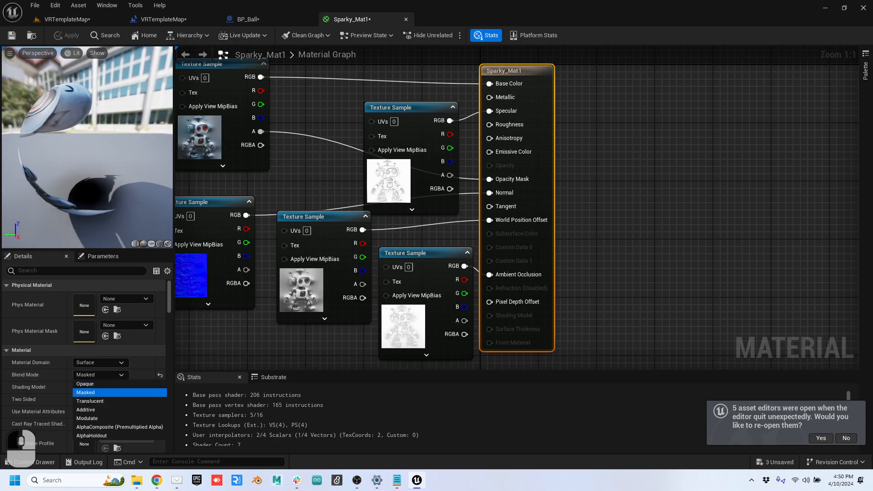
{"action": "left_click", "coordinate": [101, 362]}
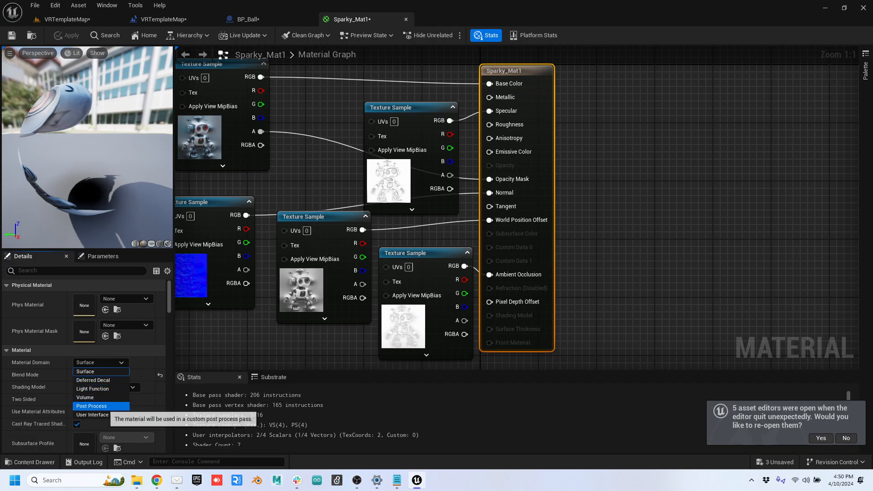
{"action": "left_click", "coordinate": [94, 380]}
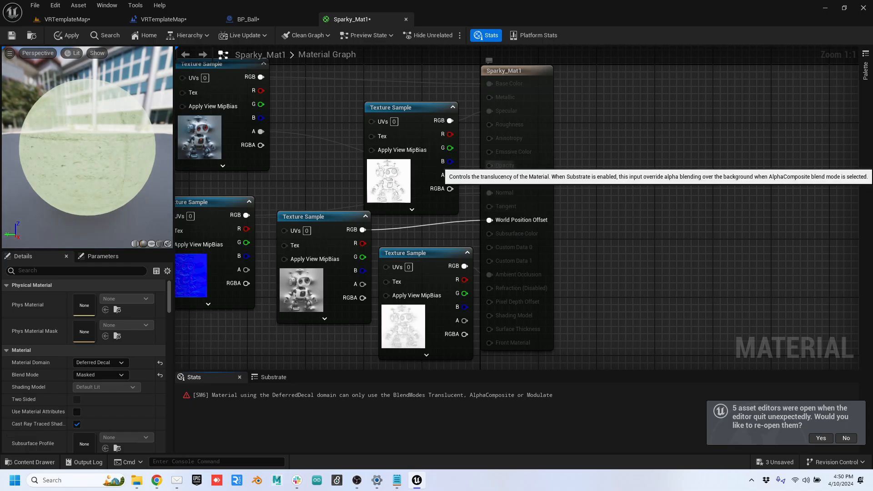
Step: Connect the coloured robot texture sample's RGB output to World Position Offset and try to save the material
{"action": "left_click_drag", "start_coordinate": [68, 145], "coordinate": [113, 146]}
{"action": "left_click_drag", "start_coordinate": [261, 77], "coordinate": [490, 220]}
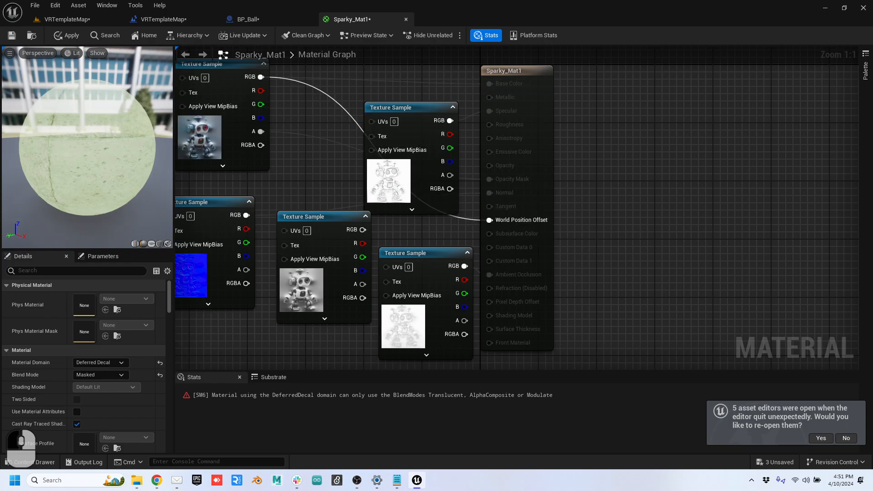
{"action": "left_click", "coordinate": [12, 35]}
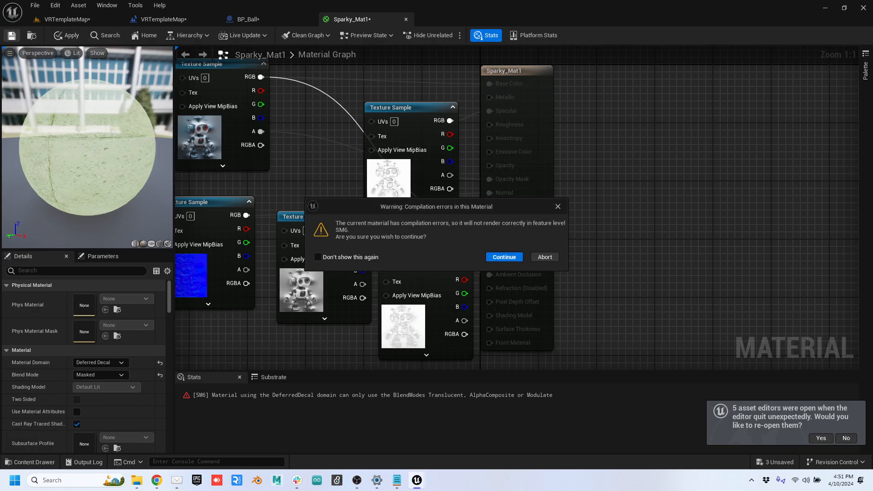
{"action": "left_click", "coordinate": [545, 257]}
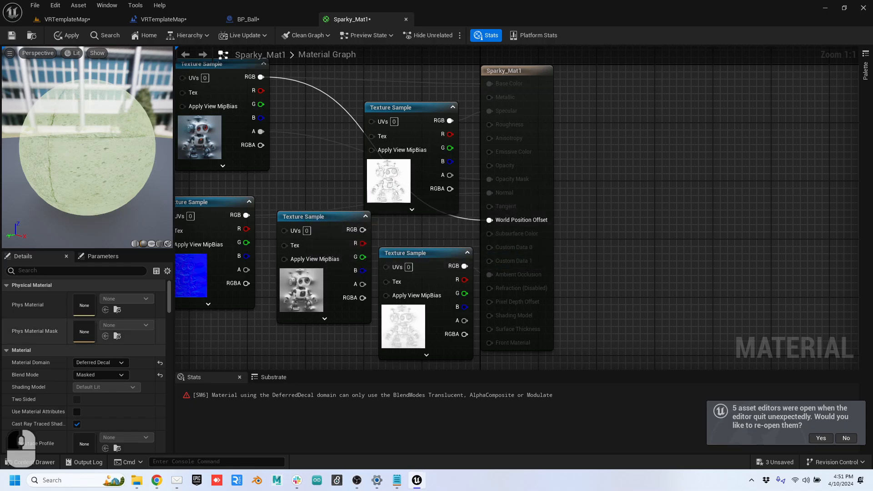
Step: Set the material's Blend Mode to Opaque and save it, continuing past the compilation warning
{"action": "left_click", "coordinate": [100, 375]}
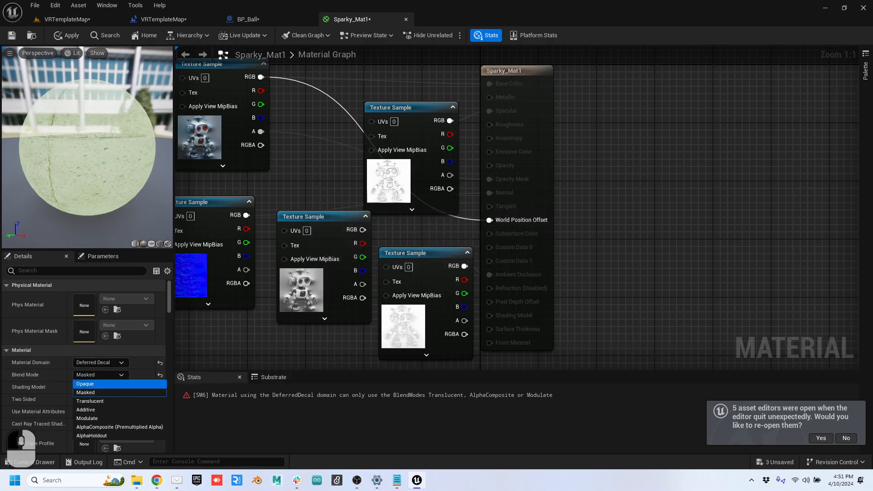
{"action": "left_click", "coordinate": [102, 383]}
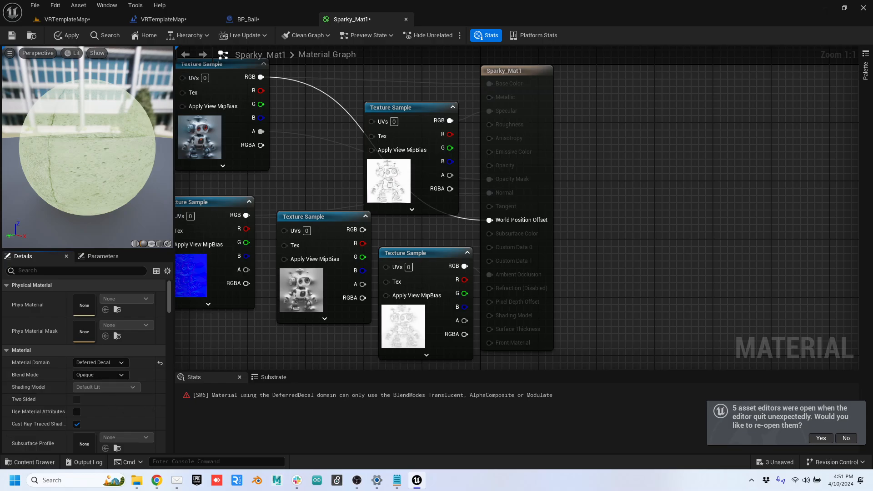
{"action": "left_click", "coordinate": [12, 35]}
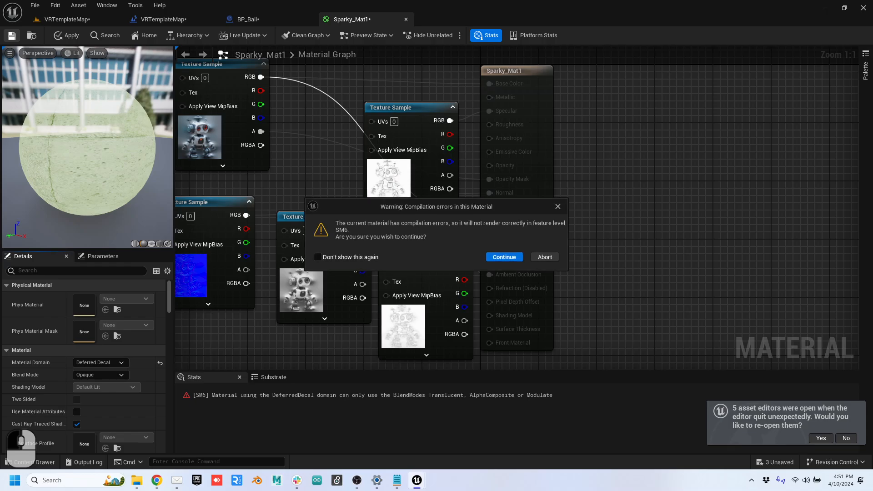
{"action": "left_click", "coordinate": [504, 257]}
{"action": "right_click_drag", "start_coordinate": [586, 156], "coordinate": [719, 177]}
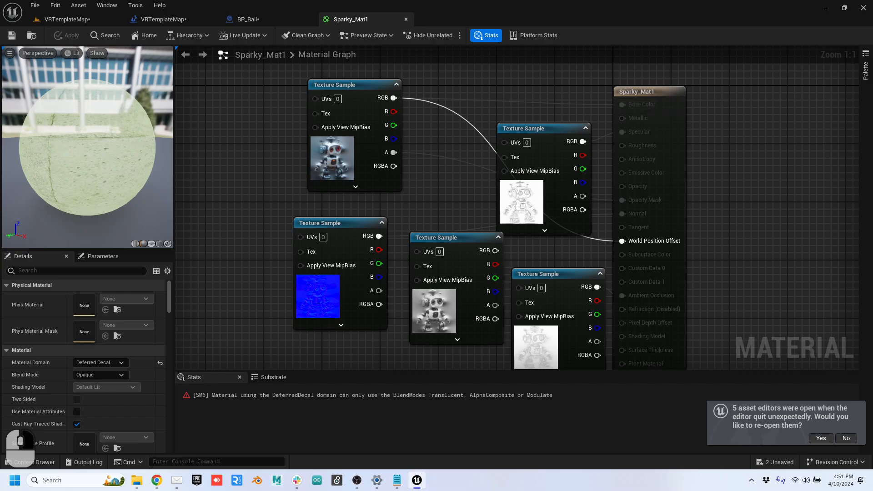
Step: Delete every texture sample except the coloured robot texture and disconnect that sample's alpha output from Opacity Mask
{"action": "left_click_drag", "start_coordinate": [548, 90], "coordinate": [535, 353]}
{"action": "key", "text": "Delete"}
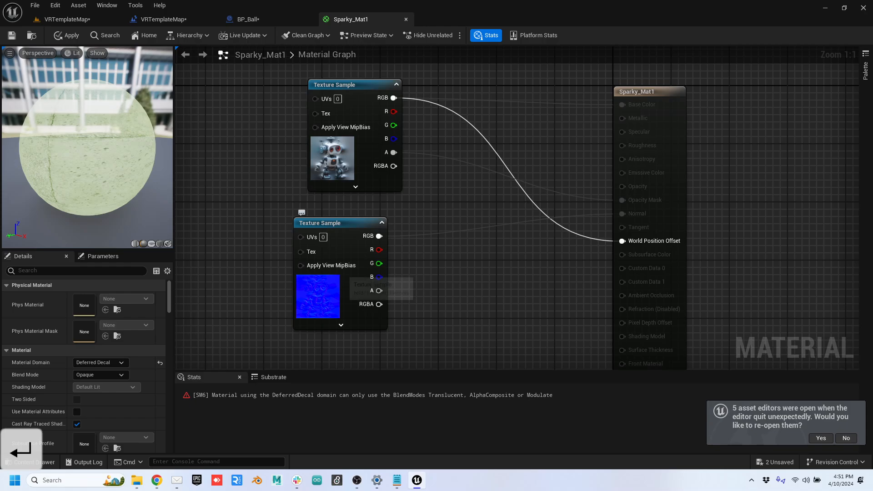
{"action": "left_click", "coordinate": [344, 273]}
{"action": "key", "text": "Delete"}
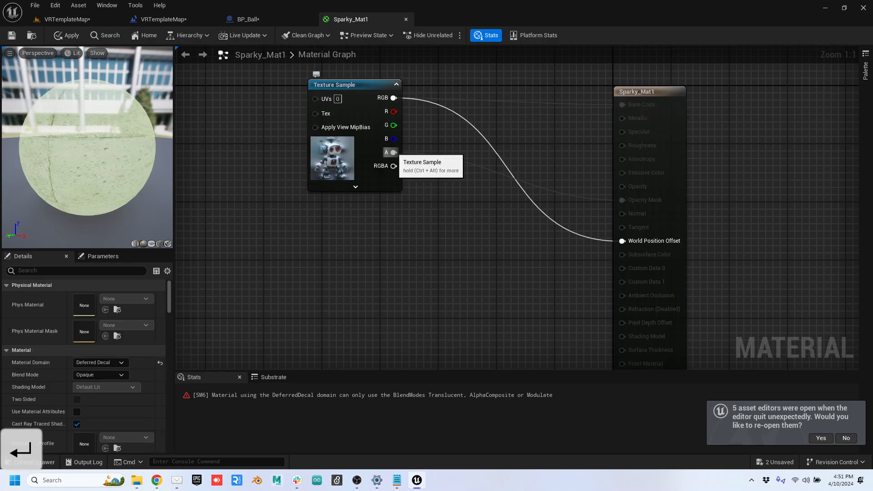
{"action": "left_click", "coordinate": [394, 153], "text": "alt"}
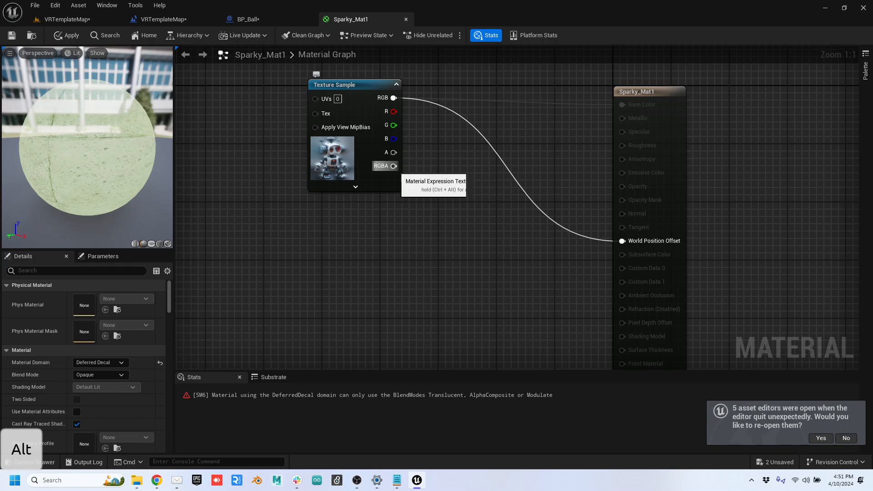
Step: Try the Additive blend mode on the decal material and save it, continuing past the compilation warning
{"action": "left_click", "coordinate": [636, 91]}
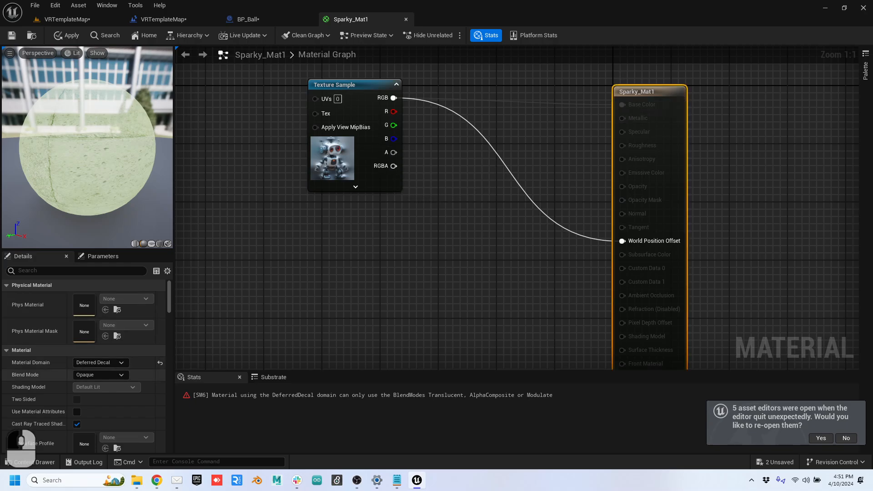
{"action": "left_click", "coordinate": [100, 375]}
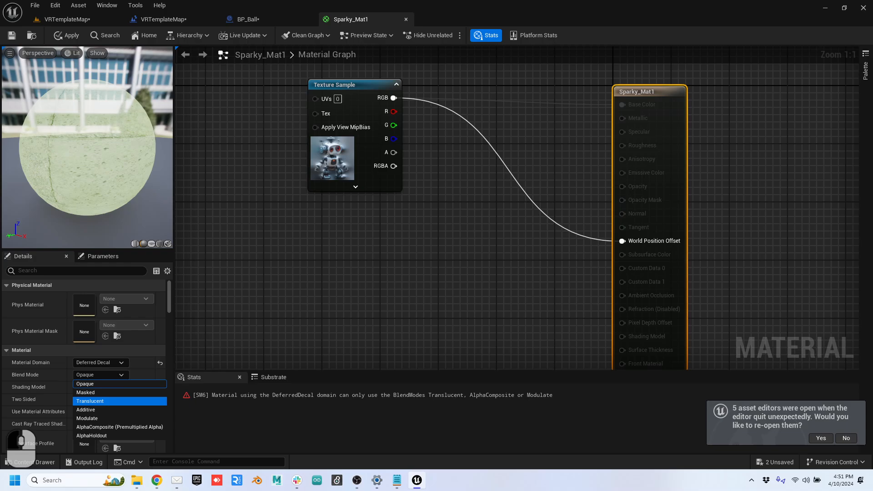
{"action": "left_click", "coordinate": [86, 409]}
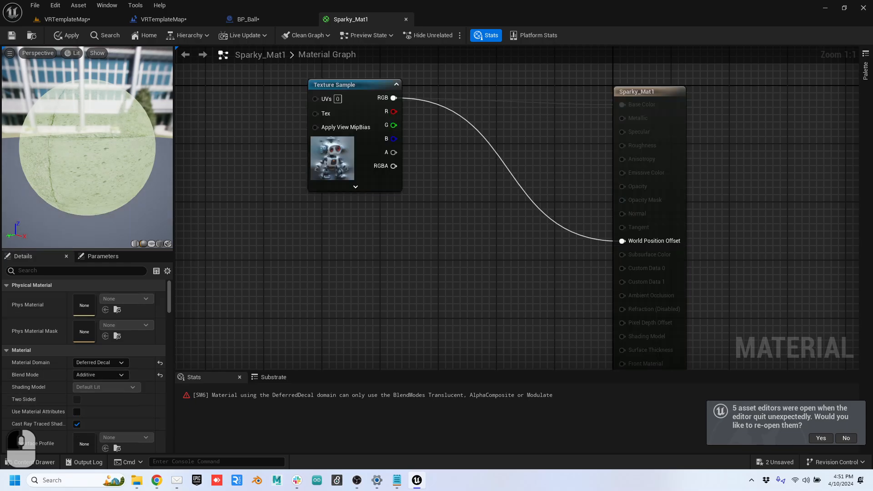
{"action": "left_click", "coordinate": [12, 35]}
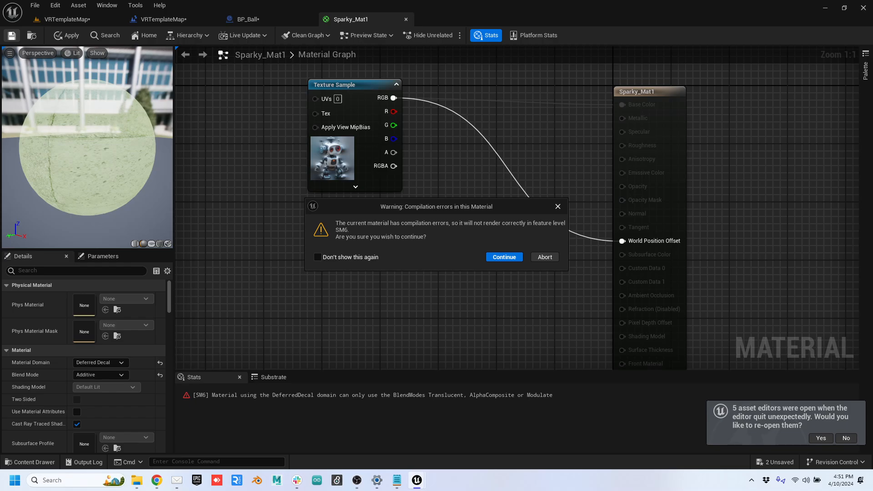
{"action": "left_click", "coordinate": [504, 257]}
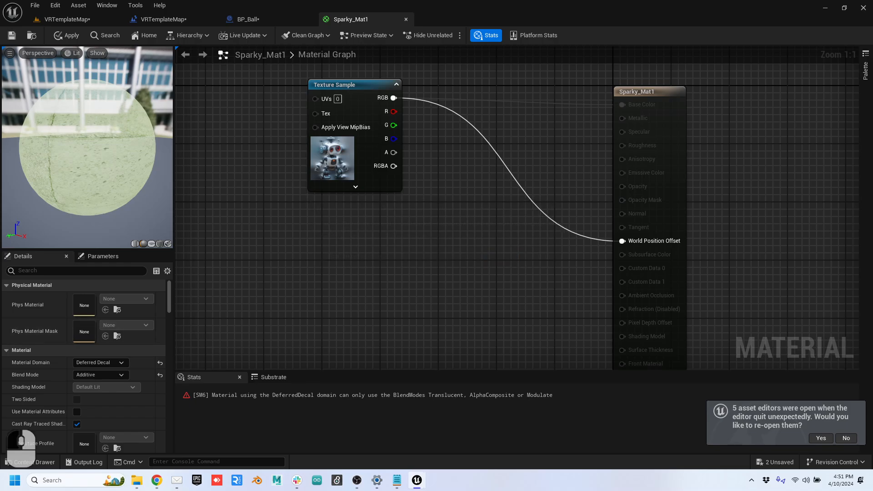
Step: Set the material's Blend Mode to AlphaComposite (Premultiplied Alpha) and disconnect the texture from World Position Offset
{"action": "left_click", "coordinate": [100, 374]}
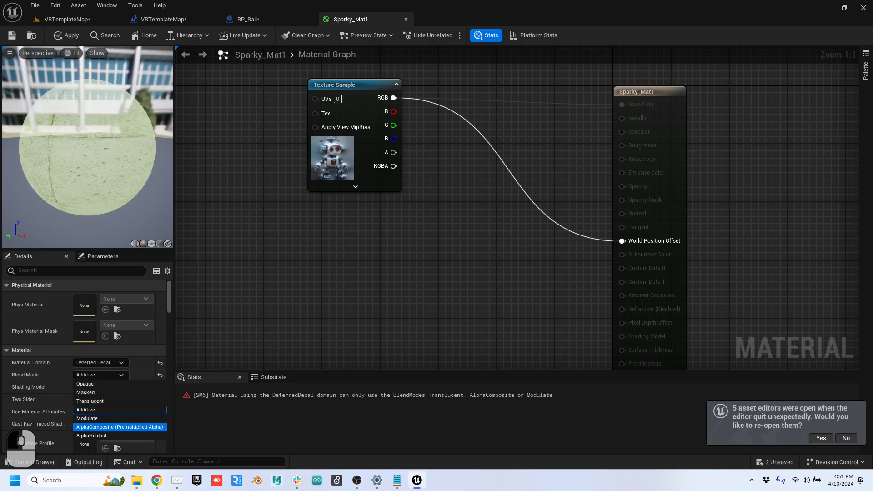
{"action": "left_click", "coordinate": [120, 427]}
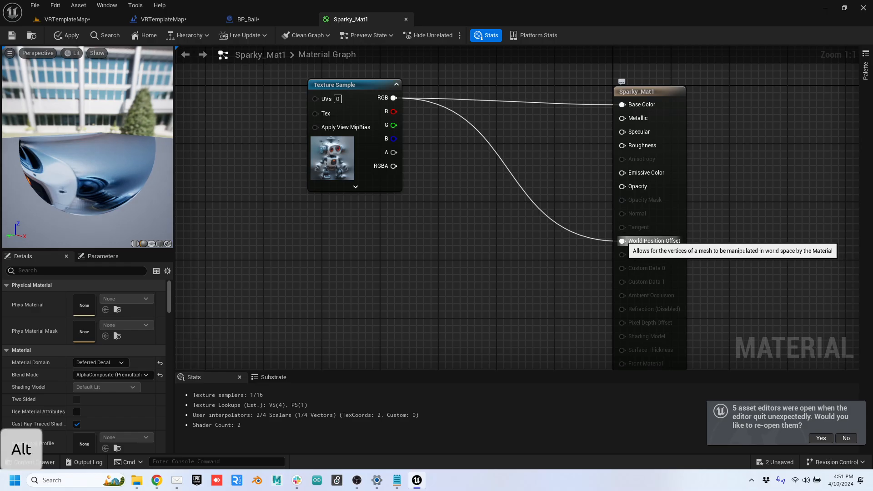
{"action": "left_click", "coordinate": [623, 241], "text": "alt"}
Step: Connect the robot texture sample's RGBA output to Opacity and save the material
{"action": "left_click_drag", "start_coordinate": [393, 166], "coordinate": [622, 187]}
{"action": "left_click_drag", "start_coordinate": [69, 160], "coordinate": [127, 132]}
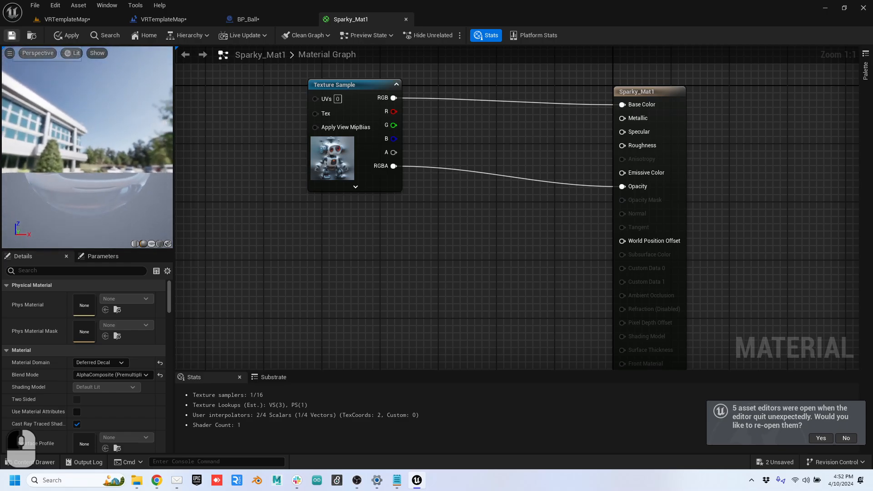
{"action": "left_click", "coordinate": [12, 35]}
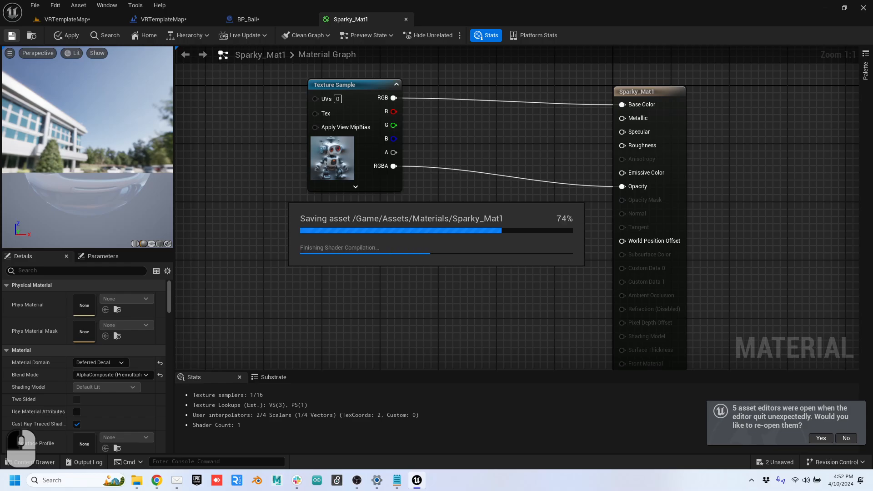
Step: In the level blueprint, assign Sparky_Mat1 as the Decal Material of the Spawn Decal at Location node
{"action": "left_click", "coordinate": [57, 19]}
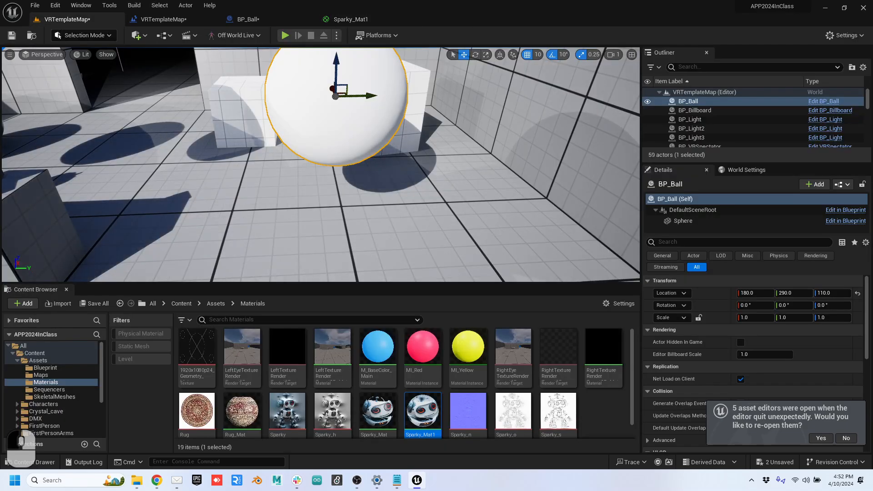
{"action": "right_click_drag", "start_coordinate": [321, 181], "coordinate": [354, 175]}
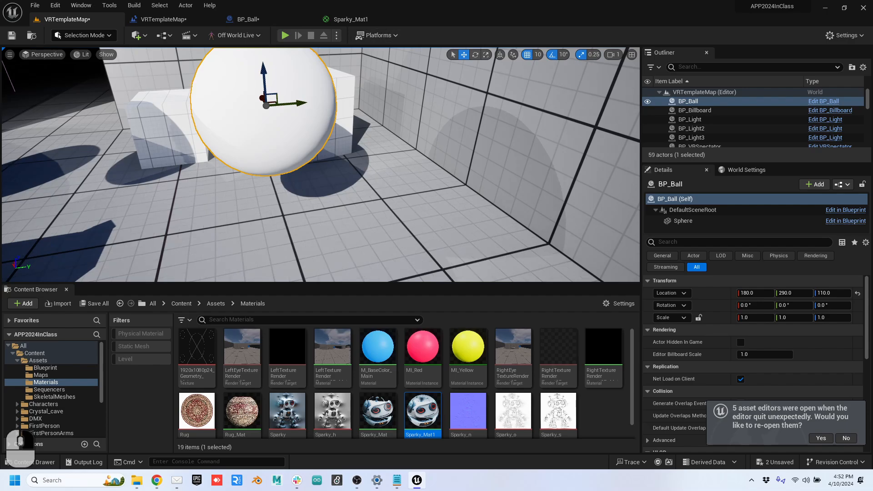
{"action": "left_click", "coordinate": [350, 19]}
{"action": "left_click", "coordinate": [164, 19]}
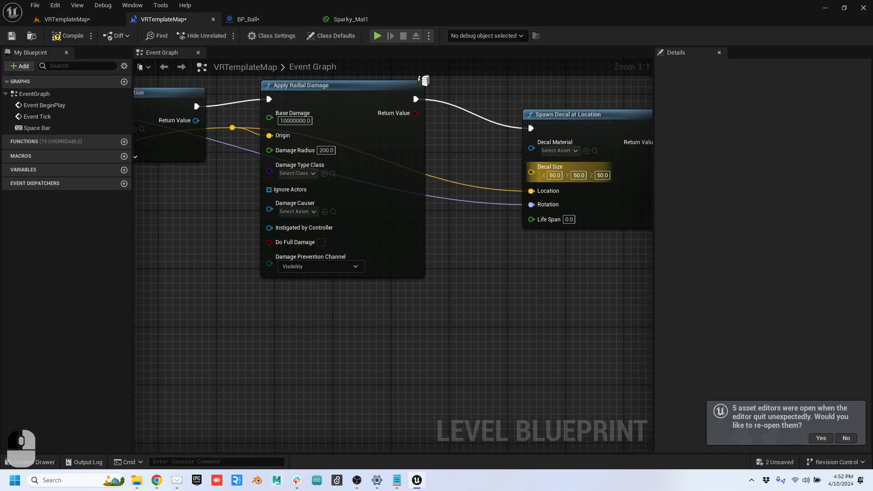
{"action": "left_click", "coordinate": [558, 151]}
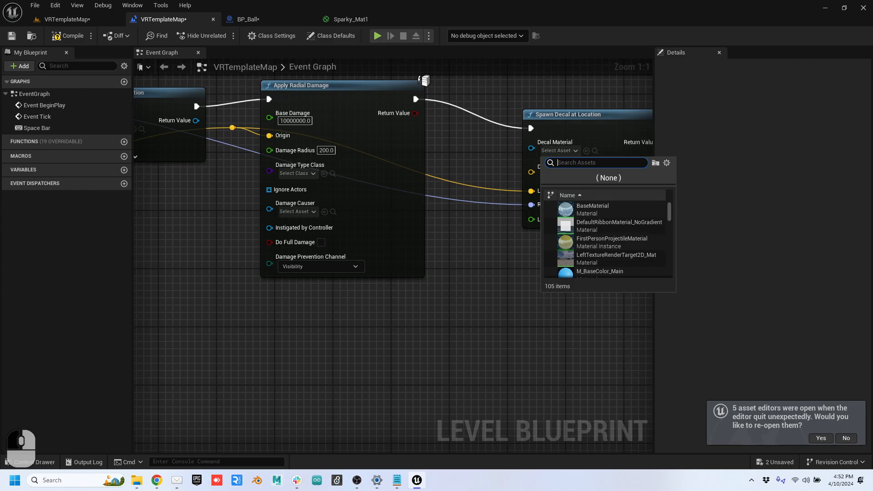
{"action": "type", "text": "park"}
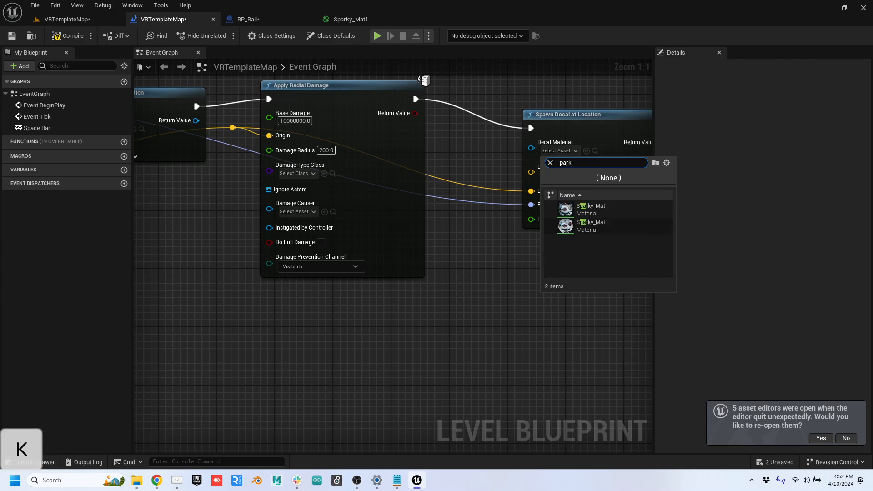
{"action": "left_click", "coordinate": [592, 225]}
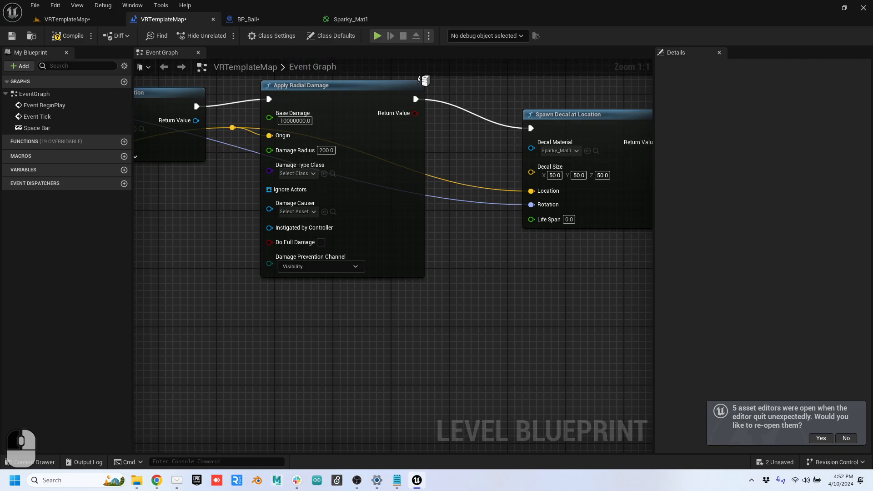
Step: Play the level to test how the decals spawn on the walls, and stop the simulation in the level blueprint
{"action": "left_click", "coordinate": [67, 19]}
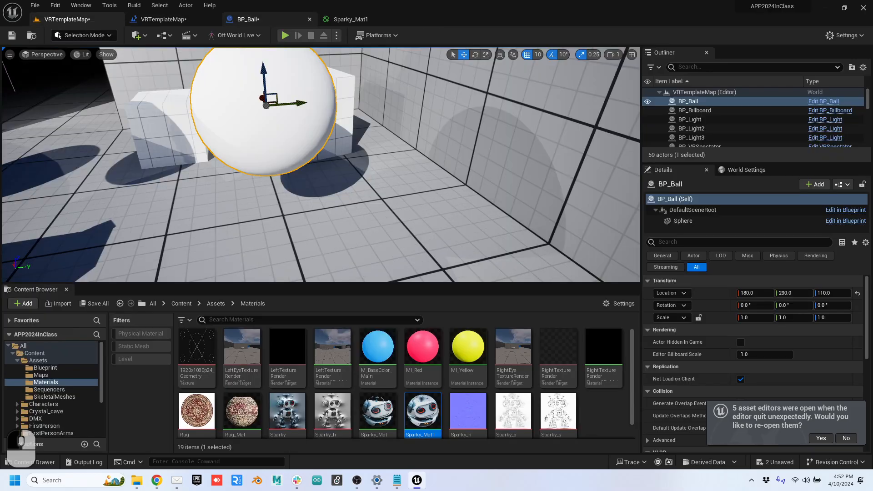
{"action": "left_click", "coordinate": [286, 35]}
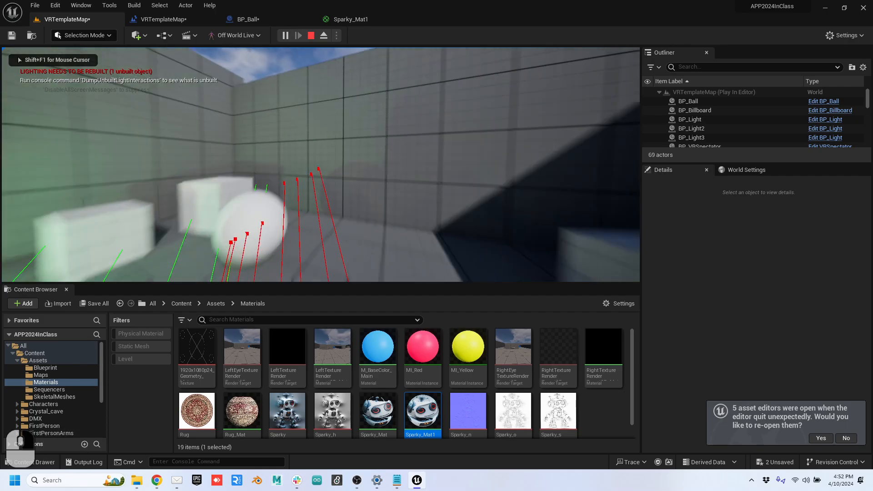
{"action": "right_click", "coordinate": [321, 164]}
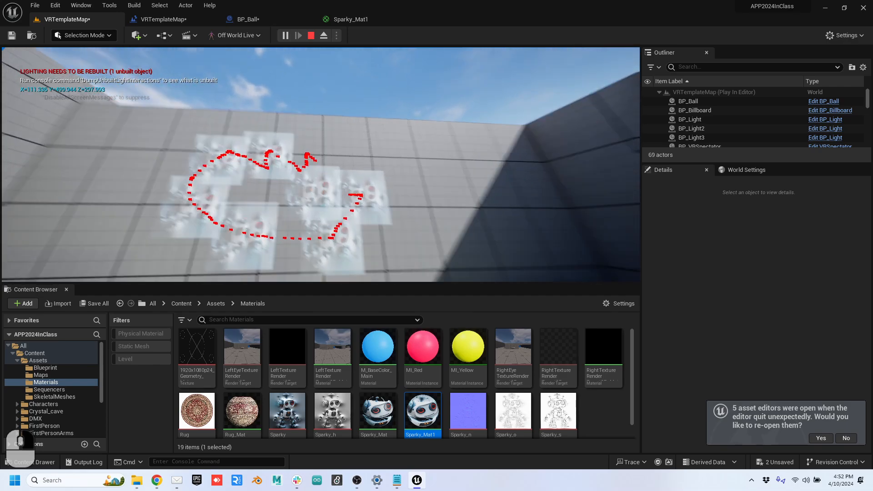
{"action": "key", "text": "space"}
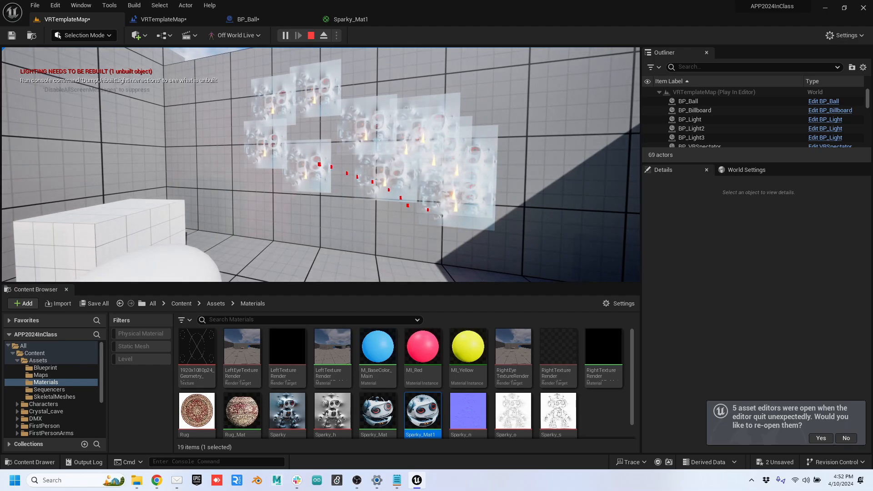
{"action": "key", "text": "Escape"}
{"action": "left_click", "coordinate": [248, 19]}
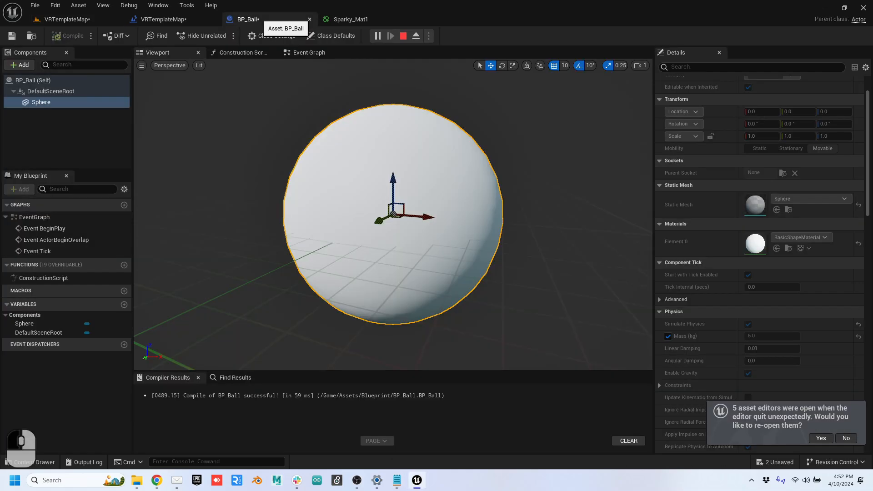
{"action": "left_click", "coordinate": [163, 19]}
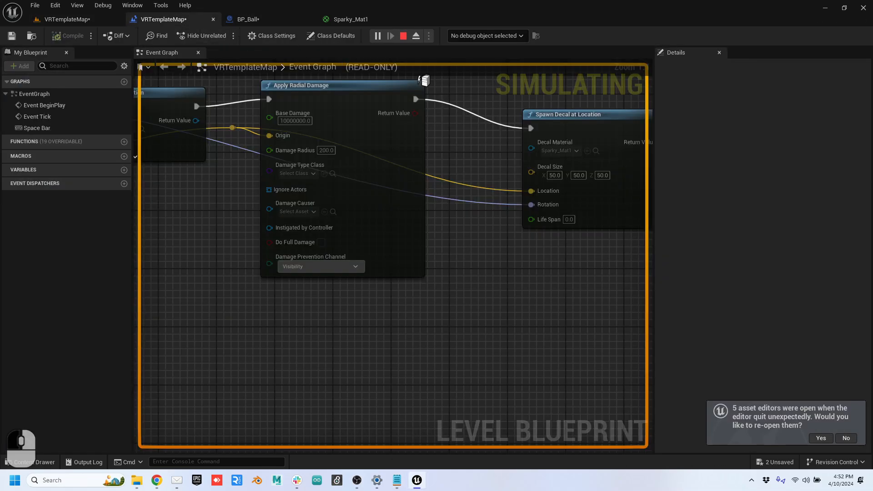
{"action": "left_click", "coordinate": [404, 36]}
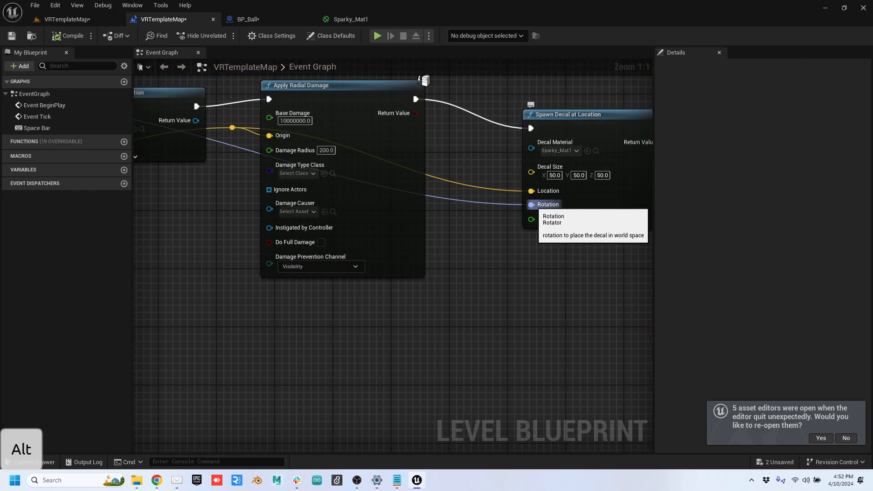
Step: Disconnect the Rotation input of Spawn Decal at Location, set its Y rotation to 0 and compile the blueprint
{"action": "left_click", "coordinate": [531, 204], "text": "alt"}
{"action": "left_click", "coordinate": [577, 213]}
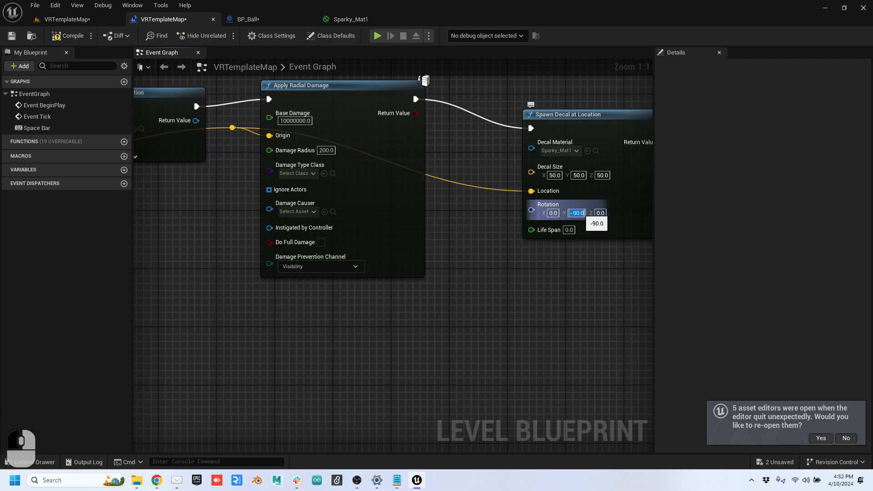
{"action": "type", "text": "0"}
{"action": "key", "text": "Tab"}
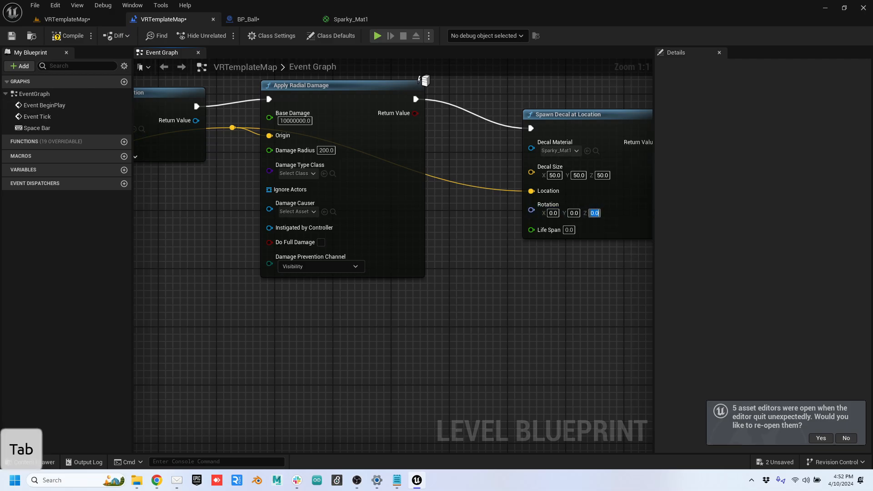
{"action": "left_click", "coordinate": [62, 39]}
Step: Play the level and fire several line traces at the wall to check the decals' orientation, ending the play session
{"action": "left_click", "coordinate": [68, 19]}
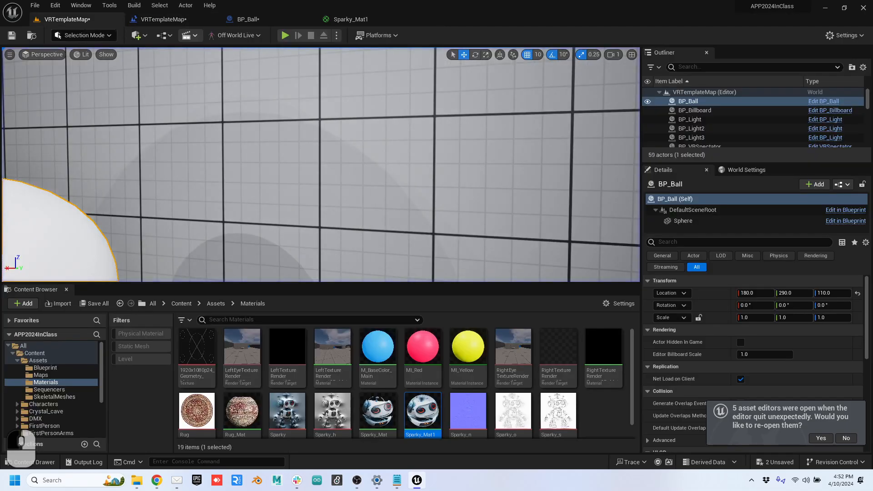
{"action": "left_click", "coordinate": [285, 36]}
{"action": "left_click", "coordinate": [293, 100]}
{"action": "key", "text": "e"}
{"action": "key", "text": "w"}
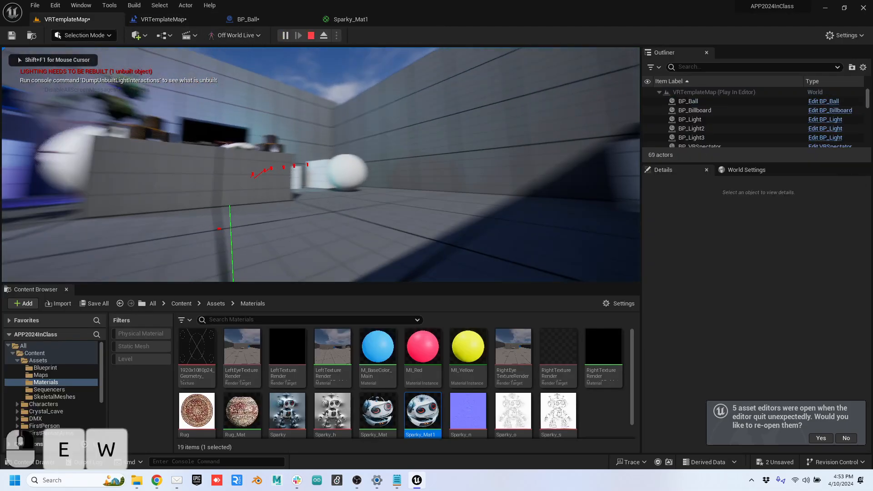
{"action": "right_click", "coordinate": [320, 165]}
{"action": "key", "text": "w"}
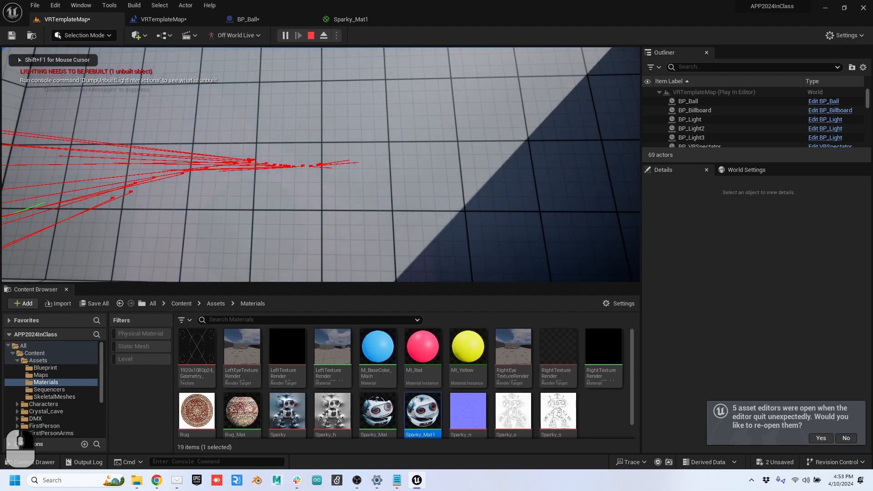
{"action": "left_click", "coordinate": [320, 165]}
{"action": "left_click", "coordinate": [321, 165]}
{"action": "left_click", "coordinate": [321, 164]}
{"action": "left_click", "coordinate": [321, 165]}
{"action": "left_click", "coordinate": [321, 165]}
{"action": "left_click", "coordinate": [321, 164]}
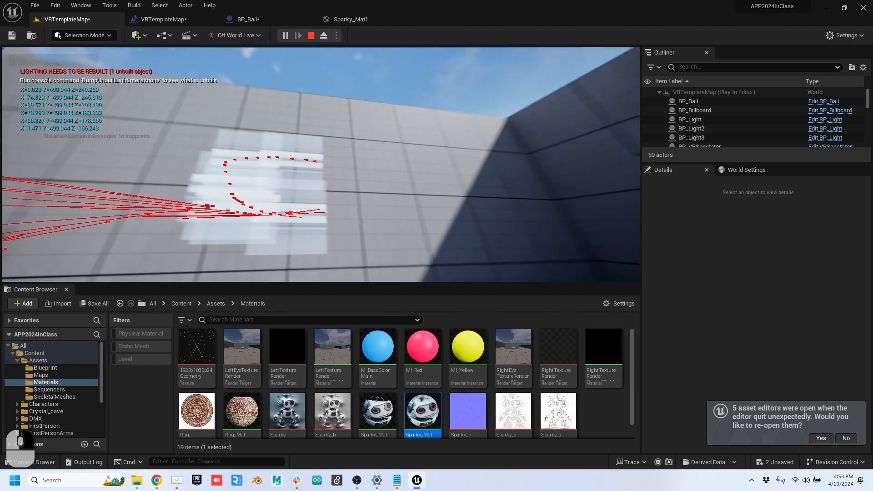
{"action": "left_click", "coordinate": [321, 165]}
{"action": "key", "text": "Escape"}
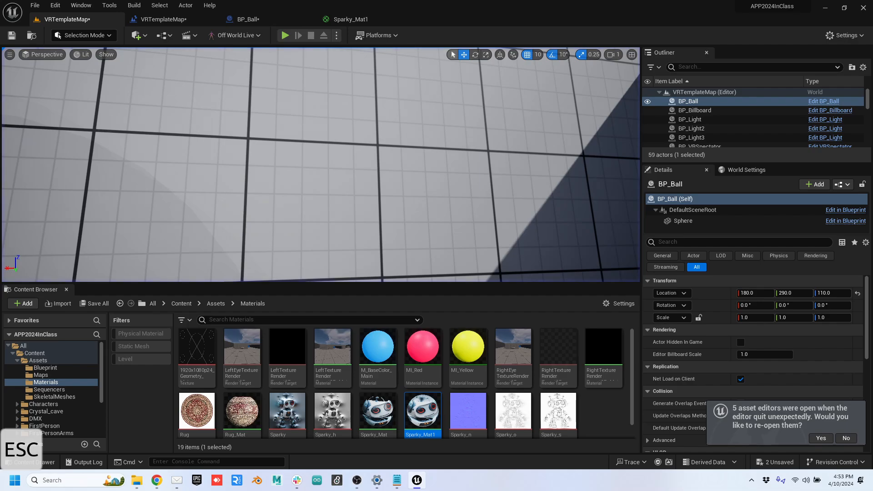
Step: Connect the Return Value of Rotation From X Vector to the Rotation input of Spawn Decal at Location again
{"action": "left_click", "coordinate": [161, 19]}
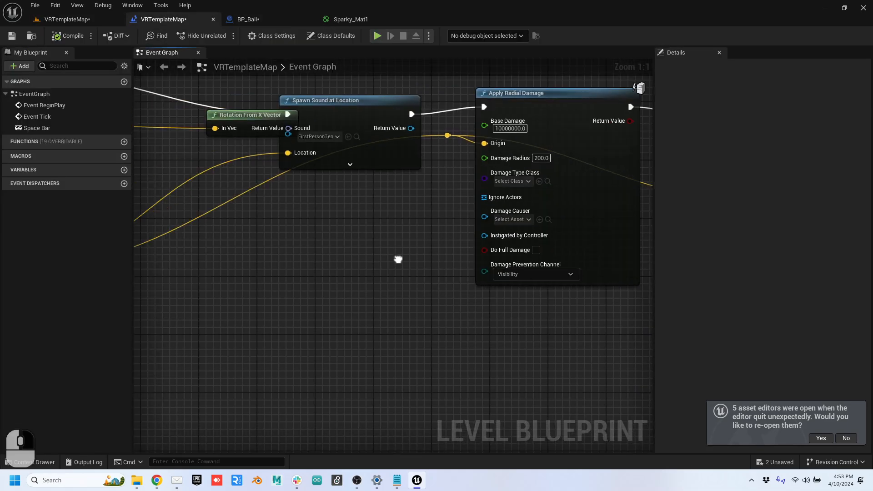
{"action": "right_click_drag", "start_coordinate": [398, 259], "coordinate": [479, 243]}
{"action": "scroll", "coordinate": [468, 287], "scroll_direction": "down", "scroll_amount": 3}
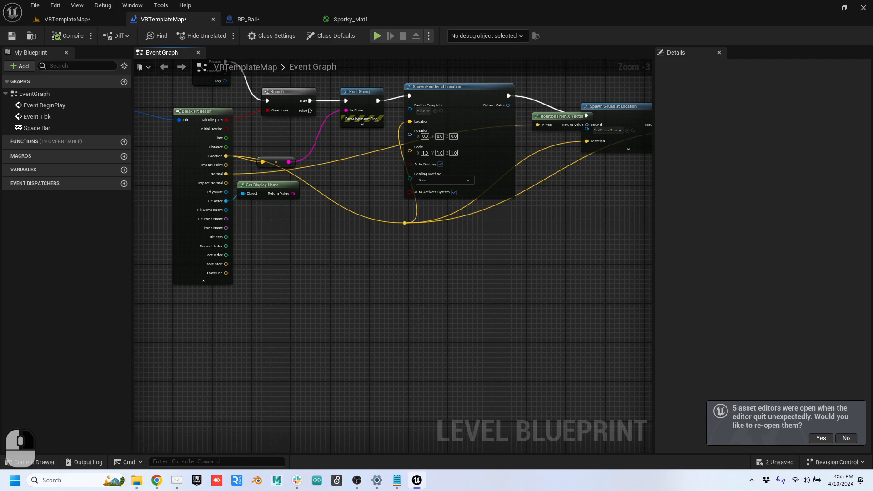
{"action": "left_click_drag", "start_coordinate": [226, 183], "coordinate": [467, 185]}
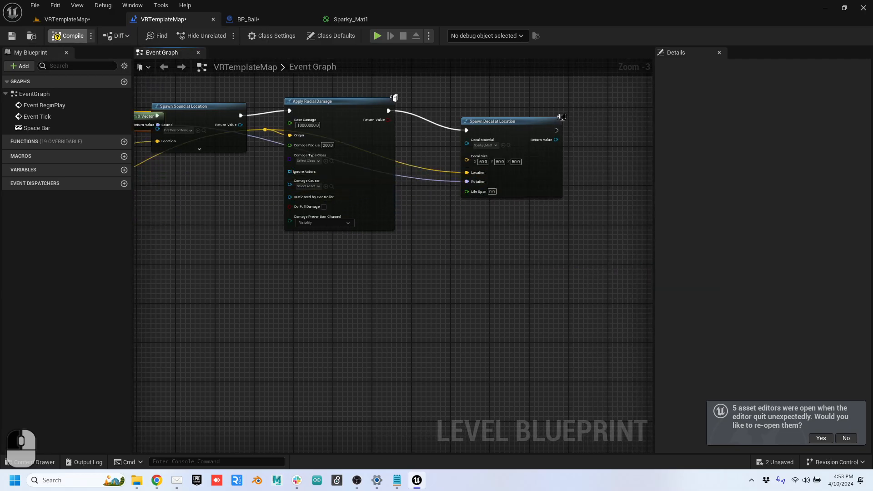
Step: Play the level and fire several line traces at the walls to check the orientation of the spawned decals, ending the play session
{"action": "left_click", "coordinate": [67, 19]}
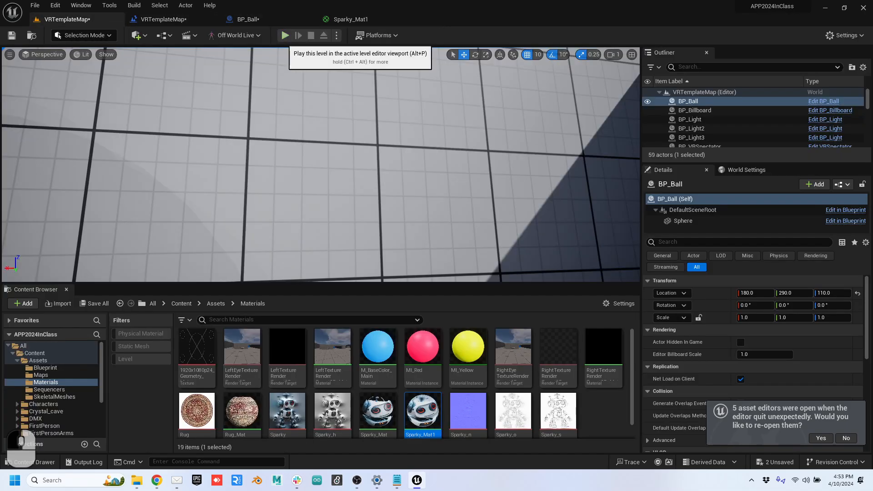
{"action": "left_click", "coordinate": [286, 35]}
{"action": "key", "text": "w"}
{"action": "key", "text": "e"}
{"action": "key", "text": "space"}
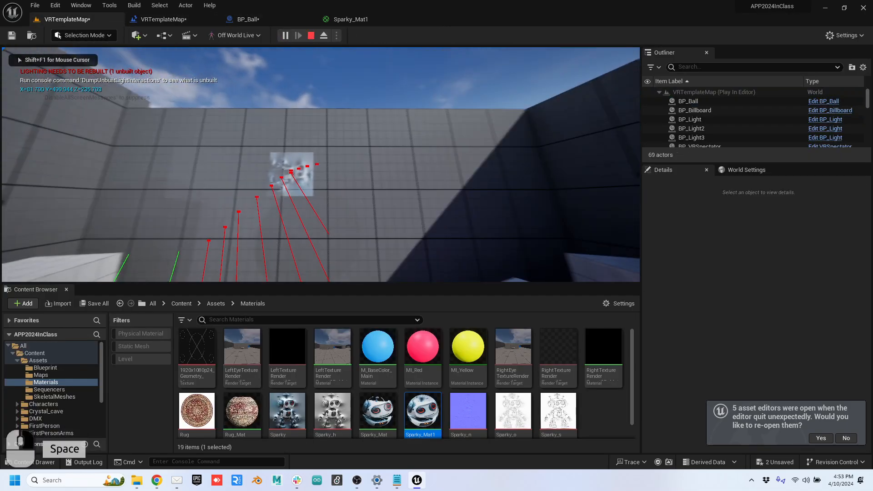
{"action": "key", "text": "space"}
{"action": "key", "text": "space"}
{"action": "key", "text": "space"}
{"action": "key", "text": "space"}
{"action": "key", "text": "space"}
{"action": "key", "text": "space"}
{"action": "key", "text": "space"}
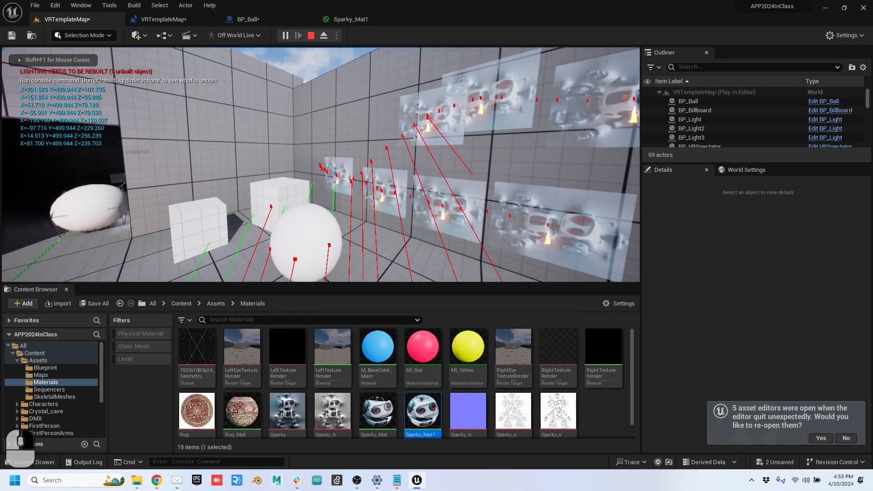
{"action": "key", "text": "Escape"}
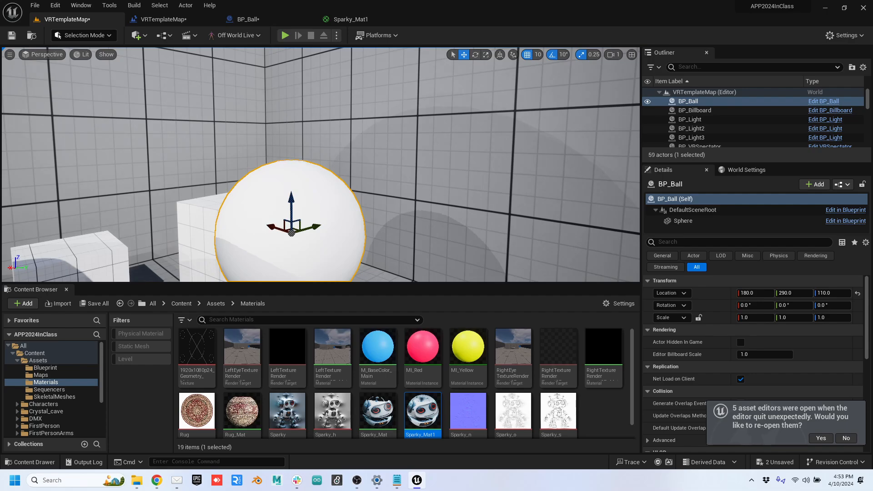
Step: Show the level viewport in the Quad Overdraw optimization view mode, inspect the room's objects and clear the BP_Ball selection
{"action": "key", "text": "s"}
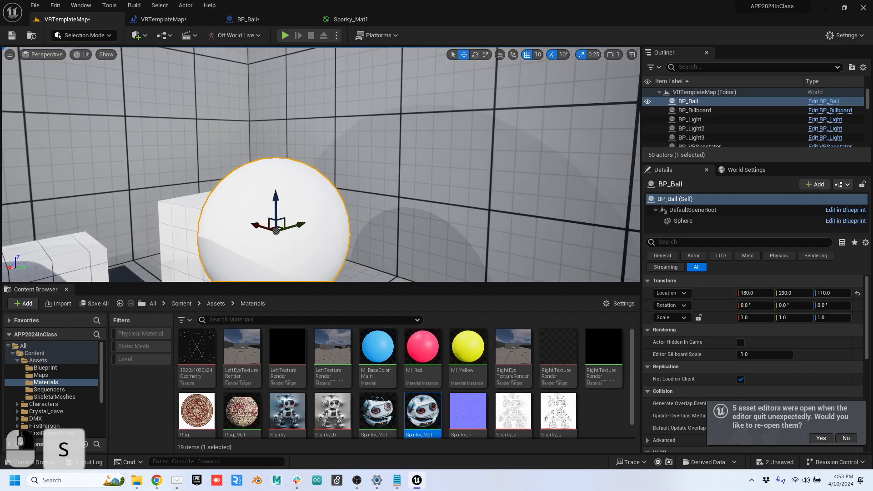
{"action": "key", "text": "d"}
{"action": "key", "text": "d"}
{"action": "right_click_drag", "start_coordinate": [320, 164], "coordinate": [193, 167]}
{"action": "key", "text": "s"}
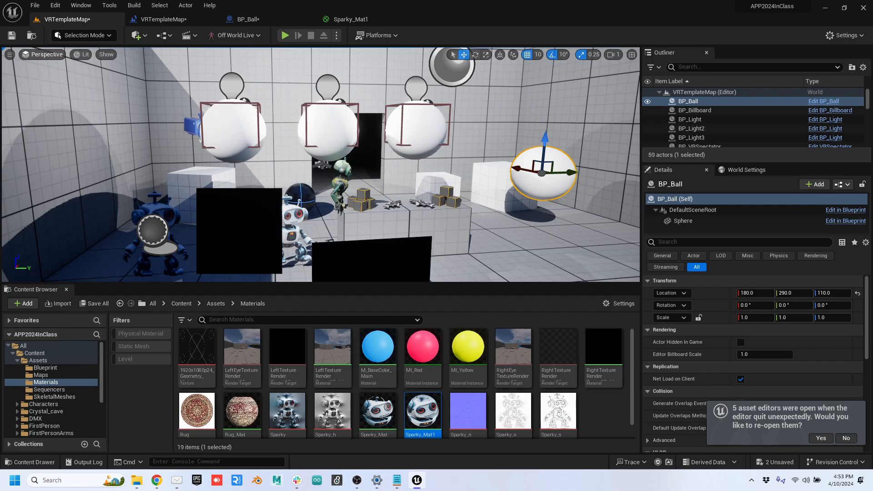
{"action": "left_click", "coordinate": [82, 54]}
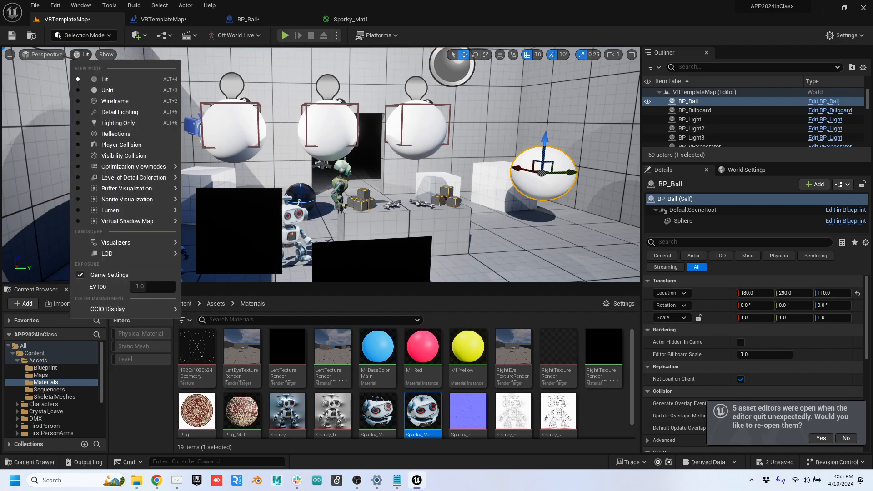
{"action": "mouse_move", "coordinate": [131, 188]}
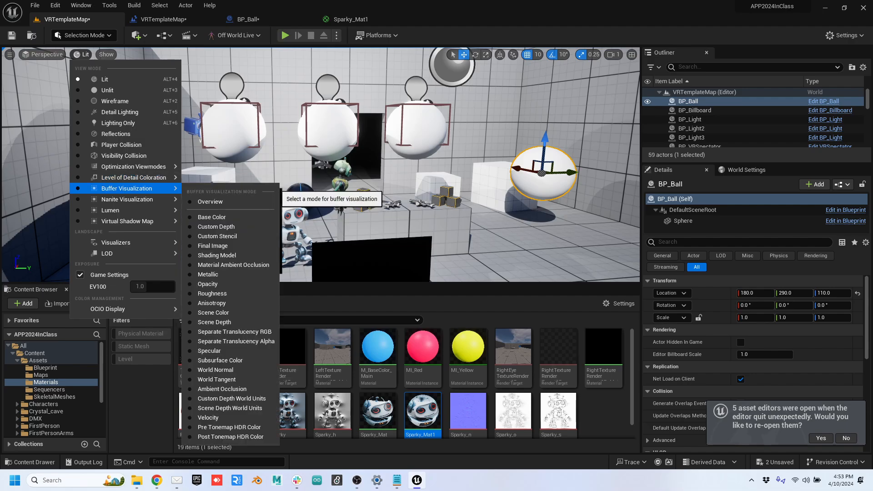
{"action": "mouse_move", "coordinate": [132, 166]}
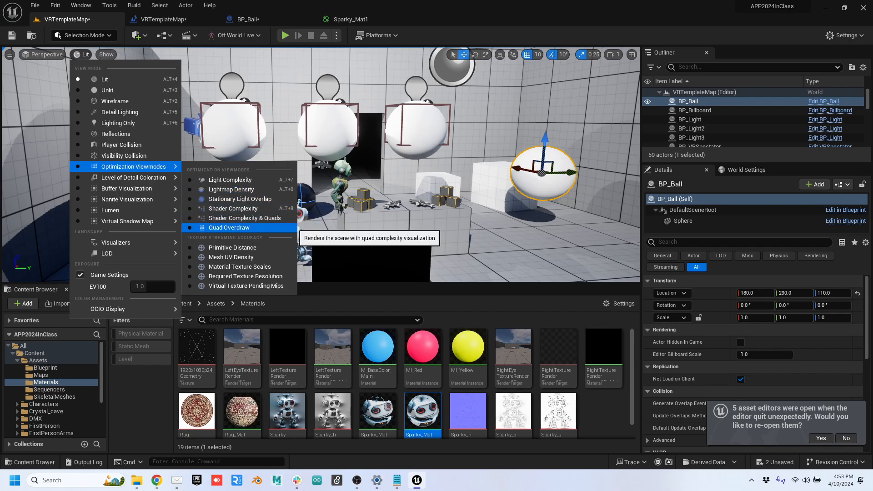
{"action": "left_click", "coordinate": [229, 227]}
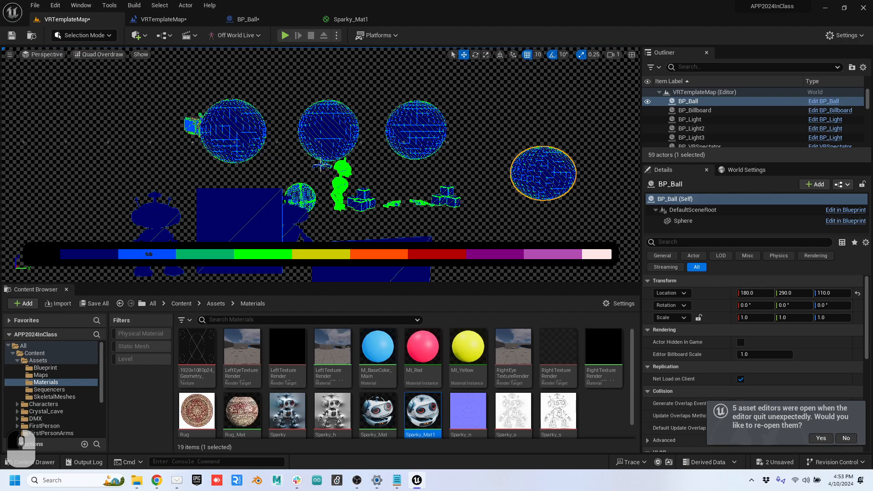
{"action": "key", "text": "w"}
{"action": "right_click_drag", "start_coordinate": [321, 165], "coordinate": [320, 165]}
{"action": "key", "text": "s"}
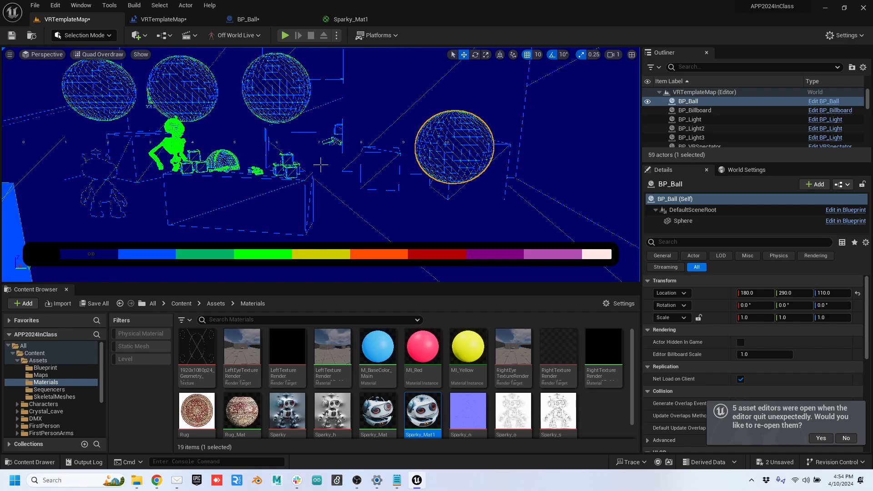
{"action": "key", "text": "Escape"}
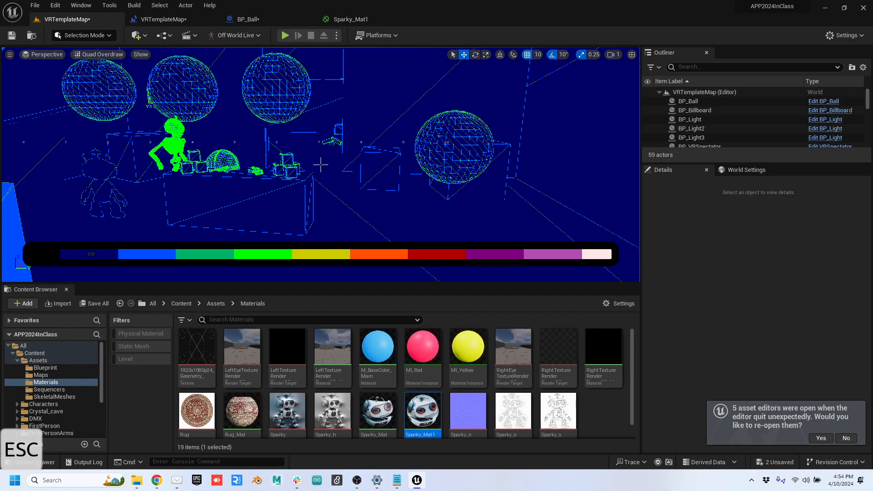
Step: Switch the level viewport to the Light Complexity optimization view mode and look around the room
{"action": "left_click", "coordinate": [98, 54]}
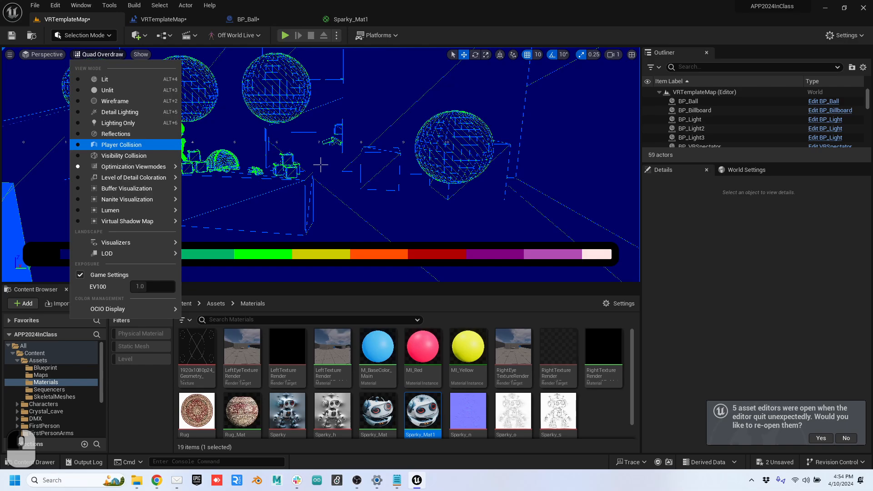
{"action": "mouse_move", "coordinate": [133, 166]}
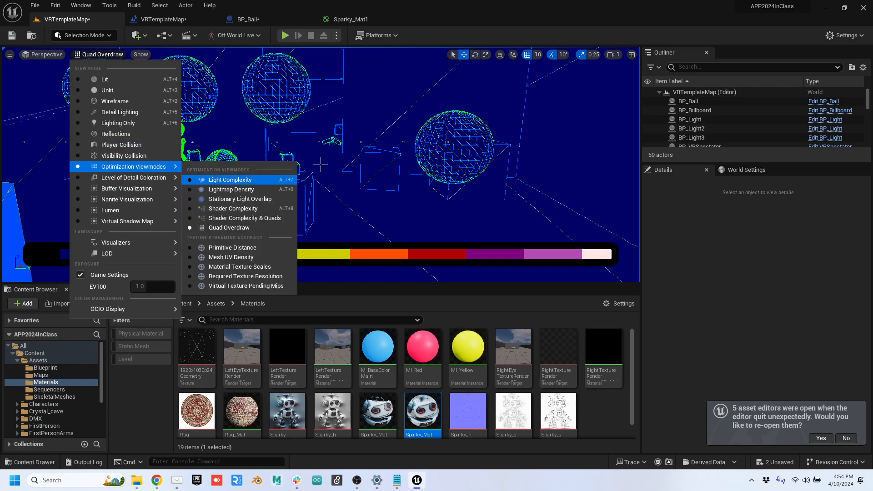
{"action": "left_click", "coordinate": [230, 180]}
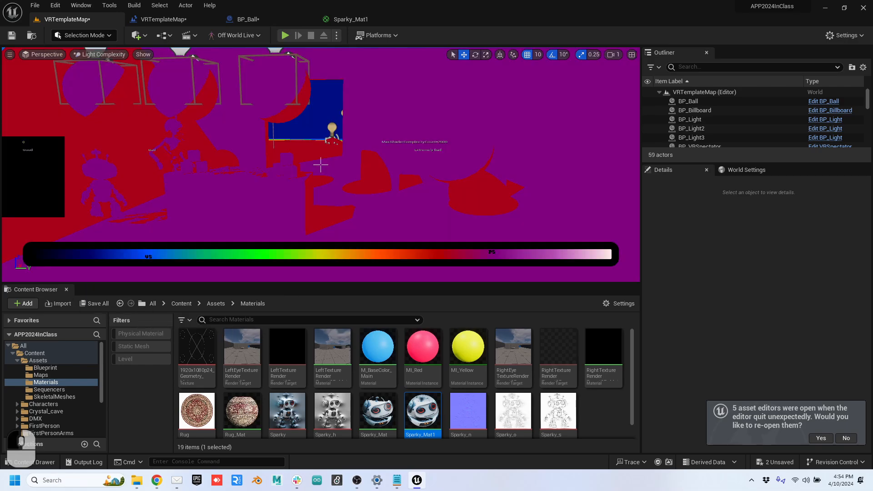
{"action": "left_click_drag", "start_coordinate": [321, 165], "coordinate": [320, 164]}
{"action": "right_click_drag", "start_coordinate": [320, 165], "coordinate": [320, 164]}
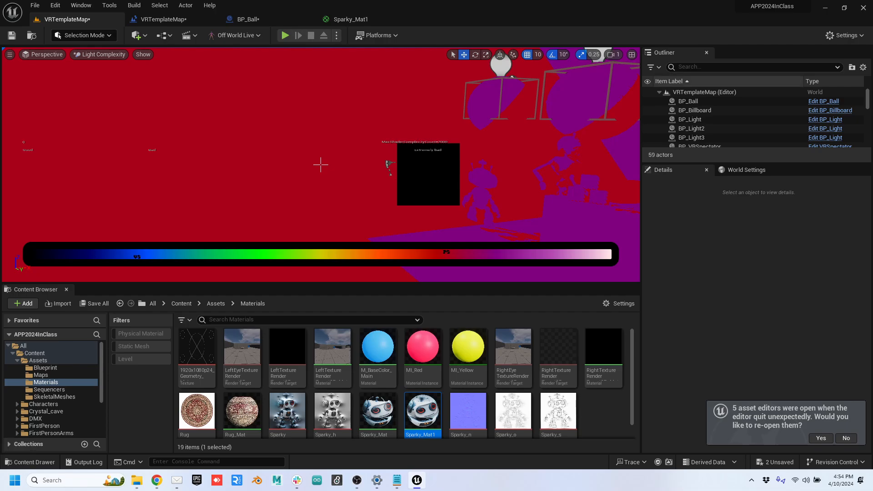
Step: Find the PointLight4 actor among the level's actors and select it
{"action": "scroll", "coordinate": [746, 123], "scroll_direction": "down", "scroll_amount": 4}
{"action": "scroll", "coordinate": [716, 123], "scroll_direction": "down", "scroll_amount": 5}
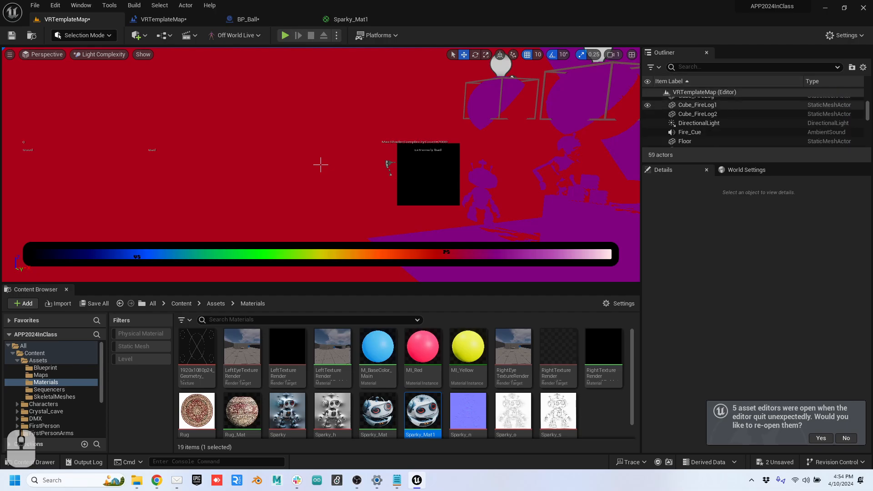
{"action": "right_click_drag", "start_coordinate": [321, 165], "coordinate": [320, 165]}
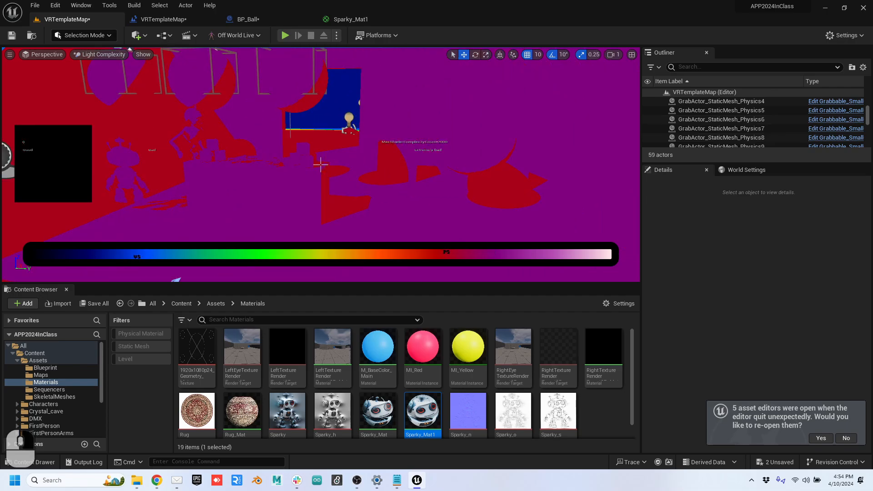
{"action": "scroll", "coordinate": [727, 123], "scroll_direction": "down", "scroll_amount": 5}
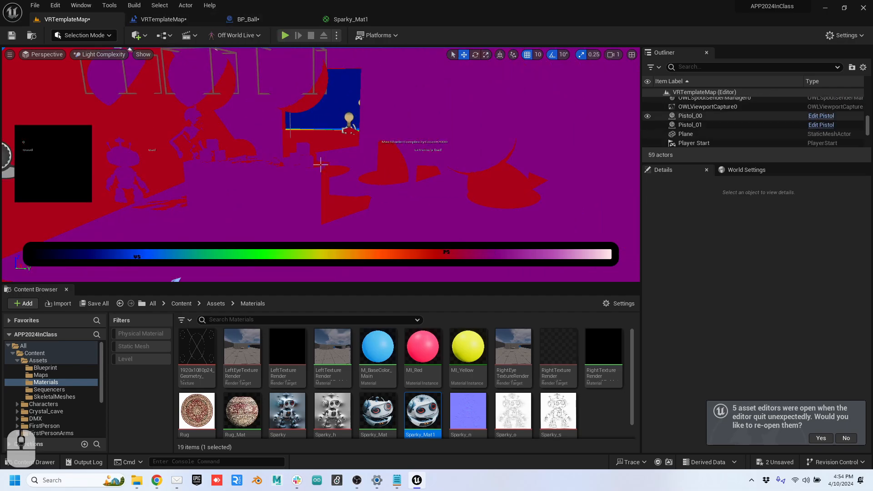
{"action": "left_click", "coordinate": [693, 123]}
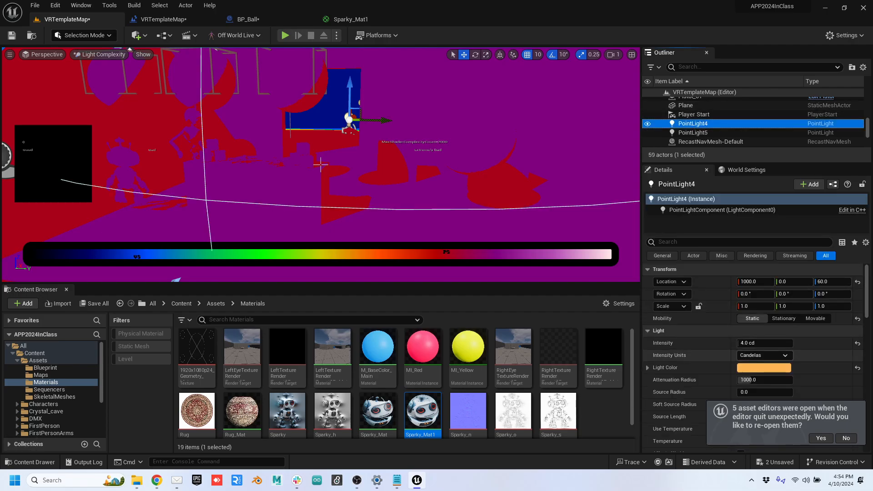
Step: Try Movable as the mobility of PointLight4 and undo the change
{"action": "scroll", "coordinate": [682, 349], "scroll_direction": "down", "scroll_amount": 2}
{"action": "scroll", "coordinate": [773, 319], "scroll_direction": "up", "scroll_amount": 2}
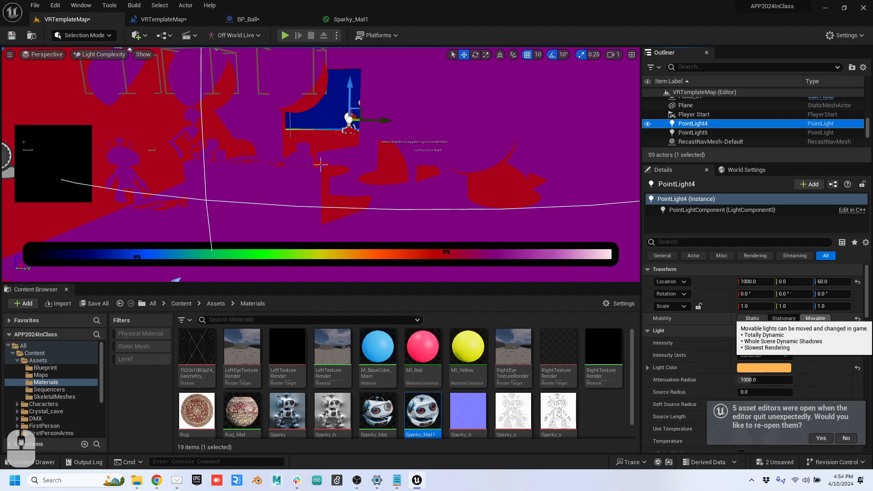
{"action": "left_click", "coordinate": [814, 318]}
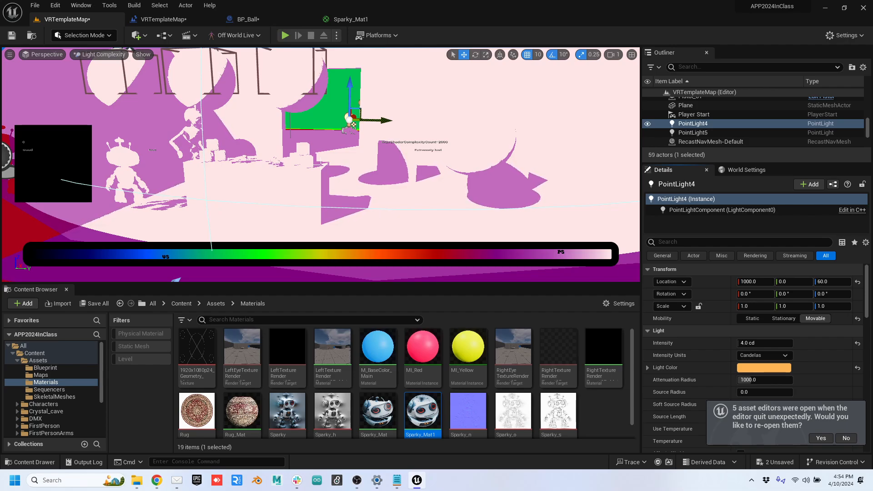
{"action": "key", "text": "ctrl+z"}
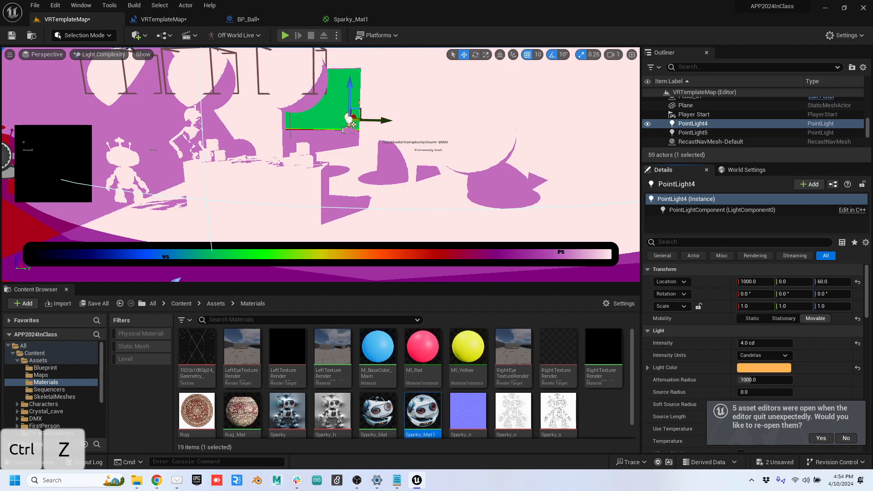
{"action": "scroll", "coordinate": [755, 355], "scroll_direction": "down", "scroll_amount": 2}
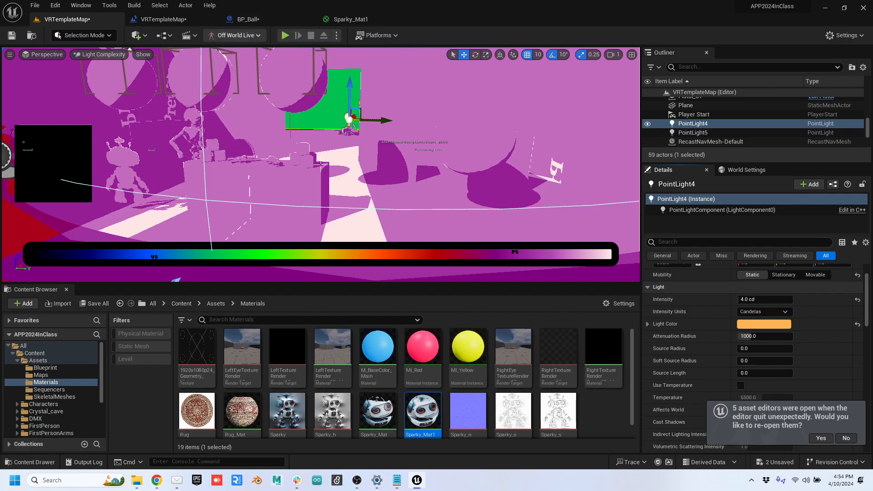
{"action": "left_click", "coordinate": [134, 5]}
{"action": "mouse_move", "coordinate": [160, 5]}
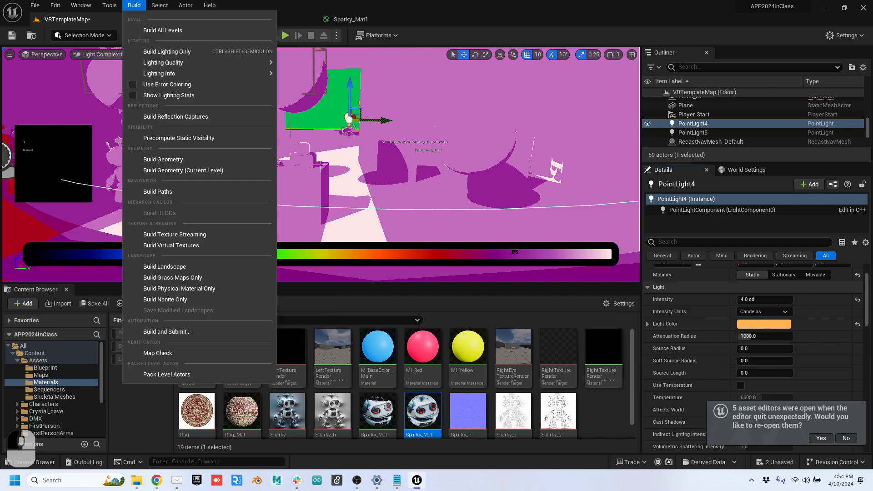
{"action": "mouse_move", "coordinate": [162, 62]}
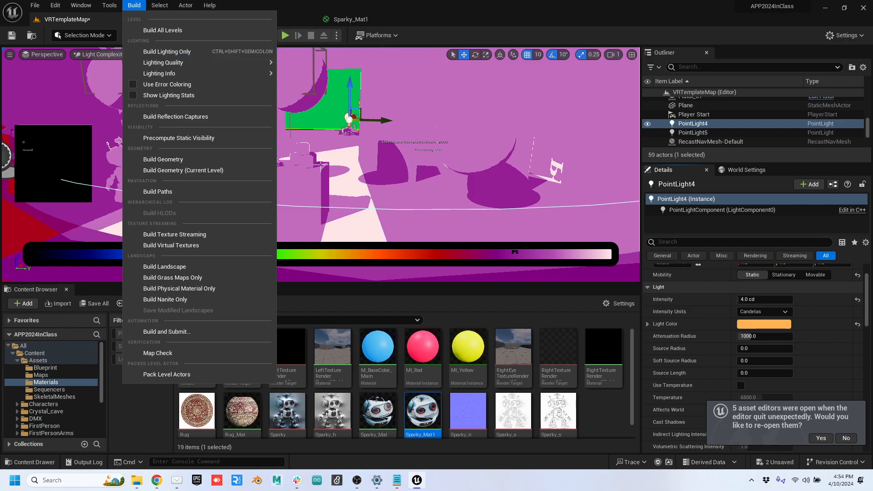
{"action": "key", "text": "Escape"}
Step: Decline re-opening the asset editors that were open when the editor quit unexpectedly
{"action": "scroll", "coordinate": [756, 357], "scroll_direction": "down", "scroll_amount": 4}
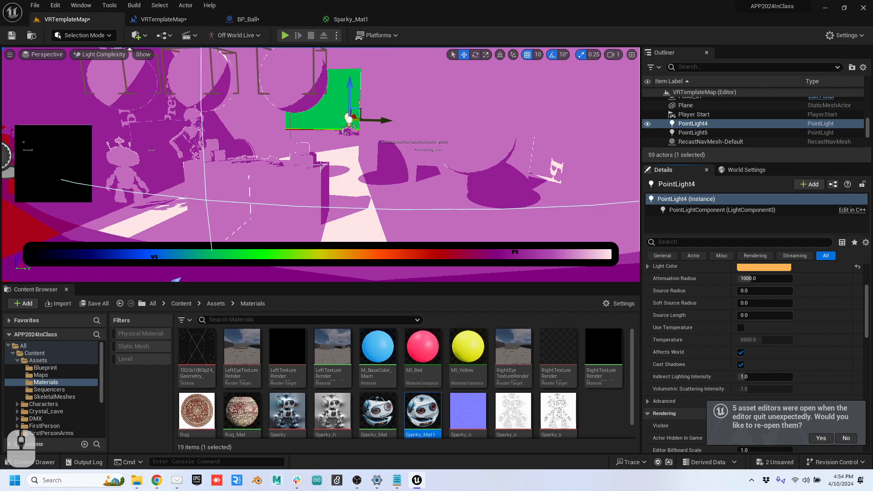
{"action": "left_click", "coordinate": [846, 438]}
{"action": "scroll", "coordinate": [800, 409], "scroll_direction": "down", "scroll_amount": 1}
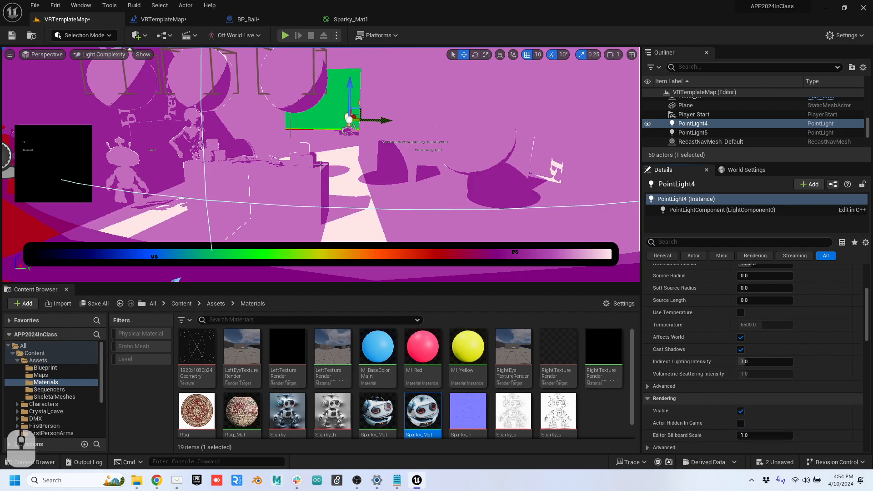
Step: Look through the light settings of PointLight4 and turn off its Cast Shadows option
{"action": "scroll", "coordinate": [755, 354], "scroll_direction": "up", "scroll_amount": 2}
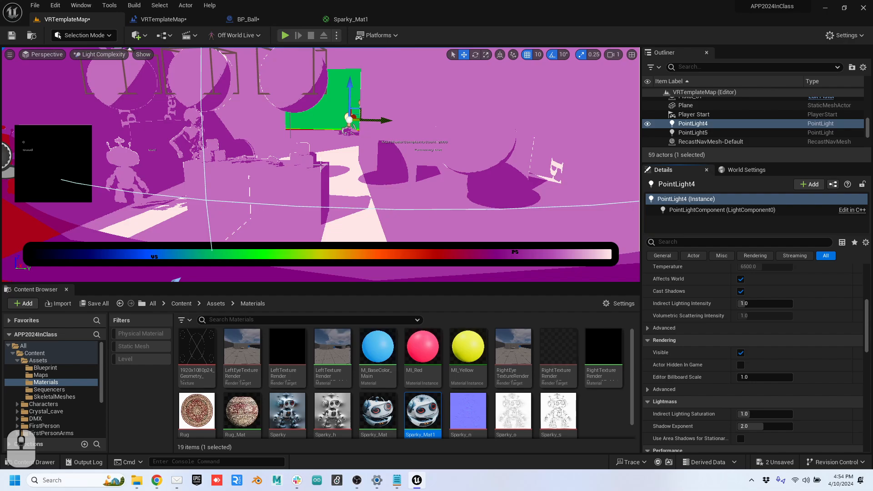
{"action": "scroll", "coordinate": [754, 354], "scroll_direction": "down", "scroll_amount": 4}
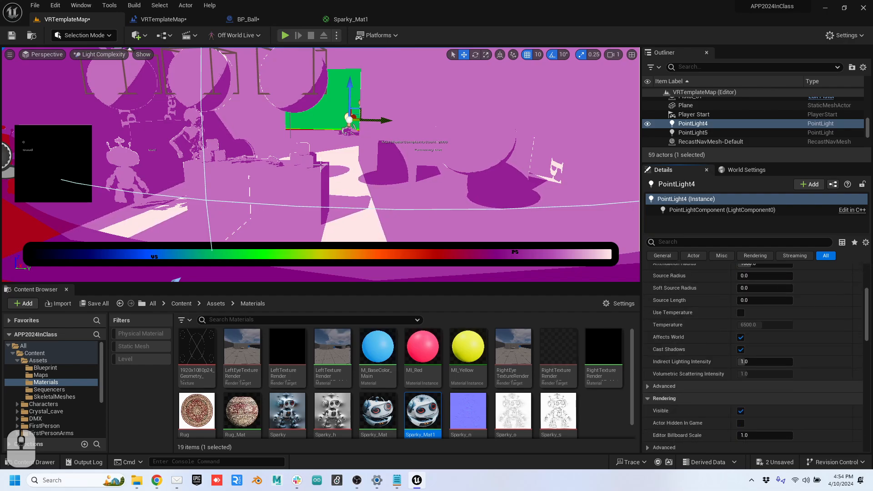
{"action": "scroll", "coordinate": [755, 354], "scroll_direction": "down", "scroll_amount": 10}
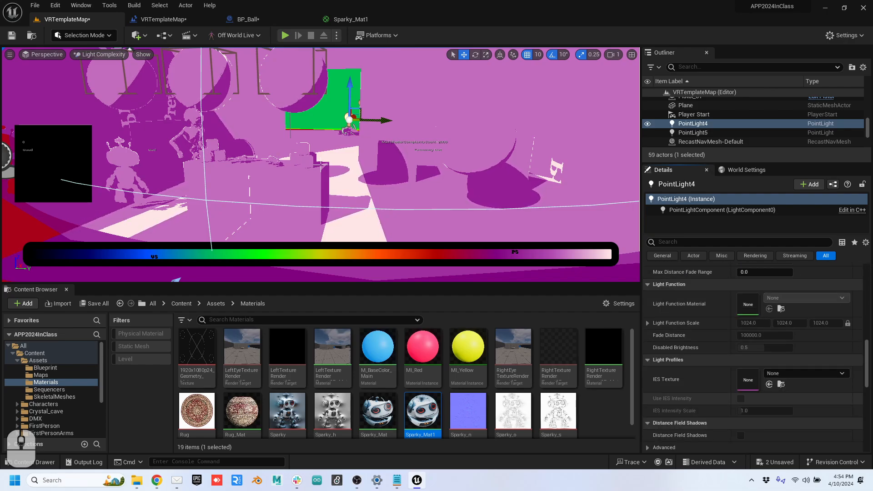
{"action": "scroll", "coordinate": [758, 382], "scroll_direction": "down", "scroll_amount": 6}
{"action": "scroll", "coordinate": [759, 382], "scroll_direction": "up", "scroll_amount": 6}
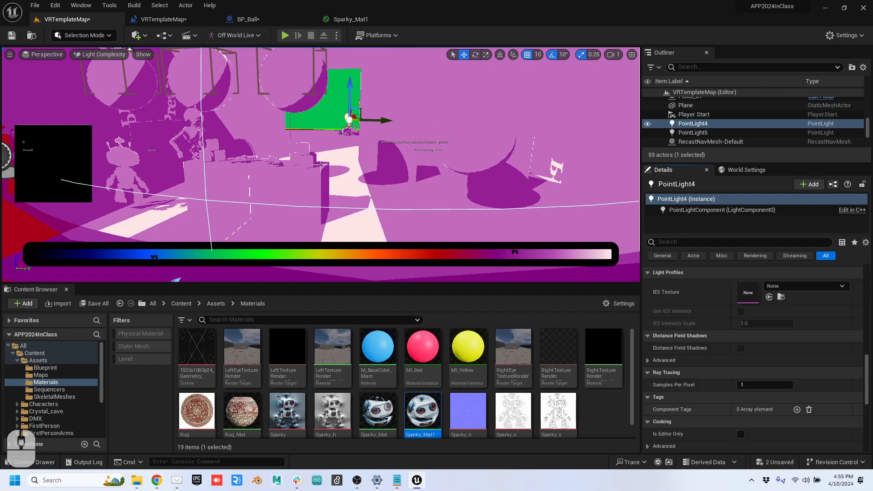
{"action": "scroll", "coordinate": [769, 384], "scroll_direction": "up", "scroll_amount": 6}
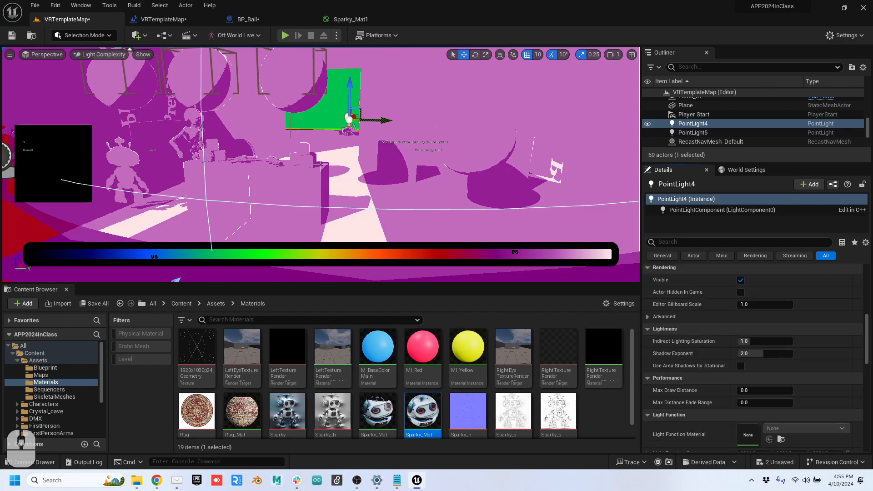
{"action": "scroll", "coordinate": [755, 359], "scroll_direction": "up", "scroll_amount": 6}
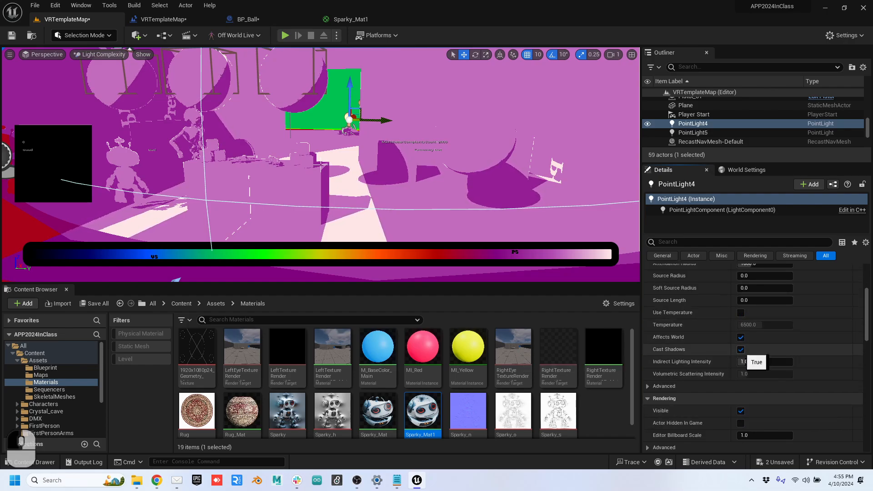
{"action": "left_click", "coordinate": [741, 349]}
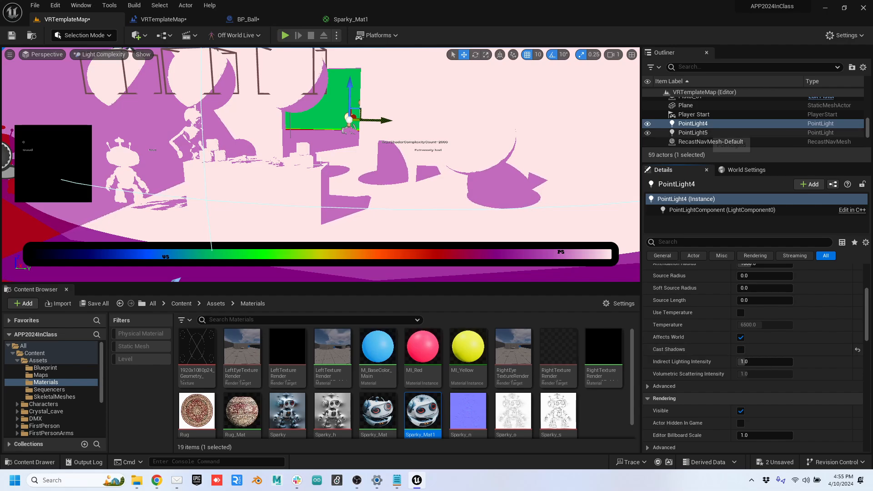
Step: Turn off Cast Shadows for the PointLight5 actor
{"action": "left_click", "coordinate": [693, 133]}
{"action": "left_click", "coordinate": [741, 350]}
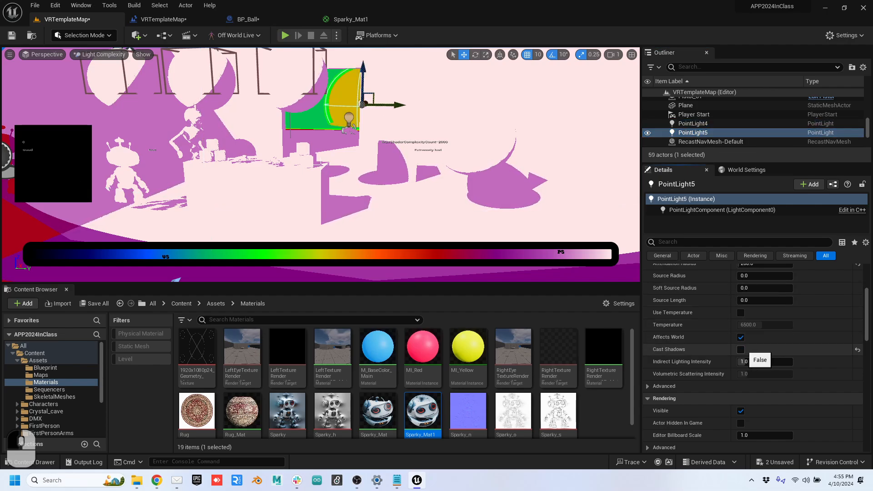
{"action": "right_click_drag", "start_coordinate": [321, 165], "coordinate": [321, 164]}
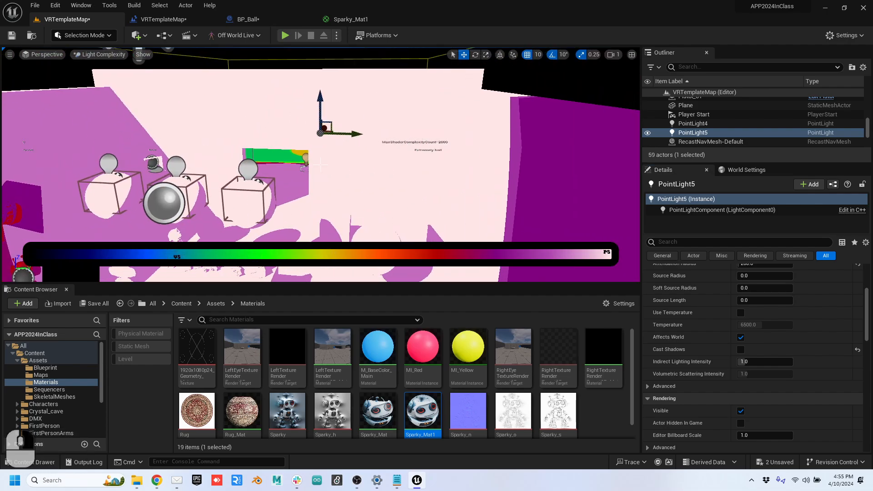
{"action": "scroll", "coordinate": [728, 291], "scroll_direction": "up", "scroll_amount": 5}
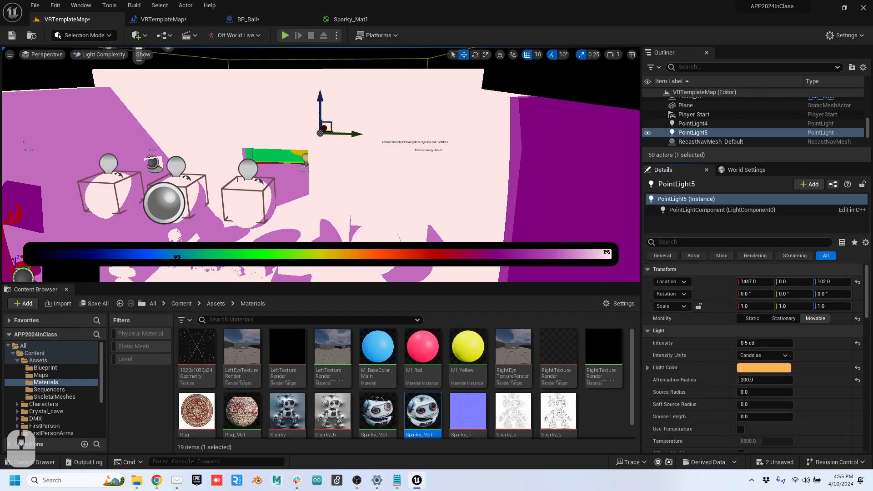
Step: Switch the level viewport to the Shader Complexity optimization view mode and inspect the scene from another viewpoint
{"action": "left_click", "coordinate": [104, 54]}
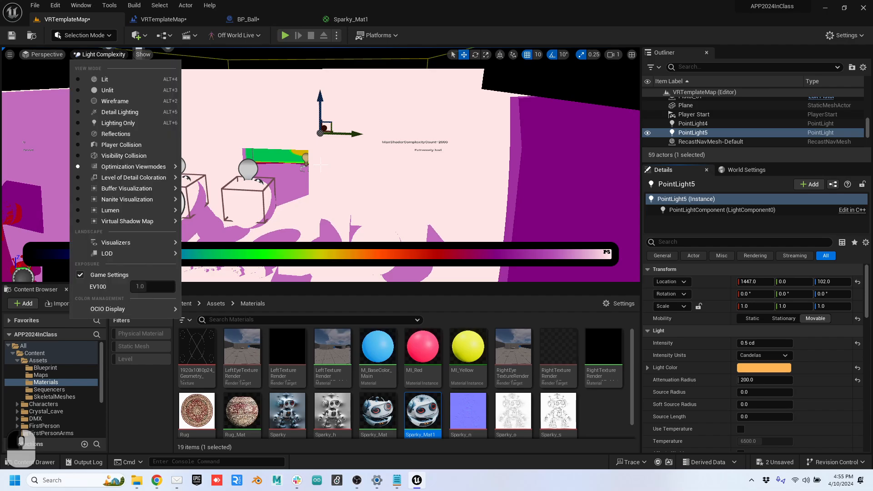
{"action": "mouse_move", "coordinate": [136, 166]}
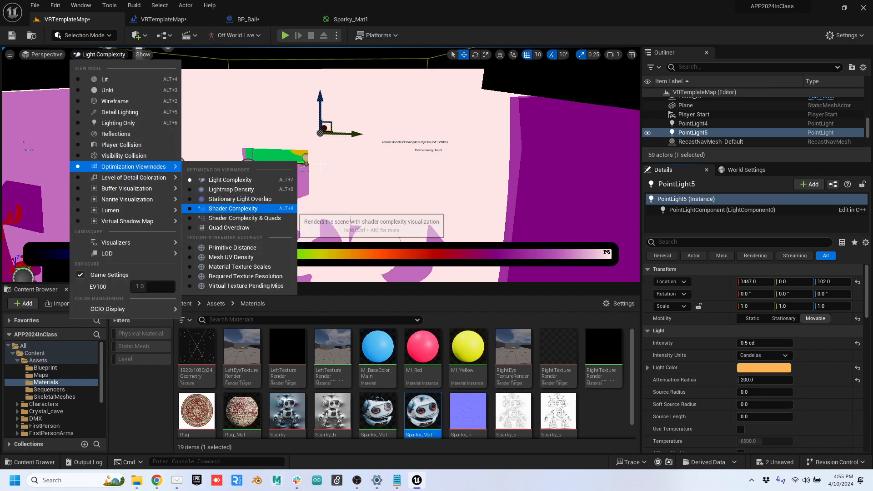
{"action": "left_click", "coordinate": [233, 208]}
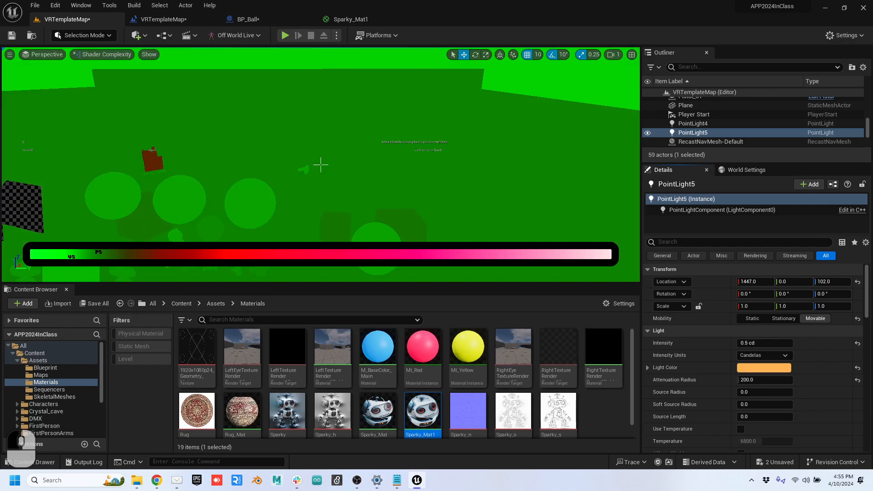
{"action": "mouse_move", "coordinate": [321, 165]}
{"action": "right_mouse_down"}
{"action": "mouse_move", "coordinate": [272, 182]}
{"action": "mouse_move", "coordinate": [273, 191]}
{"action": "mouse_move", "coordinate": [321, 164]}
{"action": "right_mouse_up"}
{"action": "key", "text": "d"}
{"action": "key", "text": "w"}
{"action": "key", "text": "w"}
{"action": "key", "text": "a"}
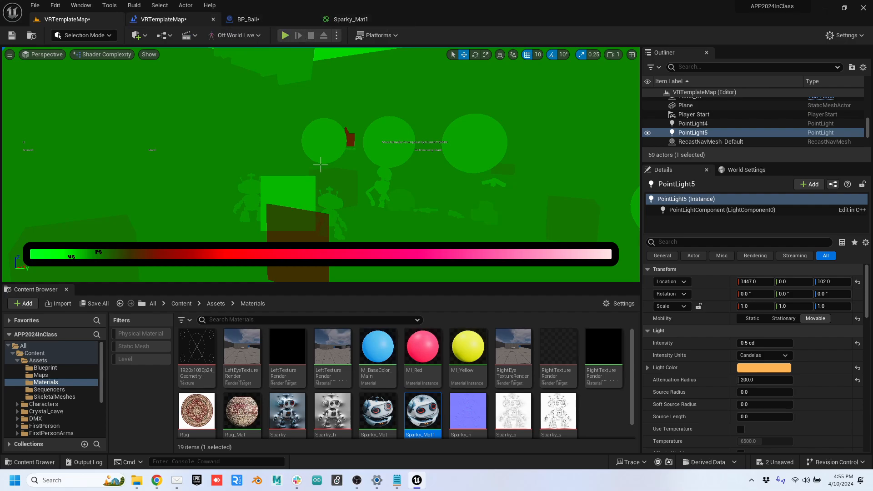
Step: Open the Statistics audit tool and display Primitive Stats for the level
{"action": "left_click", "coordinate": [133, 5]}
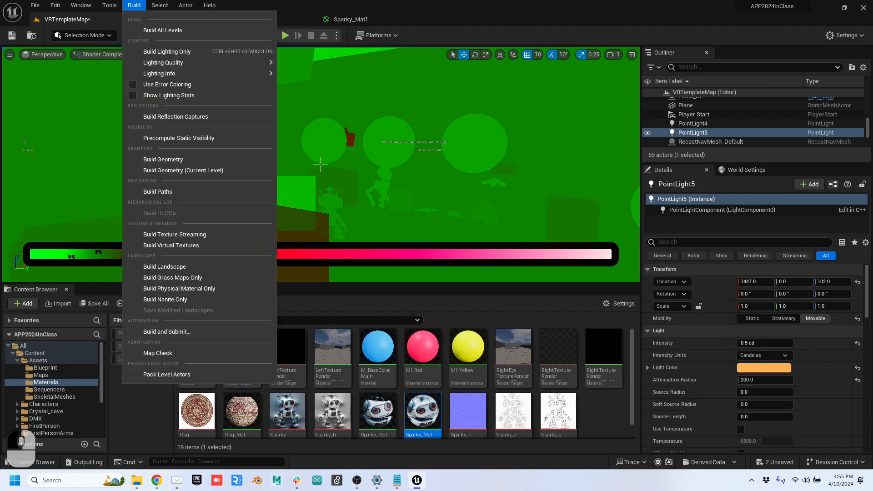
{"action": "mouse_move", "coordinate": [81, 5]}
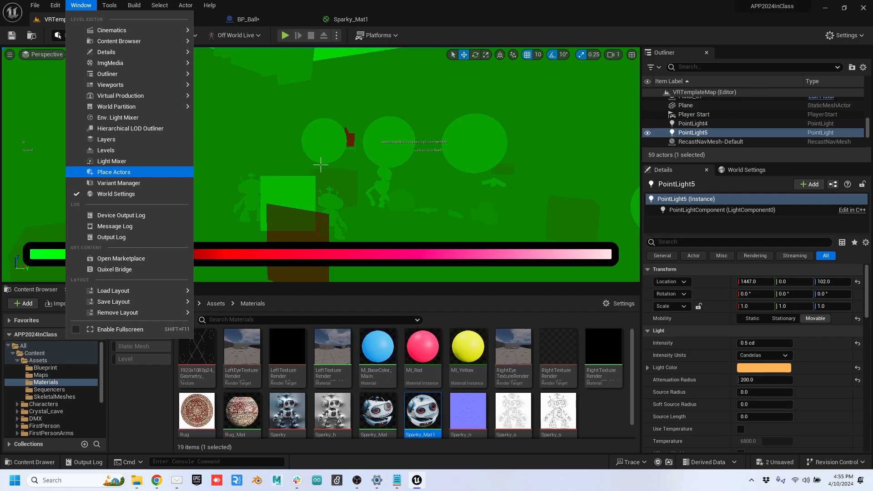
{"action": "mouse_move", "coordinate": [109, 5]}
{"action": "mouse_move", "coordinate": [131, 194]}
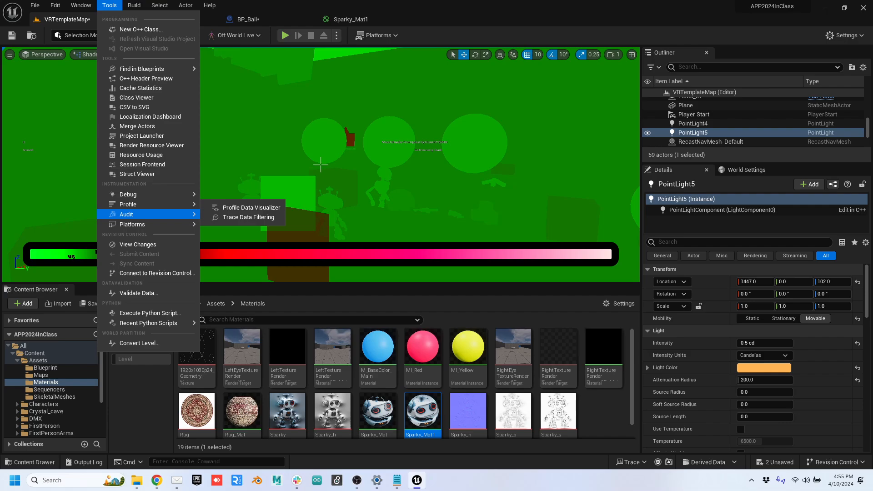
{"action": "mouse_move", "coordinate": [132, 214]}
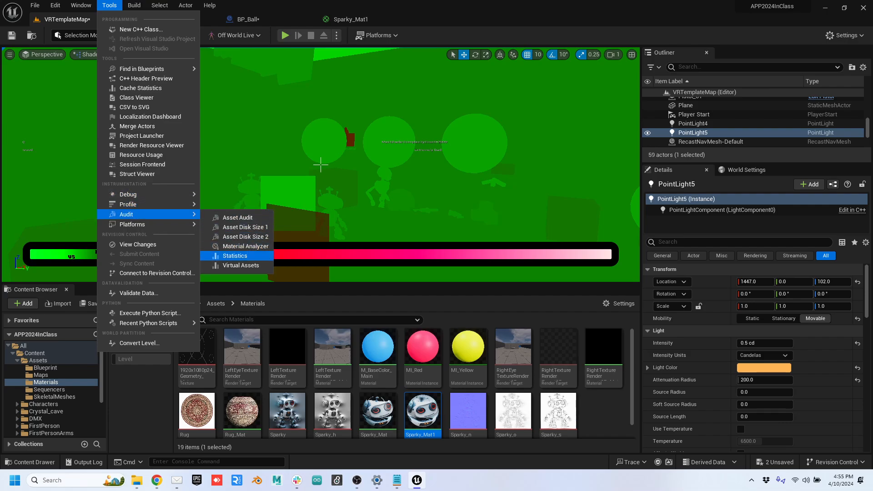
{"action": "left_click", "coordinate": [234, 255]}
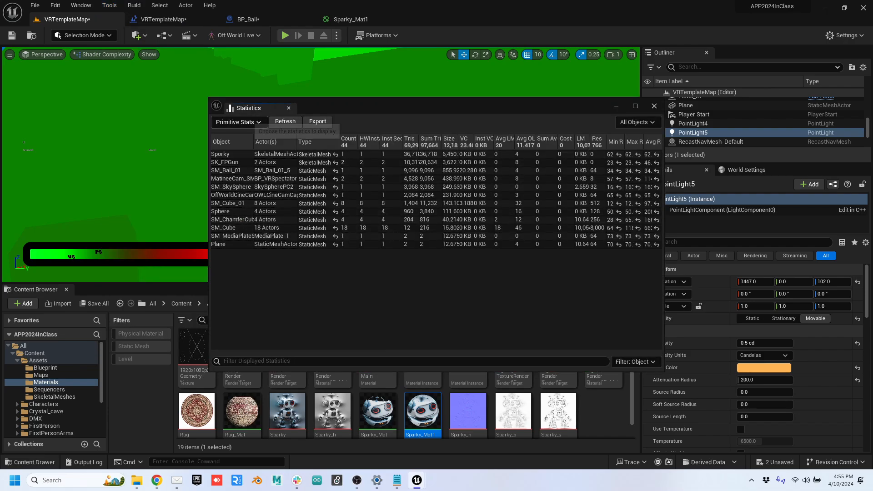
{"action": "left_click", "coordinate": [239, 121]}
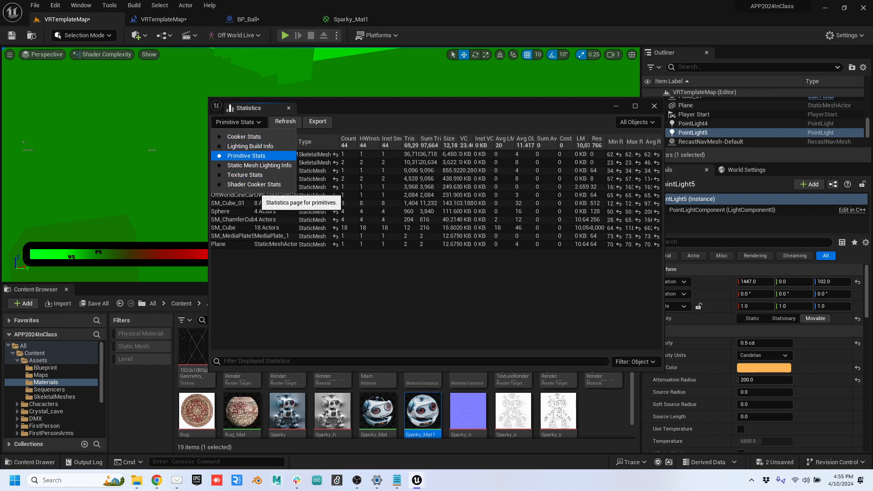
{"action": "left_click", "coordinate": [245, 156]}
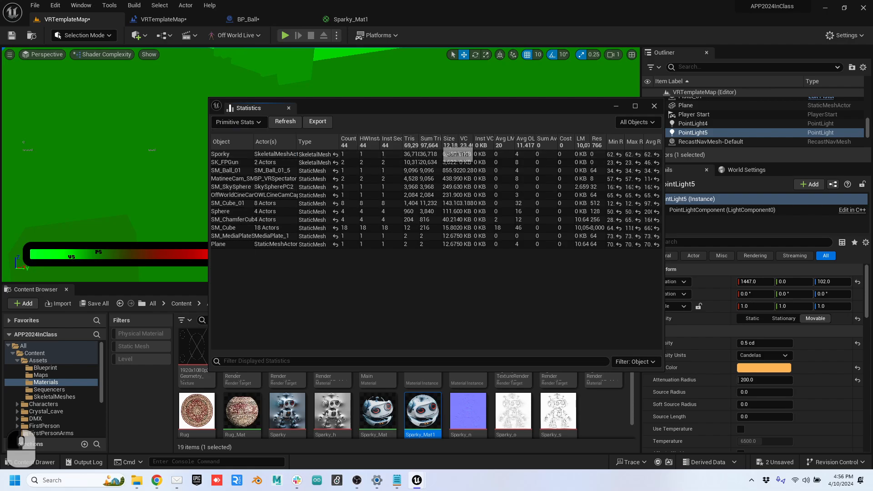
Step: Widen the Tris and Sum Tris columns and compare the triangle figures of the Sporky and SM_Cube meshes
{"action": "left_click_drag", "start_coordinate": [441, 139], "coordinate": [483, 138]}
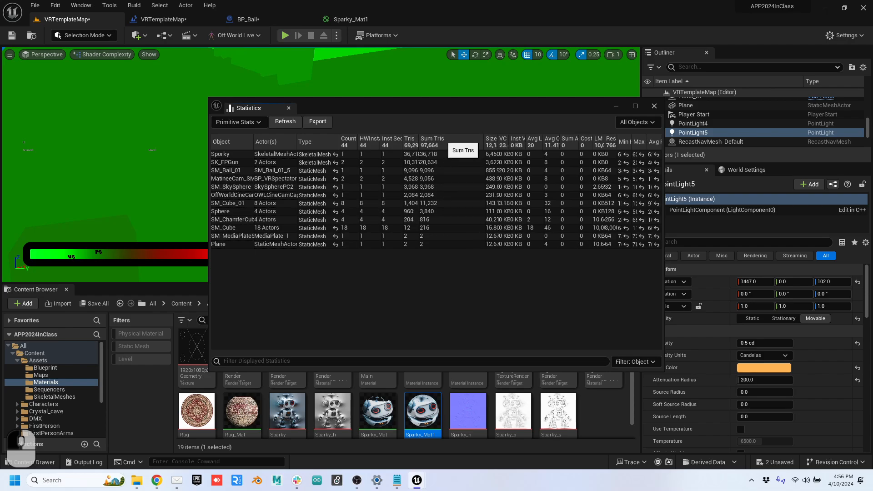
{"action": "left_click_drag", "start_coordinate": [419, 141], "coordinate": [433, 141]}
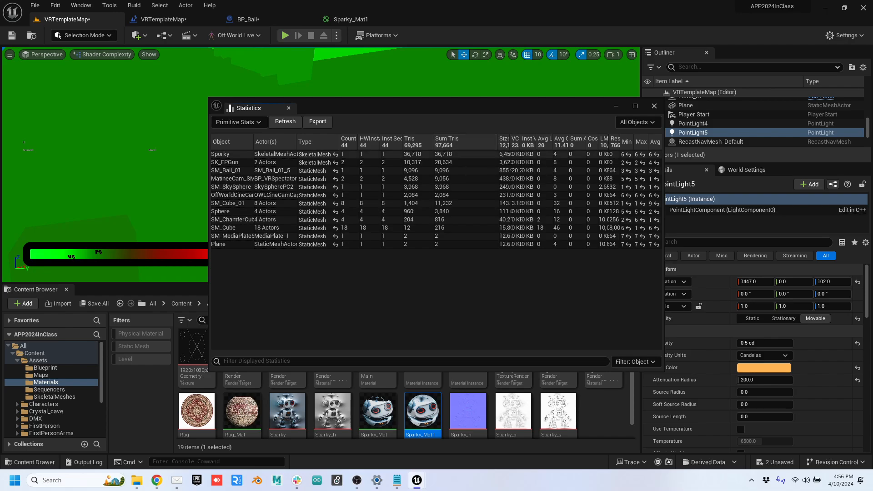
{"action": "left_click", "coordinate": [418, 154]}
{"action": "left_click", "coordinate": [455, 154]}
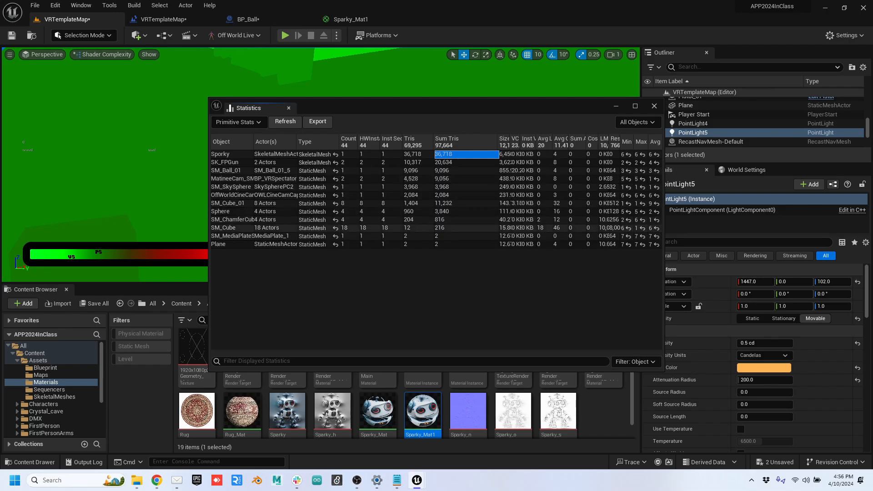
{"action": "left_click", "coordinate": [418, 228]}
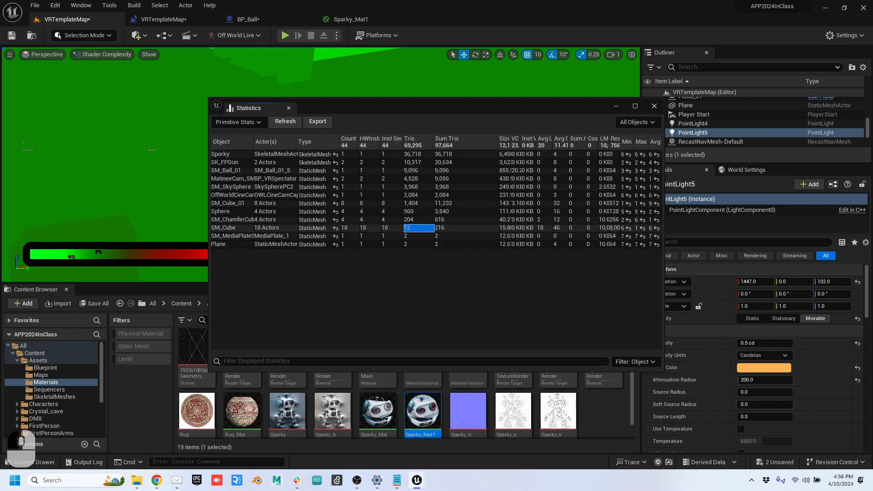
{"action": "left_click", "coordinate": [455, 228]}
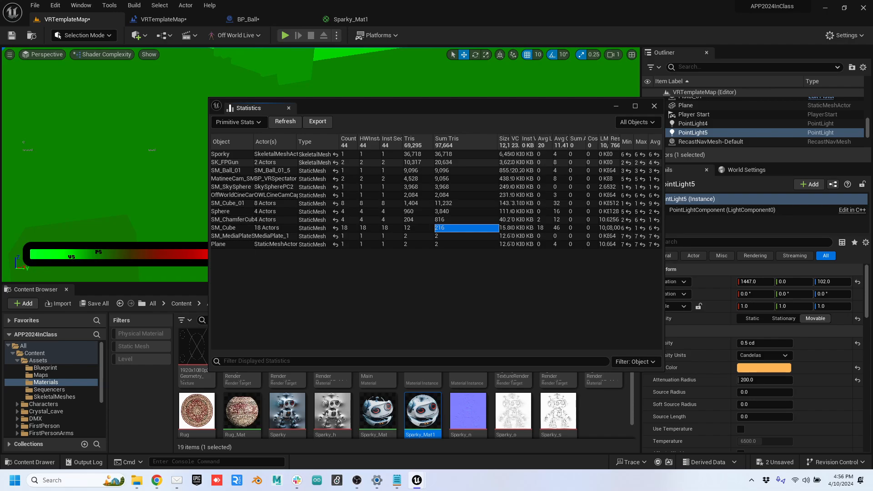
Step: Switch the statistics to Texture Stats, sort the textures by maximum dimension, and locate the T_diffuse_remeshed texture in the project content
{"action": "left_click", "coordinate": [238, 122]}
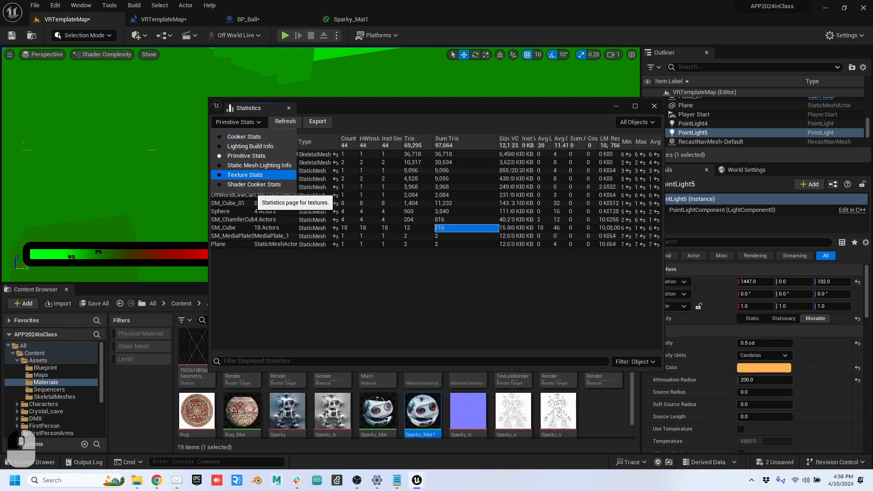
{"action": "left_click", "coordinate": [255, 175]}
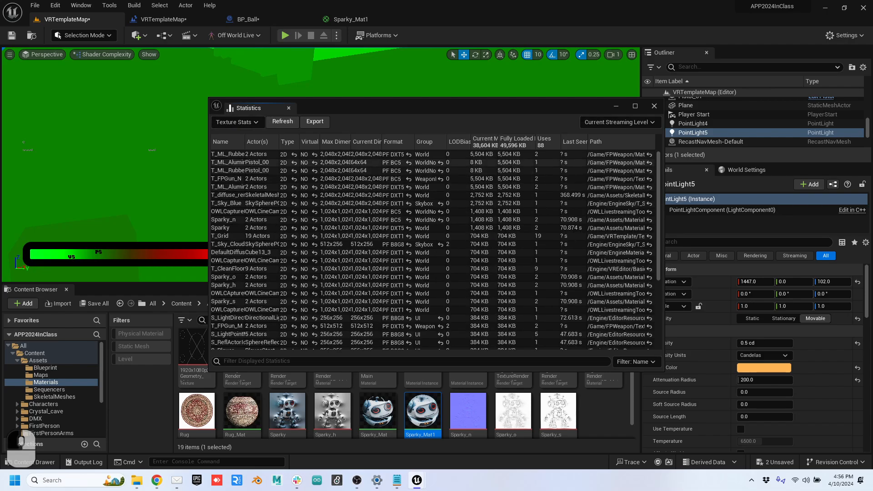
{"action": "left_click", "coordinate": [336, 142]}
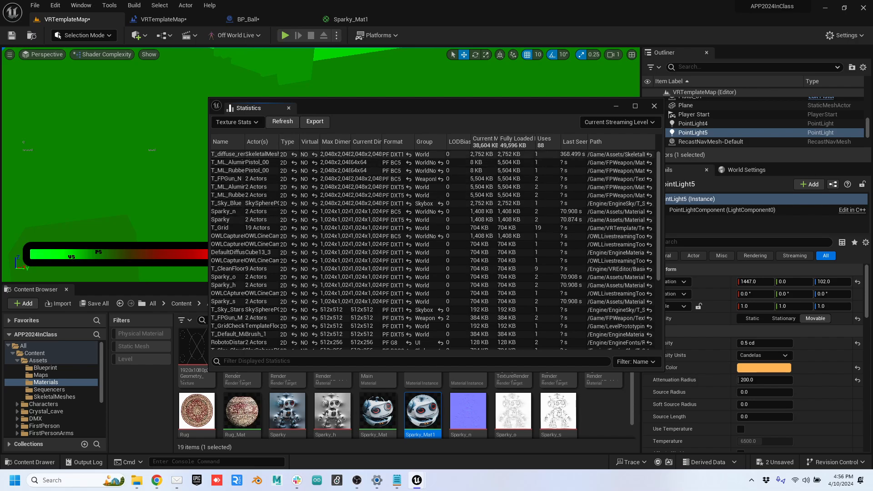
{"action": "left_click", "coordinate": [226, 154]}
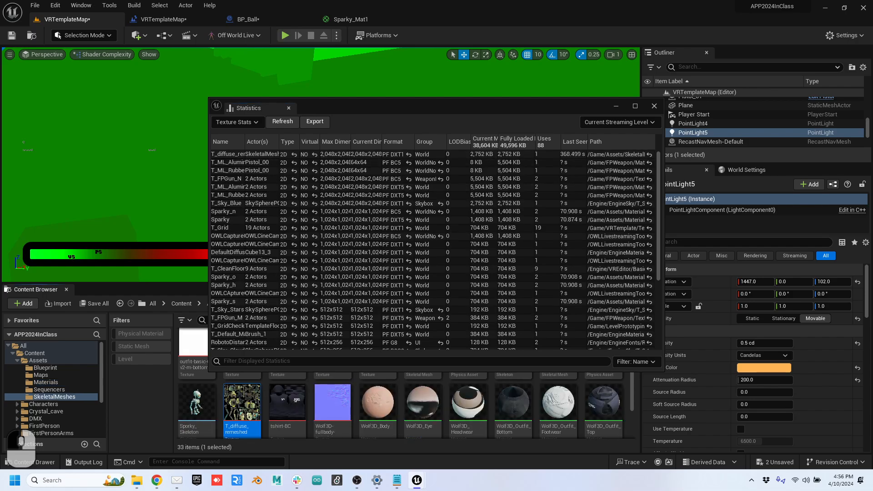
Step: Return to Primitive Stats and locate the source assets of listed meshes, including OffWorldCineCamCapture, keeping the content thumbnails unobstructed
{"action": "left_click", "coordinate": [235, 121]}
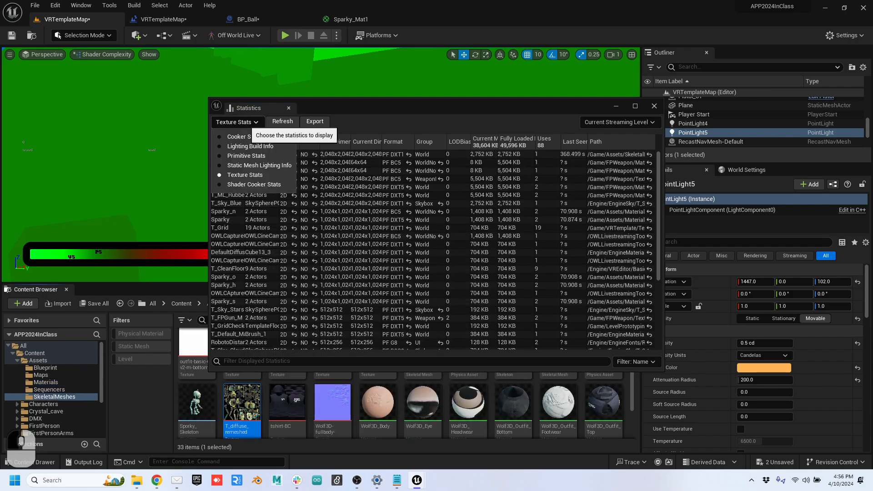
{"action": "left_click", "coordinate": [246, 155]}
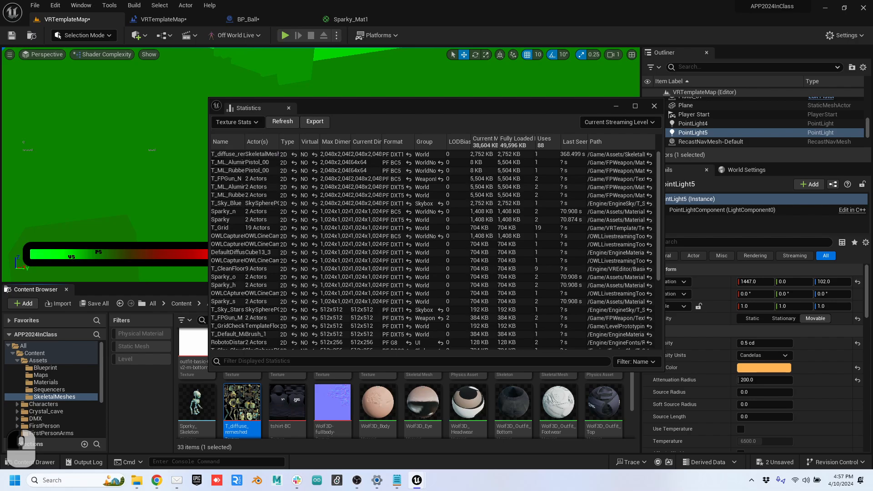
{"action": "left_click", "coordinate": [226, 170]}
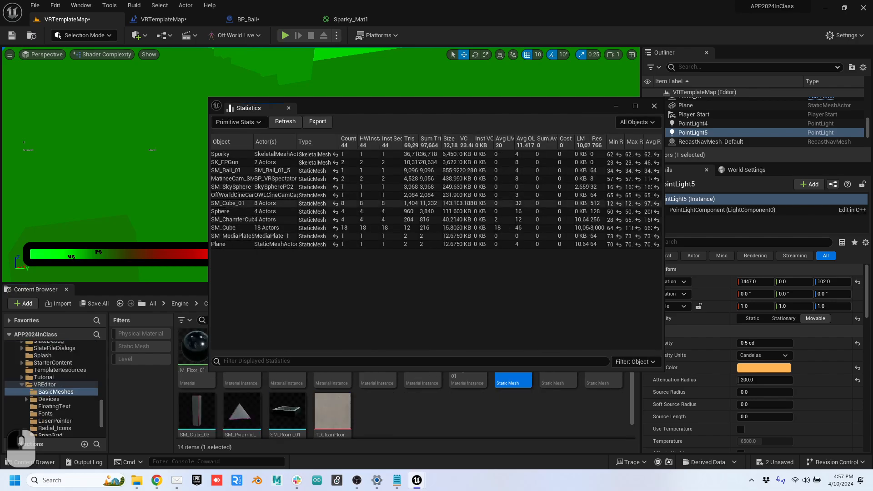
{"action": "left_click", "coordinate": [228, 203]}
{"action": "double_click", "coordinate": [232, 195]}
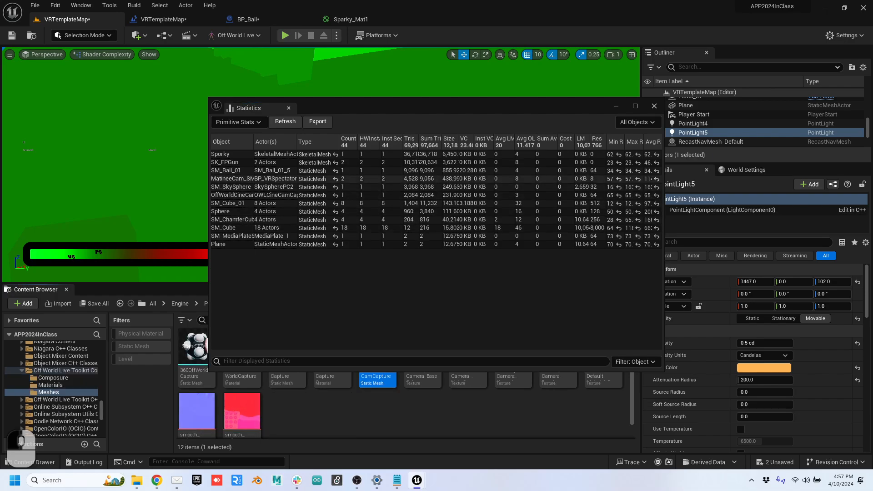
{"action": "left_click_drag", "start_coordinate": [432, 106], "coordinate": [402, 51]}
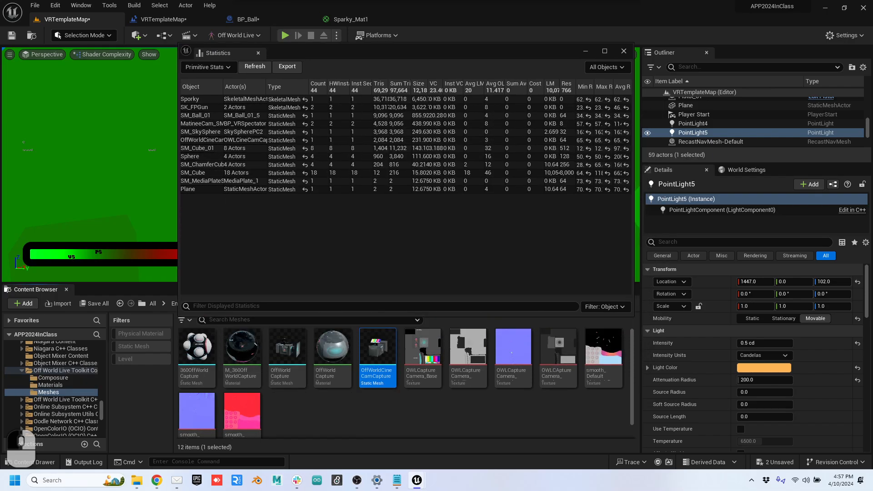
{"action": "mouse_move", "coordinate": [382, 359]}
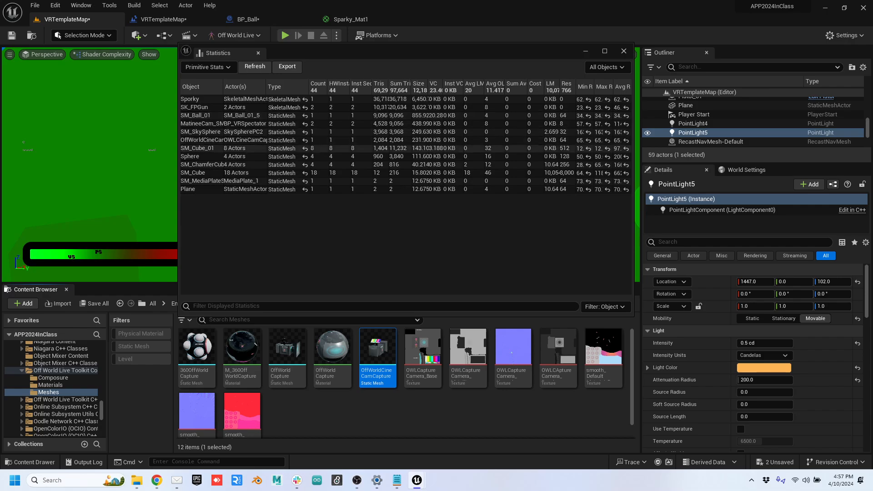
Step: Open the SM_ChamferCube mesh listed in the statistics and examine the termination options in its LOD 0 reduction settings
{"action": "left_click", "coordinate": [200, 165]}
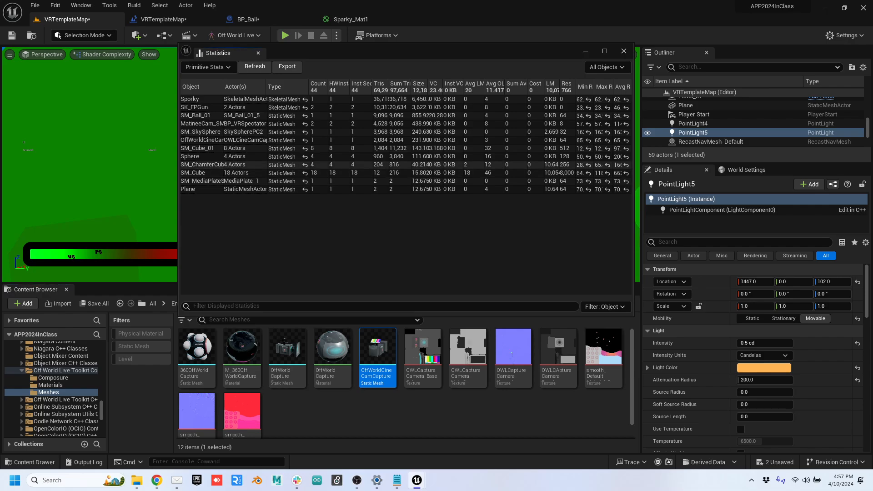
{"action": "double_click", "coordinate": [194, 348]}
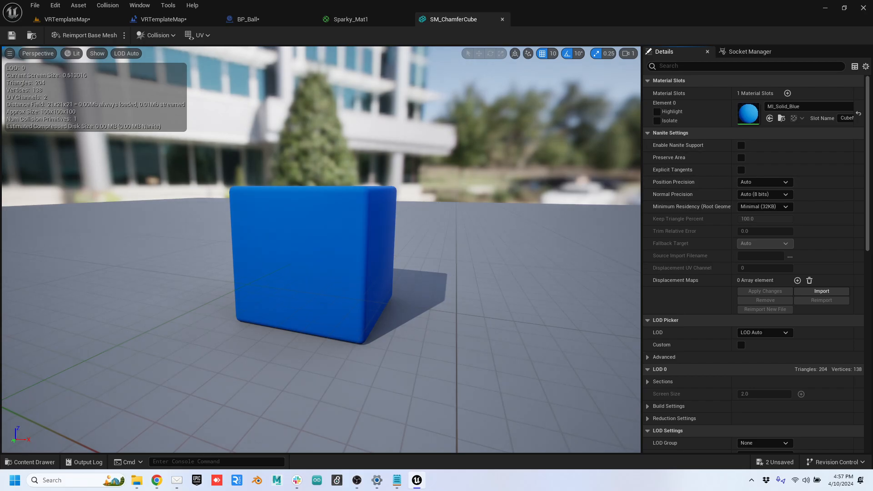
{"action": "scroll", "coordinate": [754, 264], "scroll_direction": "down", "scroll_amount": 5}
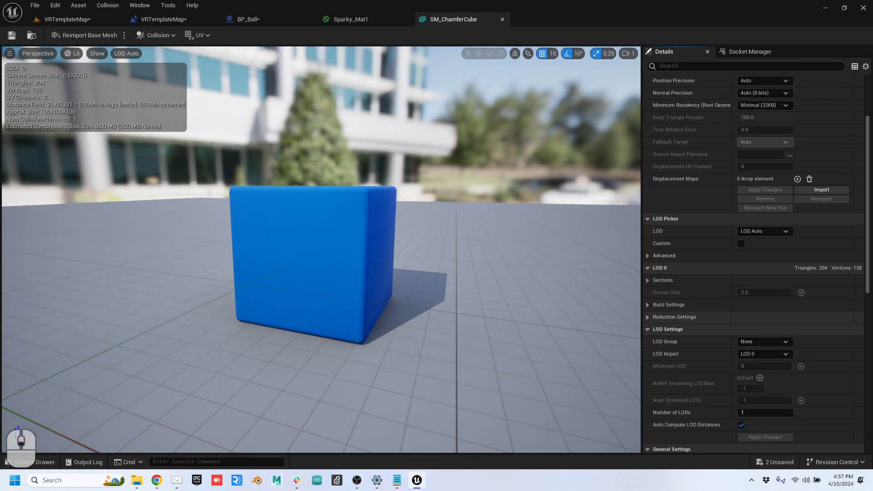
{"action": "left_click", "coordinate": [674, 273]}
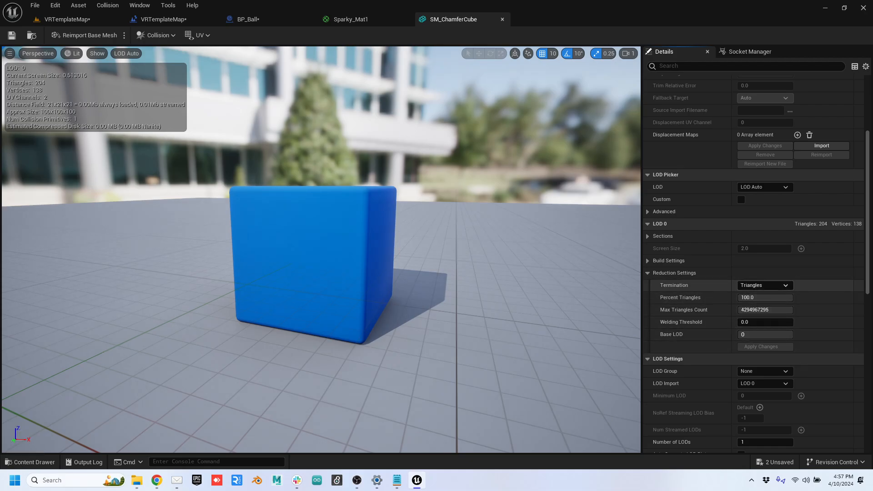
{"action": "left_click", "coordinate": [764, 286]}
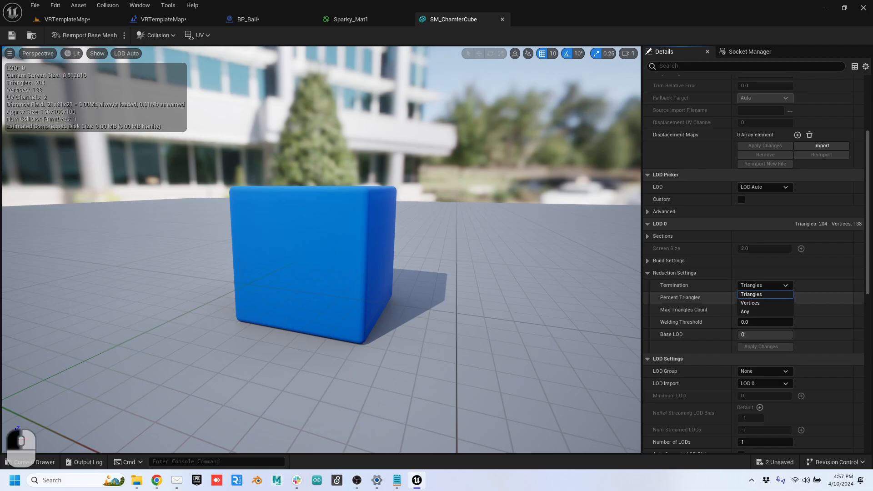
{"action": "left_click", "coordinate": [714, 285]}
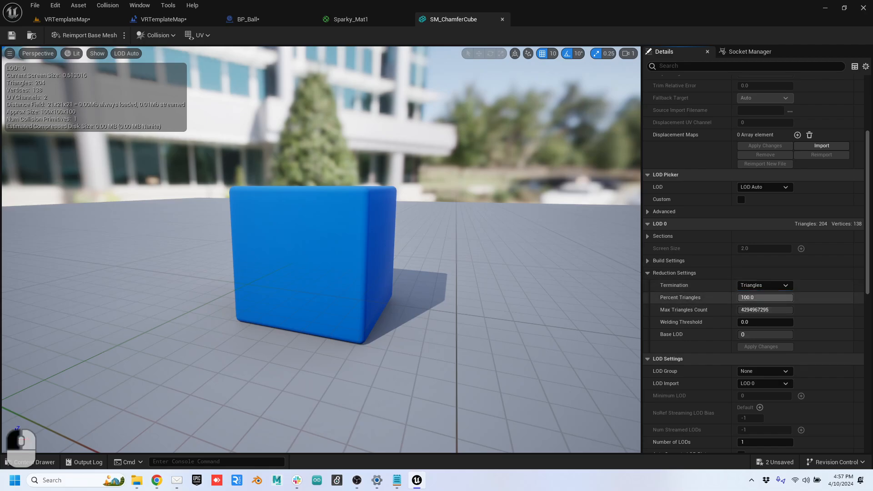
Step: Reduce SM_ChamferCube's LOD 0 to 10 percent triangles and apply the reduction
{"action": "left_click", "coordinate": [764, 297]}
{"action": "type", "text": "10"}
{"action": "key", "text": "Tab"}
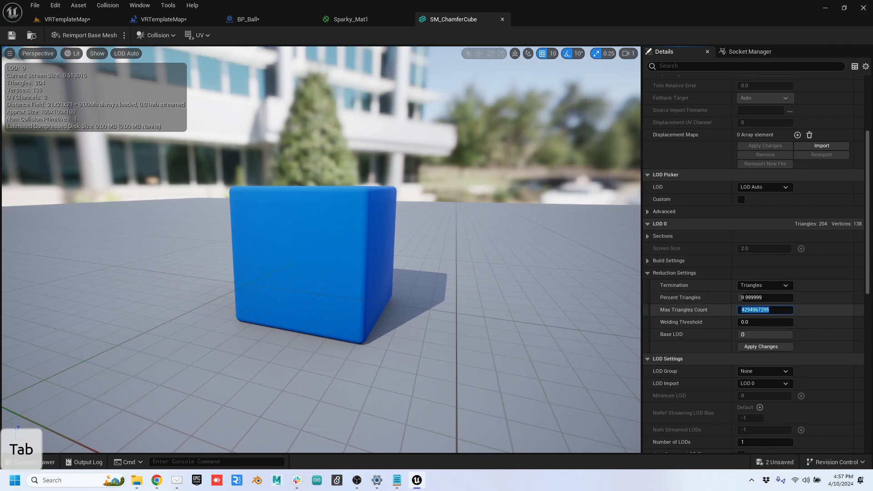
{"action": "left_click", "coordinate": [765, 346]}
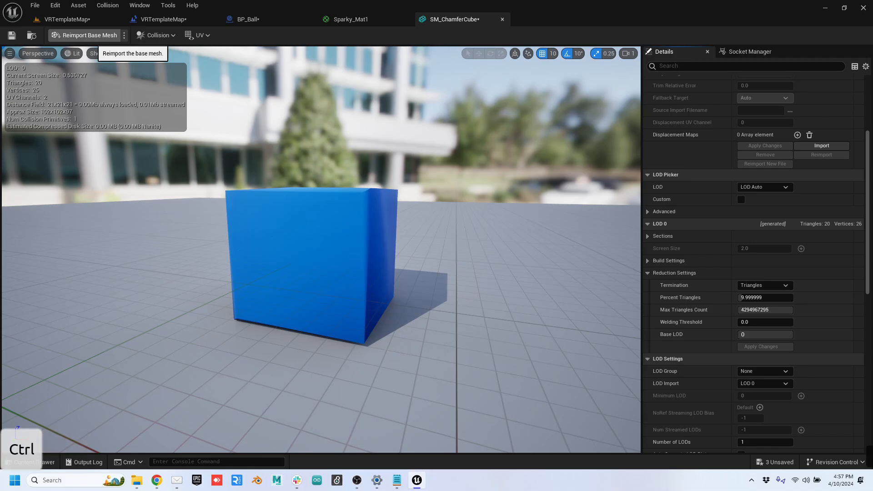
Step: Undo the two latest edits, then set LOD 0's Percent Triangles to 100 and apply the change
{"action": "key", "text": "ctrl+z"}
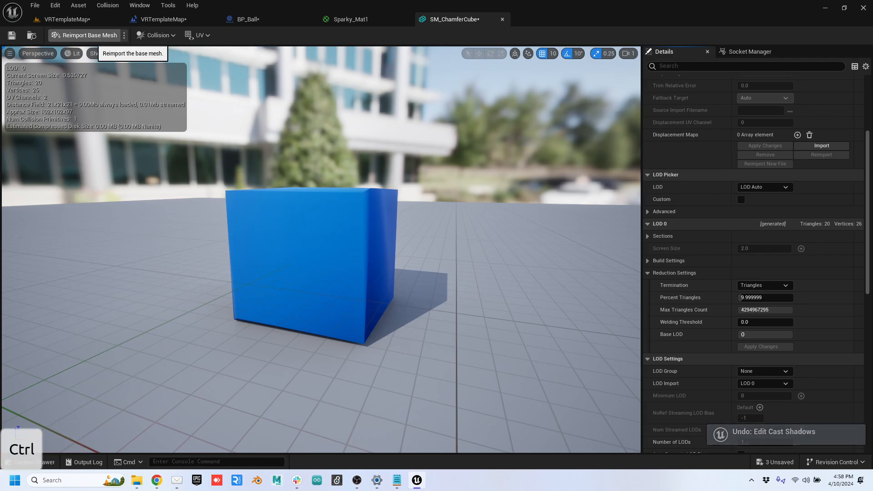
{"action": "key", "text": "ctrl+z"}
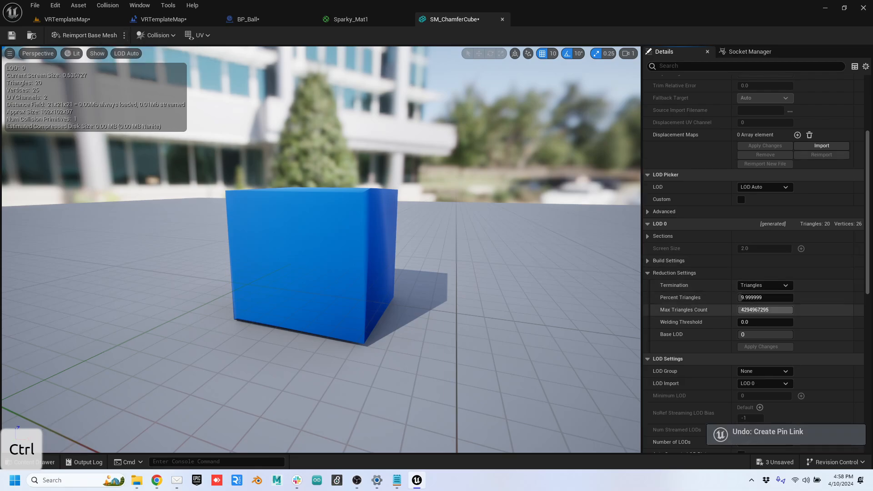
{"action": "left_click", "coordinate": [750, 297]}
{"action": "type", "text": "100"}
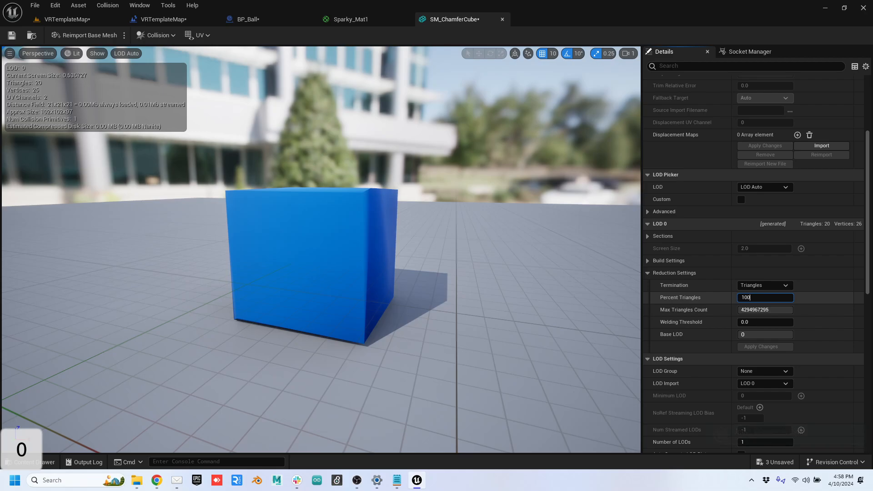
{"action": "key", "text": "Tab"}
{"action": "left_click", "coordinate": [766, 346]}
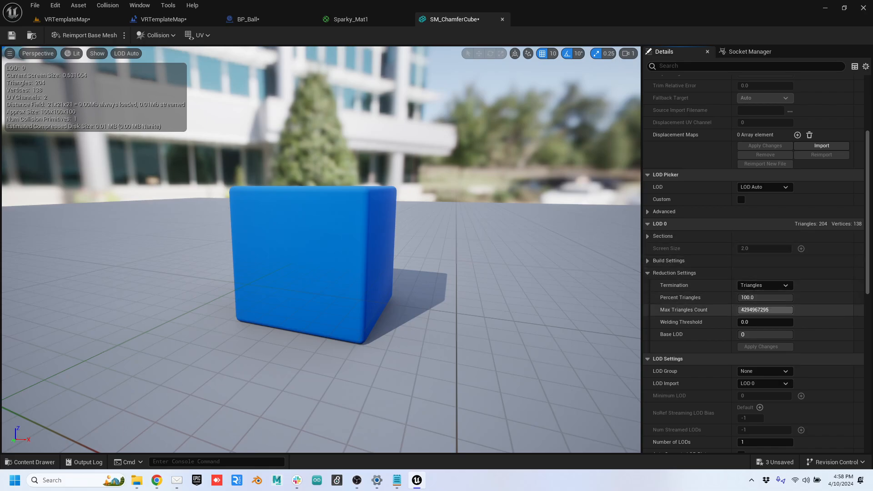
Step: Assign the LargeProp LOD group to SM_ChamferCube, accepting that its defaults overwrite the current settings
{"action": "left_click", "coordinate": [764, 371]}
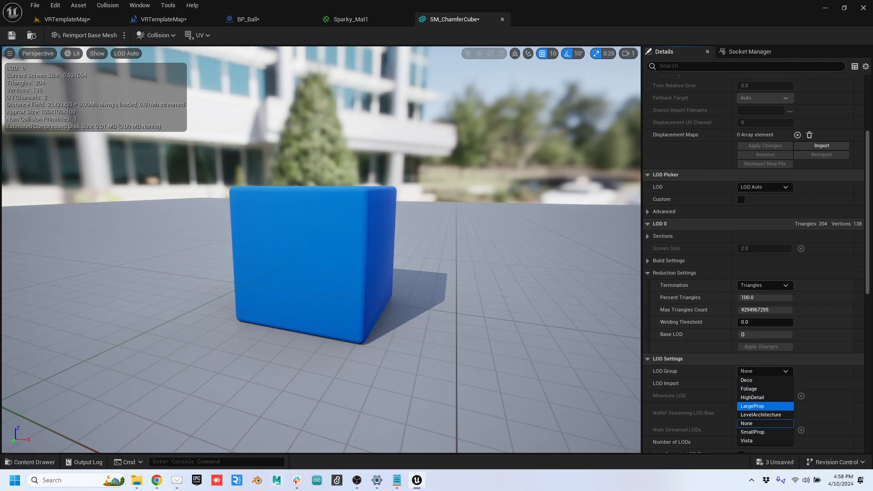
{"action": "left_click", "coordinate": [752, 406]}
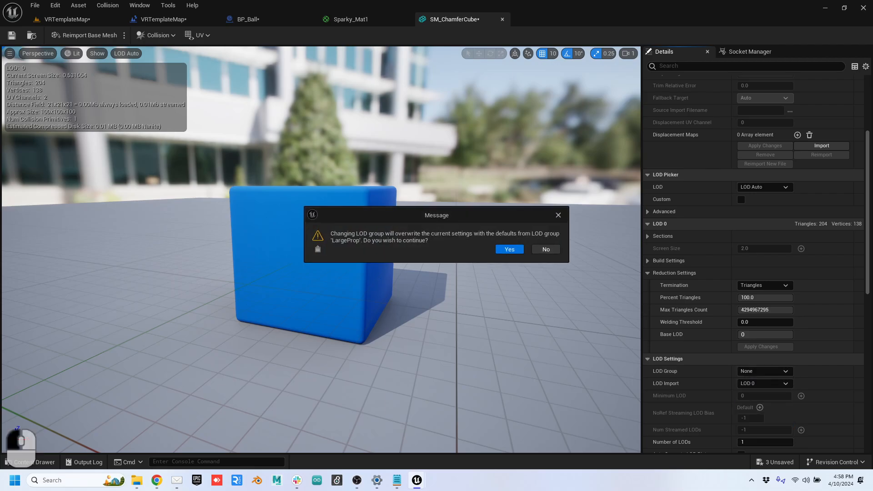
{"action": "key", "text": "Return"}
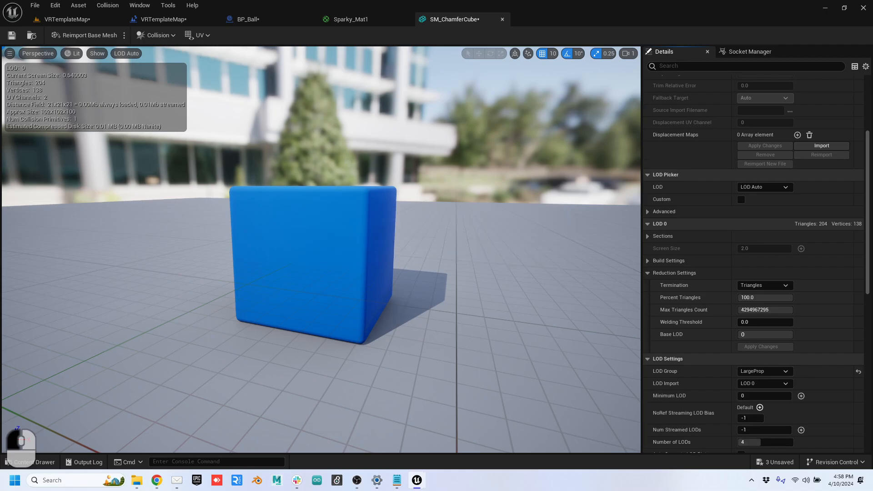
Step: Preview the chamfered cube at LOD 0 and LOD 1, and display it in Wireframe view
{"action": "left_click", "coordinate": [126, 54]}
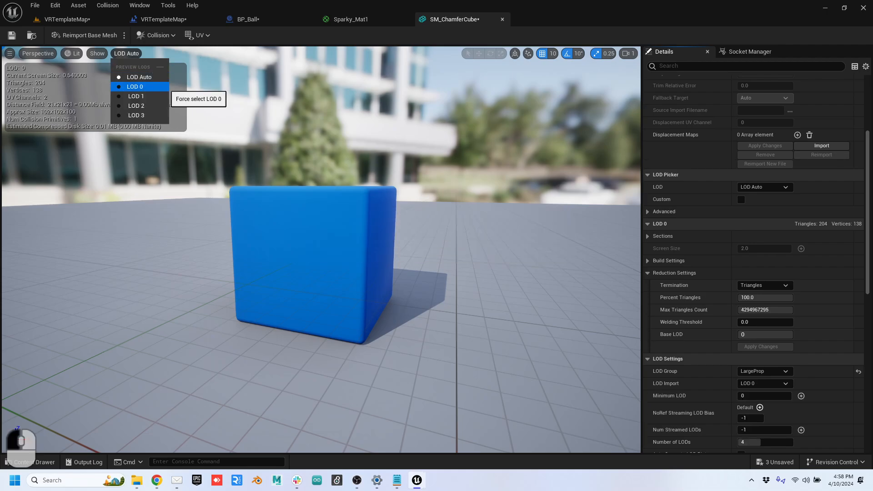
{"action": "left_click", "coordinate": [132, 86]}
{"action": "left_click", "coordinate": [121, 53]}
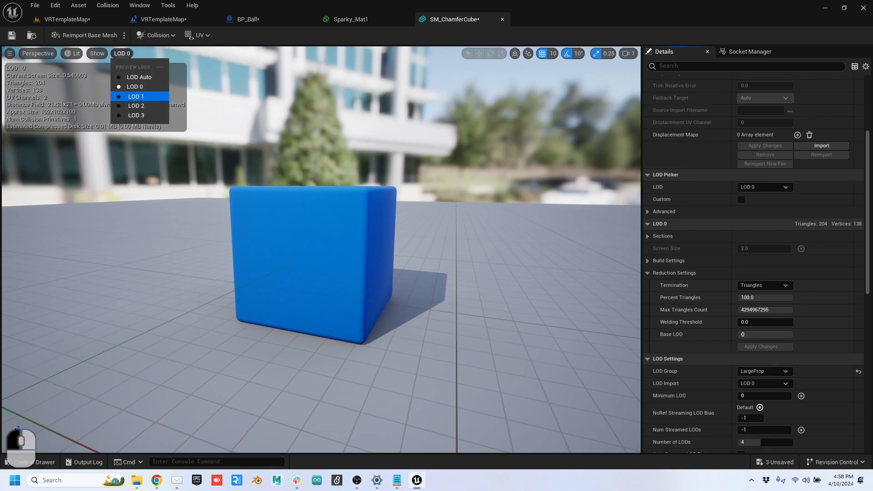
{"action": "left_click", "coordinate": [136, 96]}
{"action": "left_click", "coordinate": [122, 54]}
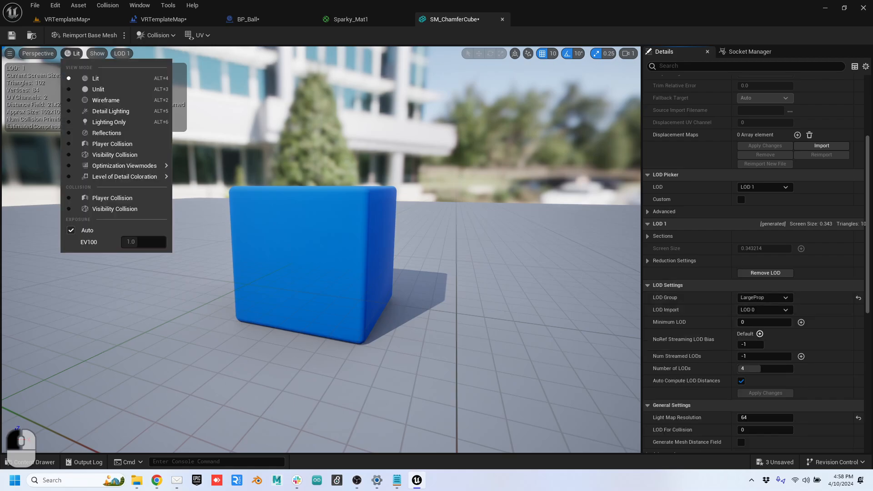
{"action": "left_click", "coordinate": [73, 53]}
{"action": "left_click", "coordinate": [73, 53]}
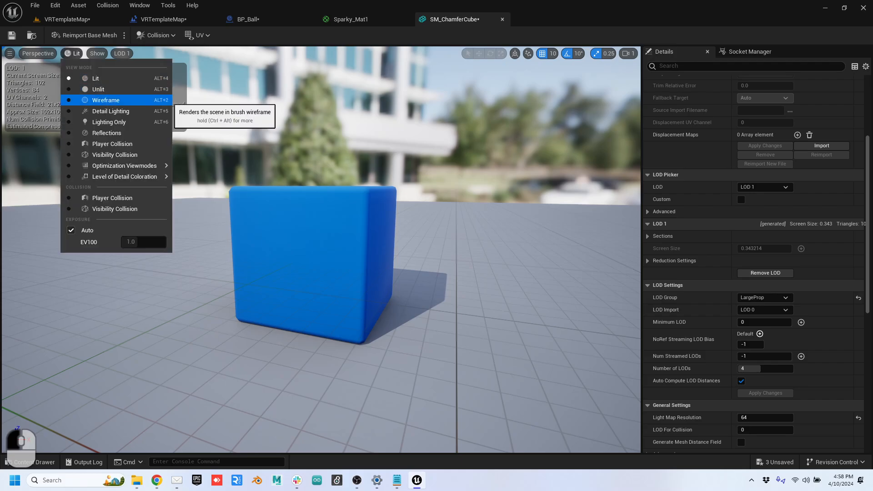
{"action": "left_click", "coordinate": [106, 100]}
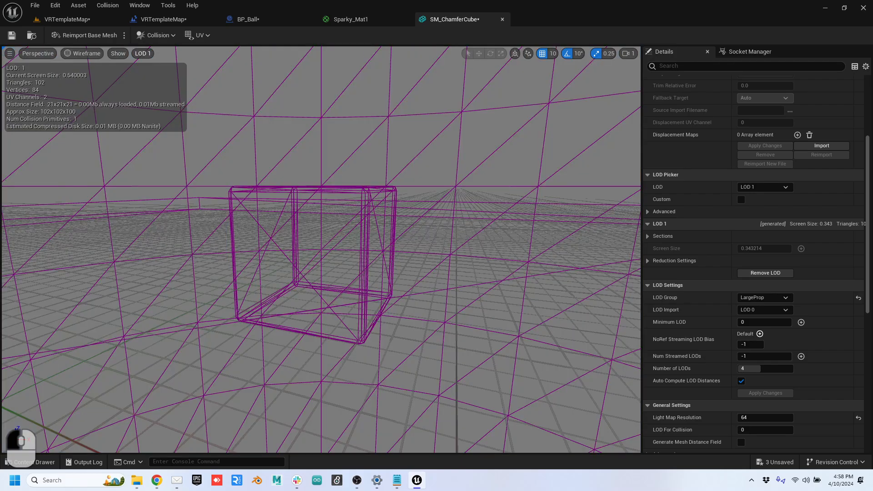
Step: Compare the cube's wireframe at LOD 3 and LOD 2
{"action": "left_click", "coordinate": [143, 53]}
{"action": "left_click", "coordinate": [145, 113]}
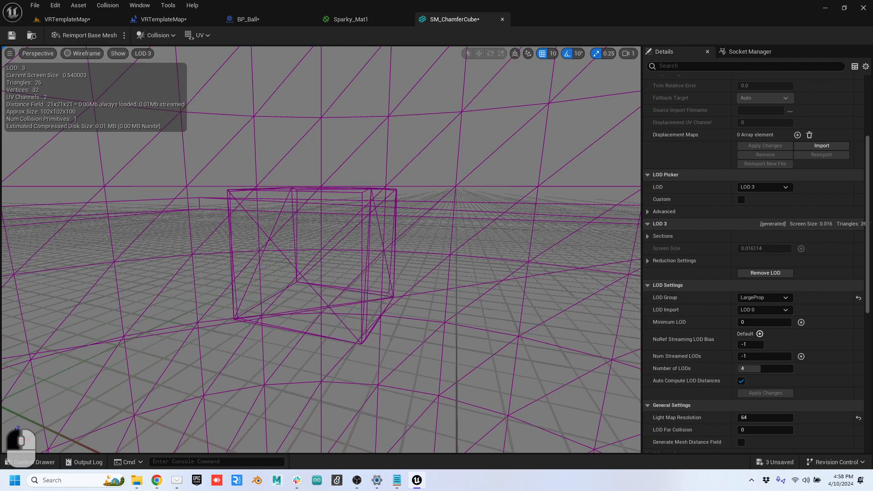
{"action": "left_click", "coordinate": [143, 53]}
{"action": "left_click", "coordinate": [145, 105]}
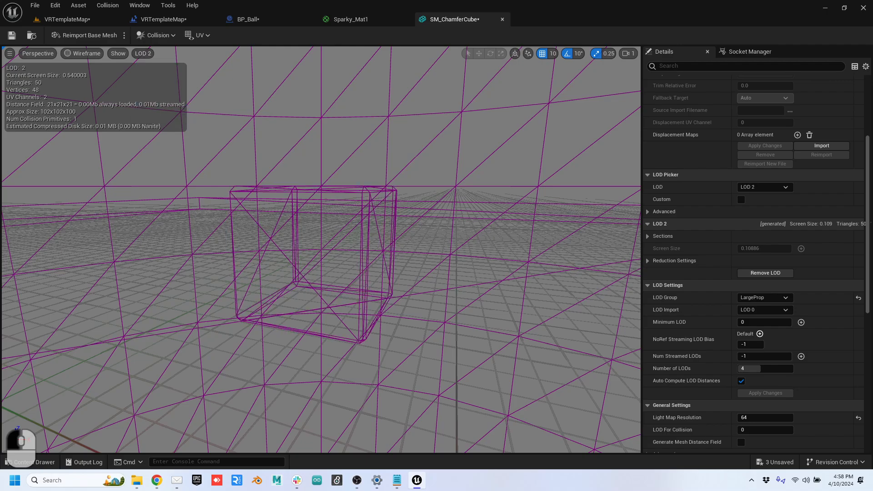
Step: Set the preview to LOD Auto and examine how the cube's level of detail changes with viewing distance
{"action": "left_click", "coordinate": [142, 53]}
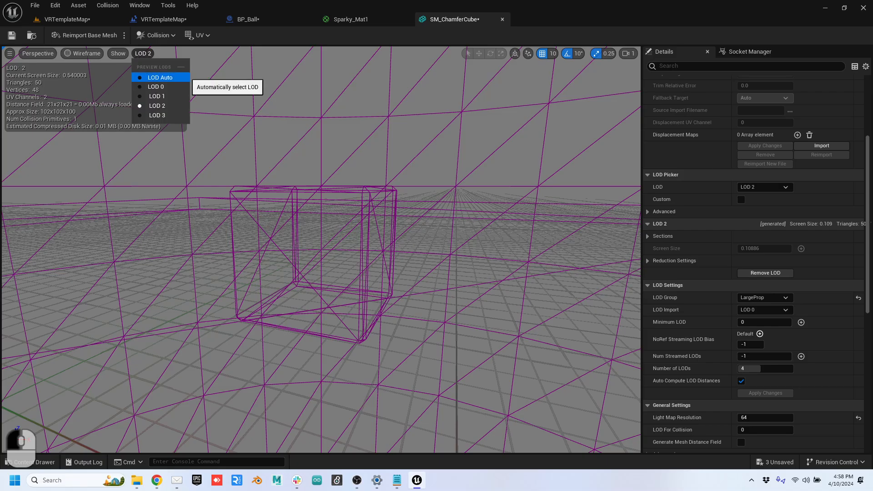
{"action": "left_click", "coordinate": [146, 78]}
{"action": "mouse_move", "coordinate": [321, 250]}
{"action": "right_mouse_down"}
{"action": "mouse_move", "coordinate": [321, 272]}
{"action": "mouse_move", "coordinate": [321, 260]}
{"action": "right_mouse_up"}
{"action": "key", "text": "s"}
{"action": "key", "text": "s"}
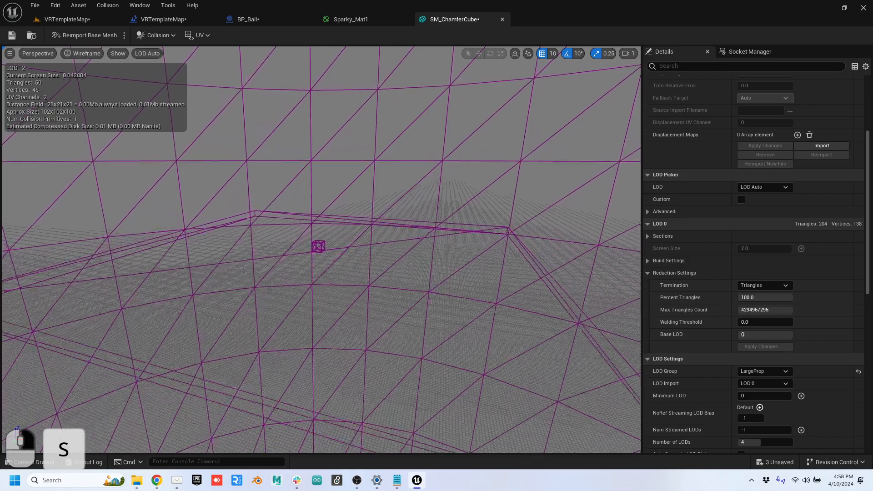
{"action": "key", "text": "w"}
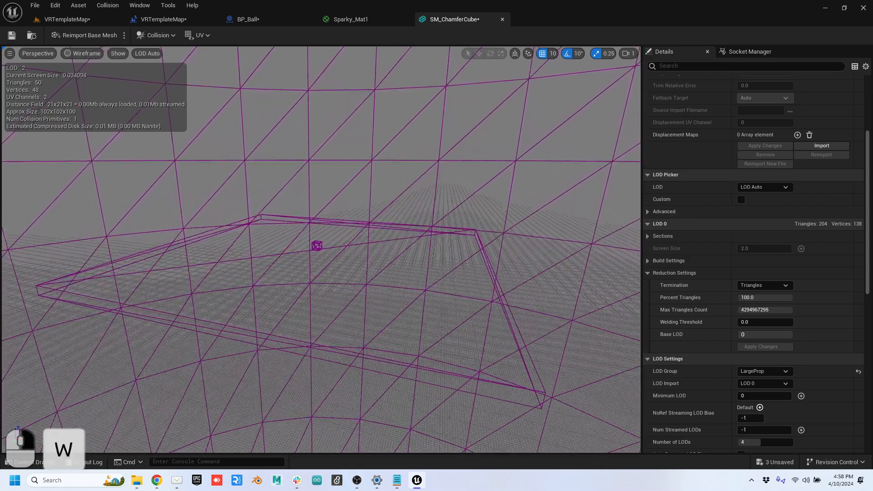
{"action": "key", "text": "w"}
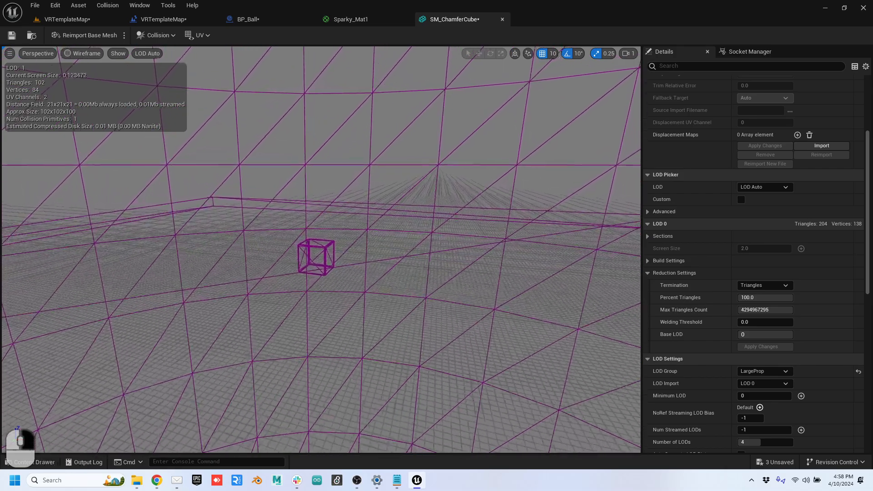
{"action": "key", "text": "w"}
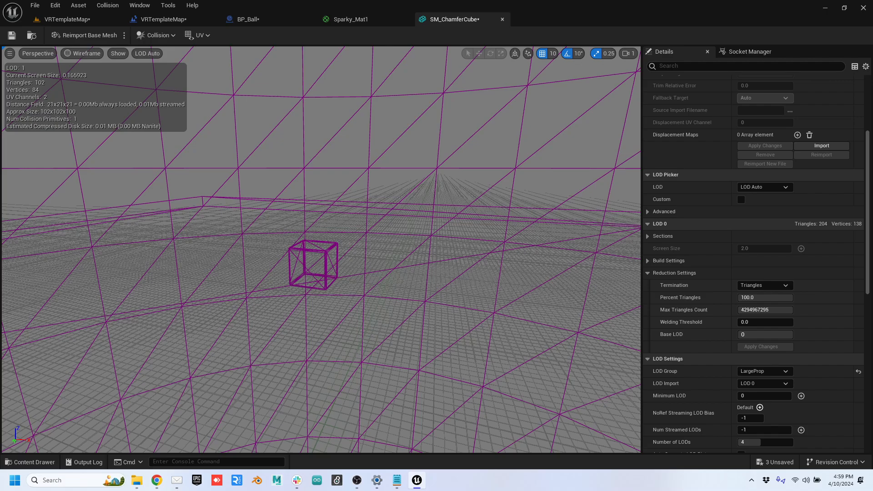
Step: Return to the VRTemplateMap level and close the Statistics window
{"action": "left_click", "coordinate": [67, 19]}
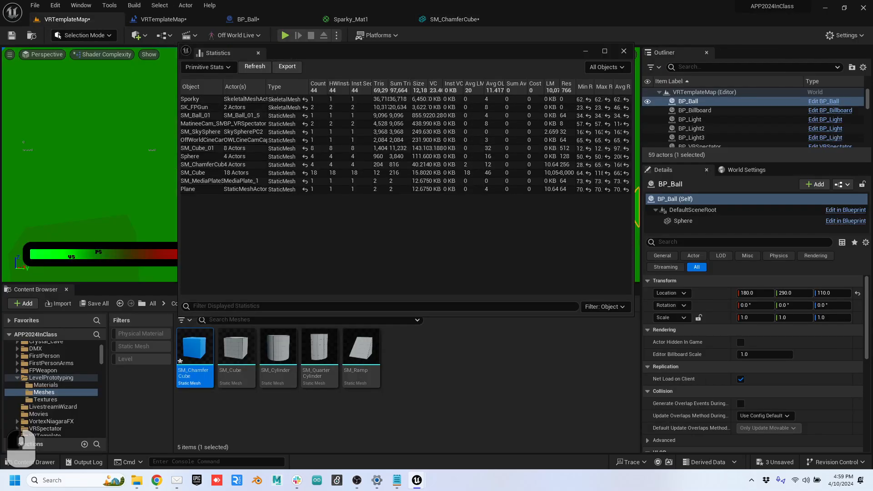
{"action": "left_click", "coordinate": [258, 53]}
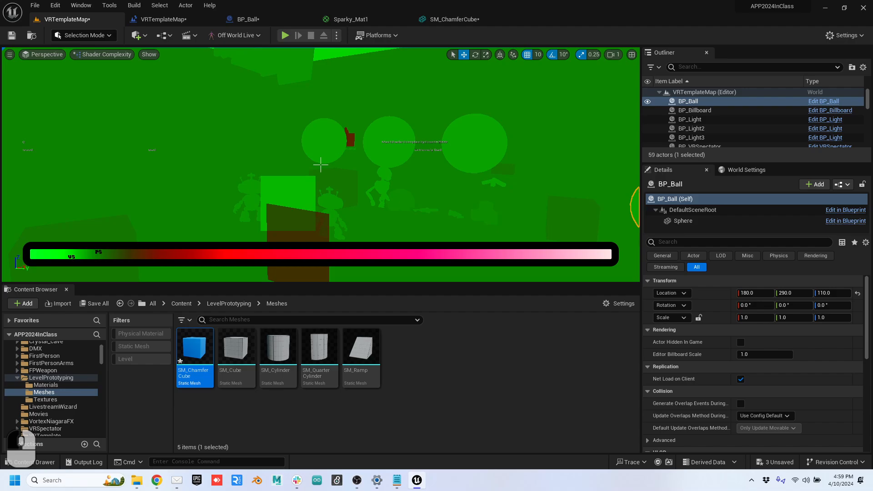
{"action": "right_click_drag", "start_coordinate": [320, 165], "coordinate": [321, 165]}
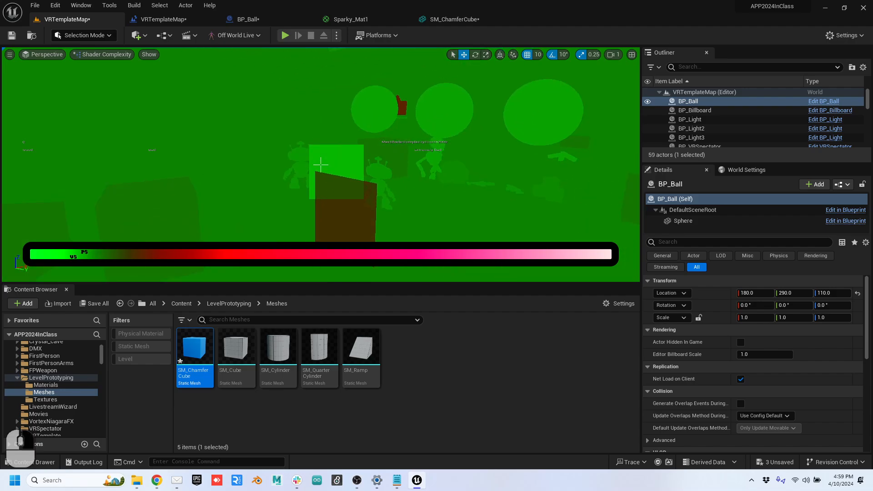
Step: Show the level in the Buffer Visualization Overview and examine the buffers around the grid-textured cubes
{"action": "left_click", "coordinate": [104, 54]}
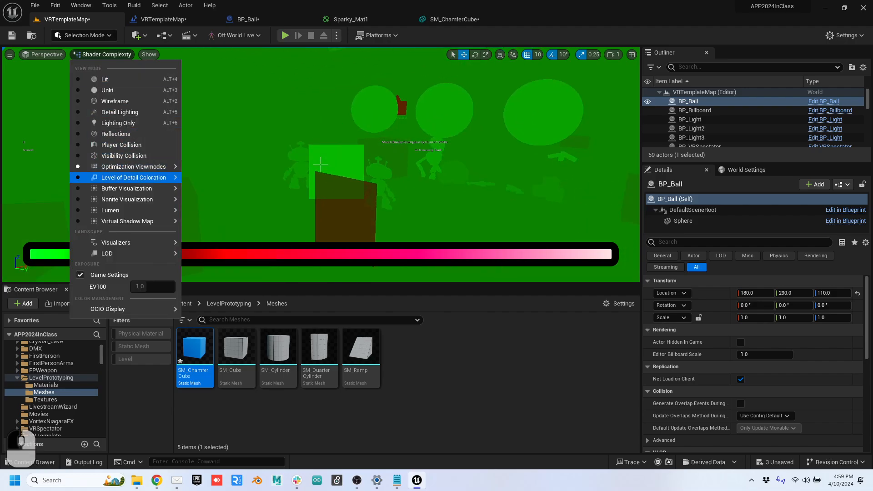
{"action": "mouse_move", "coordinate": [133, 166]}
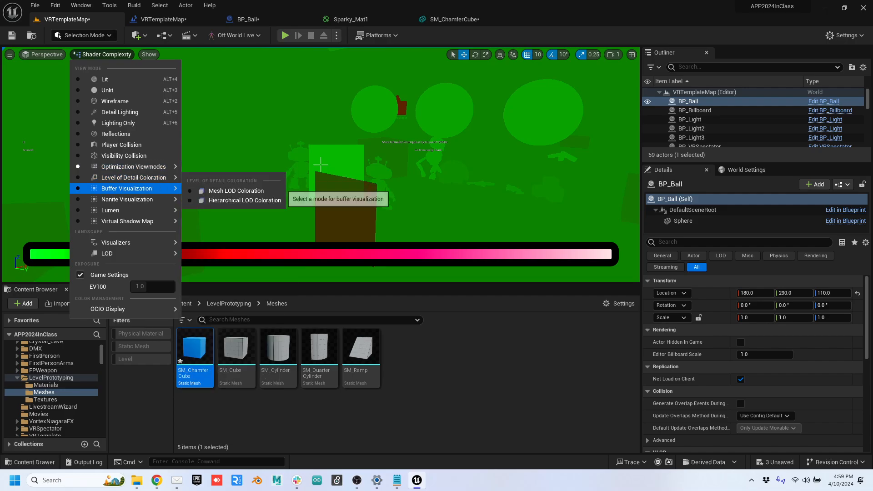
{"action": "mouse_move", "coordinate": [133, 188]}
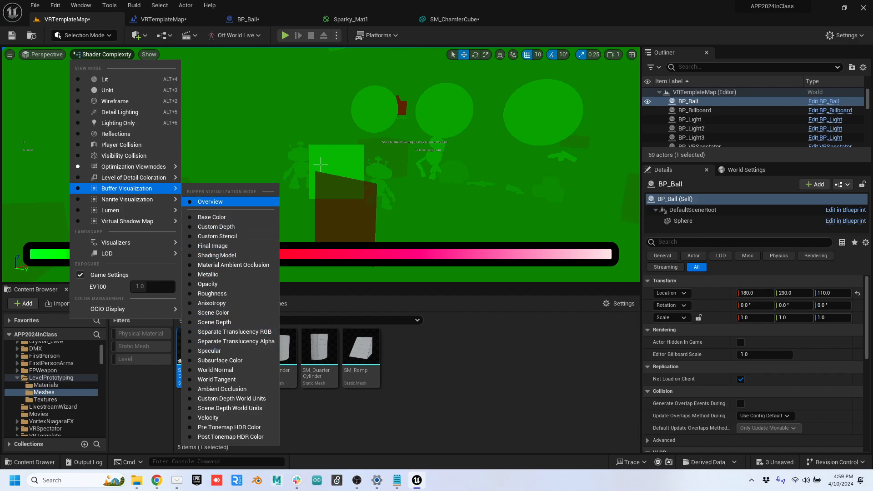
{"action": "left_click", "coordinate": [214, 202]}
{"action": "right_click_drag", "start_coordinate": [320, 164], "coordinate": [218, 182]}
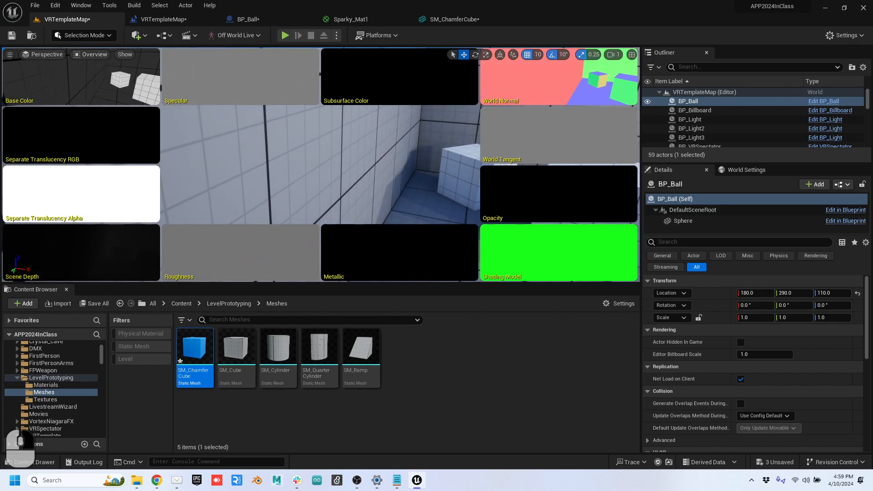
Step: Display the available Buffer Visualization modes for the level view
{"action": "left_click", "coordinate": [91, 54]}
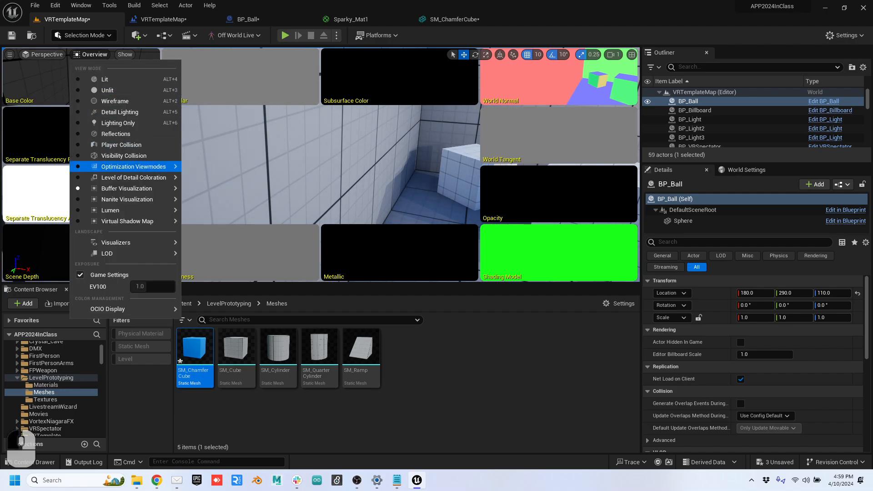
{"action": "mouse_move", "coordinate": [132, 189]}
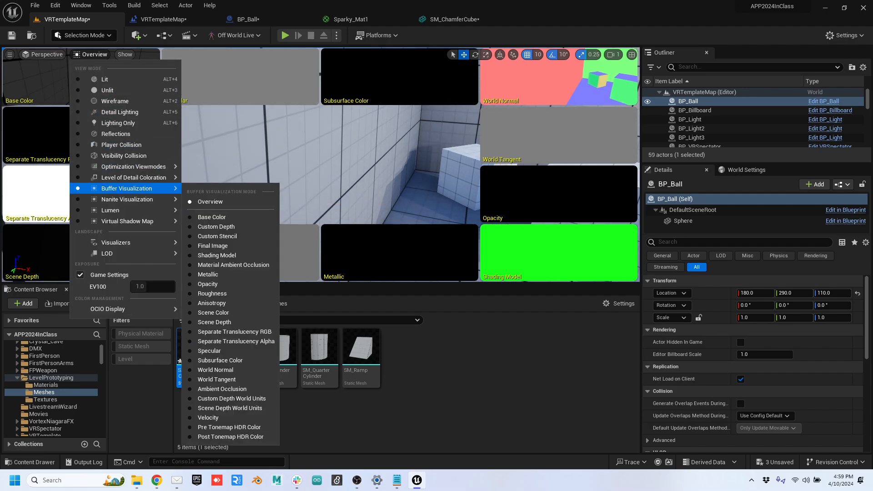